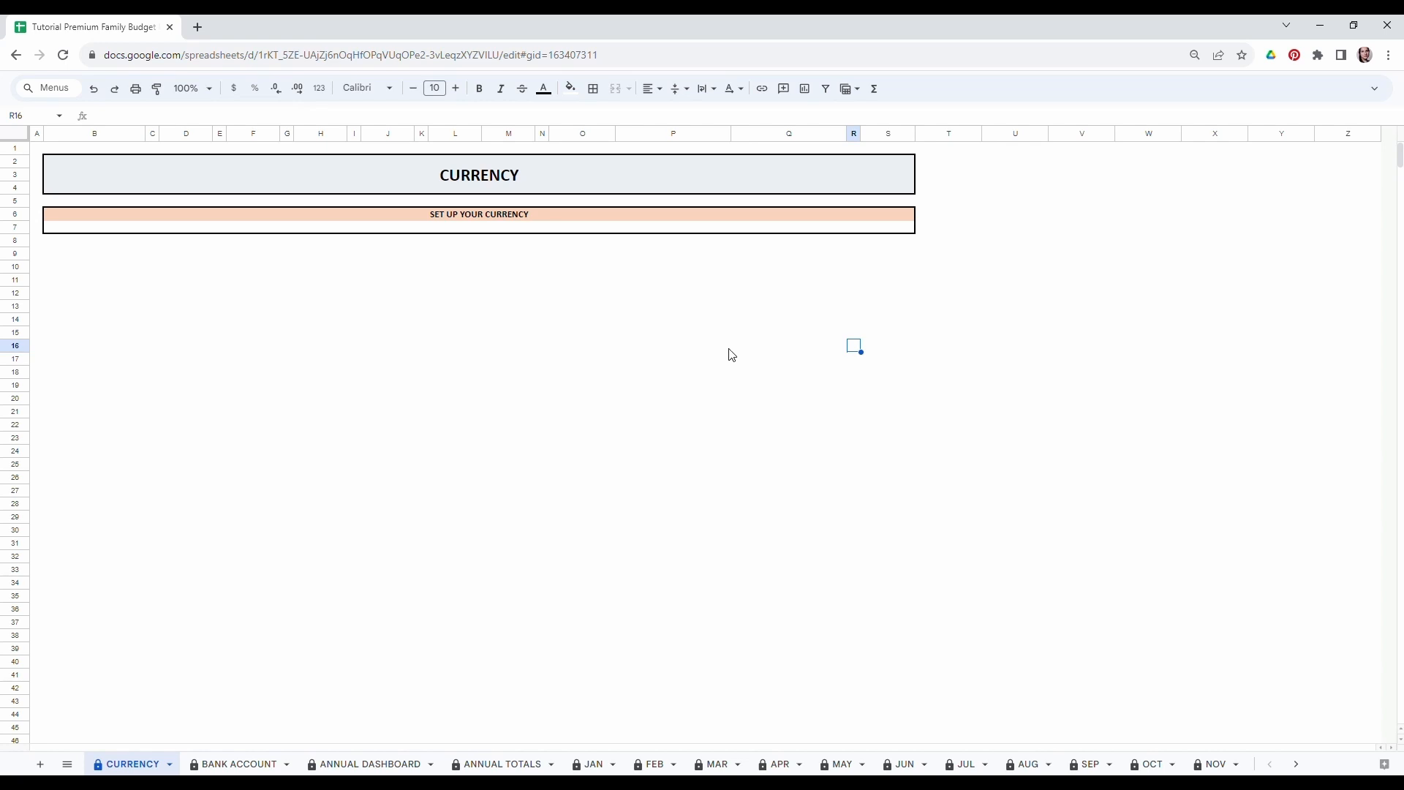
{"action": "left_click", "coordinate": [536, 179]}
{"action": "double_click", "coordinate": [534, 176]}
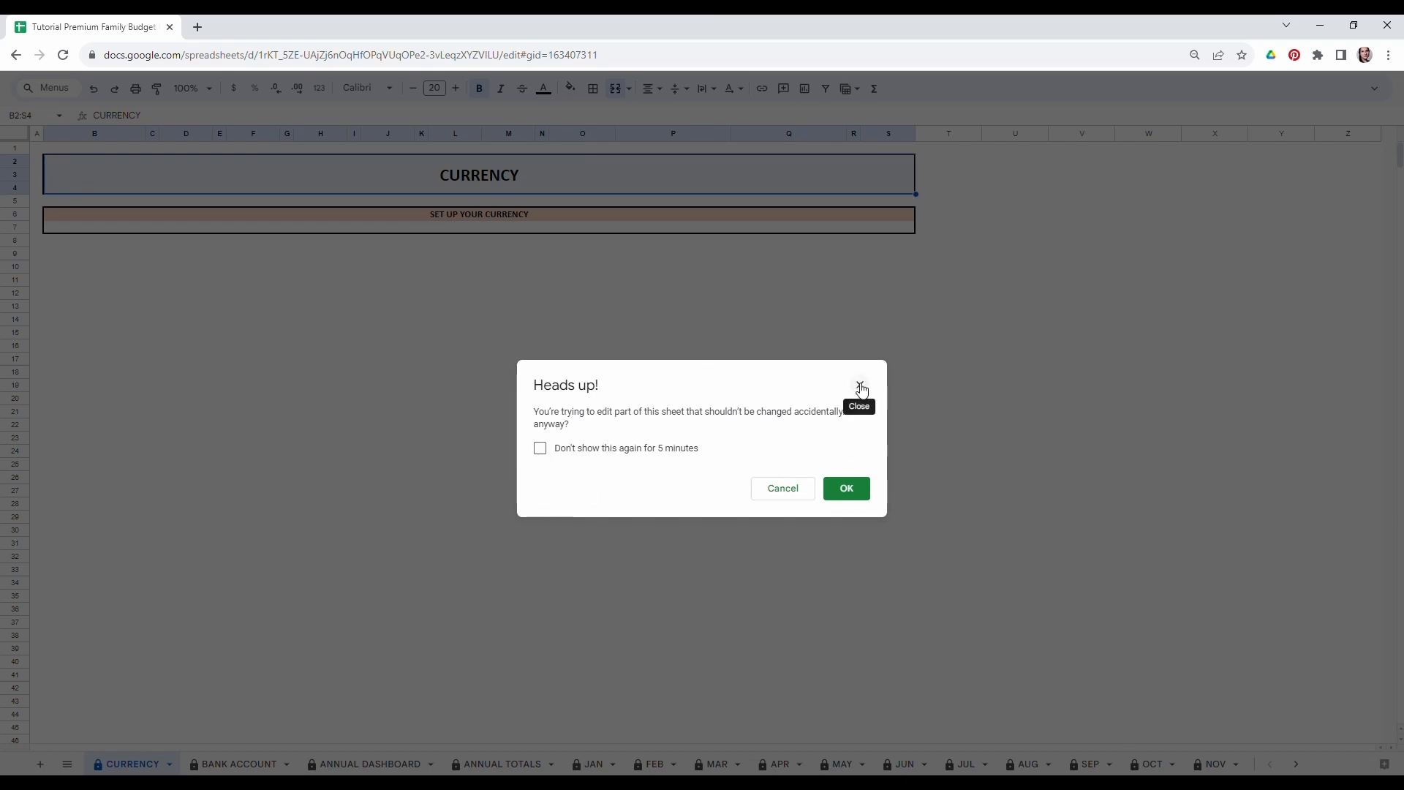
{"action": "left_click", "coordinate": [802, 487]}
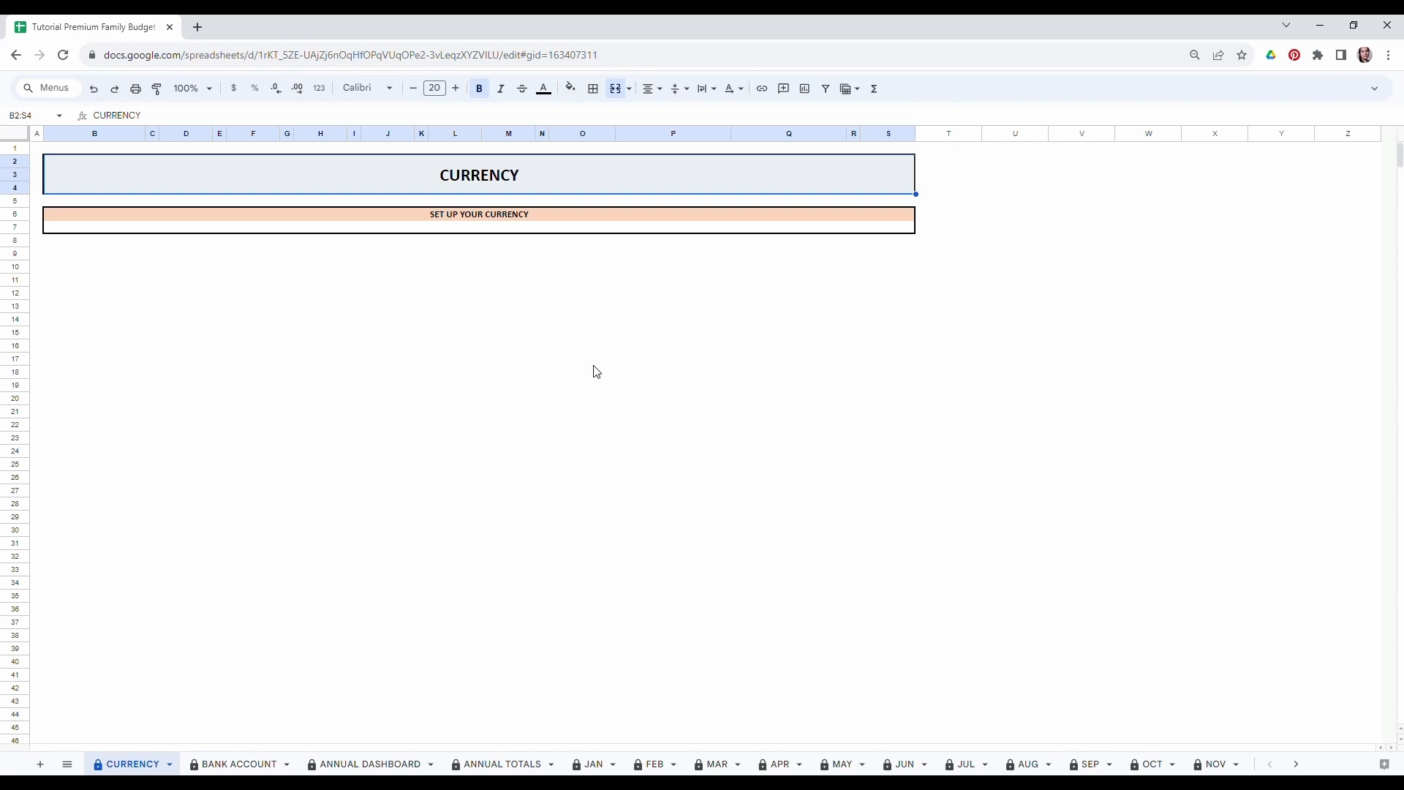
Set the budget's currency symbol to $ in the empty field under SET UP YOUR CURRENCY.
{"action": "left_click", "coordinate": [510, 229]}
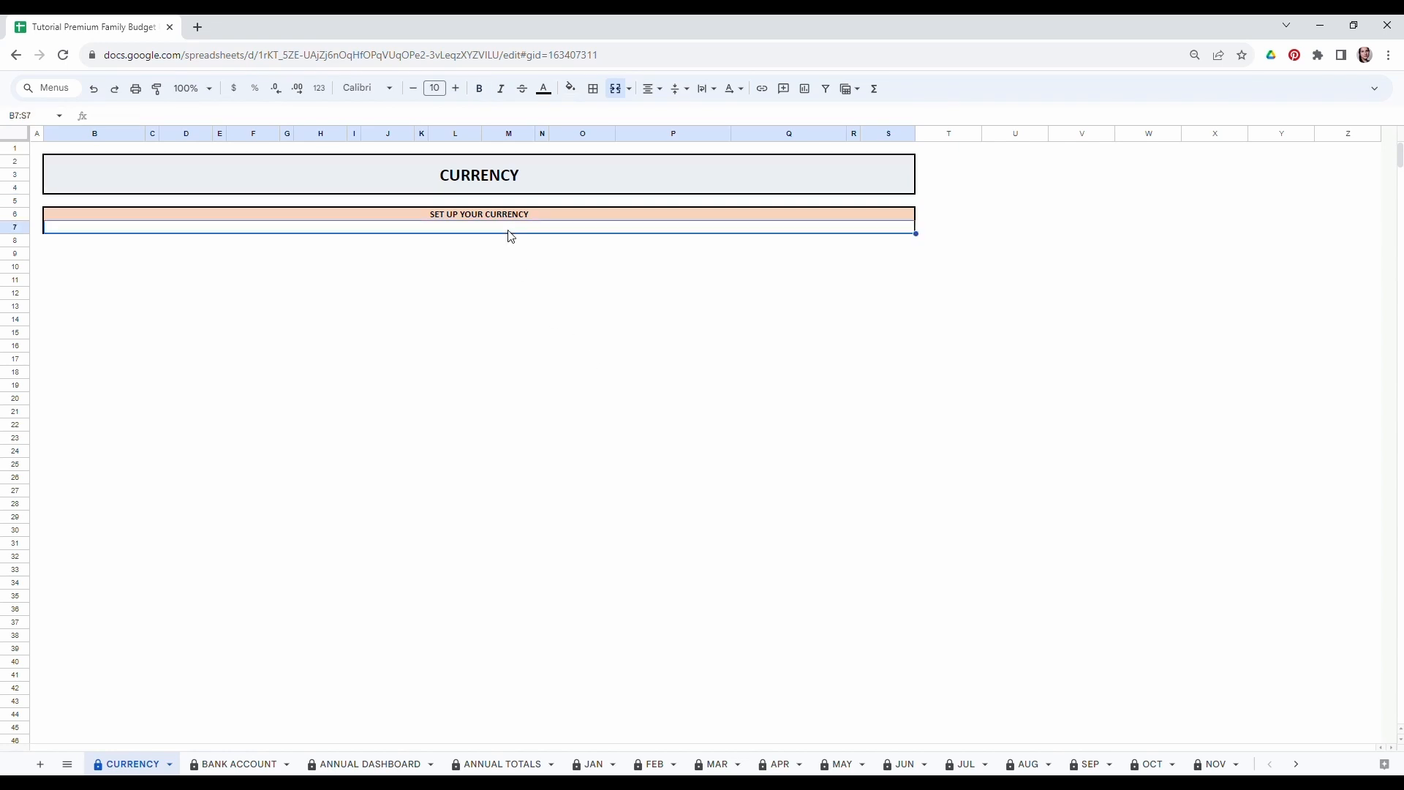
{"action": "type", "text": "$"}
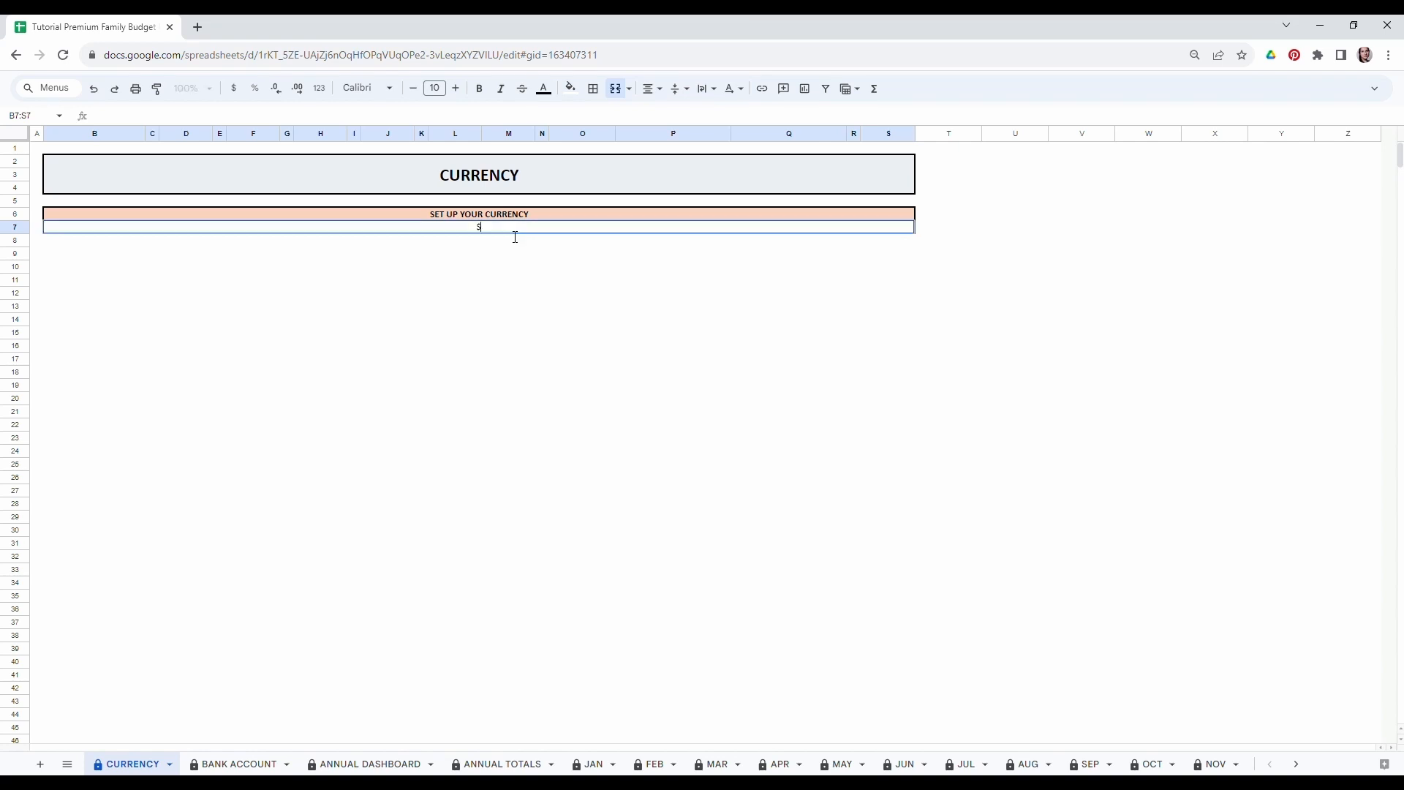
{"action": "left_click", "coordinate": [610, 310]}
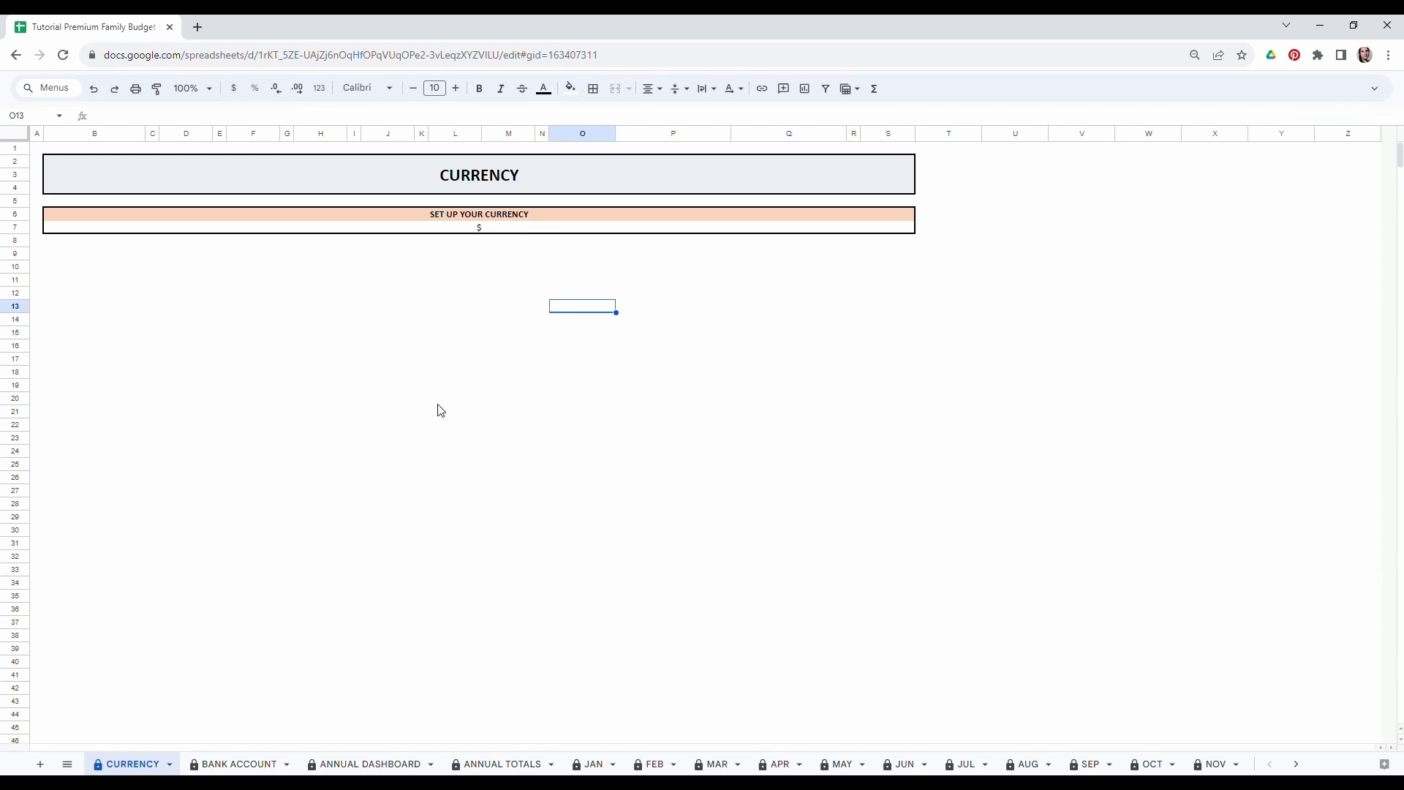
Add BoA Checking as a new account name in the BANK ACCOUNT sheet's checking and saving accounts table.
{"action": "left_click", "coordinate": [226, 764]}
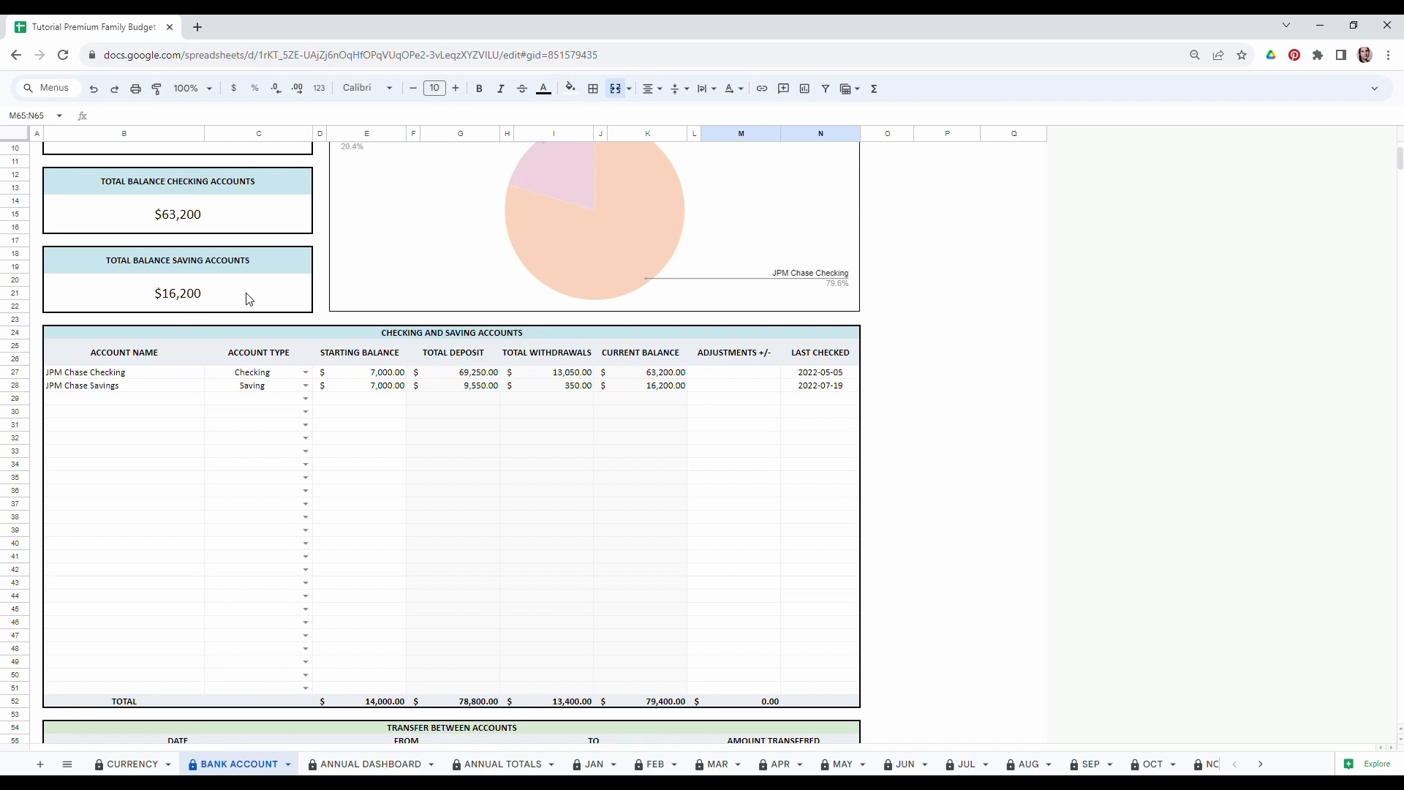
{"action": "left_click", "coordinate": [117, 404]}
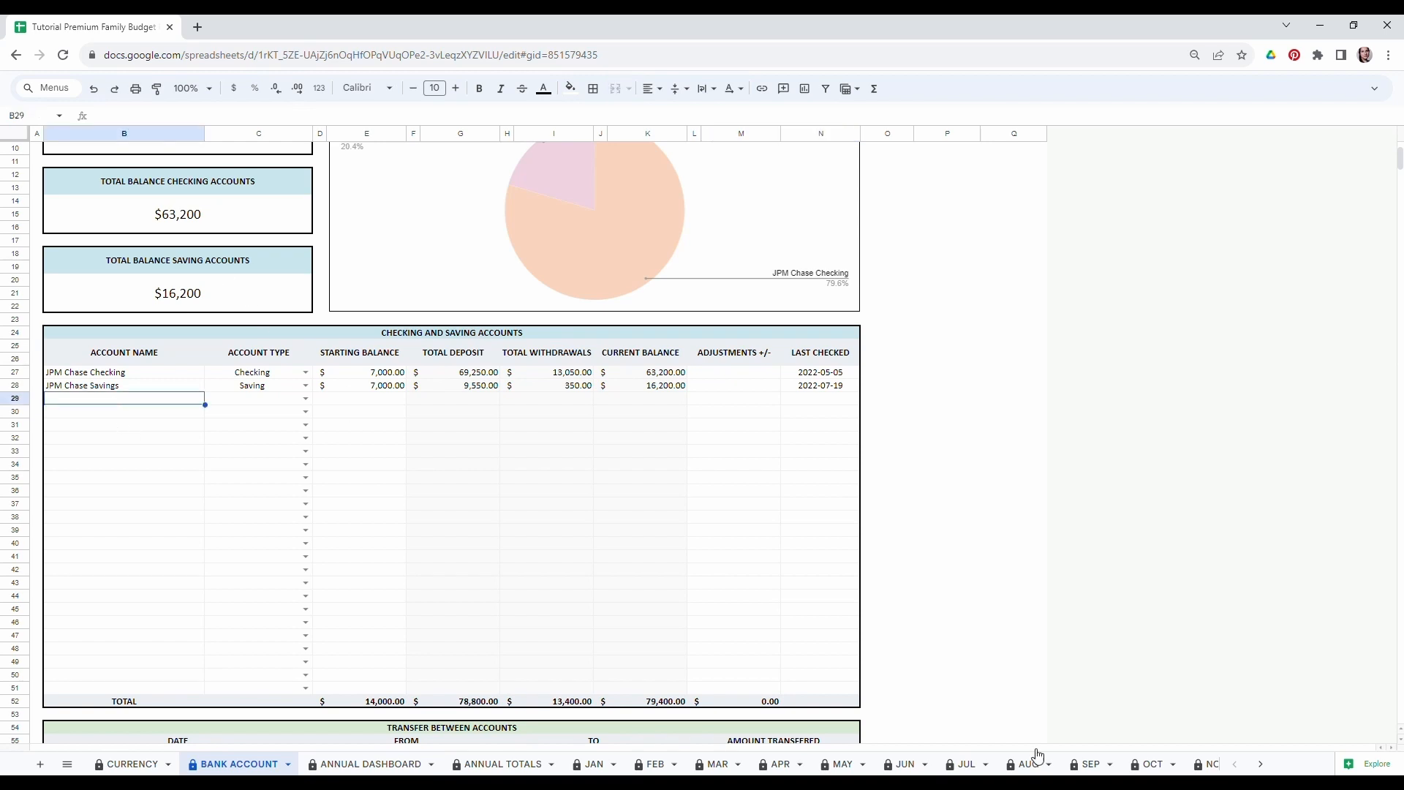
{"action": "left_click", "coordinate": [89, 397]}
{"action": "type", "text": "BoA Checking"}
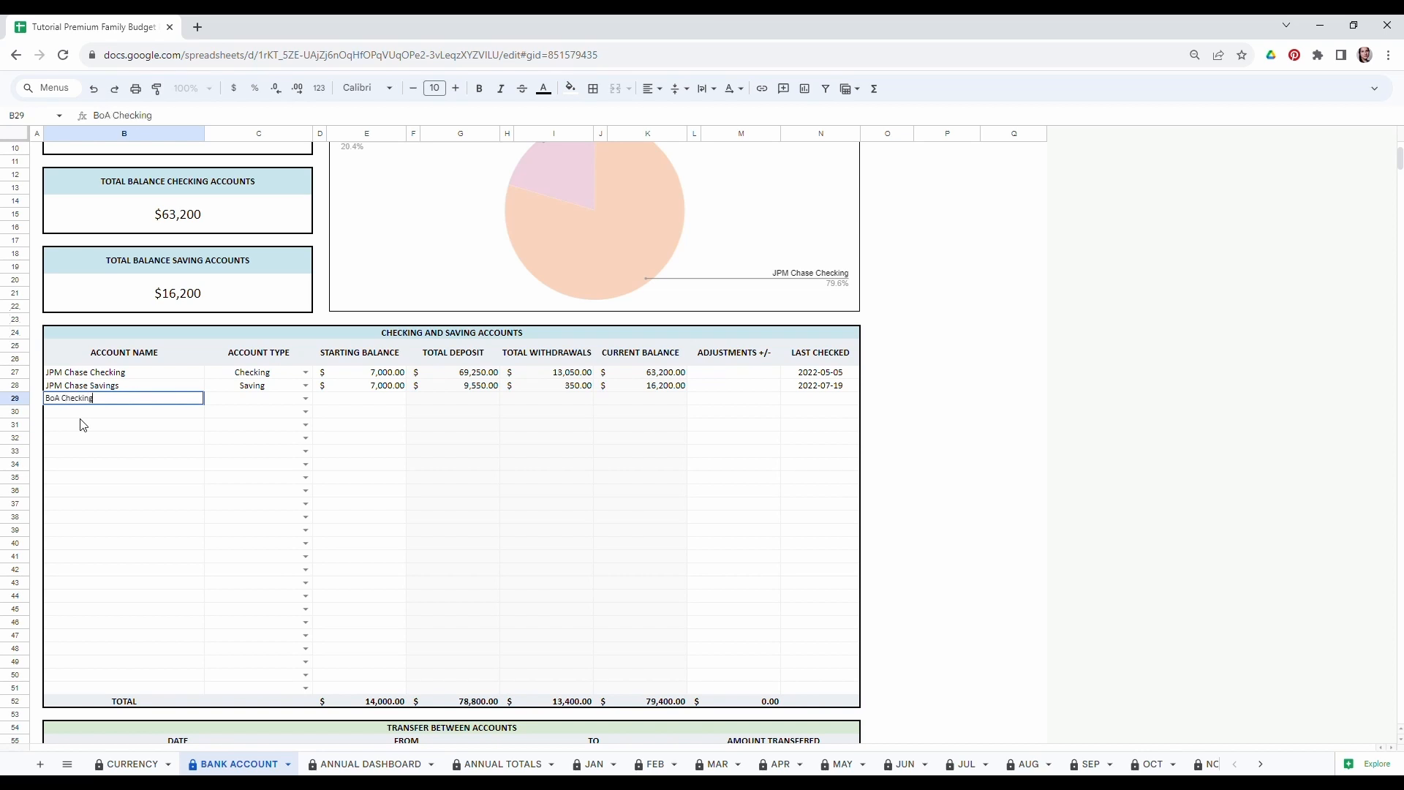
{"action": "key", "text": "Tab"}
Set the BoA Checking account's type to Checking, starting balance to 5000 and last checked date to 2023-08-08.
{"action": "left_click", "coordinate": [306, 399]}
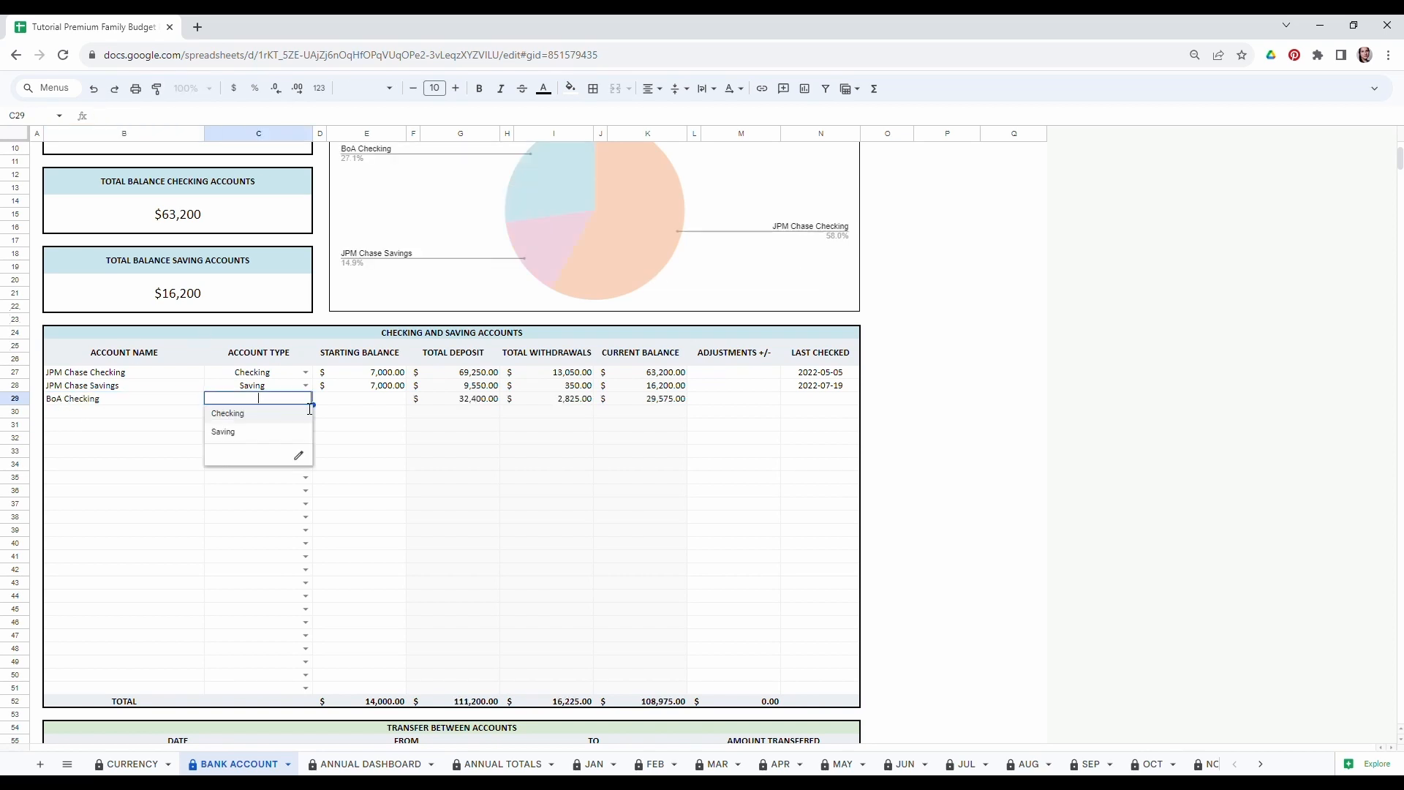
{"action": "left_click", "coordinate": [223, 411]}
{"action": "left_click", "coordinate": [380, 401]}
{"action": "type", "text": "5,000"}
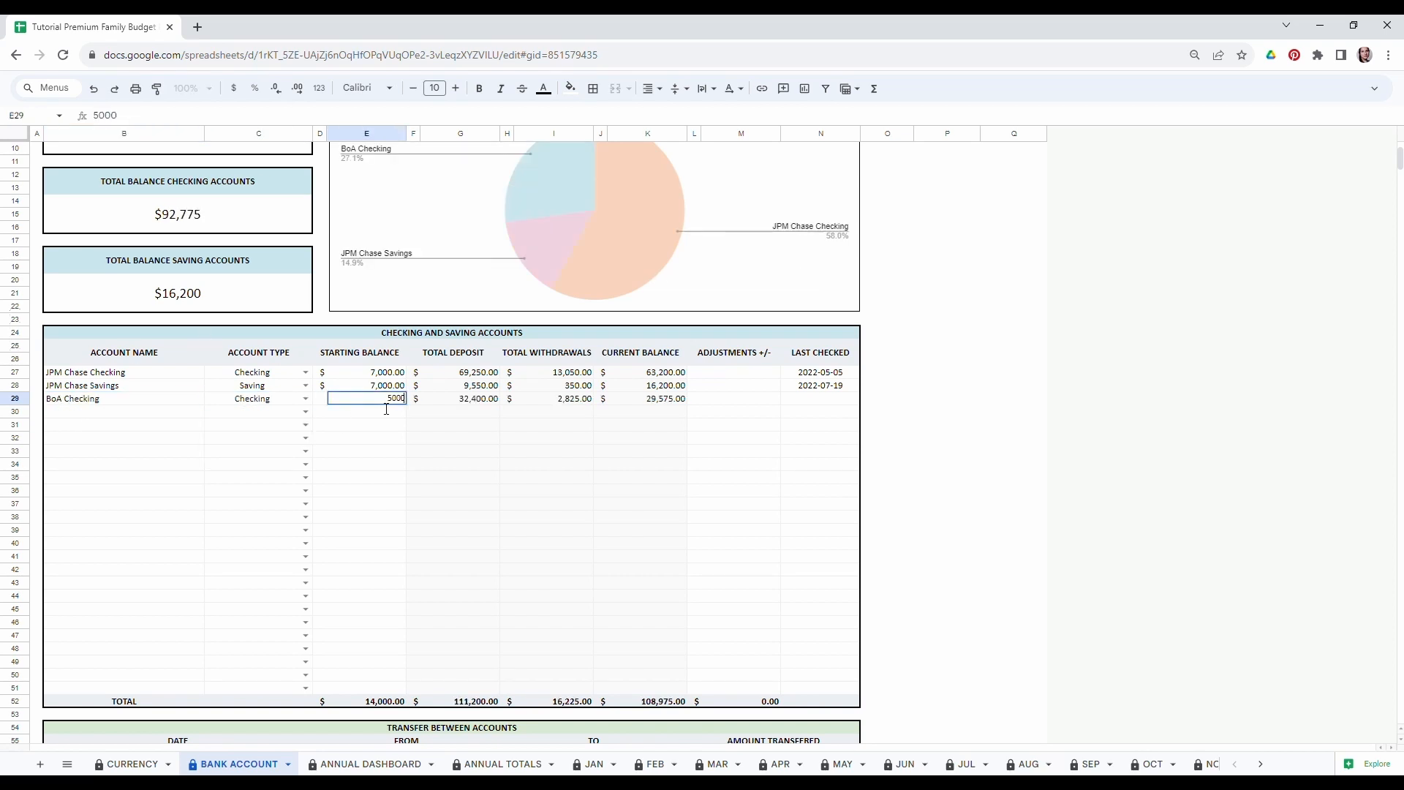
{"action": "left_click", "coordinate": [365, 450]}
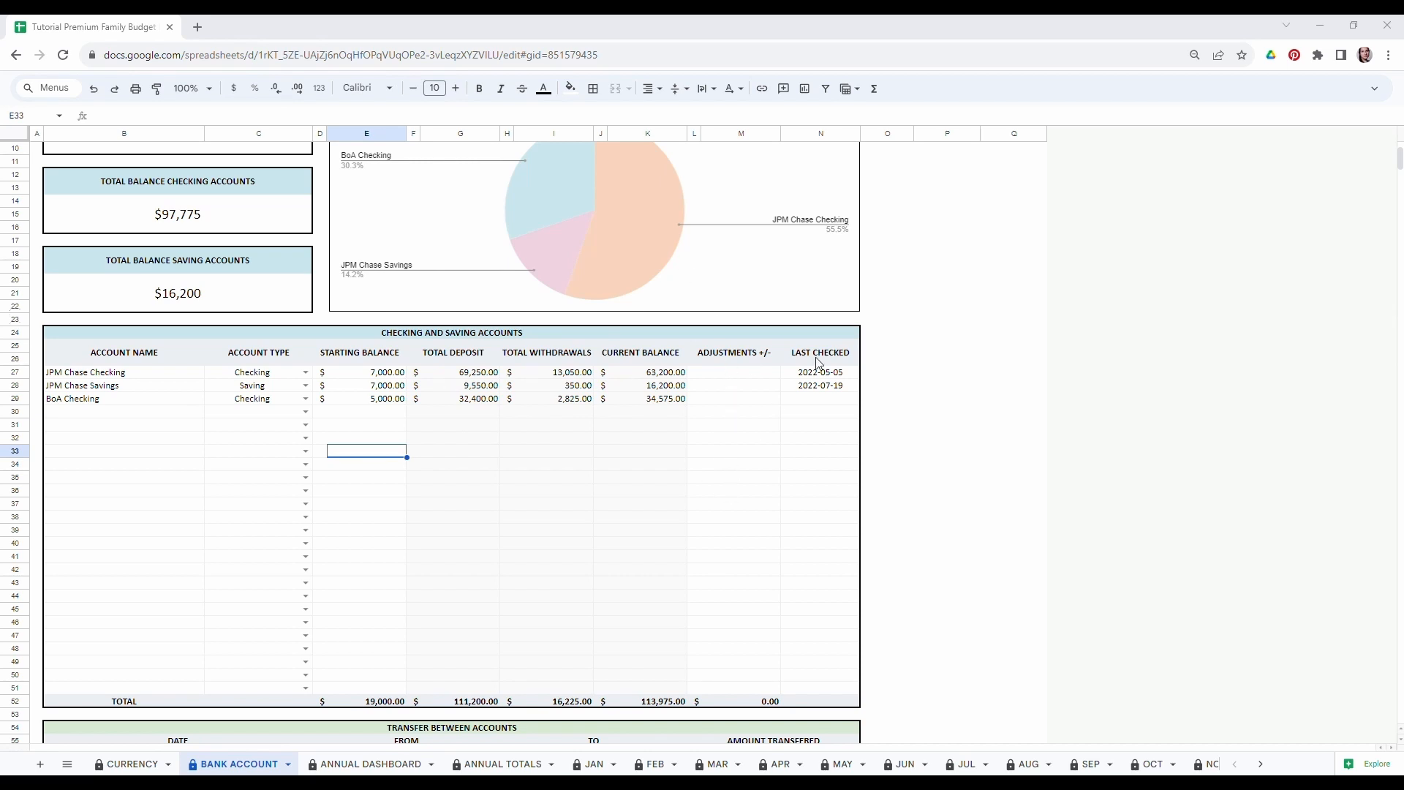
{"action": "double_click", "coordinate": [827, 399]}
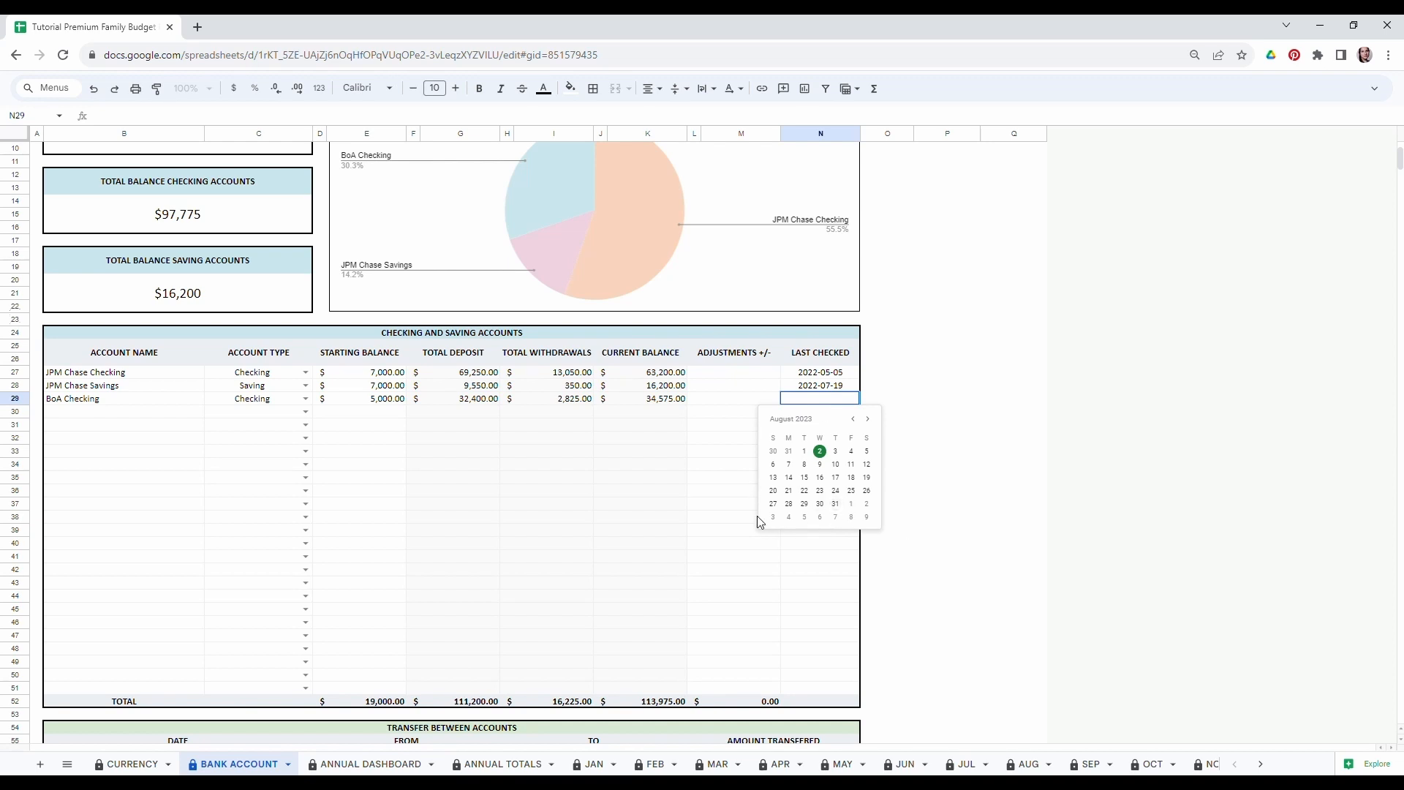
{"action": "left_click", "coordinate": [804, 465]}
Start a new entry in the transfer between accounts table, dated 2023-08-08 and coming from JPM Chase Checking.
{"action": "scroll", "coordinate": [714, 493], "scroll_direction": "down", "scroll_amount": 2}
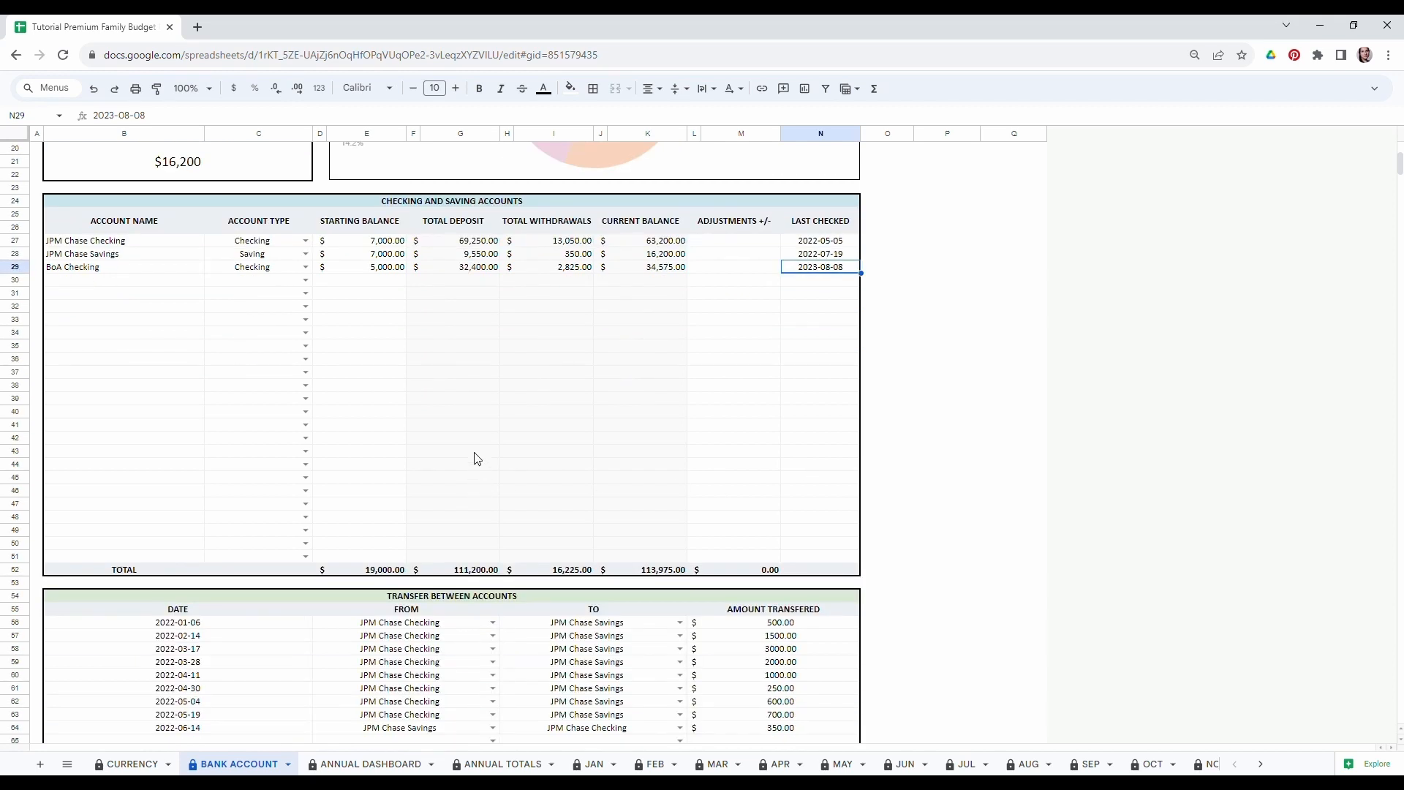
{"action": "scroll", "coordinate": [469, 443], "scroll_direction": "down", "scroll_amount": 3}
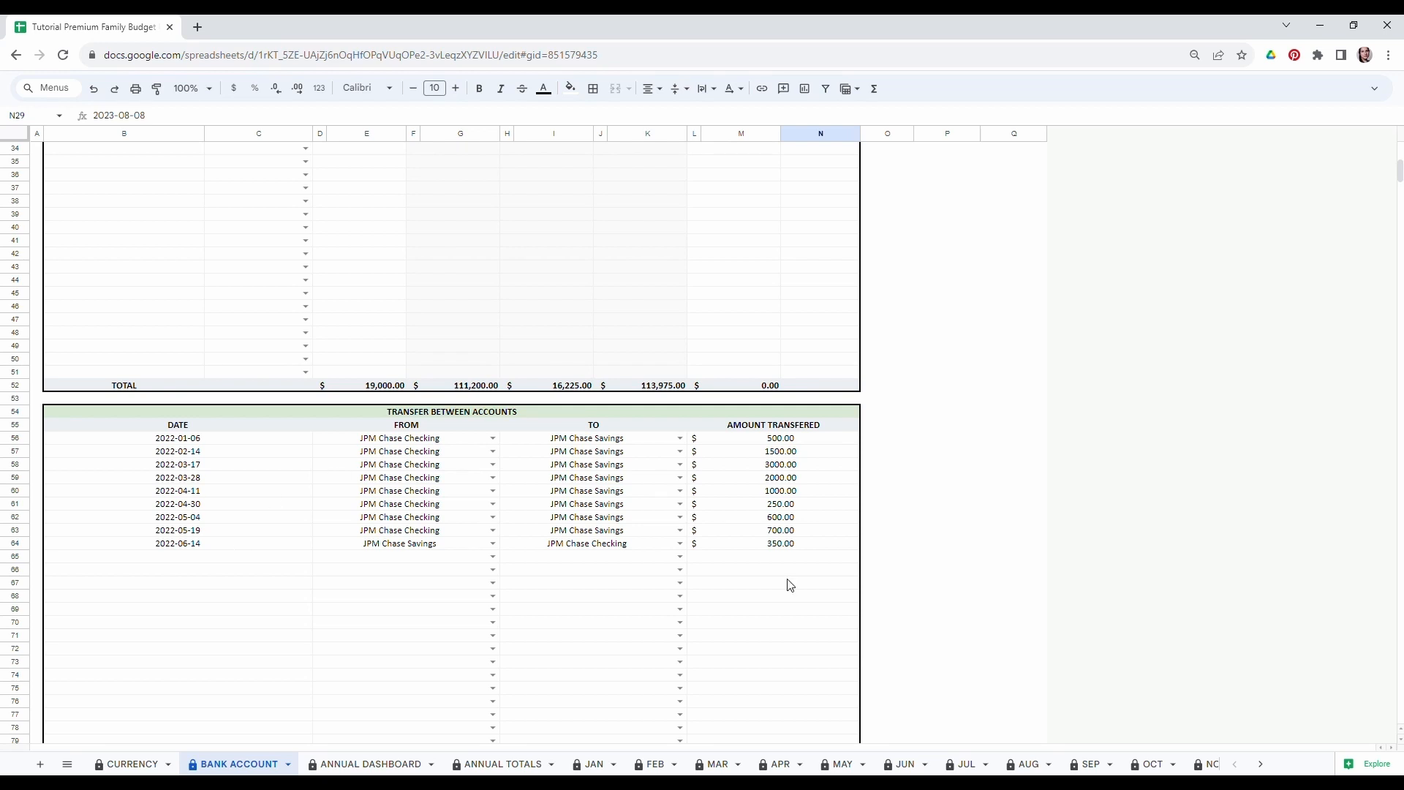
{"action": "double_click", "coordinate": [190, 562]}
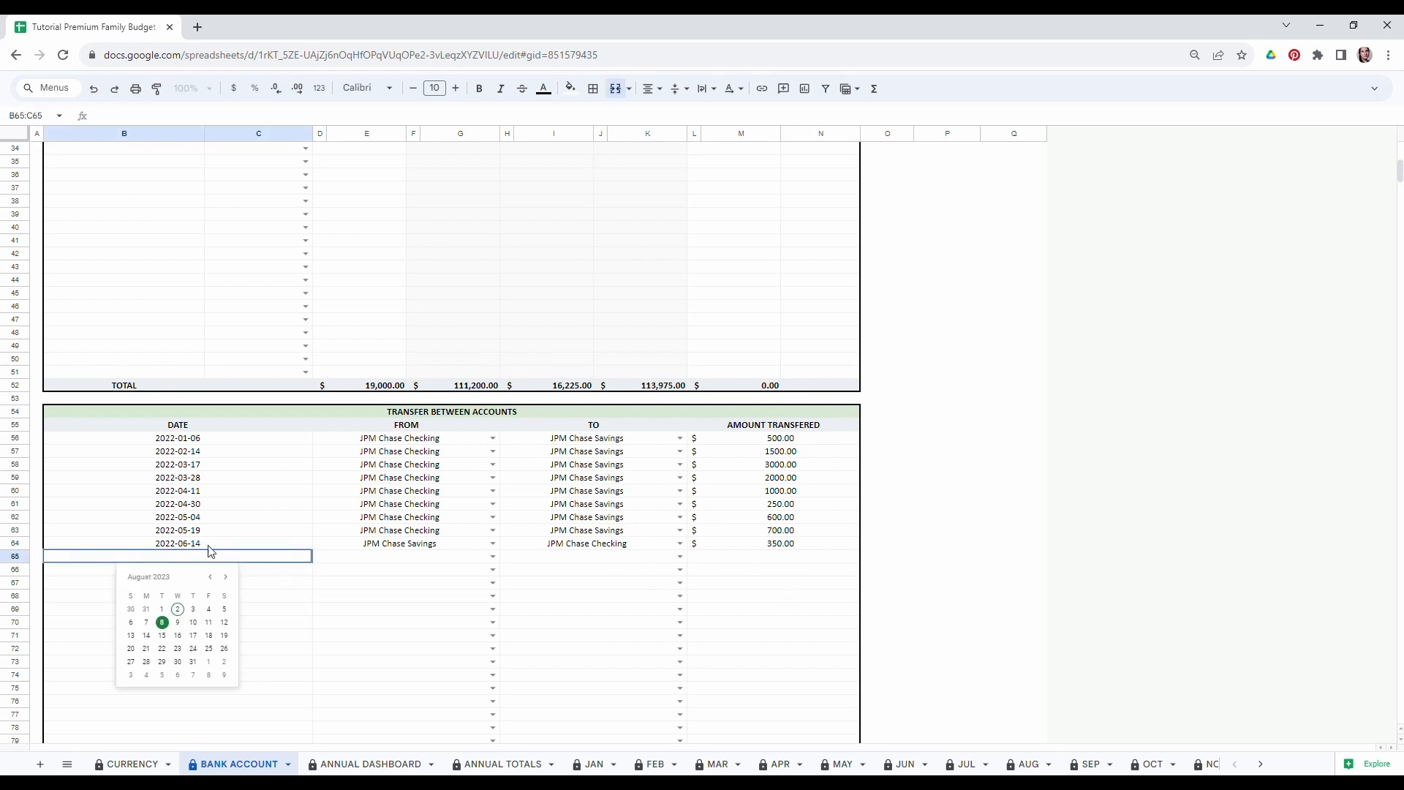
{"action": "left_click", "coordinate": [163, 623]}
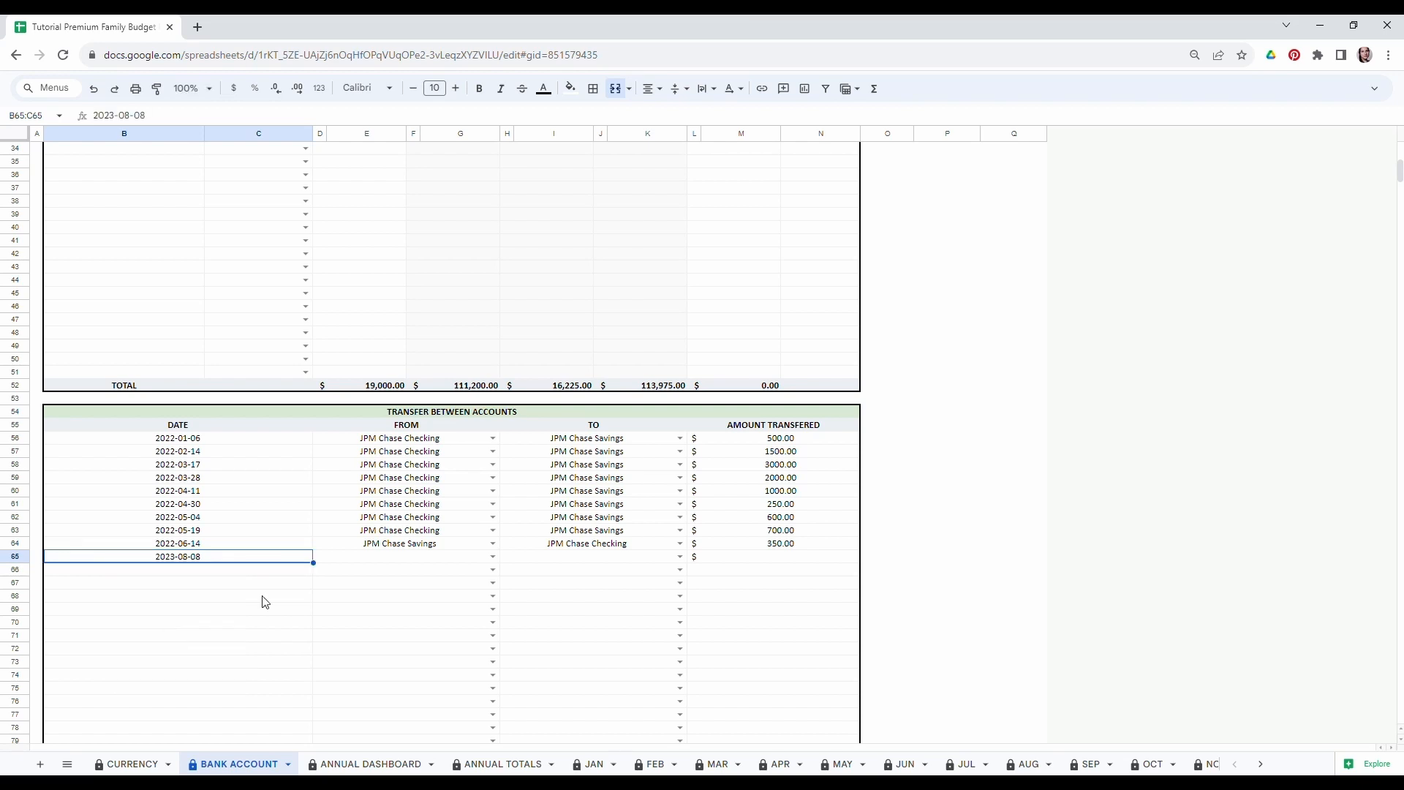
{"action": "left_click", "coordinate": [384, 570]}
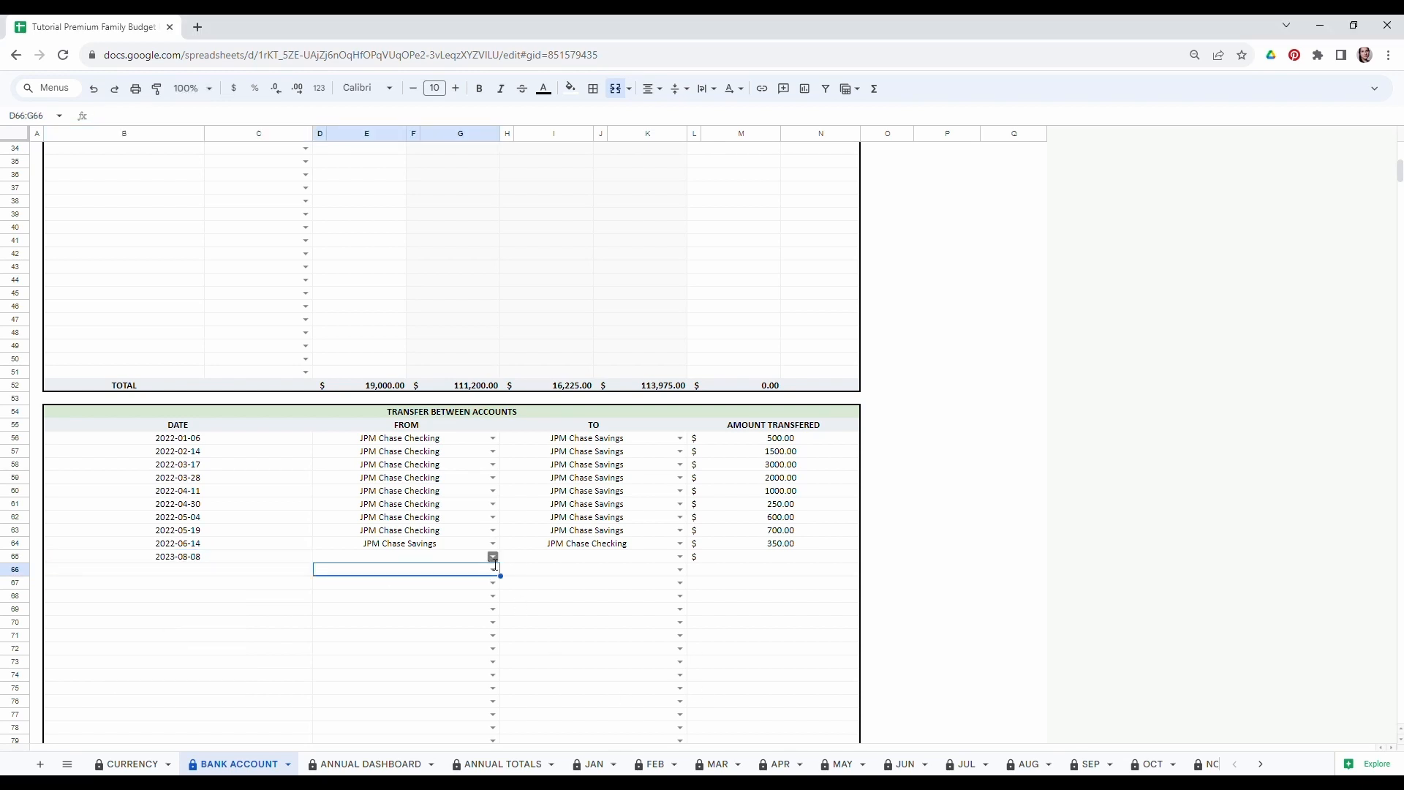
{"action": "left_click", "coordinate": [493, 557]}
{"action": "left_click", "coordinate": [365, 608]}
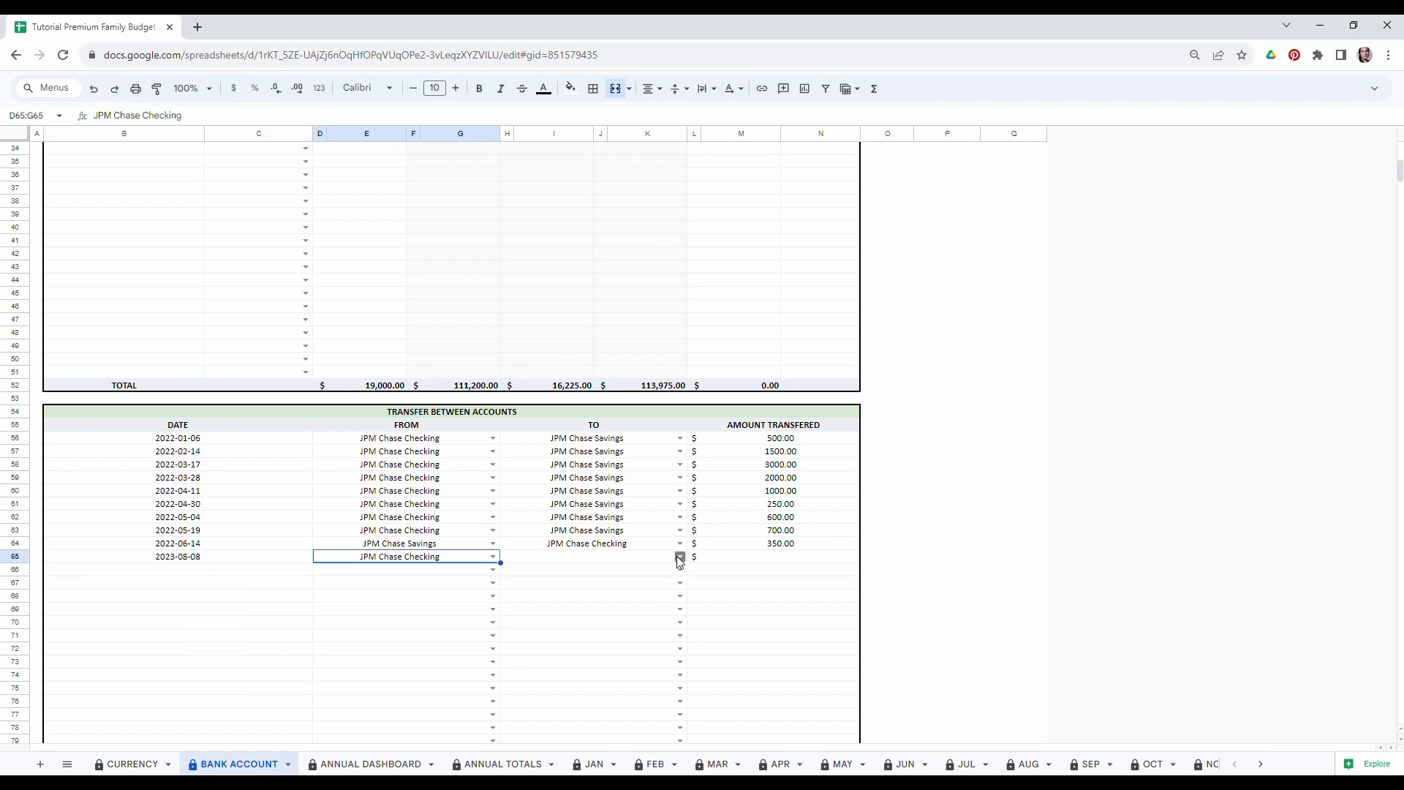
Set the 2023-08-08 transfer's destination to JPM Chase Savings and its amount to 690.
{"action": "left_click", "coordinate": [680, 557]}
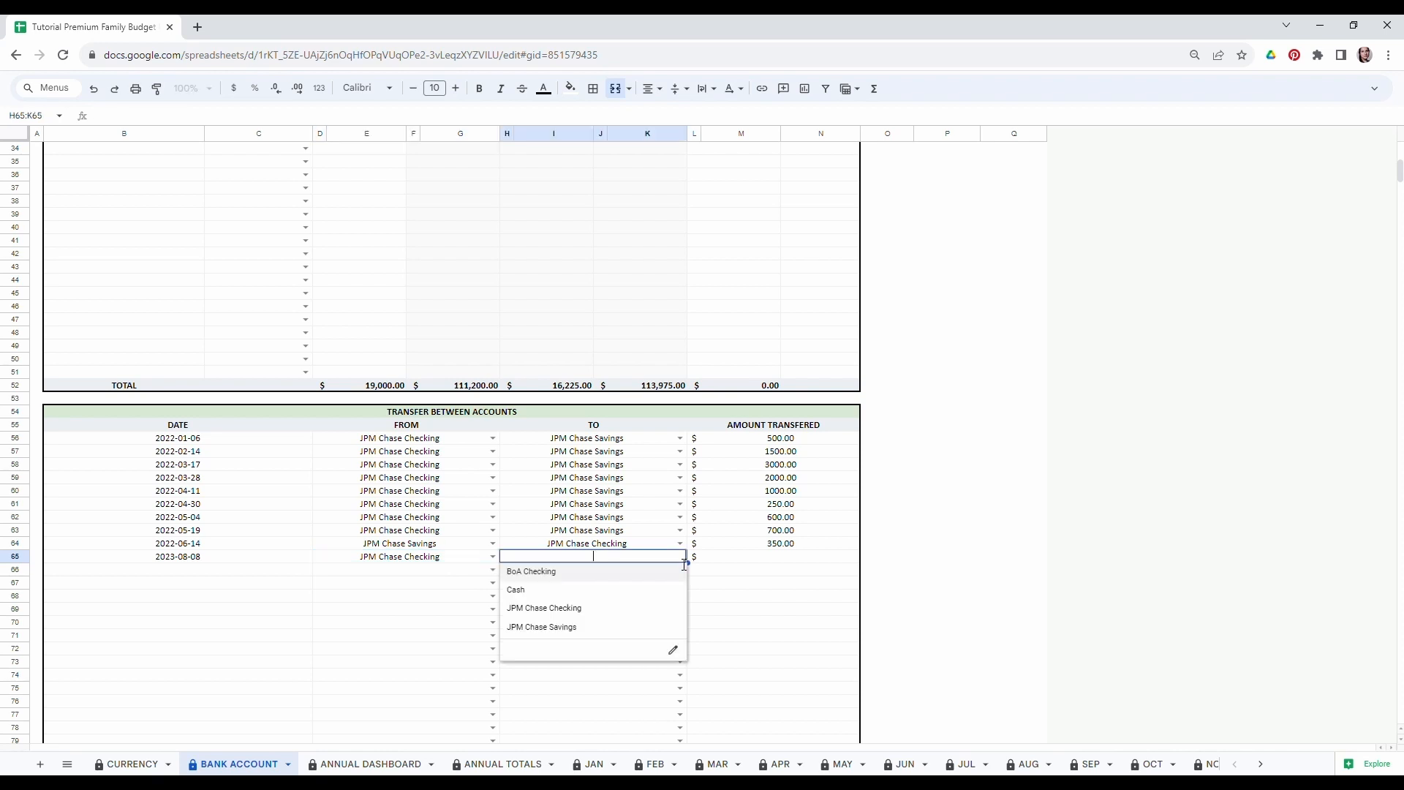
{"action": "left_click", "coordinate": [567, 626]}
{"action": "left_click", "coordinate": [785, 562]}
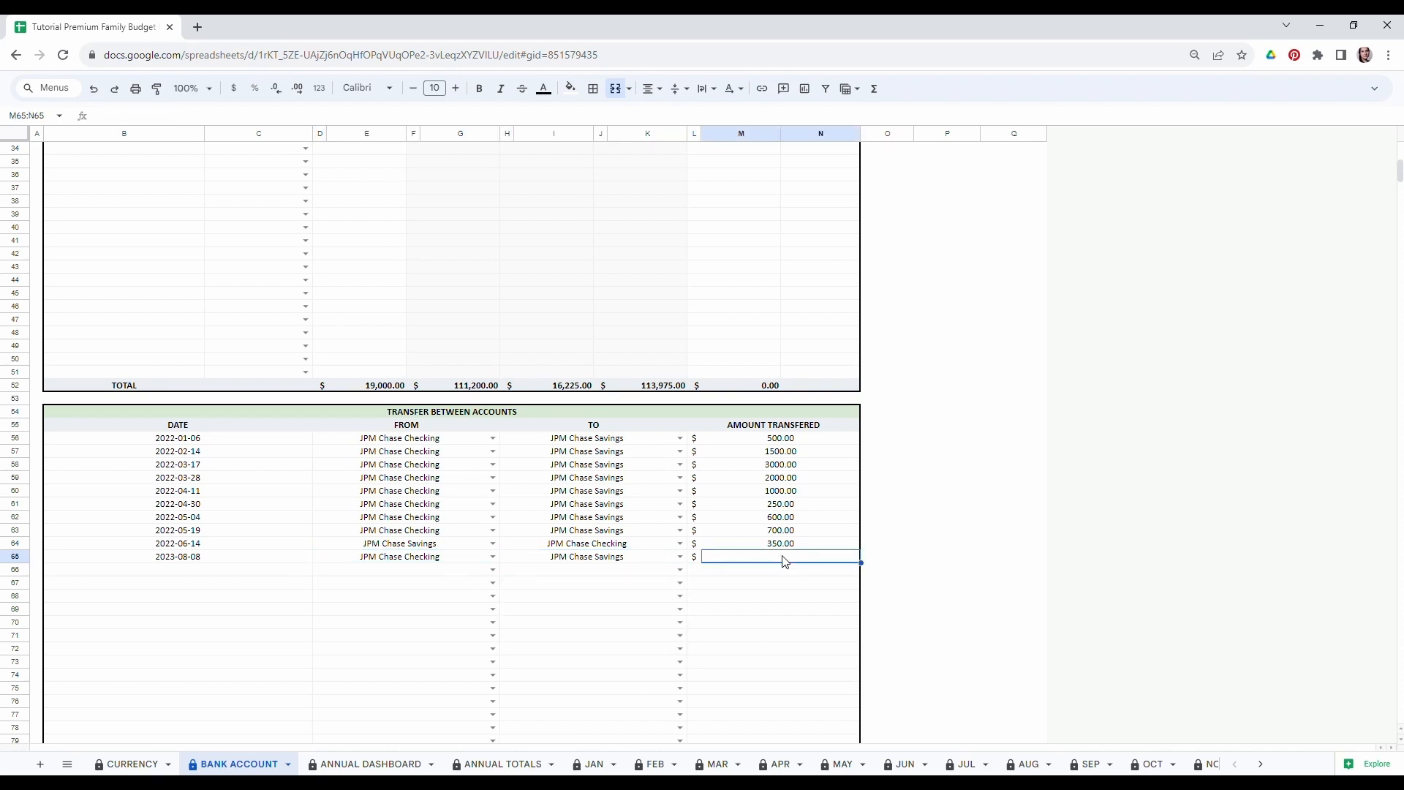
{"action": "type", "text": "690"}
{"action": "left_click", "coordinate": [797, 600]}
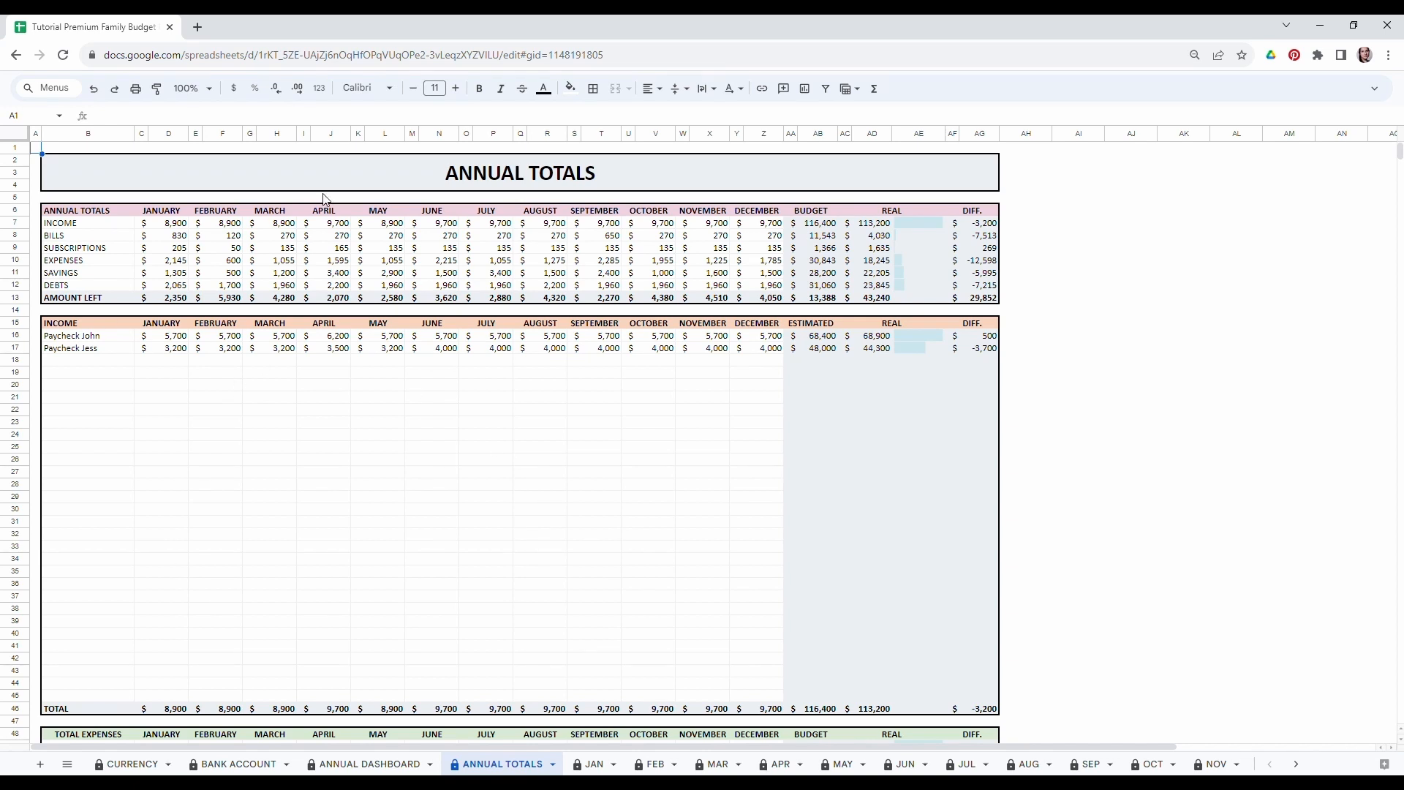
Examine the income and total expenses tables in the ANNUAL TOTALS sheet.
{"action": "scroll", "coordinate": [265, 438], "scroll_direction": "down", "scroll_amount": 5}
{"action": "scroll", "coordinate": [265, 438], "scroll_direction": "down", "scroll_amount": 10}
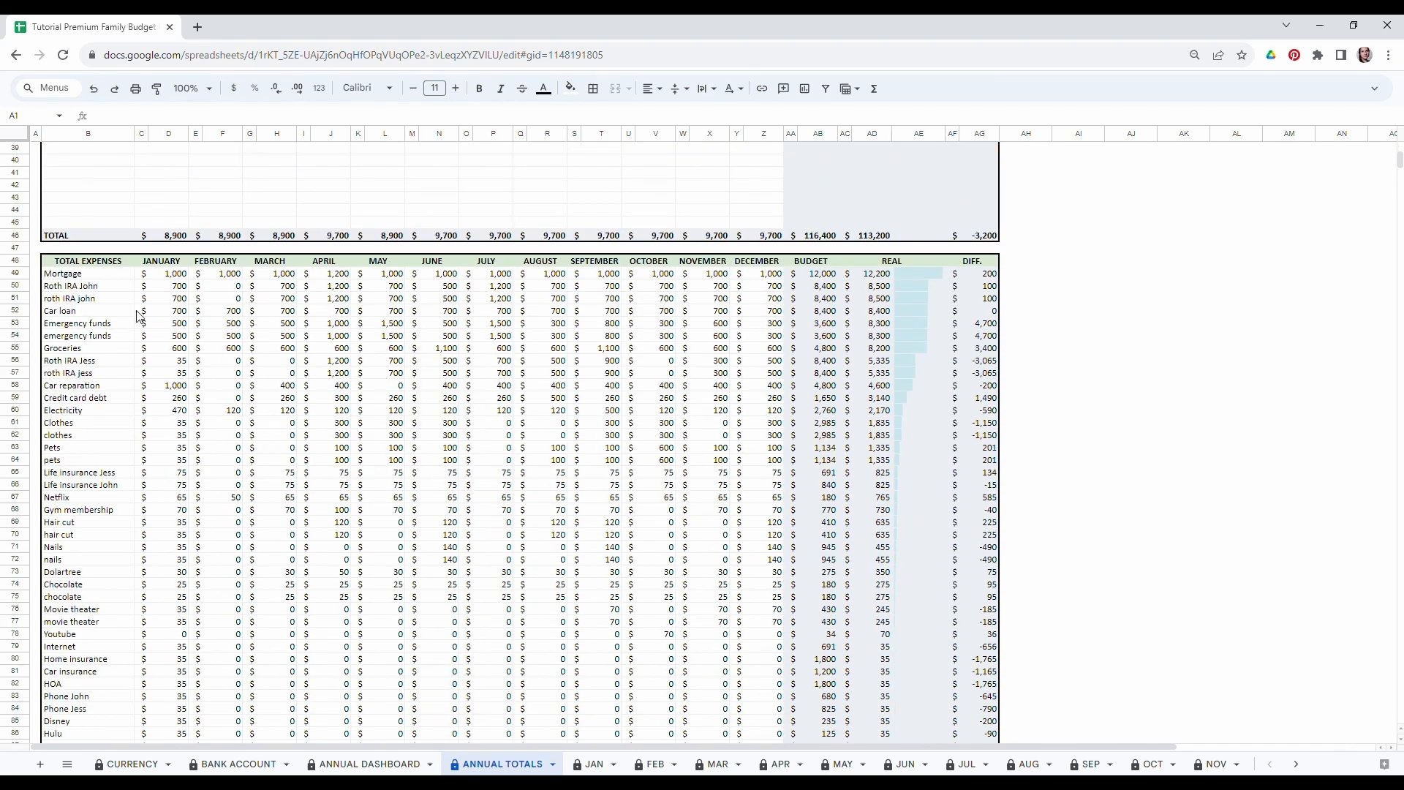
{"action": "scroll", "coordinate": [423, 329], "scroll_direction": "down", "scroll_amount": 2}
{"action": "scroll", "coordinate": [479, 563], "scroll_direction": "up", "scroll_amount": 15}
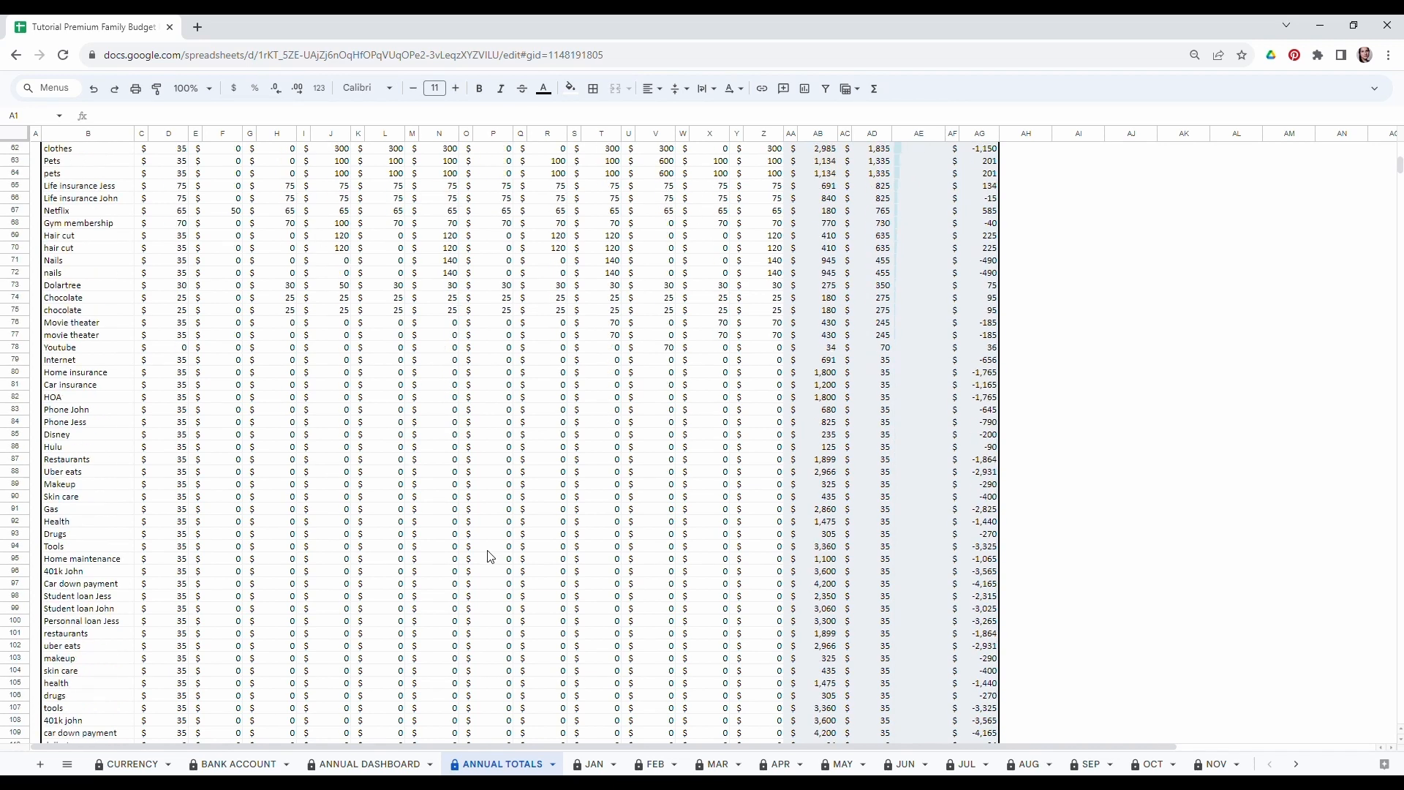
Examine the January and March budget sheets, and look through the sections of the empty February sheet.
{"action": "left_click", "coordinate": [594, 764]}
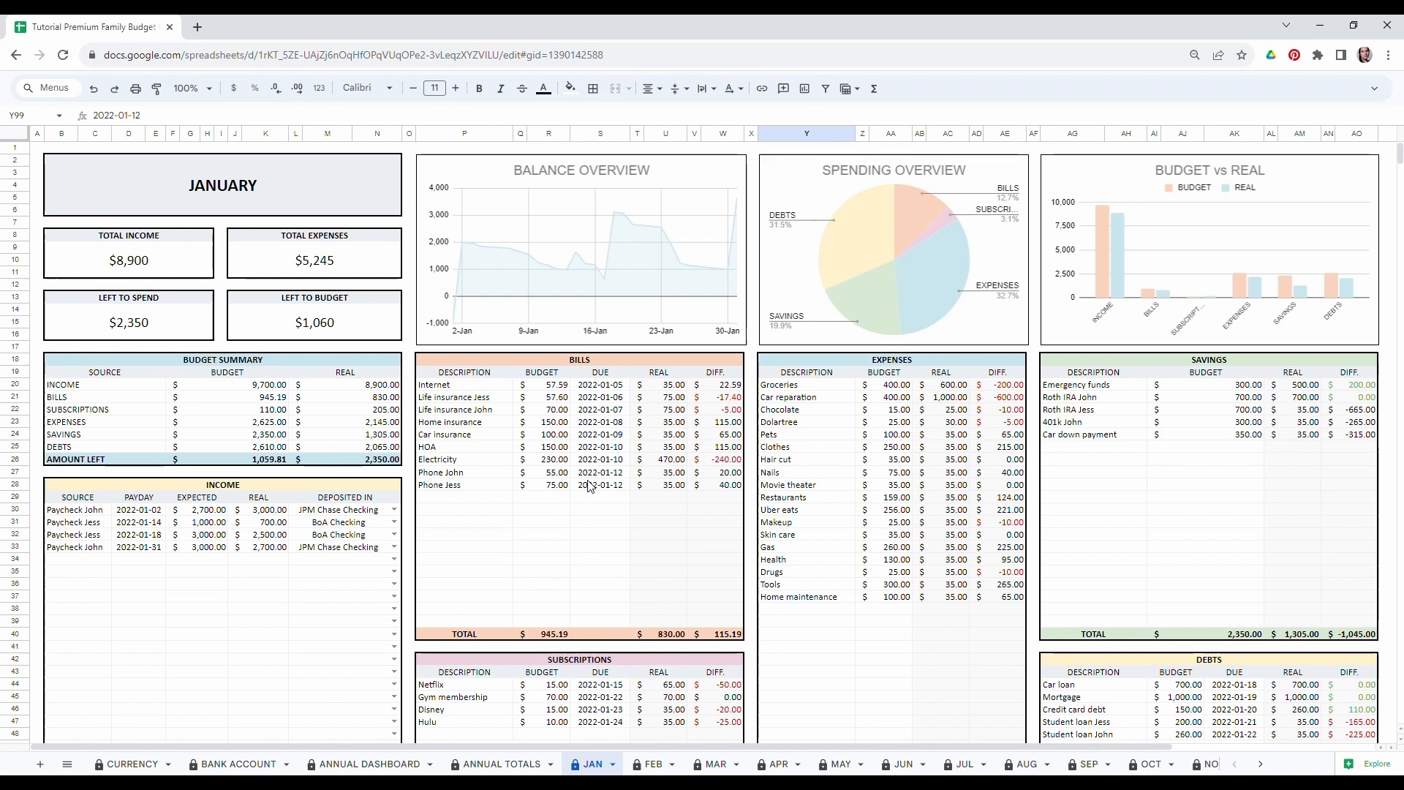
{"action": "left_click", "coordinate": [719, 765]}
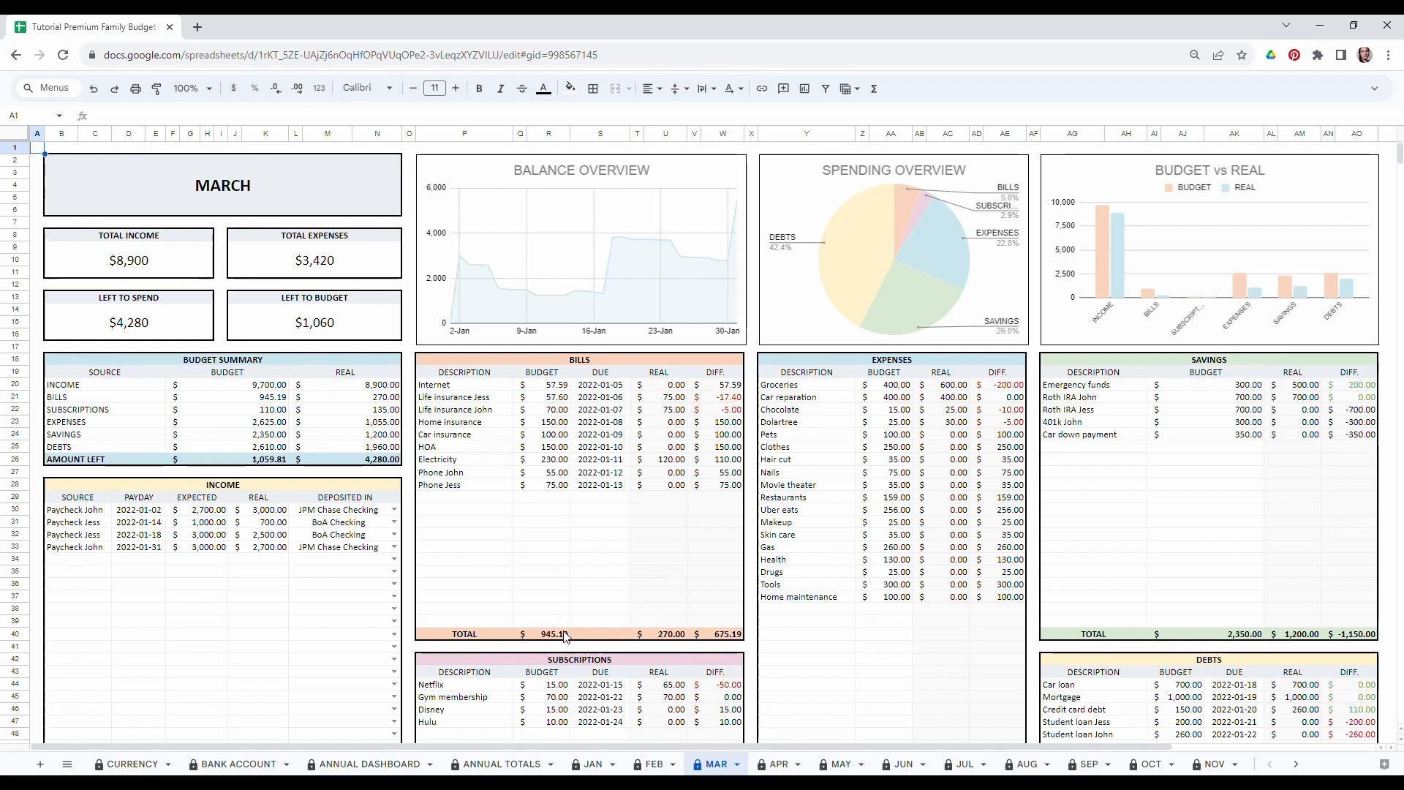
{"action": "left_click", "coordinate": [653, 764]}
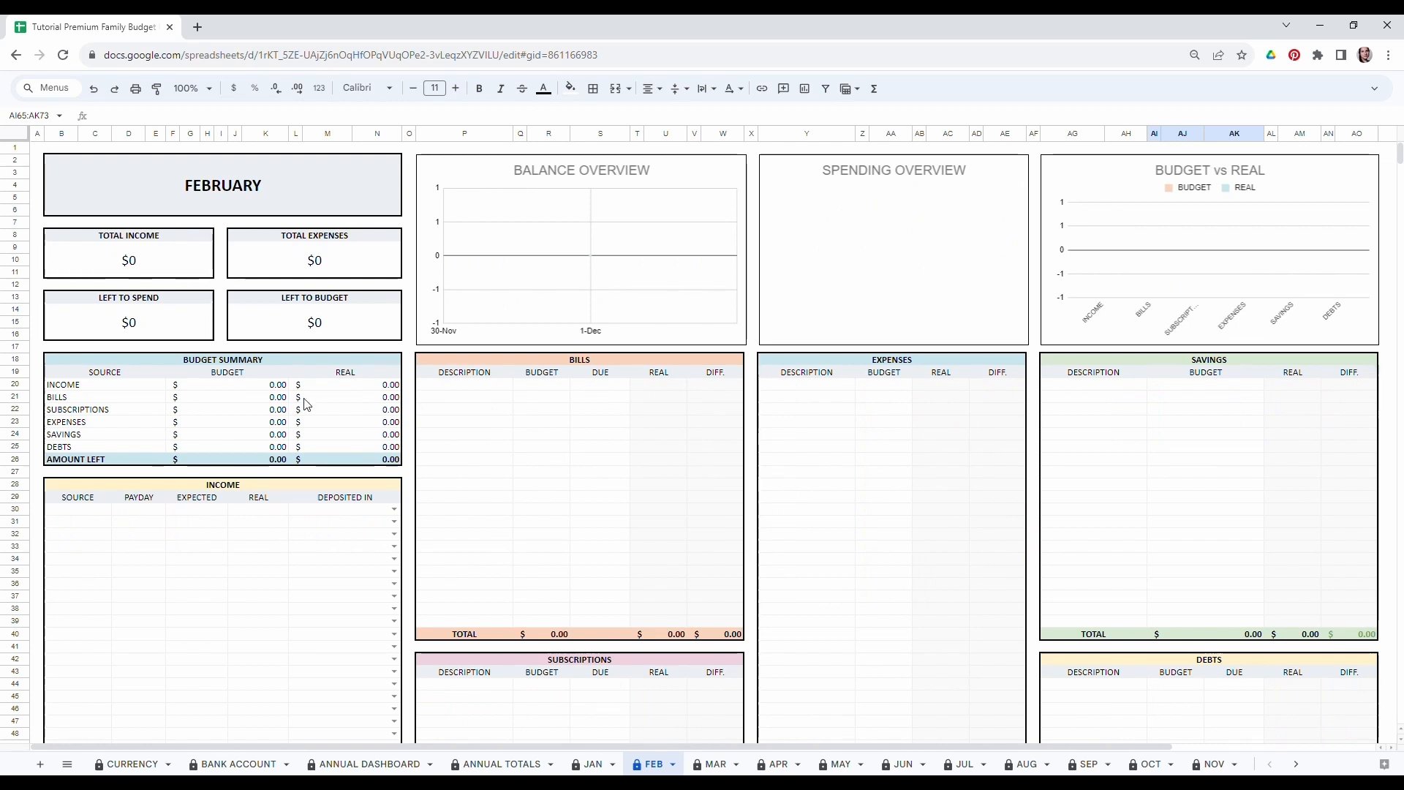
{"action": "scroll", "coordinate": [620, 441], "scroll_direction": "down", "scroll_amount": 10}
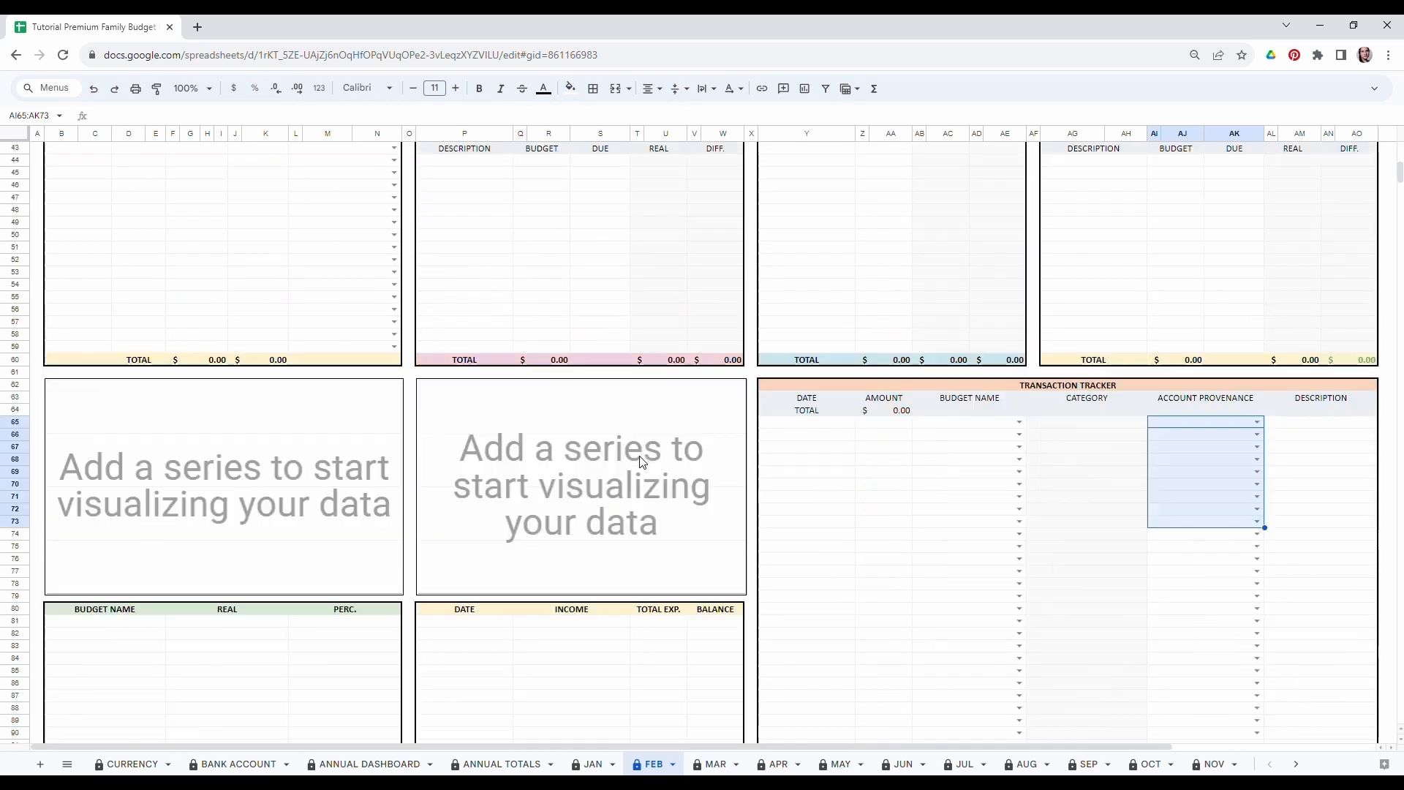
{"action": "scroll", "coordinate": [637, 464], "scroll_direction": "up", "scroll_amount": 6}
{"action": "scroll", "coordinate": [637, 465], "scroll_direction": "down", "scroll_amount": 10}
{"action": "scroll", "coordinate": [637, 464], "scroll_direction": "up", "scroll_amount": 5}
{"action": "scroll", "coordinate": [643, 475], "scroll_direction": "up", "scroll_amount": 10}
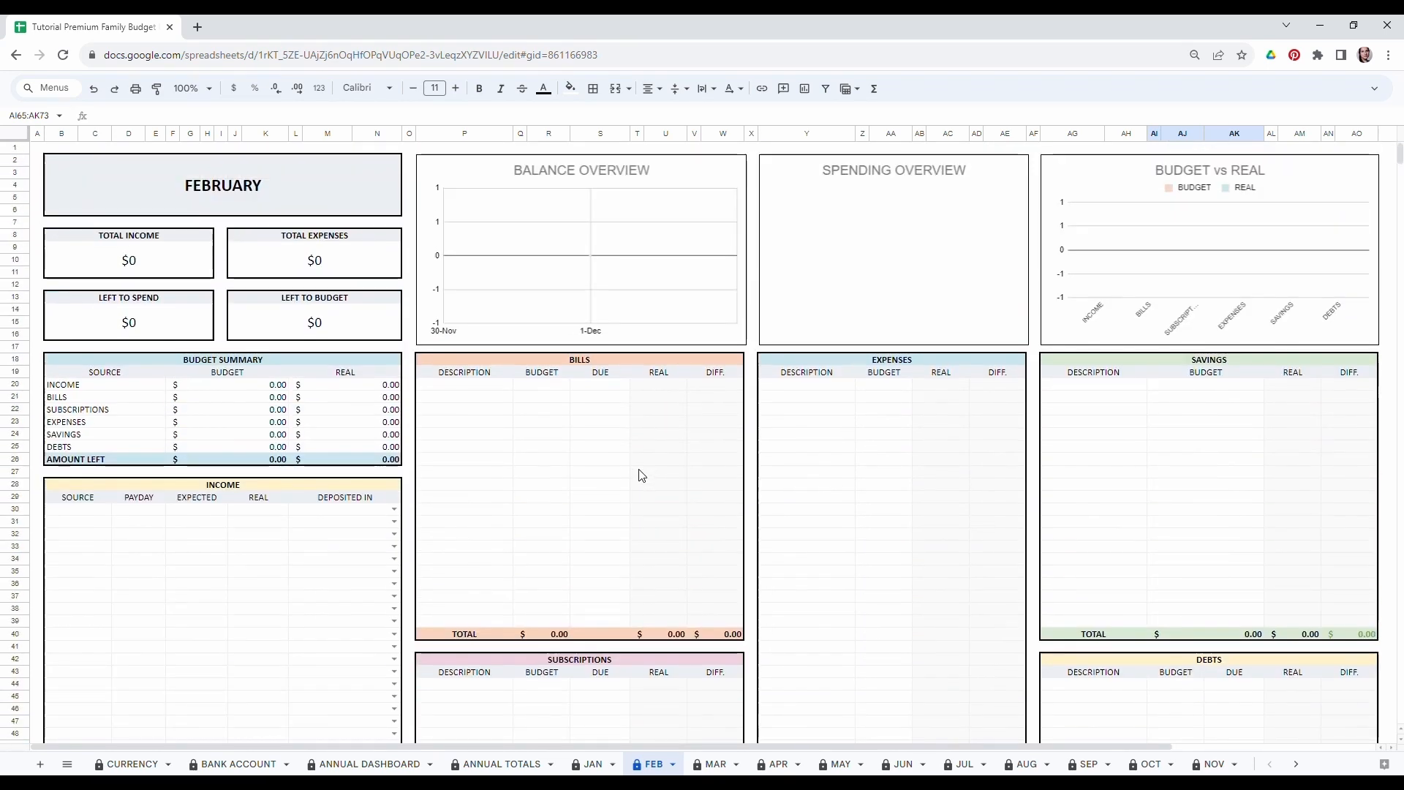
Go through the source, payday, expected, real and deposited in columns of February's income table.
{"action": "left_click", "coordinate": [236, 585]}
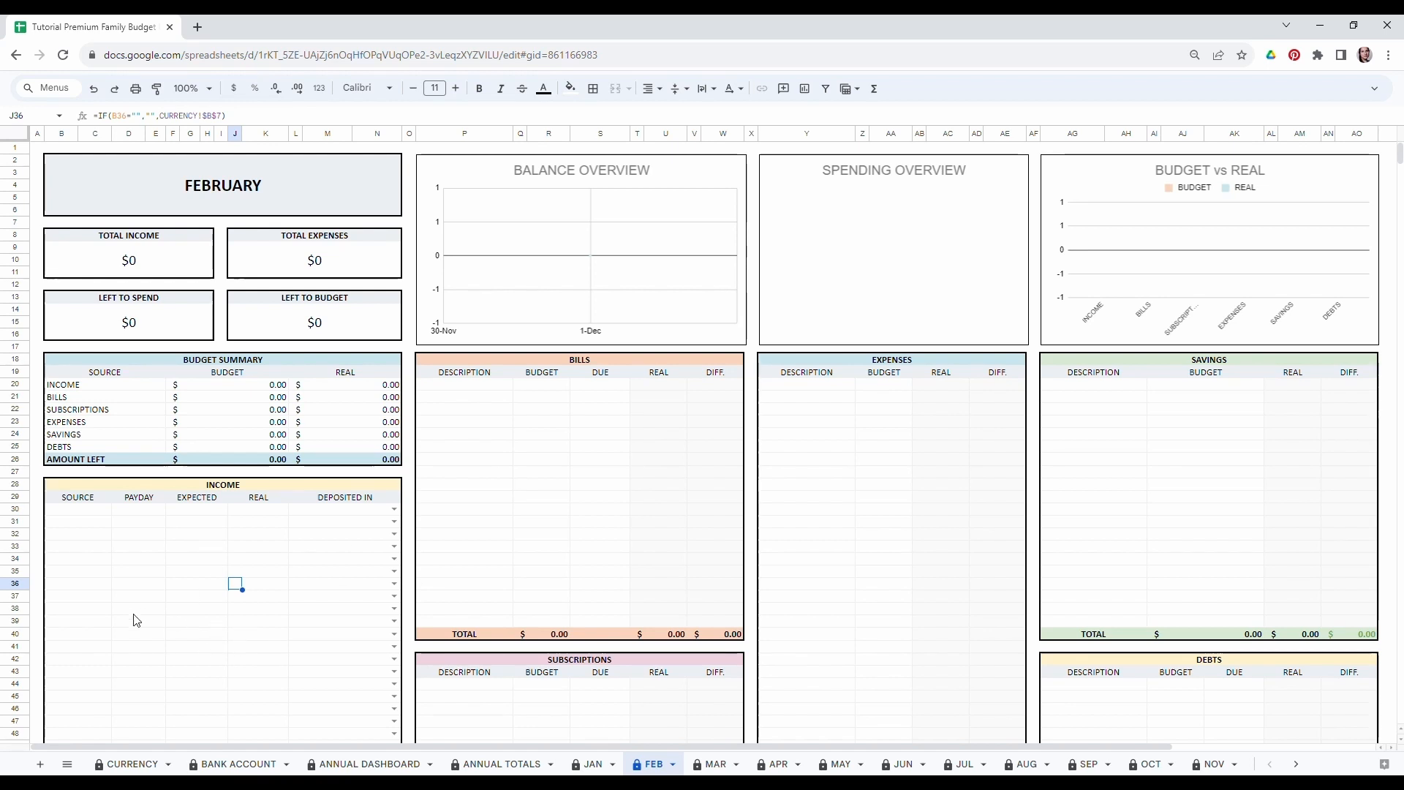
{"action": "left_click_drag", "start_coordinate": [79, 538], "coordinate": [97, 640]}
{"action": "left_click_drag", "start_coordinate": [135, 526], "coordinate": [133, 664]}
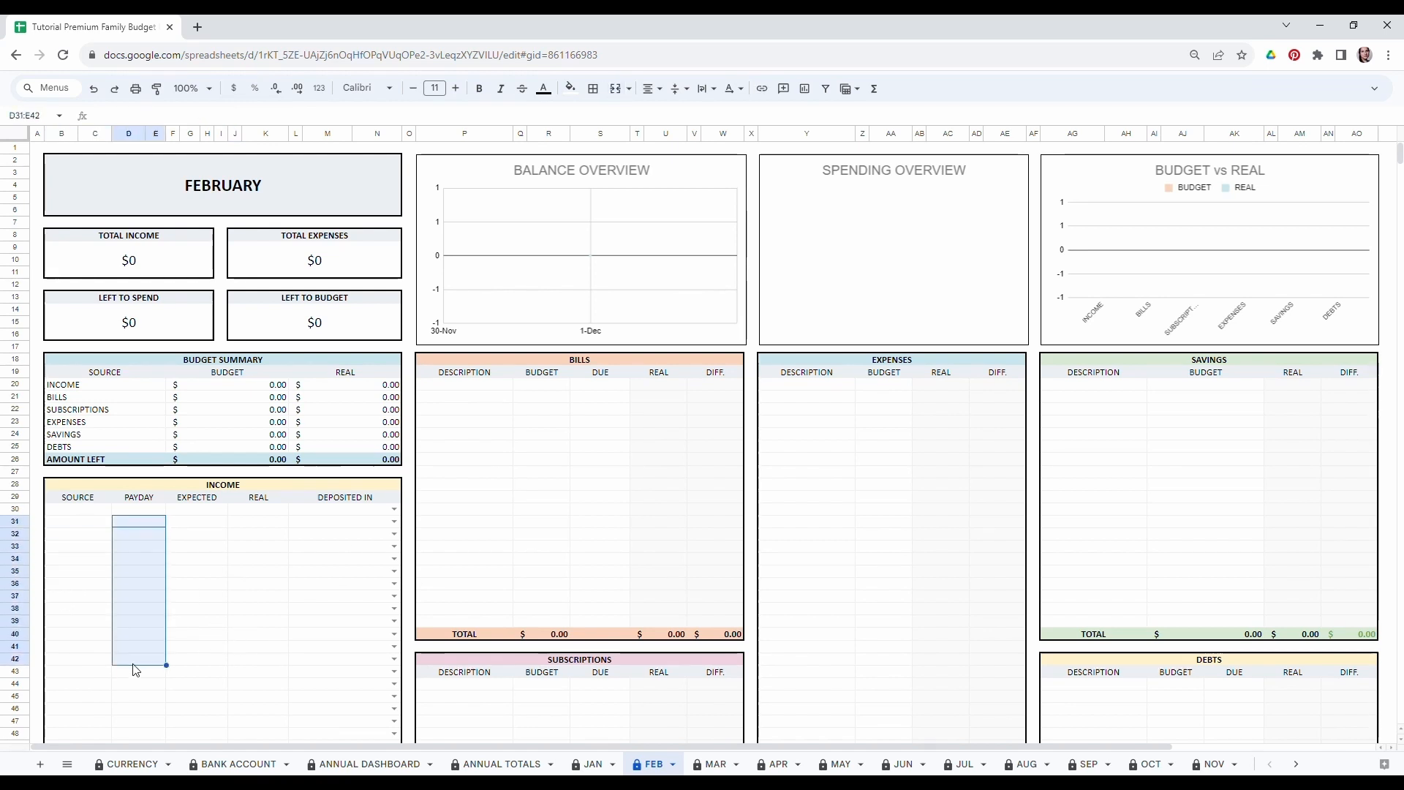
{"action": "left_click_drag", "start_coordinate": [209, 510], "coordinate": [217, 652]}
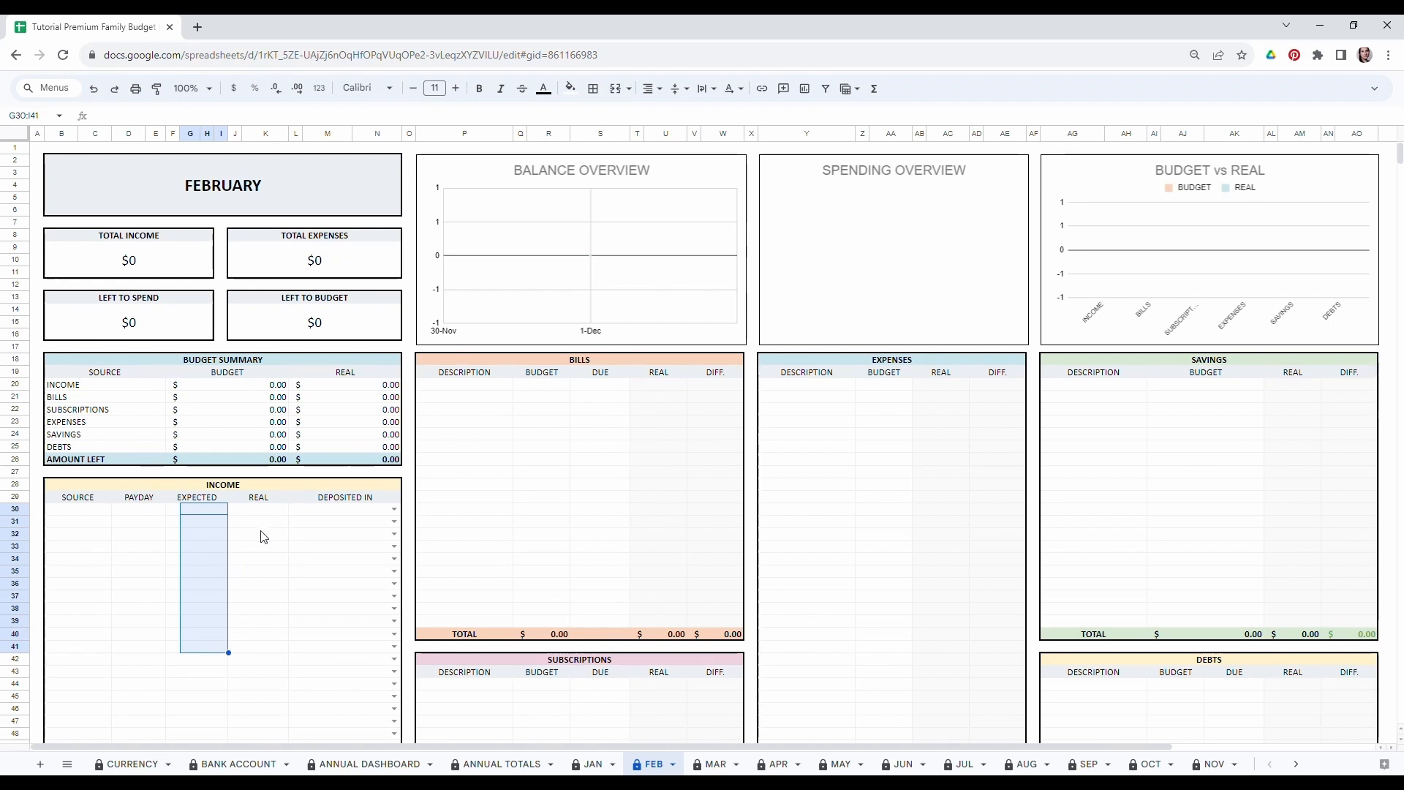
{"action": "left_click_drag", "start_coordinate": [264, 538], "coordinate": [272, 622]}
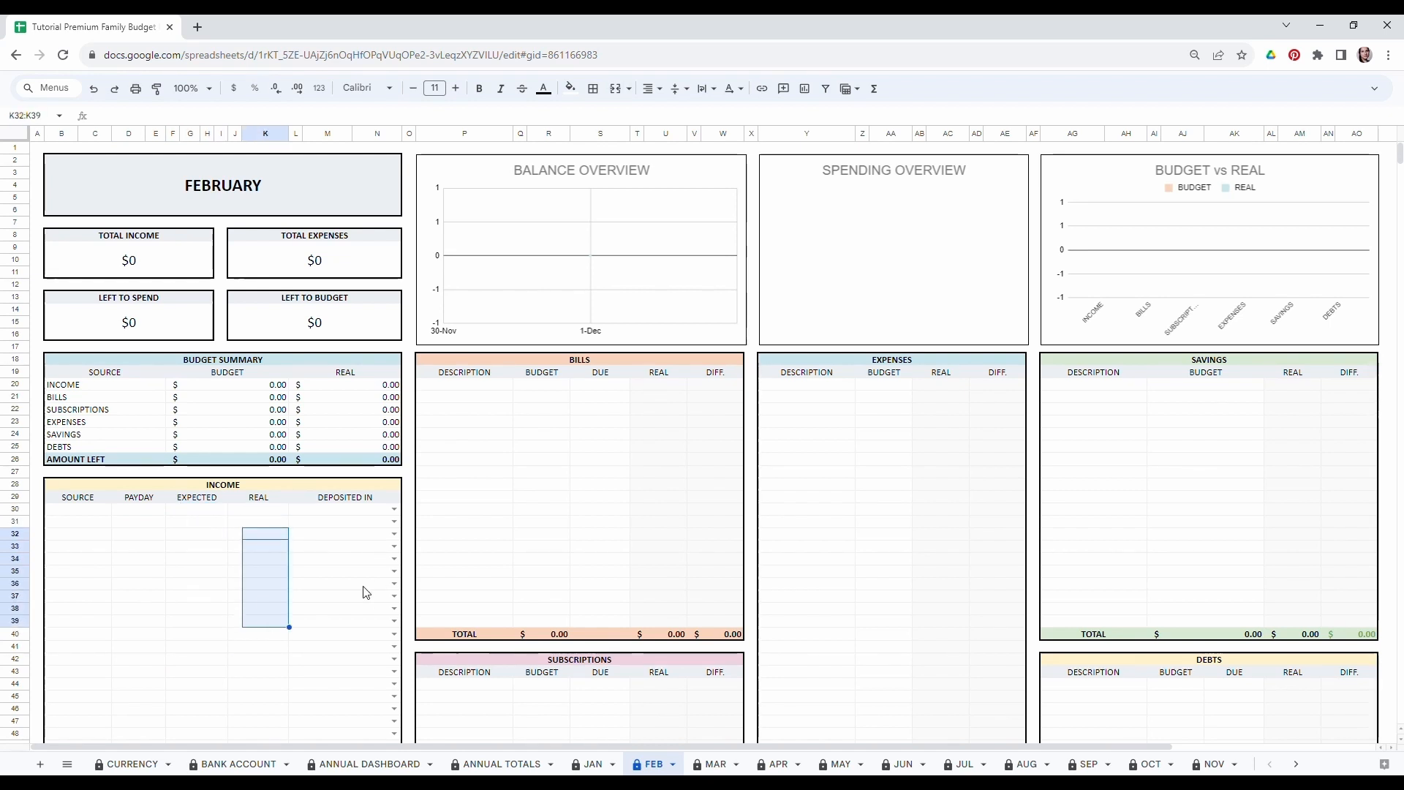
{"action": "left_click", "coordinate": [362, 535]}
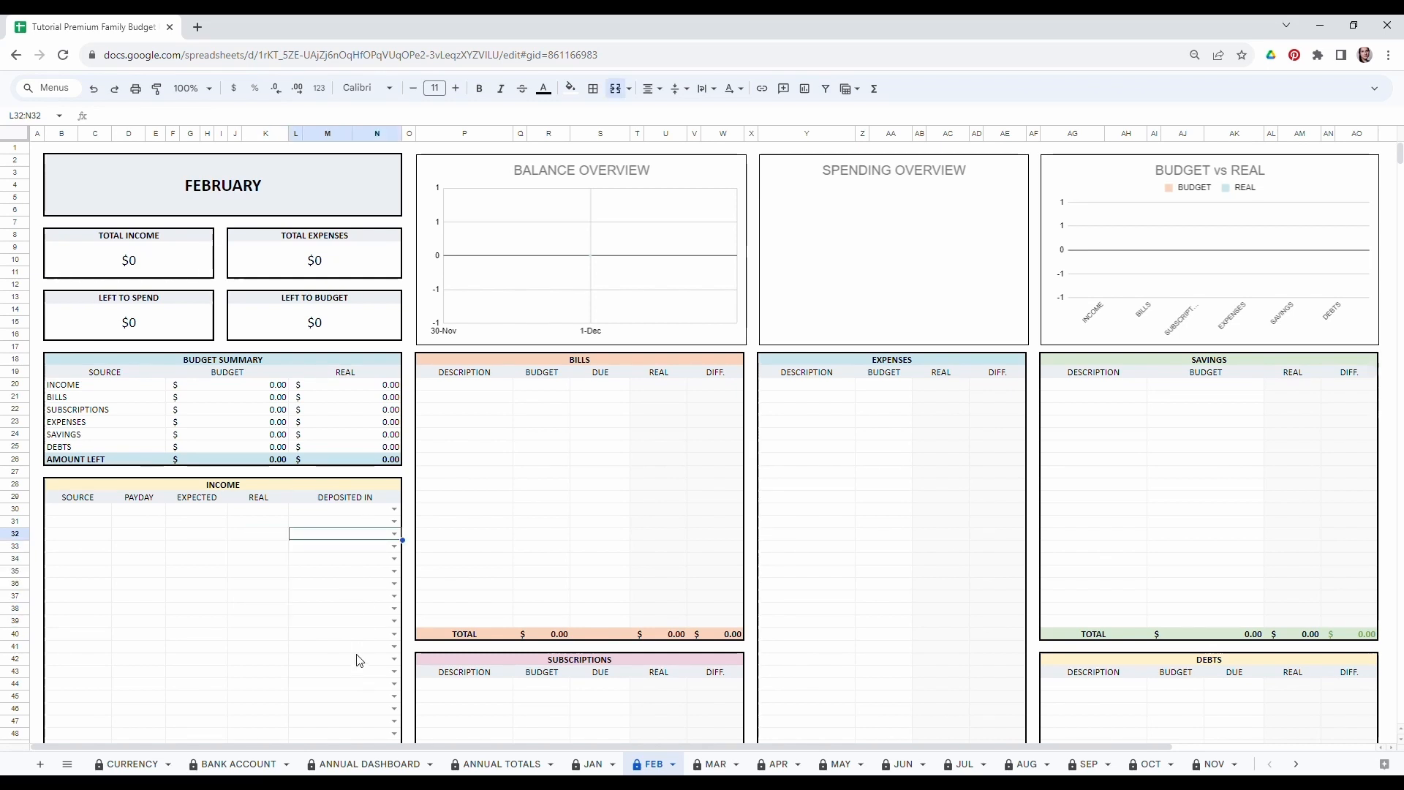
Add the first partner's paycheck to February's income table with payday 2023-02-07 and an expected amount of 2,700.
{"action": "left_click", "coordinate": [74, 510]}
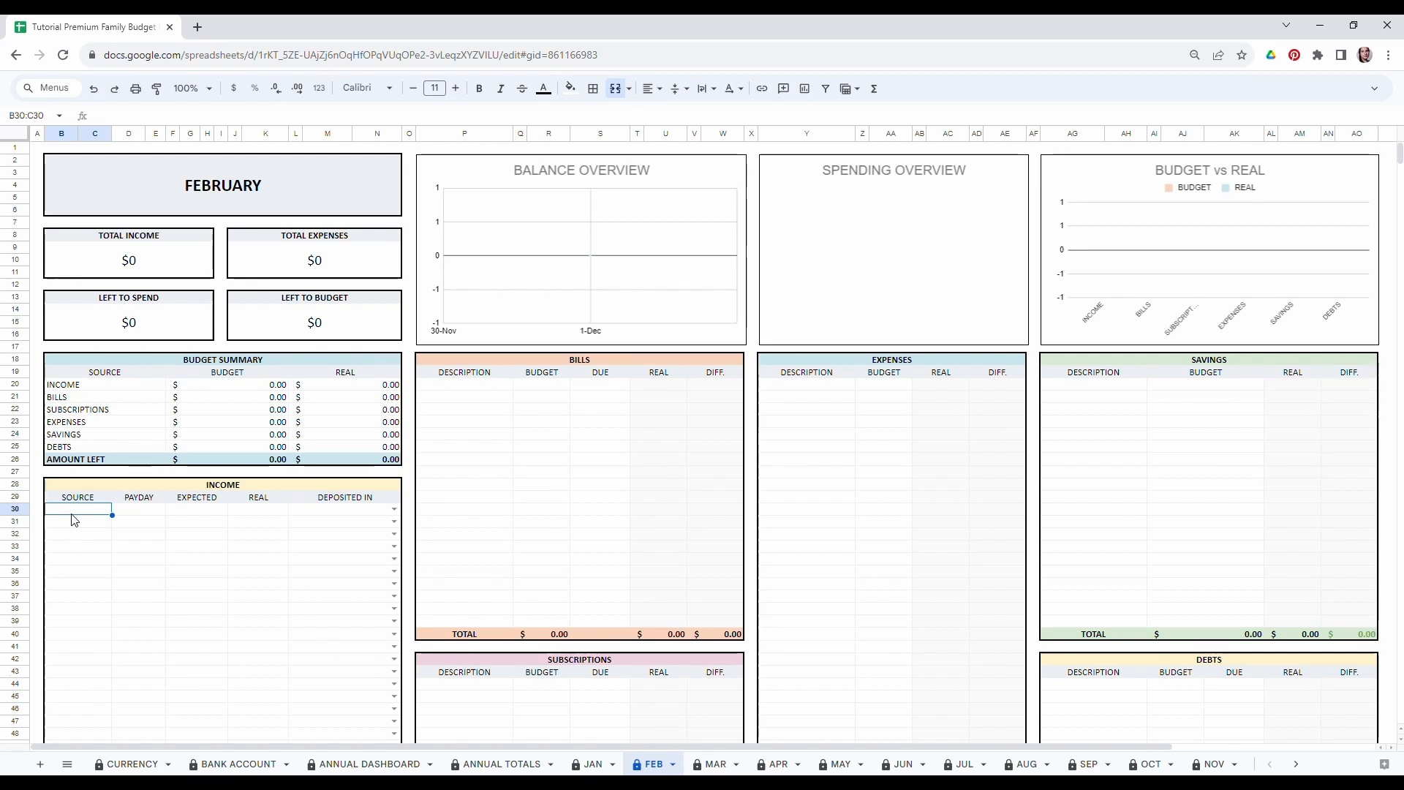
{"action": "type", "text": "Paychrck John"}
{"action": "key", "text": "Tab"}
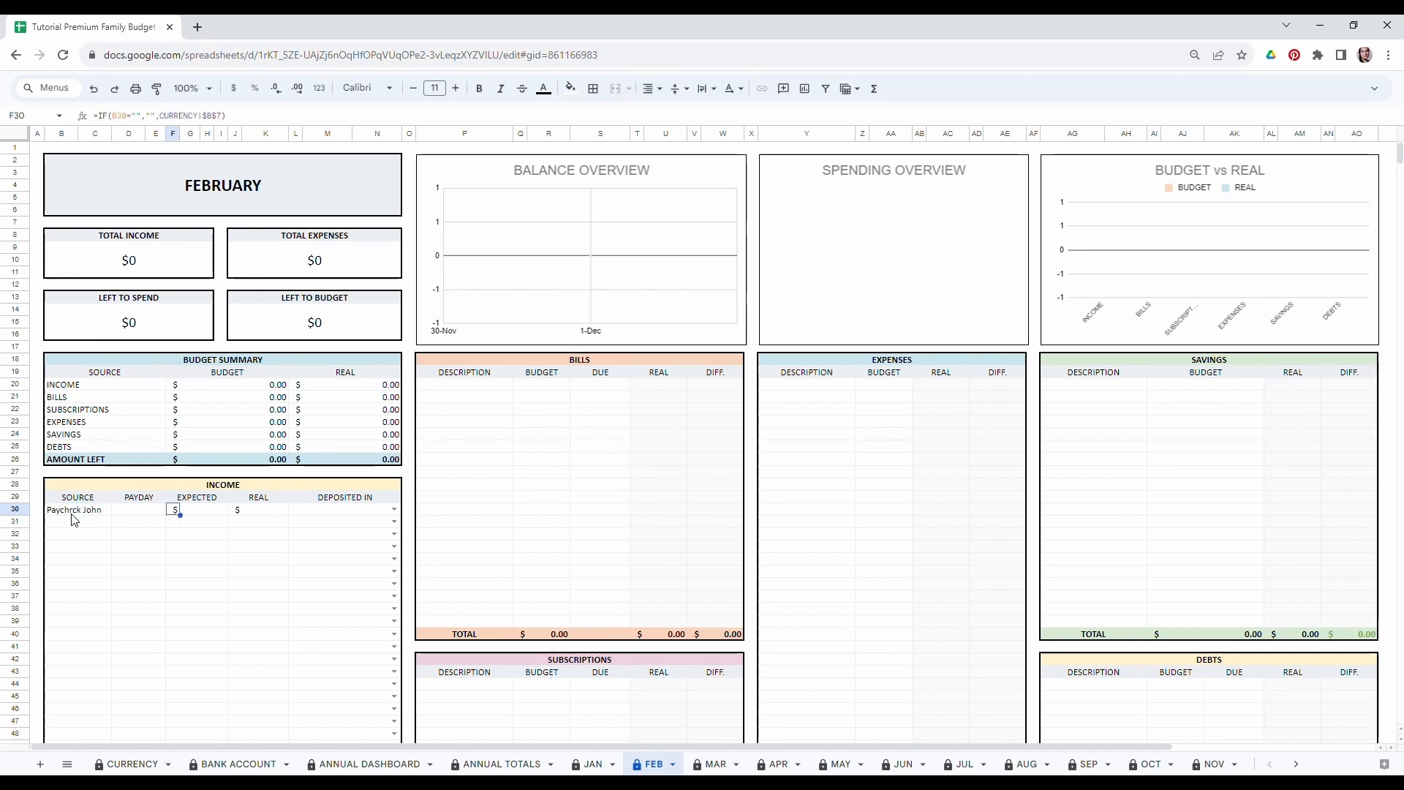
{"action": "double_click", "coordinate": [119, 514]}
{"action": "left_click", "coordinate": [171, 532]}
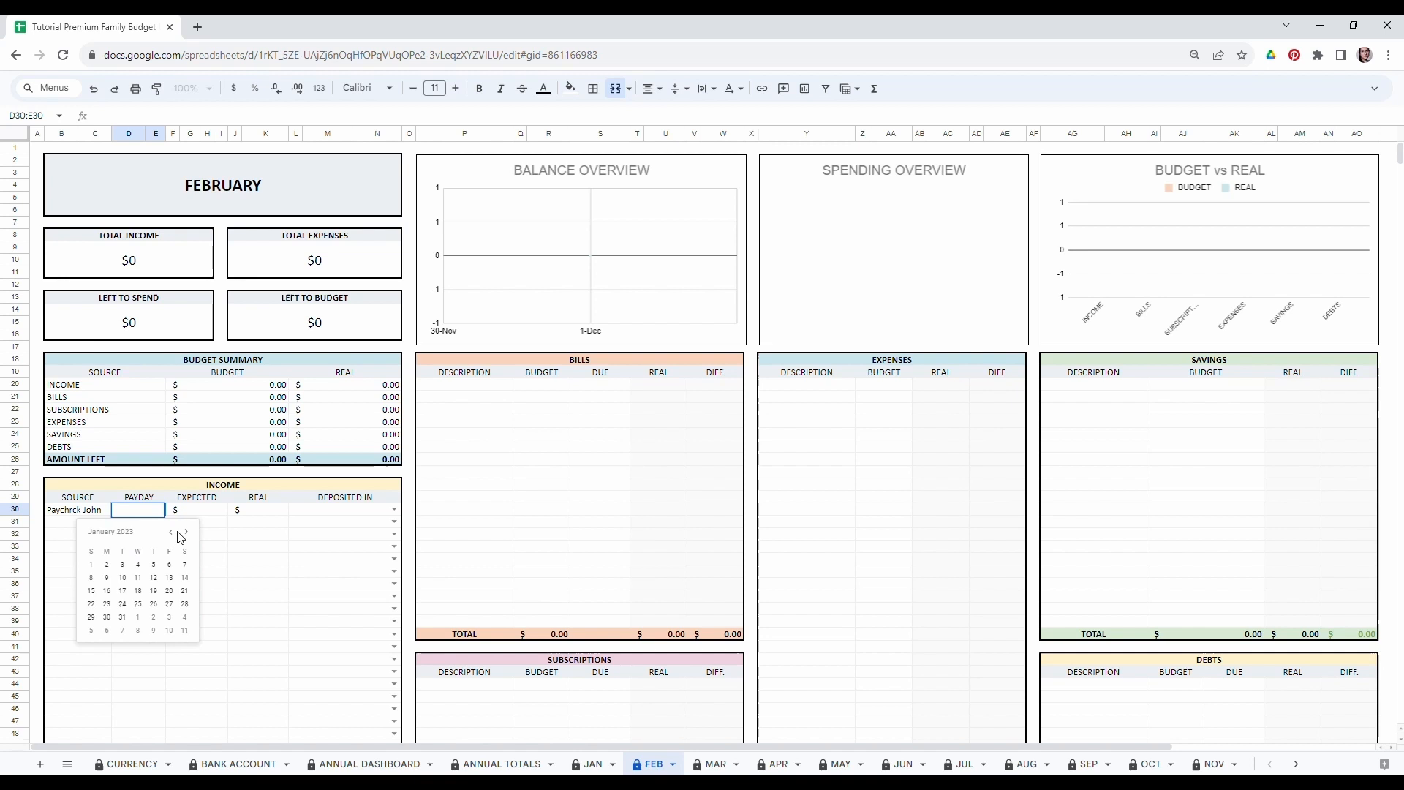
{"action": "left_click", "coordinate": [186, 532]}
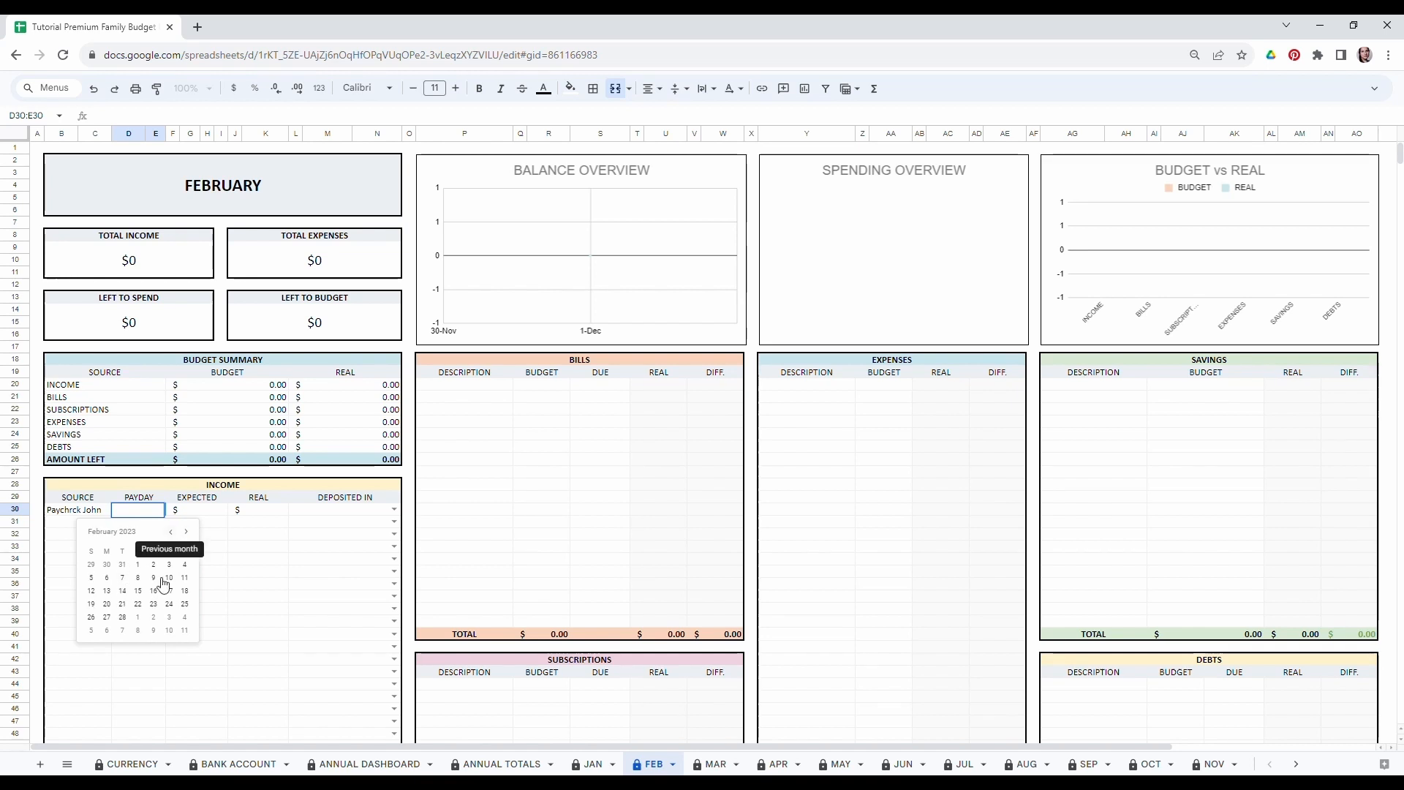
{"action": "left_click", "coordinate": [122, 577]}
{"action": "left_click", "coordinate": [202, 512]}
{"action": "type", "text": "2,700"}
Add the second partner's paycheck as the next income row with payday 2023-02-08 and an expected amount of 700.
{"action": "left_click", "coordinate": [73, 521]}
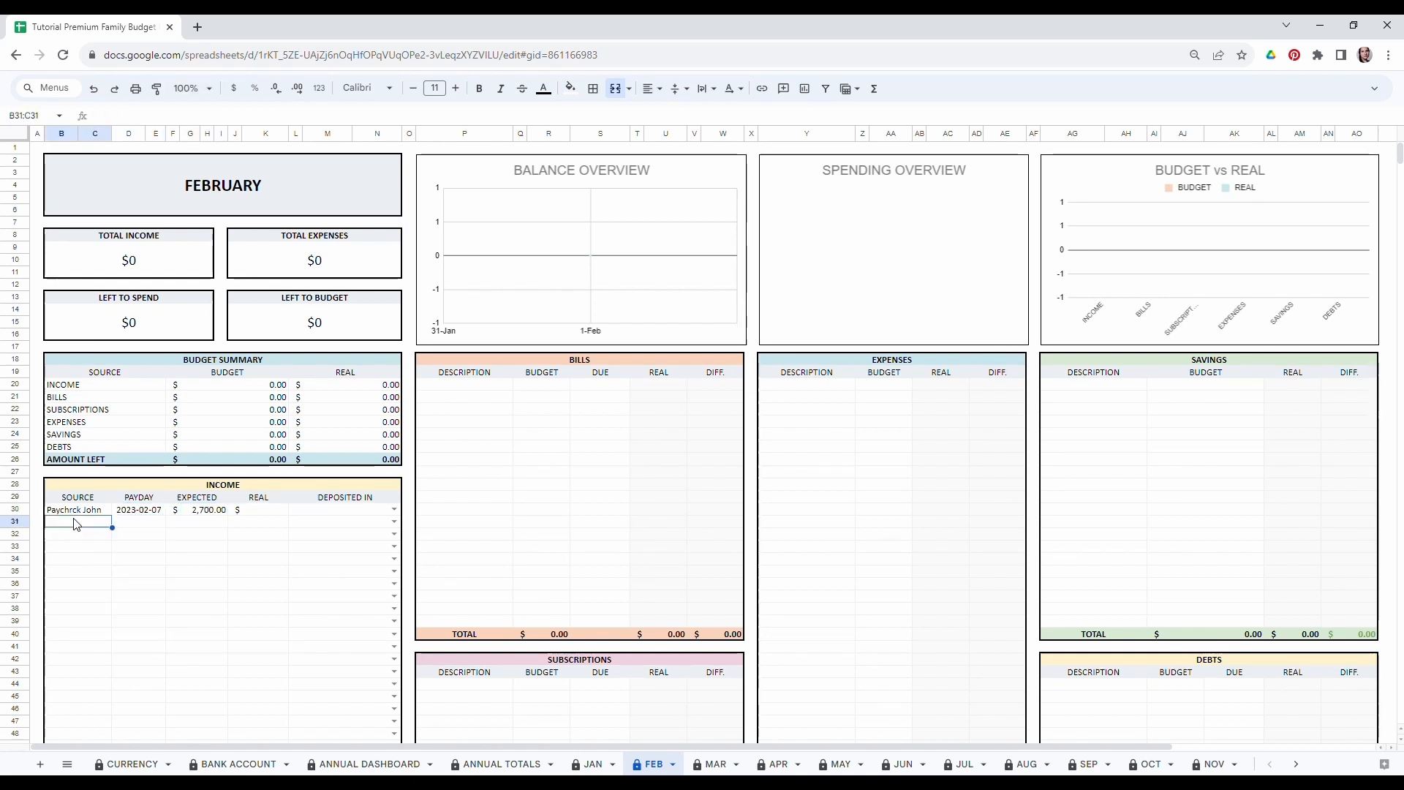
{"action": "type", "text": "Paycheck Jess"}
{"action": "key", "text": "Tab"}
{"action": "double_click", "coordinate": [158, 522]}
{"action": "left_click", "coordinate": [137, 591]}
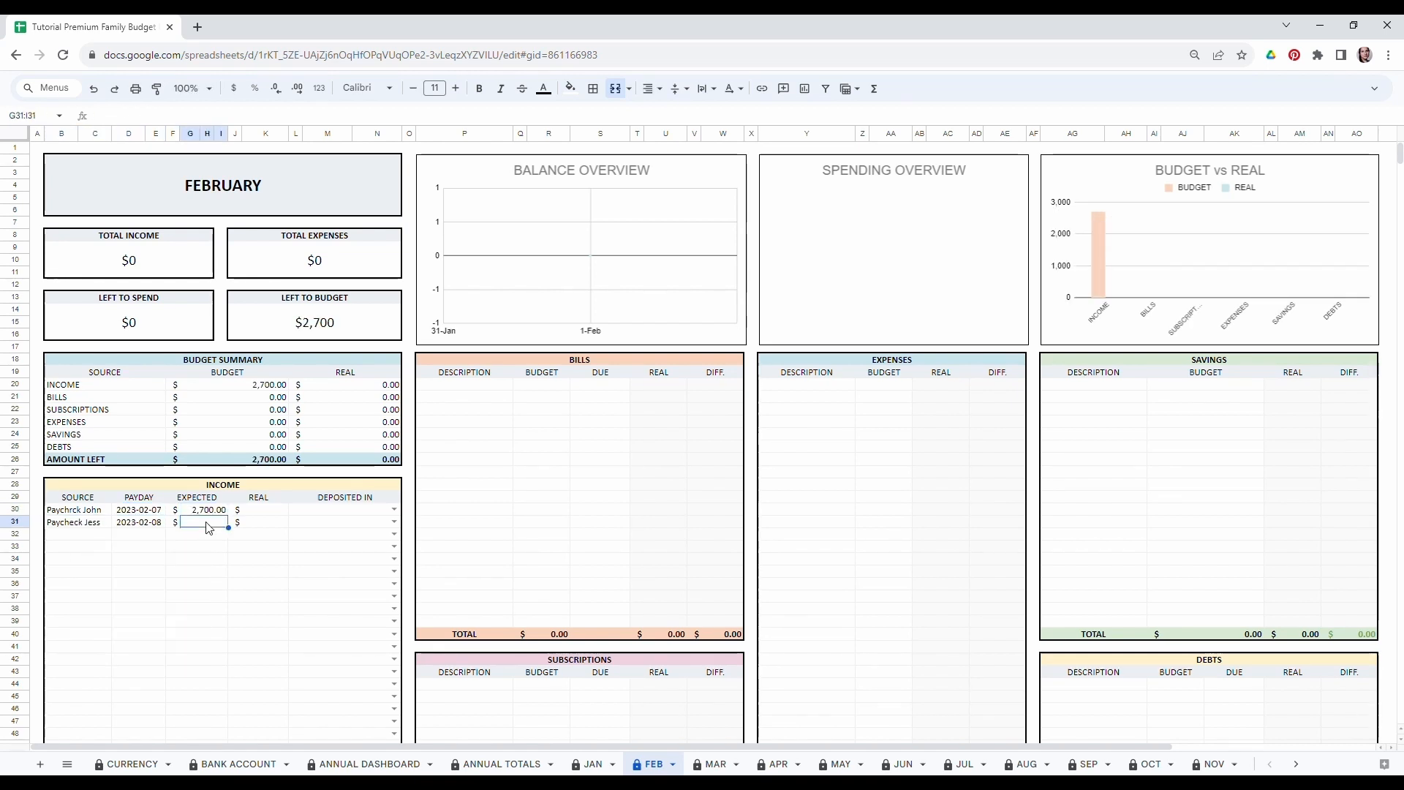
{"action": "left_click", "coordinate": [202, 522]}
{"action": "type", "text": "700"}
Add another paycheck for the first partner with payday 2023-02-21 and an expected amount of 2,500.
{"action": "left_click", "coordinate": [86, 536]}
{"action": "type", "text": "Pau"}
{"action": "key", "text": "BackSpace"}
{"action": "type", "text": "ychec"}
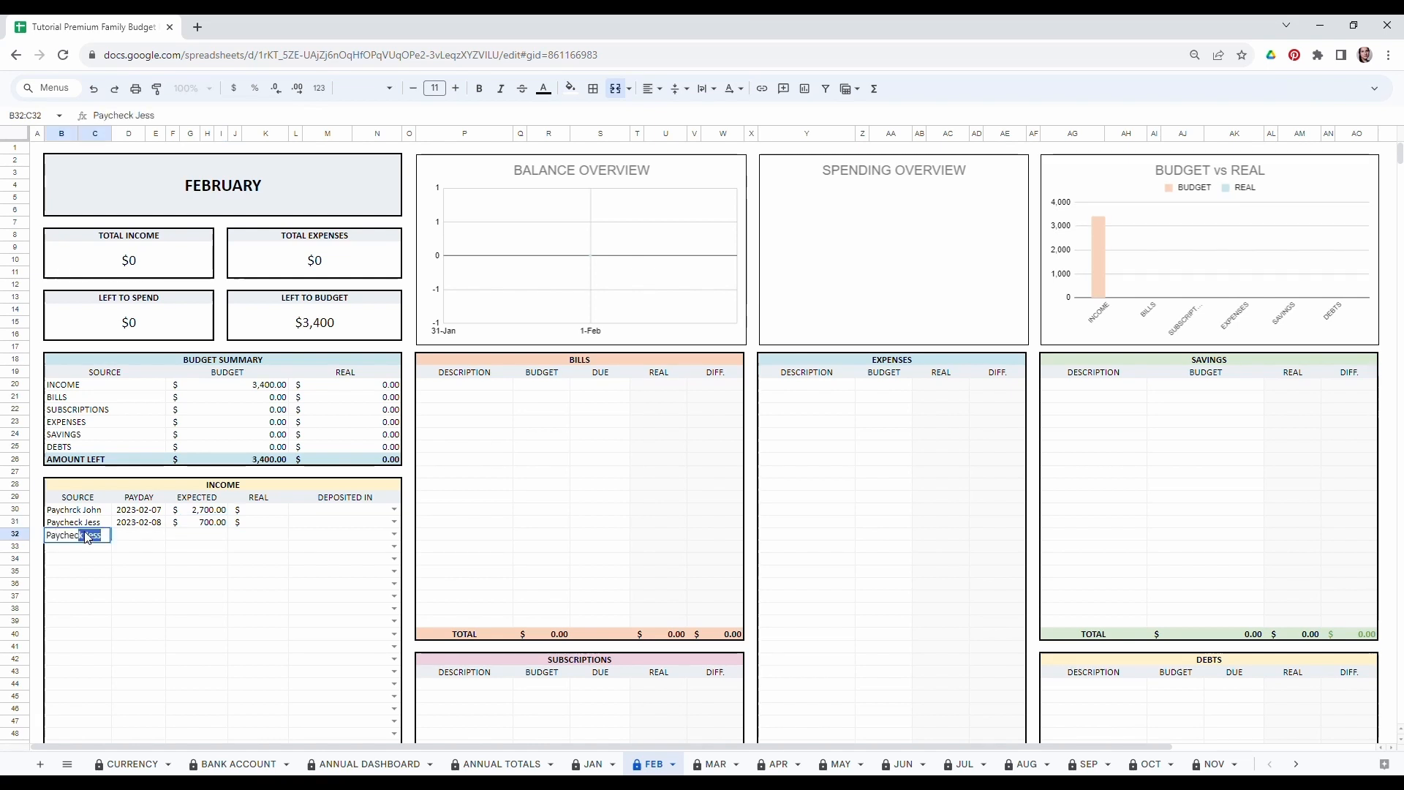
{"action": "type", "text": "k John"}
{"action": "double_click", "coordinate": [139, 535]}
{"action": "left_click", "coordinate": [123, 627]}
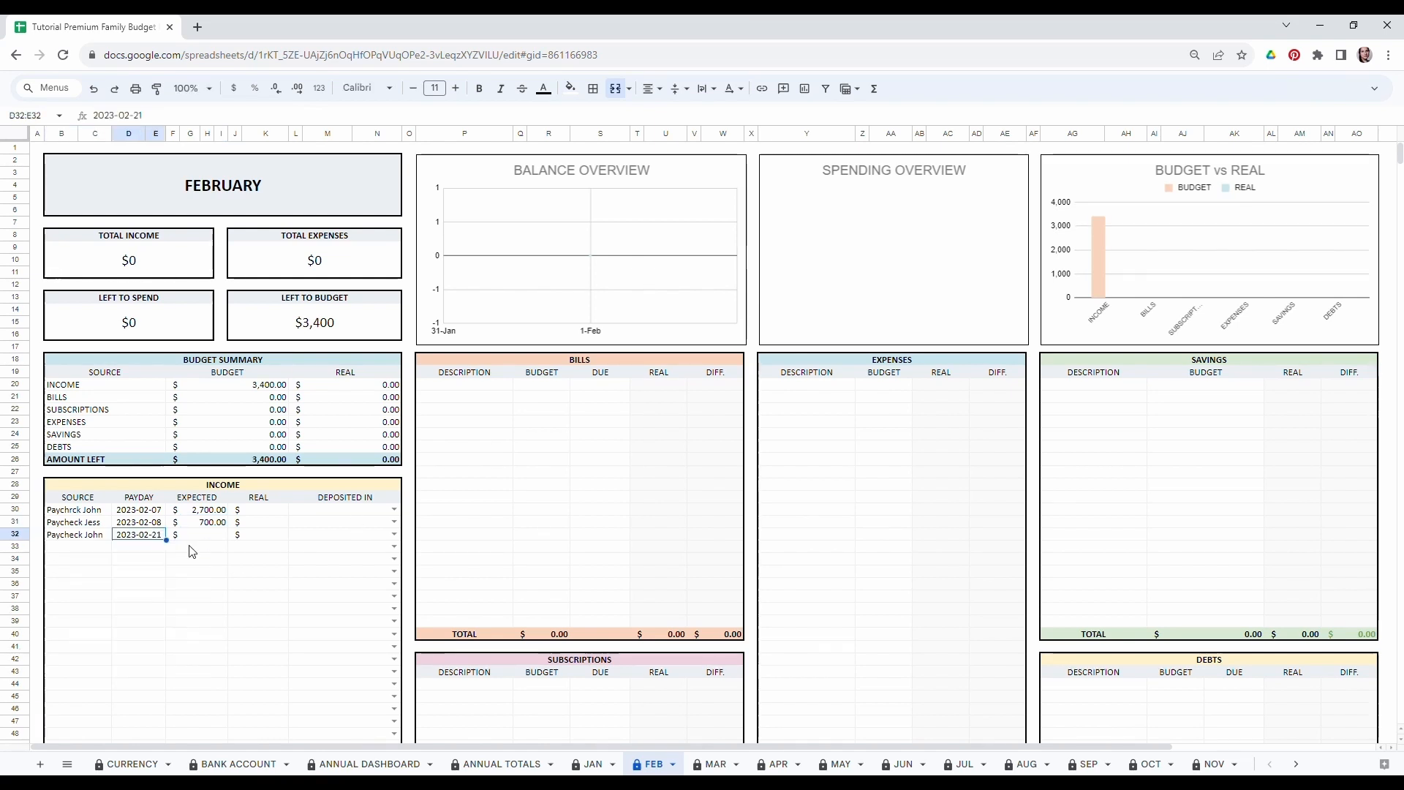
{"action": "left_click", "coordinate": [202, 535]}
{"action": "type", "text": "2500"}
Add a fourth income row with the first partner's paycheck as source and payday 2023-02-22.
{"action": "left_click", "coordinate": [95, 548]}
{"action": "type", "text": "Paycheck John"}
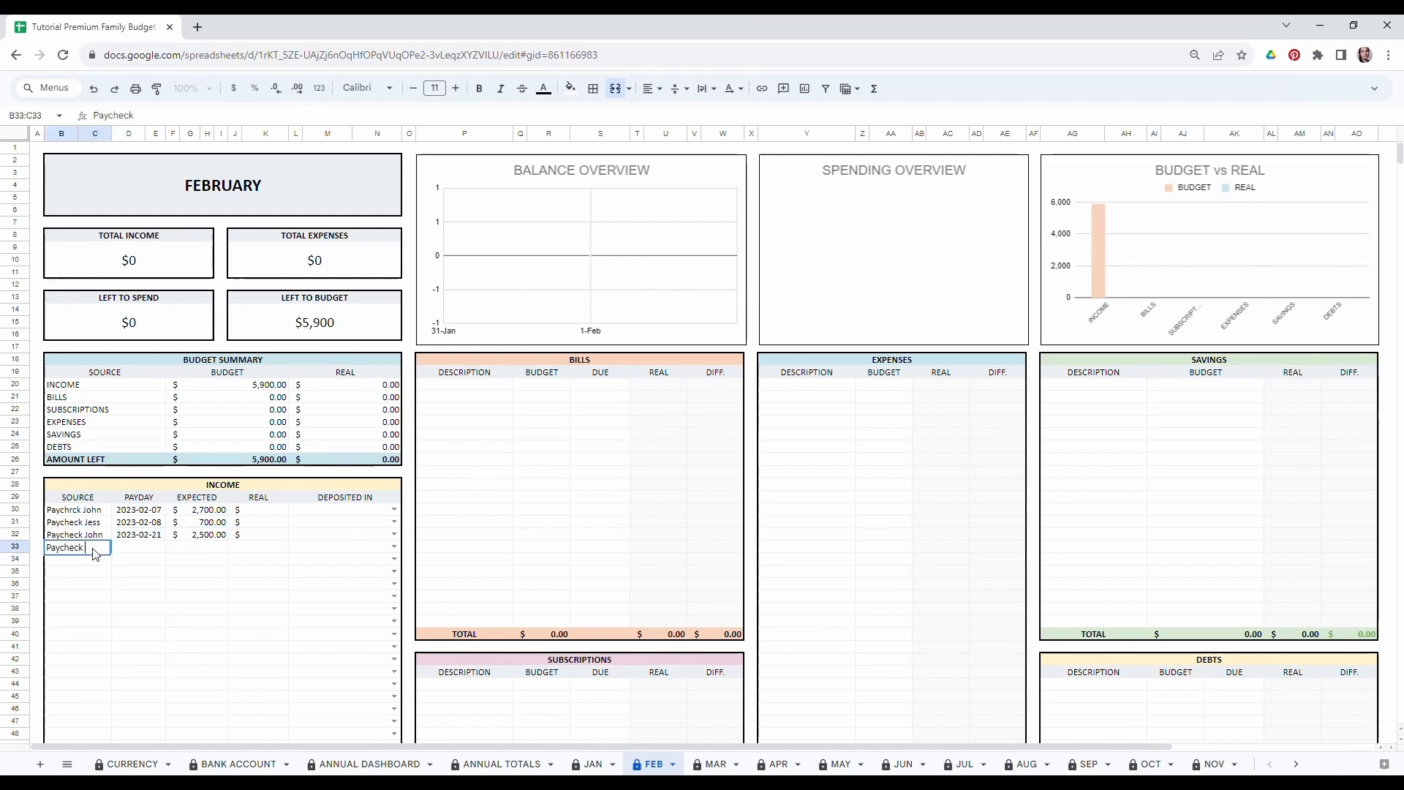
{"action": "double_click", "coordinate": [139, 547]}
{"action": "left_click", "coordinate": [136, 639]}
{"action": "left_click", "coordinate": [201, 547]}
Change the 2023-02-22 income source to the second partner's paycheck and set its expected amount to 2,700.
{"action": "left_click", "coordinate": [77, 547]}
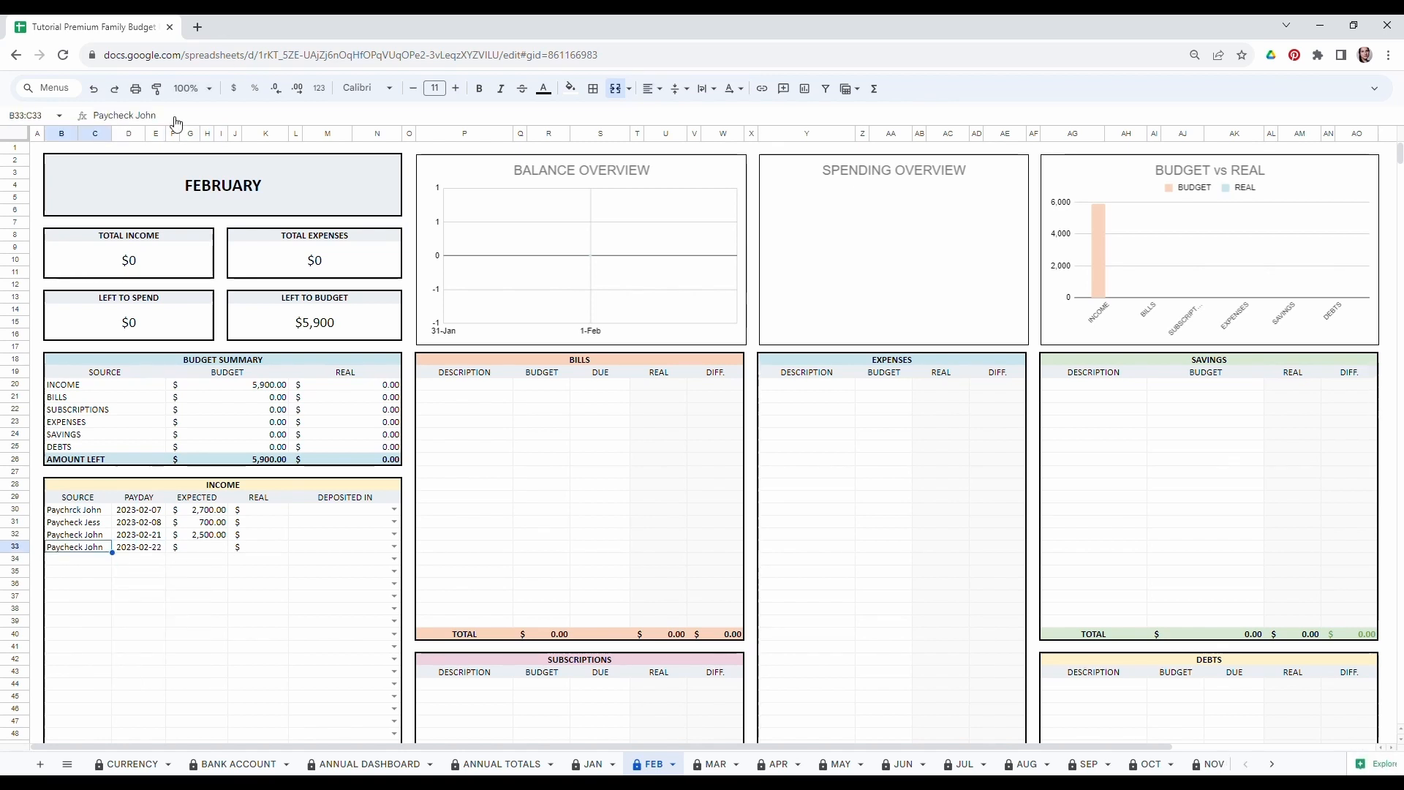
{"action": "left_click", "coordinate": [173, 117]}
{"action": "key", "text": "BackSpace"}
{"action": "key", "text": "BackSpace"}
{"action": "key", "text": "BackSpace"}
{"action": "key", "text": "BackSpace"}
{"action": "key", "text": "BackSpace"}
{"action": "type", "text": "Jess"}
{"action": "key", "text": "Return"}
{"action": "left_click", "coordinate": [202, 547]}
{"action": "type", "text": "2700"}
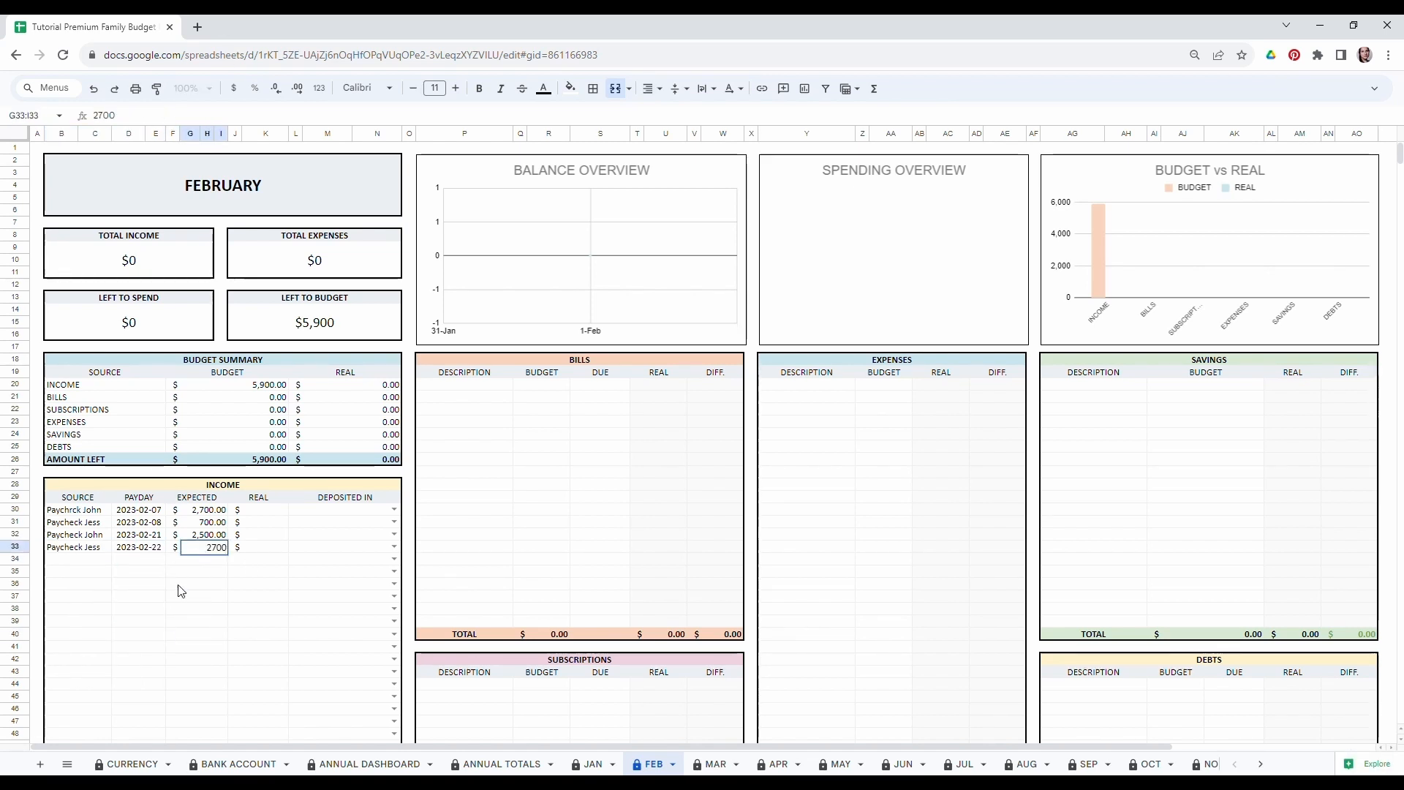
{"action": "left_click", "coordinate": [86, 585]}
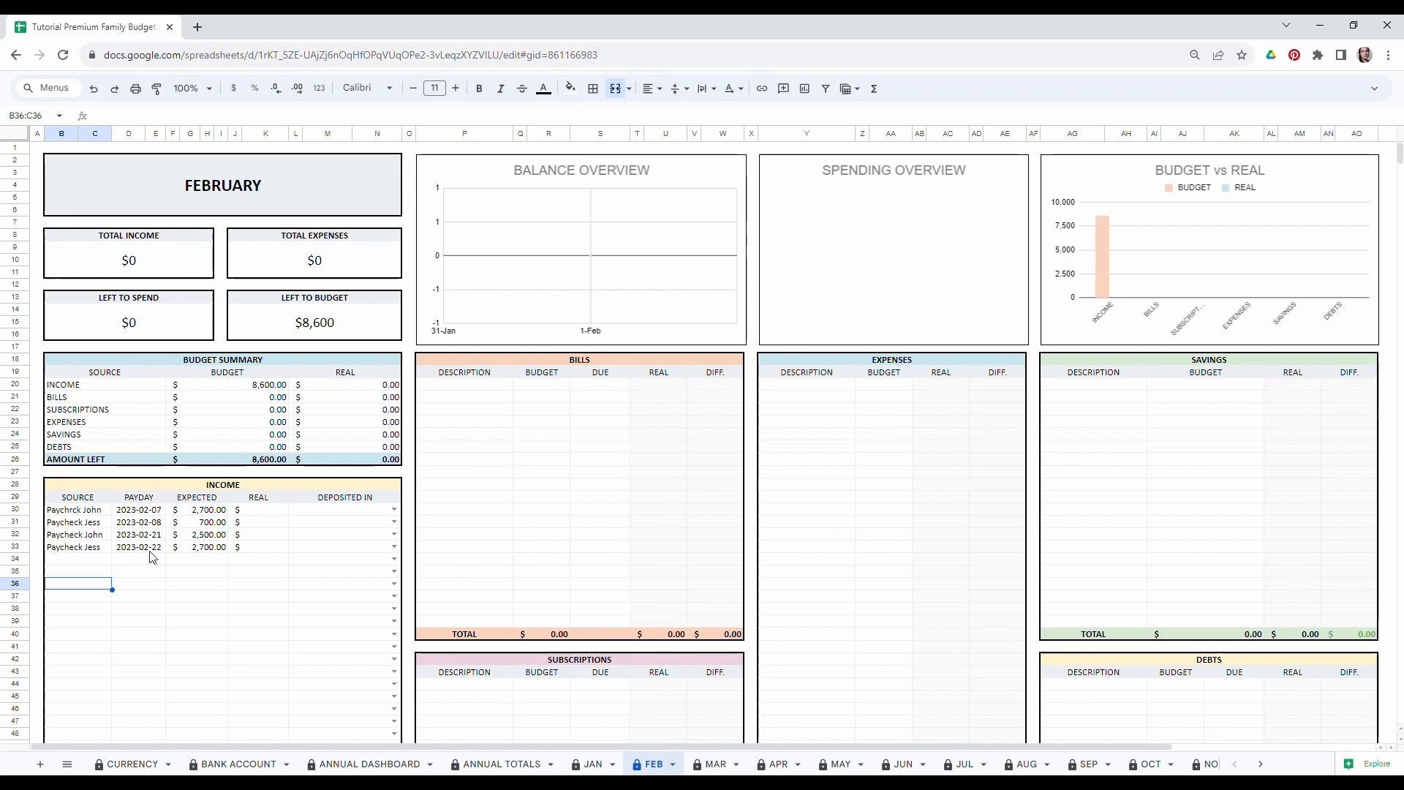
Enter real amounts of 3,000, 700, 2,500 and 2,700 for the four February income rows, in order.
{"action": "left_click", "coordinate": [265, 512]}
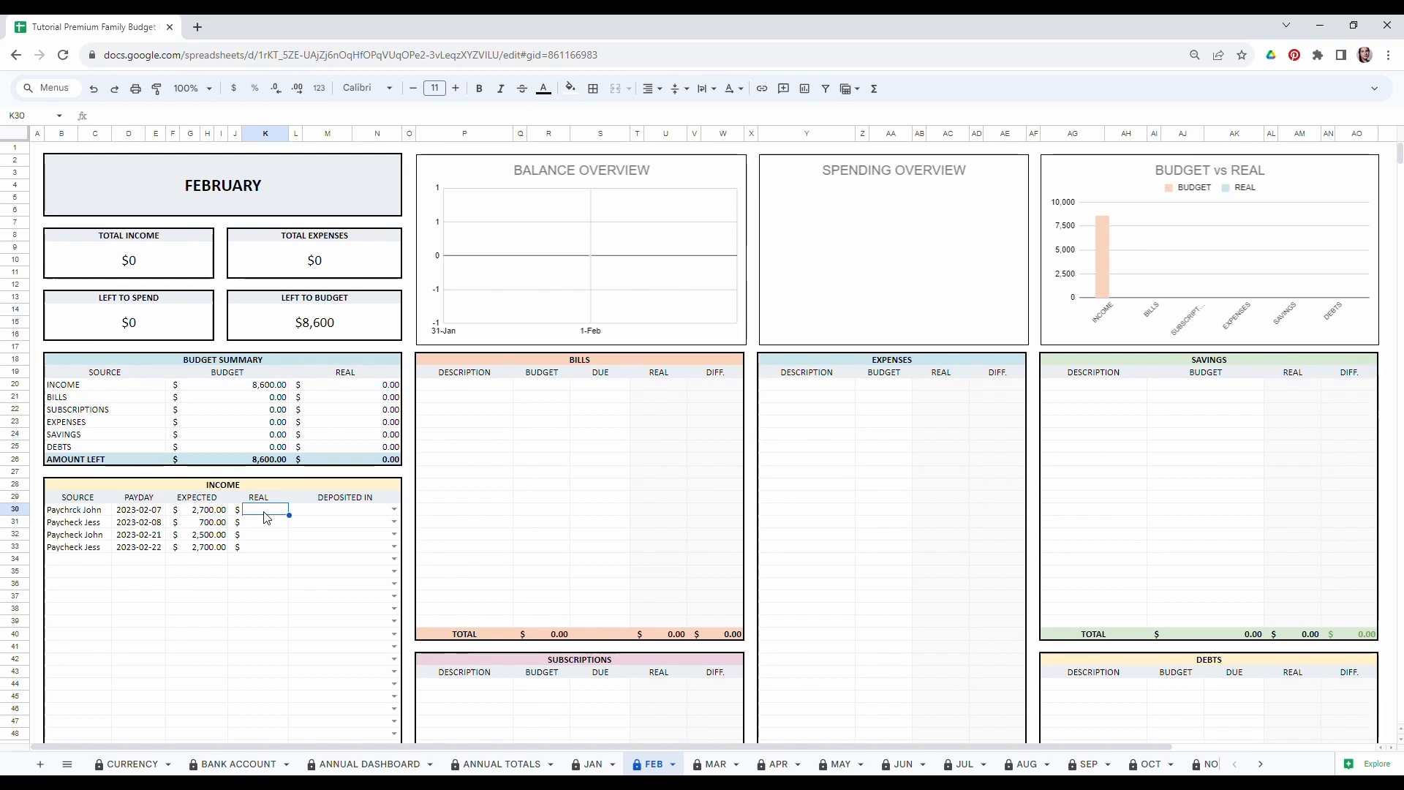
{"action": "type", "text": "3,"}
{"action": "type", "text": "000"}
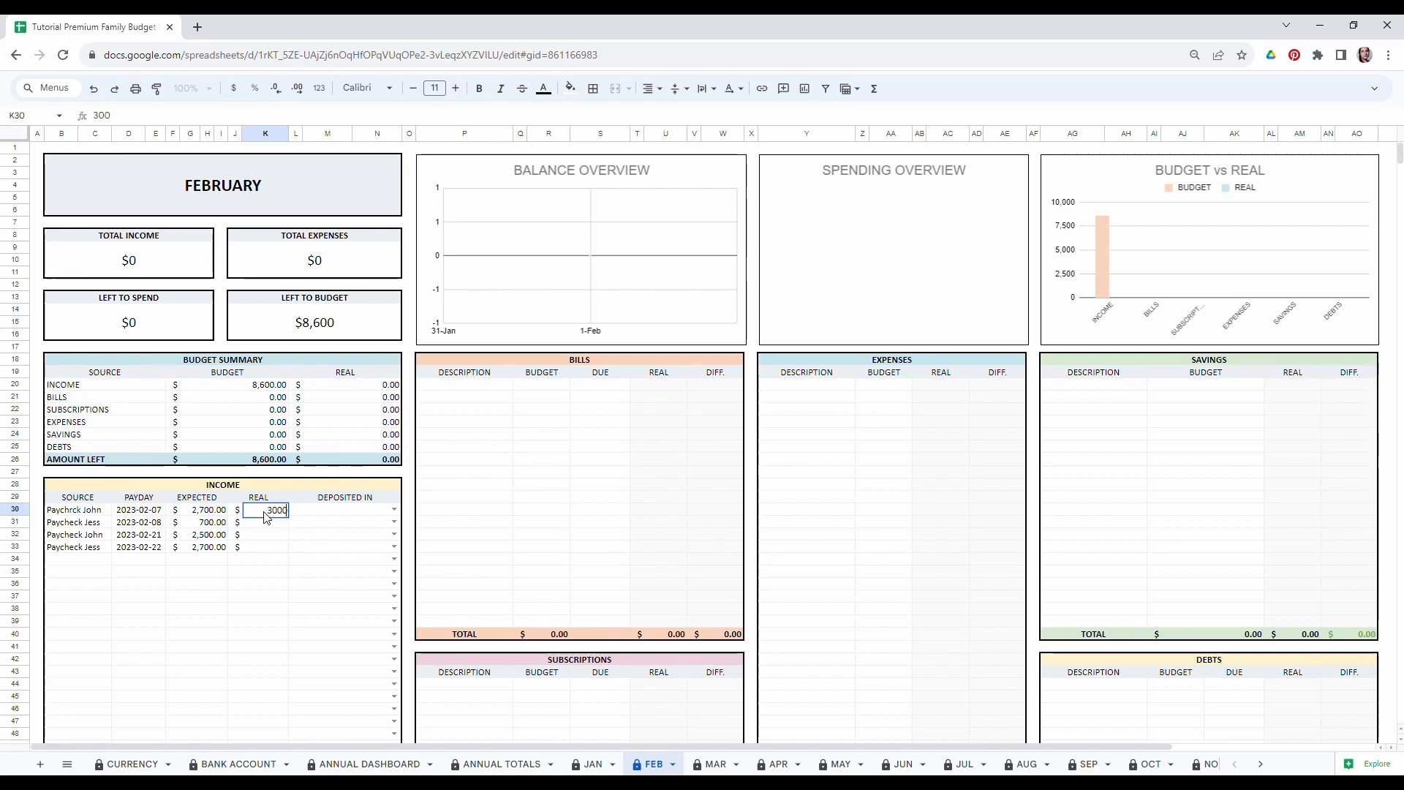
{"action": "key", "text": "Return"}
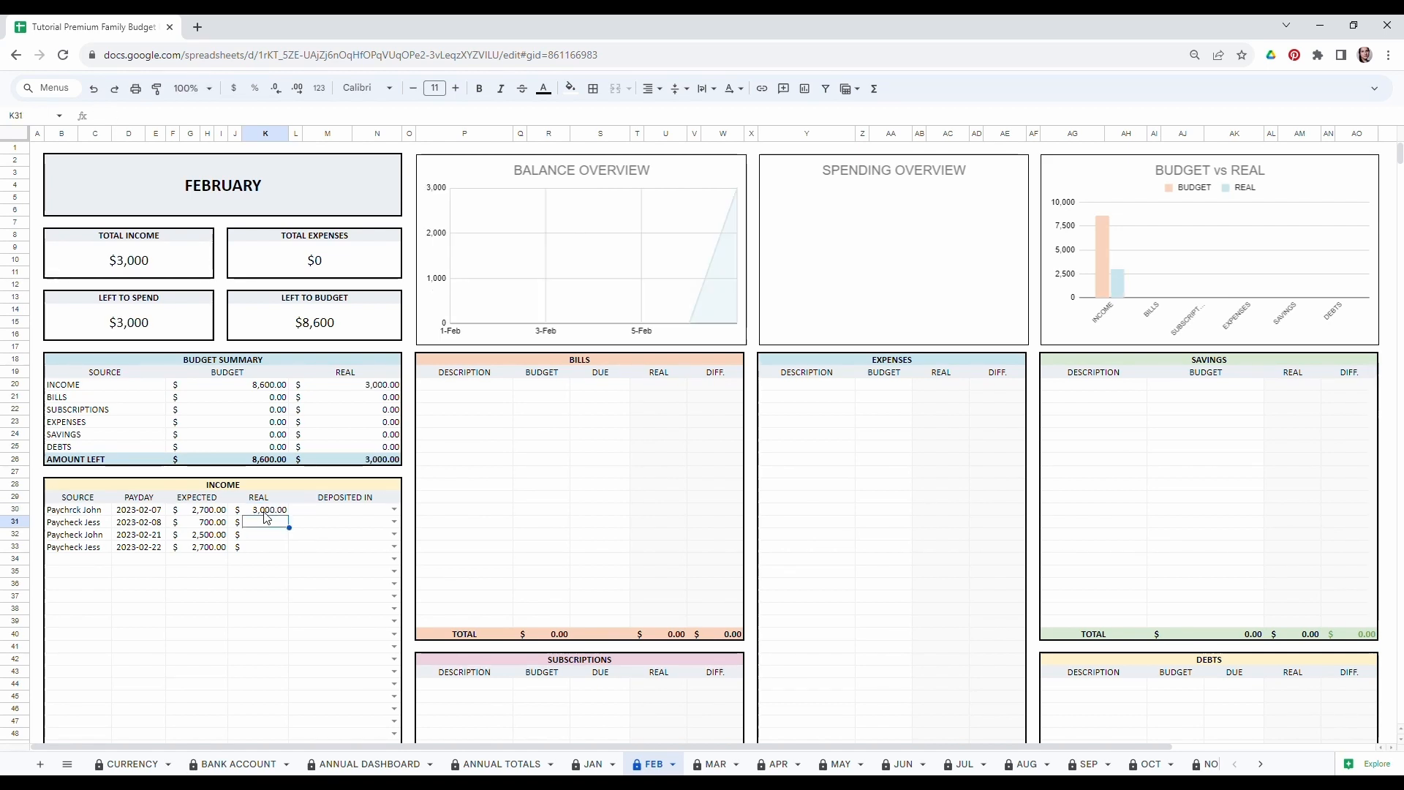
{"action": "type", "text": "700"}
{"action": "key", "text": "Return"}
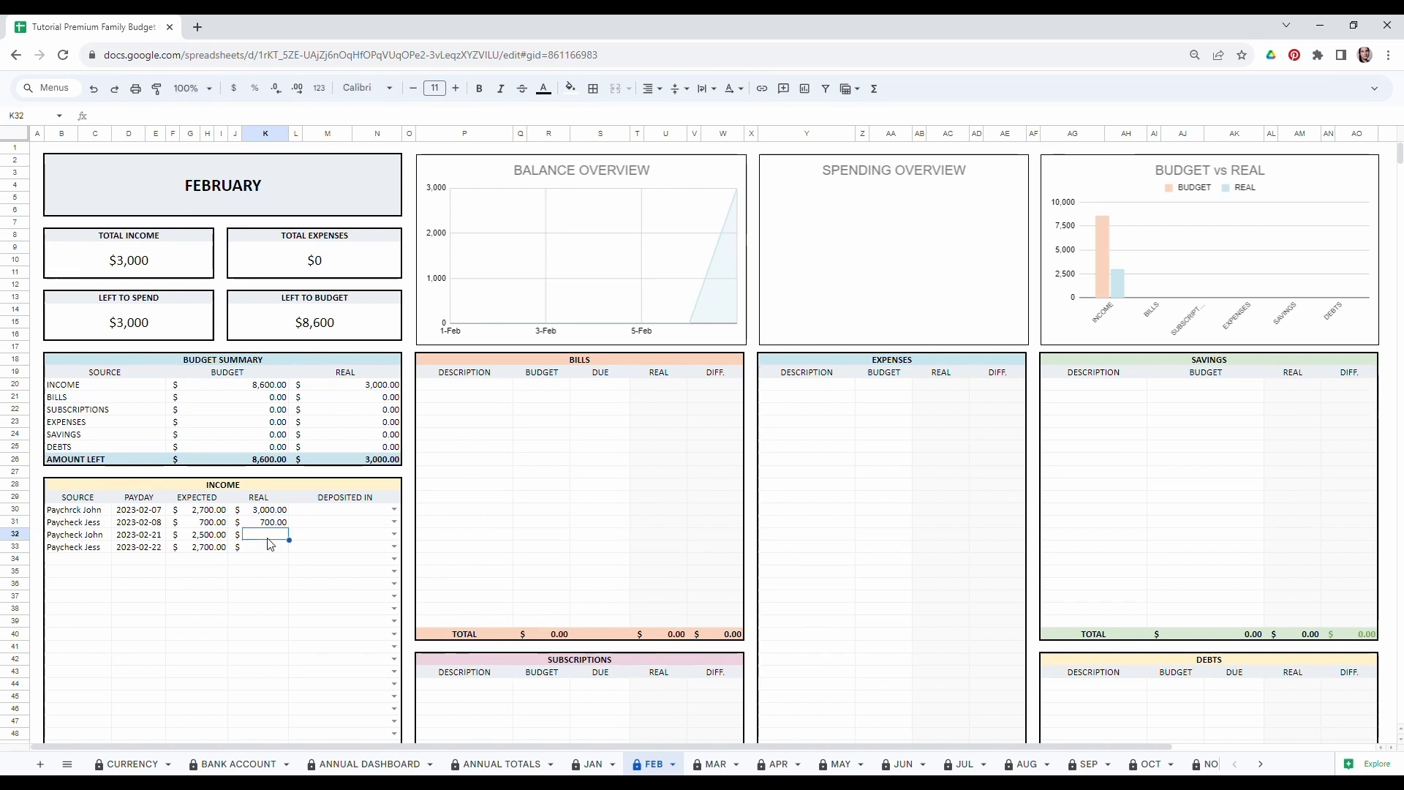
{"action": "type", "text": "2"}
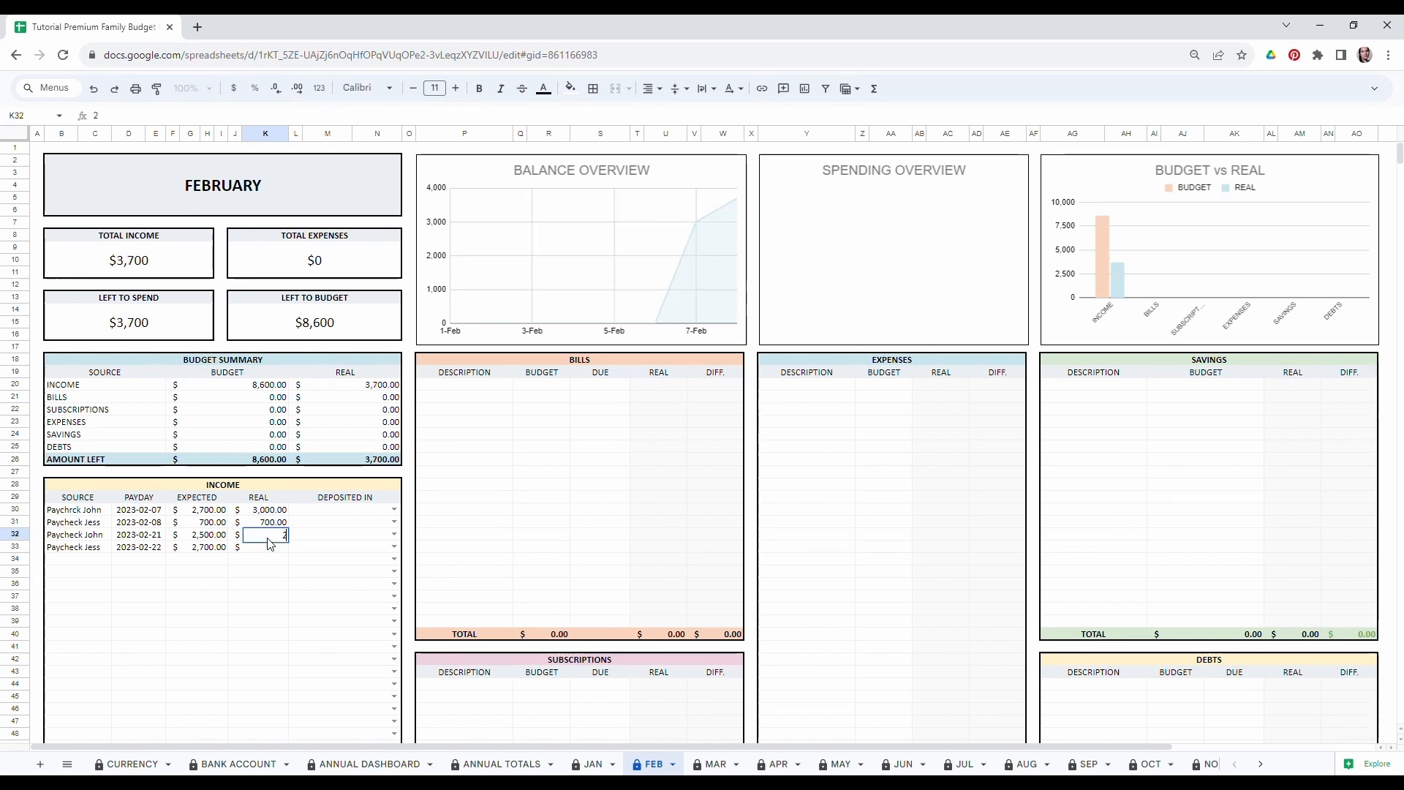
{"action": "type", "text": "500"}
{"action": "key", "text": "Return"}
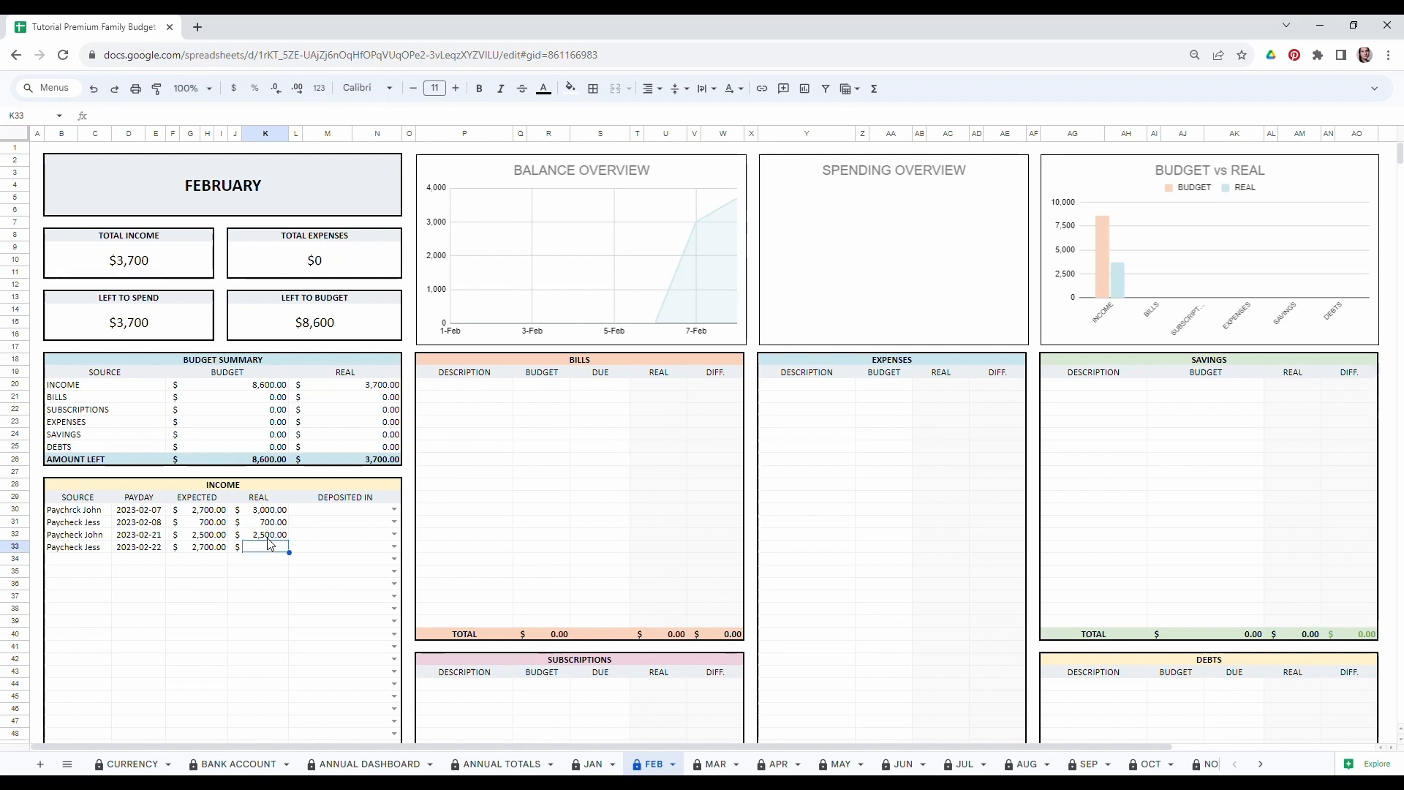
{"action": "type", "text": "2,"}
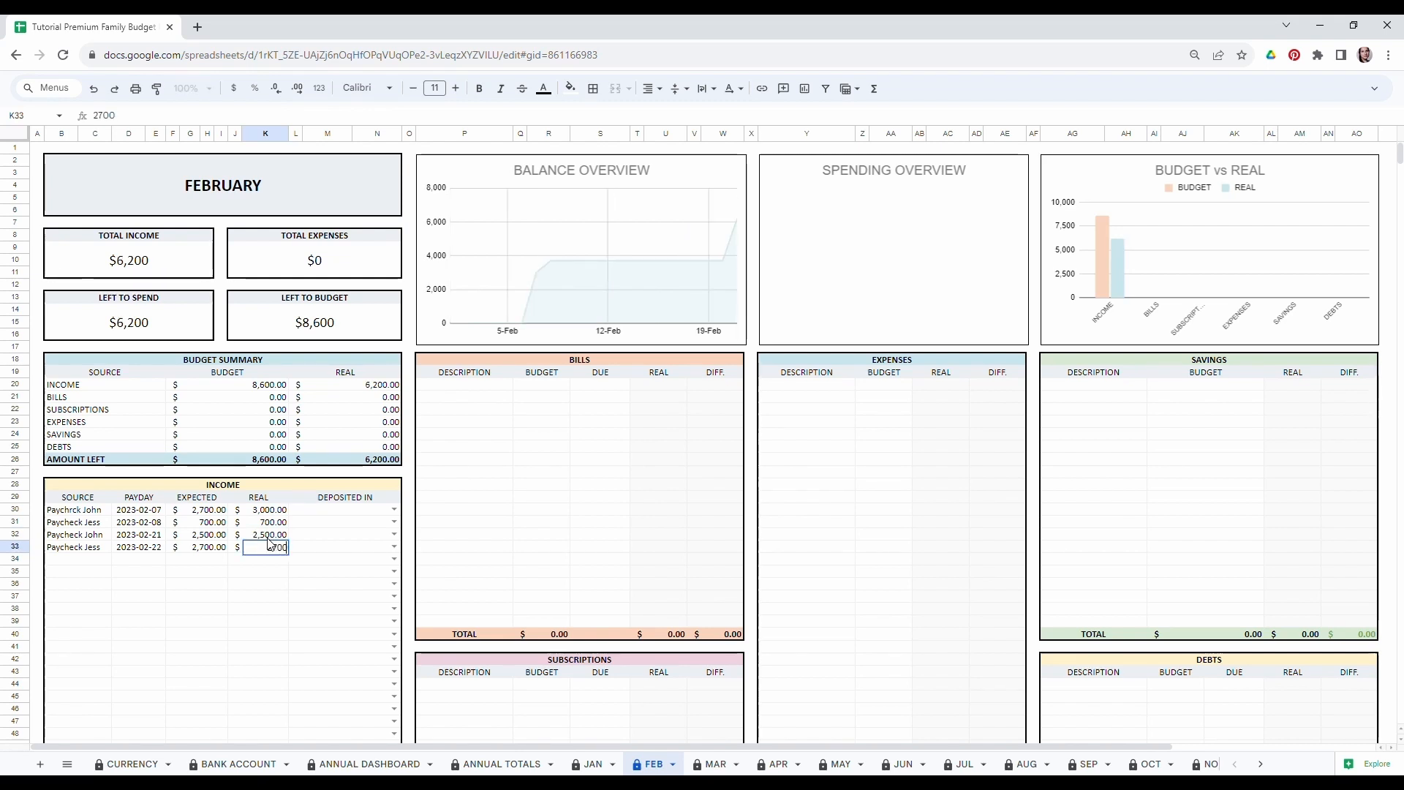
{"action": "type", "text": "700"}
{"action": "left_click", "coordinate": [260, 621]}
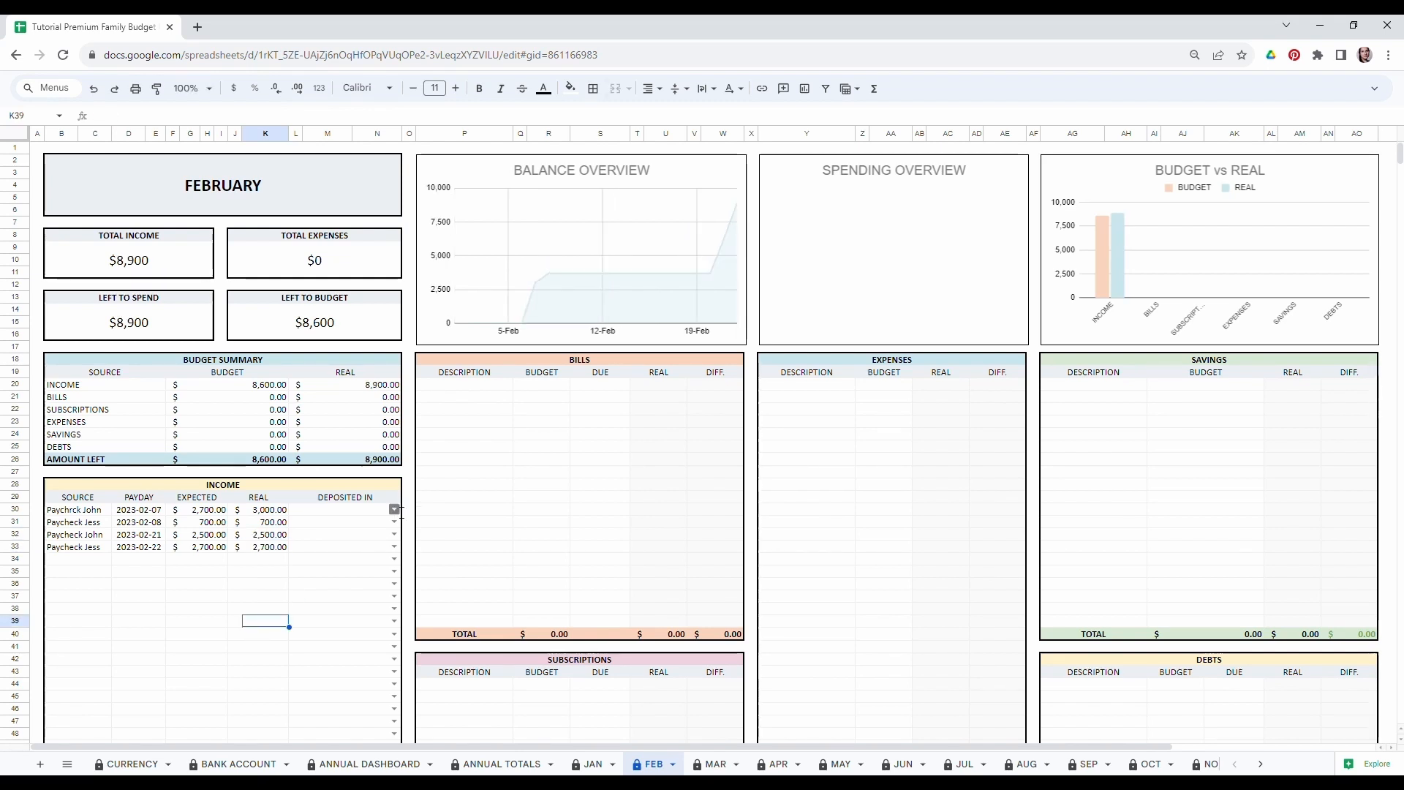
Set the first and fourth paychecks as deposited in JPM Chase Checking, and the second and third in BoA Checking.
{"action": "left_click", "coordinate": [395, 510]}
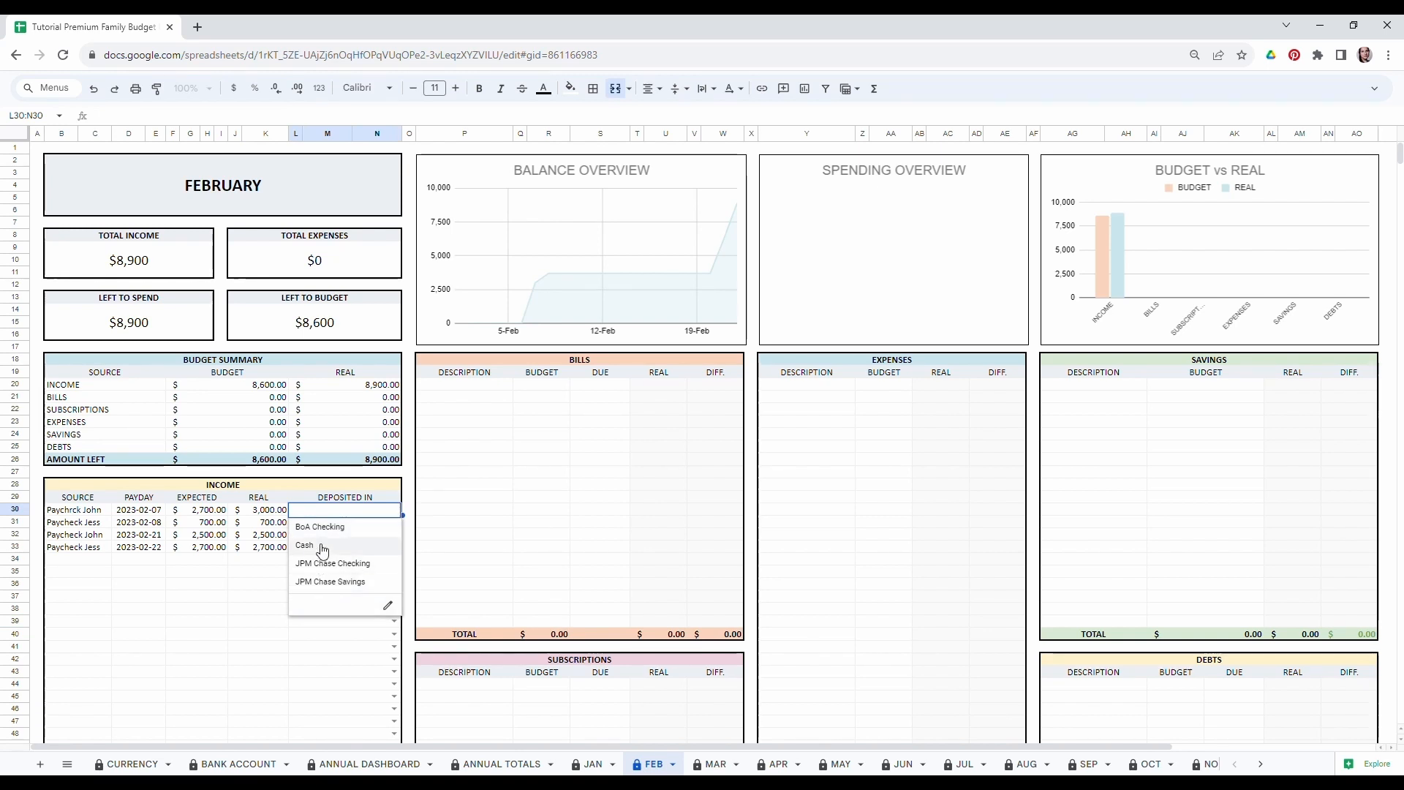
{"action": "left_click", "coordinate": [332, 563]}
{"action": "left_click", "coordinate": [395, 522]}
{"action": "left_click", "coordinate": [319, 539]}
{"action": "left_click", "coordinate": [395, 535]}
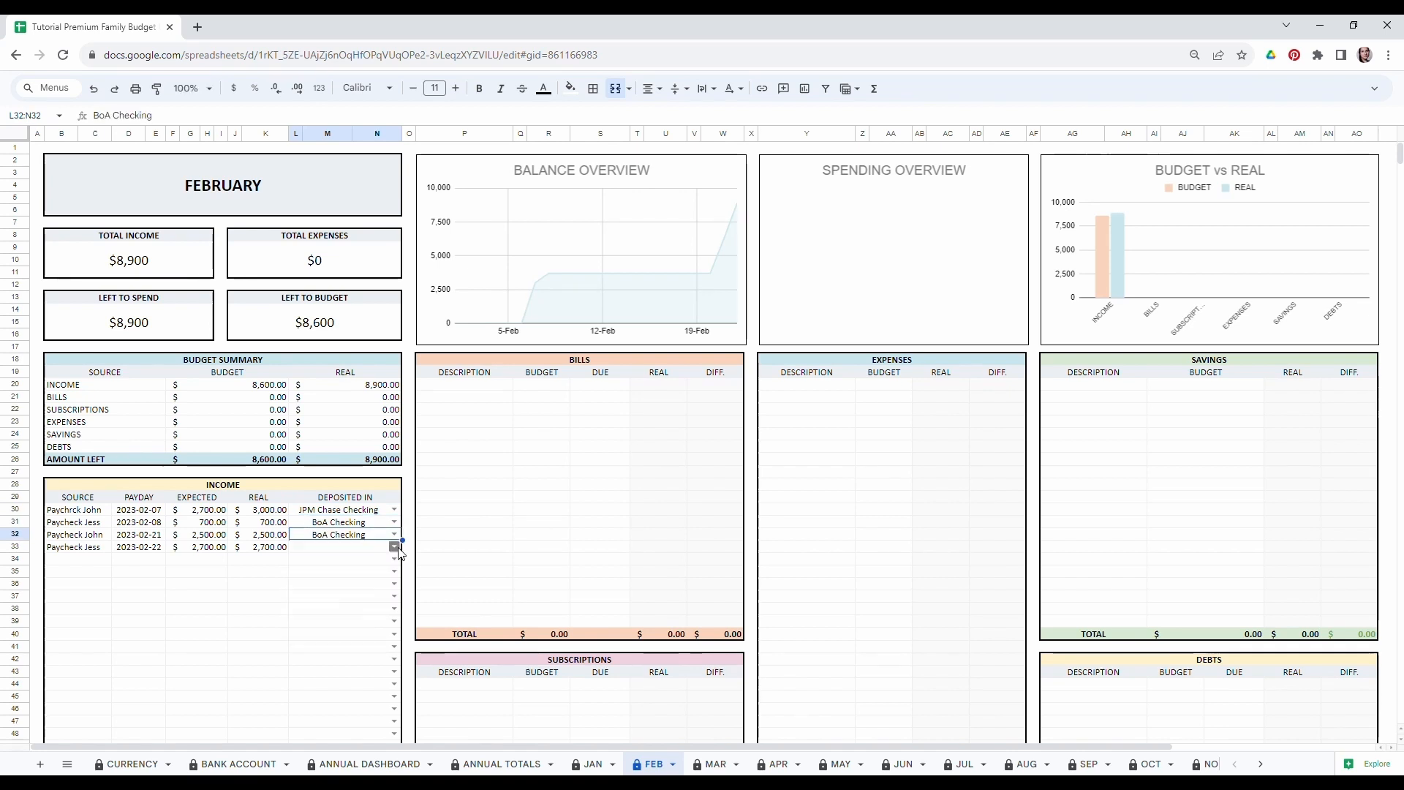
{"action": "left_click", "coordinate": [319, 552]}
{"action": "left_click", "coordinate": [395, 547]}
{"action": "left_click", "coordinate": [333, 601]}
{"action": "left_click", "coordinate": [208, 609]}
{"action": "left_click", "coordinate": [133, 610]}
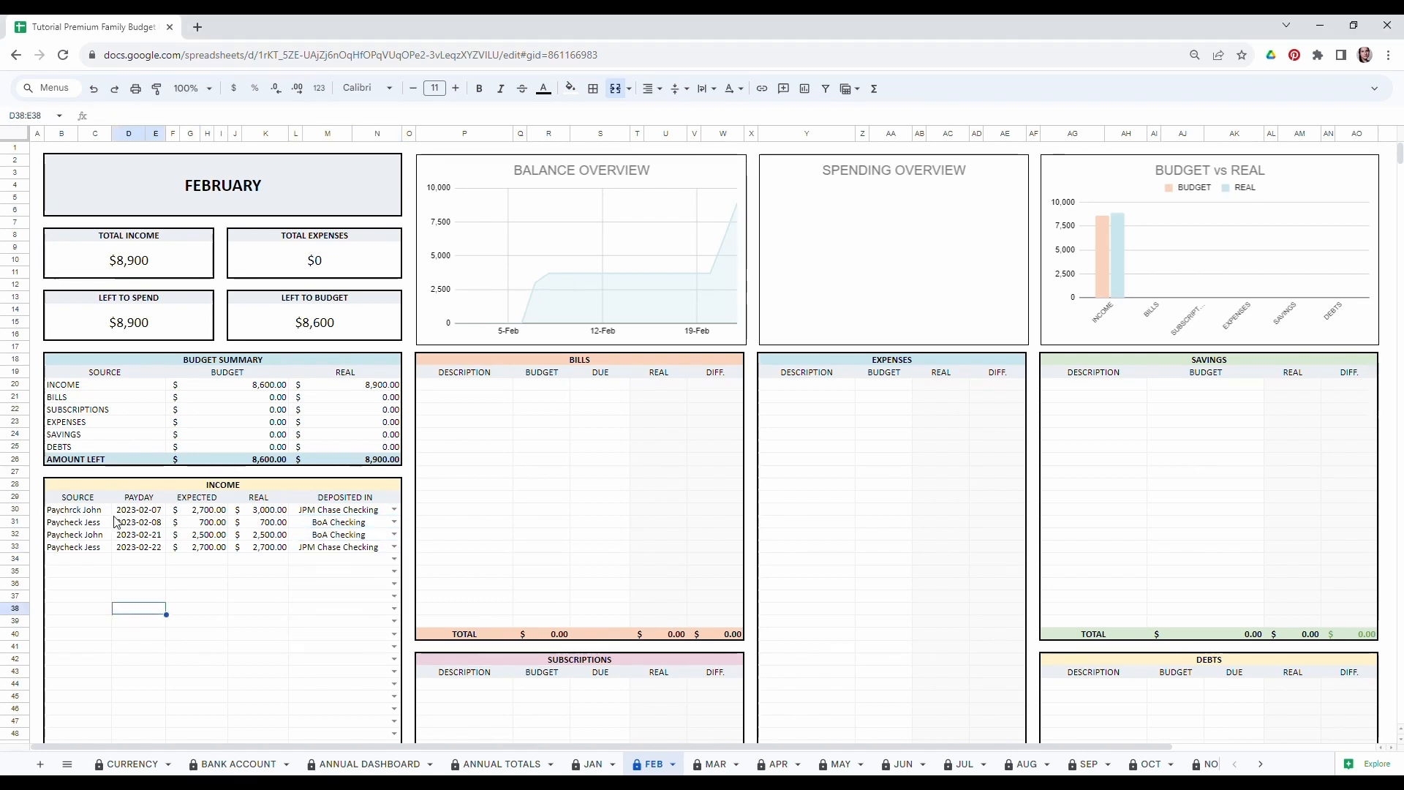
Look over the income entries and go through the description, budget and real columns of February's bills table.
{"action": "left_click_drag", "start_coordinate": [93, 491], "coordinate": [150, 596]}
{"action": "left_click", "coordinate": [156, 659]}
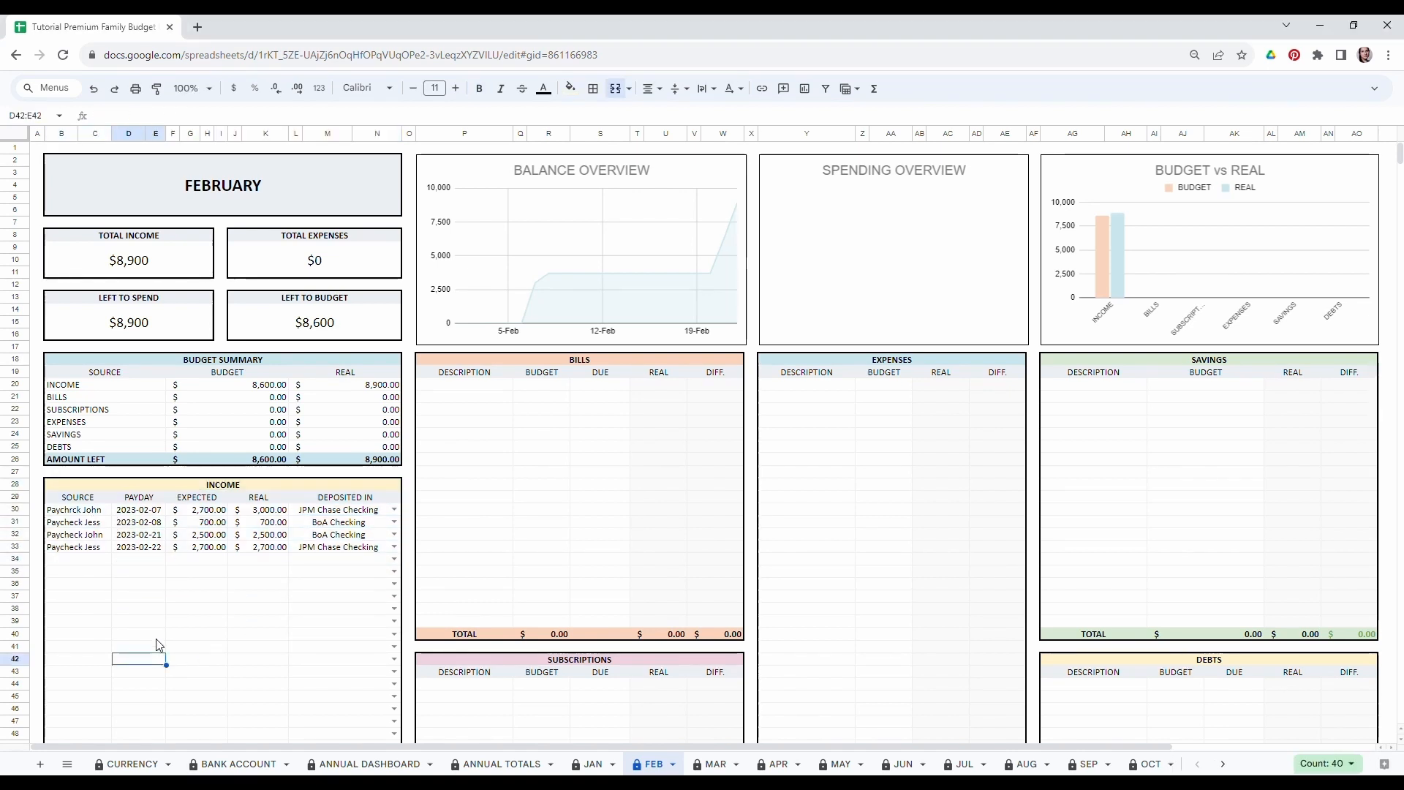
{"action": "scroll", "coordinate": [786, 468], "scroll_direction": "down", "scroll_amount": 3}
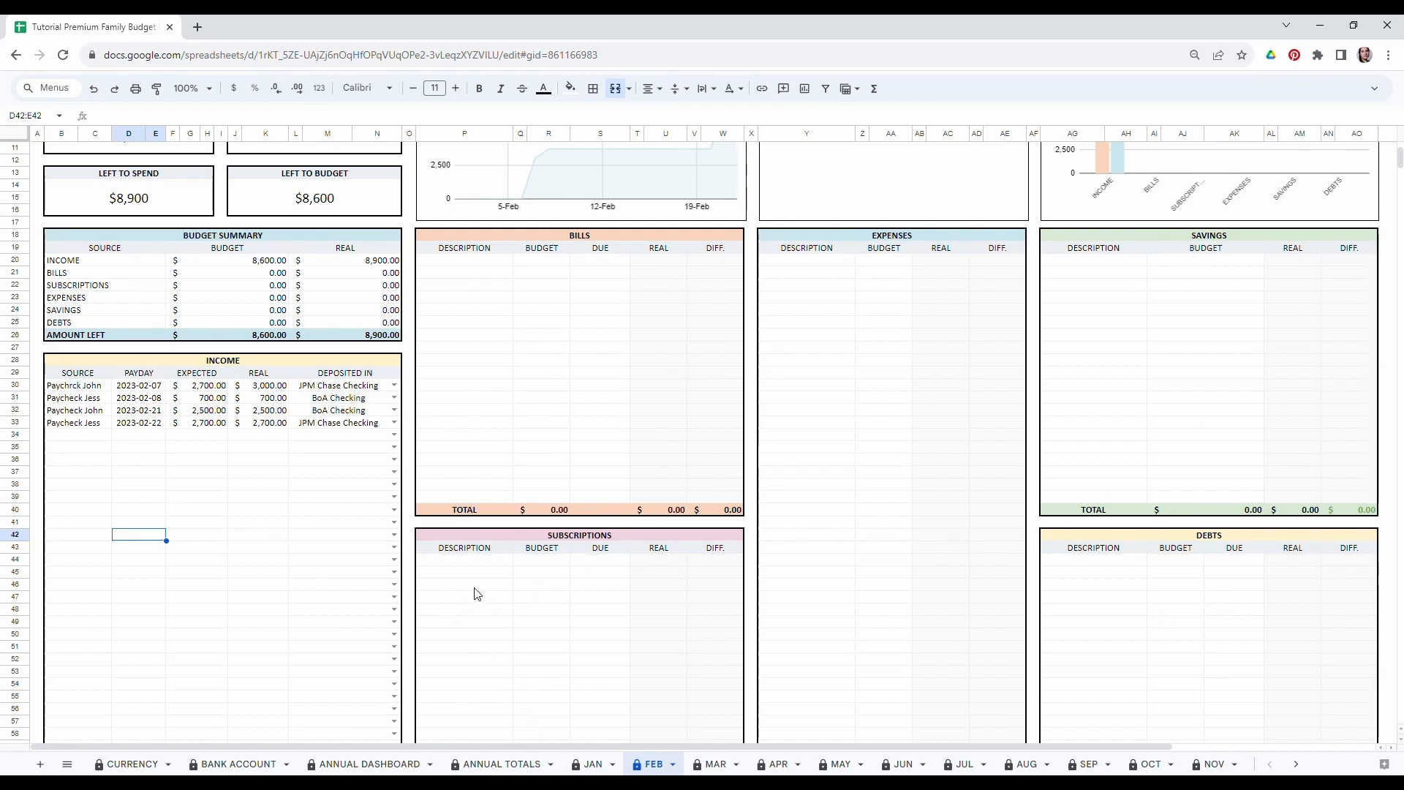
{"action": "scroll", "coordinate": [477, 596], "scroll_direction": "up", "scroll_amount": 3}
{"action": "left_click", "coordinate": [501, 425]}
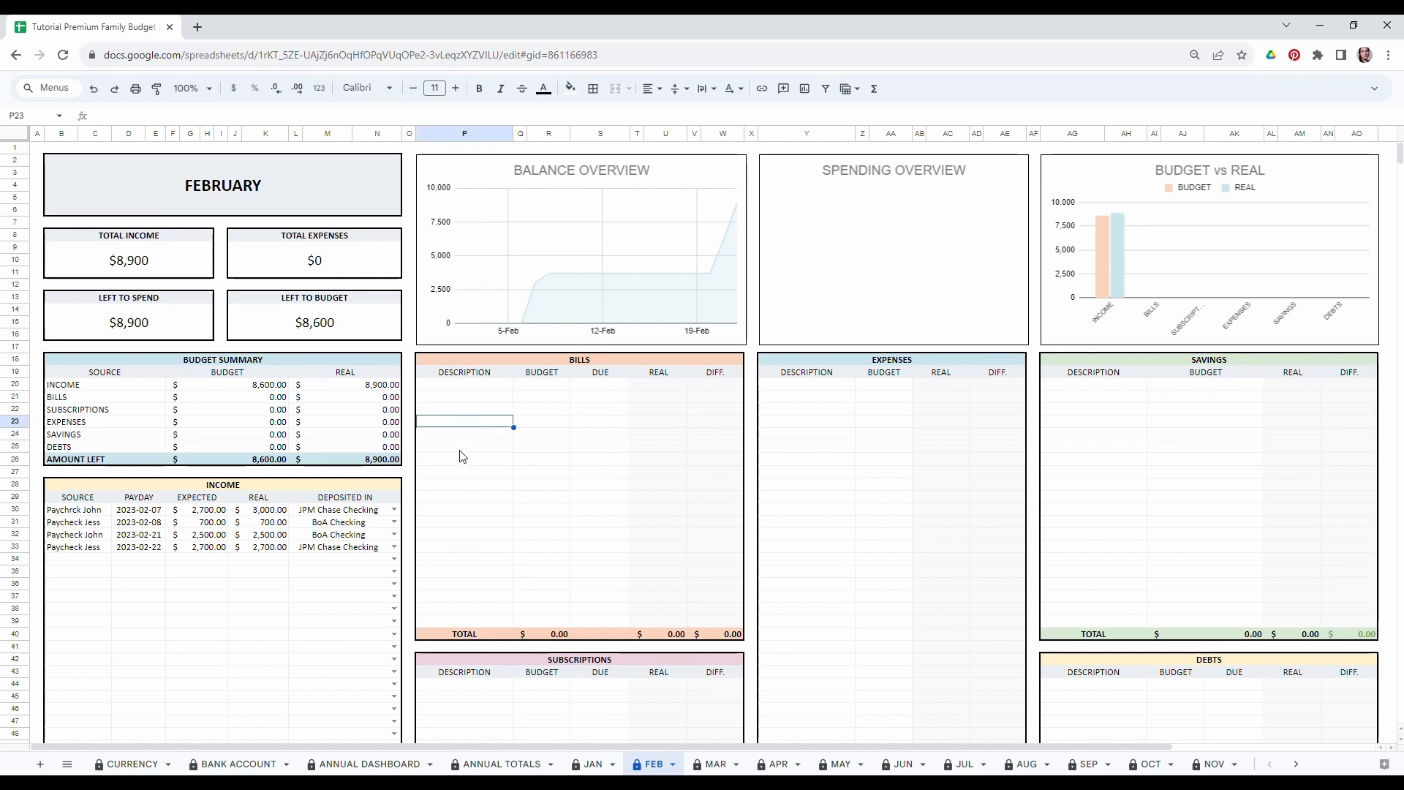
{"action": "key", "text": "Up"}
{"action": "key", "text": "Up"}
{"action": "key", "text": "Up"}
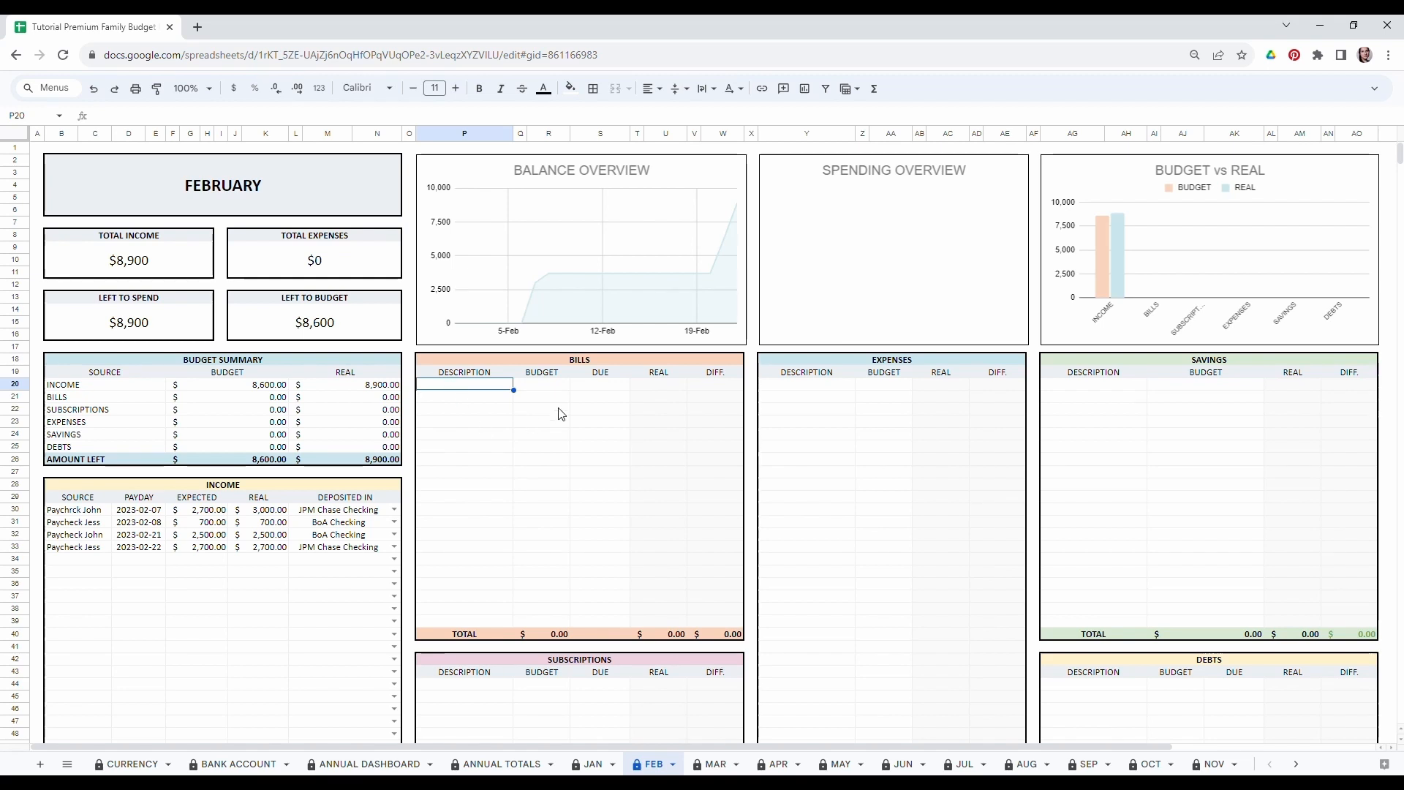
{"action": "left_click_drag", "start_coordinate": [556, 387], "coordinate": [547, 594]}
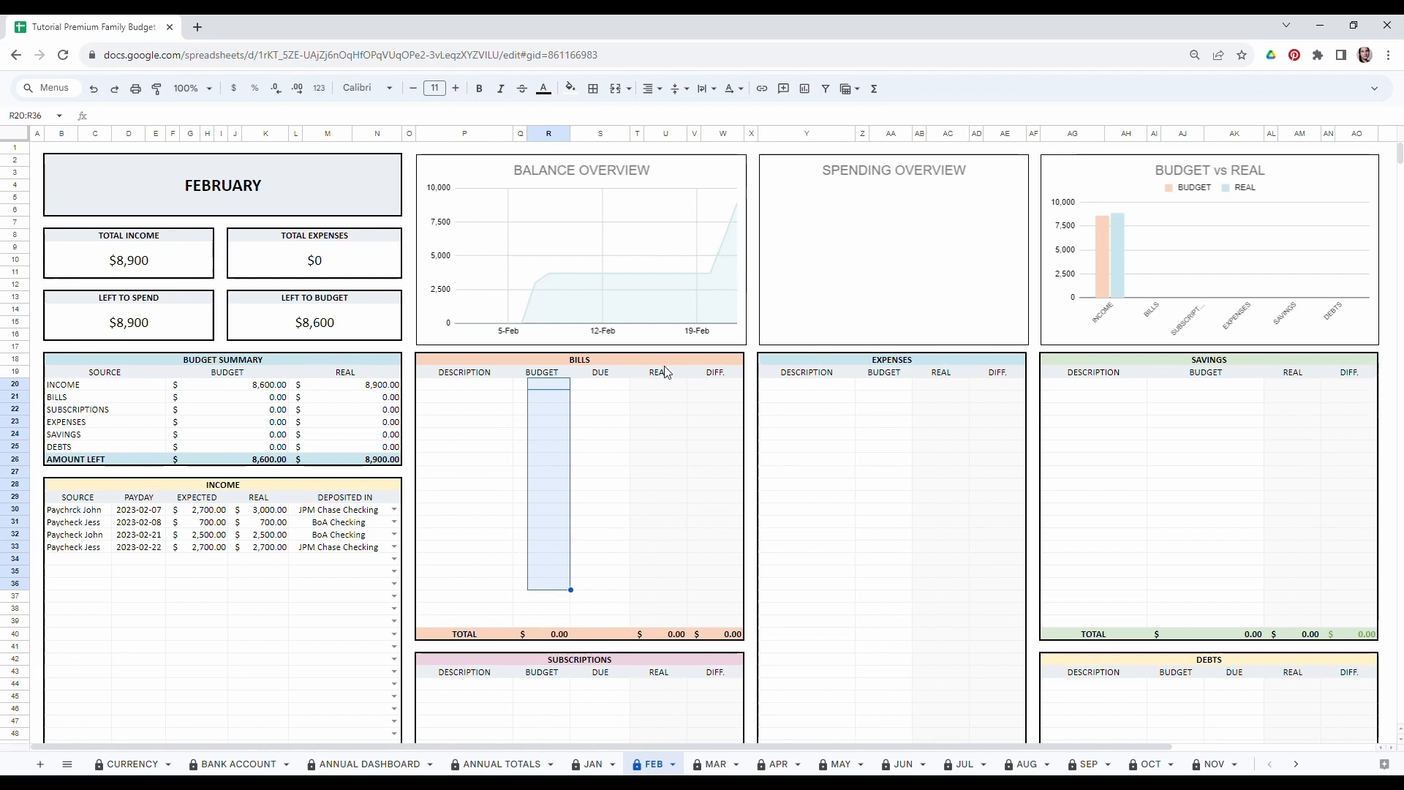
{"action": "left_click_drag", "start_coordinate": [656, 399], "coordinate": [673, 542]}
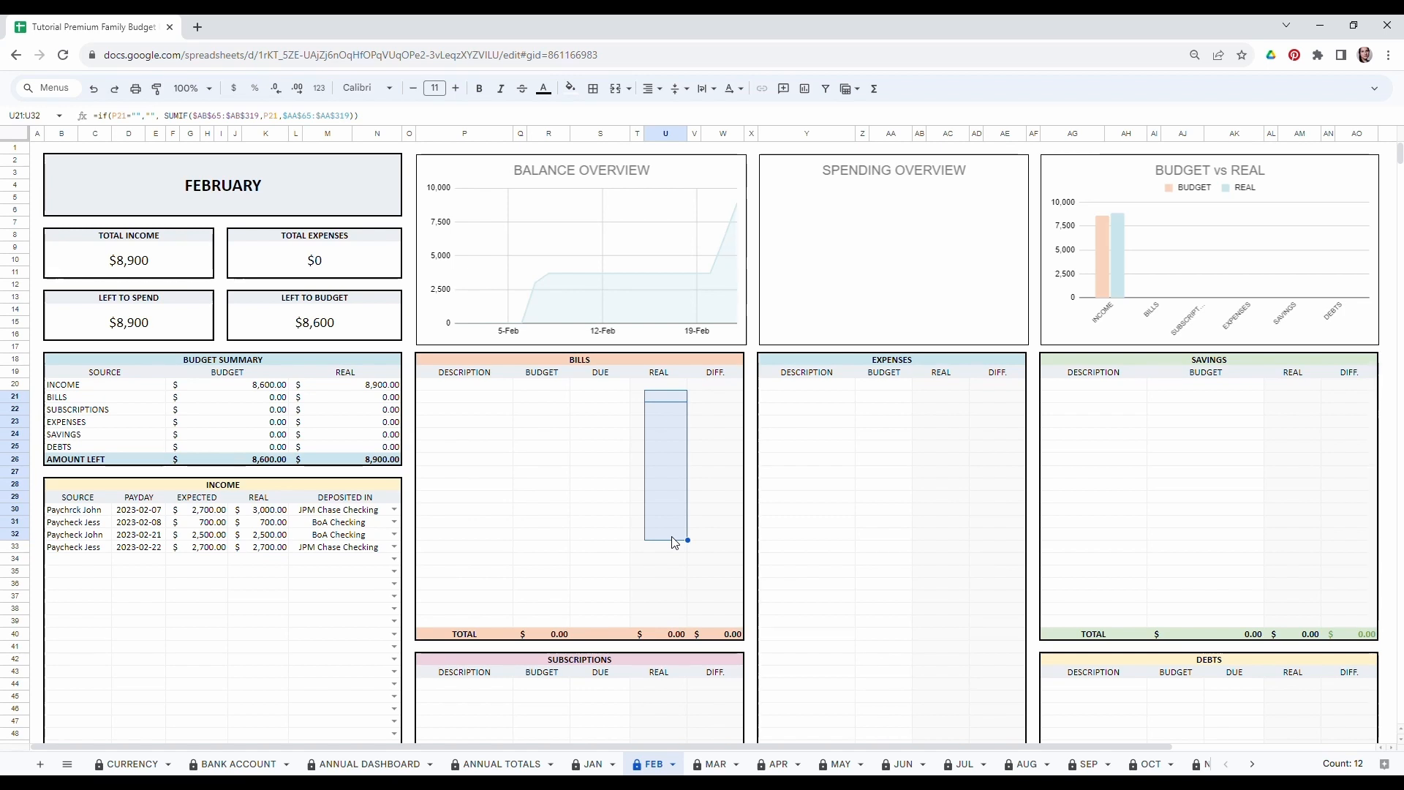
{"action": "left_click", "coordinate": [587, 439]}
{"action": "left_click_drag", "start_coordinate": [661, 384], "coordinate": [684, 529]}
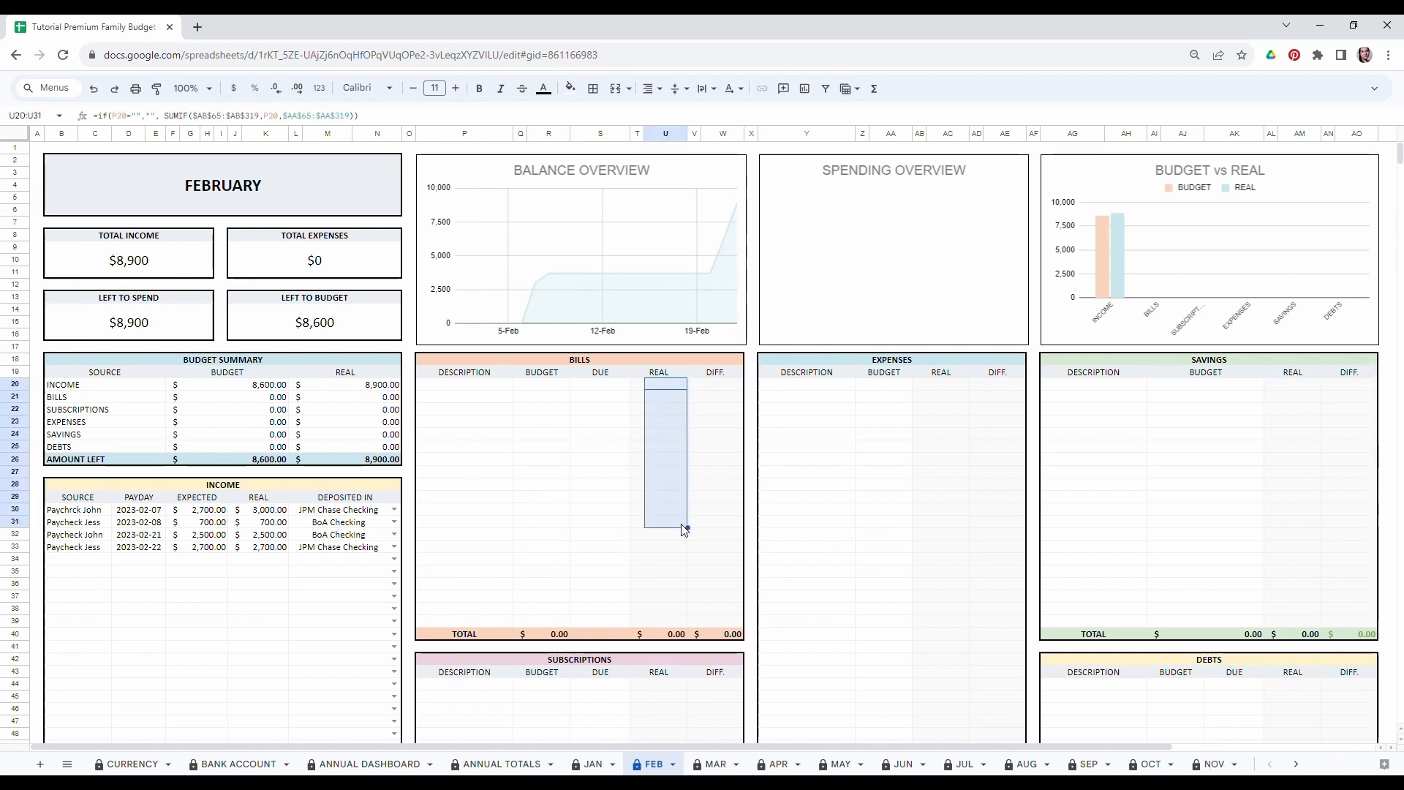
Add an Internet bill to the bills table with a budget of 50 and due date 2023-02-01.
{"action": "left_click", "coordinate": [468, 384]}
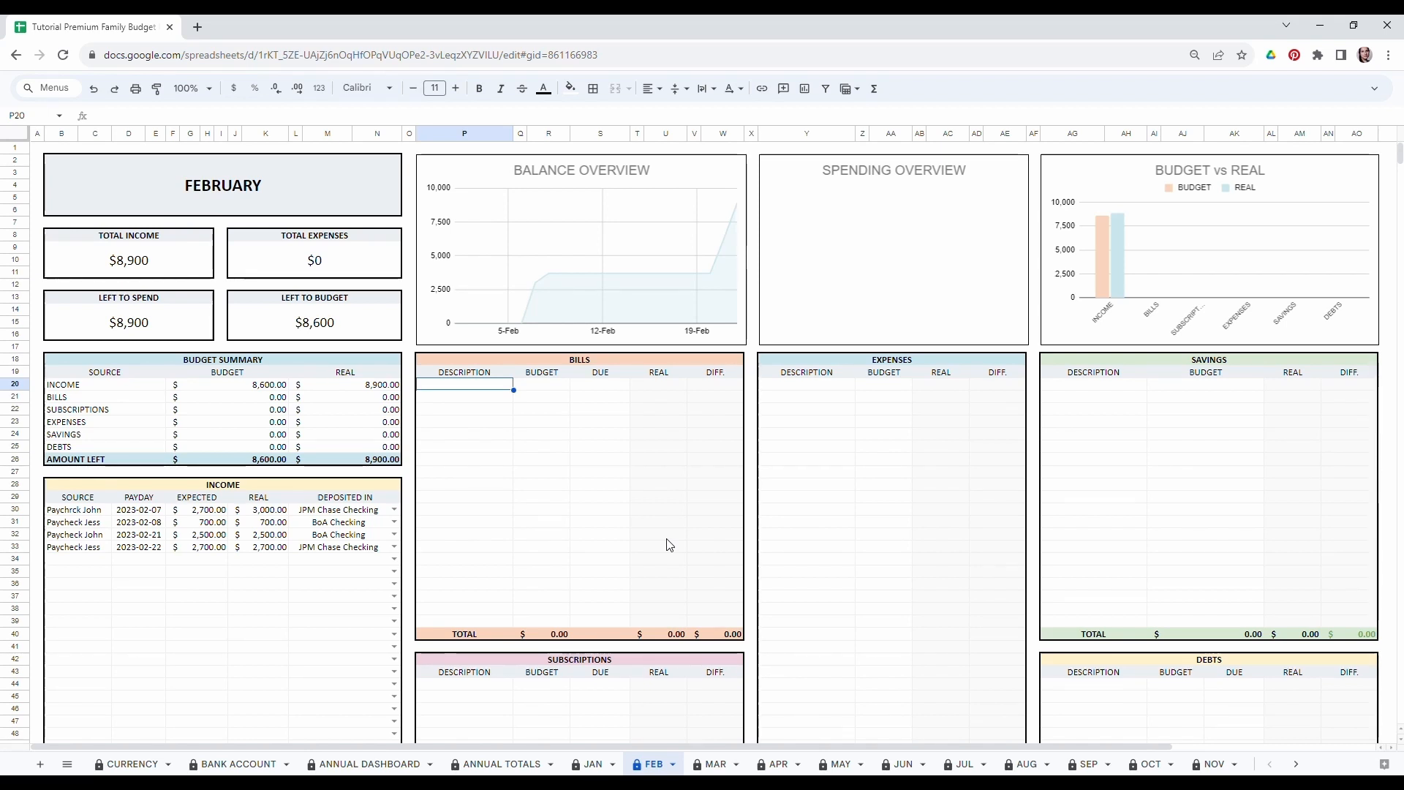
{"action": "type", "text": "Internet"}
{"action": "key", "text": "Tab"}
{"action": "type", "text": "50"}
{"action": "double_click", "coordinate": [599, 385]}
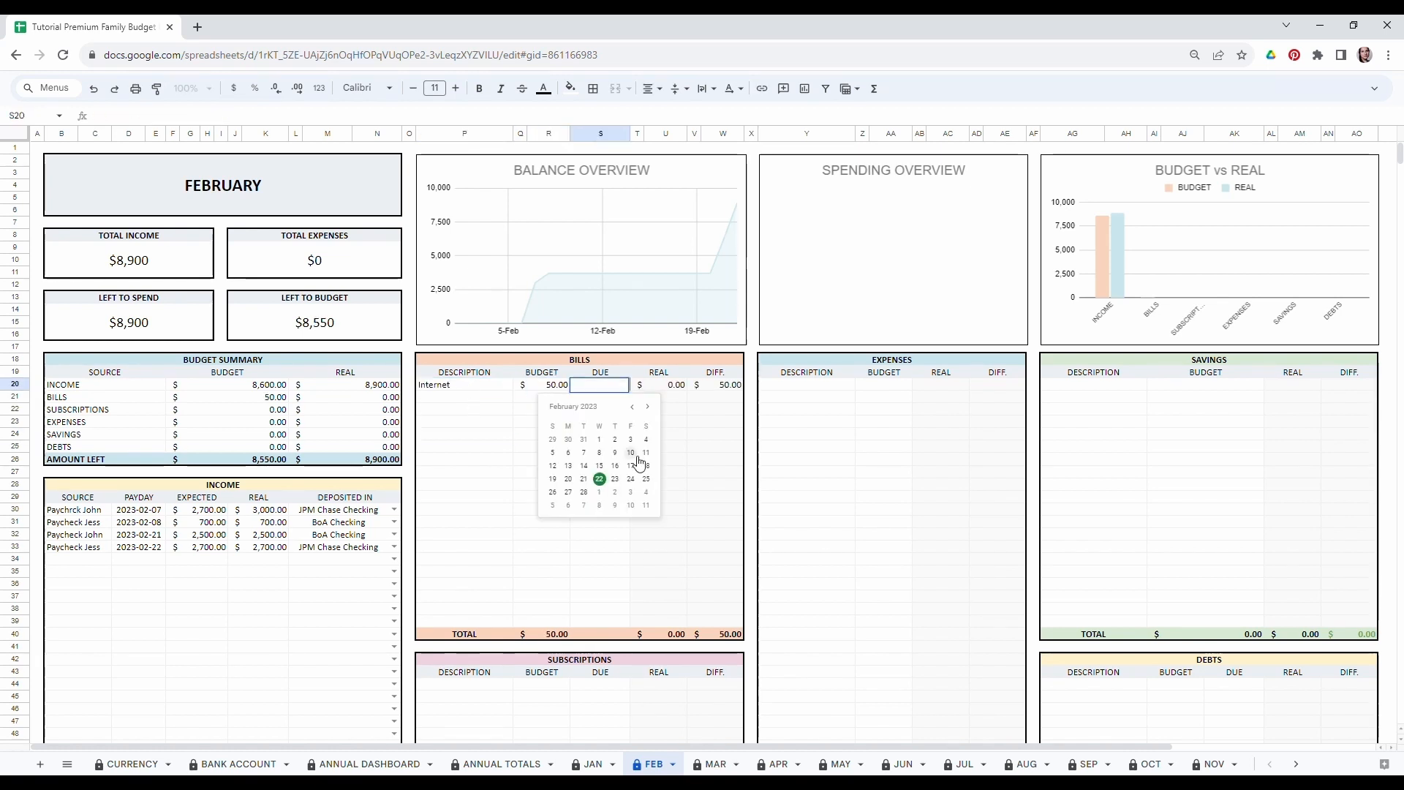
{"action": "left_click", "coordinate": [600, 429]}
Add the second partner's life insurance bill with a budget of 40 and due date 2023-02-02.
{"action": "left_click", "coordinate": [479, 397]}
{"action": "type", "text": "Life insurance Jess"}
{"action": "key", "text": "Tab"}
{"action": "key", "text": "Tab"}
{"action": "type", "text": "40"}
{"action": "key", "text": "Tab"}
{"action": "double_click", "coordinate": [589, 397]}
Add the first partner's life insurance bill with a budget of 70 and due date 2023-02-03.
{"action": "left_click", "coordinate": [464, 411]}
{"action": "type", "text": "Life insurance John"}
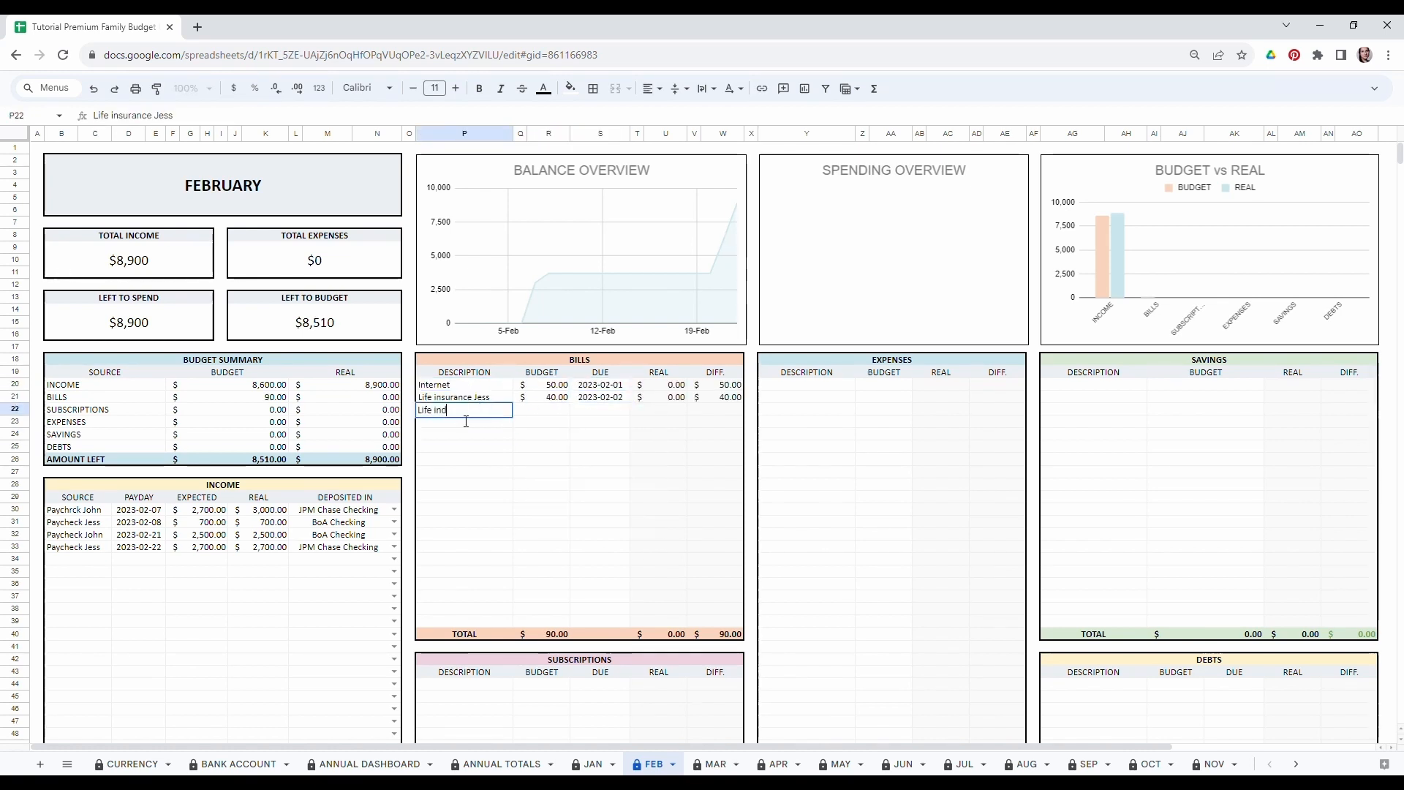
{"action": "left_click", "coordinate": [565, 412]}
{"action": "type", "text": "70"}
{"action": "double_click", "coordinate": [600, 409]}
{"action": "left_click", "coordinate": [636, 453]}
Add a Home Insurance bill with a budget of 30 and due date 2023-02-06.
{"action": "left_click", "coordinate": [460, 419]}
{"action": "type", "text": "Home Insurance"}
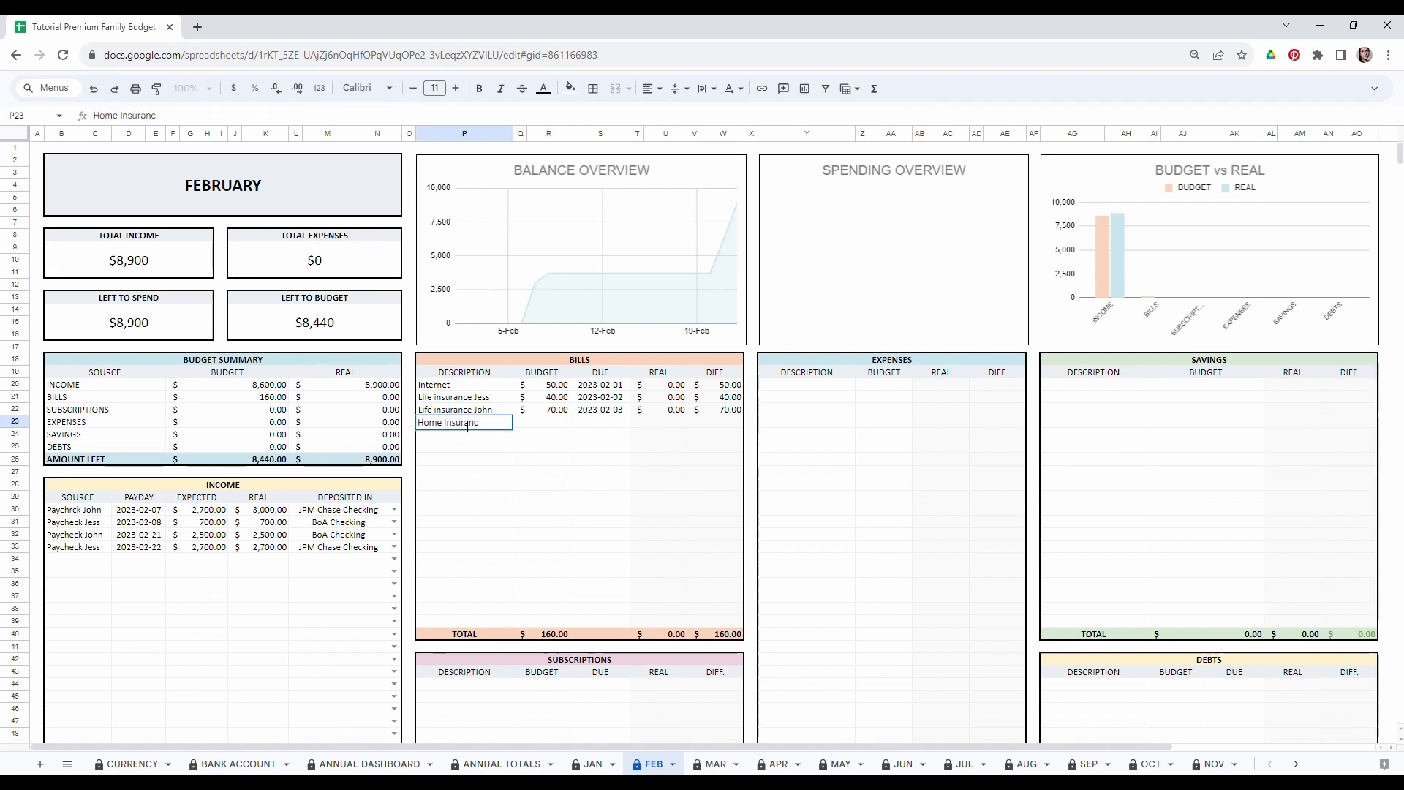
{"action": "left_click", "coordinate": [548, 422]}
{"action": "type", "text": "30"}
{"action": "double_click", "coordinate": [596, 422]}
{"action": "left_click", "coordinate": [569, 490]}
Add an HOA bill with a budget of 150 and due date 2023-02-07.
{"action": "left_click", "coordinate": [464, 434]}
{"action": "type", "text": "HOA"}
{"action": "left_click", "coordinate": [553, 436]}
{"action": "left_click", "coordinate": [583, 501]}
Add an Electricity bill with a budget of 100 and due date 2023-02-15.
{"action": "left_click", "coordinate": [464, 447]}
{"action": "type", "text": "Electricity"}
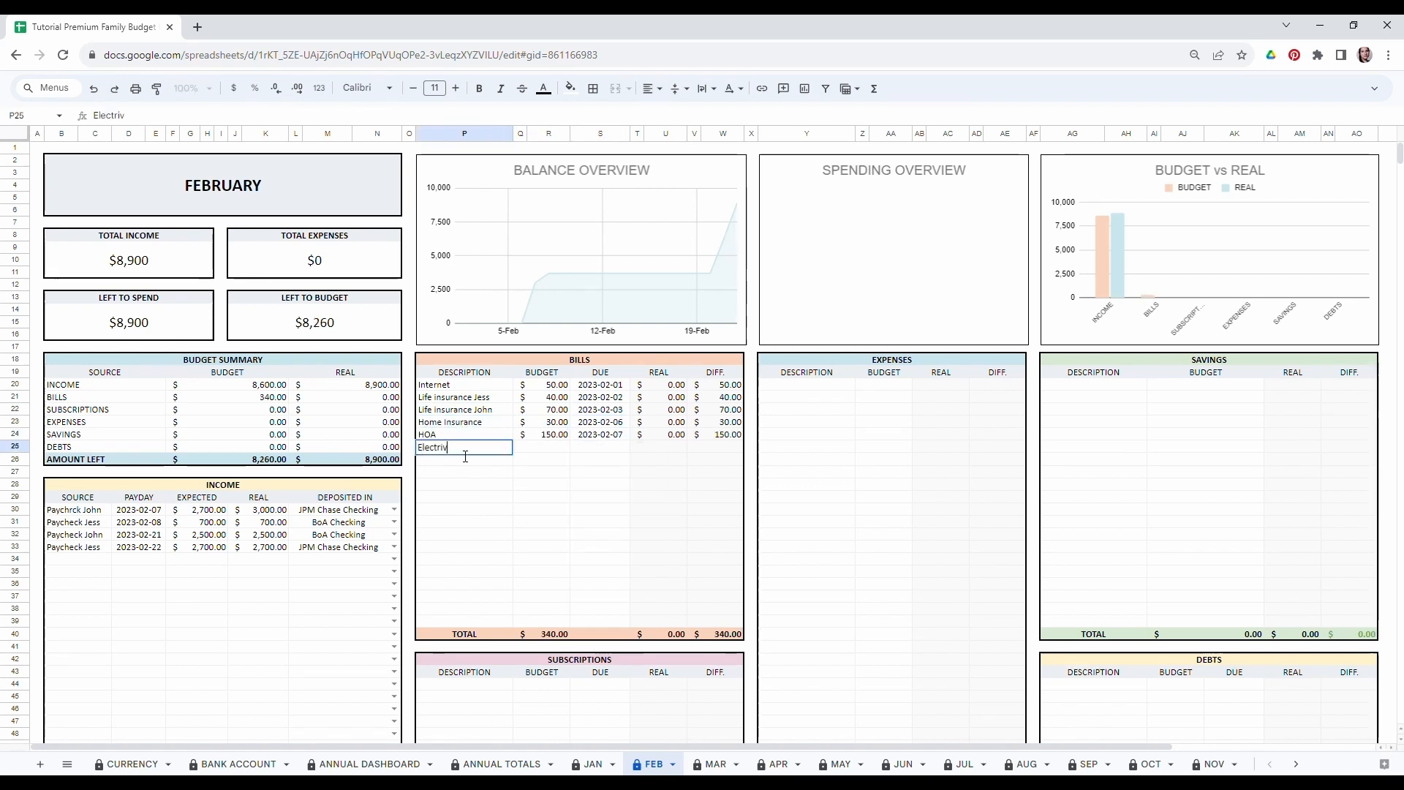
{"action": "left_click", "coordinate": [552, 448]}
{"action": "type", "text": "100"}
{"action": "double_click", "coordinate": [599, 446]}
{"action": "left_click", "coordinate": [599, 527]}
Add the expenses Groceries with a budget of 150 and Car reparation with a budget of 200.
{"action": "left_click", "coordinate": [807, 384]}
{"action": "type", "text": "Groceries"}
{"action": "left_click", "coordinate": [884, 384]}
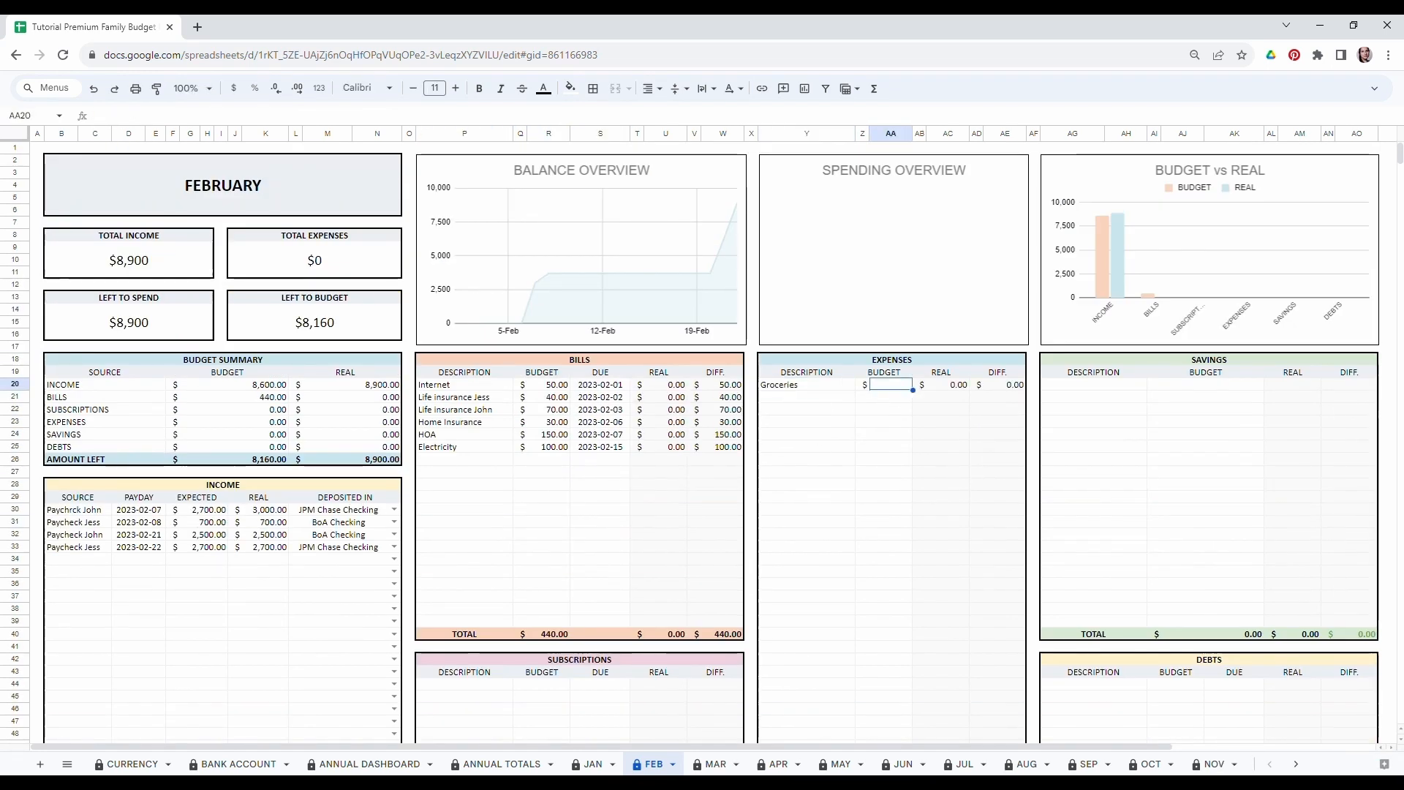
{"action": "type", "text": "150"}
{"action": "left_click", "coordinate": [806, 397]}
{"action": "type", "text": "Car reparation"}
{"action": "left_click", "coordinate": [884, 397]}
{"action": "type", "text": "200"}
Add the expenses Clothes with a budget of 200 and Pets with a budget of 40.
{"action": "left_click", "coordinate": [789, 411]}
{"action": "type", "text": "Clothes"}
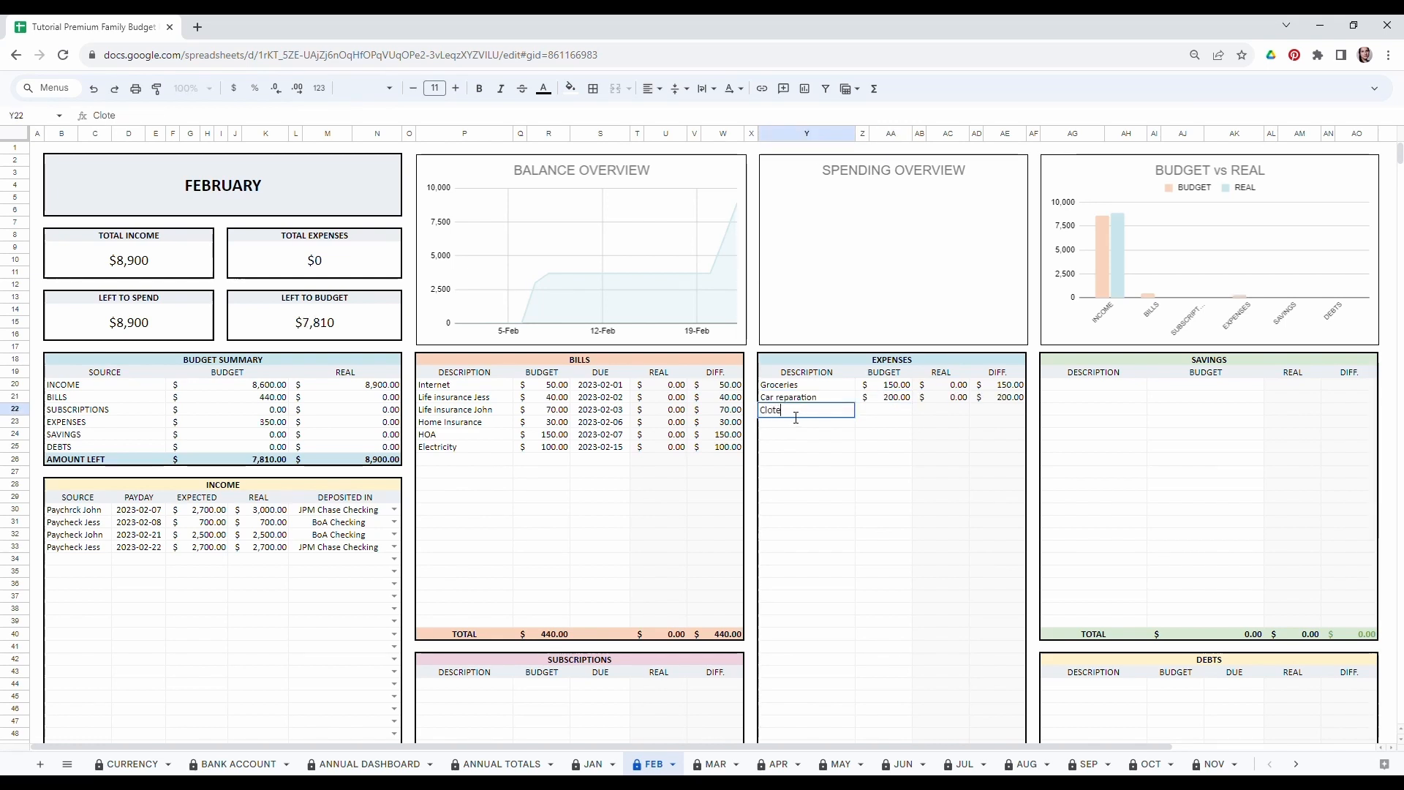
{"action": "left_click", "coordinate": [884, 409]}
{"action": "type", "text": "200"}
{"action": "left_click", "coordinate": [807, 422]}
{"action": "type", "text": "Pets"}
{"action": "left_click", "coordinate": [884, 422]}
{"action": "type", "text": "40"}
Add a Hair cut expense with a budget of 50.
{"action": "left_click", "coordinate": [795, 437]}
{"action": "type", "text": "Hair cut"}
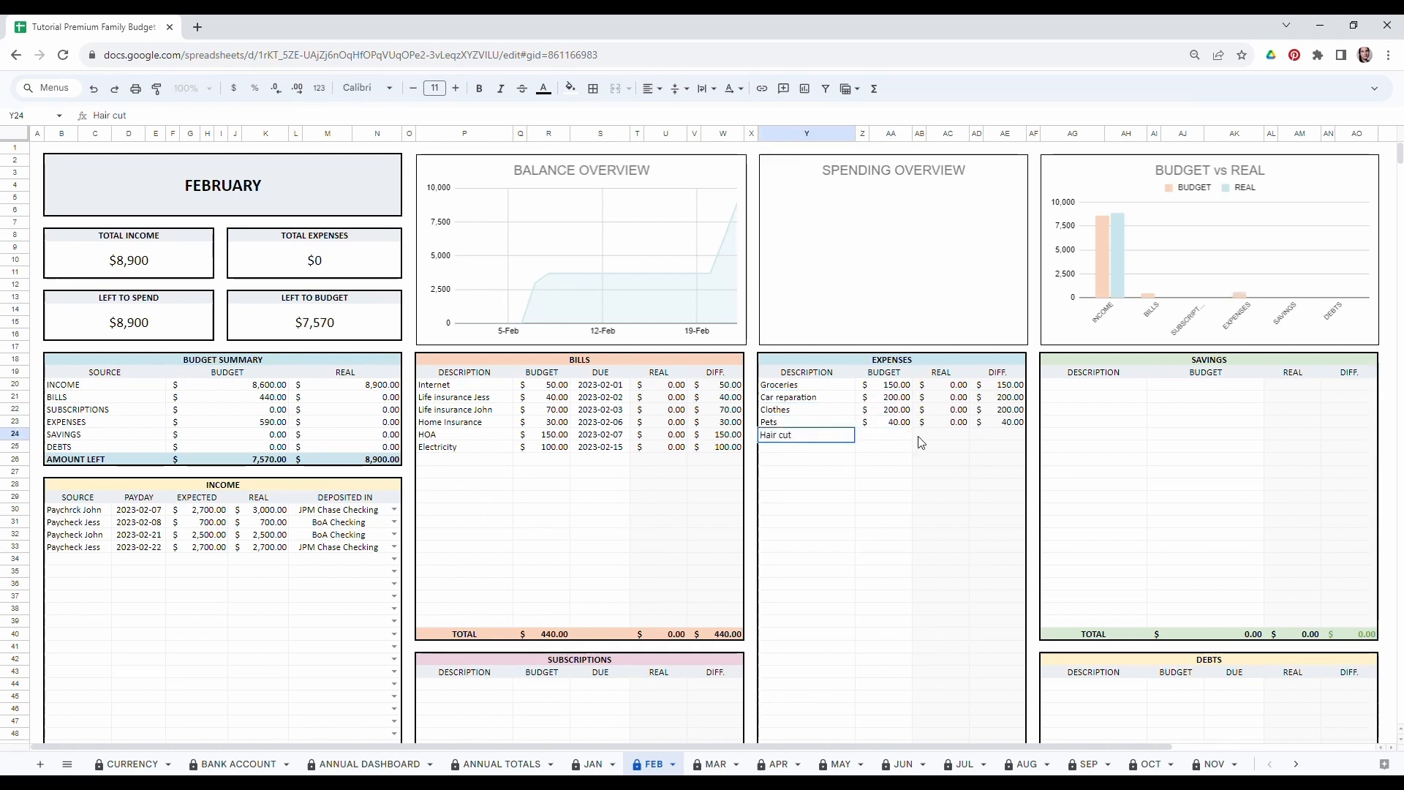
{"action": "left_click", "coordinate": [891, 434]}
{"action": "type", "text": "50"}
Add the expenses Nails with a budget of 20 and Movie Theater with a budget of 35.
{"action": "left_click", "coordinate": [790, 447]}
{"action": "type", "text": "Nails"}
{"action": "left_click", "coordinate": [884, 447]}
{"action": "type", "text": "20er"}
{"action": "left_click", "coordinate": [884, 459]}
{"action": "type", "text": "35"}
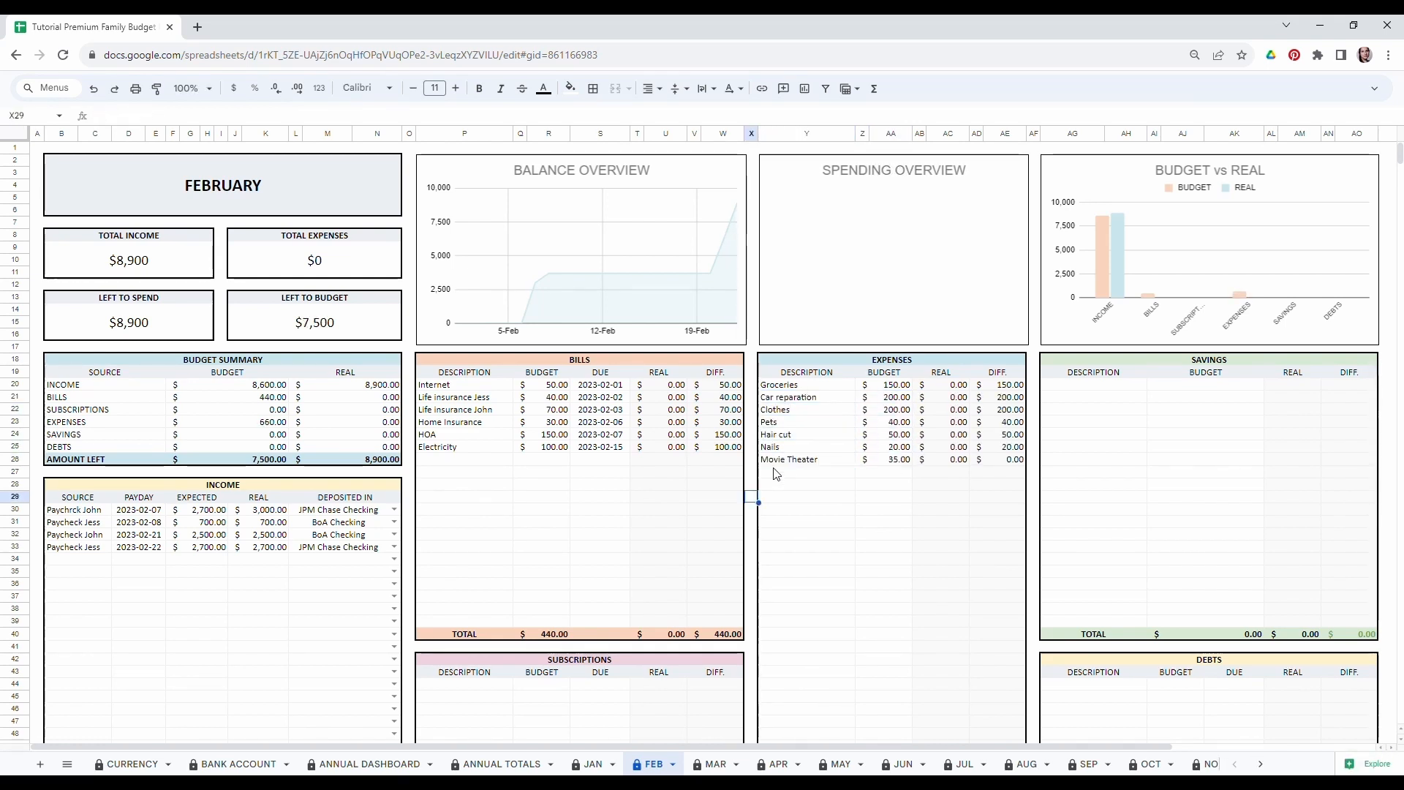
Add the expenses Restaurants with a budget of 100 and Uber eats with a budget of 150.
{"action": "left_click", "coordinate": [797, 472]}
{"action": "type", "text": "Restaurants"}
{"action": "left_click", "coordinate": [885, 472]}
{"action": "type", "text": "100"}
{"action": "left_click", "coordinate": [797, 485]}
{"action": "type", "text": "Uber eats"}
{"action": "left_click", "coordinate": [884, 485]}
{"action": "type", "text": "150"}
Add a Gas expense with a budget of 150.
{"action": "left_click", "coordinate": [805, 497]}
{"action": "type", "text": "Gas"}
{"action": "left_click", "coordinate": [894, 499]}
{"action": "type", "text": "150"}
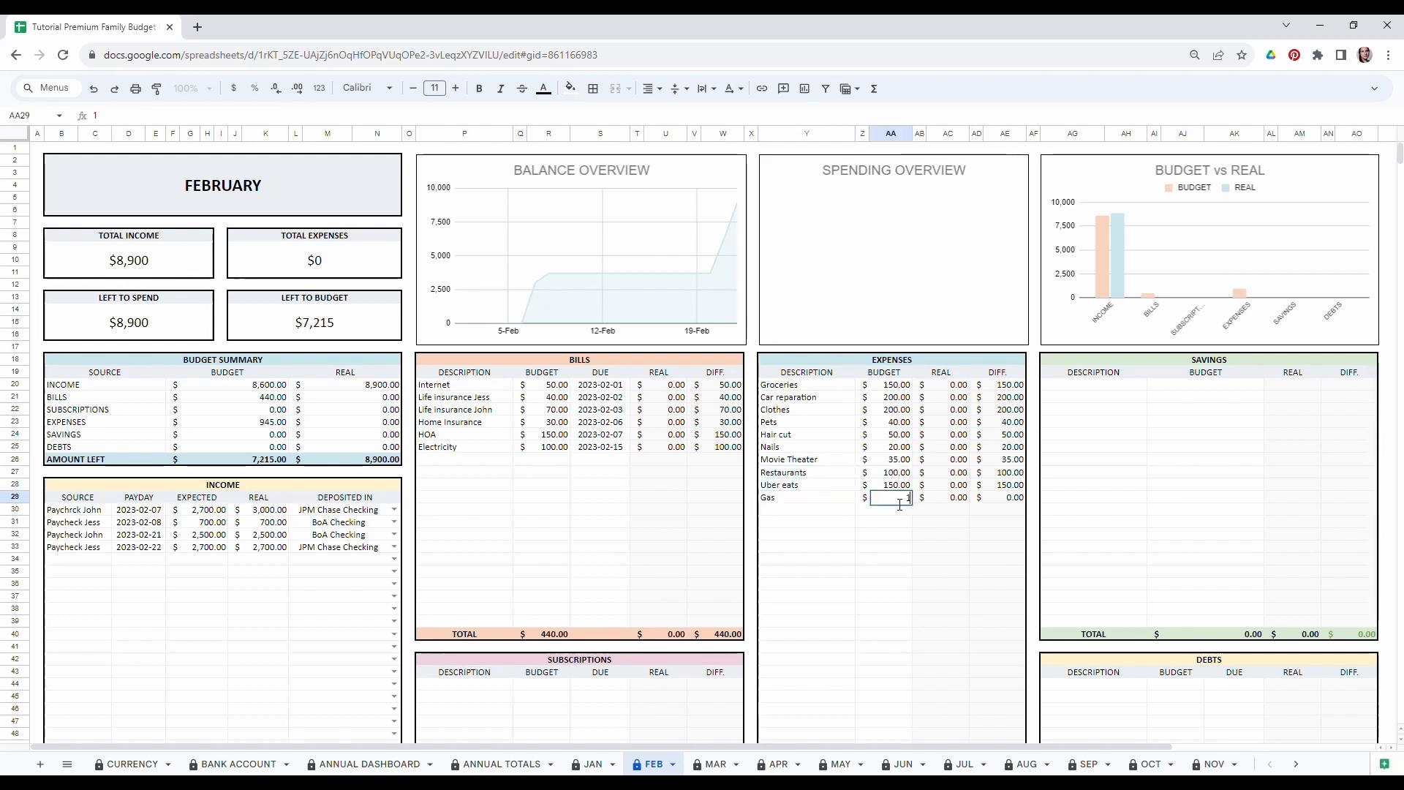
Add the expenses Skin Care with a budget of 26 and Home Maintenance with a budget of 45.
{"action": "left_click", "coordinate": [801, 512]}
{"action": "type", "text": "Skin Care"}
{"action": "left_click", "coordinate": [894, 511]}
{"action": "key", "text": "BackSpace"}
{"action": "key", "text": "BackSpace"}
{"action": "type", "text": "me Maintenance"}
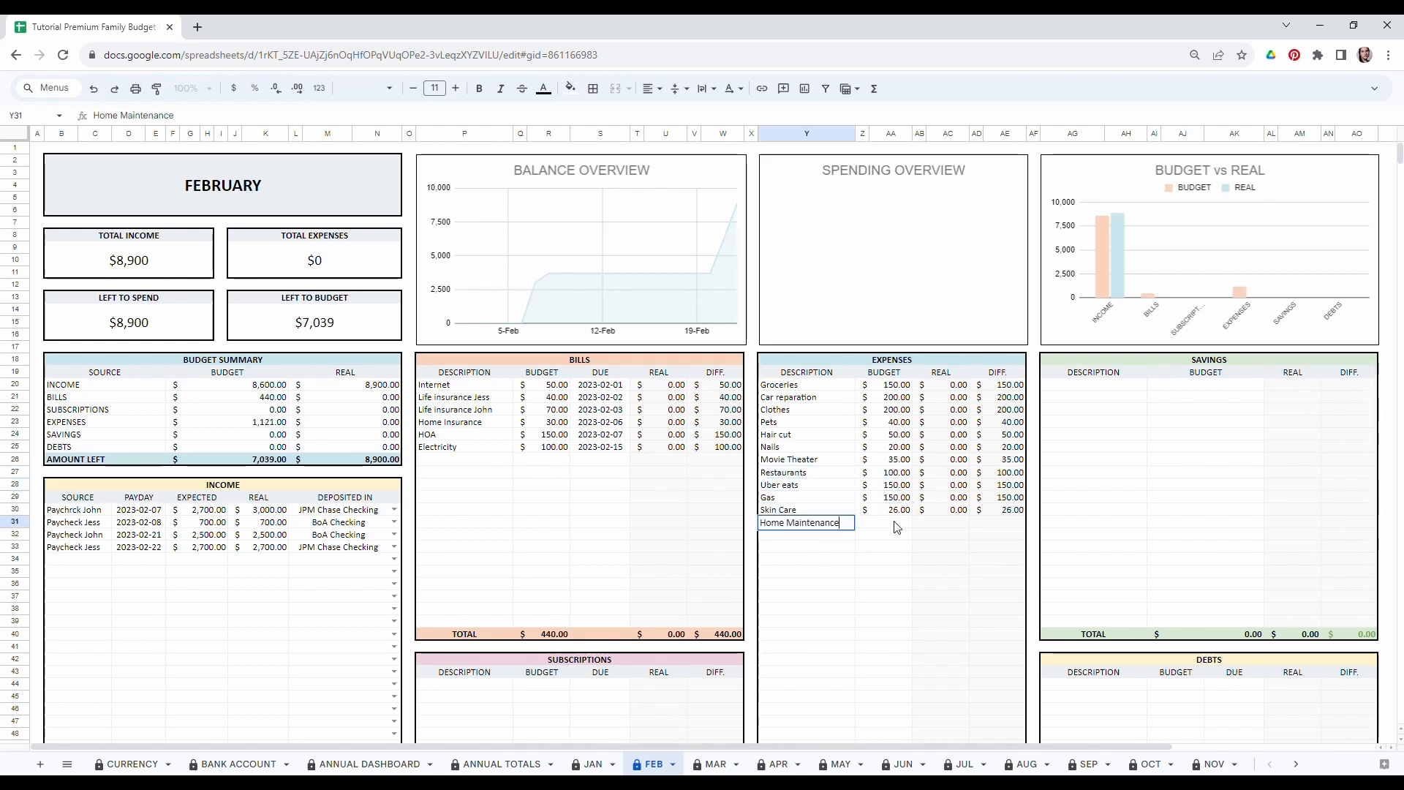
{"action": "left_click", "coordinate": [894, 523]}
{"action": "type", "text": "45"}
Add Emergency funds to the savings table with a budget of 300.
{"action": "left_click", "coordinate": [1097, 385]}
{"action": "left_click", "coordinate": [1112, 445]}
{"action": "left_click", "coordinate": [1093, 385]}
{"action": "type", "text": "Emergency funds"}
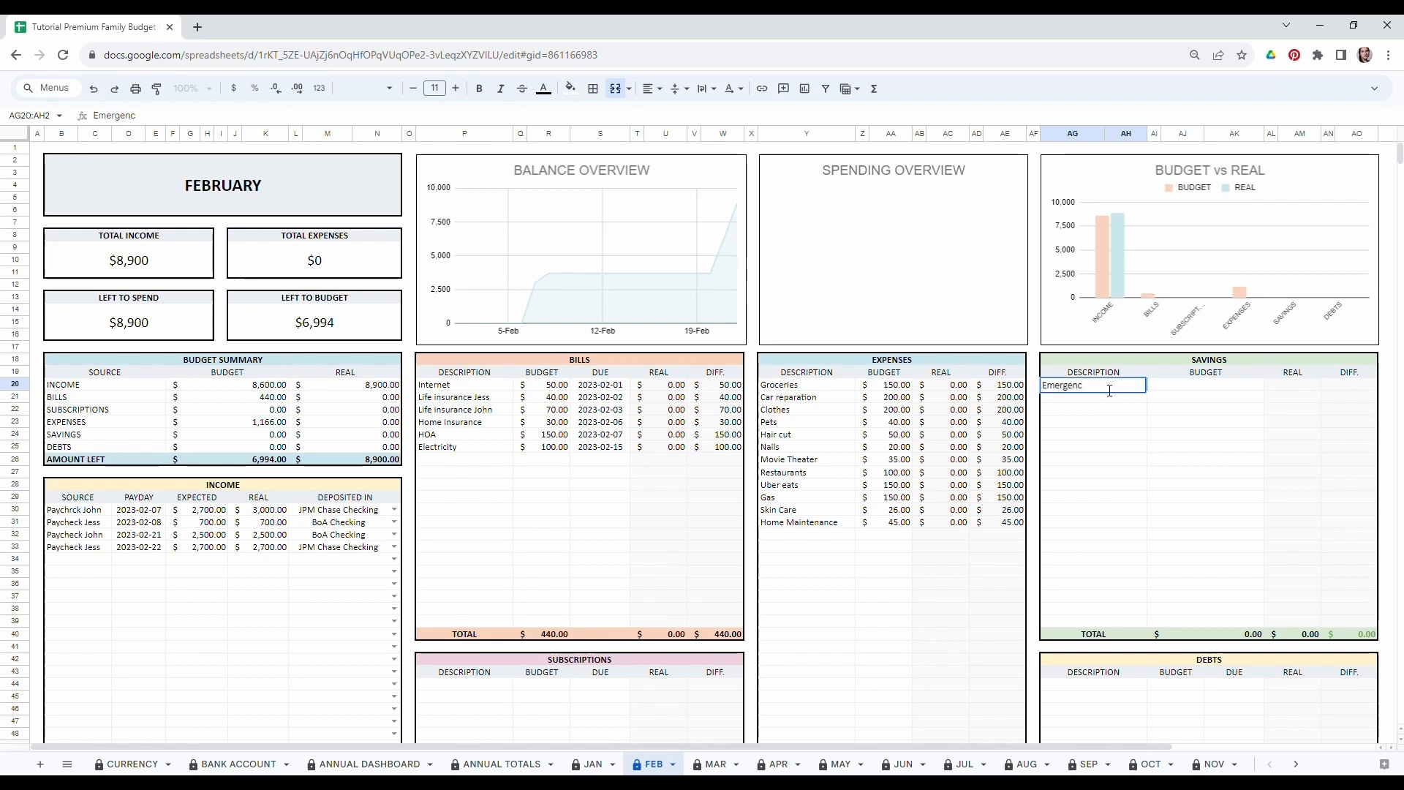
{"action": "left_click", "coordinate": [1206, 386]}
{"action": "type", "text": "300"}
Add a Roth IRA savings entry for the first partner and one for the second, each with a budget of 700.
{"action": "left_click", "coordinate": [1128, 398]}
{"action": "type", "text": "Roth IRA John"}
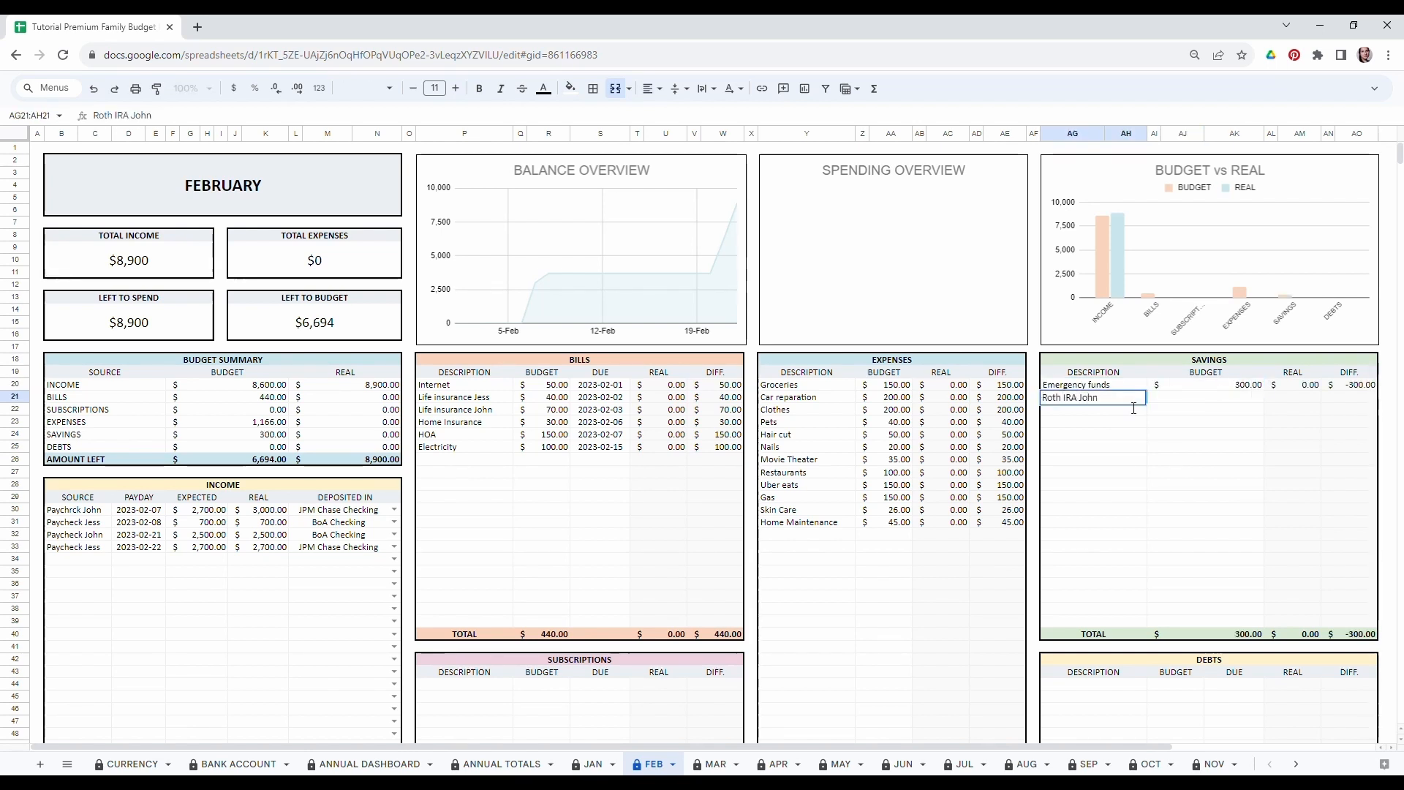
{"action": "left_click", "coordinate": [1207, 399]}
{"action": "type", "text": "700"}
{"action": "left_click", "coordinate": [1095, 411]}
{"action": "type", "text": "Roth IRA Jess"}
{"action": "left_click", "coordinate": [1207, 411]}
{"action": "type", "text": "700"}
Add the first partner's 401k with a budget of 300 and Car down payment with a budget of 350 to savings.
{"action": "left_click", "coordinate": [1093, 423]}
{"action": "type", "text": "401k John"}
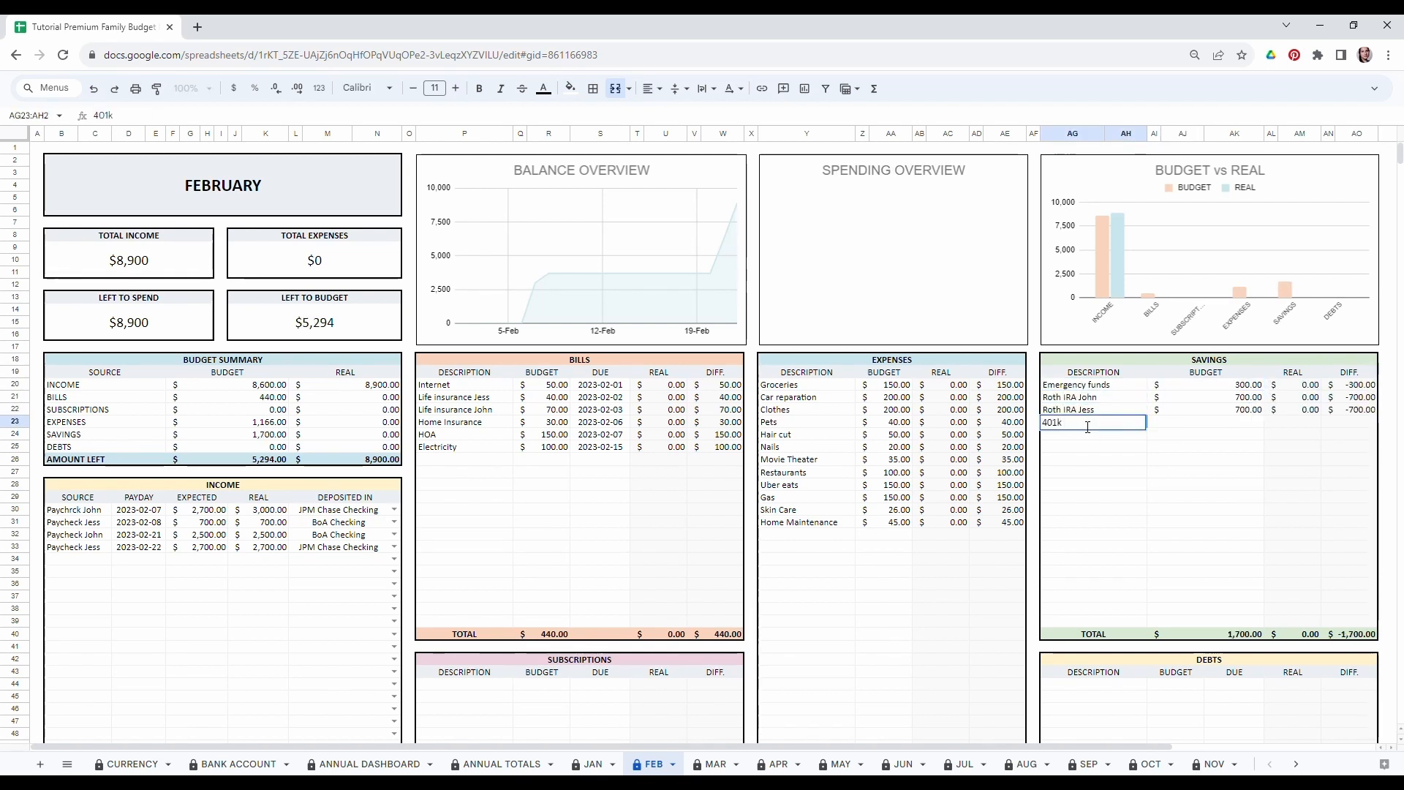
{"action": "left_click", "coordinate": [1207, 422]}
{"action": "type", "text": "300"}
{"action": "left_click", "coordinate": [1101, 435]}
{"action": "type", "text": "Car down payment"}
{"action": "left_click", "coordinate": [1207, 435]}
{"action": "type", "text": "350"}
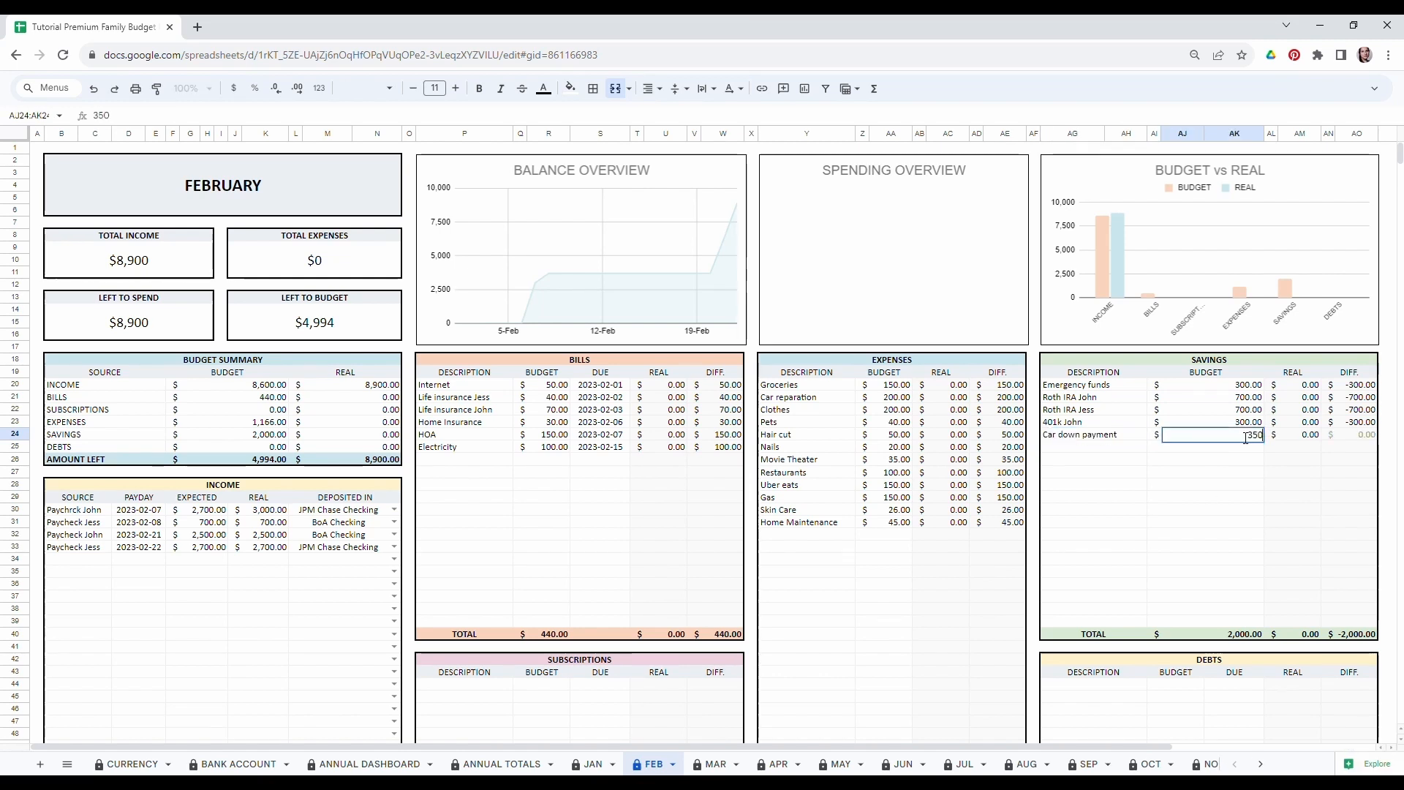
Add a Netflix subscription with a budget of 15 and due date 2023-02-15.
{"action": "scroll", "coordinate": [1206, 439], "scroll_direction": "down", "scroll_amount": 3}
{"action": "left_click", "coordinate": [464, 460]}
{"action": "type", "text": "Netflix"}
{"action": "left_click", "coordinate": [550, 461]}
{"action": "type", "text": "15"}
{"action": "key", "text": "Return"}
{"action": "double_click", "coordinate": [600, 461]}
{"action": "left_click", "coordinate": [599, 547]}
Add a Gym membership subscription with a budget of 75 and due date 2023-02-08.
{"action": "left_click", "coordinate": [480, 473]}
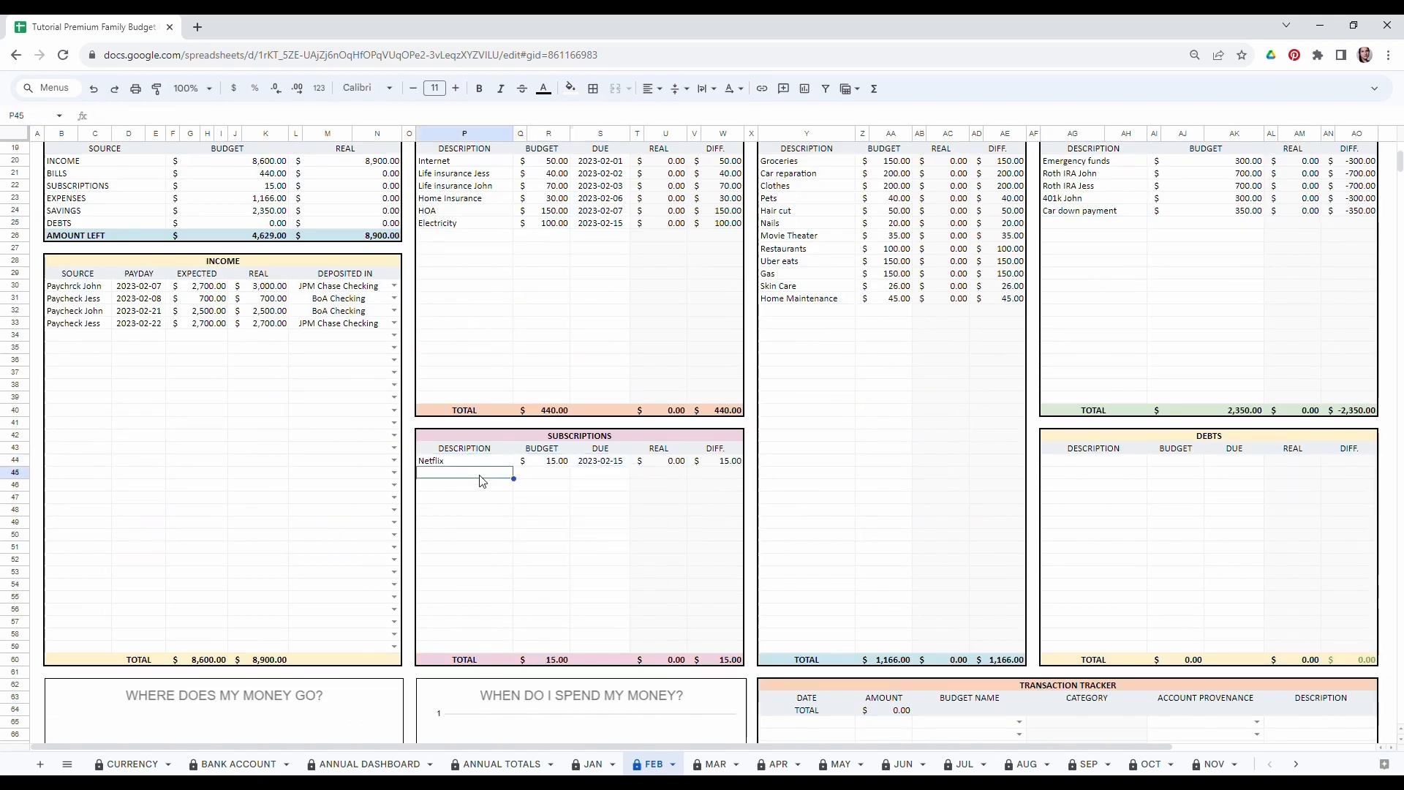
{"action": "type", "text": "Gym membership"}
{"action": "left_click", "coordinate": [548, 473]}
{"action": "type", "text": "75"}
{"action": "double_click", "coordinate": [600, 473]}
{"action": "left_click", "coordinate": [601, 547]}
Add a Car Loan to the debts table with a budget of 150 and due date 2023-02-15.
{"action": "type", "text": "Loan"}
{"action": "left_click", "coordinate": [1183, 460]}
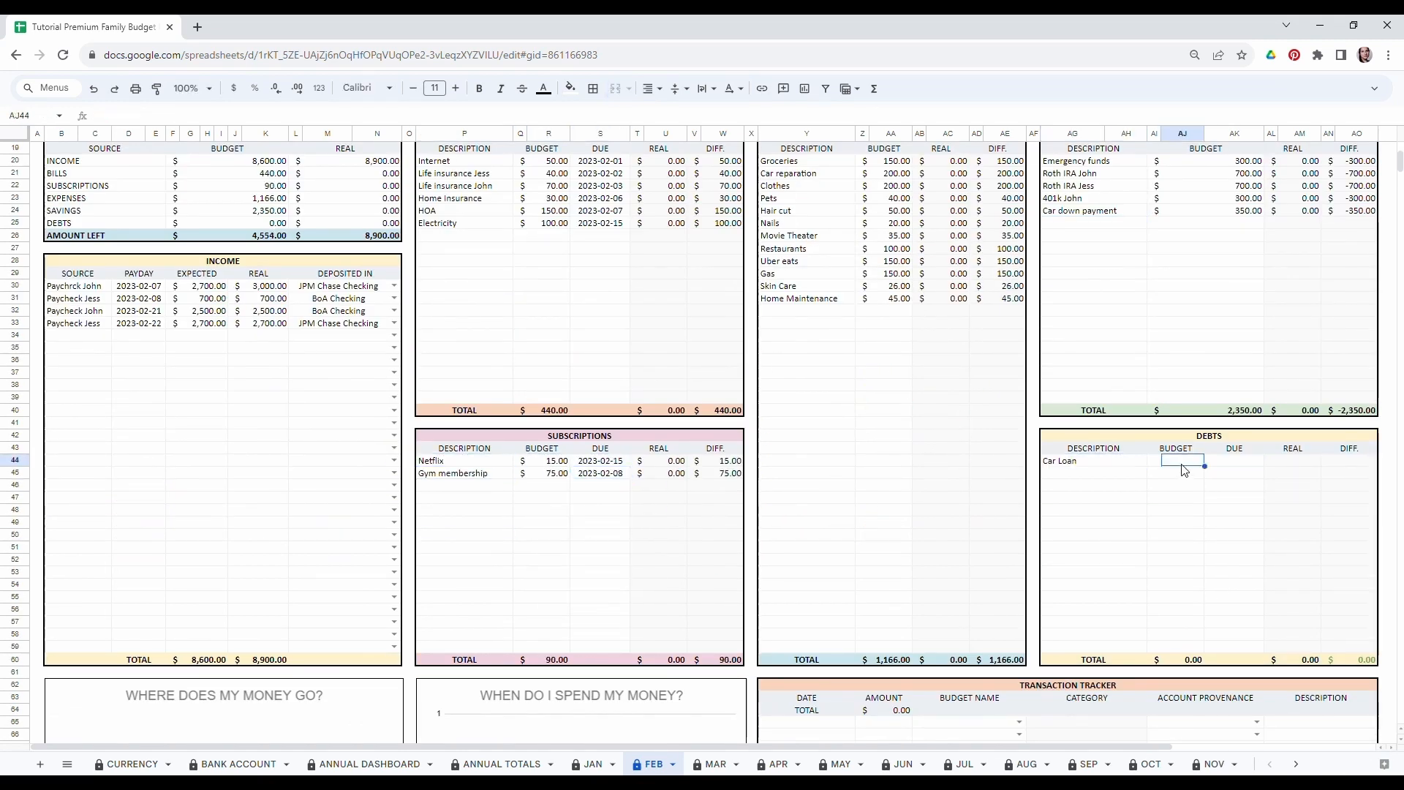
{"action": "type", "text": "150"}
{"action": "double_click", "coordinate": [1234, 461]}
{"action": "left_click", "coordinate": [1235, 547]}
Add a Mortgage debt with a budget of 350 and due date 2023-02-01.
{"action": "left_click", "coordinate": [1103, 475]}
{"action": "type", "text": "Mortgage"}
{"action": "left_click", "coordinate": [1192, 474]}
Add a Credit Card debt entry with a budget of 75 and due date 2023-02-03.
{"action": "type", "text": "Credit Card debt"}
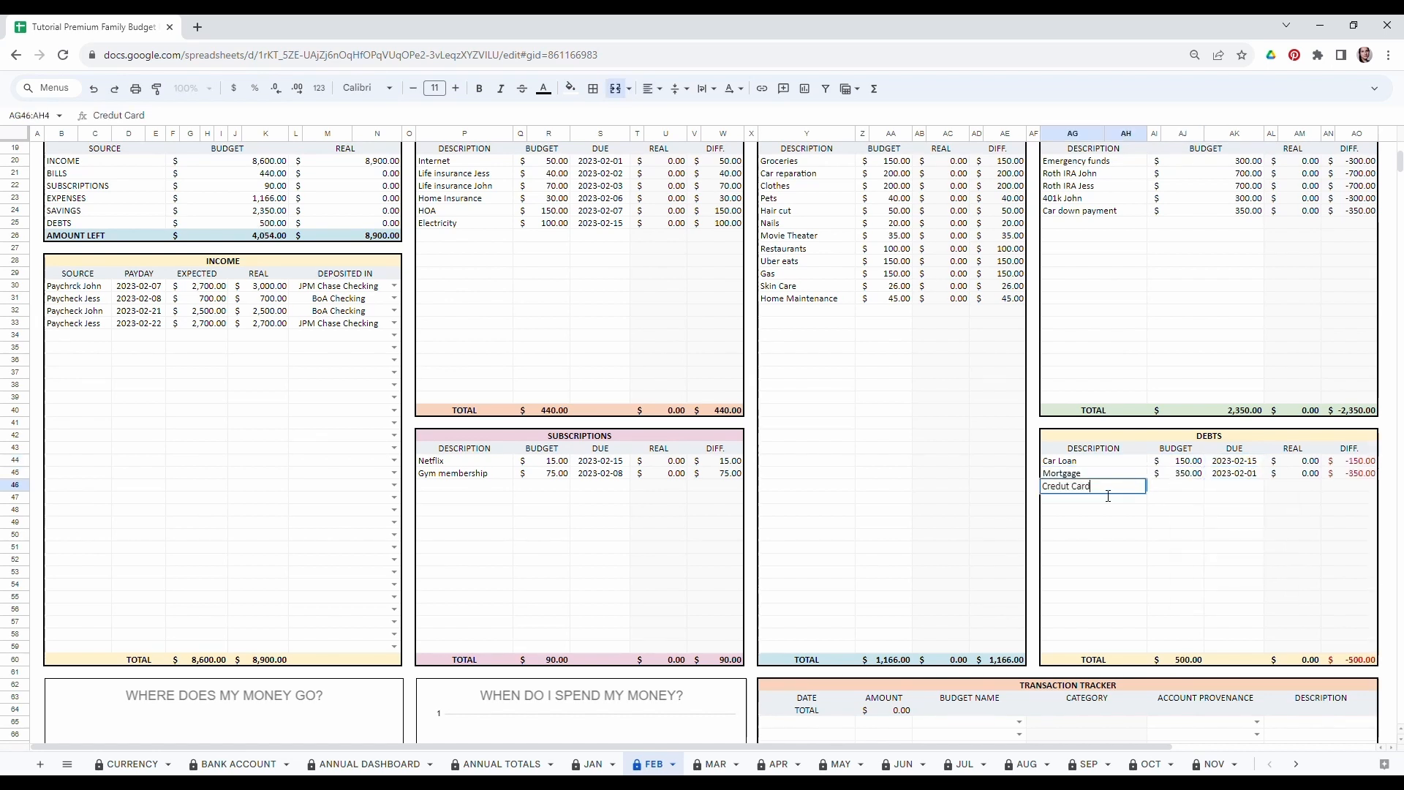
{"action": "left_click", "coordinate": [1192, 486]}
{"action": "type", "text": "75"}
{"action": "double_click", "coordinate": [1234, 485]}
{"action": "left_click", "coordinate": [1269, 542]}
Add the second partner's student loan to debts with a budget of 150 and due date 2023-02-13.
{"action": "left_click", "coordinate": [1077, 499]}
{"action": "type", "text": "Student loan Jess"}
{"action": "left_click", "coordinate": [1183, 499]}
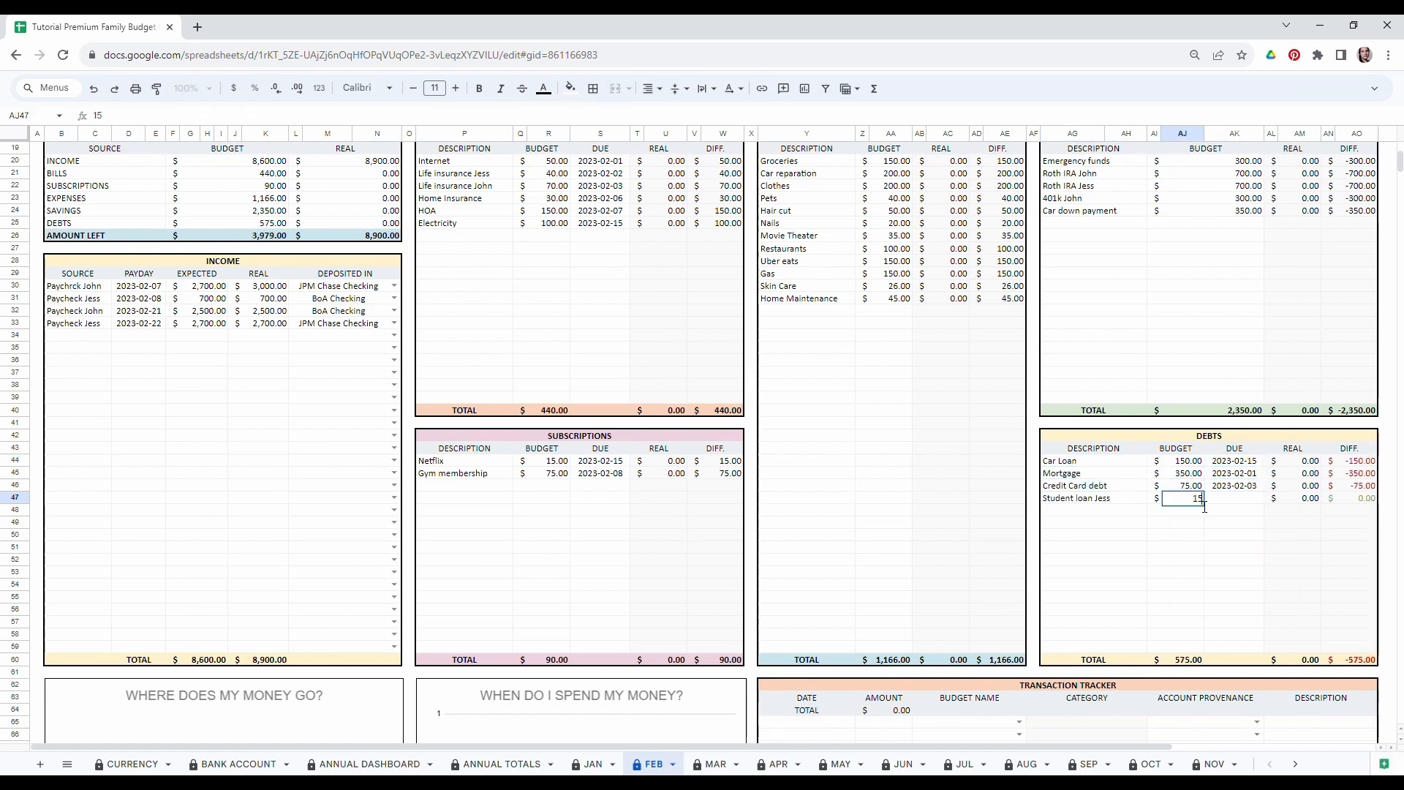
{"action": "type", "text": "150"}
{"action": "double_click", "coordinate": [1235, 498]}
{"action": "left_click", "coordinate": [1203, 583]}
Log an Internet transaction of 100 dated 2023-02-14 in the first row of the transaction tracker.
{"action": "scroll", "coordinate": [770, 408], "scroll_direction": "up", "scroll_amount": 5}
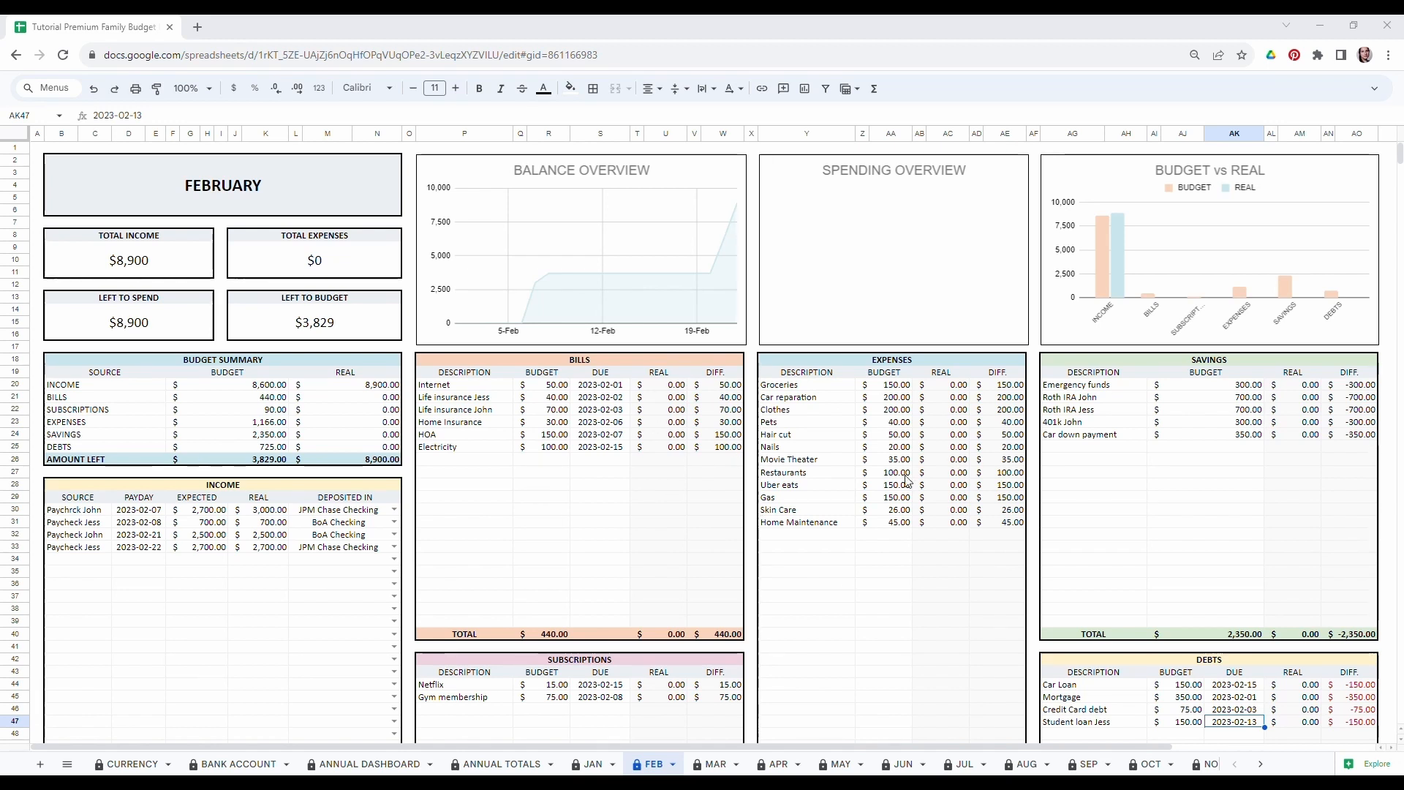
{"action": "scroll", "coordinate": [811, 493], "scroll_direction": "down", "scroll_amount": 15}
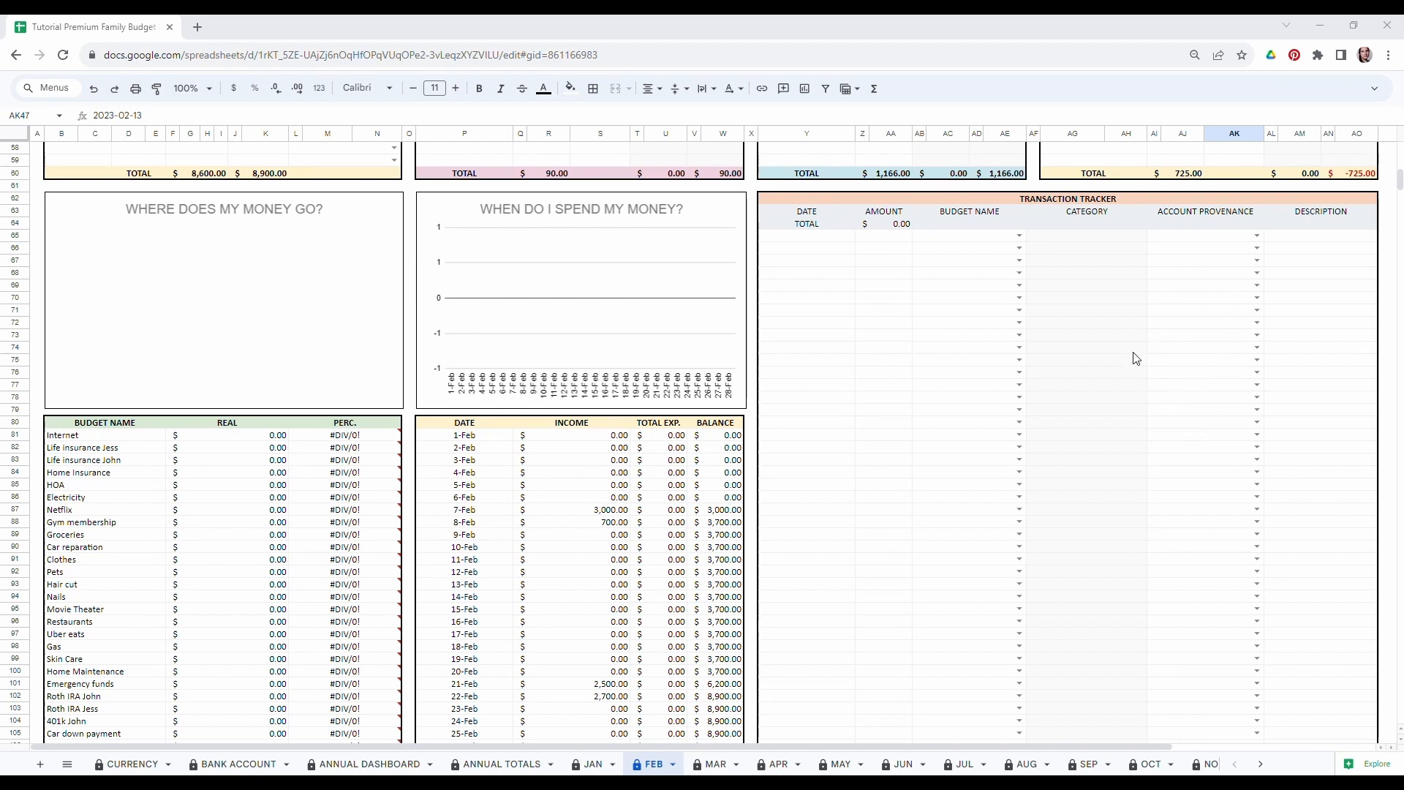
{"action": "left_click", "coordinate": [835, 238]}
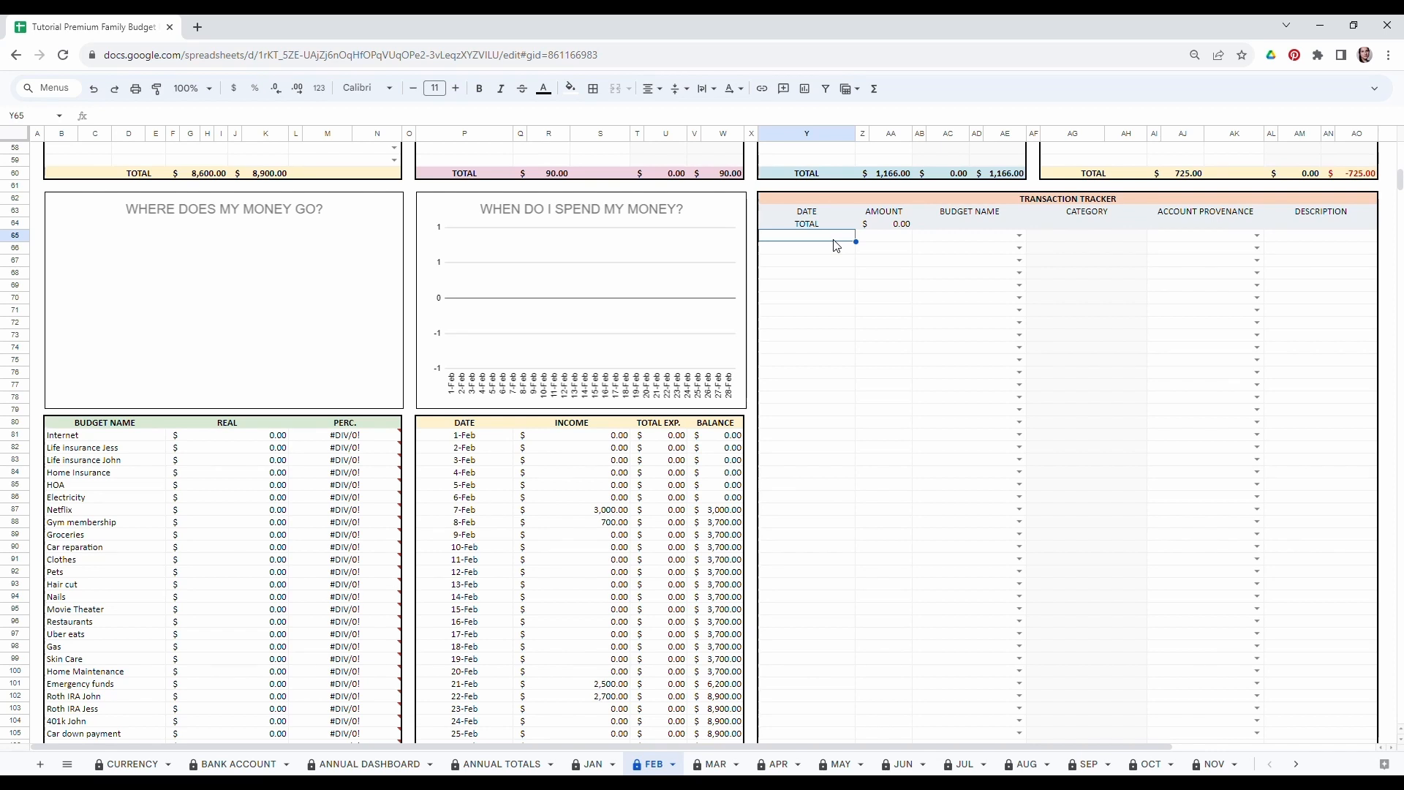
{"action": "mouse_move", "coordinate": [343, 634]}
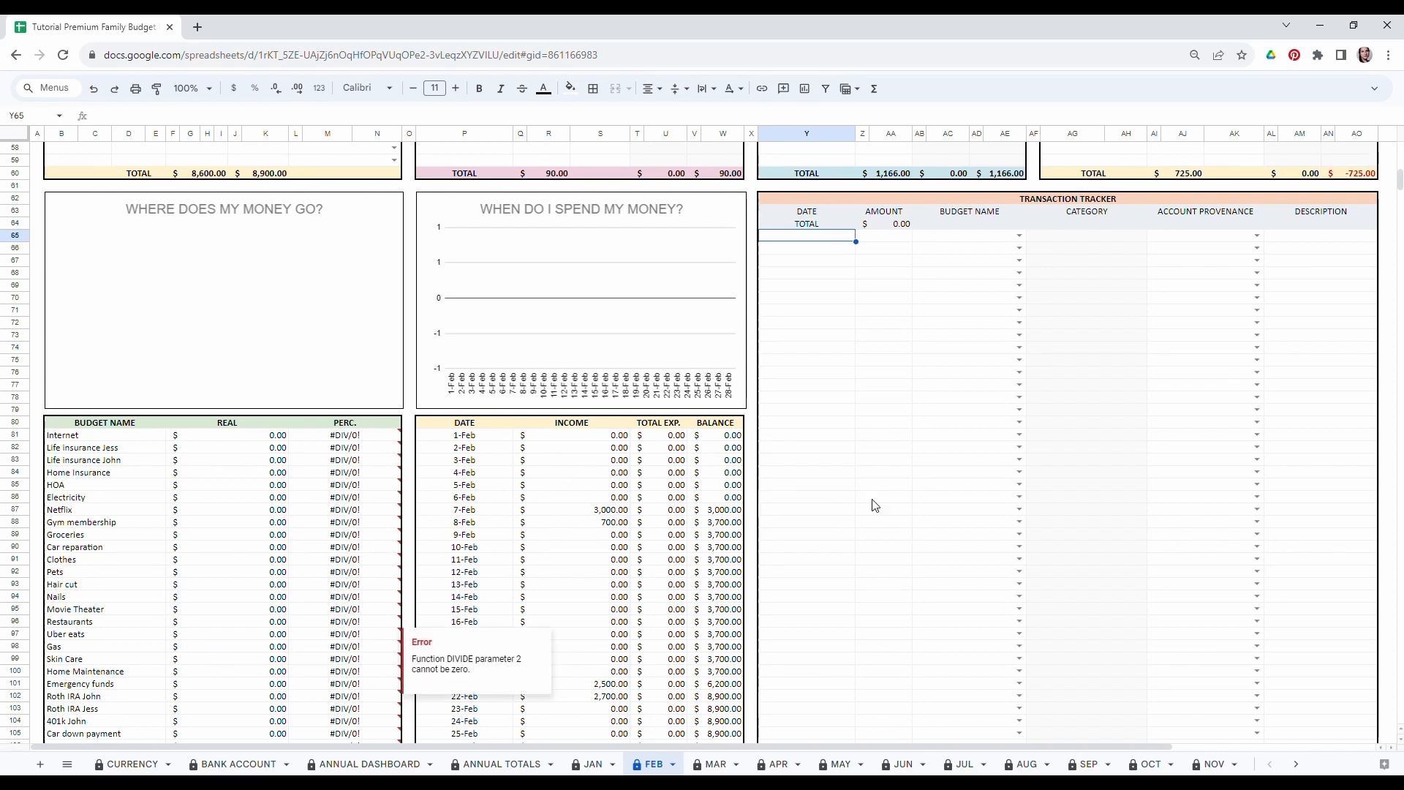
{"action": "scroll", "coordinate": [479, 581], "scroll_direction": "up", "scroll_amount": 12}
{"action": "scroll", "coordinate": [812, 292], "scroll_direction": "down", "scroll_amount": 11}
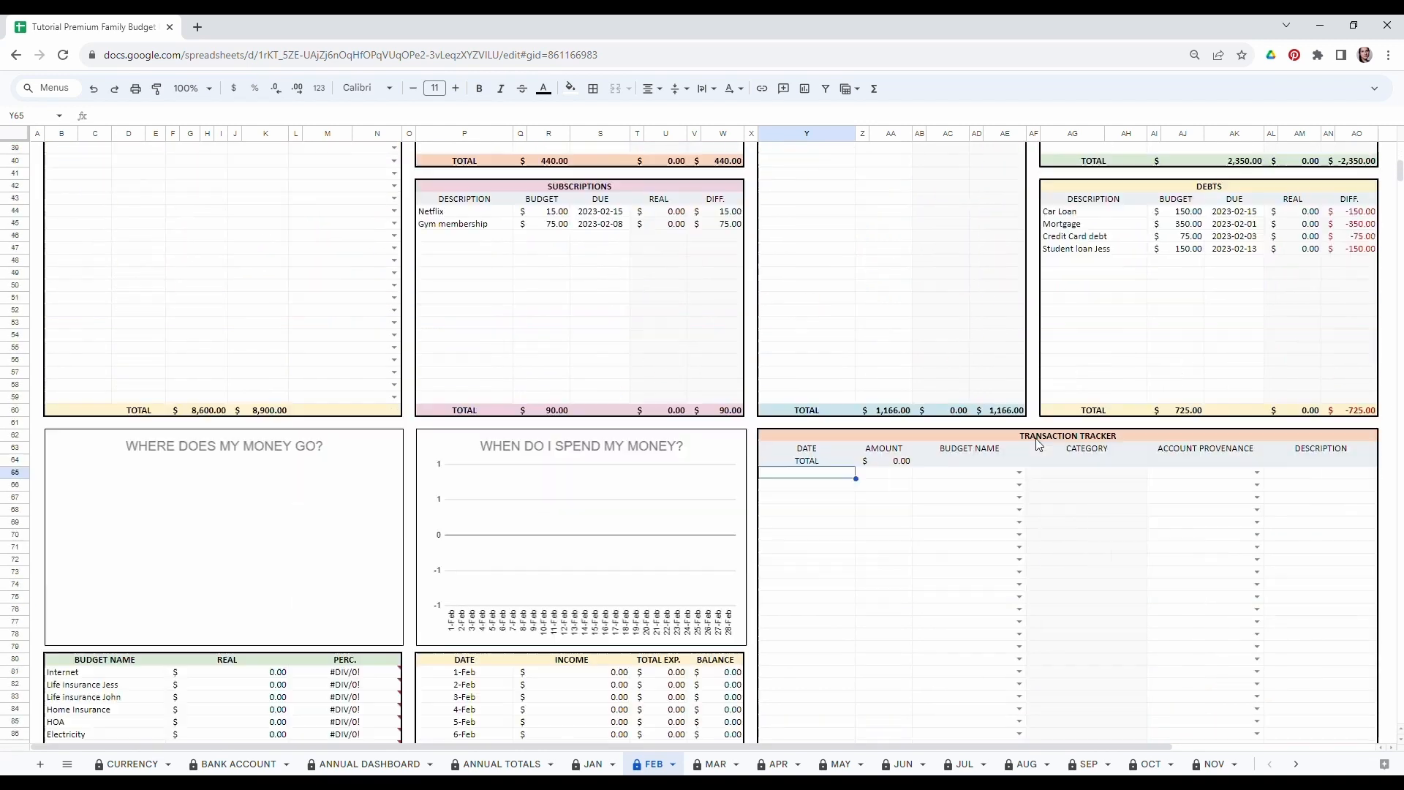
{"action": "type", "text": "2023-02-14"}
{"action": "left_click", "coordinate": [891, 285]}
{"action": "type", "text": "100"}
{"action": "left_click", "coordinate": [1018, 286]}
Log the second partner's life insurance transaction of 75 dated 2023-02-01.
{"action": "left_click", "coordinate": [807, 297]}
{"action": "type", "text": "2023-02-01"}
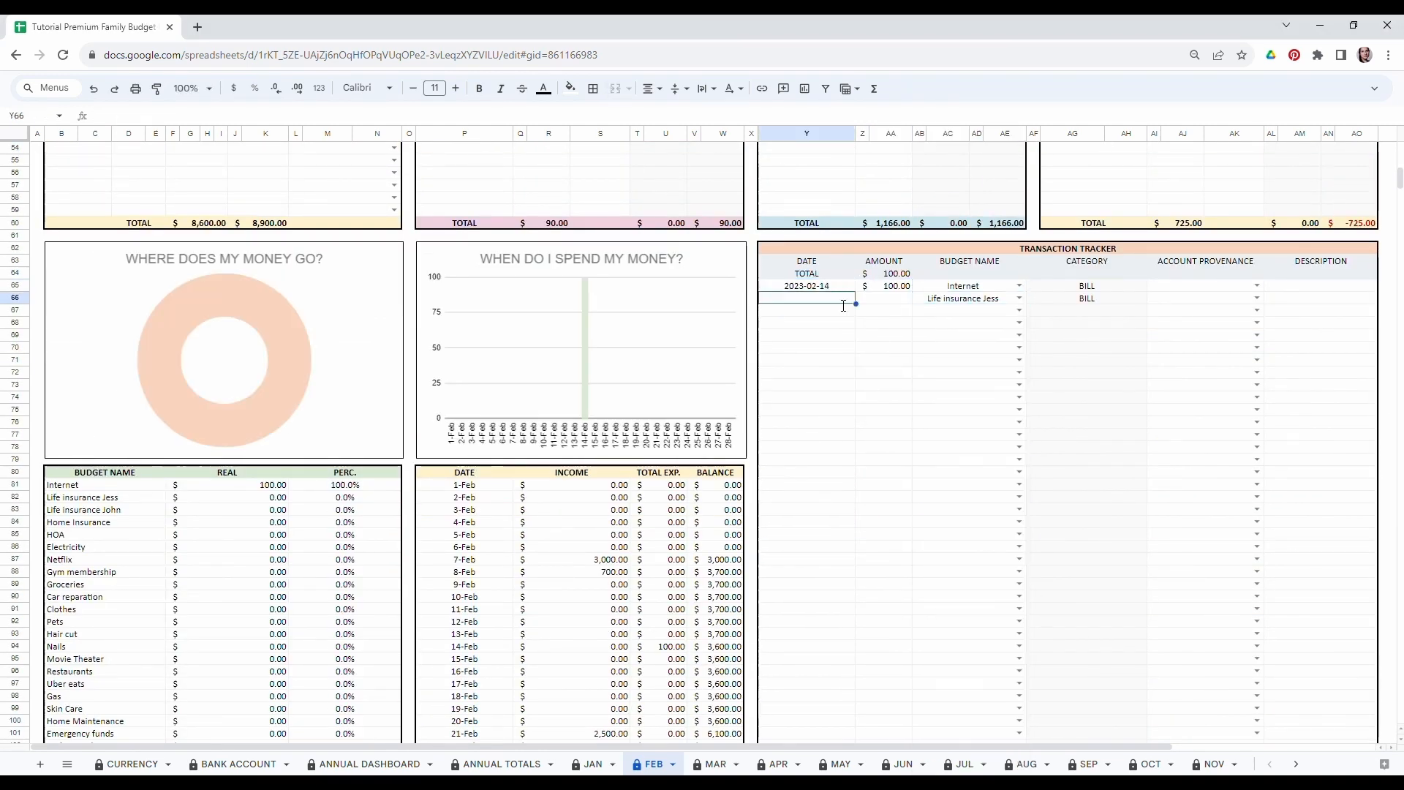
{"action": "left_click", "coordinate": [890, 298]}
{"action": "type", "text": "75"}
Log the first partner's life insurance transaction of 75 dated 2023-02-09.
{"action": "left_click", "coordinate": [807, 310]}
{"action": "type", "text": "2023-02-09"}
{"action": "left_click", "coordinate": [891, 310]}
{"action": "type", "text": "75"}
{"action": "left_click", "coordinate": [1019, 310]}
{"action": "left_click", "coordinate": [953, 377]}
Log a Home Insurance transaction of 100 dated 2023-02-10 and an HOA transaction of 150 dated 2023-02-14.
{"action": "left_click", "coordinate": [806, 323]}
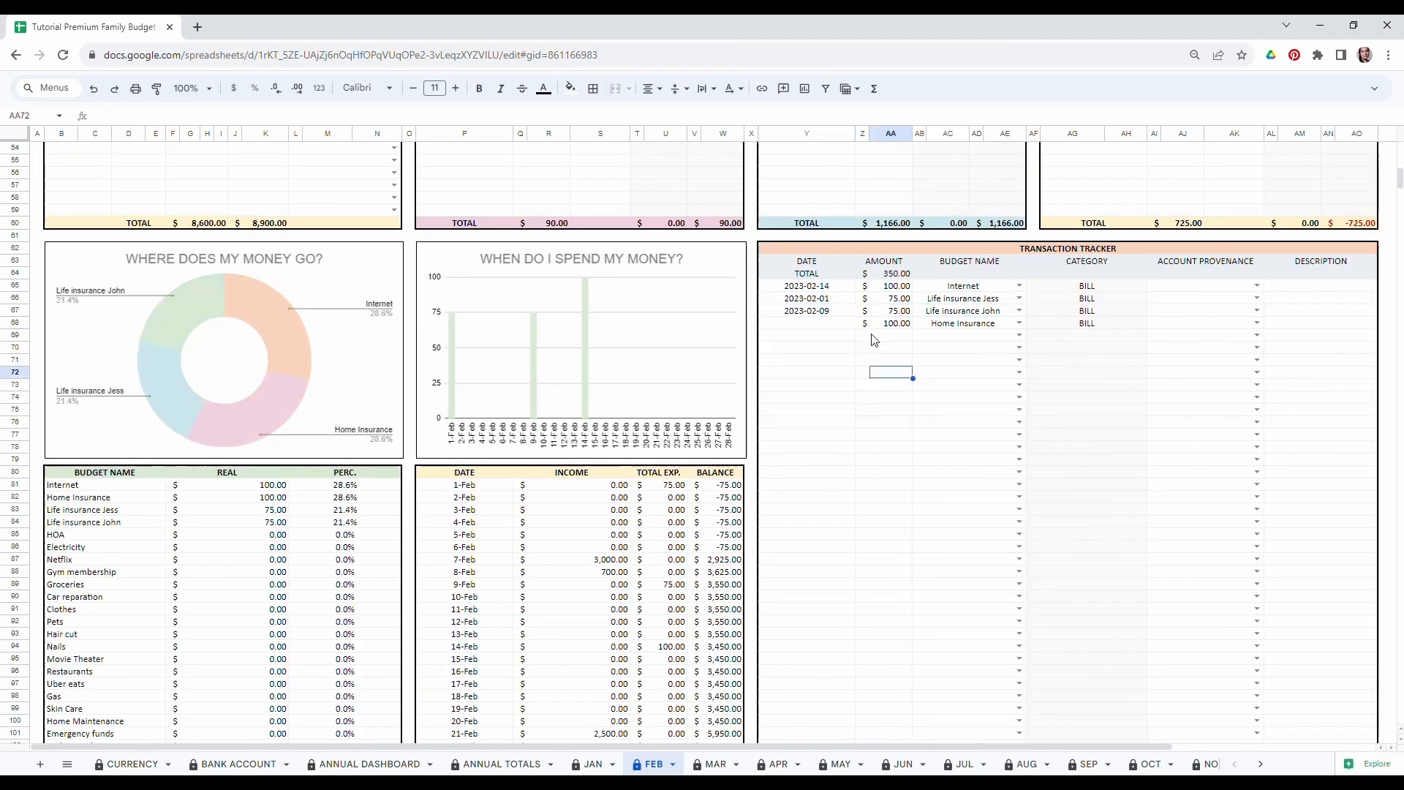
{"action": "left_click", "coordinate": [1019, 335]}
{"action": "left_click", "coordinate": [951, 426]}
{"action": "left_click", "coordinate": [891, 335]}
{"action": "type", "text": "150"}
{"action": "double_click", "coordinate": [807, 335]}
{"action": "left_click", "coordinate": [790, 416]}
Log an Electricity transaction of 100 dated 2023-02-22 and a Netflix transaction of 15 dated 2023-02-23.
{"action": "left_click", "coordinate": [1019, 347]}
{"action": "left_click", "coordinate": [937, 457]}
{"action": "left_click", "coordinate": [891, 348]}
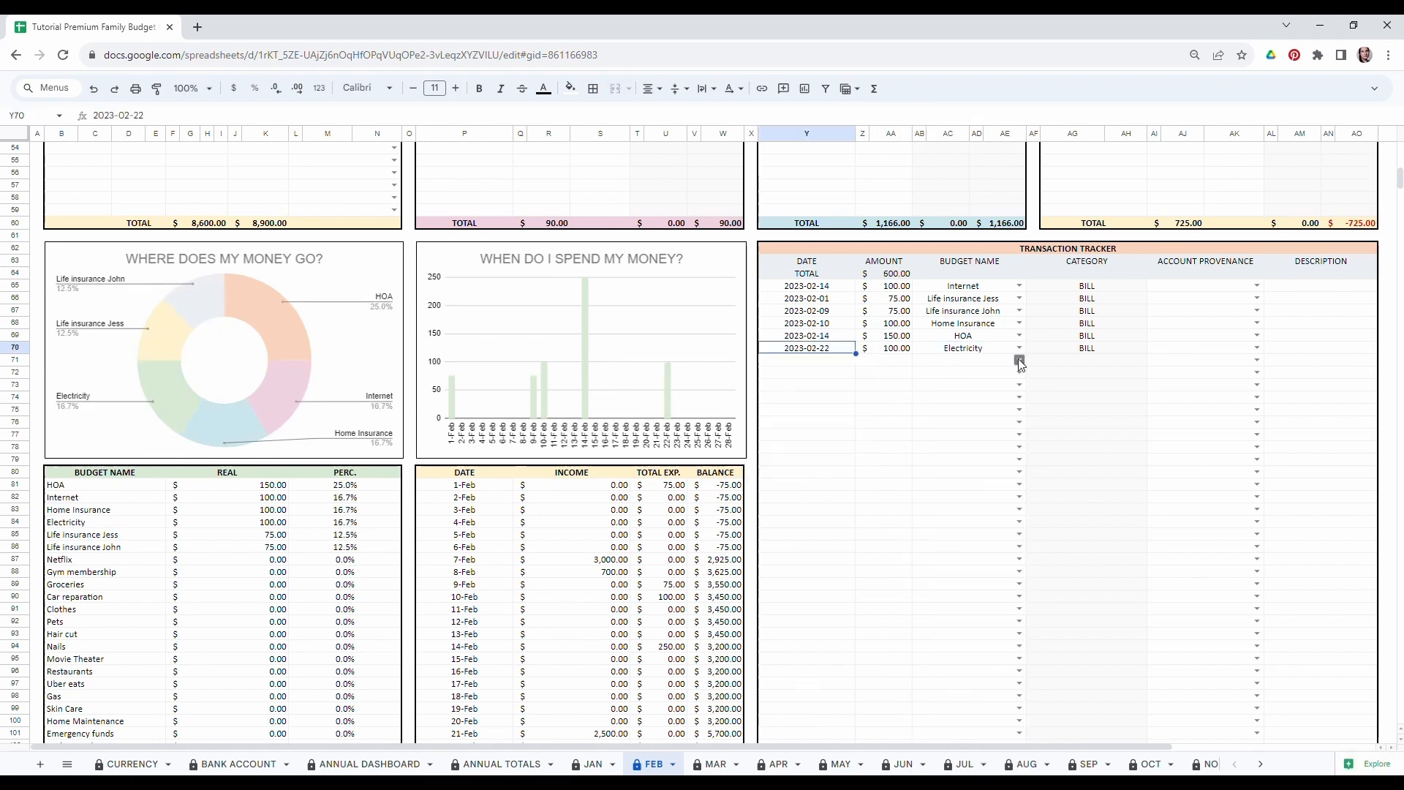
{"action": "left_click", "coordinate": [822, 455]}
Log a Gym membership transaction of 100 dated 2023-02-09.
{"action": "left_click", "coordinate": [891, 373]}
{"action": "type", "text": "100"}
{"action": "left_click", "coordinate": [1019, 372]}
{"action": "left_click", "coordinate": [807, 373]}
{"action": "left_click", "coordinate": [821, 441]}
Log a Groceries transaction of 300 dated 2023-02-16.
{"action": "type", "text": "300"}
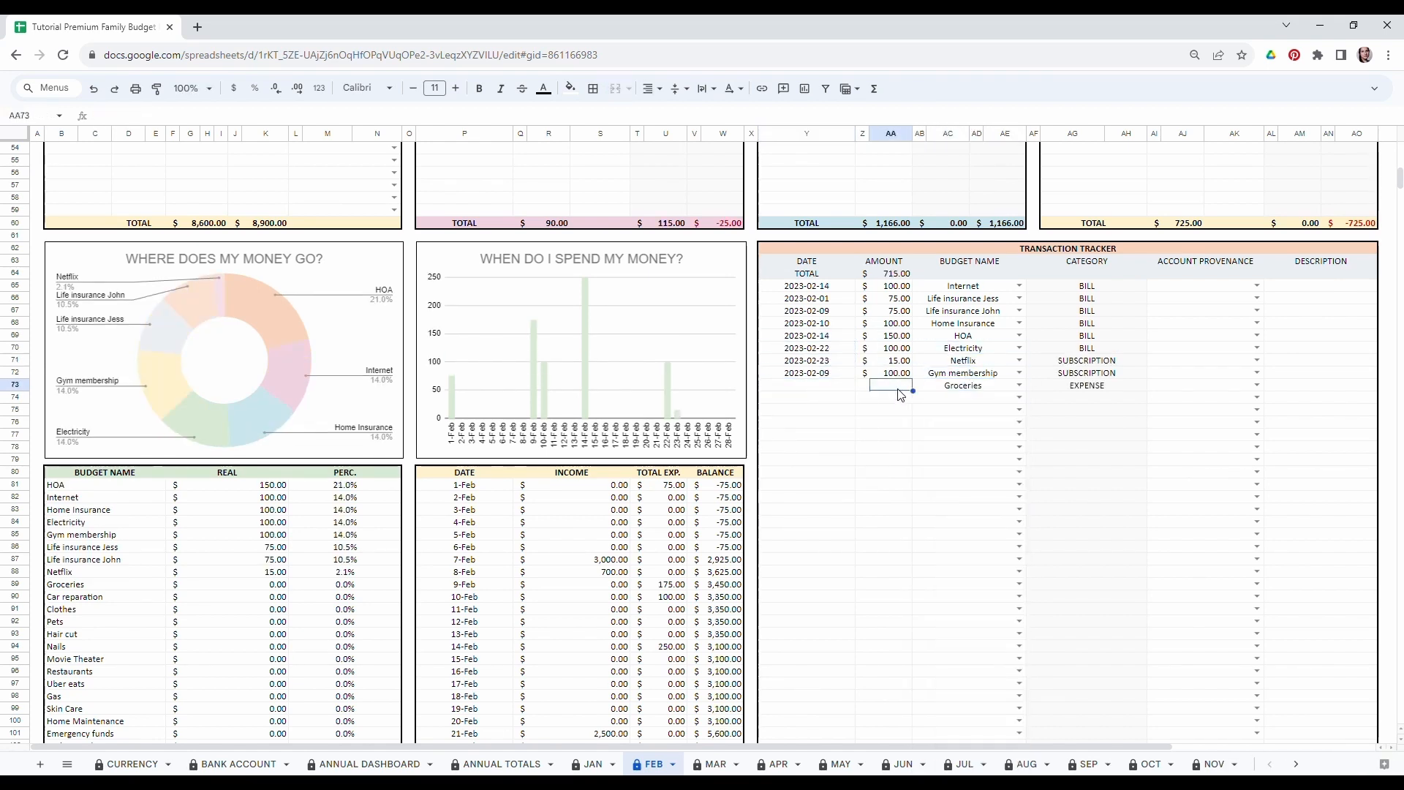
{"action": "left_click", "coordinate": [807, 384]}
{"action": "left_click", "coordinate": [821, 466]}
Log a Car reparation transaction of 2000 dated 2023-02-15.
{"action": "left_click", "coordinate": [1019, 397]}
{"action": "left_click", "coordinate": [951, 577]}
{"action": "left_click", "coordinate": [891, 397]}
{"action": "type", "text": "2000"}
Log a Groceries transaction of 23 dated 2023-02-16 in the transaction tracker.
{"action": "left_click", "coordinate": [1019, 410]}
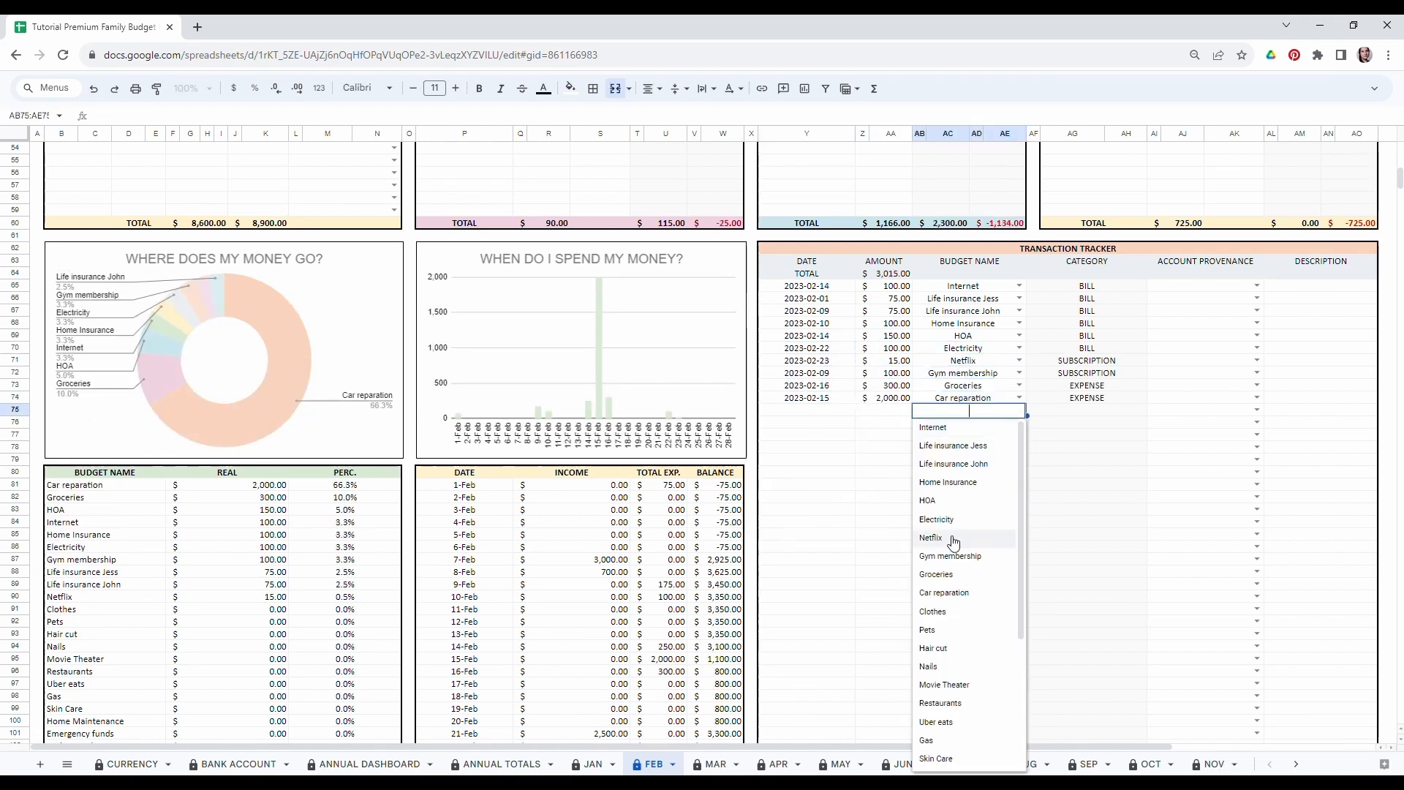
{"action": "type", "text": "23"}
{"action": "left_click", "coordinate": [807, 410]}
{"action": "left_click", "coordinate": [821, 491]}
Log a Hair cut transaction of 50 dated 2023-02-15 and an Emergency funds transaction of 1000 dated 2023-02-13.
{"action": "left_click", "coordinate": [1018, 422]}
{"action": "left_click", "coordinate": [933, 514]}
{"action": "left_click", "coordinate": [890, 422]}
{"action": "type", "text": "50"}
{"action": "left_click", "coordinate": [1019, 434]}
{"action": "left_click", "coordinate": [949, 674]}
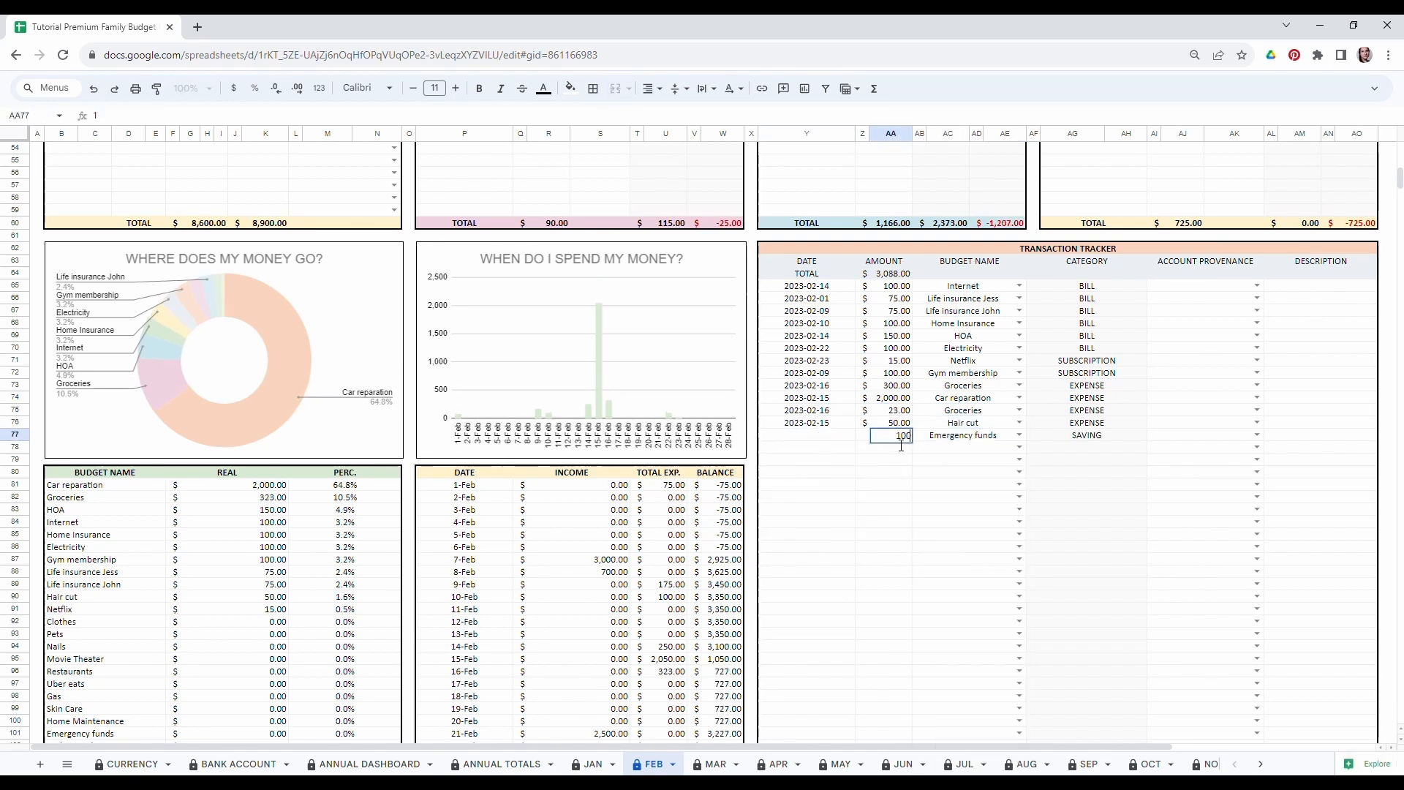
Log a Movie Theater transaction of 45 dated 2023-02-23 and an Uber eats transaction of 75 dated 2023-02-08.
{"action": "left_click", "coordinate": [1019, 447]}
{"action": "left_click", "coordinate": [945, 576]}
{"action": "left_click", "coordinate": [891, 447]}
{"action": "type", "text": "45"}
{"action": "left_click", "coordinate": [807, 447]}
{"action": "left_click", "coordinate": [1018, 459]}
{"action": "left_click", "coordinate": [941, 461]}
{"action": "type", "text": "75"}
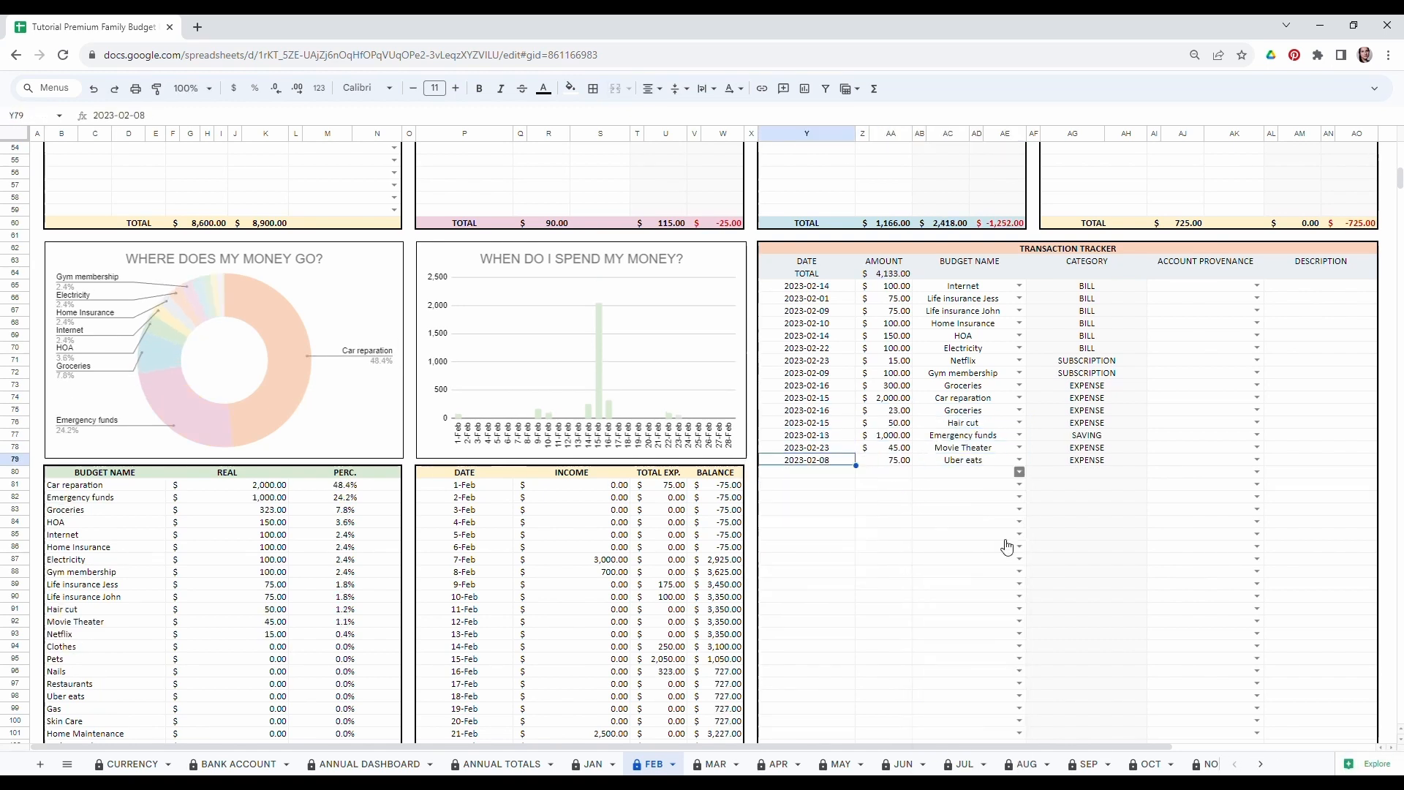
Log 500 dated 2023-02-16 for the first Roth IRA and 350 dated 2023-02-14 for the second Roth IRA.
{"action": "left_click", "coordinate": [908, 477]}
{"action": "type", "text": "500"}
{"action": "left_click", "coordinate": [807, 472]}
{"action": "left_click", "coordinate": [1019, 484]}
{"action": "type", "text": "350"}
{"action": "left_click", "coordinate": [807, 484]}
Log a 401k transaction of 100 dated 2023-02-07.
{"action": "left_click", "coordinate": [1019, 497]}
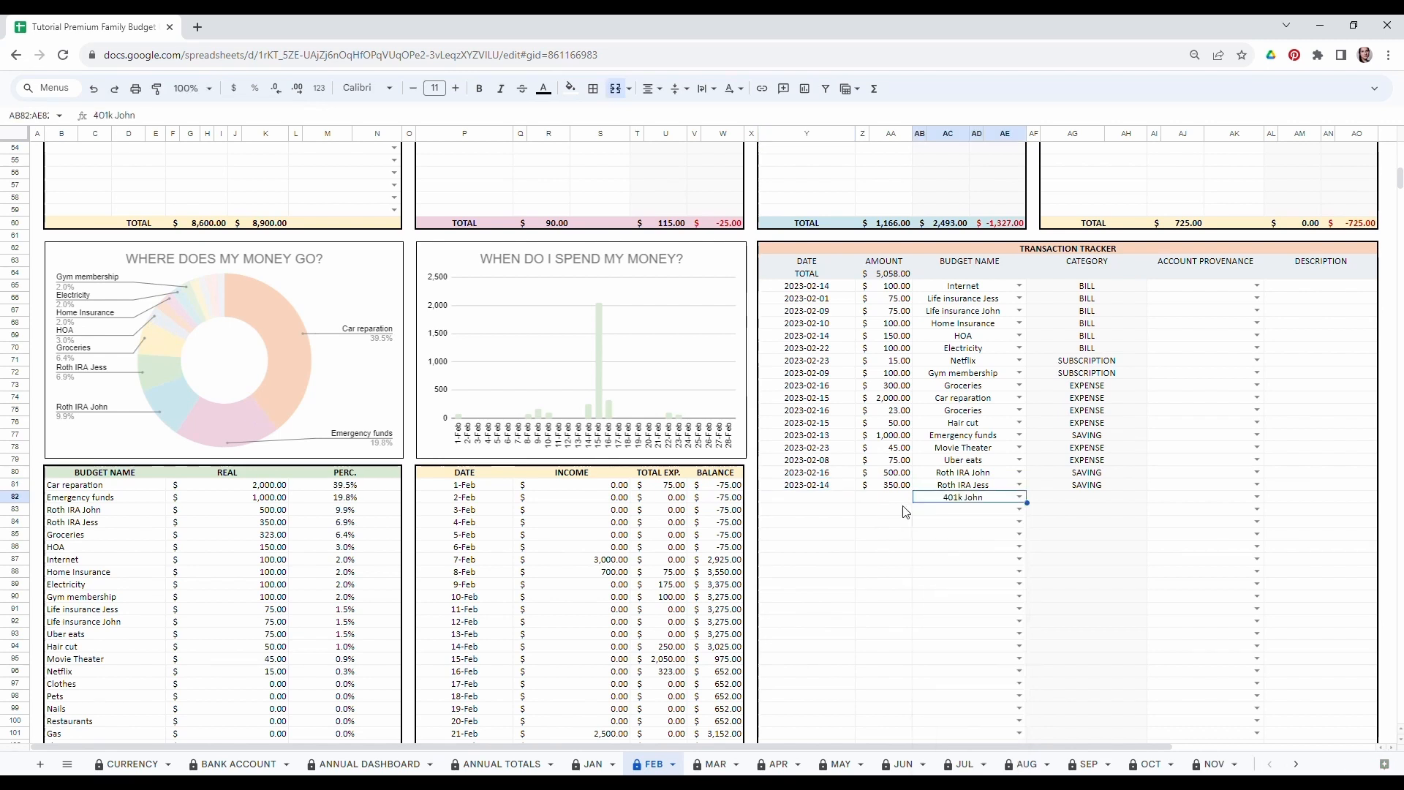
{"action": "type", "text": "100"}
{"action": "left_click", "coordinate": [806, 497]}
{"action": "left_click", "coordinate": [790, 565]}
Log a Mortgage transaction of 400 dated 2023-02-01 and a Credit Card debt transaction of 75 dated 2023-02-27.
{"action": "left_click", "coordinate": [1019, 509]}
{"action": "left_click", "coordinate": [944, 570]}
{"action": "type", "text": "400"}
{"action": "left_click", "coordinate": [807, 509]}
{"action": "left_click", "coordinate": [806, 564]}
{"action": "left_click", "coordinate": [1019, 521]}
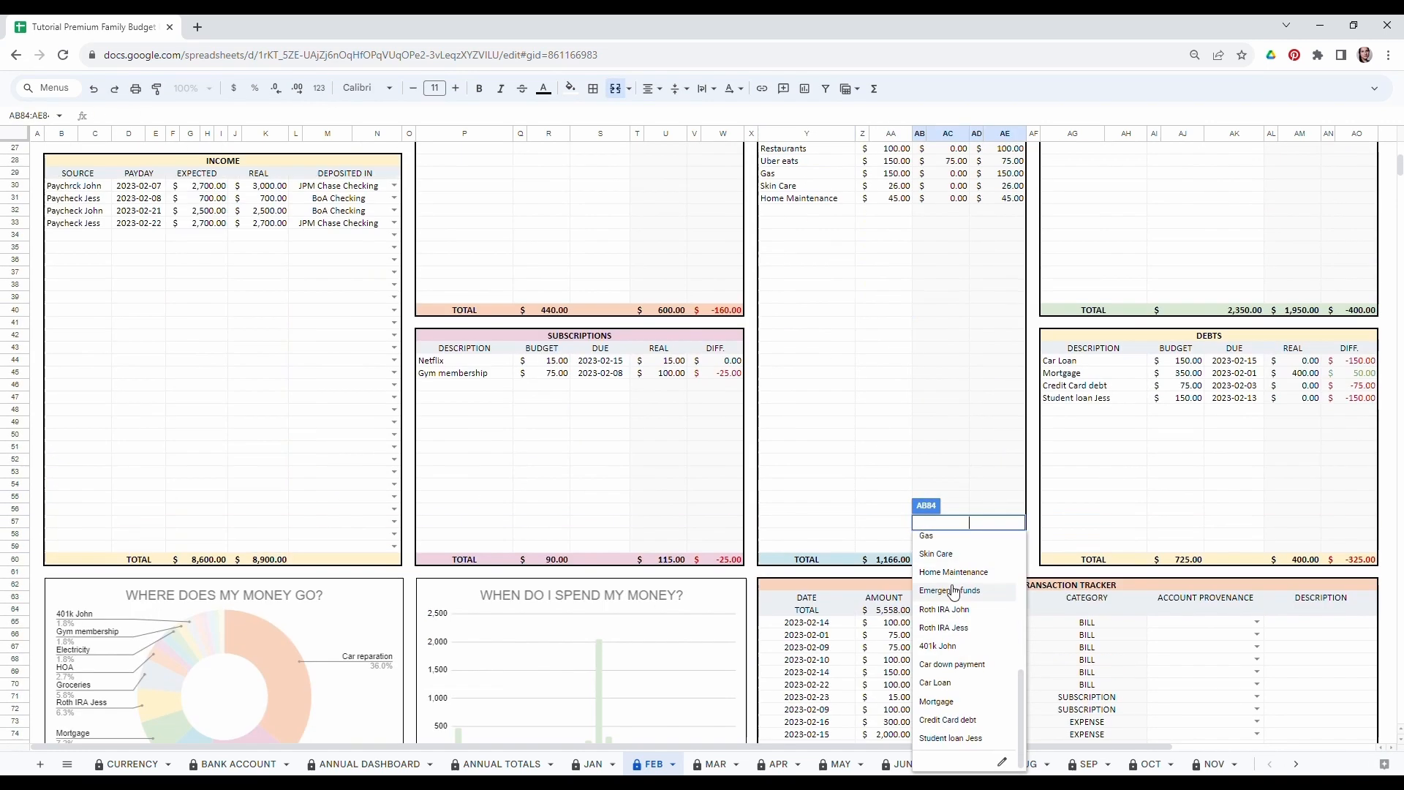
{"action": "type", "text": "75"}
{"action": "left_click", "coordinate": [806, 683]}
Set the account provenance of the bill transactions to BoA Checking, using JPM Chase Checking for Home Insurance and HOA.
{"action": "scroll", "coordinate": [951, 512], "scroll_direction": "down", "scroll_amount": 1}
{"action": "left_click", "coordinate": [1256, 410]}
{"action": "left_click", "coordinate": [1177, 427]}
{"action": "left_click", "coordinate": [1256, 422]}
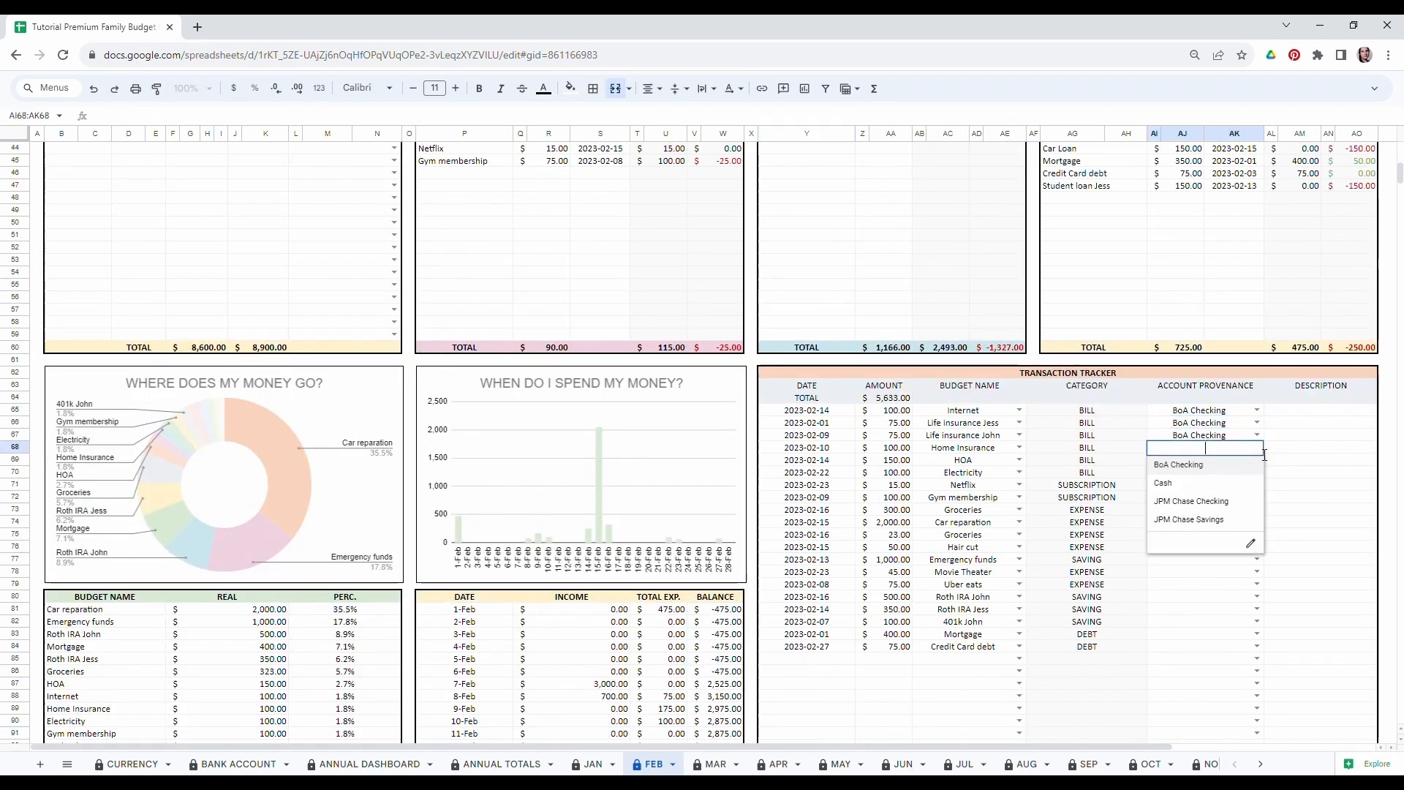
{"action": "left_click", "coordinate": [1256, 447]}
{"action": "left_click", "coordinate": [1192, 490]}
{"action": "left_click", "coordinate": [1256, 472]}
{"action": "left_click", "coordinate": [1196, 489]}
Assign JPM Chase Checking to Netflix, the 23.00 groceries and Emergency funds, Cash to Gym membership and the 300.00 groceries, BoA Checking to Car reparation and Hair cut.
{"action": "left_click", "coordinate": [1257, 484]}
{"action": "left_click", "coordinate": [1192, 538]}
{"action": "left_click", "coordinate": [1256, 522]}
{"action": "left_click", "coordinate": [1257, 559]}
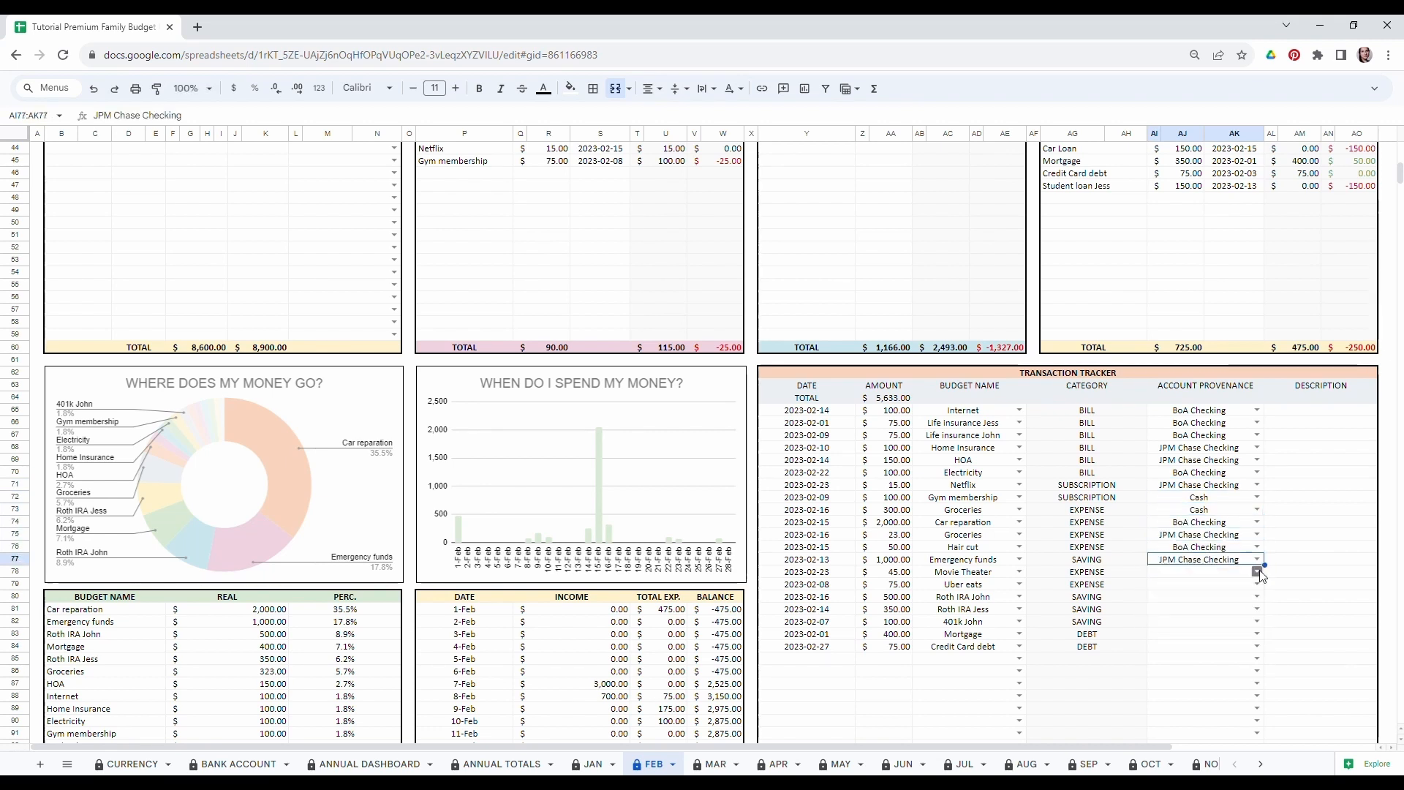
Assign BoA Checking to Movie Theater, Uber eats, Mortgage and Credit Card debt, and JPM Chase Checking to the Roth IRA and 401k transactions.
{"action": "left_click", "coordinate": [1178, 601]}
{"action": "left_click", "coordinate": [1256, 596]}
{"action": "left_click", "coordinate": [1191, 650]}
{"action": "left_click", "coordinate": [1256, 609]}
{"action": "left_click", "coordinate": [1191, 663]}
{"action": "left_click", "coordinate": [1256, 621]}
{"action": "left_click", "coordinate": [1192, 675]}
{"action": "left_click", "coordinate": [1256, 633]}
{"action": "left_click", "coordinate": [1178, 650]}
{"action": "scroll", "coordinate": [1170, 643], "scroll_direction": "down", "scroll_amount": 1}
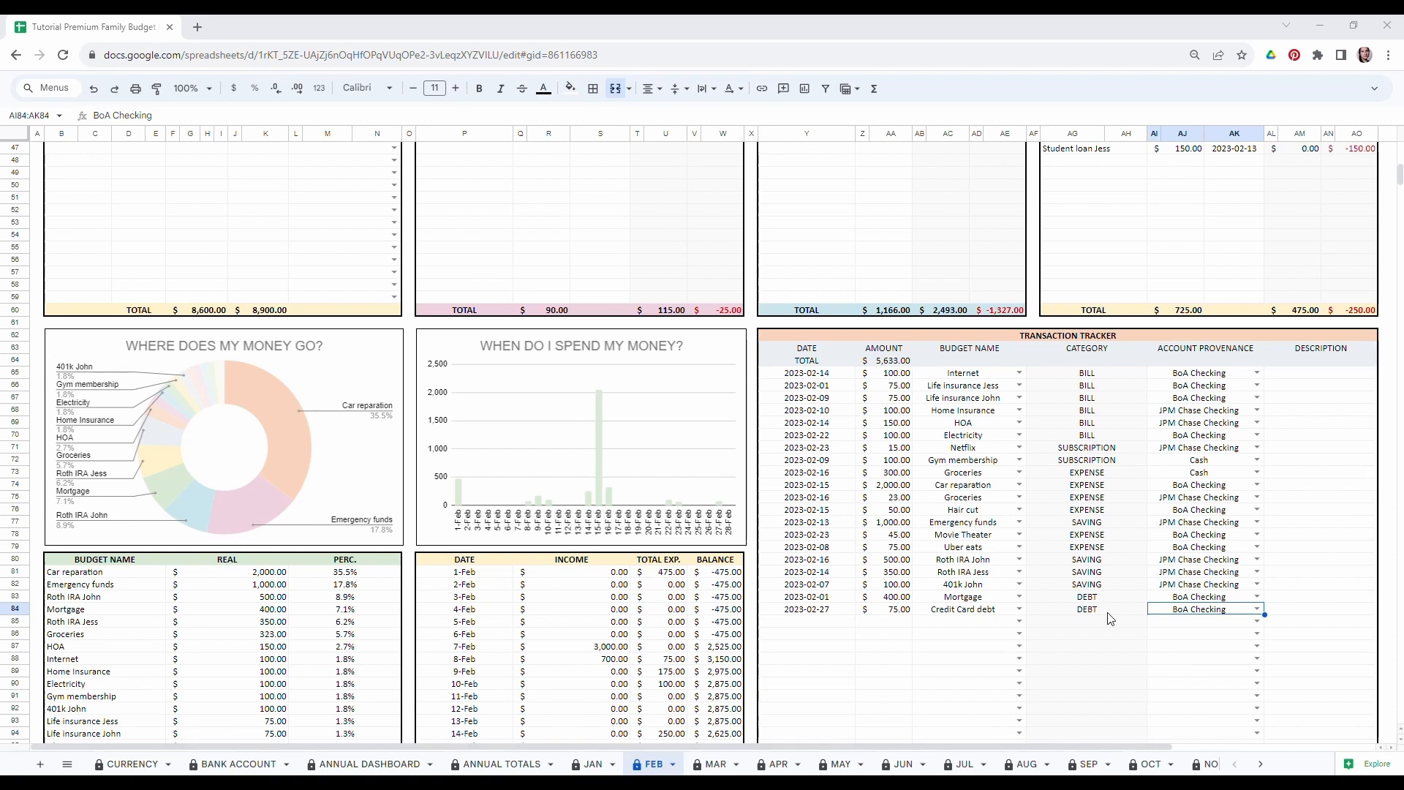
Review February's overview charts, budget summary, transaction tracker, and the spending and daily balance tables.
{"action": "scroll", "coordinate": [347, 493], "scroll_direction": "up", "scroll_amount": 5}
{"action": "scroll", "coordinate": [347, 493], "scroll_direction": "up", "scroll_amount": 4}
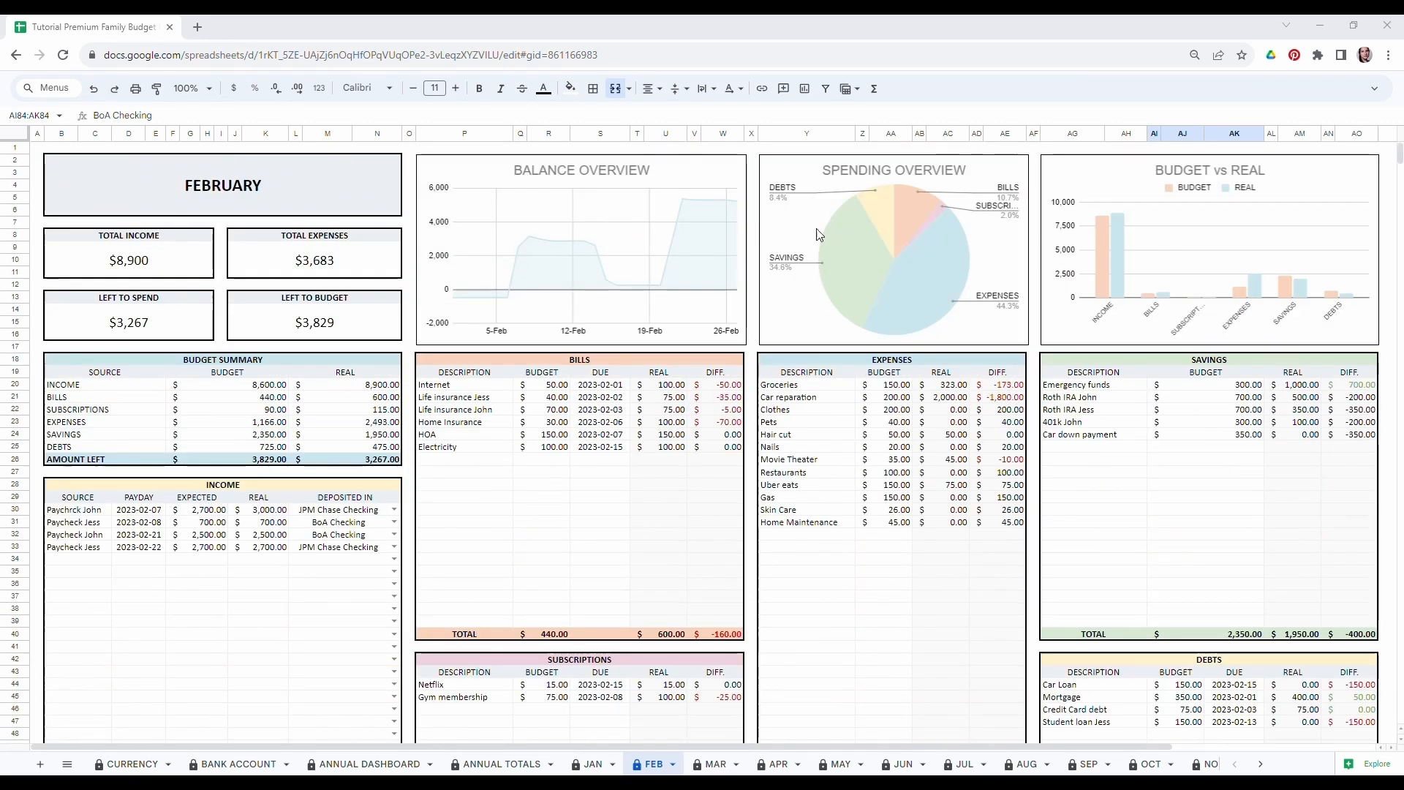
{"action": "scroll", "coordinate": [769, 407], "scroll_direction": "down", "scroll_amount": 10}
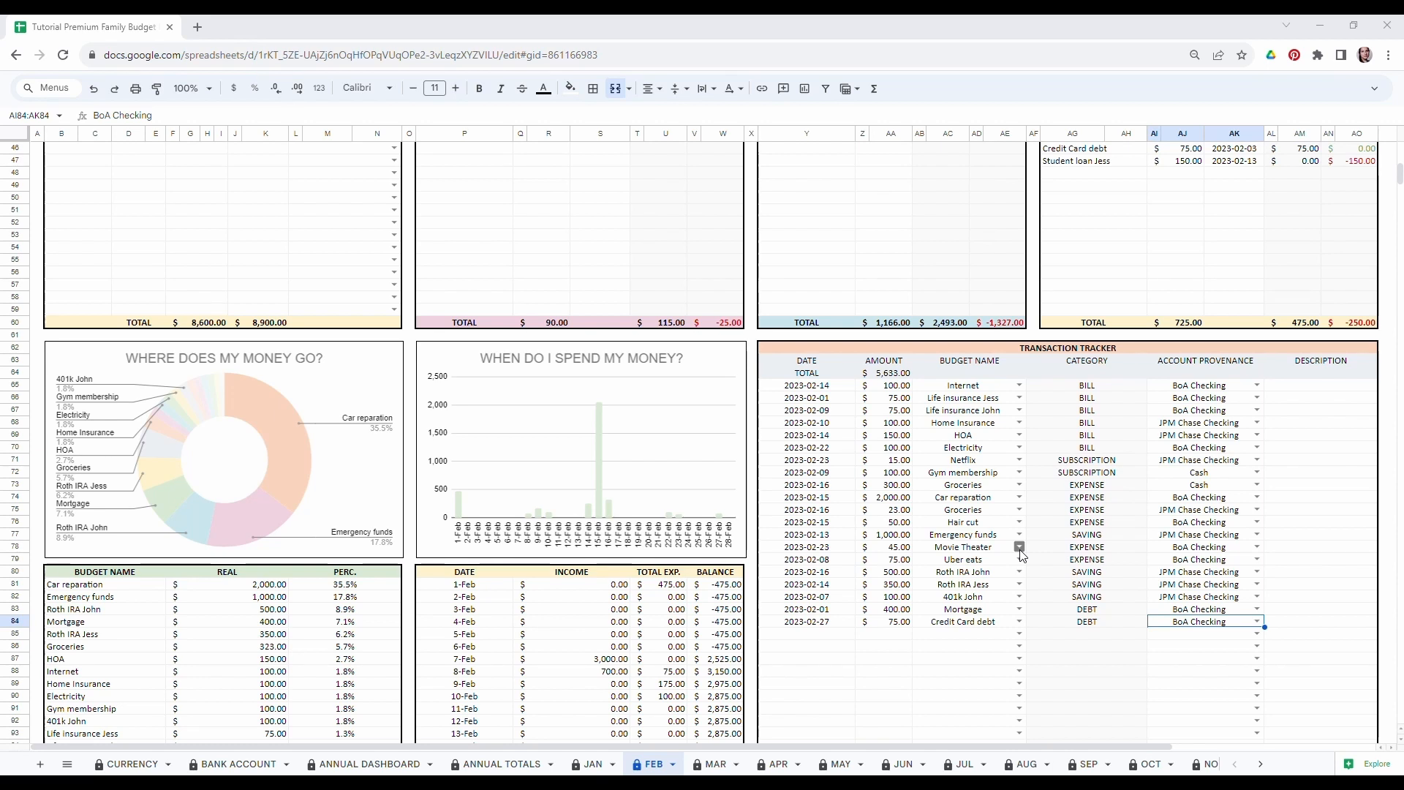
{"action": "scroll", "coordinate": [205, 607], "scroll_direction": "down", "scroll_amount": 5}
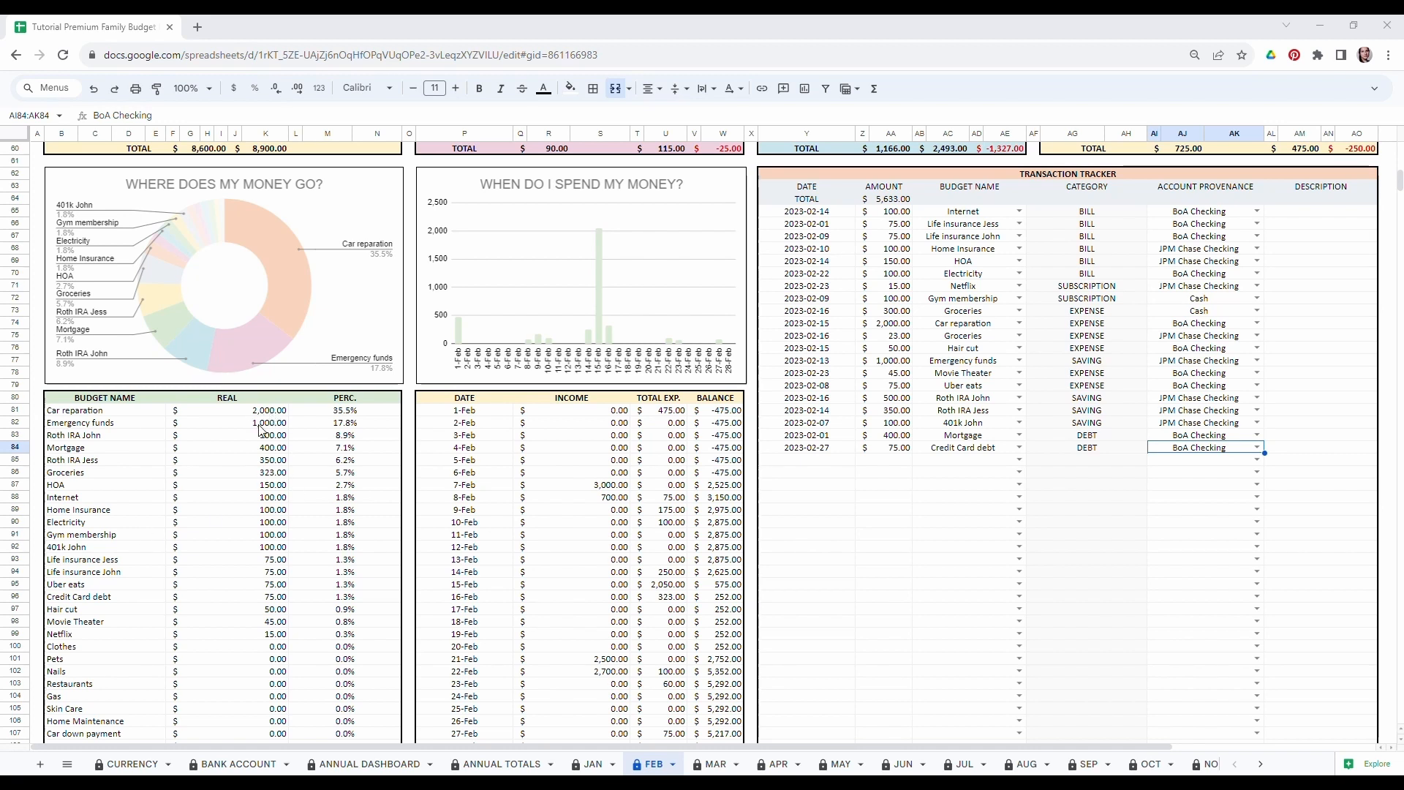
{"action": "scroll", "coordinate": [255, 448], "scroll_direction": "down", "scroll_amount": 3}
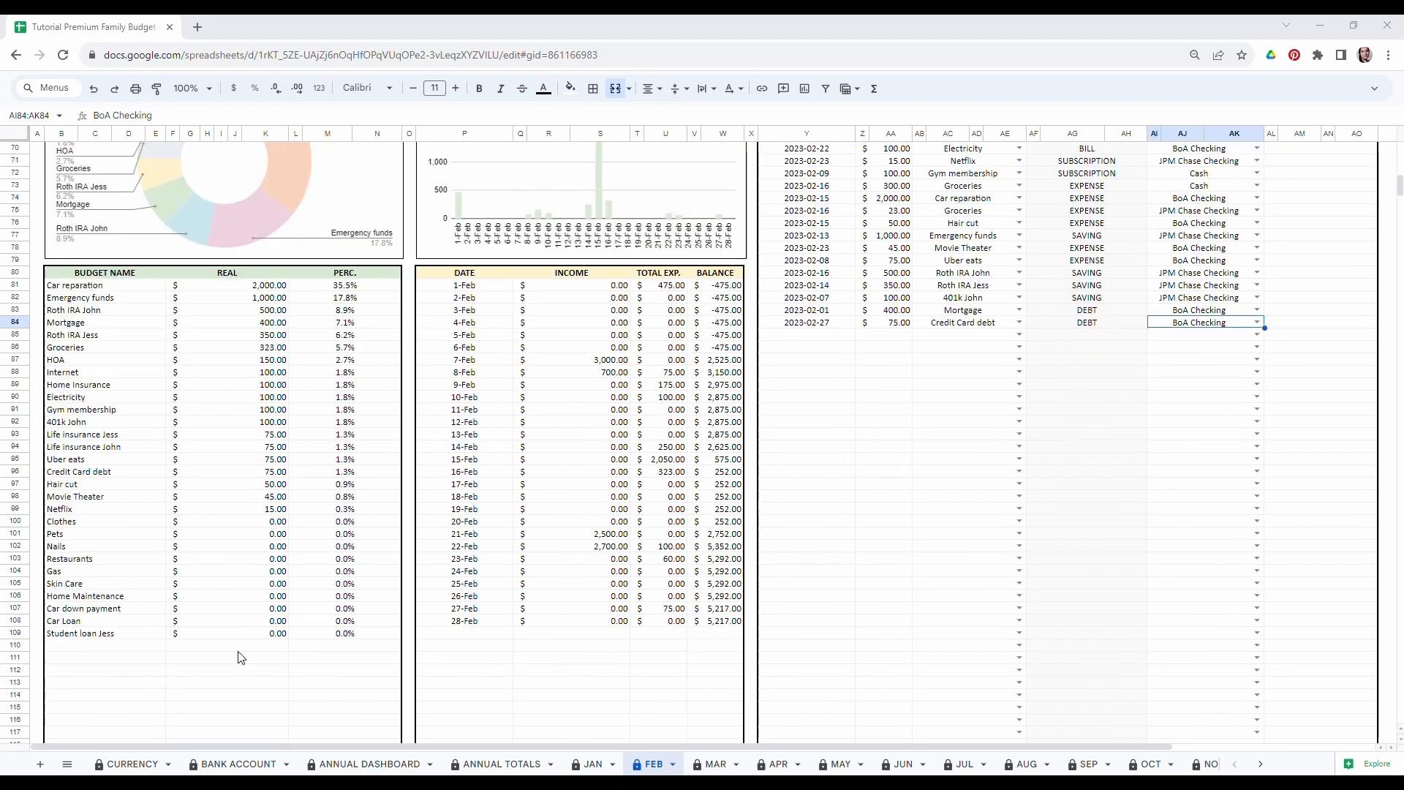
{"action": "scroll", "coordinate": [241, 658], "scroll_direction": "up", "scroll_amount": 2}
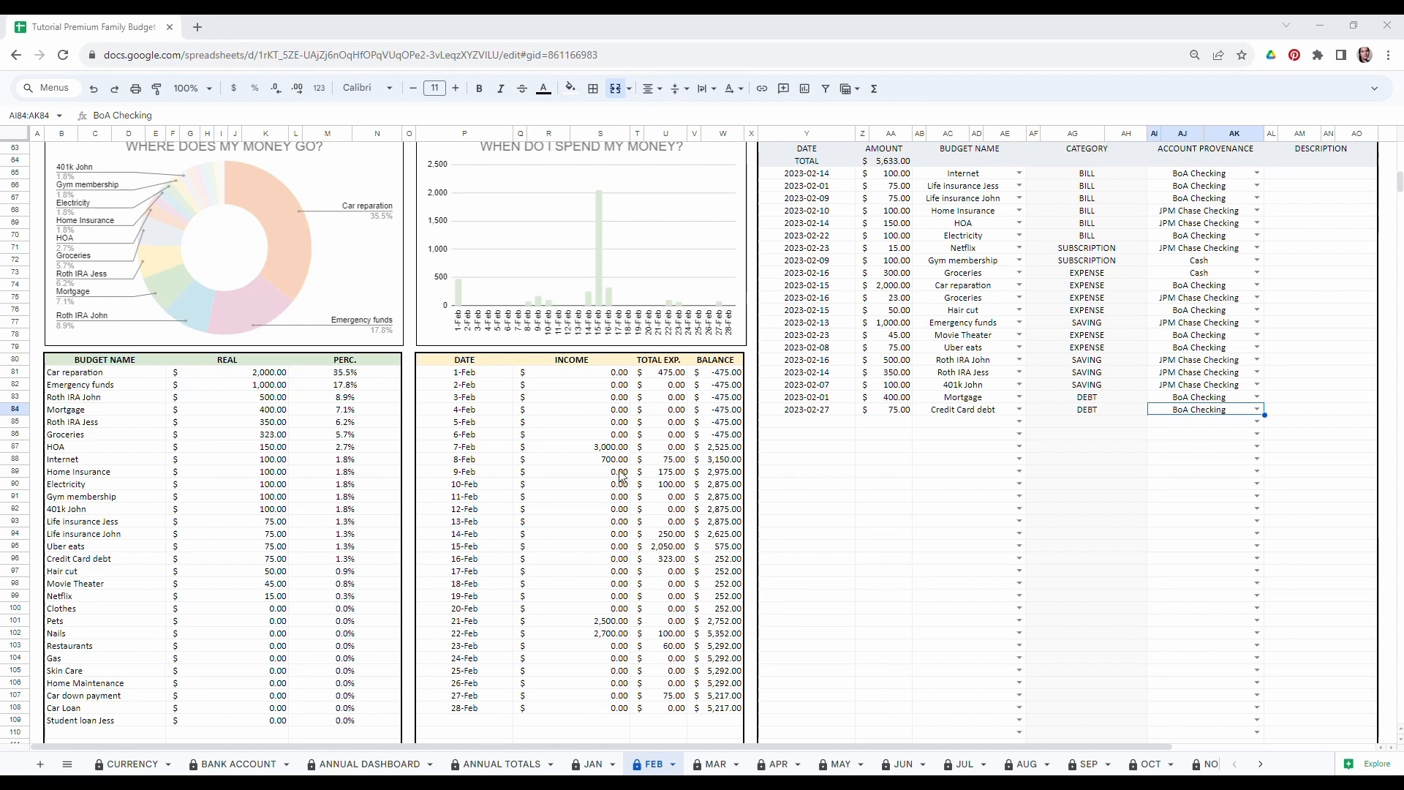
{"action": "scroll", "coordinate": [674, 305], "scroll_direction": "up", "scroll_amount": 2}
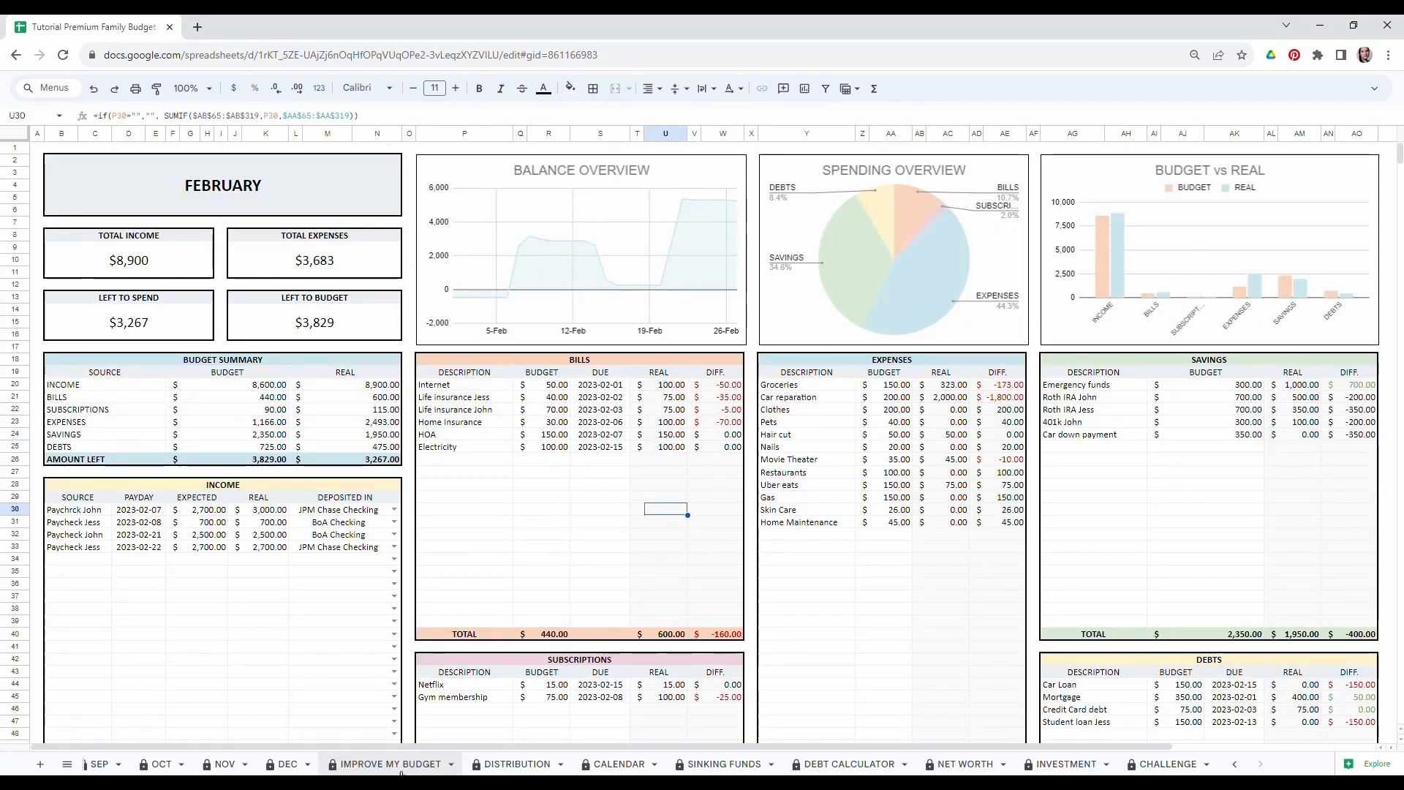
Open the IMPROVE MY BUDGET sheet and choose JANUARY as the month to improve.
{"action": "left_click", "coordinate": [398, 765]}
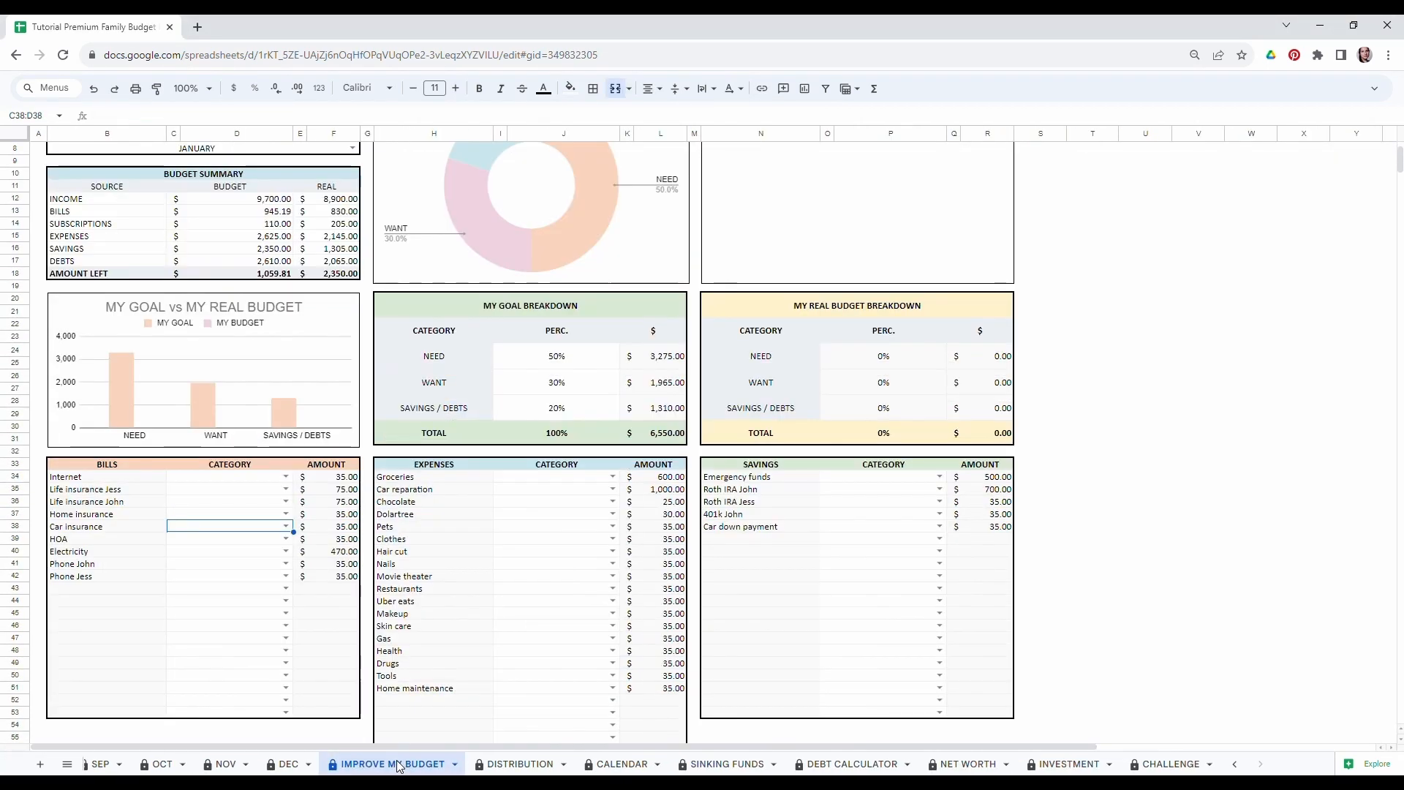
{"action": "scroll", "coordinate": [392, 395], "scroll_direction": "up", "scroll_amount": 3}
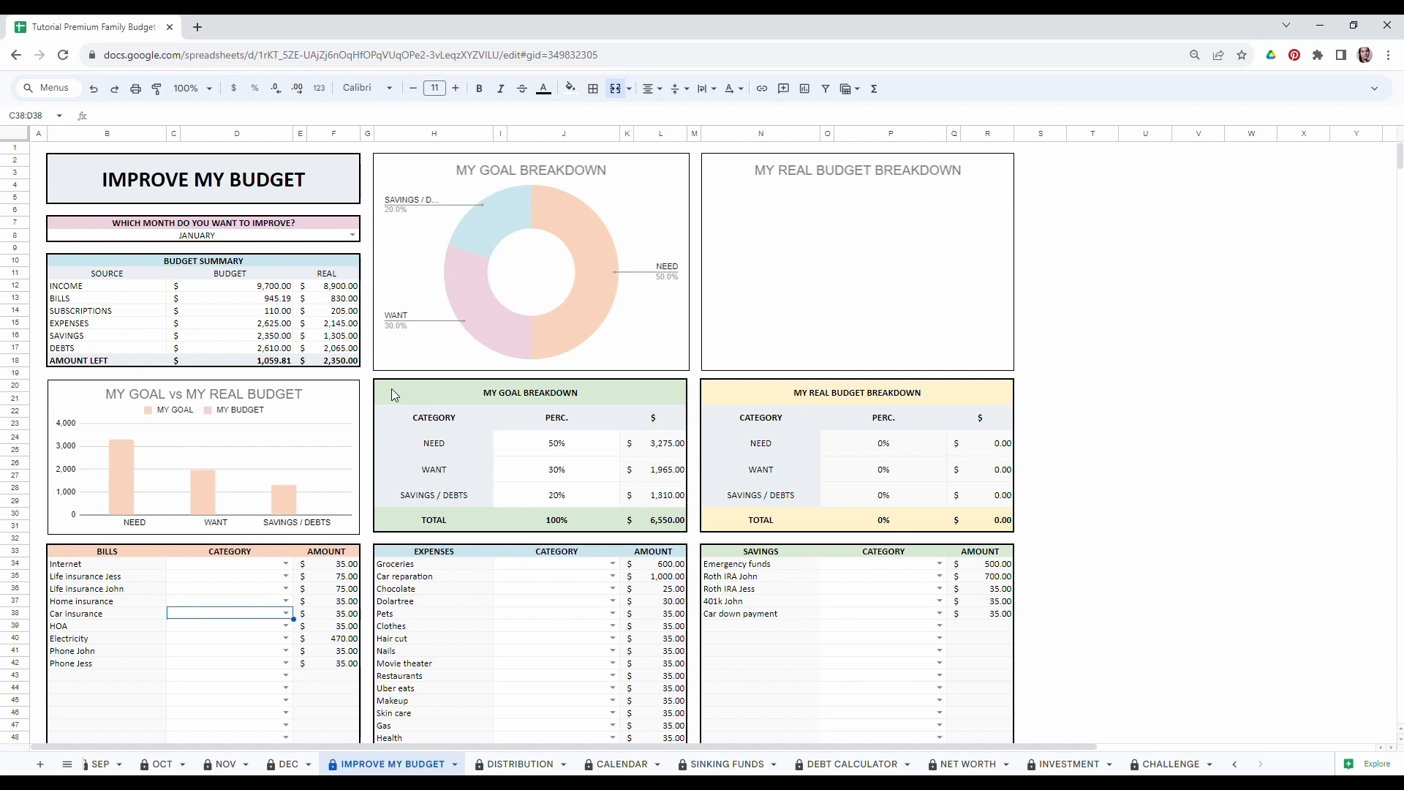
{"action": "left_click", "coordinate": [353, 236]}
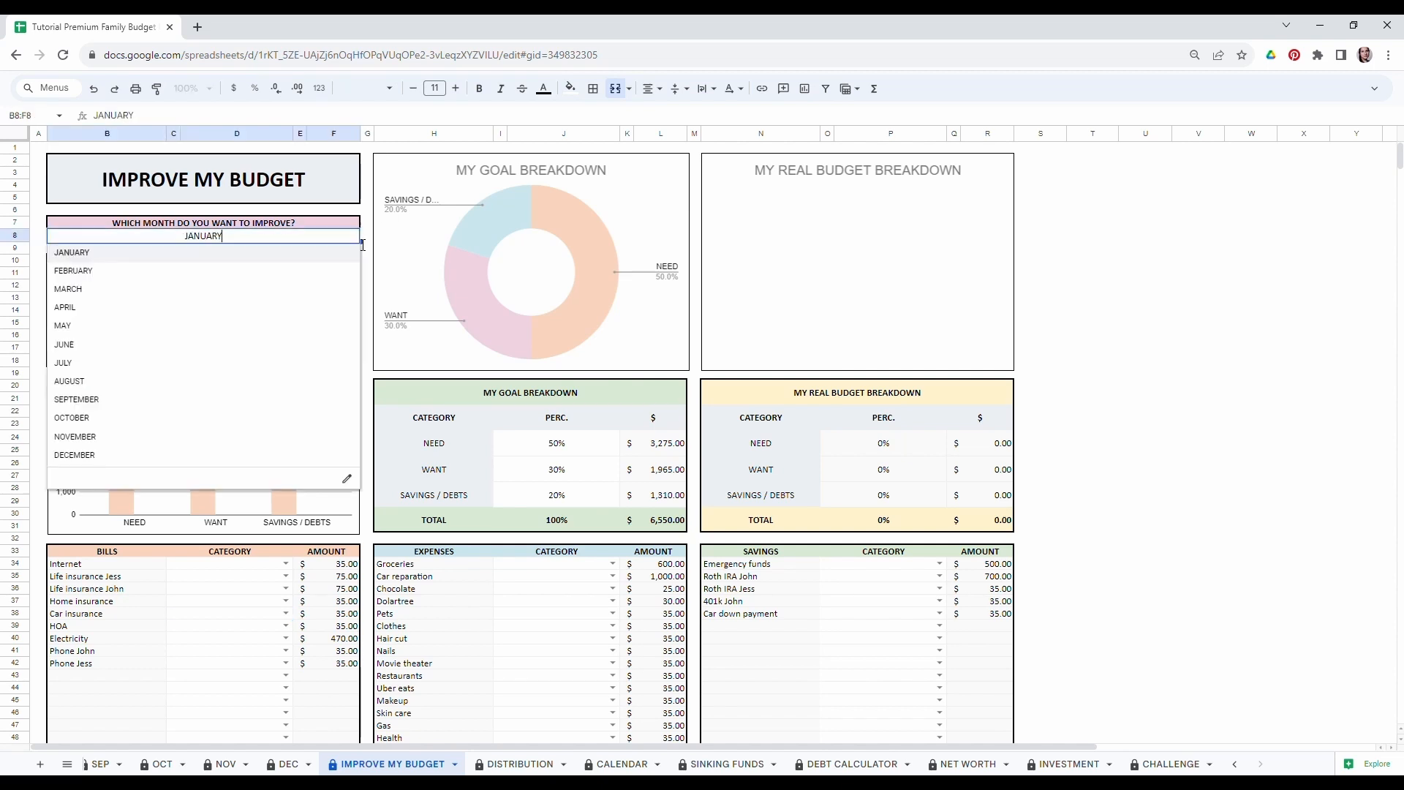
{"action": "left_click", "coordinate": [86, 259]}
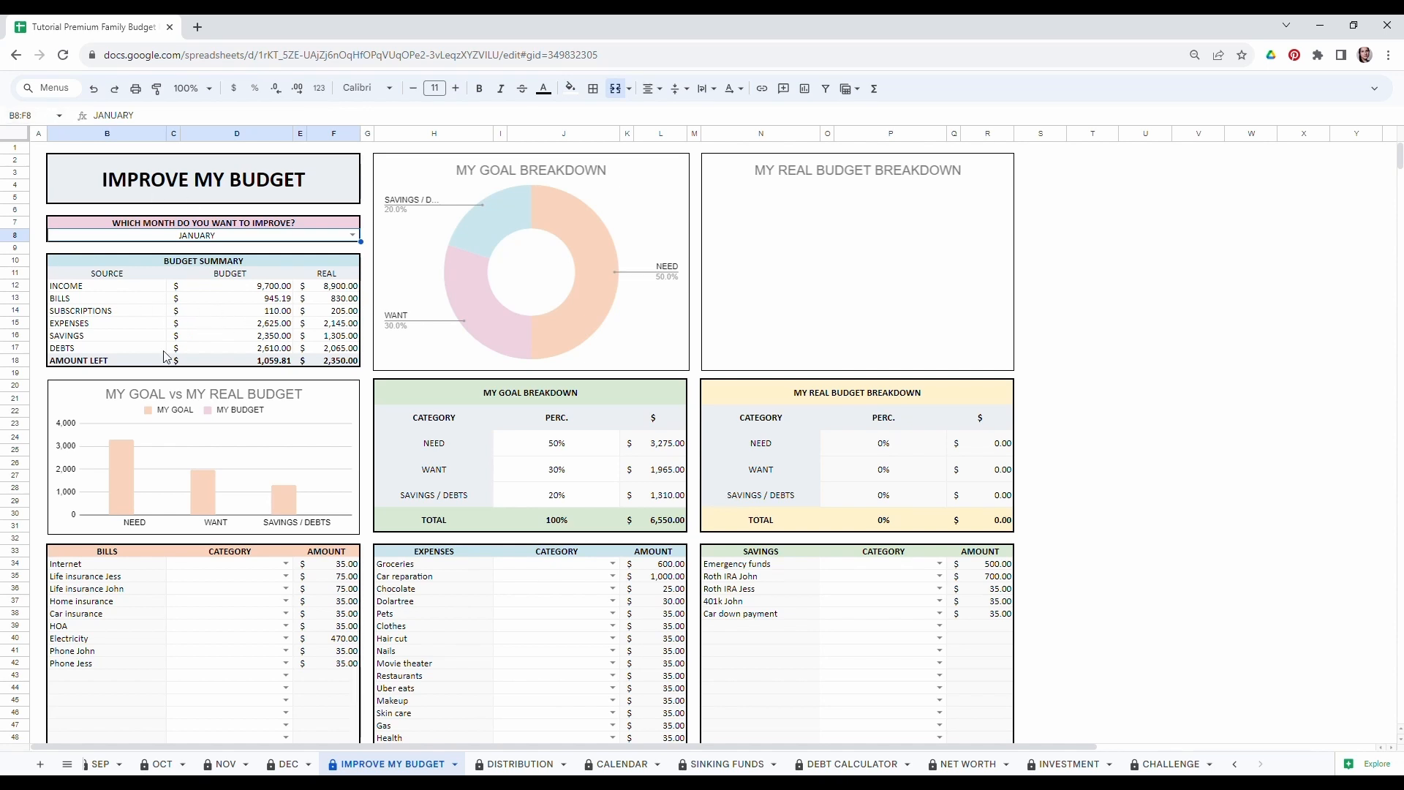
Examine the names and amounts in the bills, expenses, subscriptions, savings and debts tables against the goal breakdown.
{"action": "scroll", "coordinate": [410, 545], "scroll_direction": "down", "scroll_amount": 5}
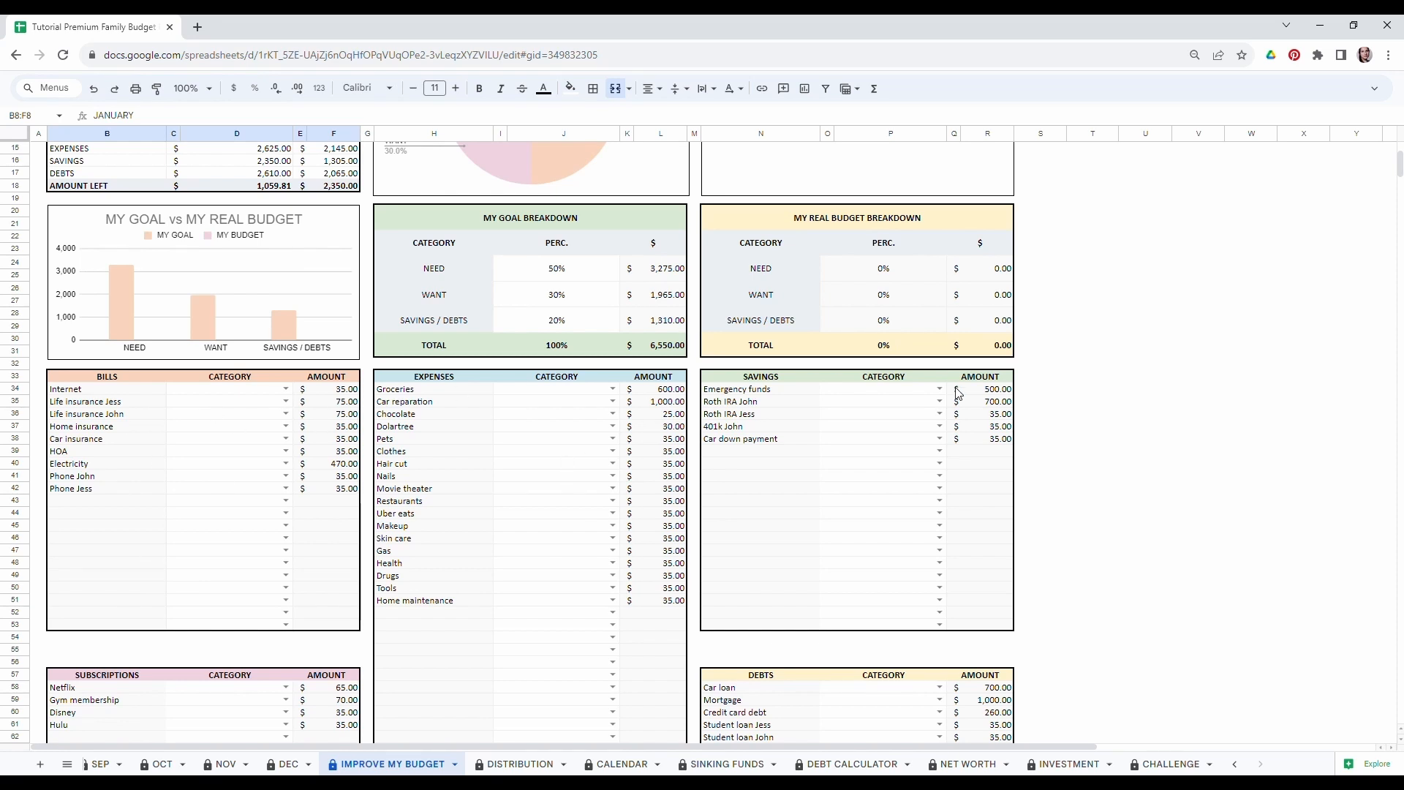
{"action": "scroll", "coordinate": [137, 591], "scroll_direction": "down", "scroll_amount": 5}
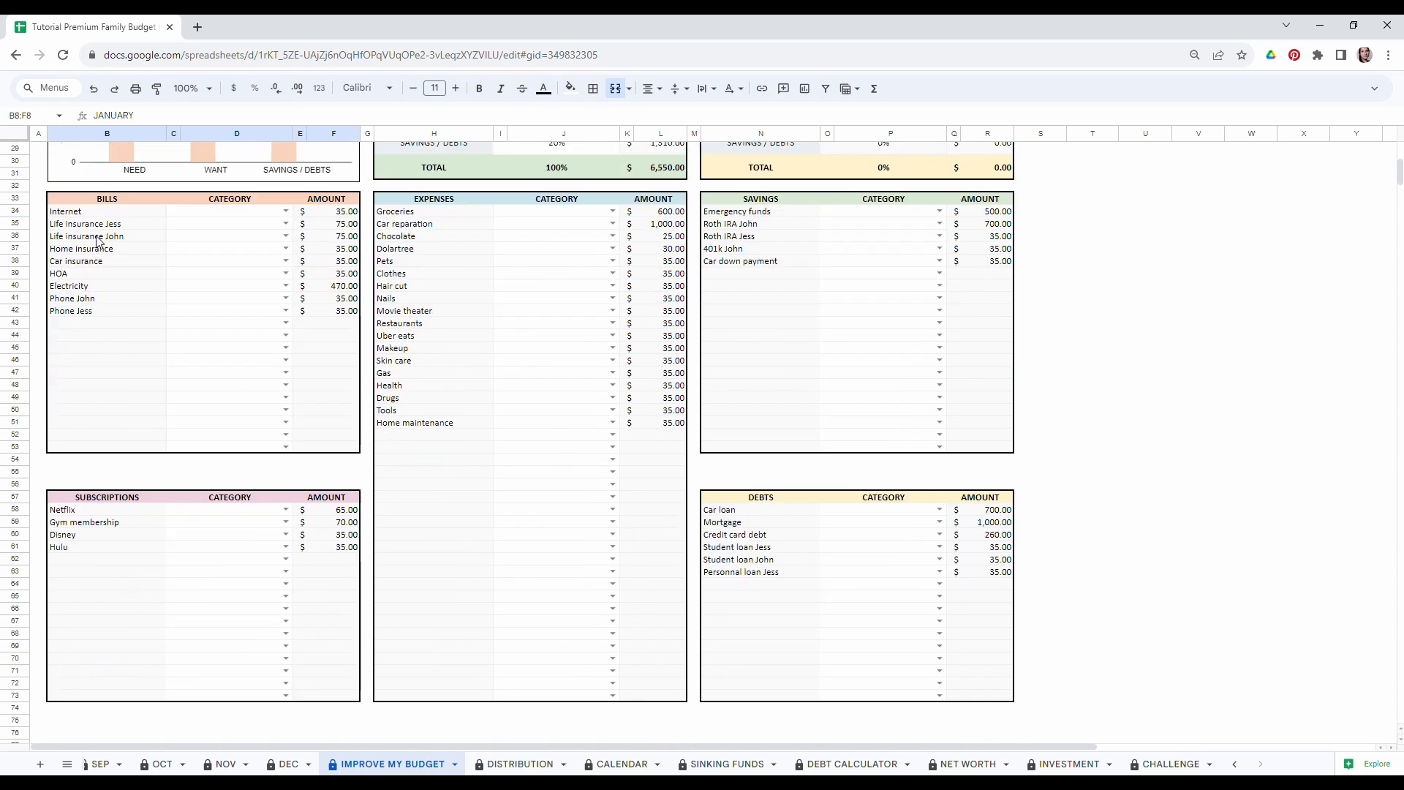
{"action": "left_click_drag", "start_coordinate": [99, 211], "coordinate": [97, 382]}
{"action": "left_click_drag", "start_coordinate": [410, 212], "coordinate": [432, 474]}
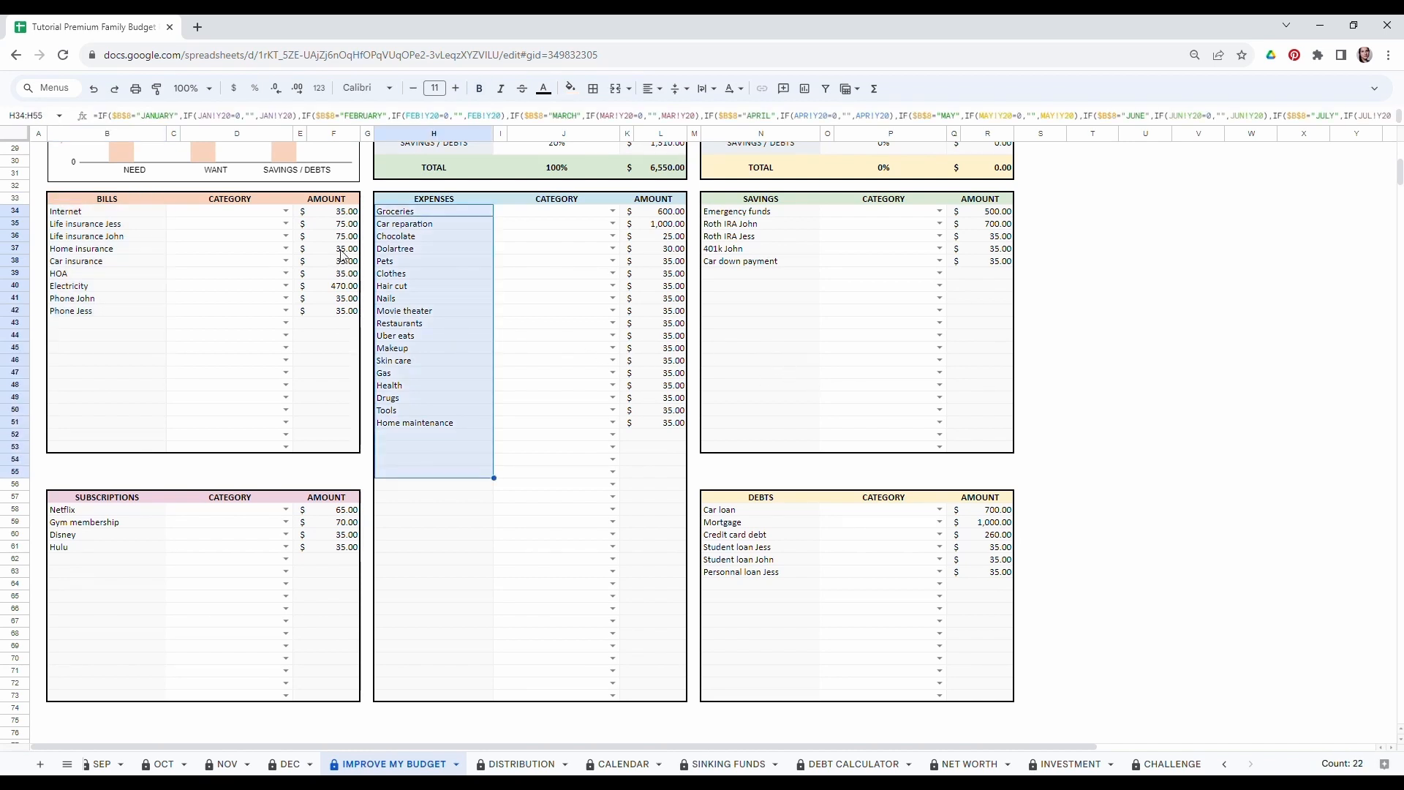
{"action": "left_click_drag", "start_coordinate": [342, 255], "coordinate": [343, 351]}
{"action": "scroll", "coordinate": [444, 508], "scroll_direction": "up", "scroll_amount": 9}
{"action": "scroll", "coordinate": [445, 508], "scroll_direction": "down", "scroll_amount": 4}
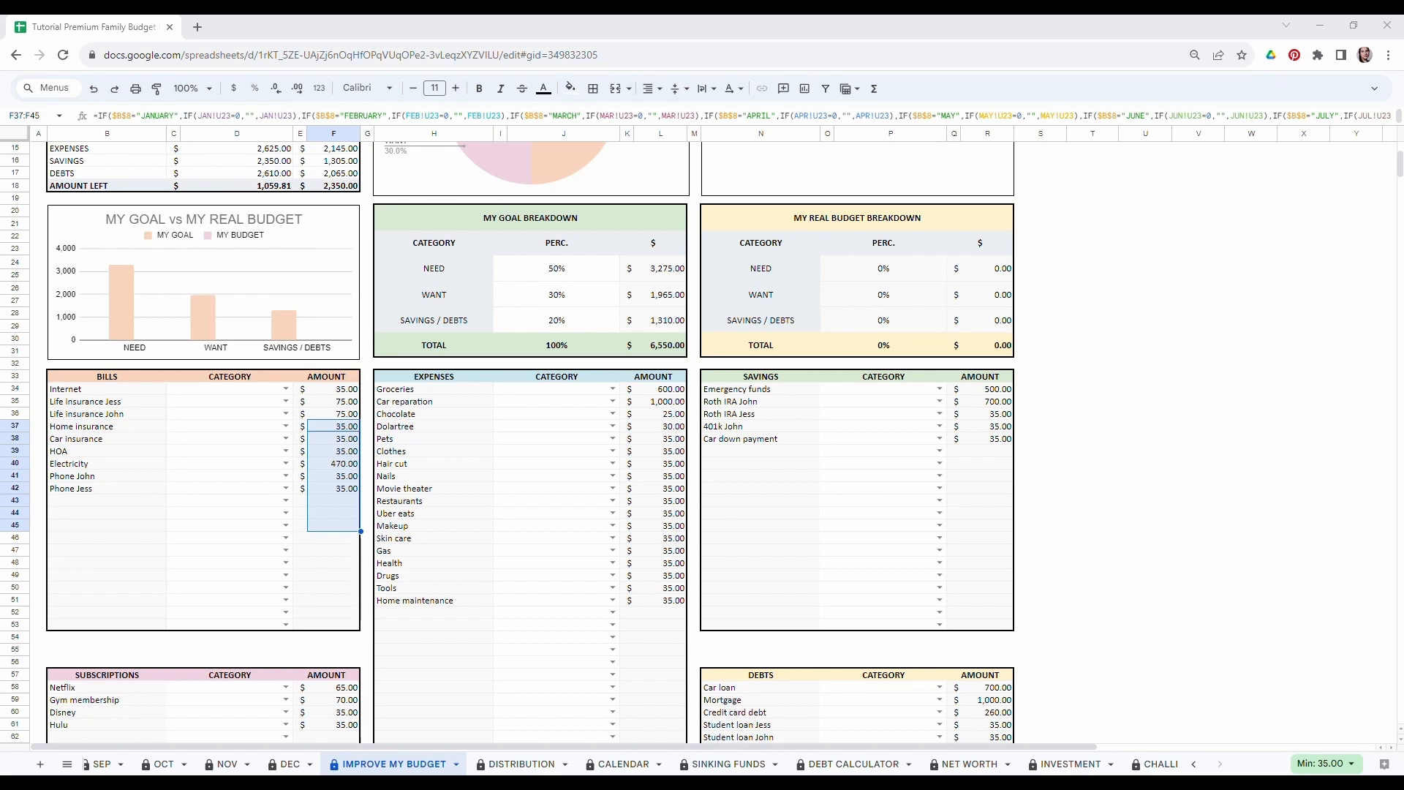
{"action": "scroll", "coordinate": [326, 501], "scroll_direction": "up", "scroll_amount": 2}
Set the category to NEED for the Internet bill and both life insurance bills.
{"action": "left_click", "coordinate": [253, 490]}
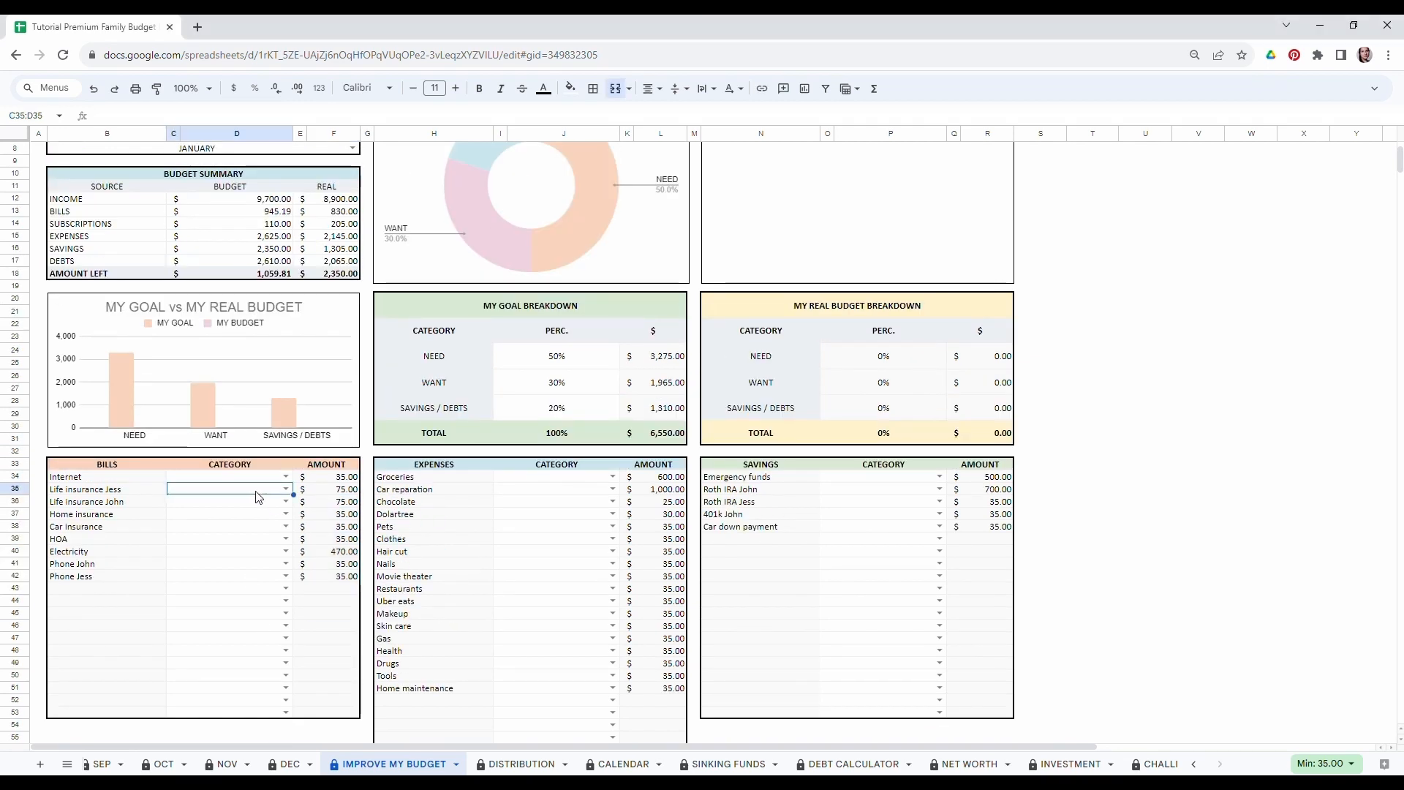
{"action": "scroll", "coordinate": [248, 505], "scroll_direction": "down", "scroll_amount": 1}
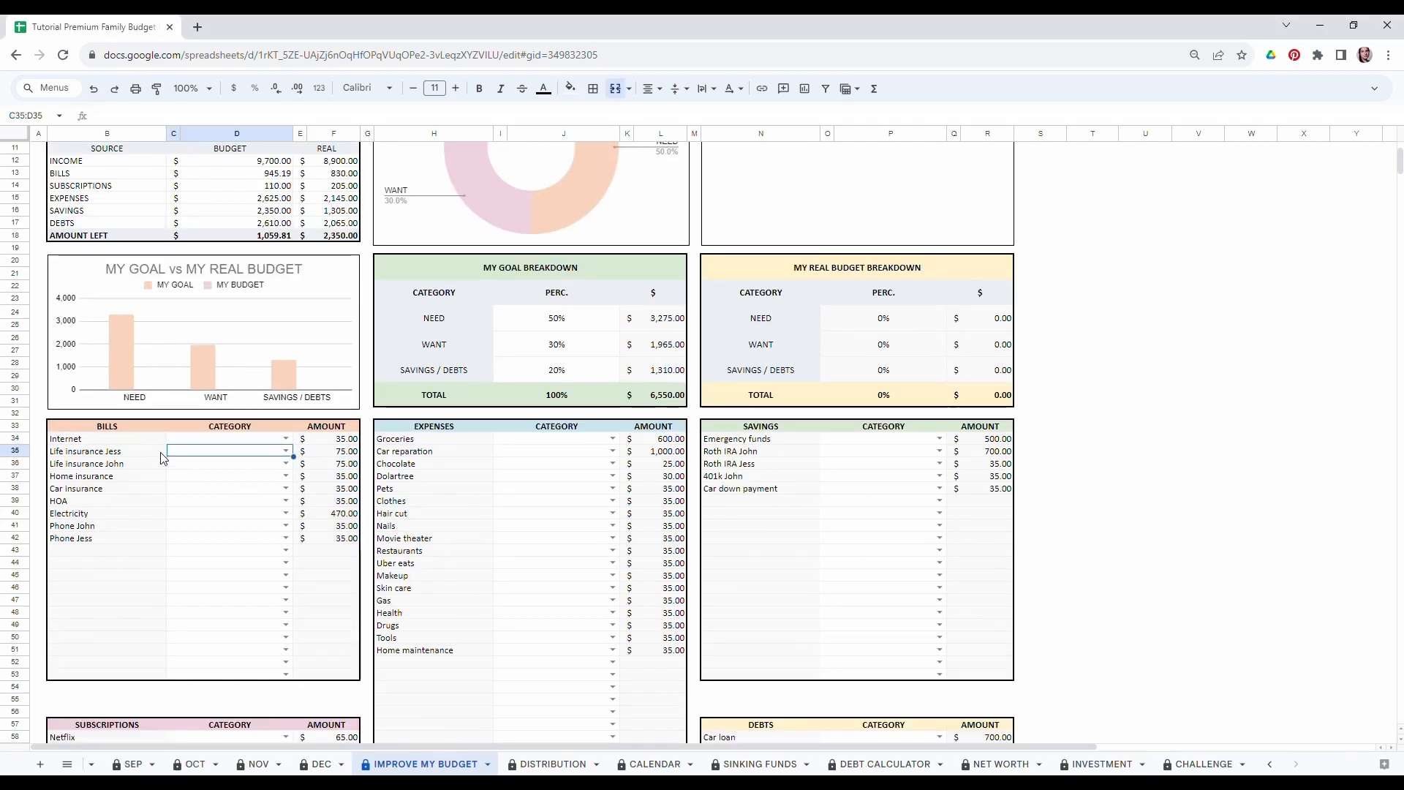
{"action": "left_click", "coordinate": [286, 439]}
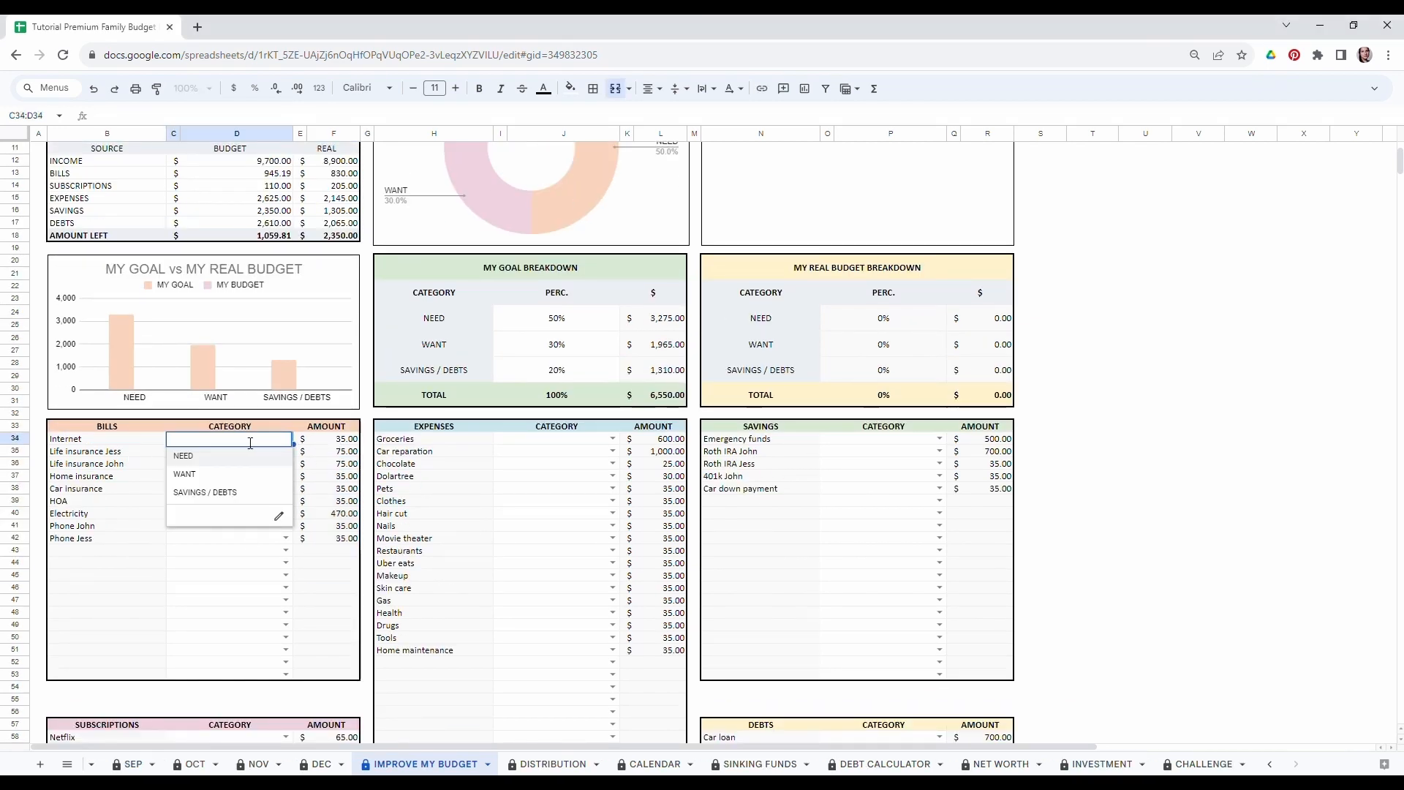
{"action": "left_click", "coordinate": [192, 455]}
{"action": "left_click", "coordinate": [286, 451]}
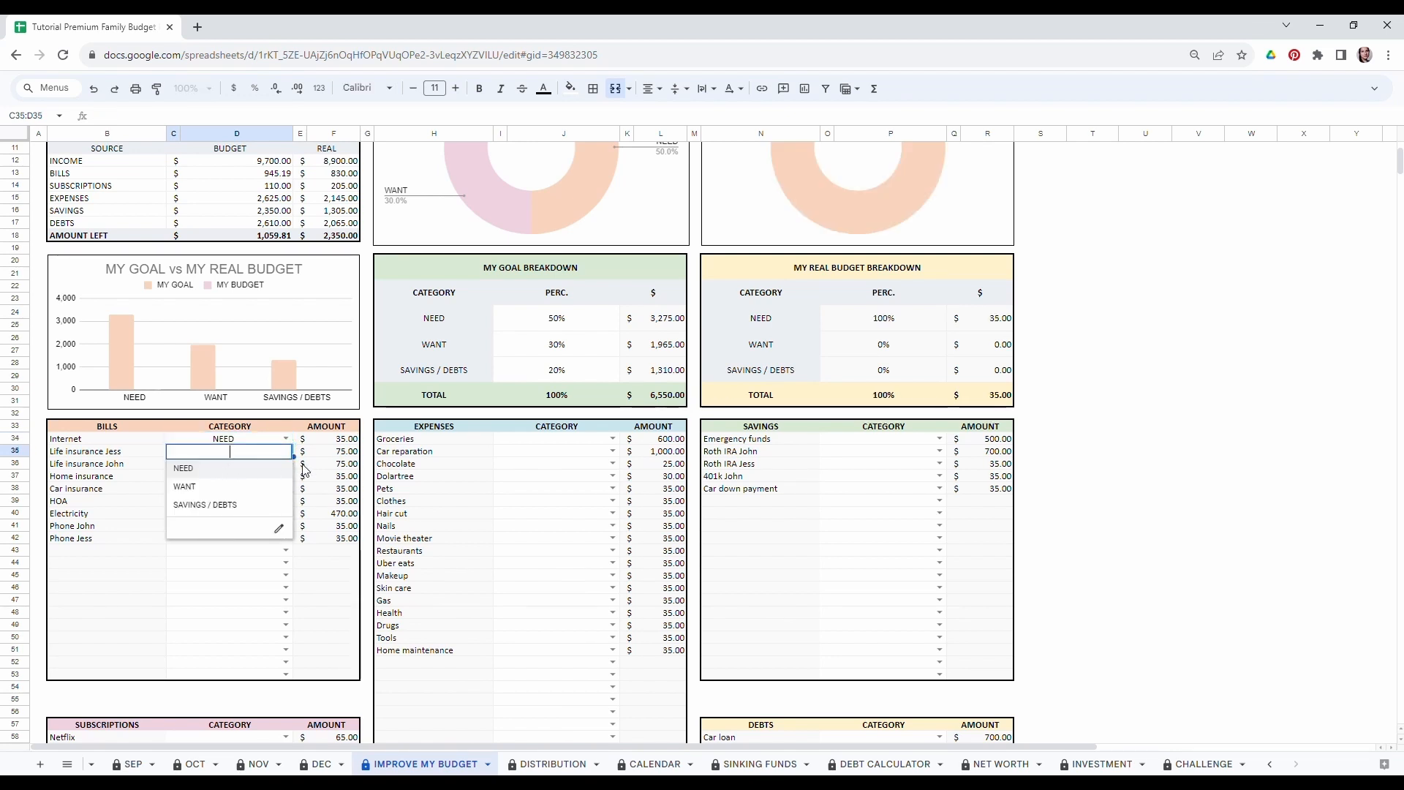
{"action": "left_click", "coordinate": [219, 469]}
{"action": "left_click", "coordinate": [286, 464]}
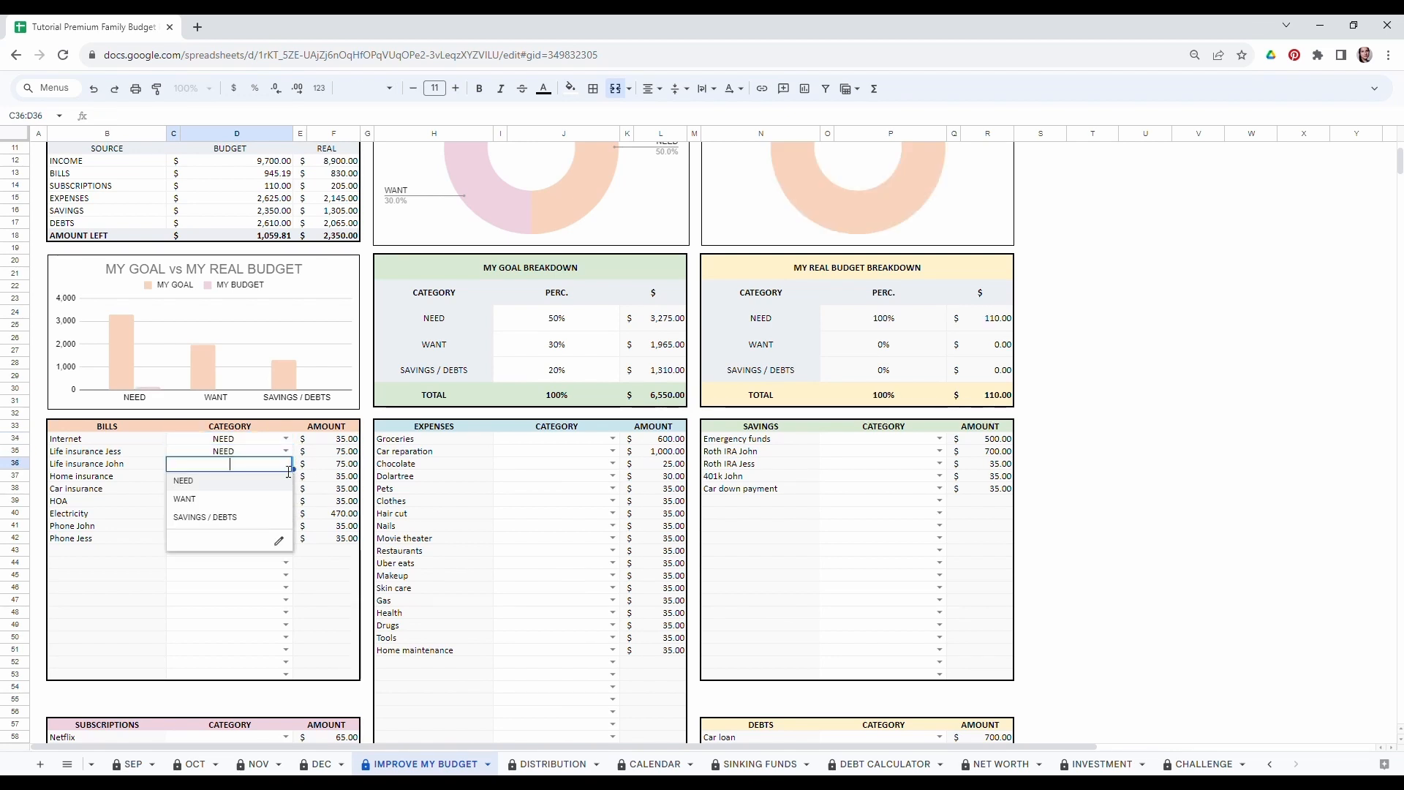
{"action": "left_click", "coordinate": [208, 483]}
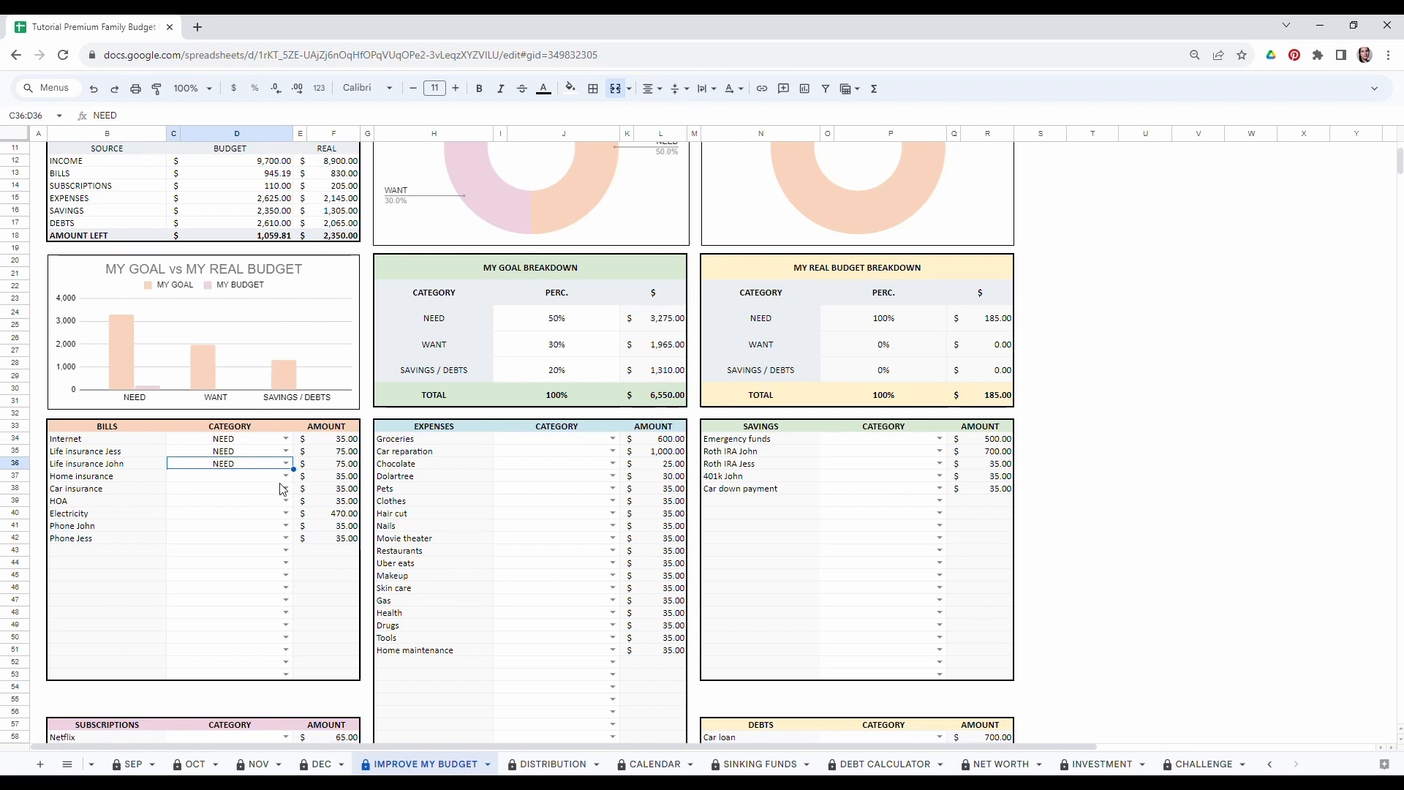
Set the category to NEED for the Home insurance, Car insurance and HOA bills.
{"action": "left_click", "coordinate": [286, 477]}
{"action": "left_click", "coordinate": [224, 503]}
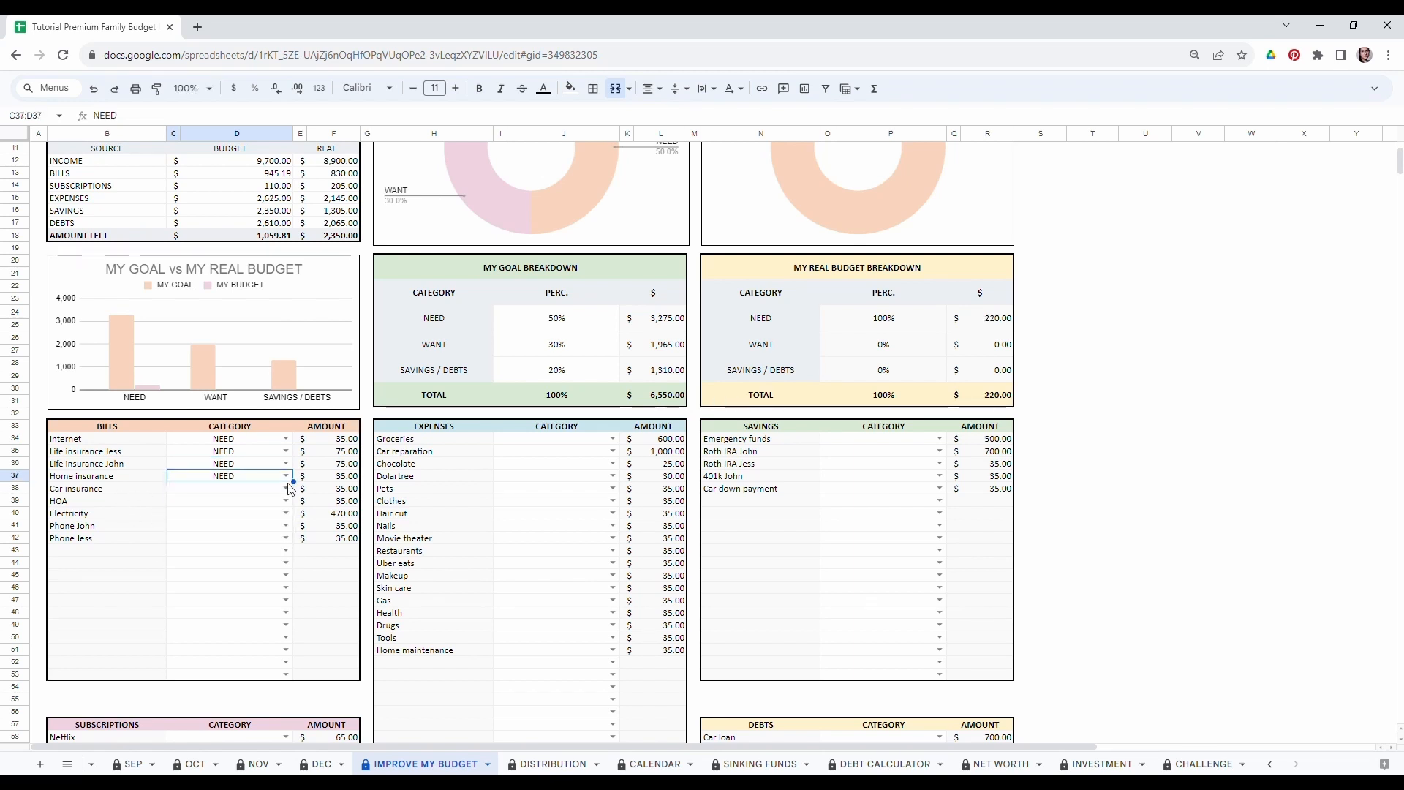
{"action": "left_click", "coordinate": [286, 489]}
{"action": "left_click", "coordinate": [223, 506]}
{"action": "left_click", "coordinate": [286, 501]}
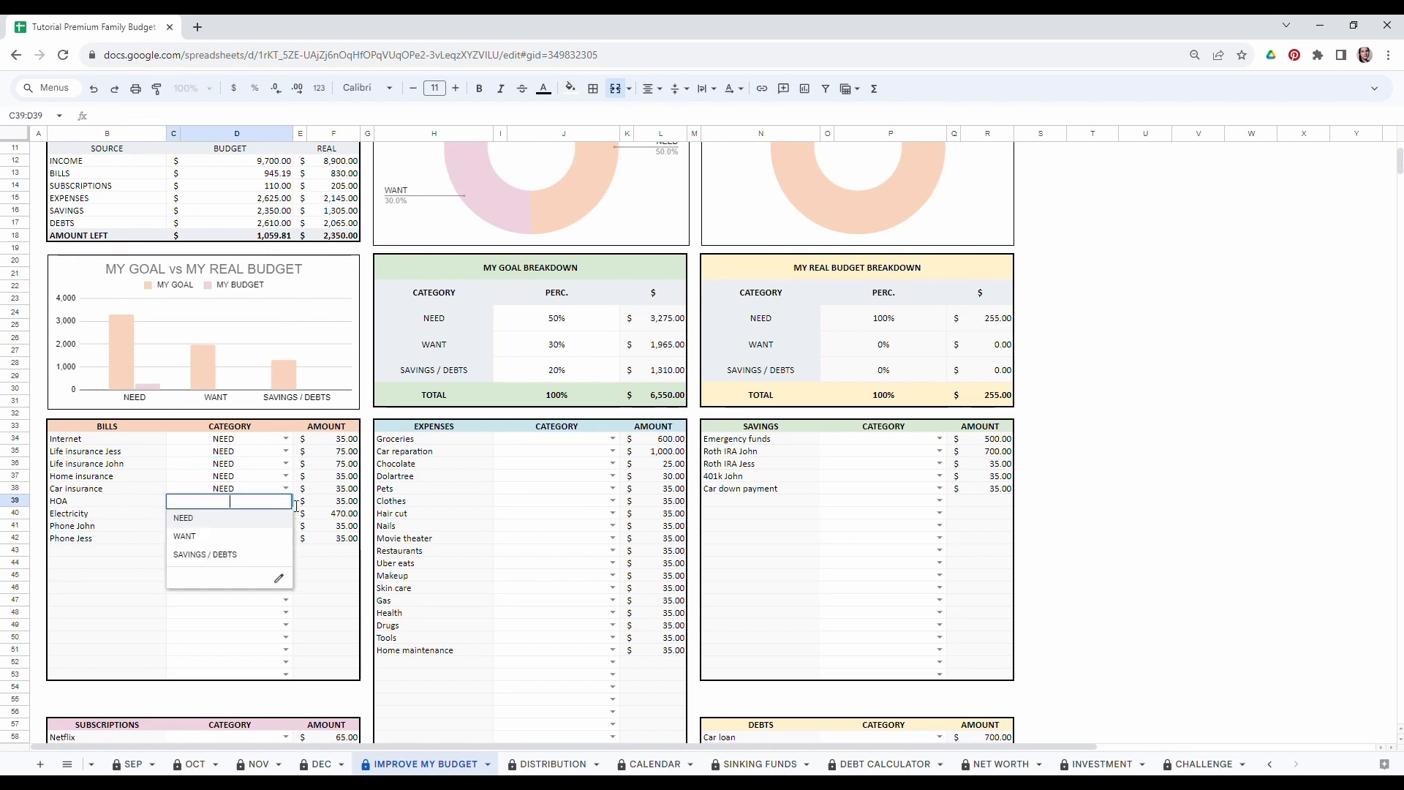
{"action": "left_click", "coordinate": [227, 519]}
Set the category to NEED for the Electricity bill and both phone bills.
{"action": "left_click", "coordinate": [286, 514]}
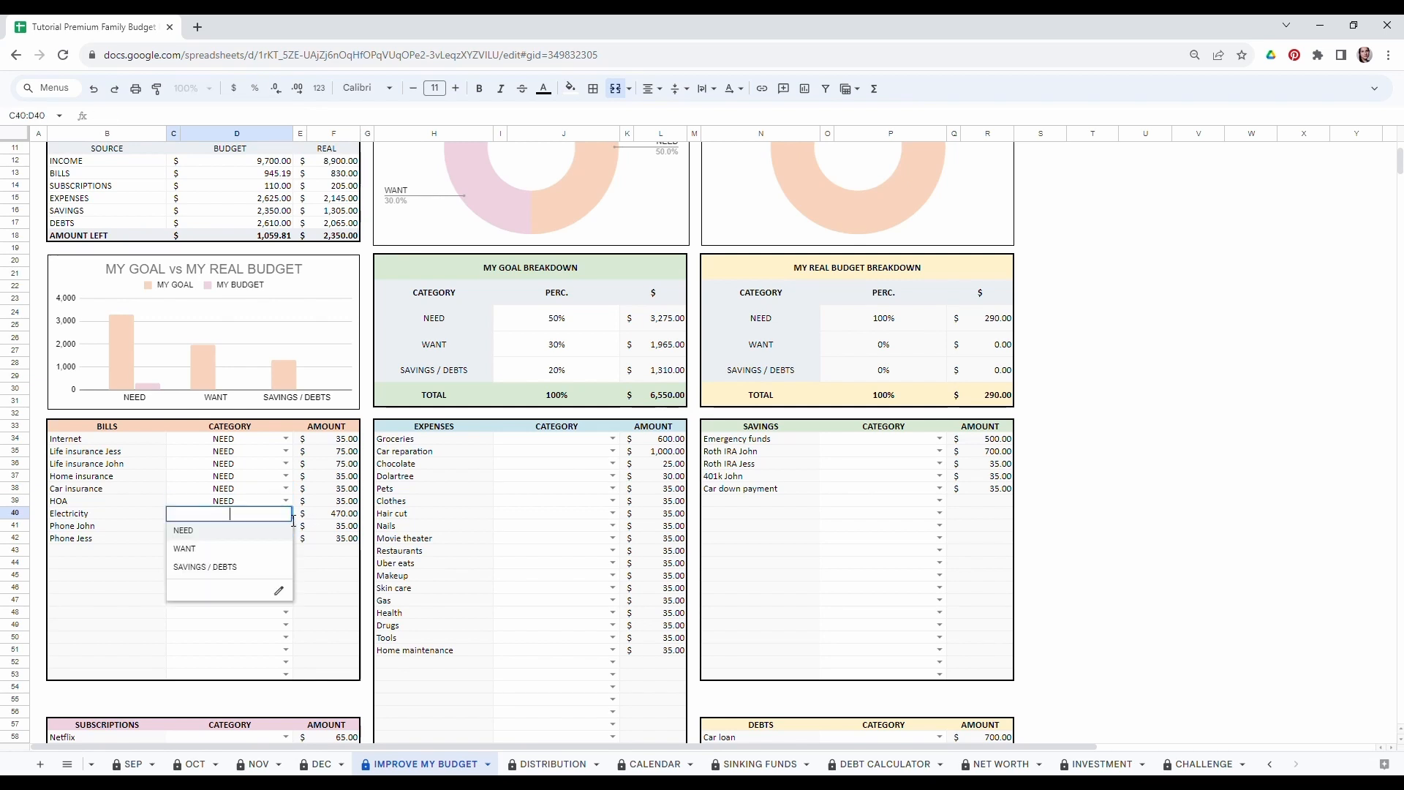
{"action": "left_click", "coordinate": [183, 533]}
{"action": "left_click", "coordinate": [286, 526]}
{"action": "left_click", "coordinate": [258, 550]}
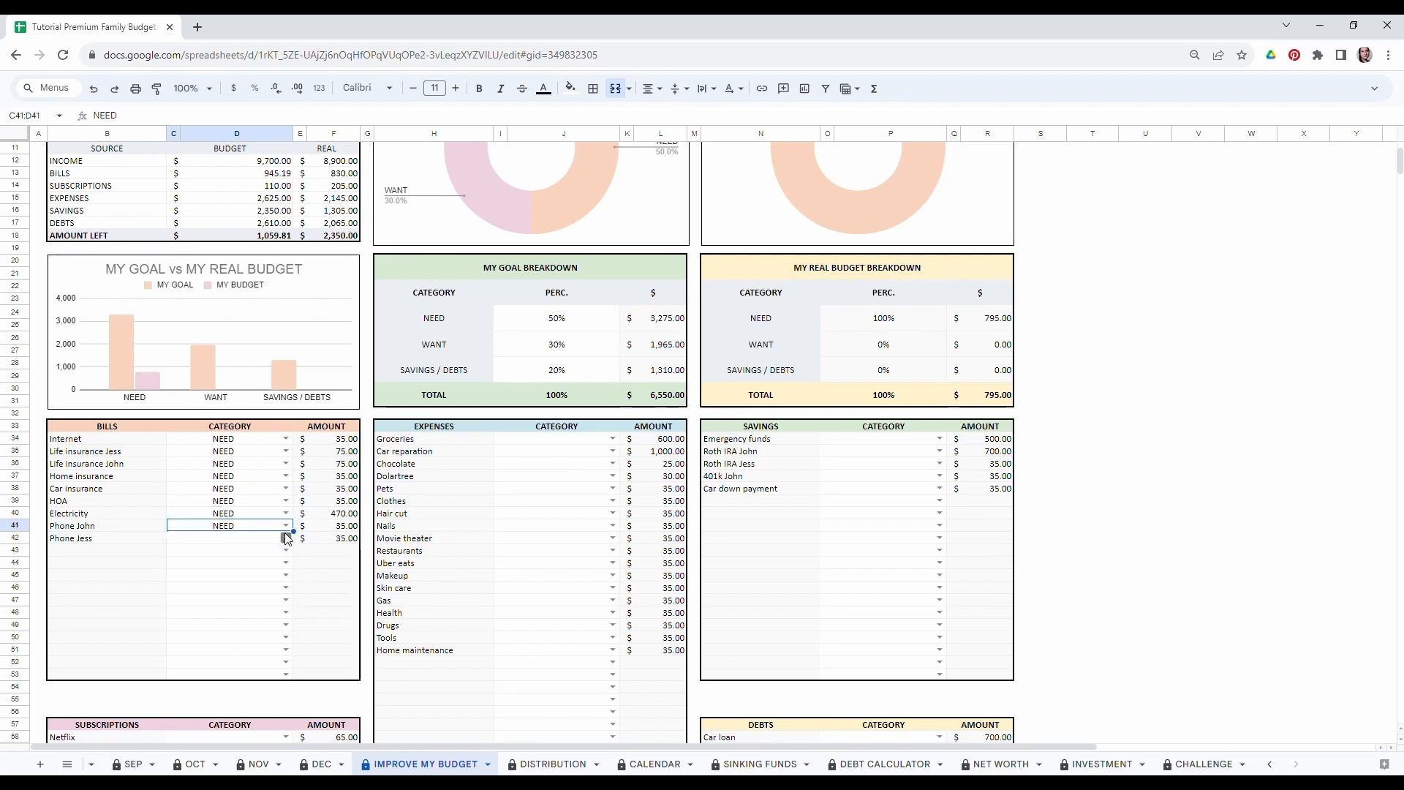
{"action": "left_click", "coordinate": [286, 538]}
{"action": "left_click", "coordinate": [242, 557]}
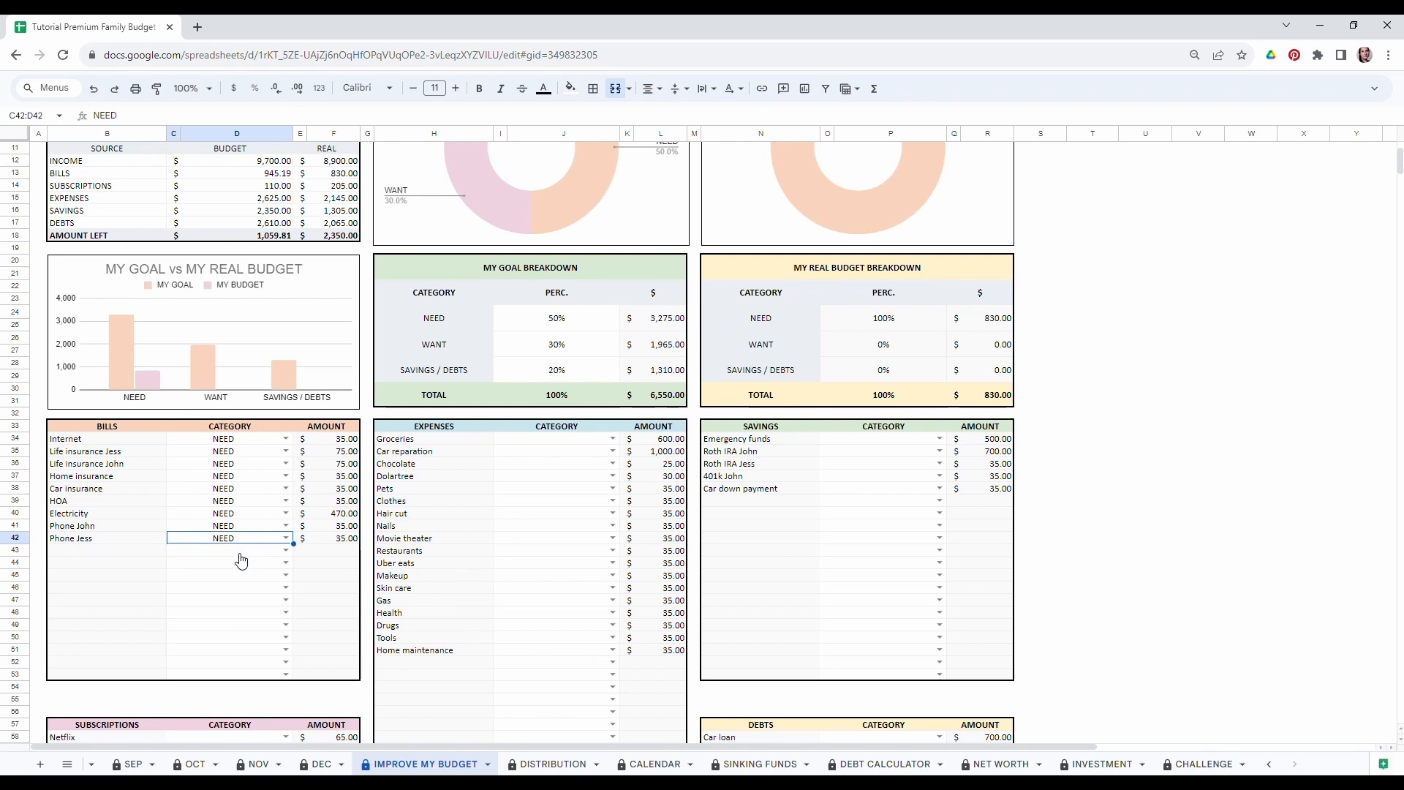
Set the category to NEED for the Groceries and Car reparation expenses.
{"action": "scroll", "coordinate": [235, 560], "scroll_direction": "down", "scroll_amount": 3}
{"action": "left_click", "coordinate": [227, 498]}
{"action": "left_click", "coordinate": [530, 357]}
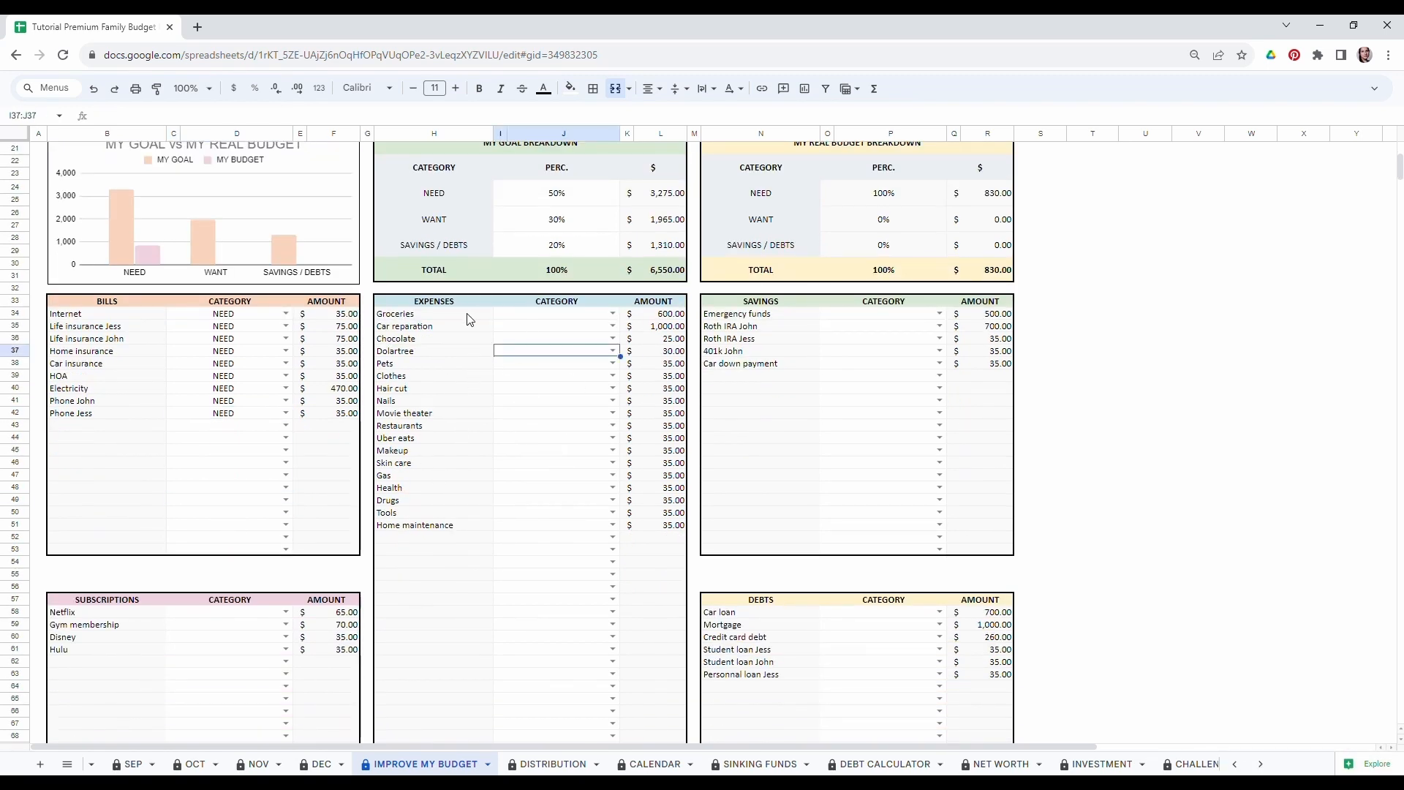
{"action": "left_click", "coordinate": [613, 314]}
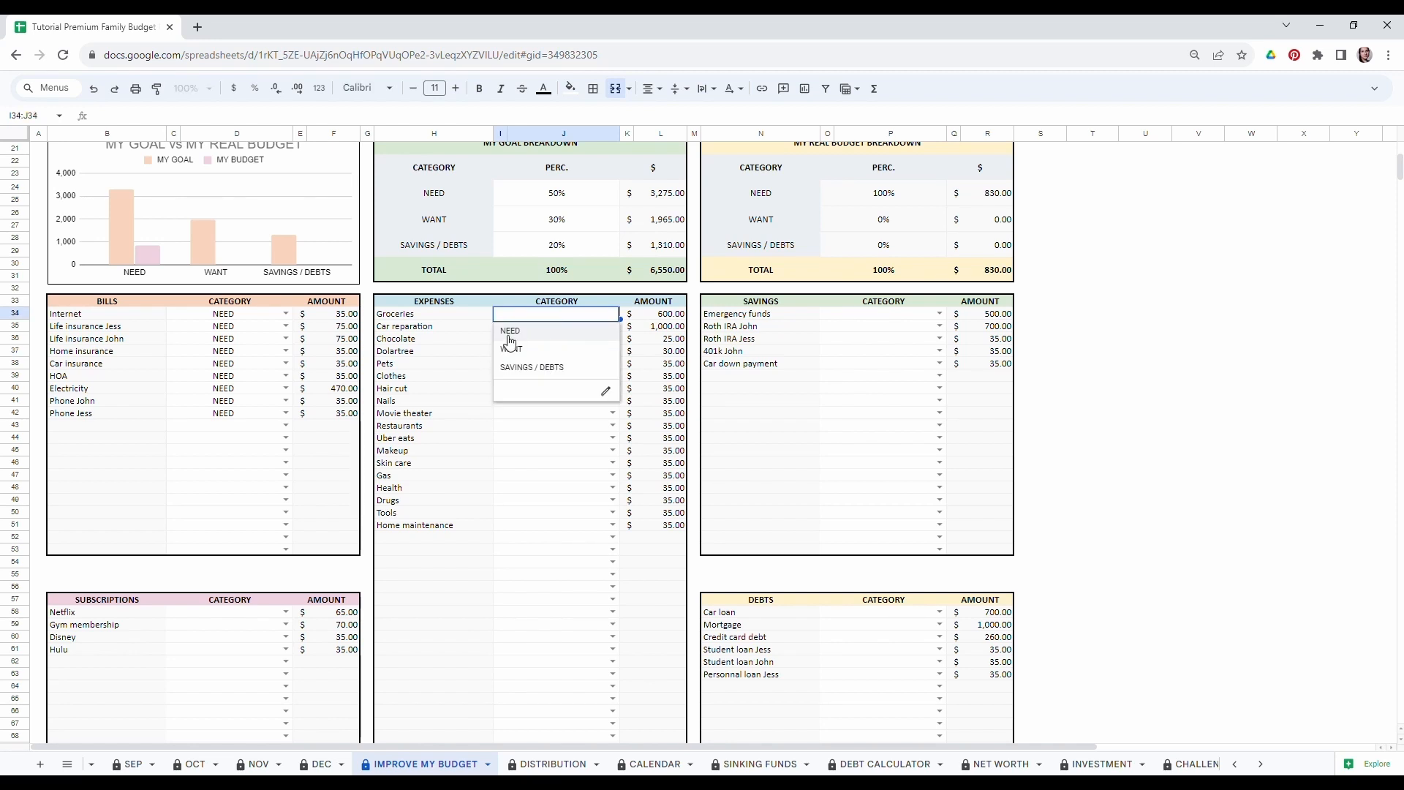
{"action": "left_click", "coordinate": [512, 331]}
{"action": "left_click", "coordinate": [612, 326]}
{"action": "left_click", "coordinate": [519, 354]}
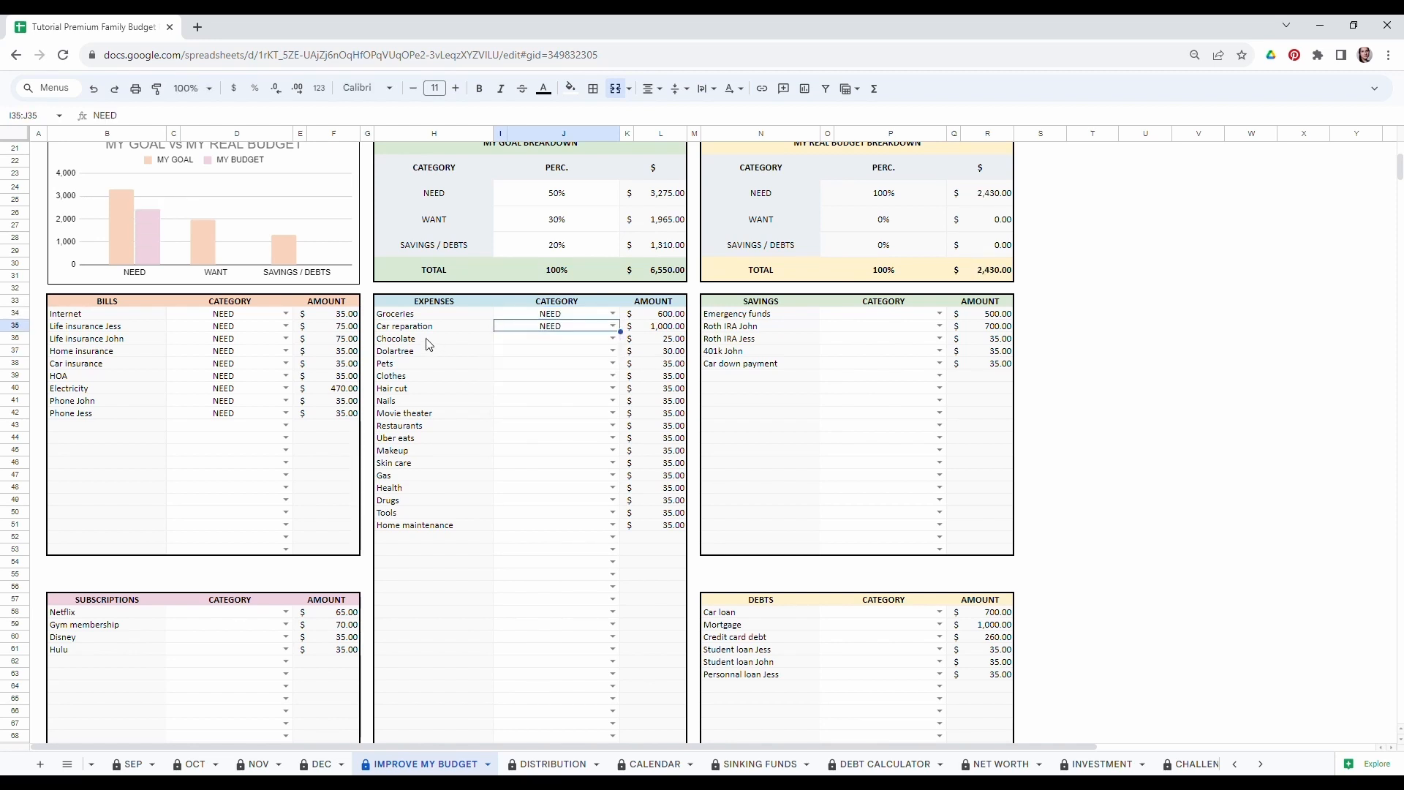
{"action": "key", "text": "Return"}
Set the category to WANT for the Chocolate and Dolartree expenses.
{"action": "left_click", "coordinate": [613, 339]}
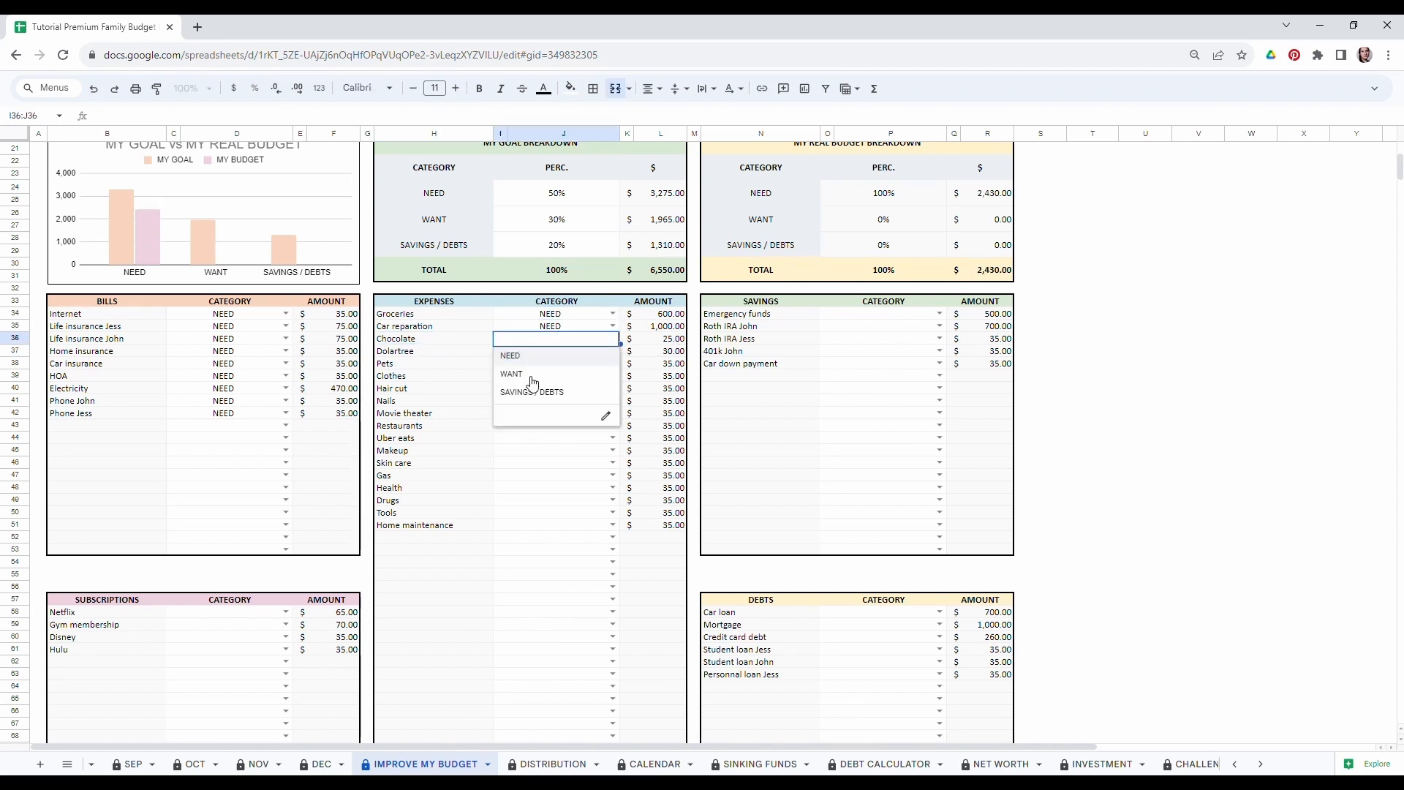
{"action": "left_click", "coordinate": [530, 382]}
{"action": "left_click", "coordinate": [448, 358]}
{"action": "left_click", "coordinate": [613, 351]}
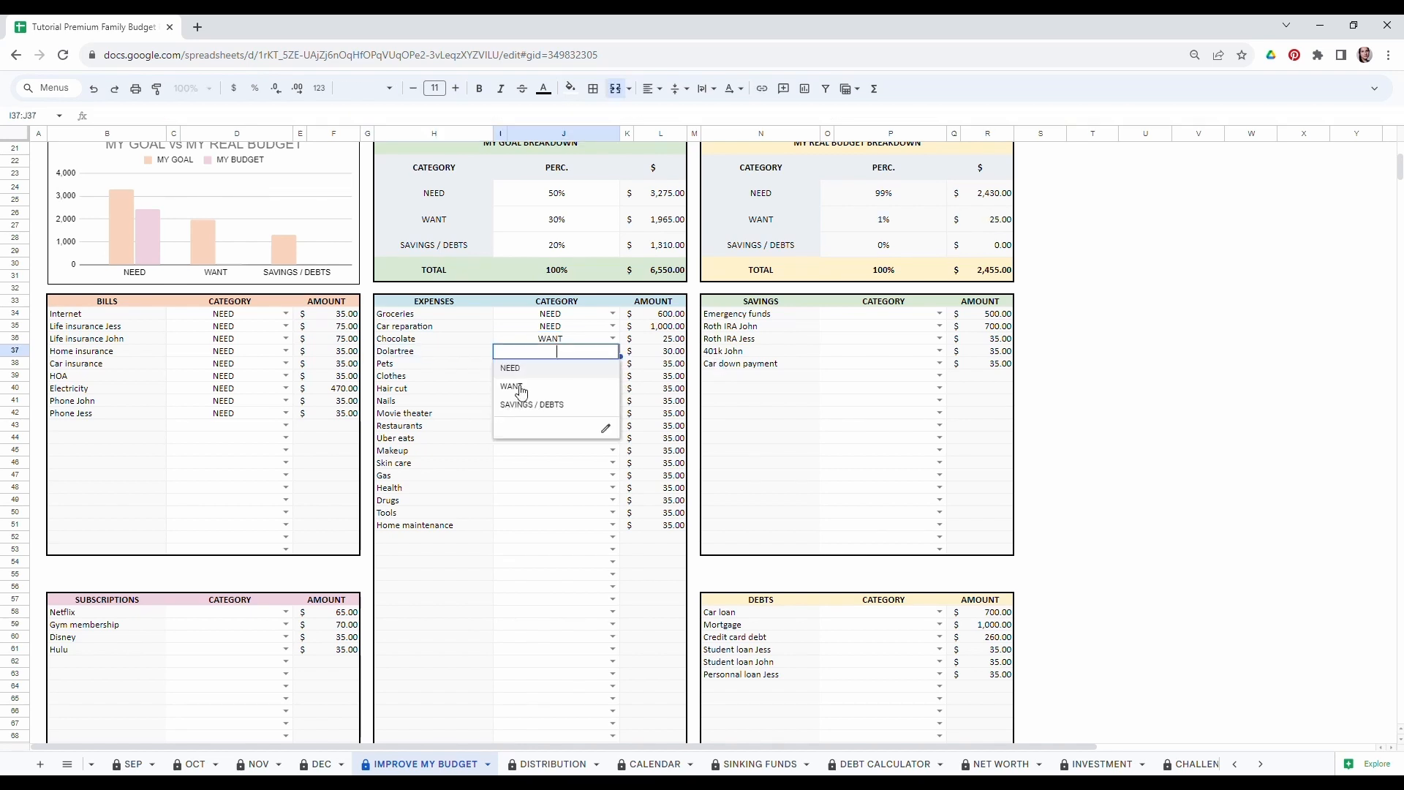
{"action": "left_click", "coordinate": [521, 394]}
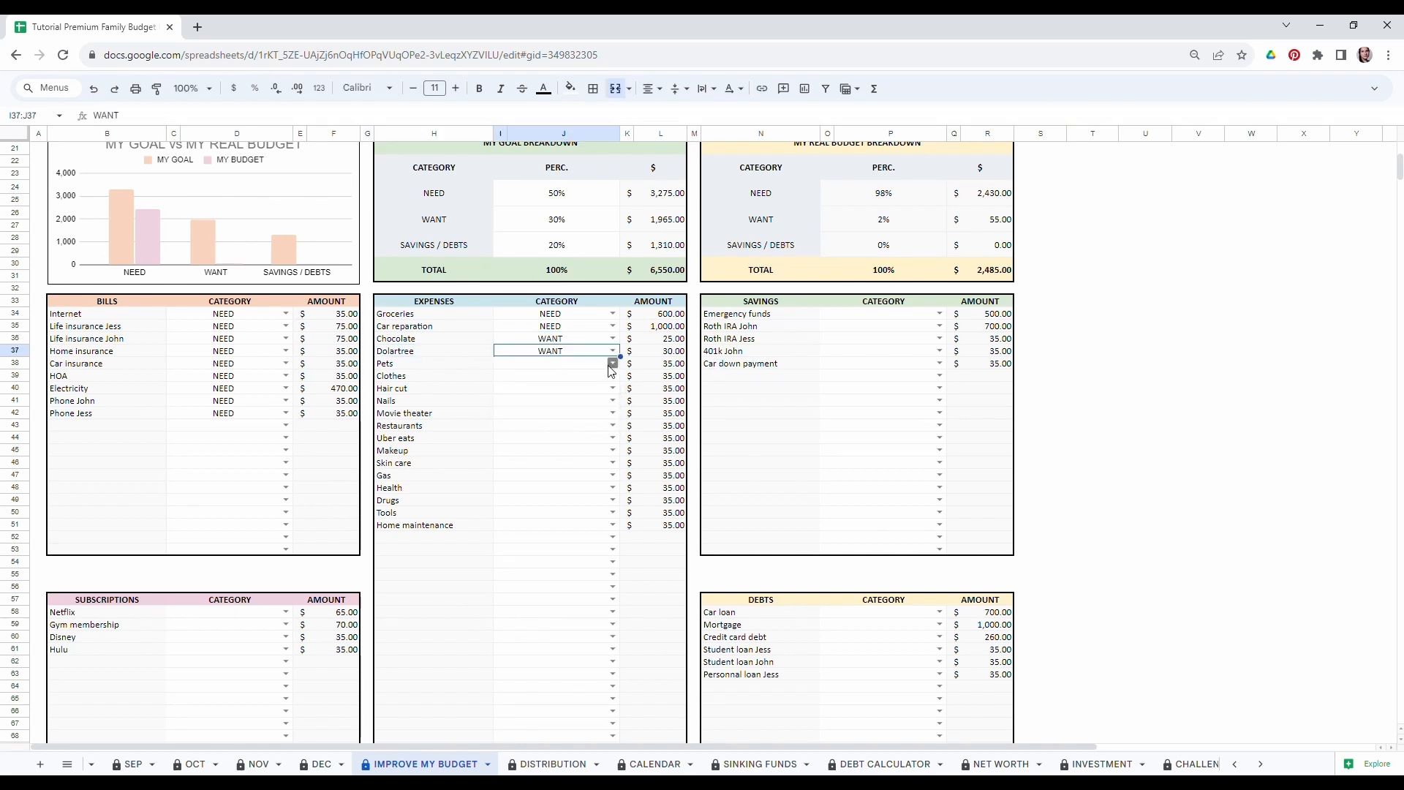
Categorise the Pets and Hair cut expenses as NEED and the Clothes expense as WANT.
{"action": "left_click", "coordinate": [613, 363]}
{"action": "left_click", "coordinate": [523, 393]}
{"action": "left_click", "coordinate": [613, 376]}
{"action": "left_click", "coordinate": [523, 419]}
{"action": "left_click", "coordinate": [612, 388]}
{"action": "left_click", "coordinate": [523, 418]}
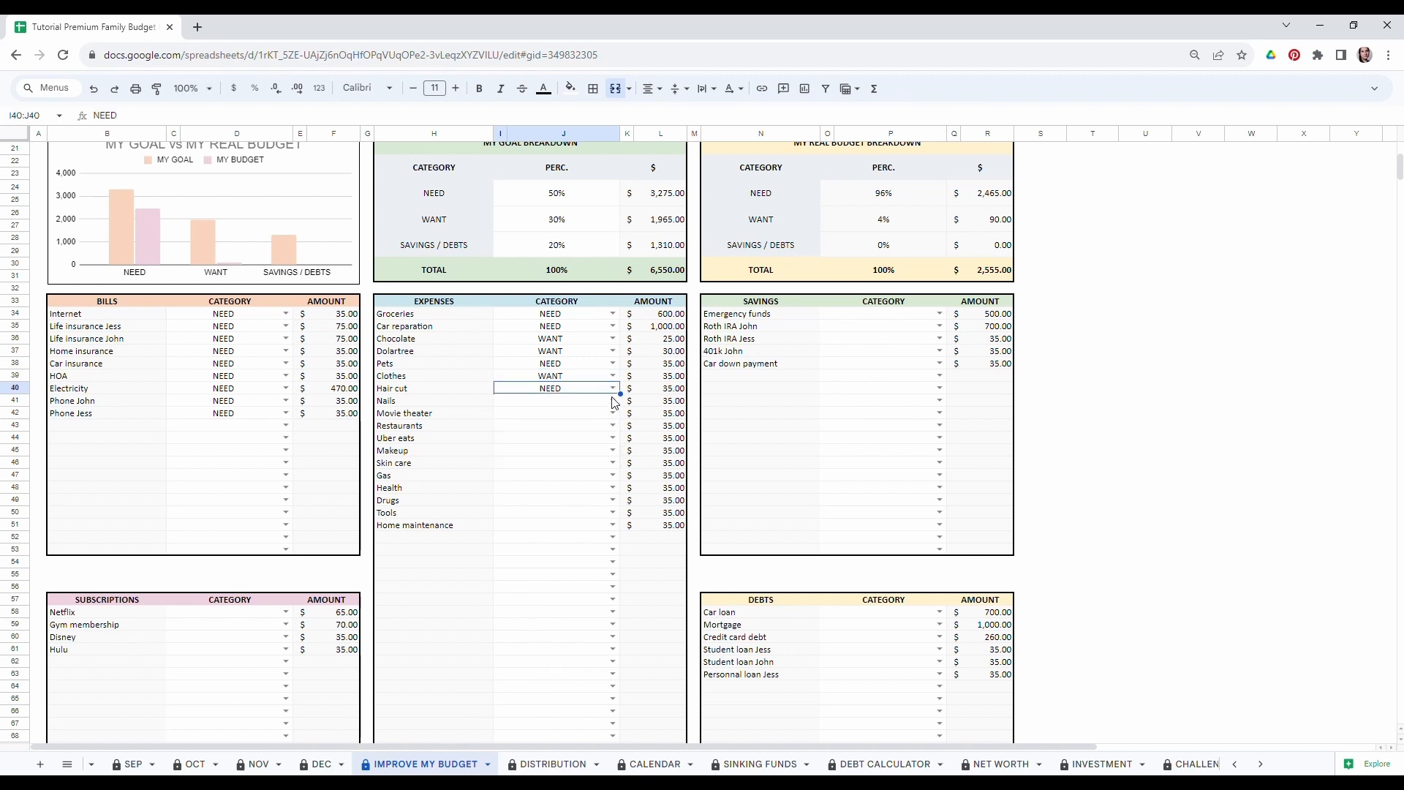
Set the category to WANT for the Nails, Movie theater and Restaurants expenses.
{"action": "left_click", "coordinate": [612, 401]}
{"action": "left_click", "coordinate": [558, 434]}
{"action": "left_click", "coordinate": [612, 413]}
{"action": "left_click", "coordinate": [564, 448]}
{"action": "left_click", "coordinate": [613, 426]}
{"action": "left_click", "coordinate": [567, 461]}
Set the category to WANT for the Uber eats, Makeup and Skin care expenses.
{"action": "left_click", "coordinate": [613, 438]}
{"action": "left_click", "coordinate": [570, 473]}
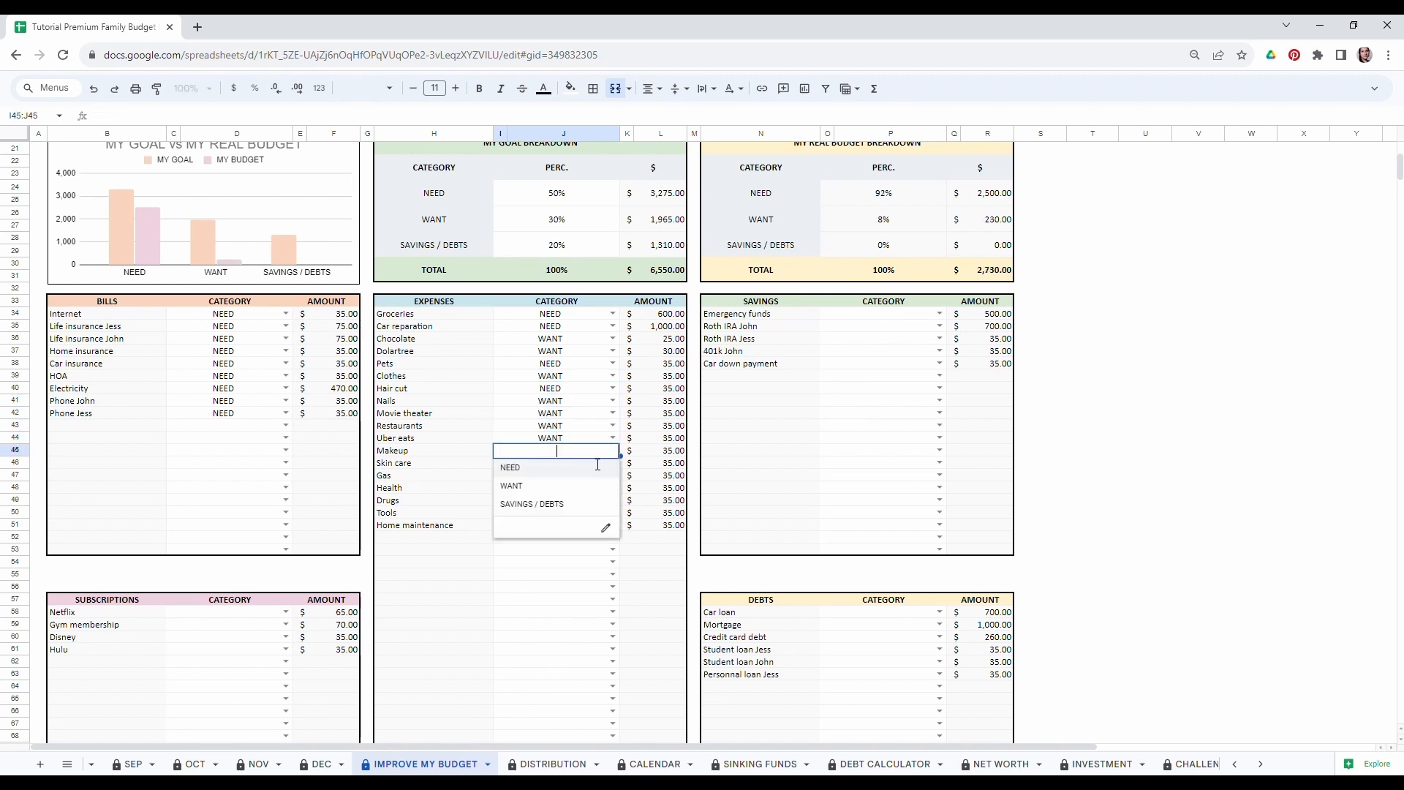
{"action": "left_click", "coordinate": [566, 486]}
{"action": "left_click", "coordinate": [613, 463]}
{"action": "left_click", "coordinate": [539, 498]}
Categorise the Gas, Health, Drugs and Home maintenance expenses as NEED and the Tools expense as WANT.
{"action": "left_click", "coordinate": [613, 475]}
{"action": "left_click", "coordinate": [556, 492]}
{"action": "left_click", "coordinate": [613, 488]}
{"action": "left_click", "coordinate": [555, 504]}
{"action": "left_click", "coordinate": [613, 501]}
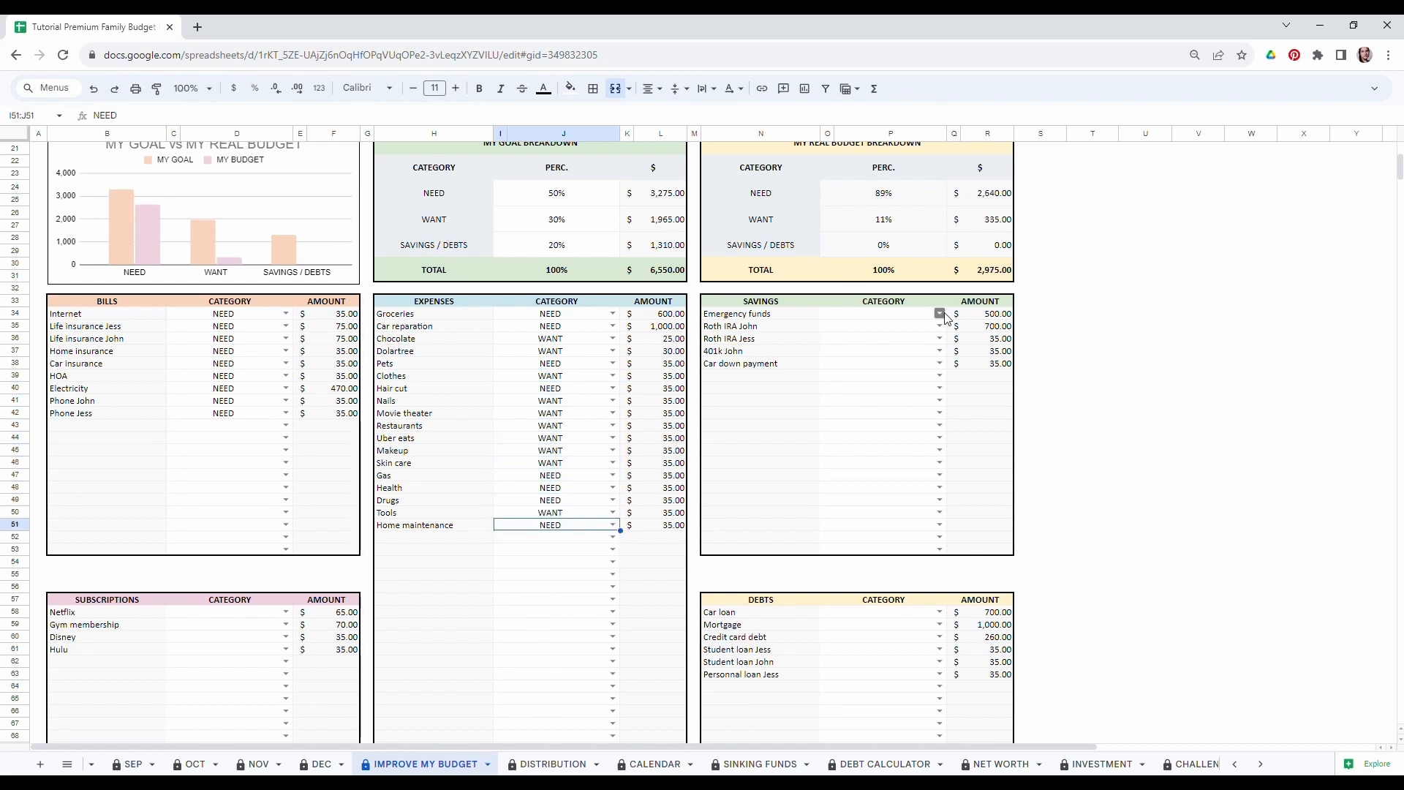
{"action": "left_click", "coordinate": [939, 313]}
{"action": "left_click", "coordinate": [903, 450]}
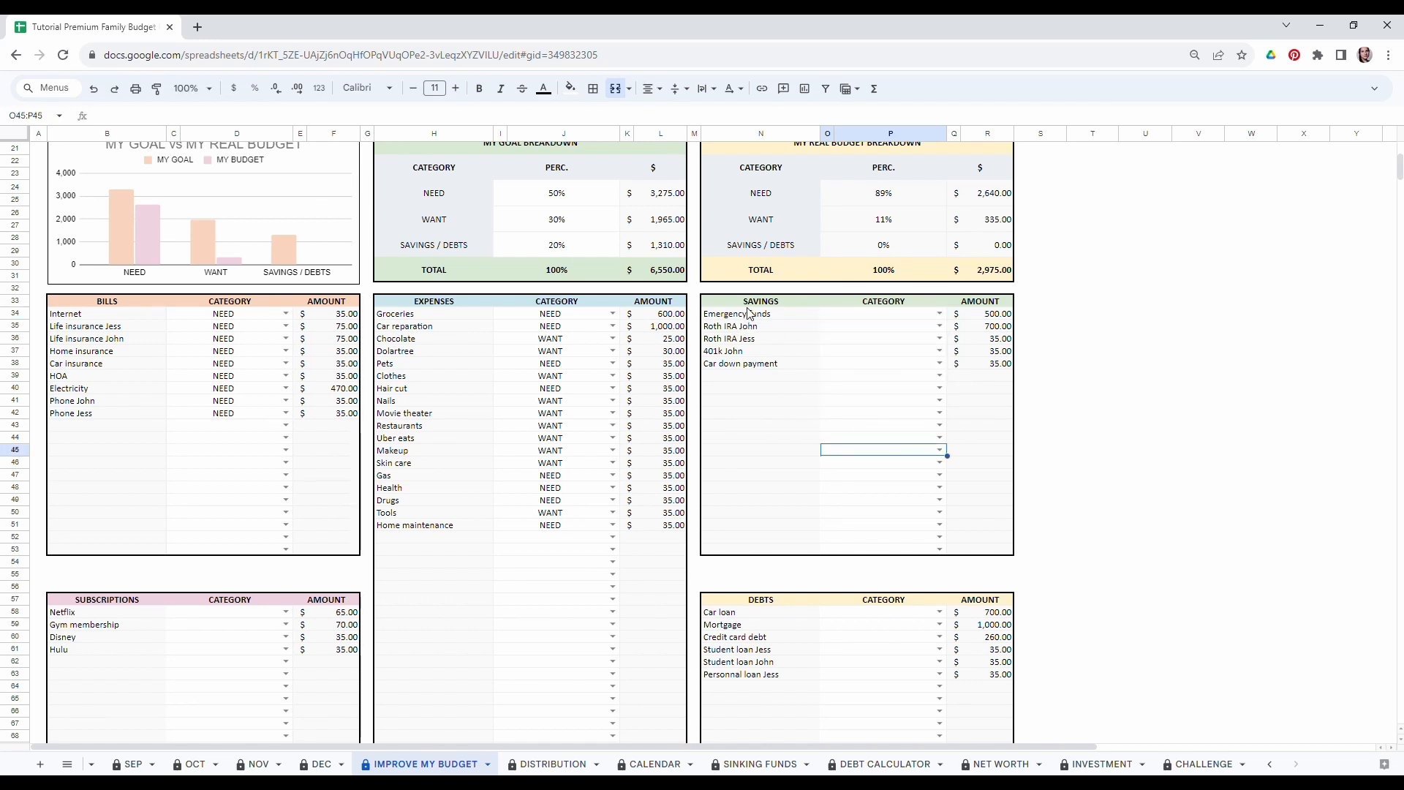
{"action": "left_click_drag", "start_coordinate": [744, 306], "coordinate": [795, 395]}
{"action": "left_click", "coordinate": [860, 363]}
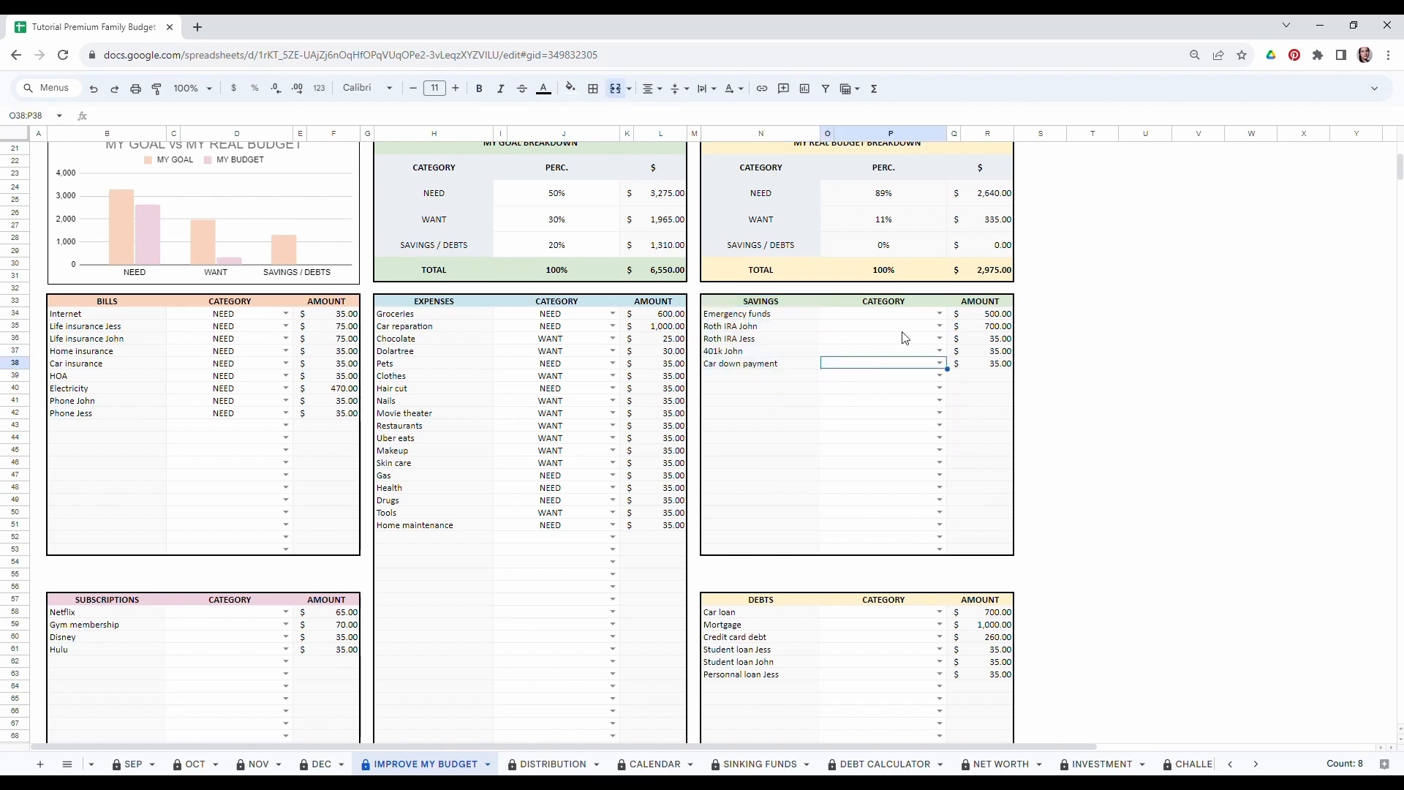
Set the category to SAVINGS / DEBTS for Emergency funds and both Roth IRA entries in the savings table.
{"action": "left_click", "coordinate": [942, 315]}
{"action": "left_click", "coordinate": [860, 368]}
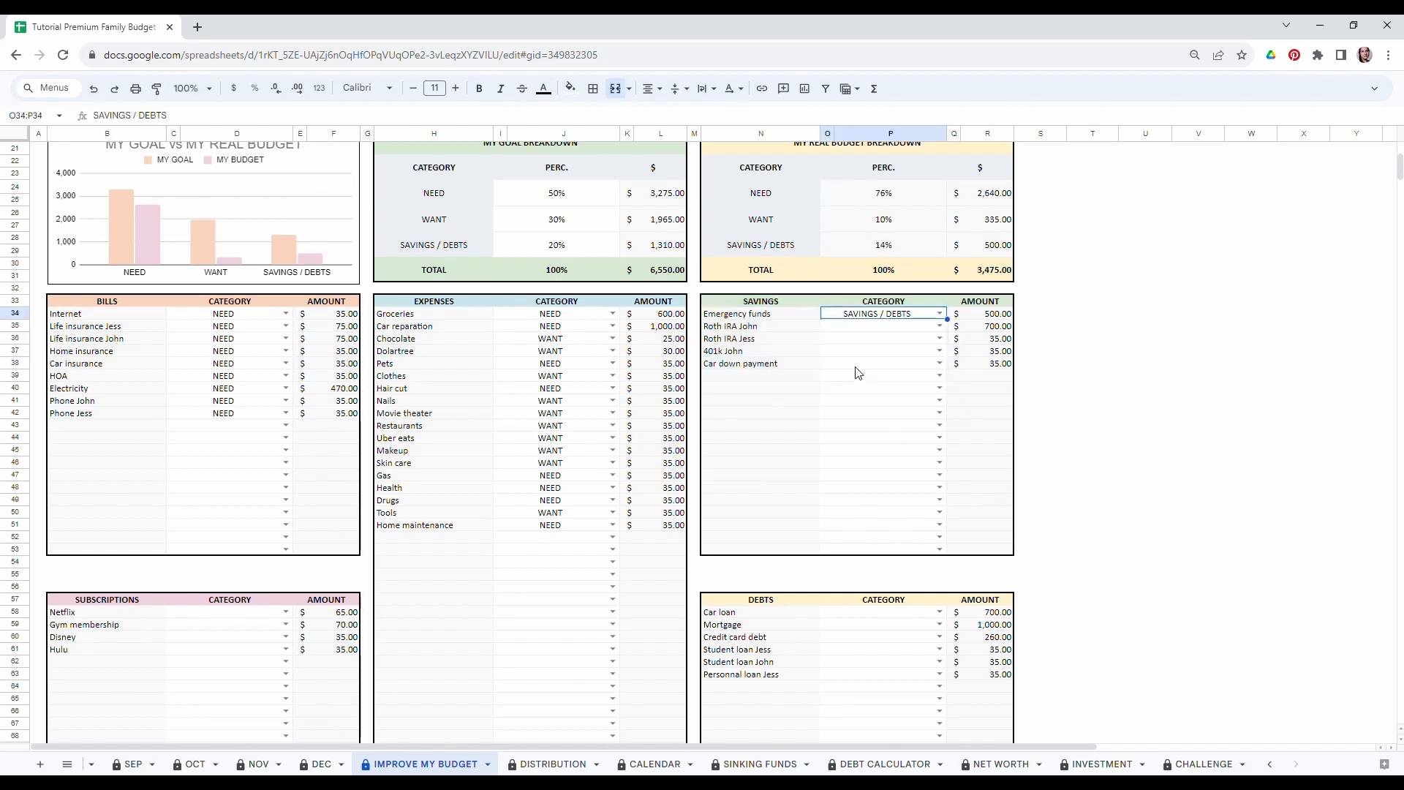
{"action": "left_click", "coordinate": [939, 326]}
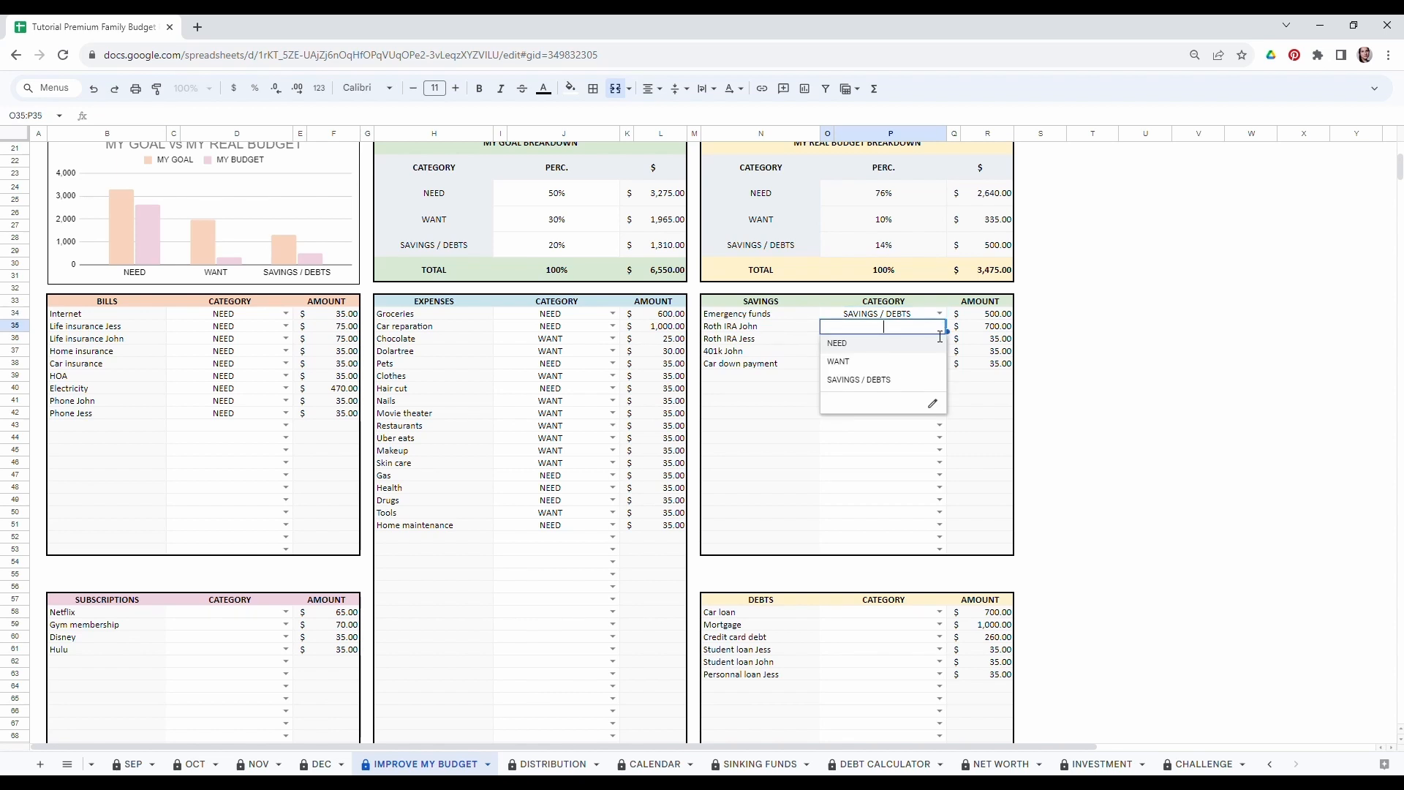
{"action": "left_click", "coordinate": [847, 382]}
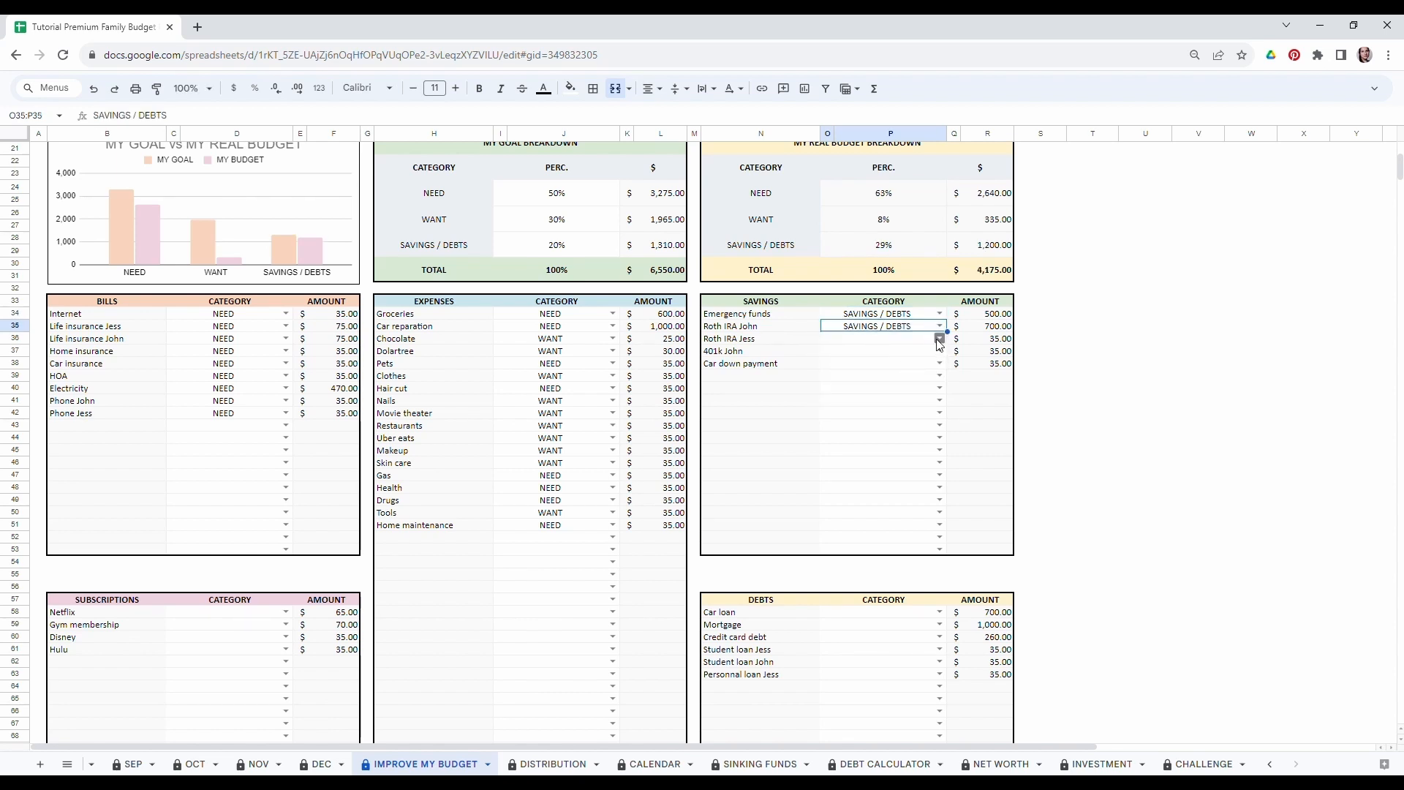
{"action": "left_click", "coordinate": [939, 339]}
{"action": "left_click", "coordinate": [860, 393]}
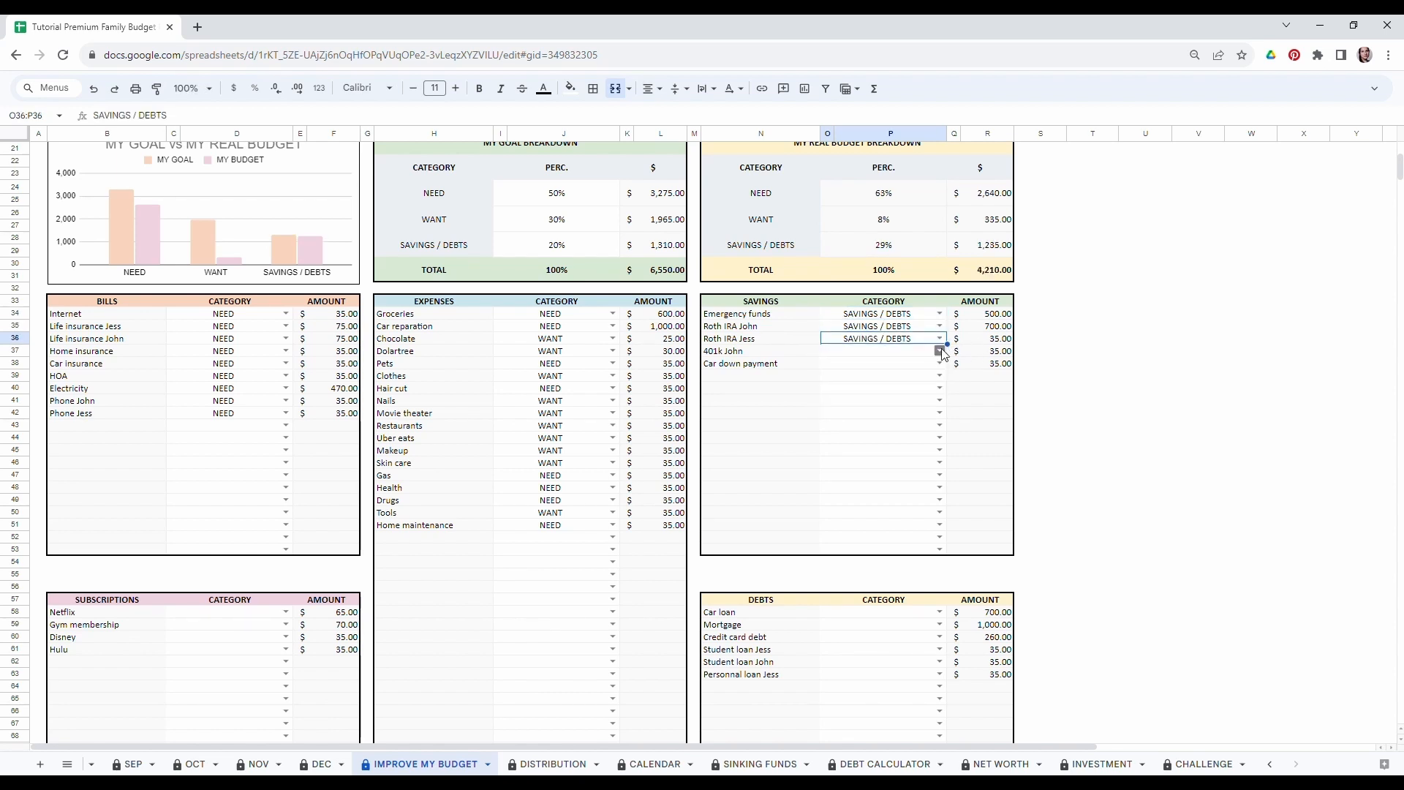
Set the category to SAVINGS / DEBTS for the 401k and Car down payment savings.
{"action": "left_click", "coordinate": [939, 351]}
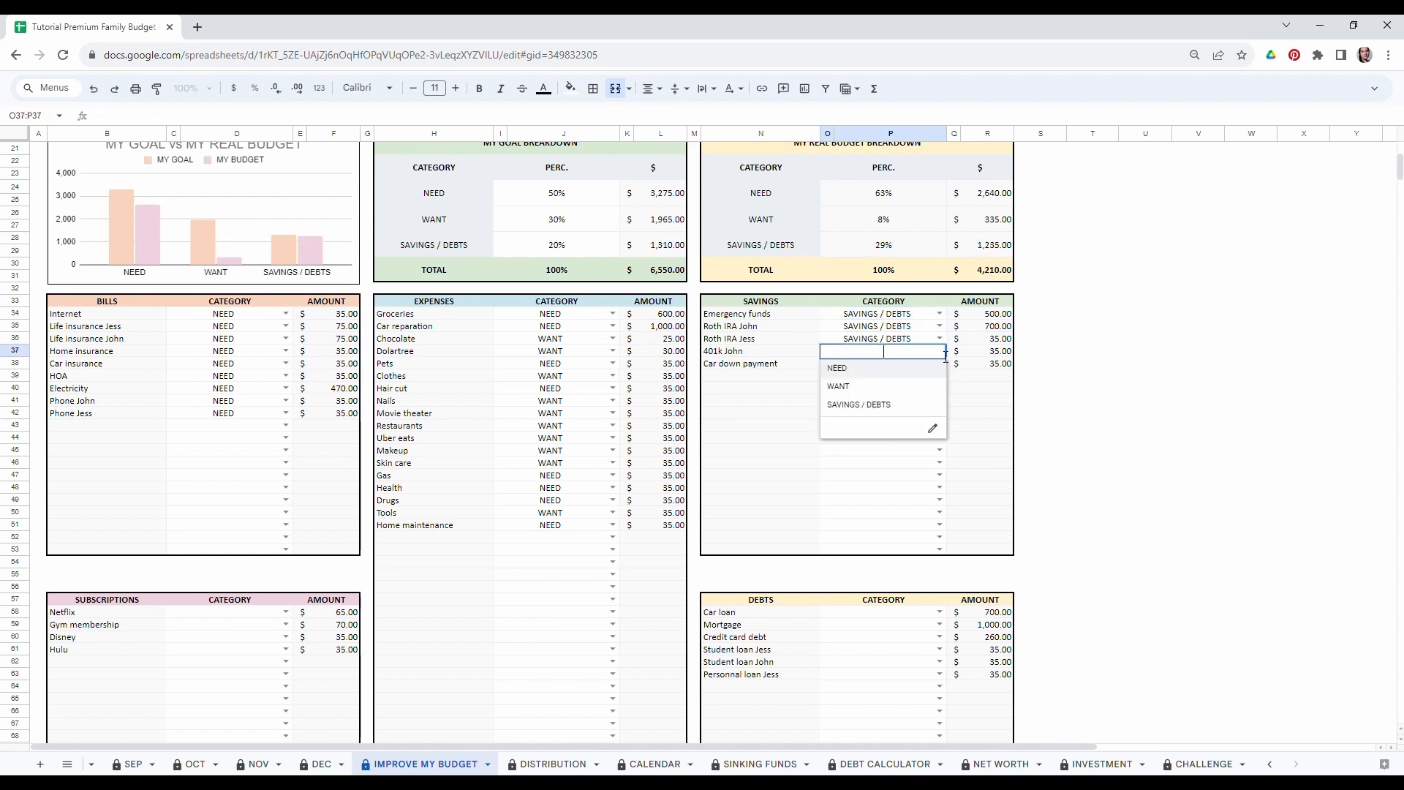
{"action": "left_click", "coordinate": [845, 408]}
{"action": "left_click", "coordinate": [939, 364]}
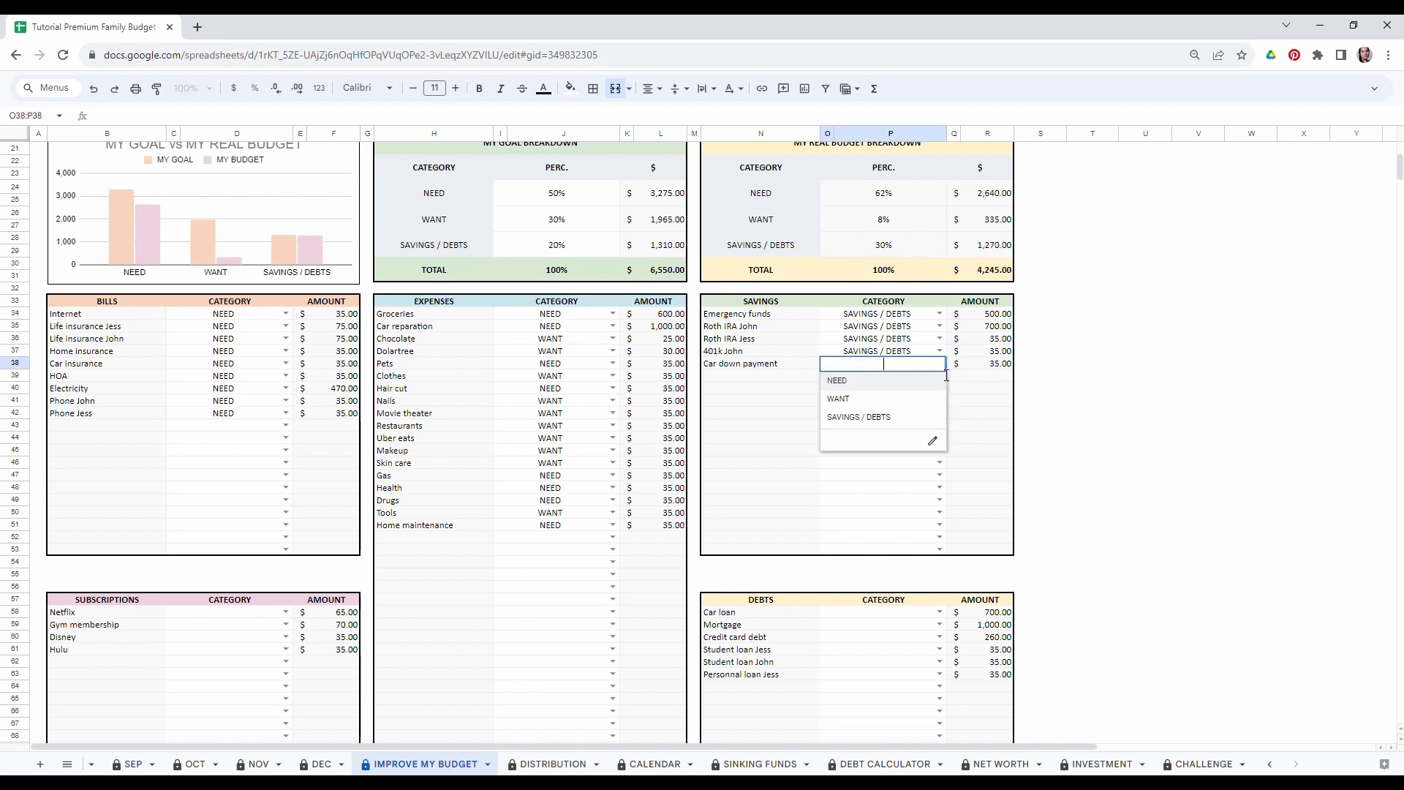
{"action": "left_click", "coordinate": [860, 418]}
Set the category to WANT for the Netflix, Gym membership, Disney and Hulu subscriptions.
{"action": "scroll", "coordinate": [560, 468], "scroll_direction": "down", "scroll_amount": 5}
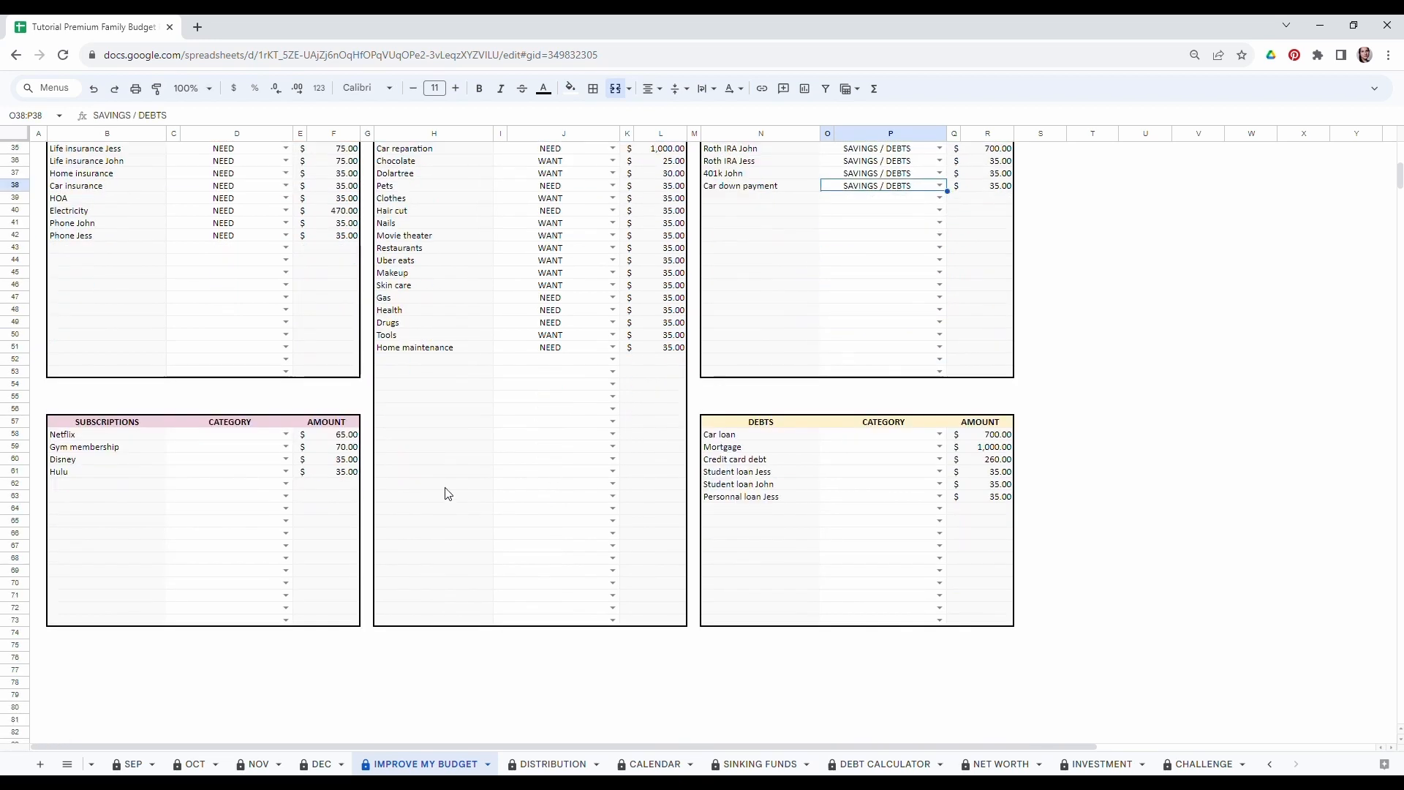
{"action": "left_click", "coordinate": [287, 436]}
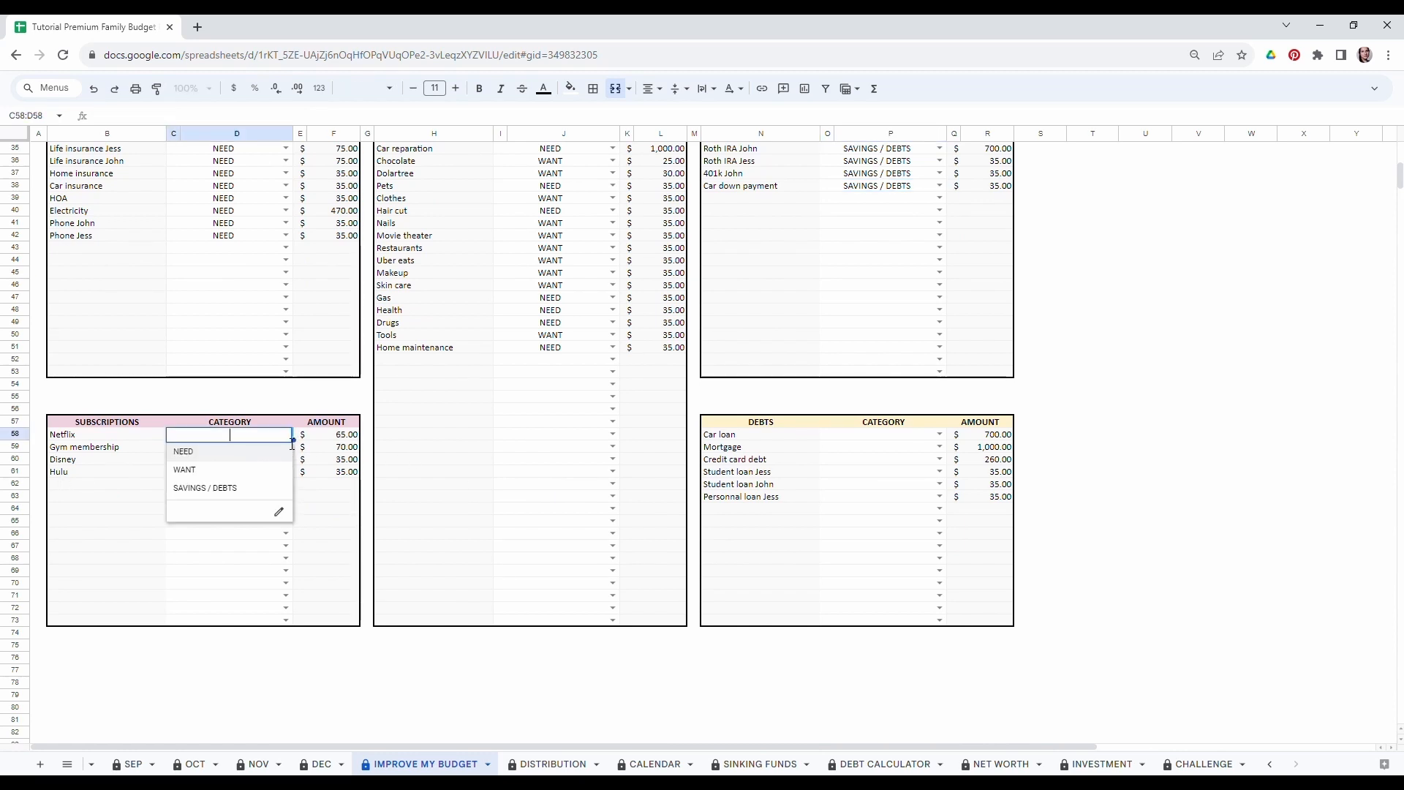
{"action": "left_click", "coordinate": [210, 469]}
{"action": "left_click", "coordinate": [284, 447]}
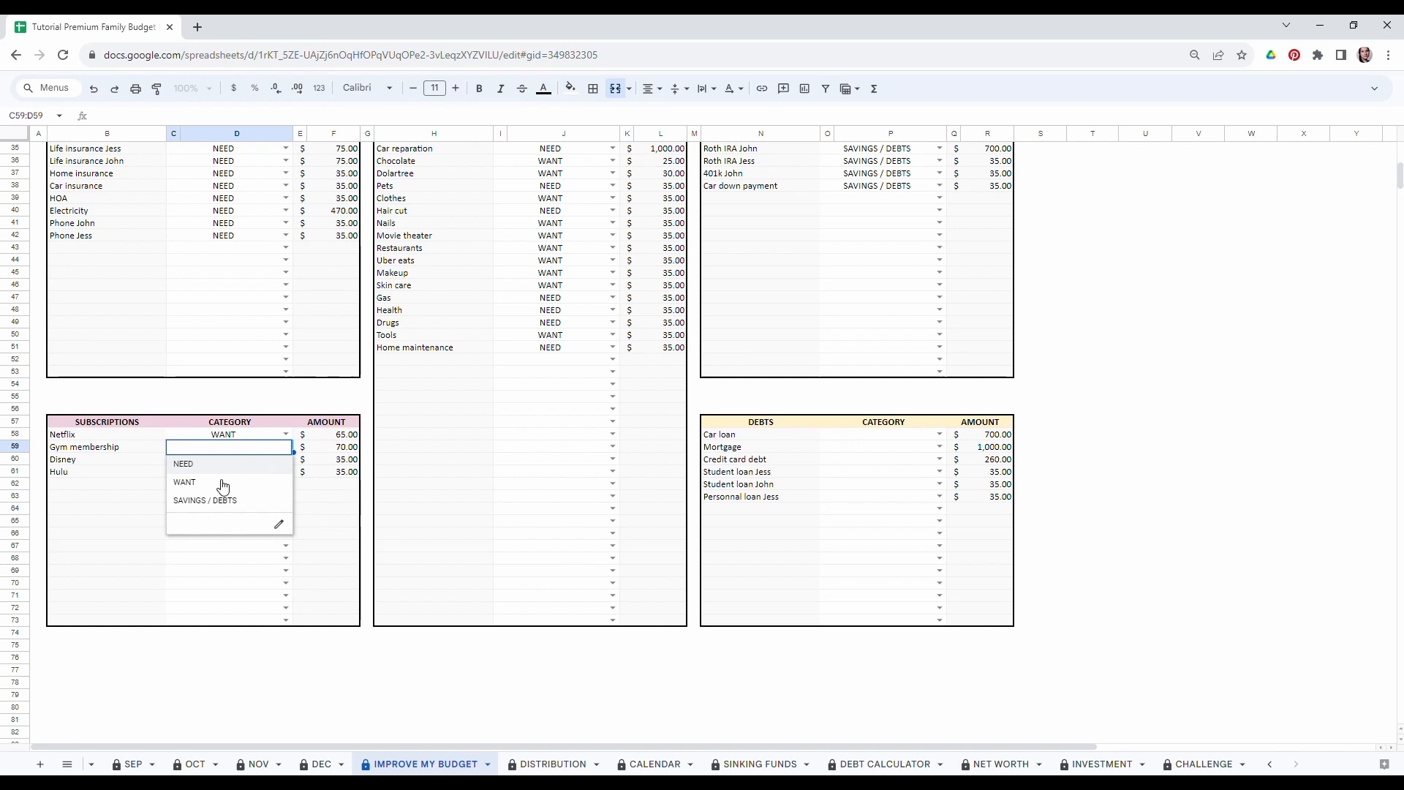
{"action": "left_click", "coordinate": [220, 482]}
{"action": "left_click", "coordinate": [285, 459]}
{"action": "left_click", "coordinate": [205, 494]}
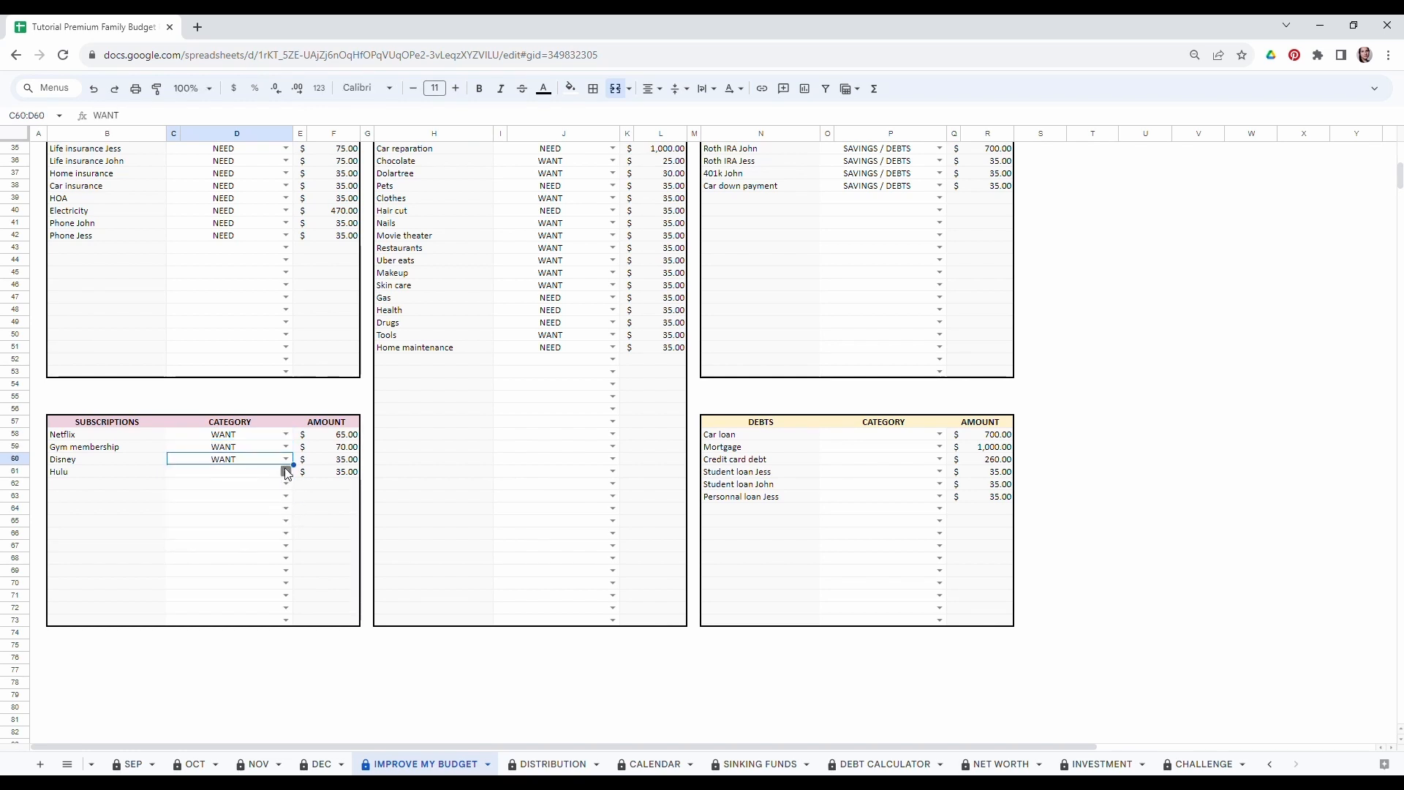
{"action": "left_click", "coordinate": [285, 471]}
{"action": "left_click", "coordinate": [241, 505]}
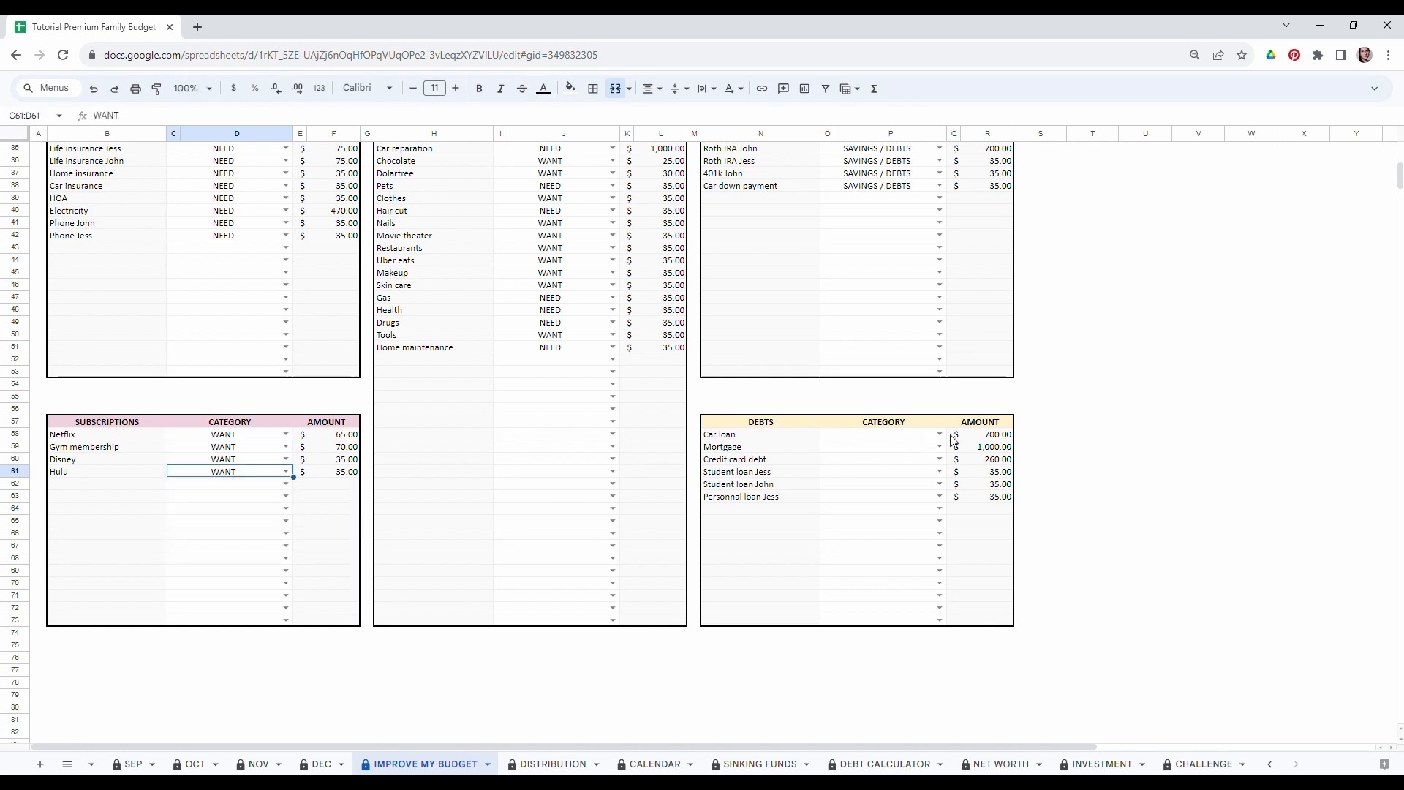
Set the category to SAVINGS / DEBTS for the Car loan, Mortgage and Credit card debt.
{"action": "left_click", "coordinate": [940, 435]}
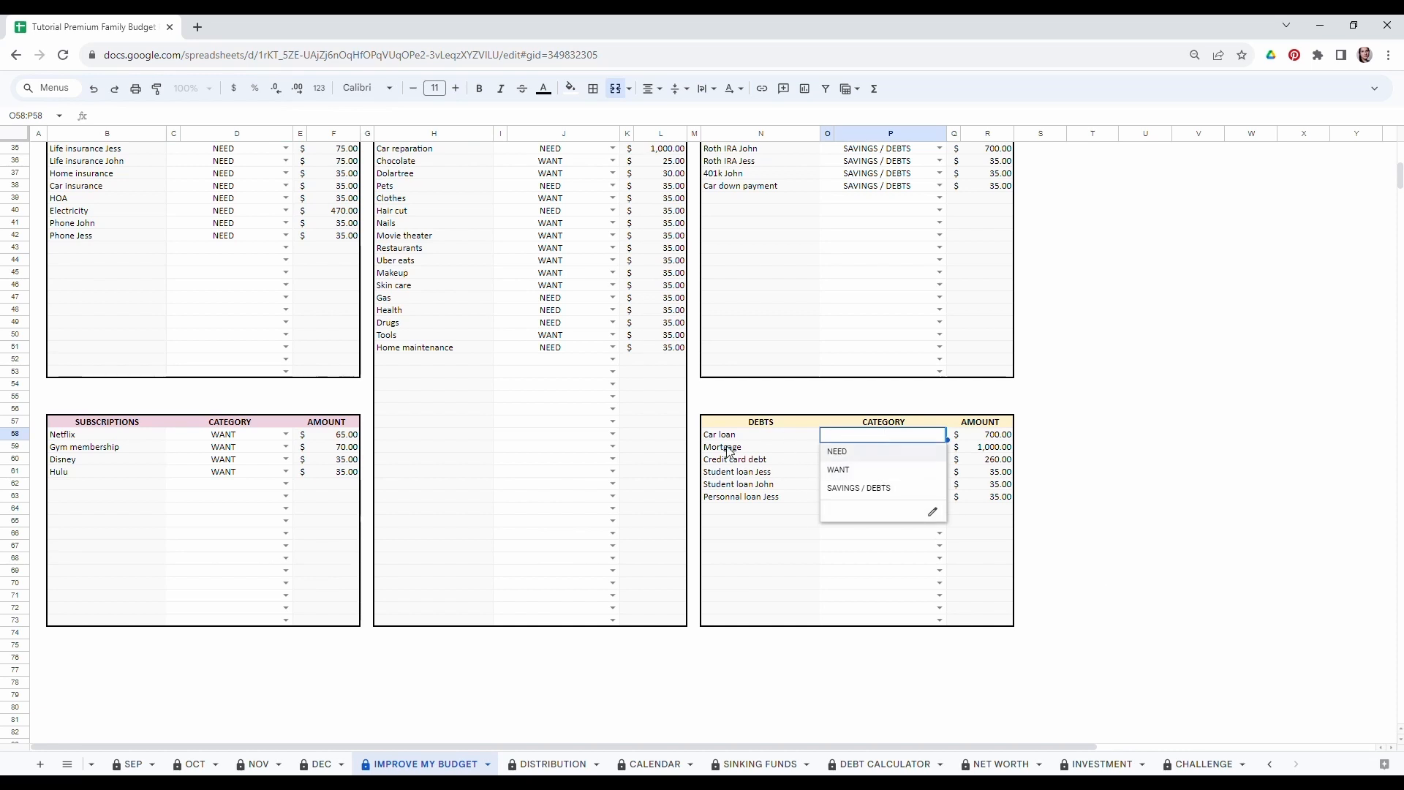
{"action": "left_click", "coordinate": [890, 496]}
{"action": "left_click", "coordinate": [907, 447]}
{"action": "left_click", "coordinate": [940, 447]}
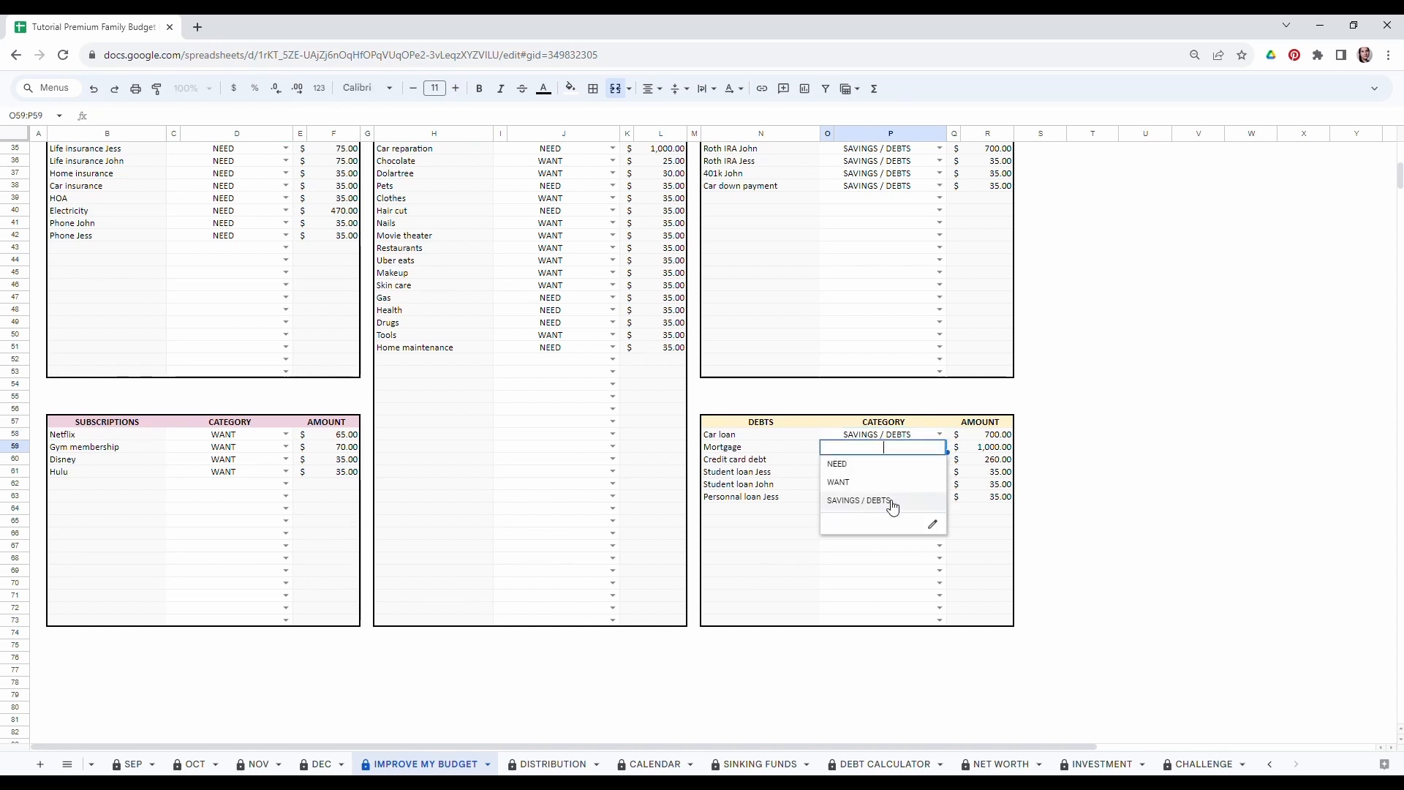
{"action": "left_click", "coordinate": [893, 504]}
{"action": "left_click", "coordinate": [940, 459]}
{"action": "left_click", "coordinate": [863, 513]}
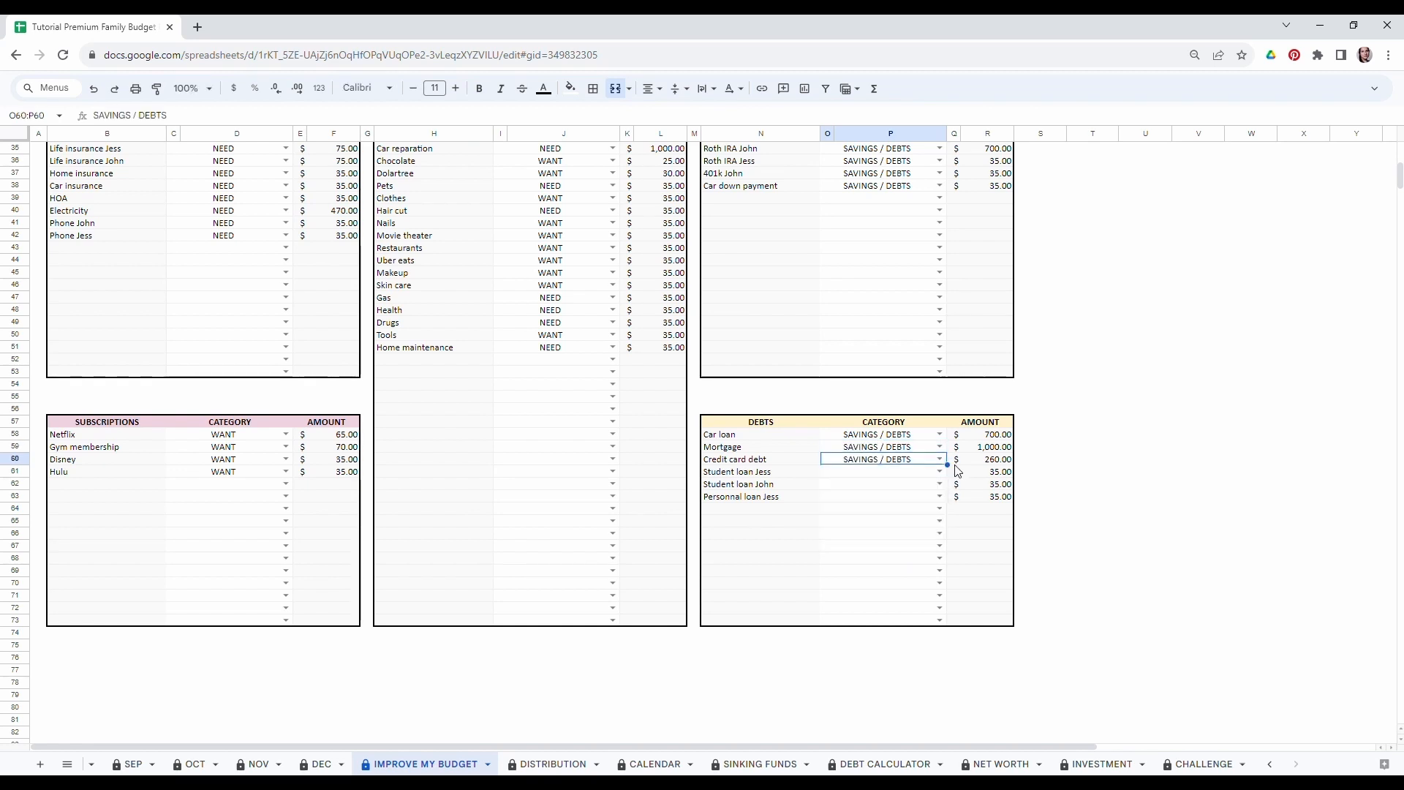
Set the category to SAVINGS / DEBTS for both student loans and the personal loan in the debts table.
{"action": "left_click", "coordinate": [940, 472]}
{"action": "left_click", "coordinate": [906, 525]}
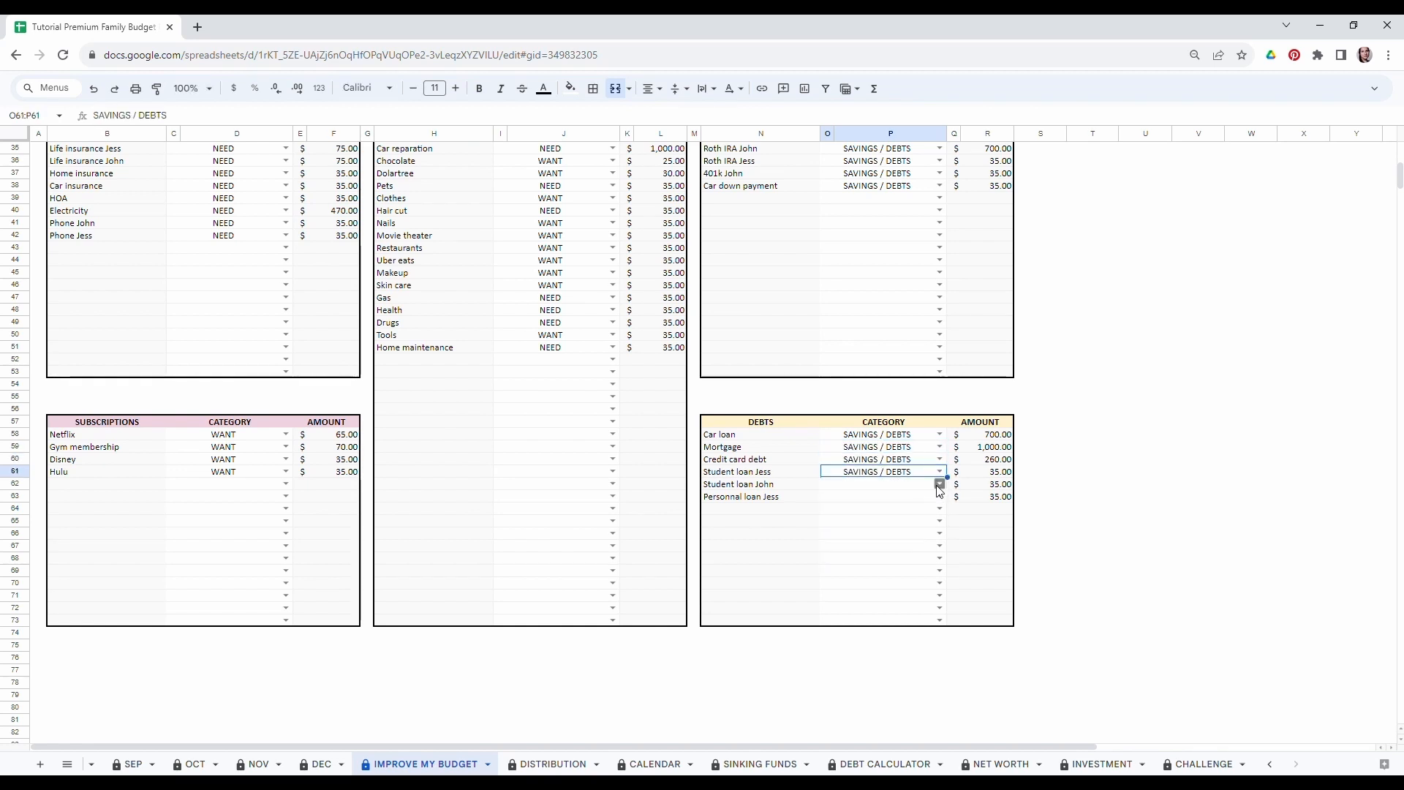
{"action": "left_click", "coordinate": [940, 484]}
{"action": "left_click", "coordinate": [901, 539]}
{"action": "left_click", "coordinate": [939, 496]}
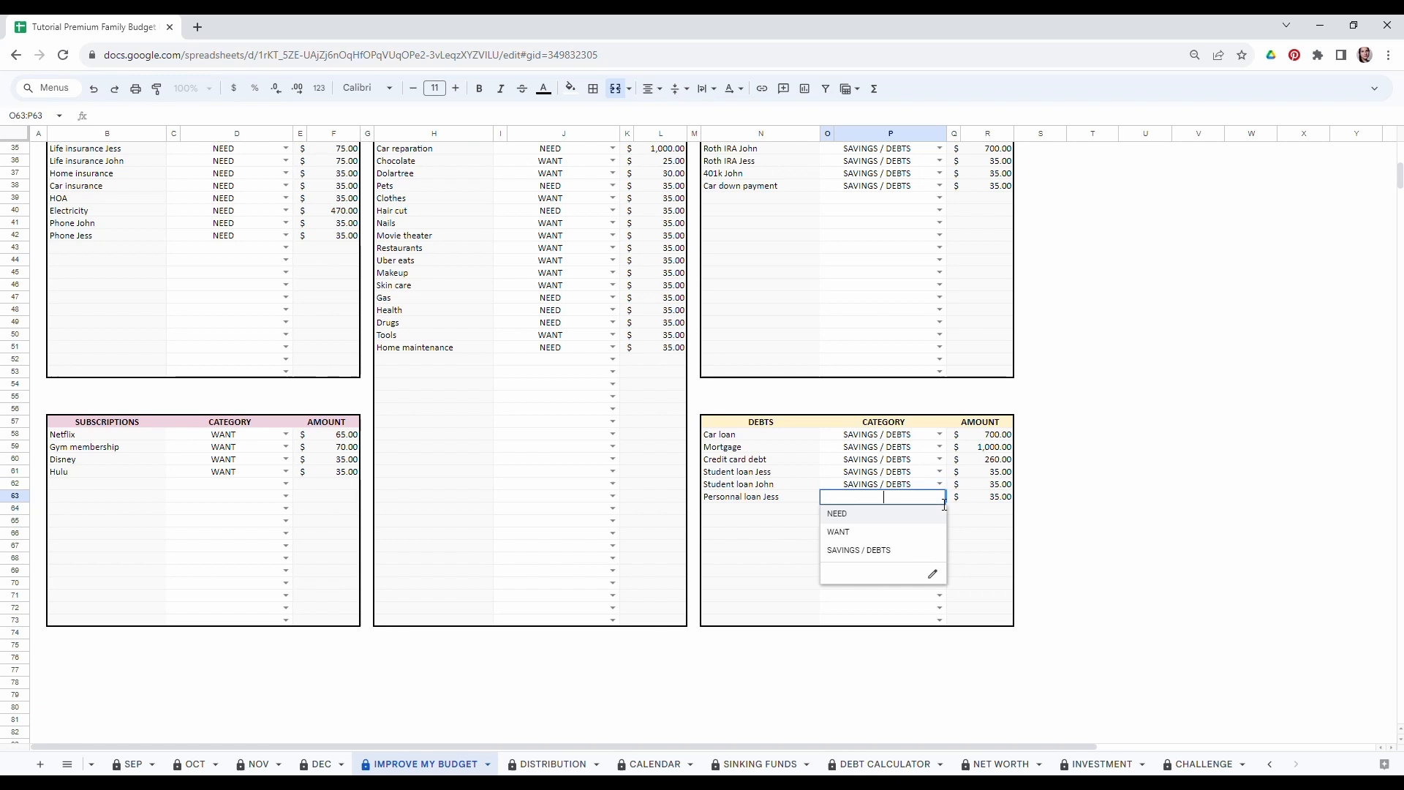
{"action": "left_click", "coordinate": [868, 559]}
{"action": "left_click", "coordinate": [1075, 510]}
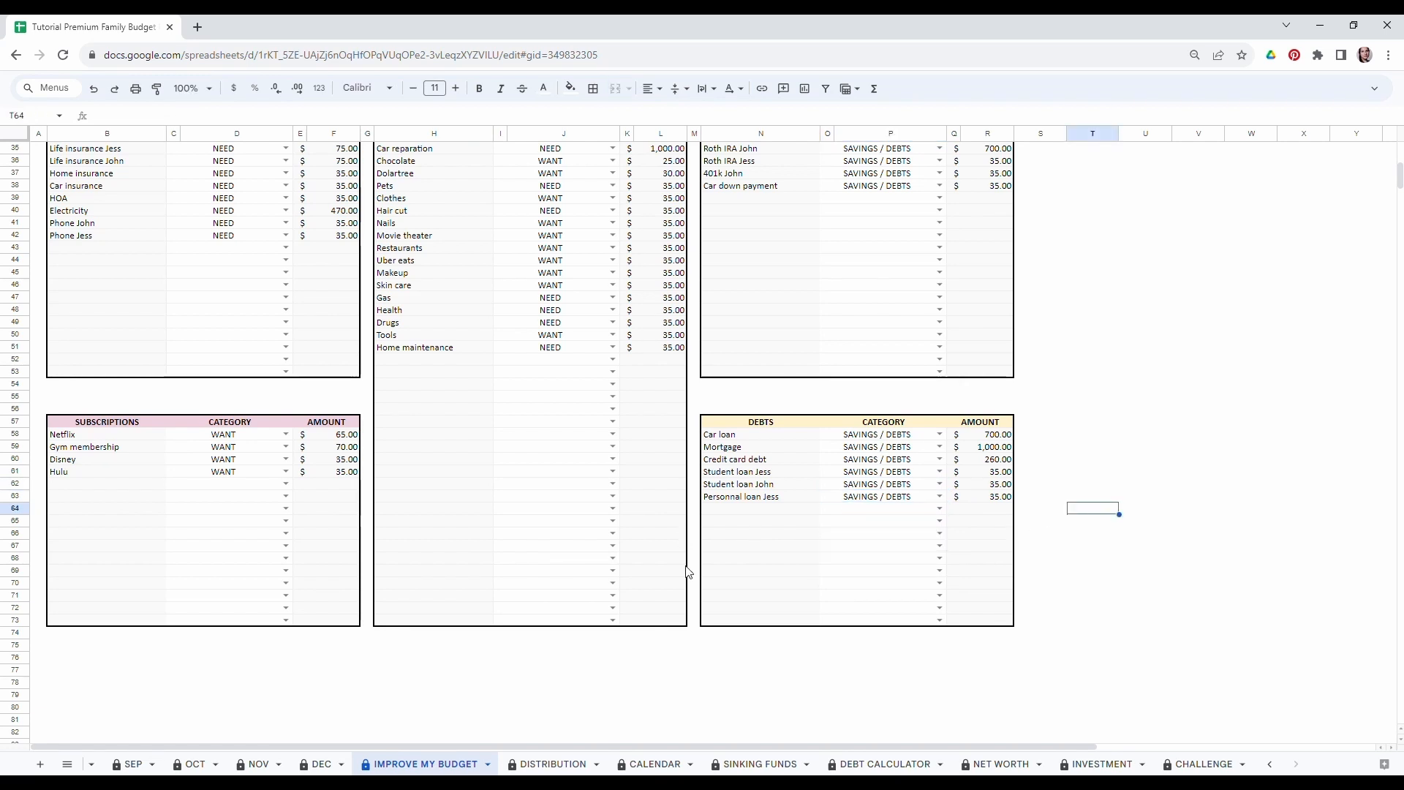
Compare the need, want and savings/debts percentages in the goal breakdown with those in the real budget breakdown.
{"action": "scroll", "coordinate": [468, 534], "scroll_direction": "up", "scroll_amount": 2}
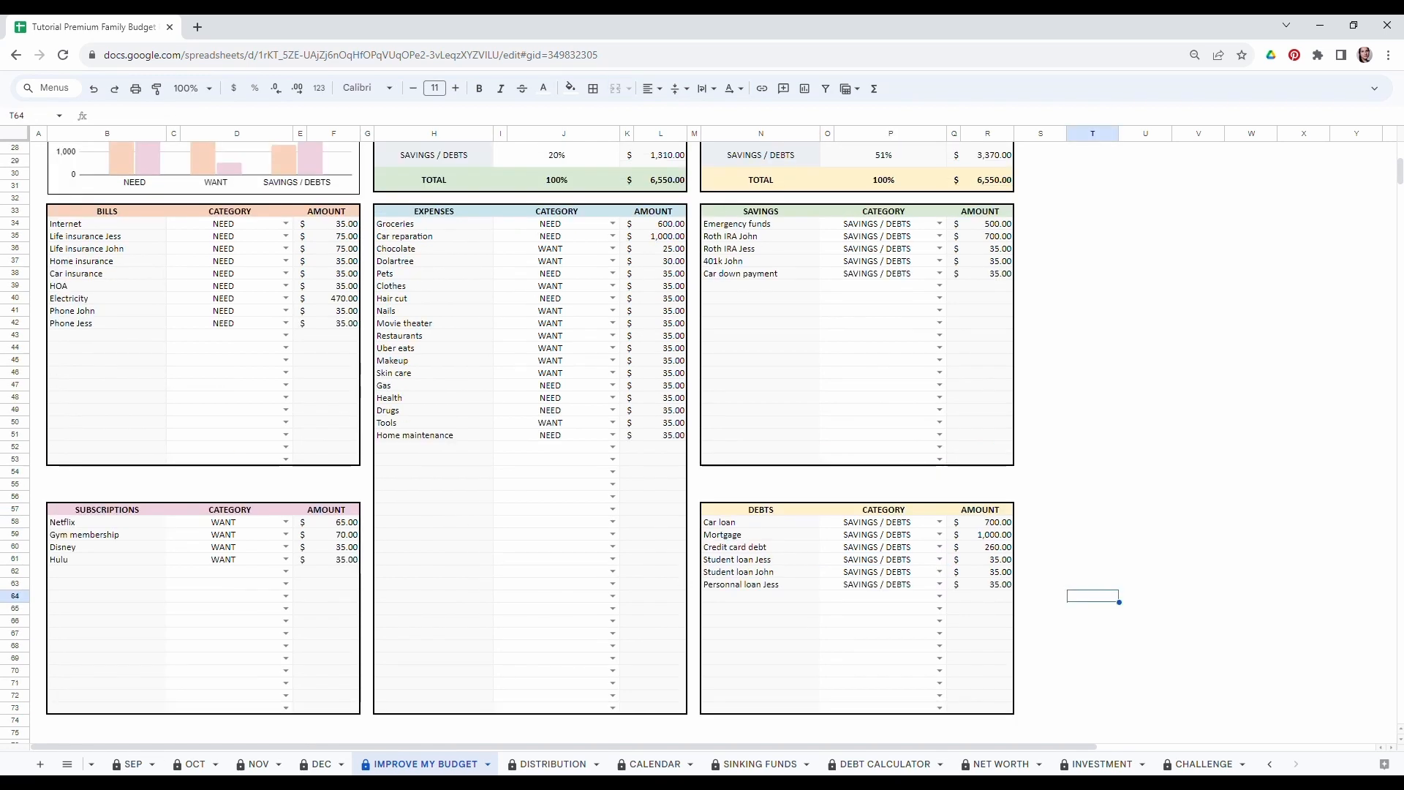
{"action": "scroll", "coordinate": [658, 763], "scroll_direction": "up", "scroll_amount": 3}
{"action": "scroll", "coordinate": [442, 535], "scroll_direction": "up", "scroll_amount": 7}
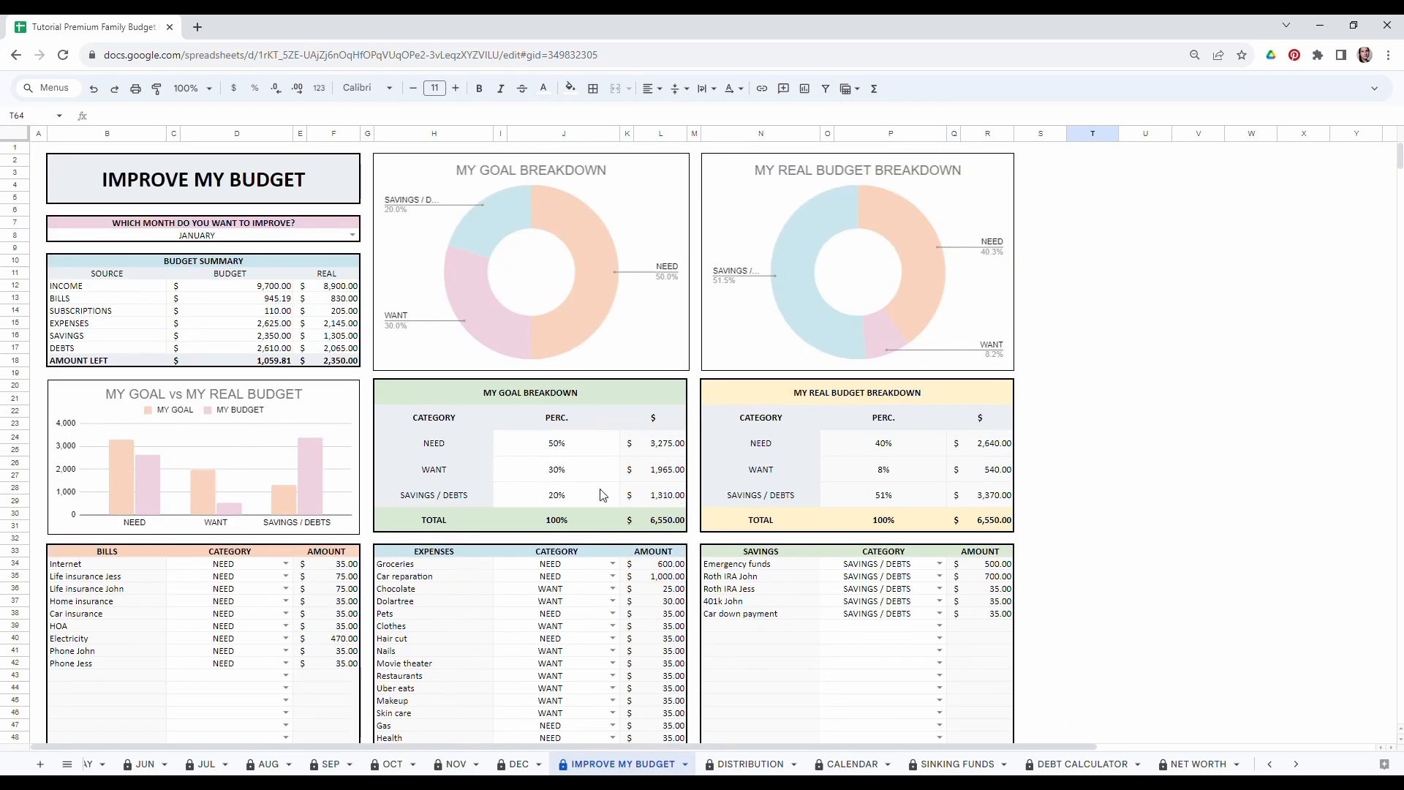
{"action": "left_click_drag", "start_coordinate": [578, 443], "coordinate": [606, 501]}
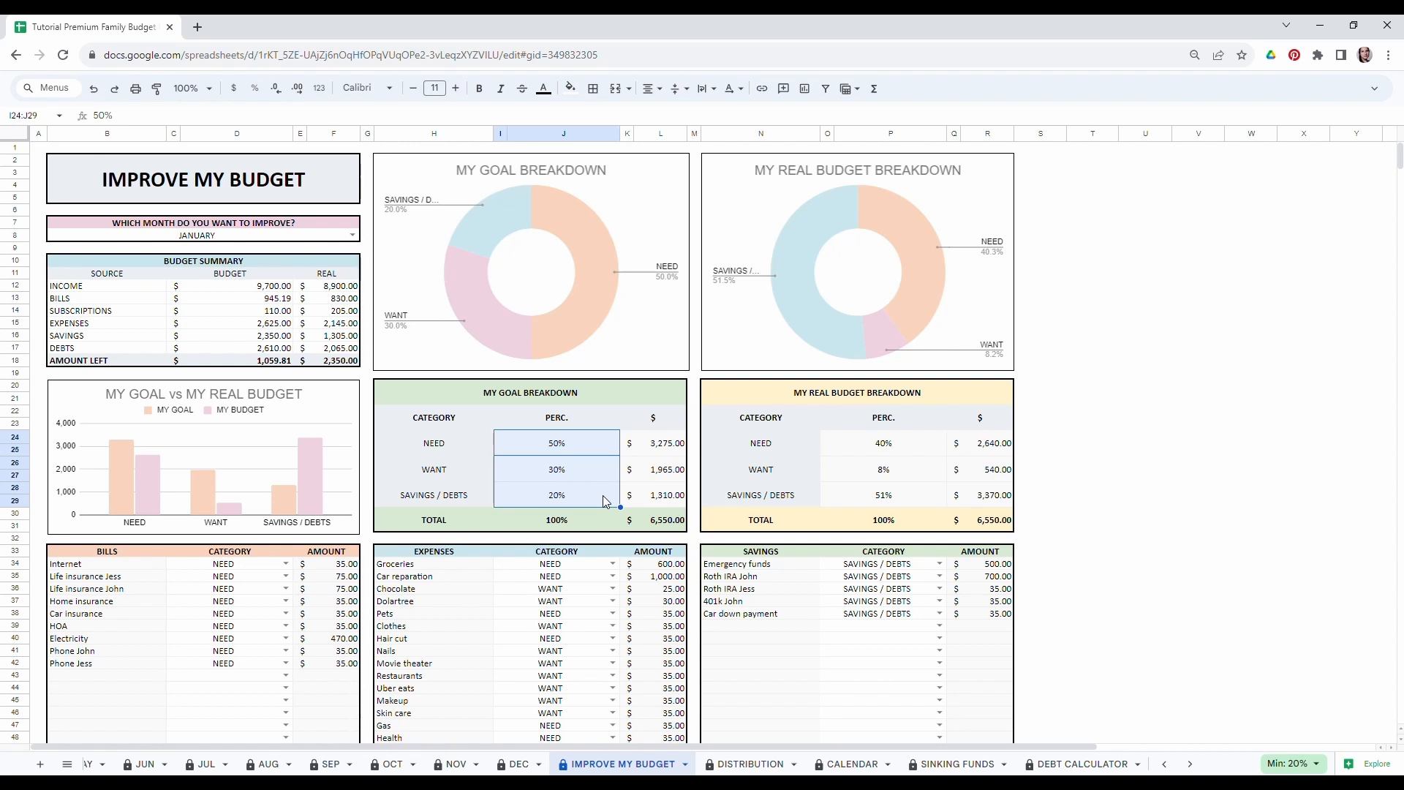
{"action": "left_click", "coordinate": [557, 476]}
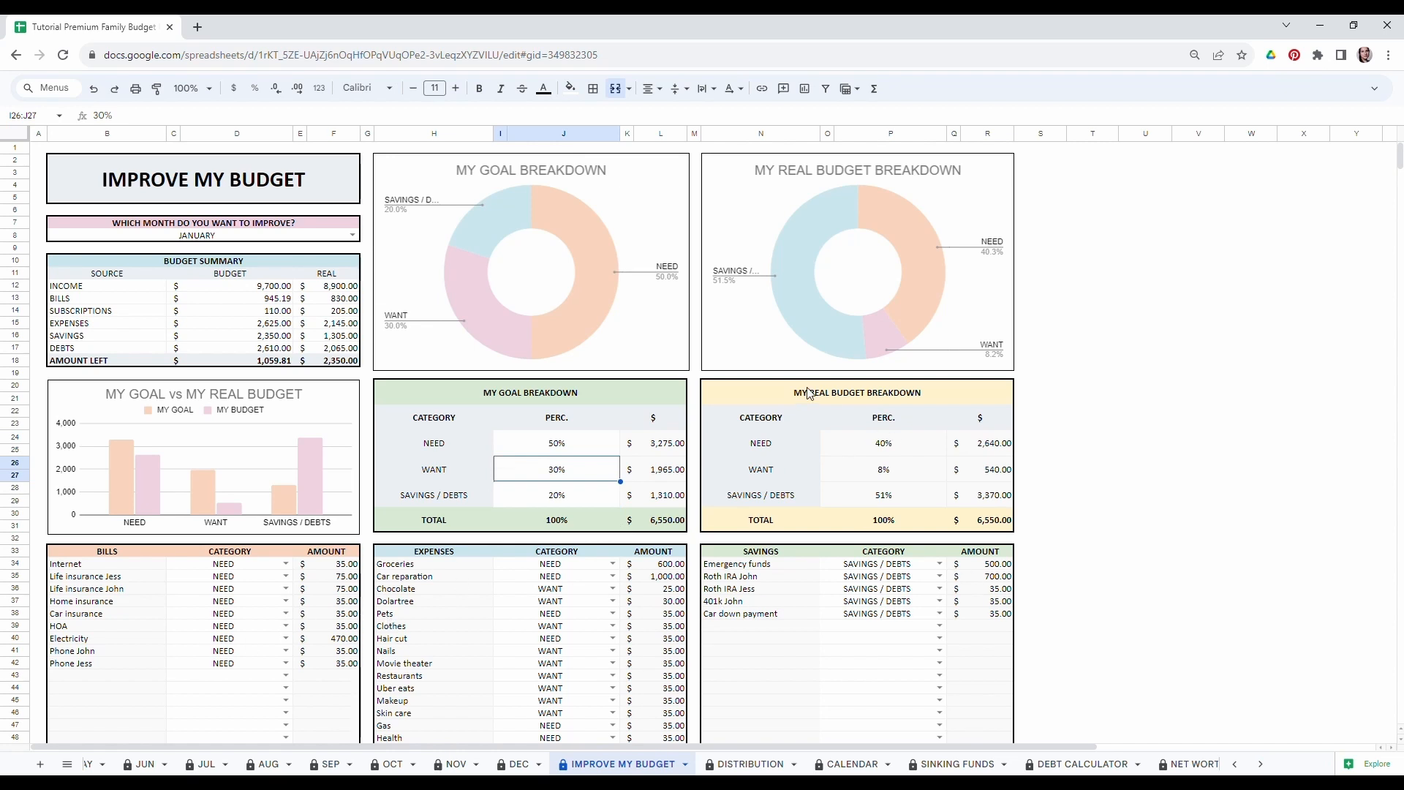
{"action": "left_click_drag", "start_coordinate": [896, 394], "coordinate": [882, 457]}
{"action": "left_click", "coordinate": [1214, 449]}
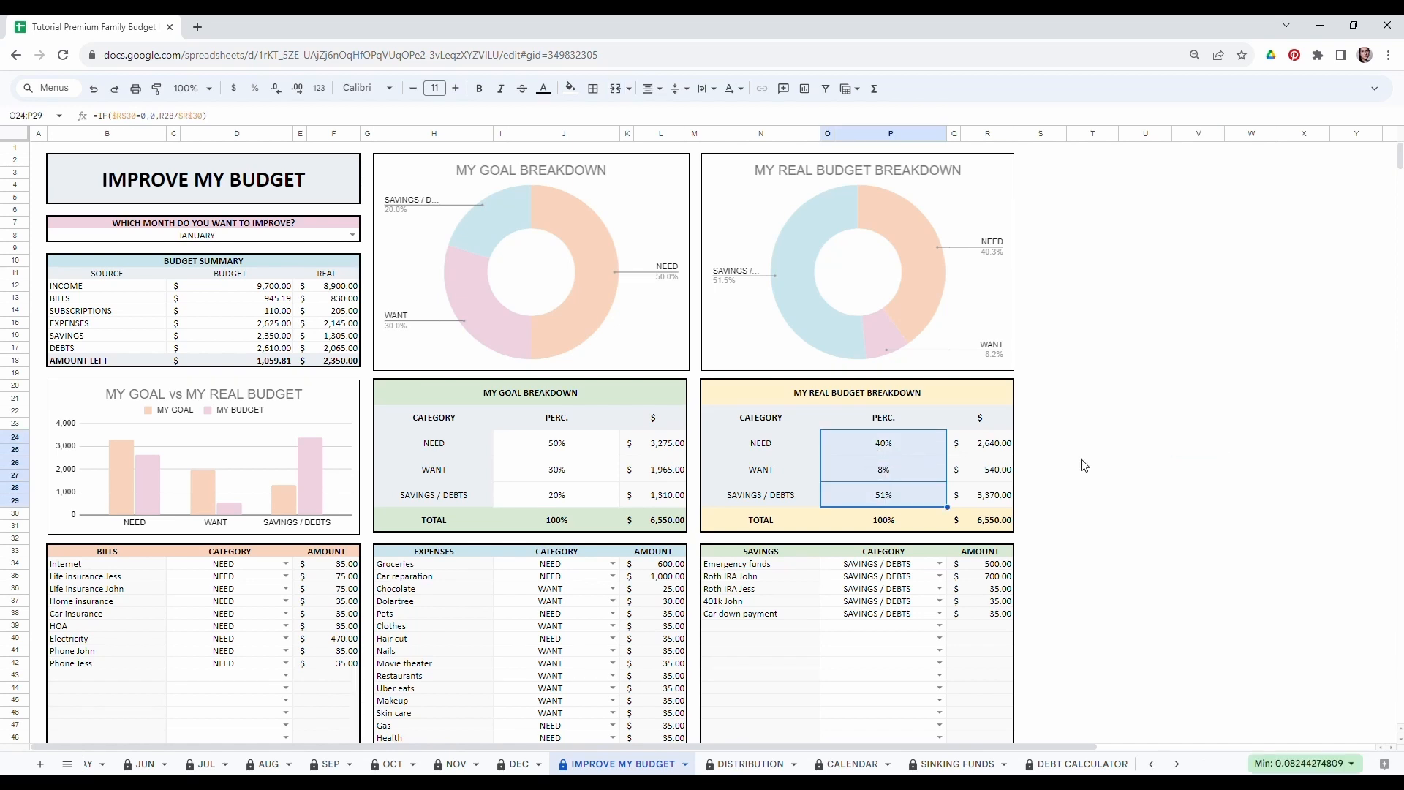
{"action": "left_click", "coordinate": [1145, 513]}
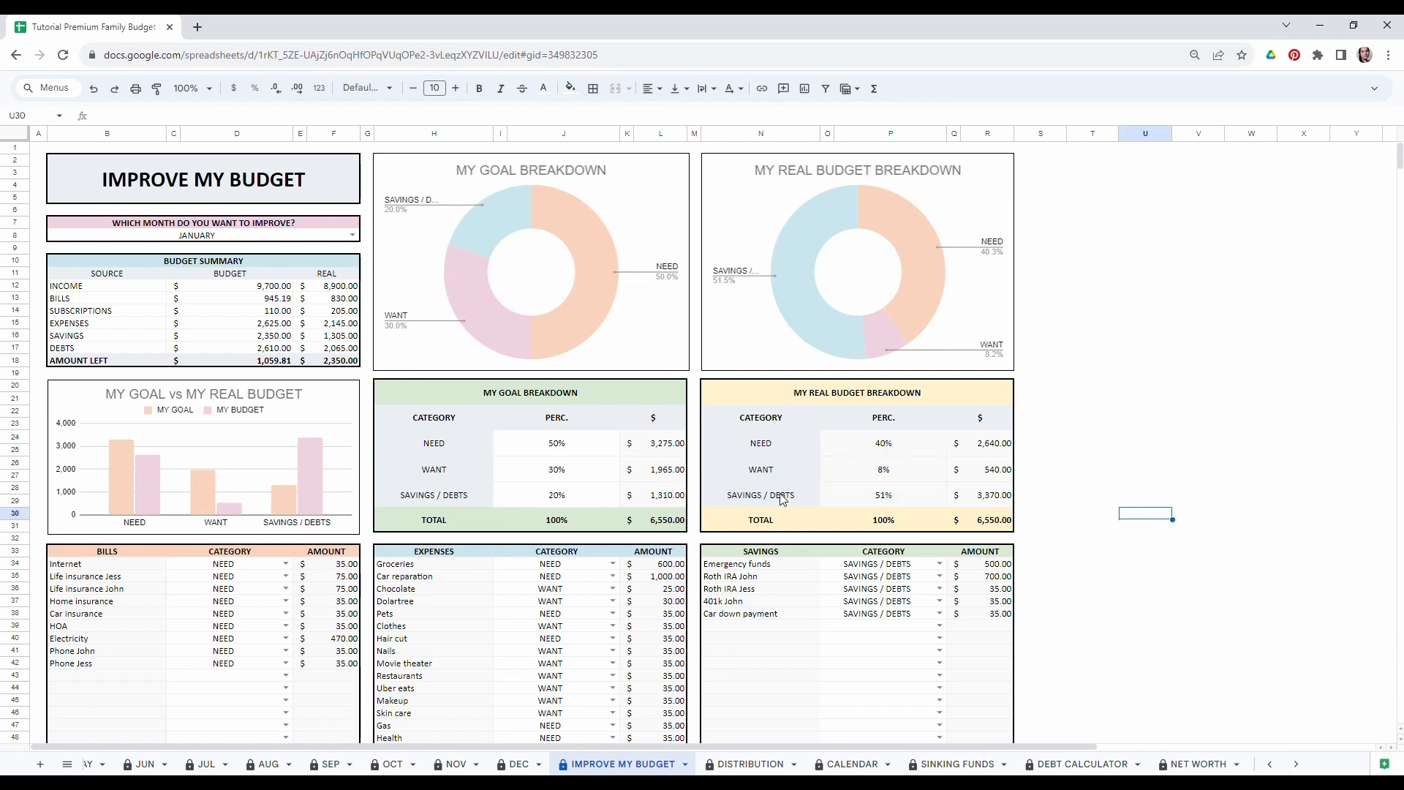
{"action": "left_click", "coordinate": [564, 468]}
{"action": "left_click", "coordinate": [560, 496]}
{"action": "left_click", "coordinate": [542, 453]}
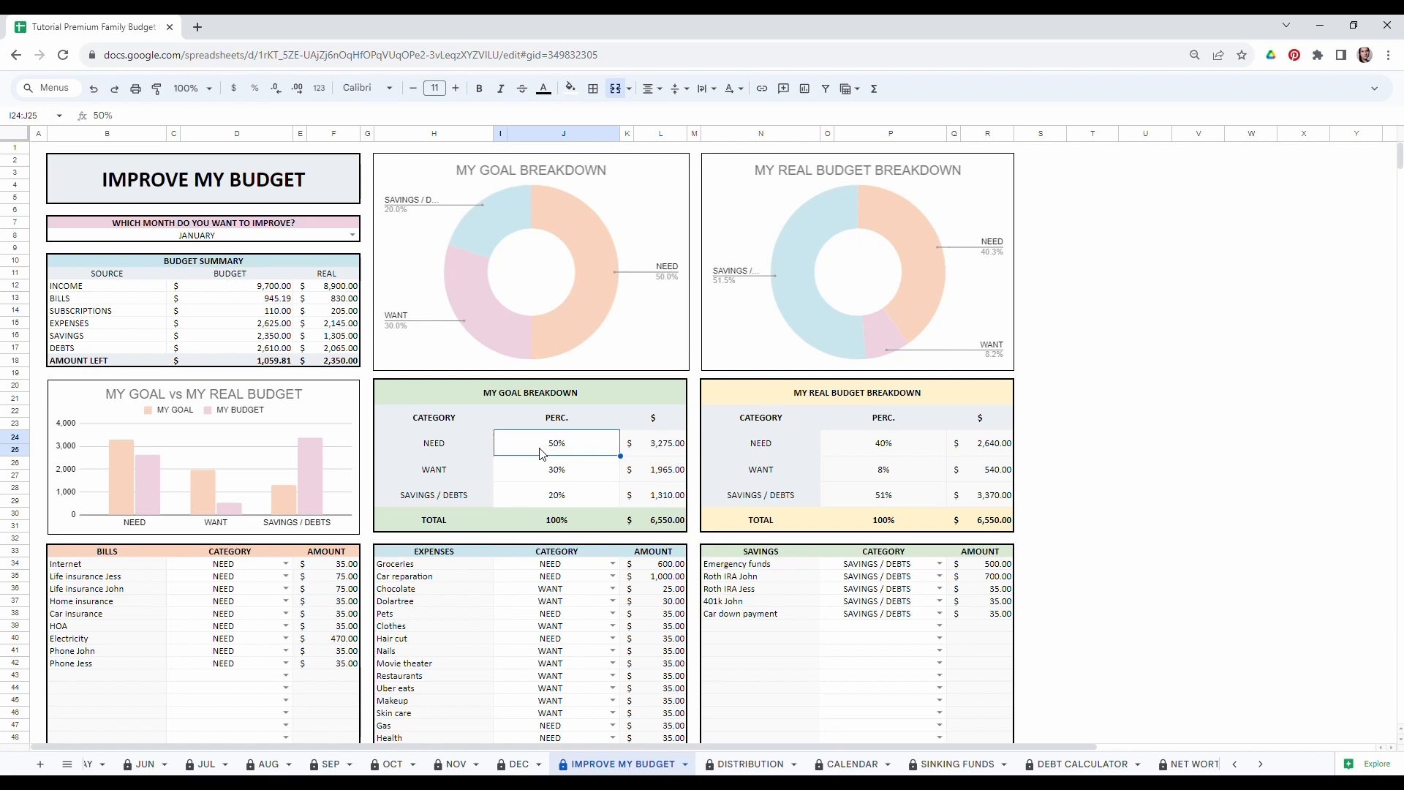
Set the goal breakdown percentages to 40% for NEED and 40% for WANT.
{"action": "type", "text": "40"}
{"action": "key", "text": "Return"}
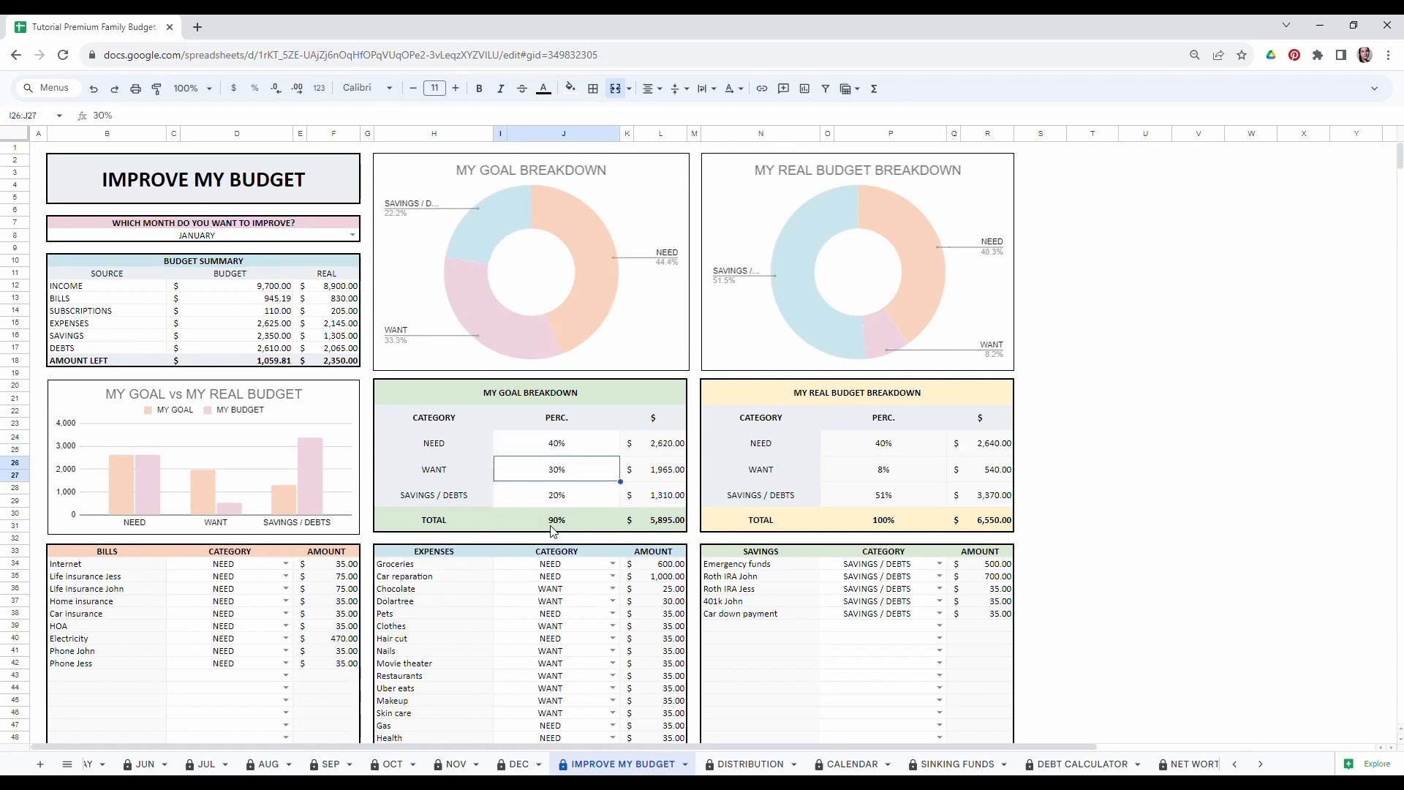
{"action": "type", "text": "40"}
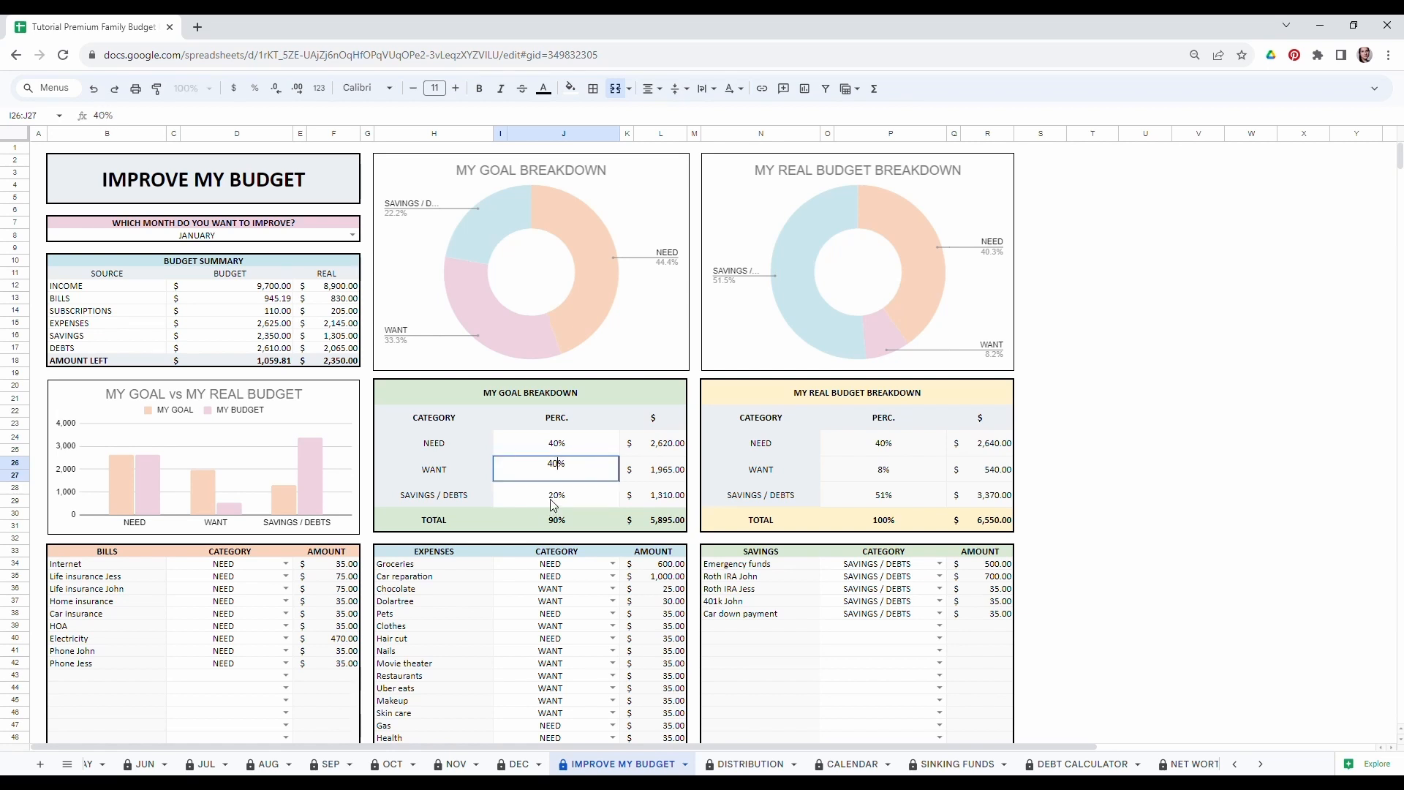
{"action": "key", "text": "Return"}
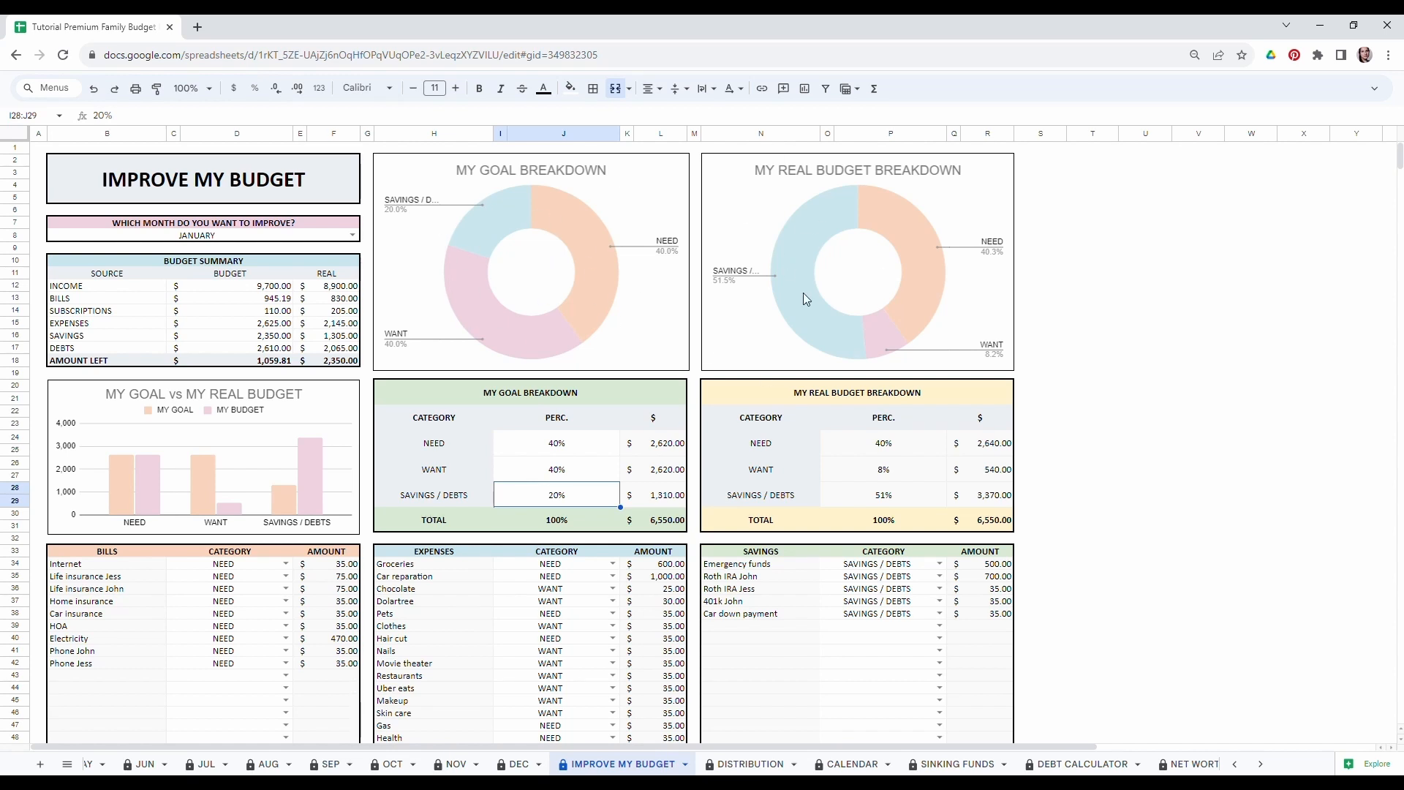
Open the income/expenses distribution sheet and choose MARCH as its month.
{"action": "key", "text": "ctrl+shift+Page_Down"}
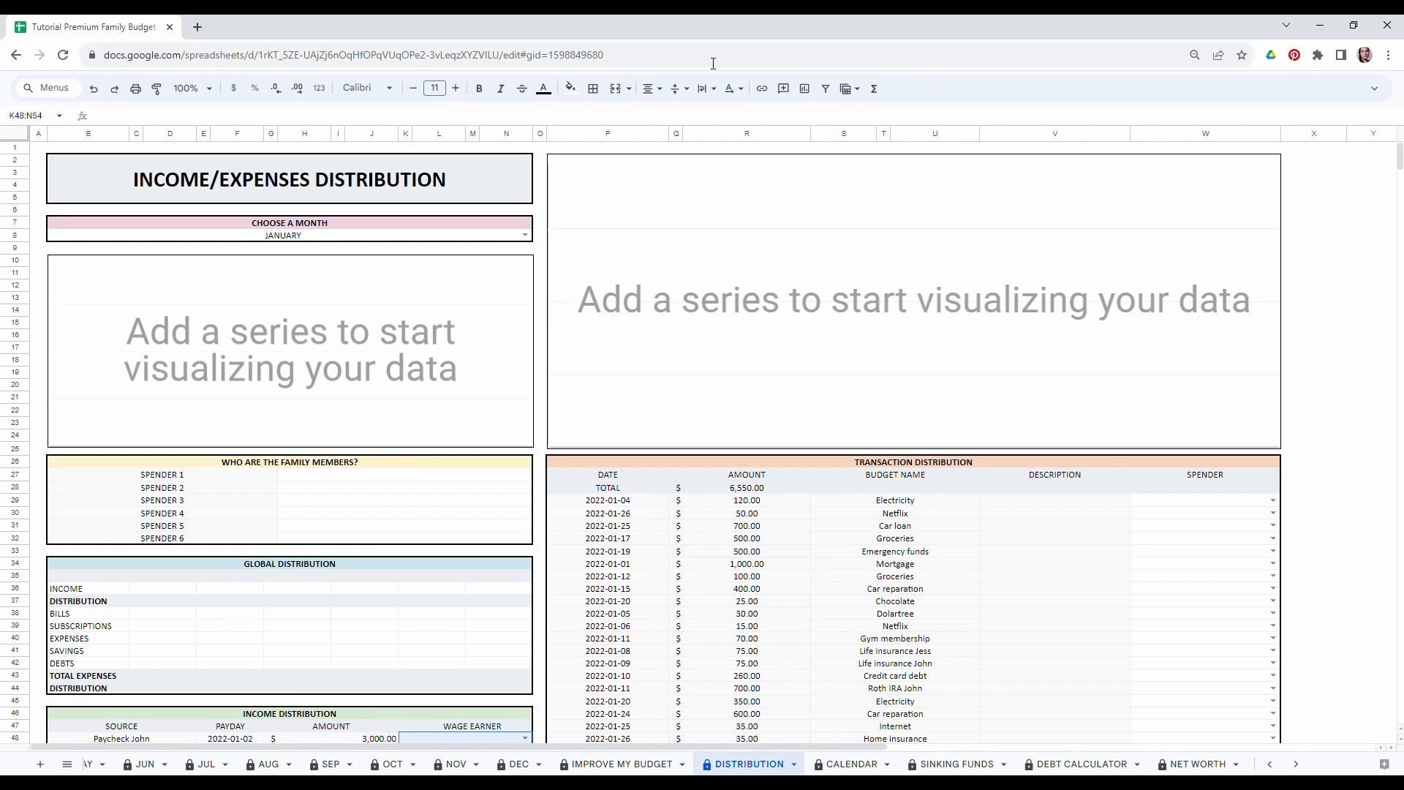
{"action": "left_click", "coordinate": [525, 235]}
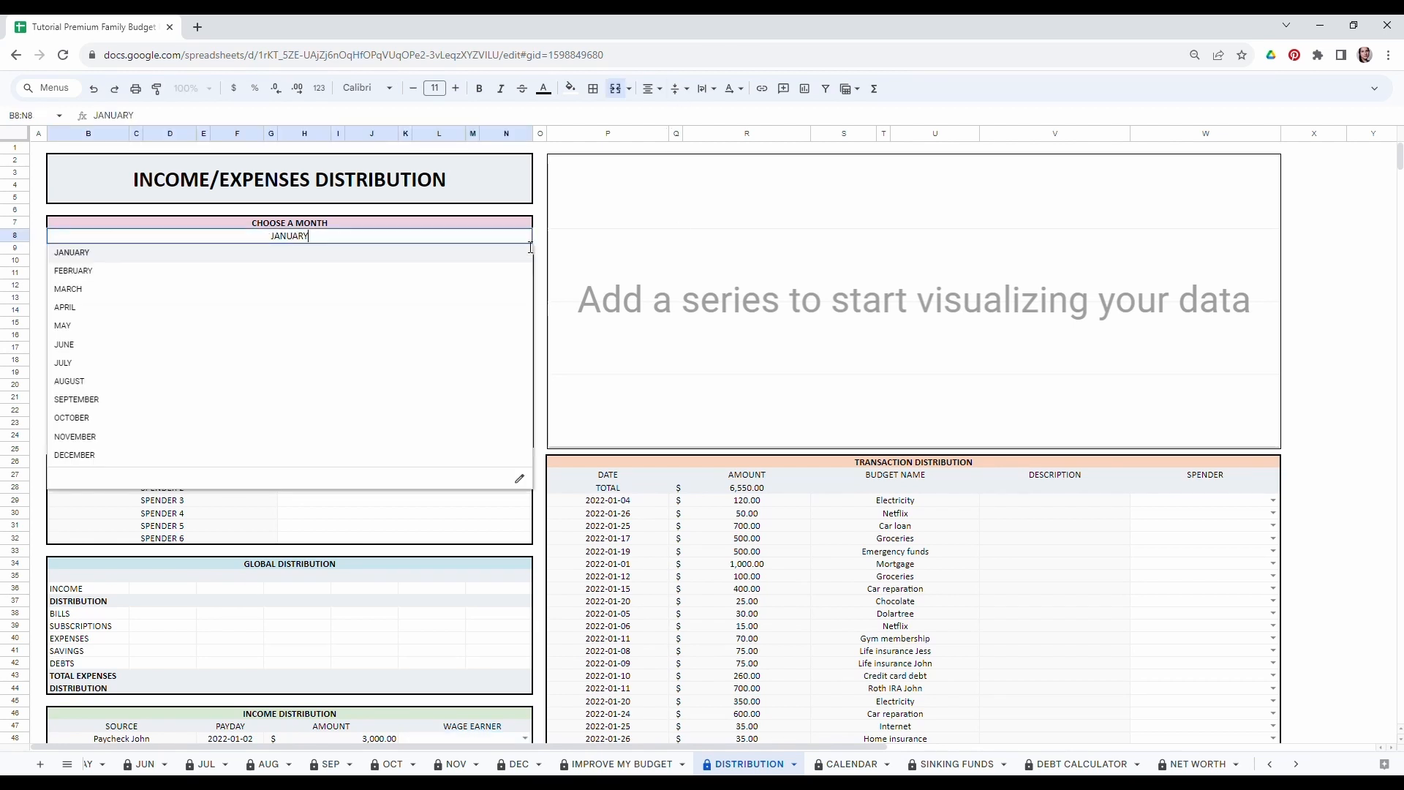
{"action": "left_click", "coordinate": [108, 292]}
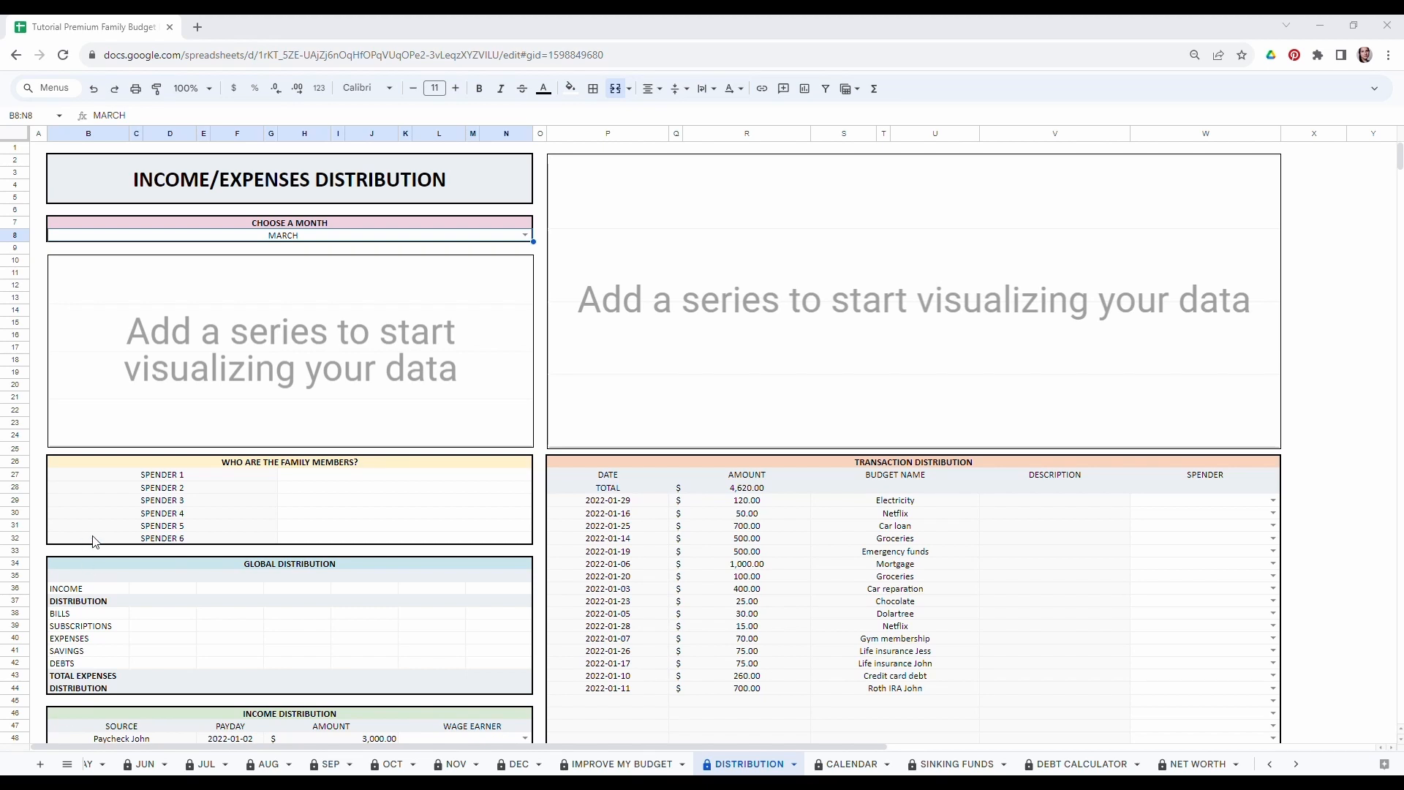
Enter the first names of the two family members as Spender 1 and Spender 2.
{"action": "left_click", "coordinate": [448, 475]}
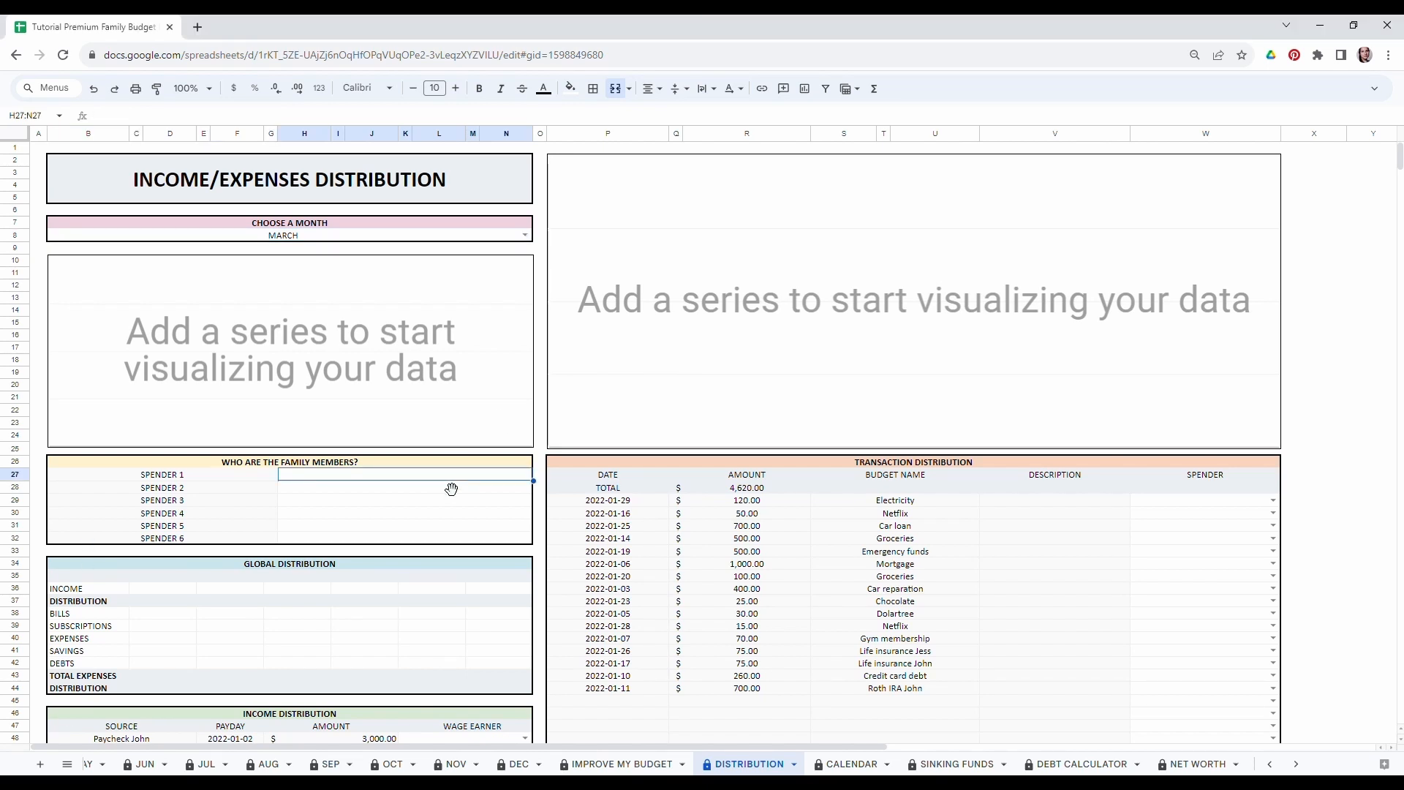
{"action": "type", "text": "John"}
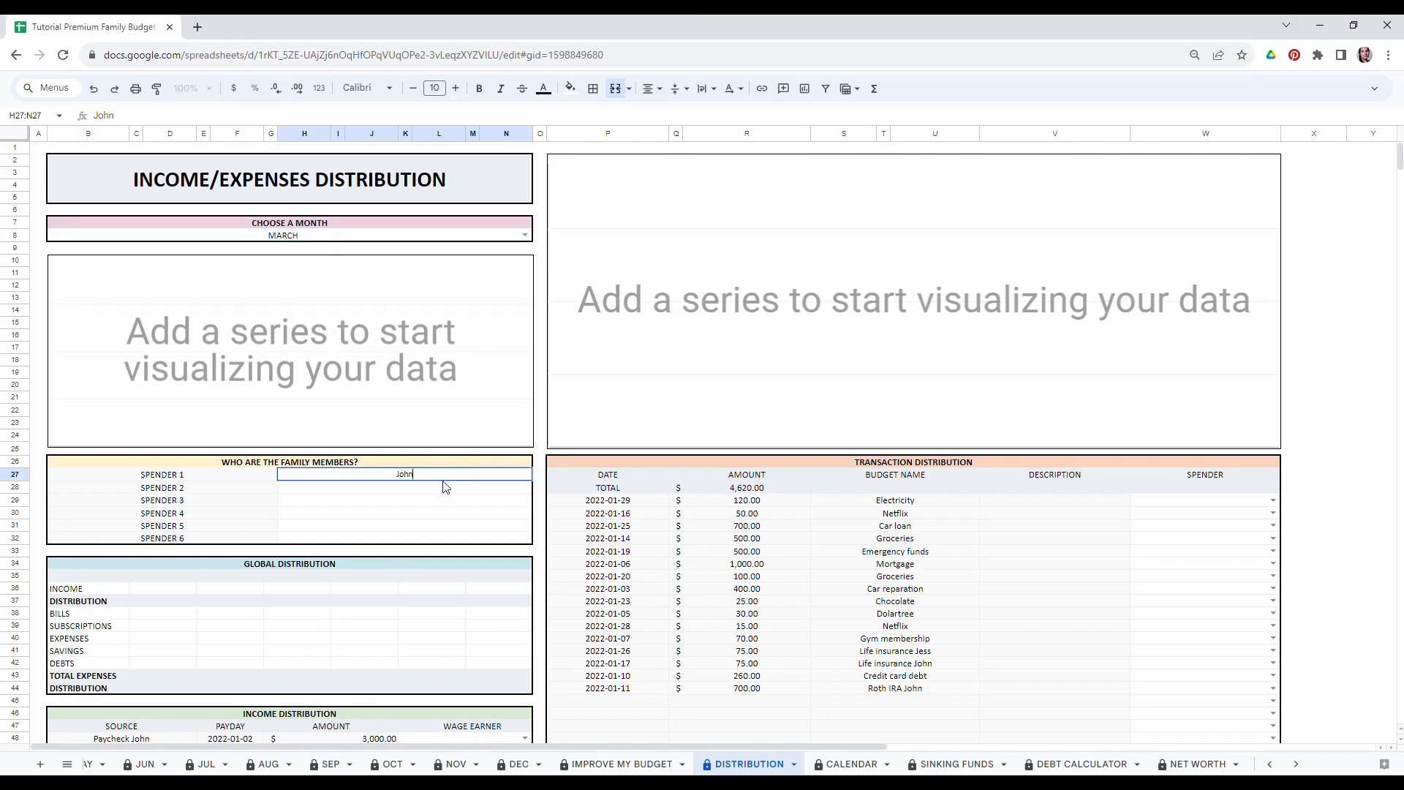
{"action": "key", "text": "Return"}
{"action": "type", "text": "Jess"}
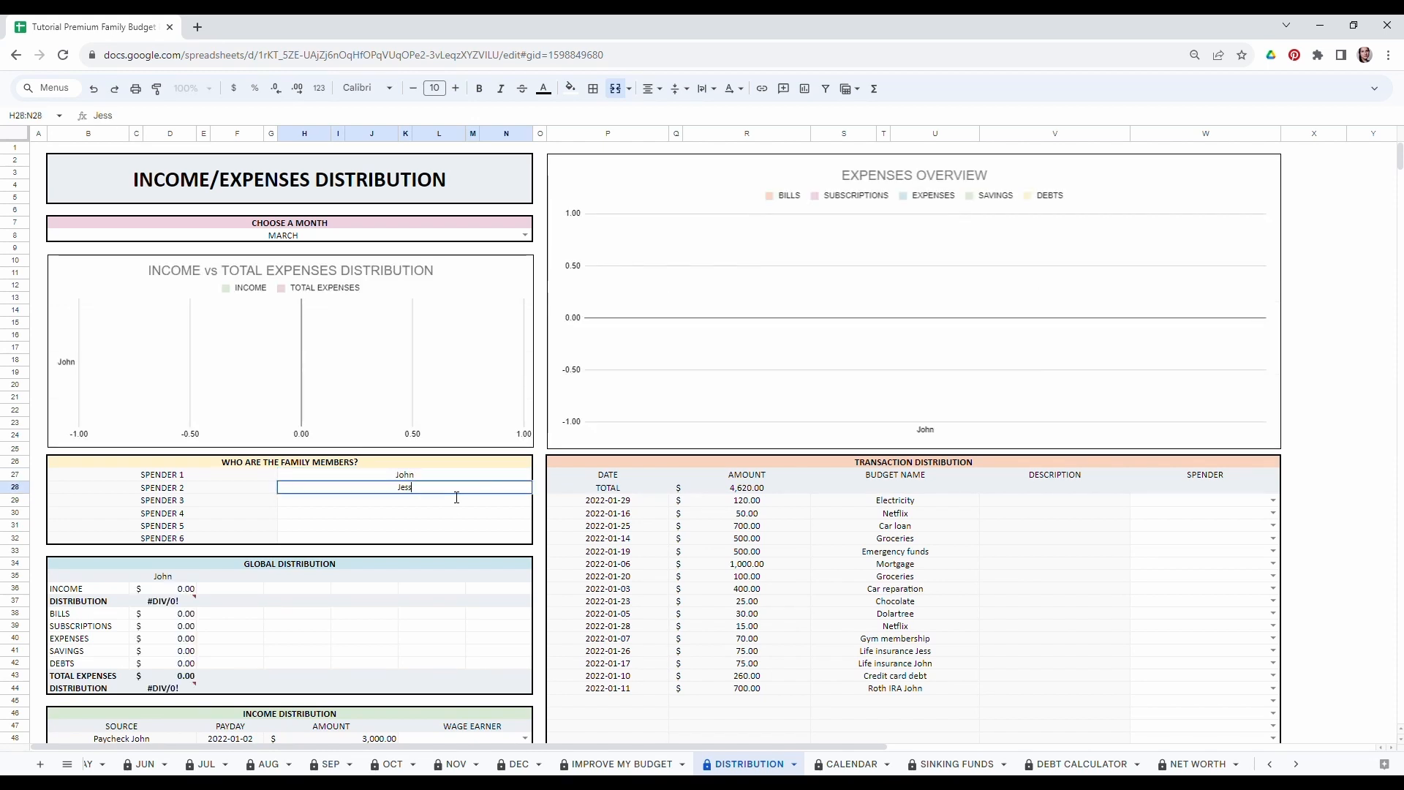
{"action": "left_click", "coordinate": [451, 514]}
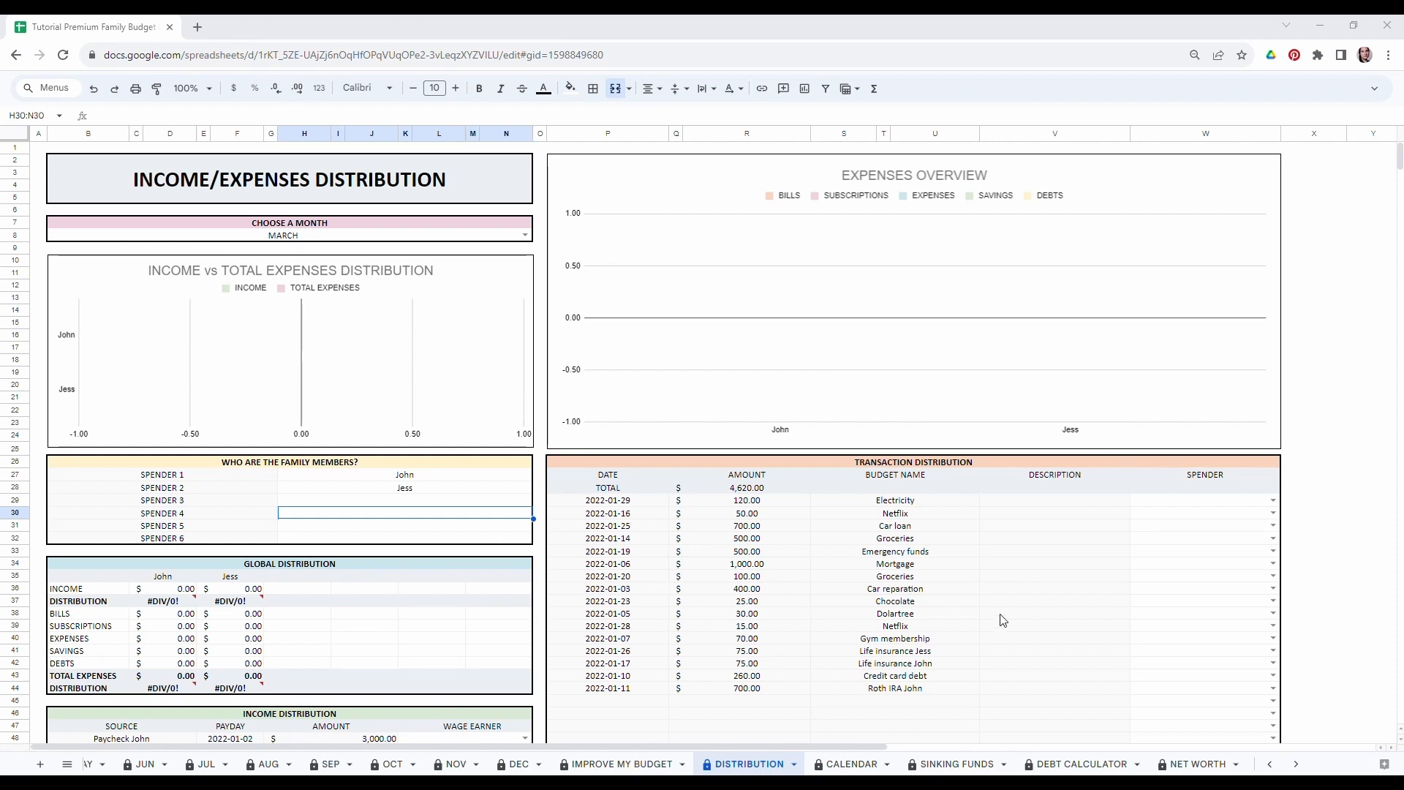
Set the wage earner in the income distribution to Spender 1 for the first paycheck and Spender 2 for the second.
{"action": "scroll", "coordinate": [357, 602], "scroll_direction": "down", "scroll_amount": 5}
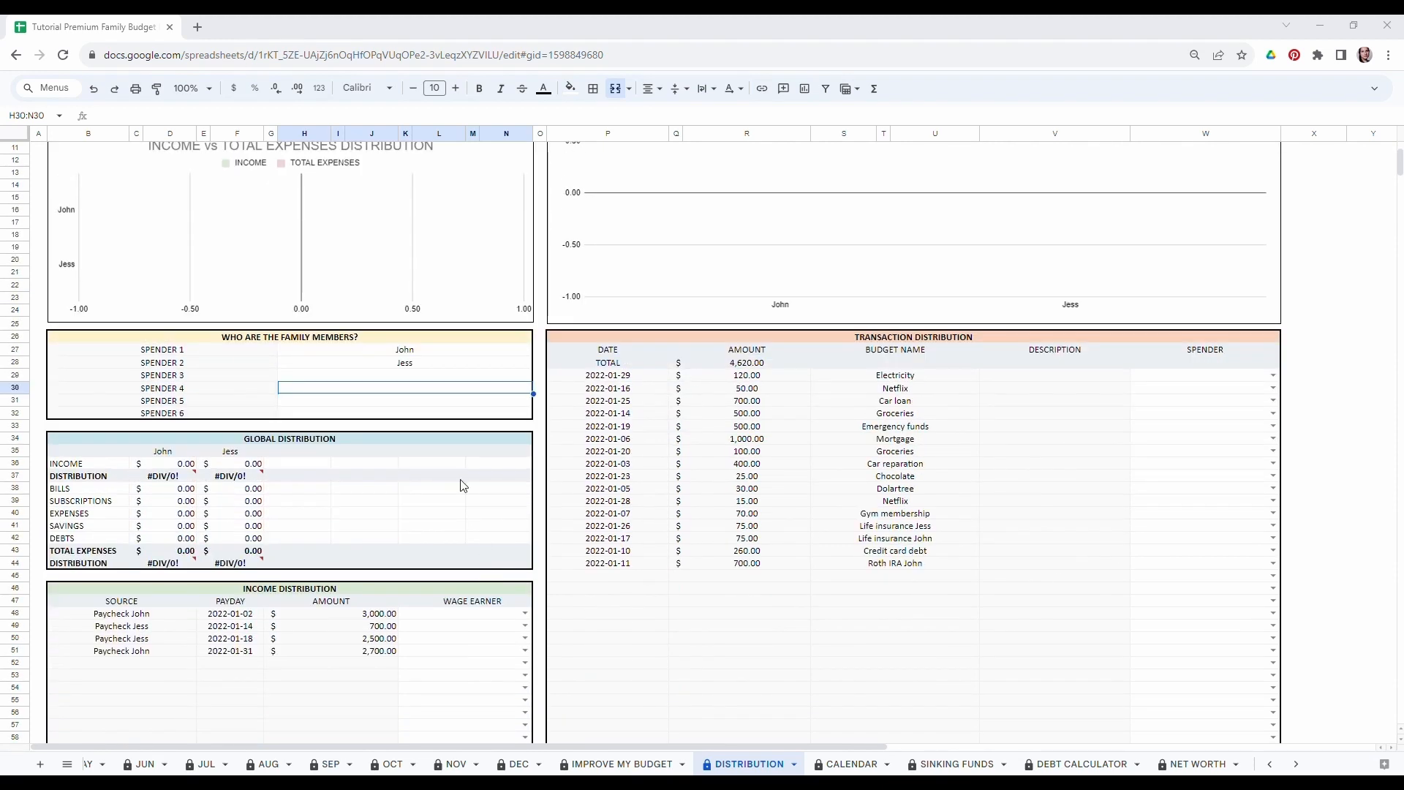
{"action": "left_click_drag", "start_coordinate": [264, 556], "coordinate": [278, 626]}
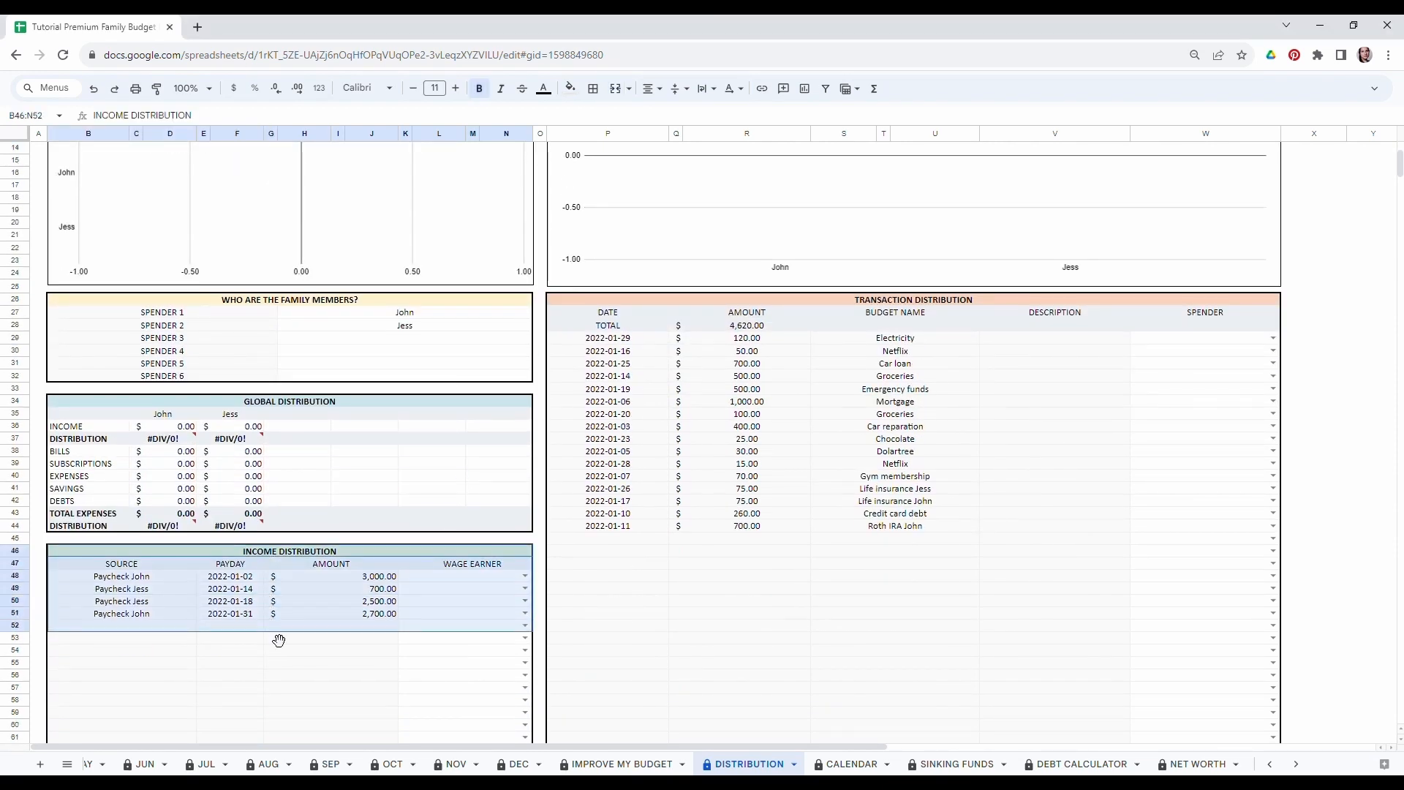
{"action": "left_click", "coordinate": [430, 614]}
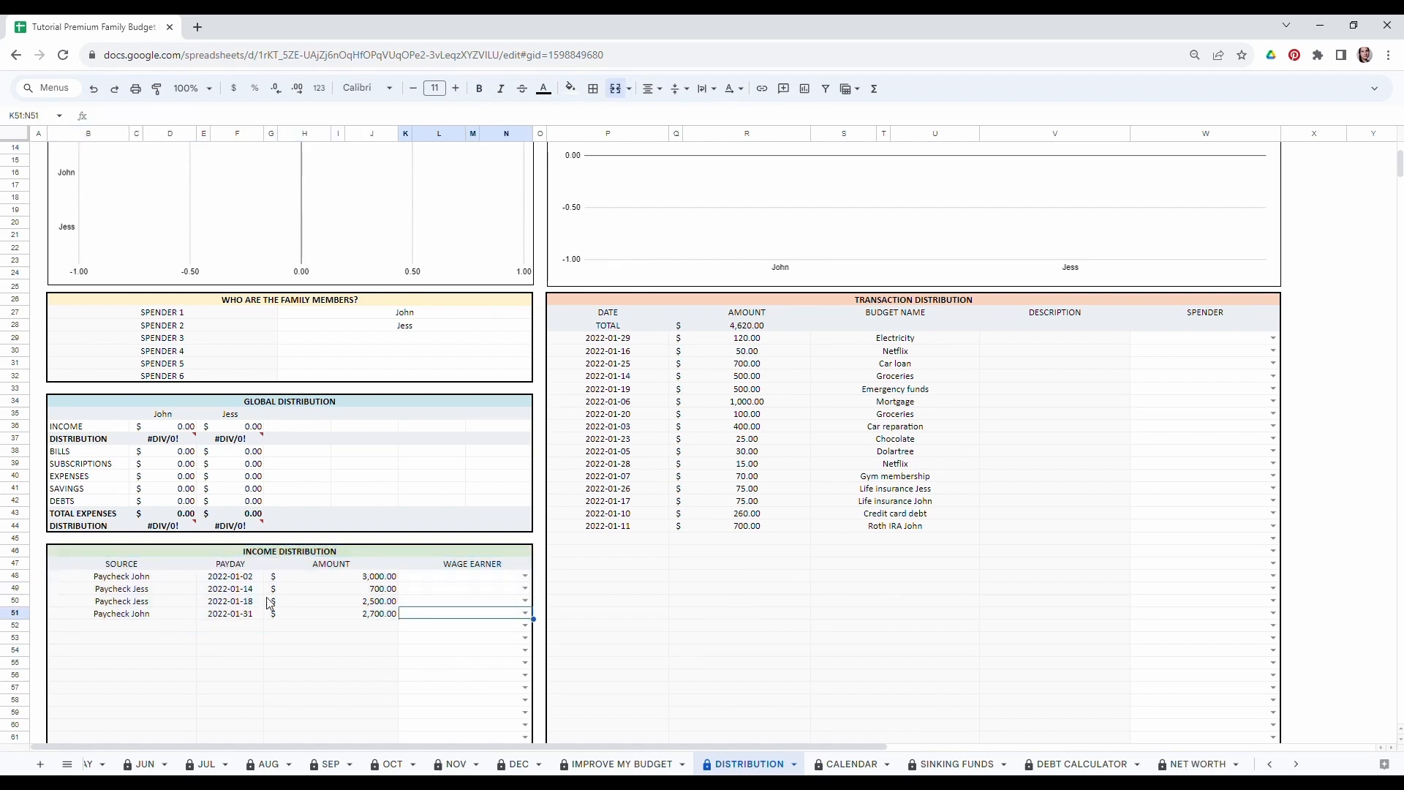
{"action": "left_click", "coordinate": [522, 579]}
{"action": "left_click", "coordinate": [523, 577]}
{"action": "left_click", "coordinate": [459, 598]}
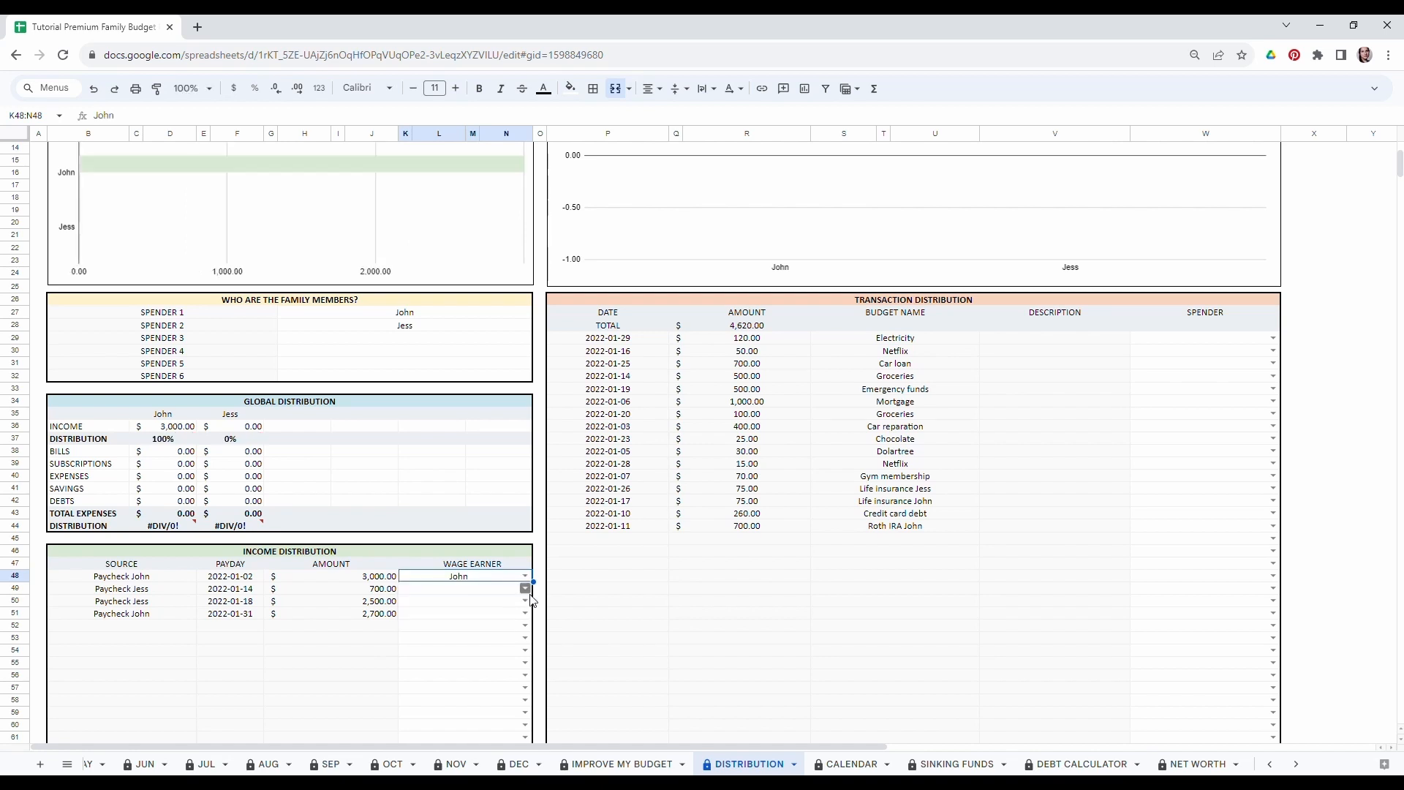
{"action": "left_click", "coordinate": [526, 589]}
{"action": "left_click", "coordinate": [431, 624]}
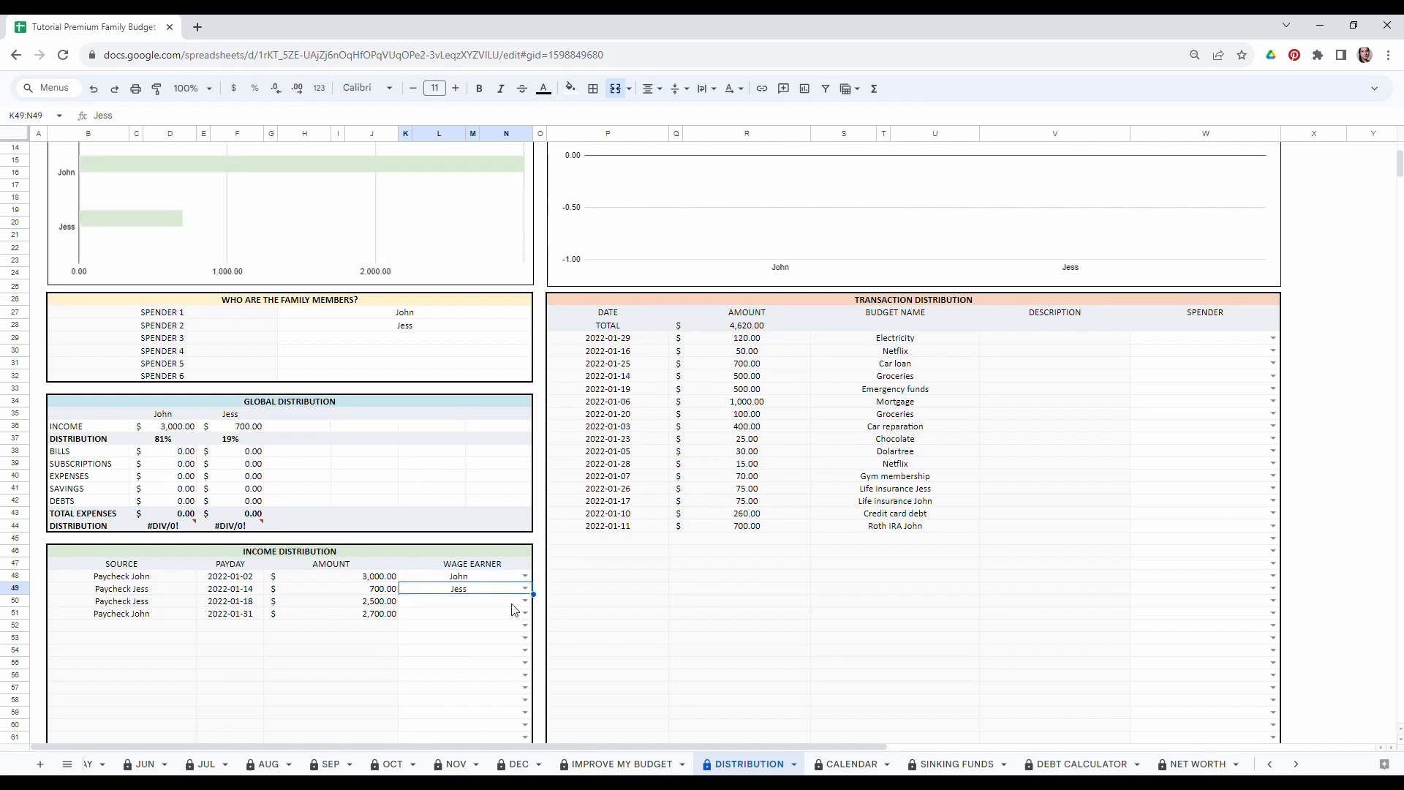
Set the wage earner to Spender 2 for the third paycheck and Spender 1 for the fourth.
{"action": "left_click", "coordinate": [525, 602]}
{"action": "left_click", "coordinate": [450, 637]}
{"action": "left_click", "coordinate": [526, 614]}
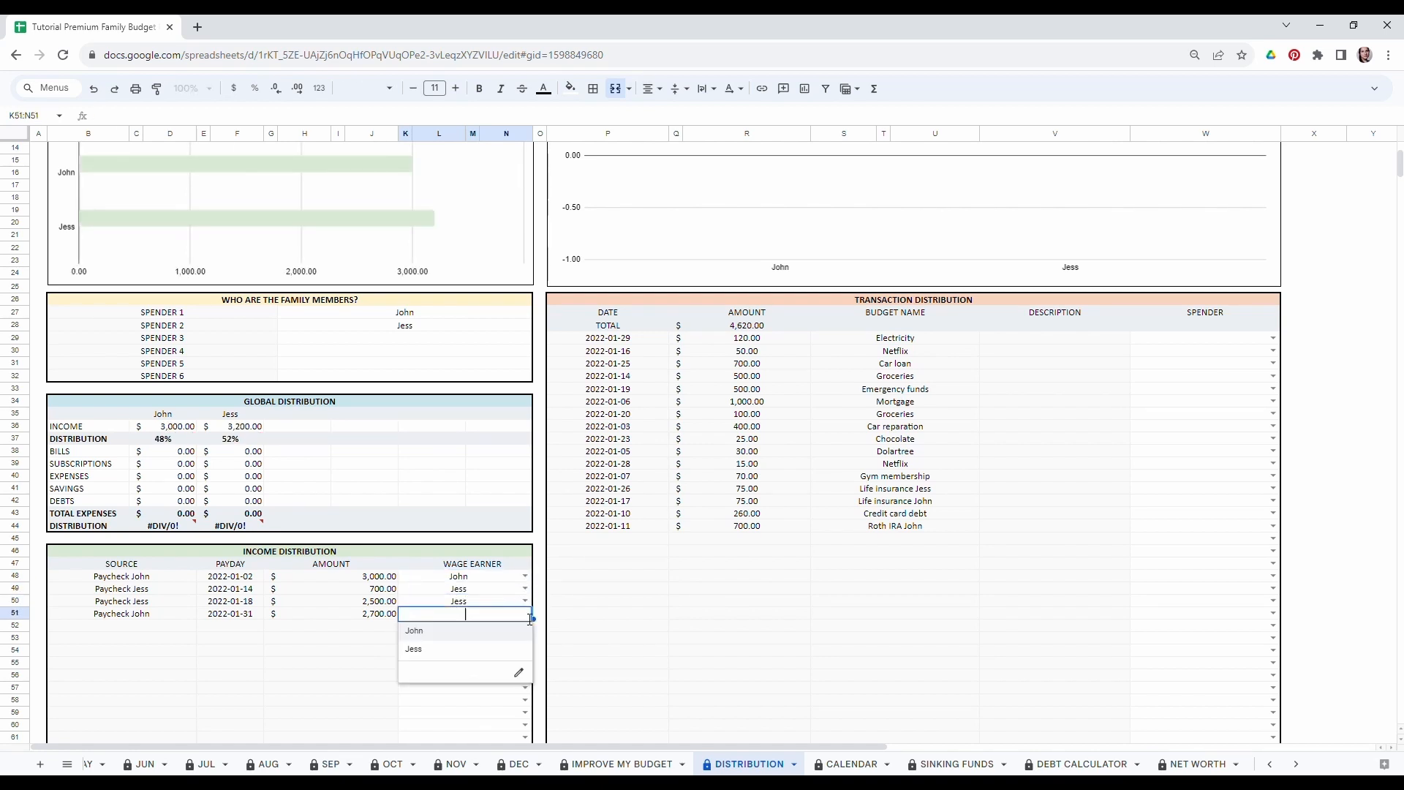
{"action": "left_click", "coordinate": [441, 632]}
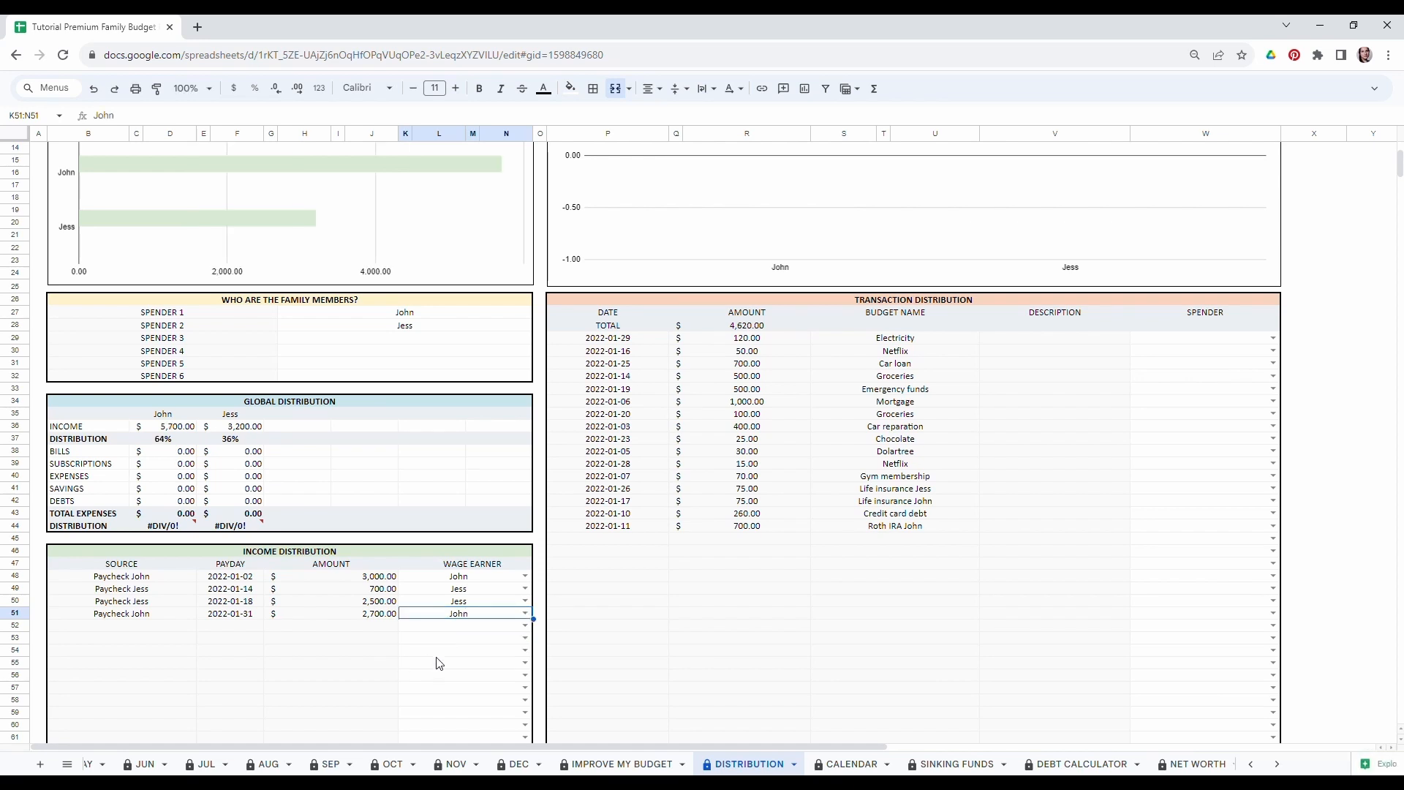
{"action": "left_click", "coordinate": [446, 650]}
Assign the Electricity transaction to Spender 1 and the $50 Netflix transaction to Spender 2.
{"action": "scroll", "coordinate": [836, 545], "scroll_direction": "up", "scroll_amount": 3}
{"action": "scroll", "coordinate": [970, 481], "scroll_direction": "down", "scroll_amount": 2}
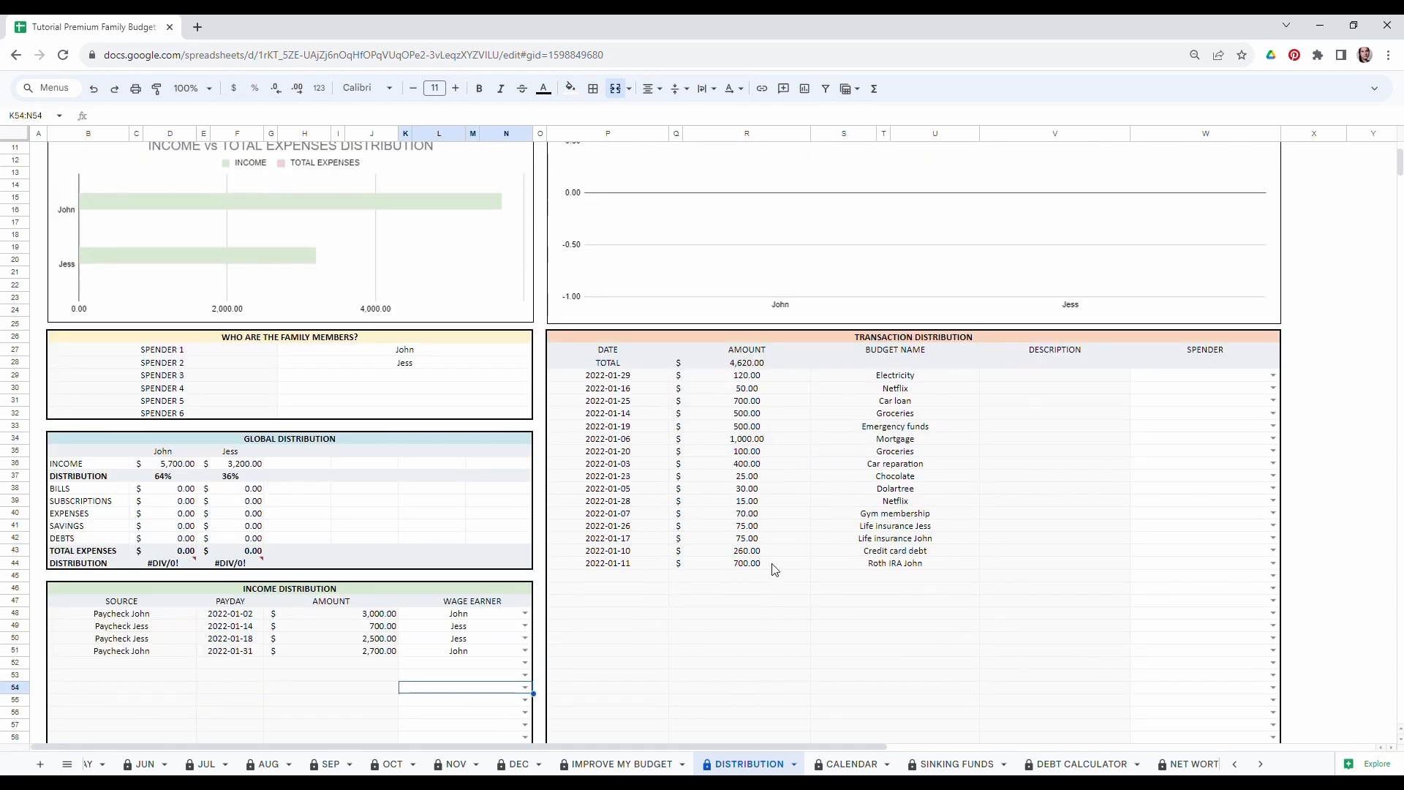
{"action": "left_click_drag", "start_coordinate": [599, 378], "coordinate": [907, 566]}
{"action": "left_click", "coordinate": [905, 655]}
{"action": "scroll", "coordinate": [276, 400], "scroll_direction": "up", "scroll_amount": 3}
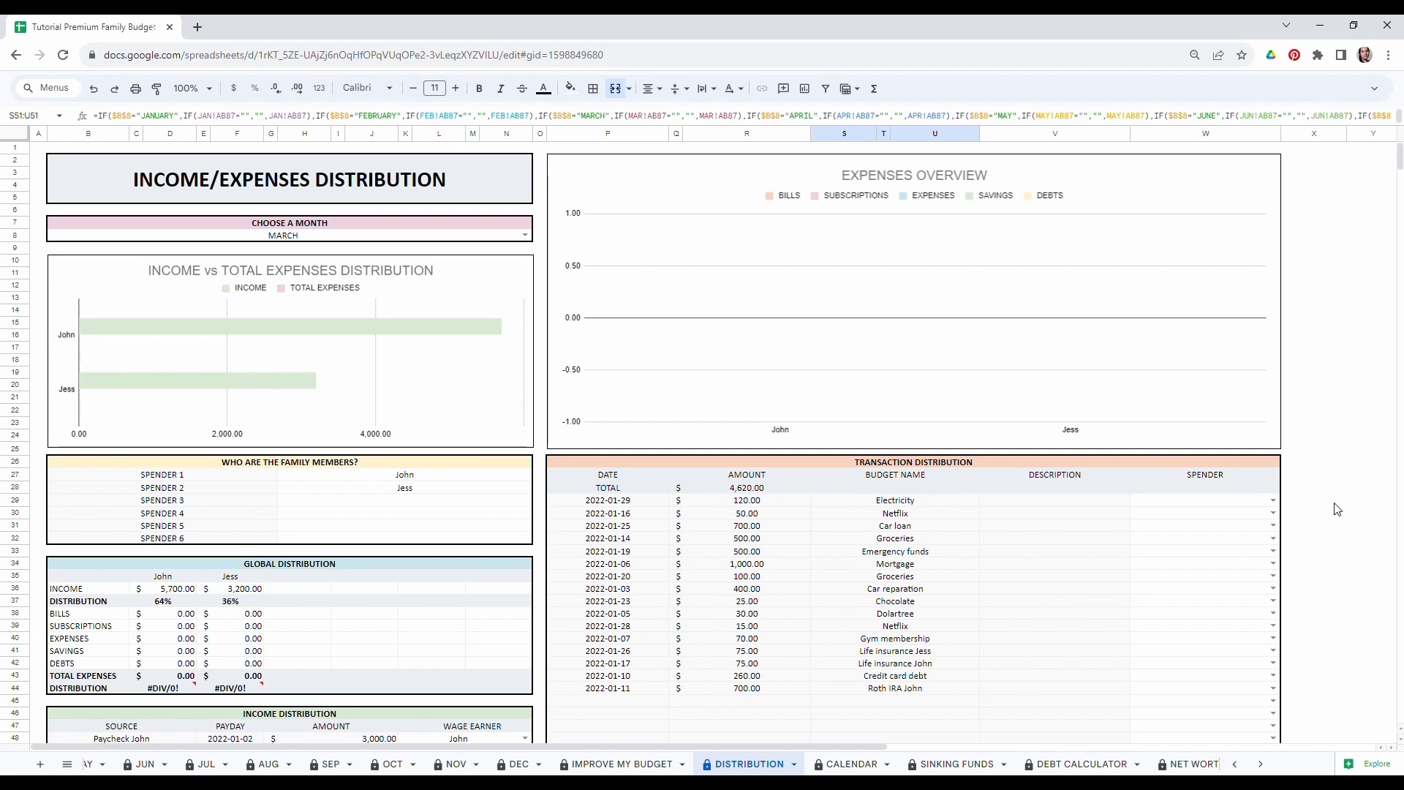
{"action": "left_click", "coordinate": [1273, 502]}
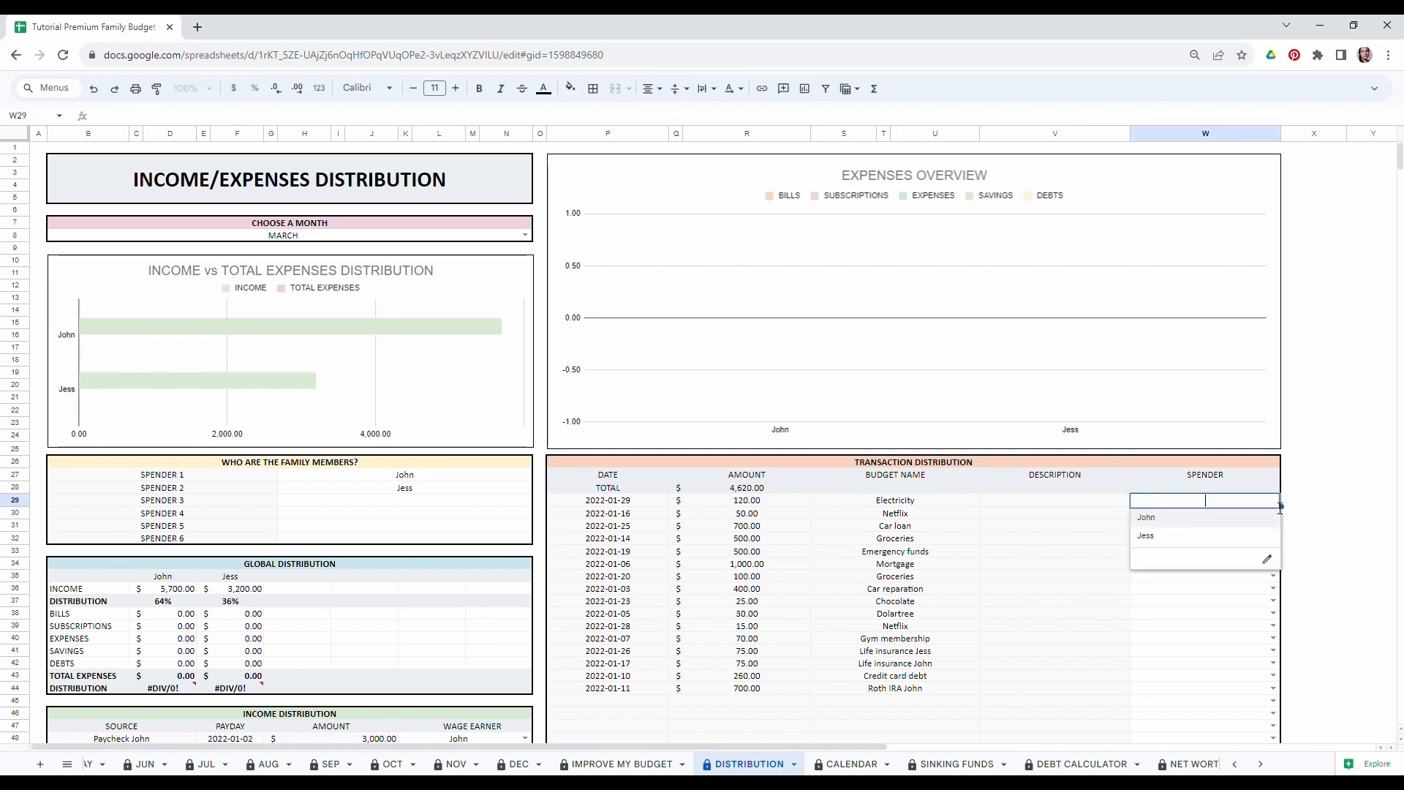
{"action": "left_click", "coordinate": [1174, 520]}
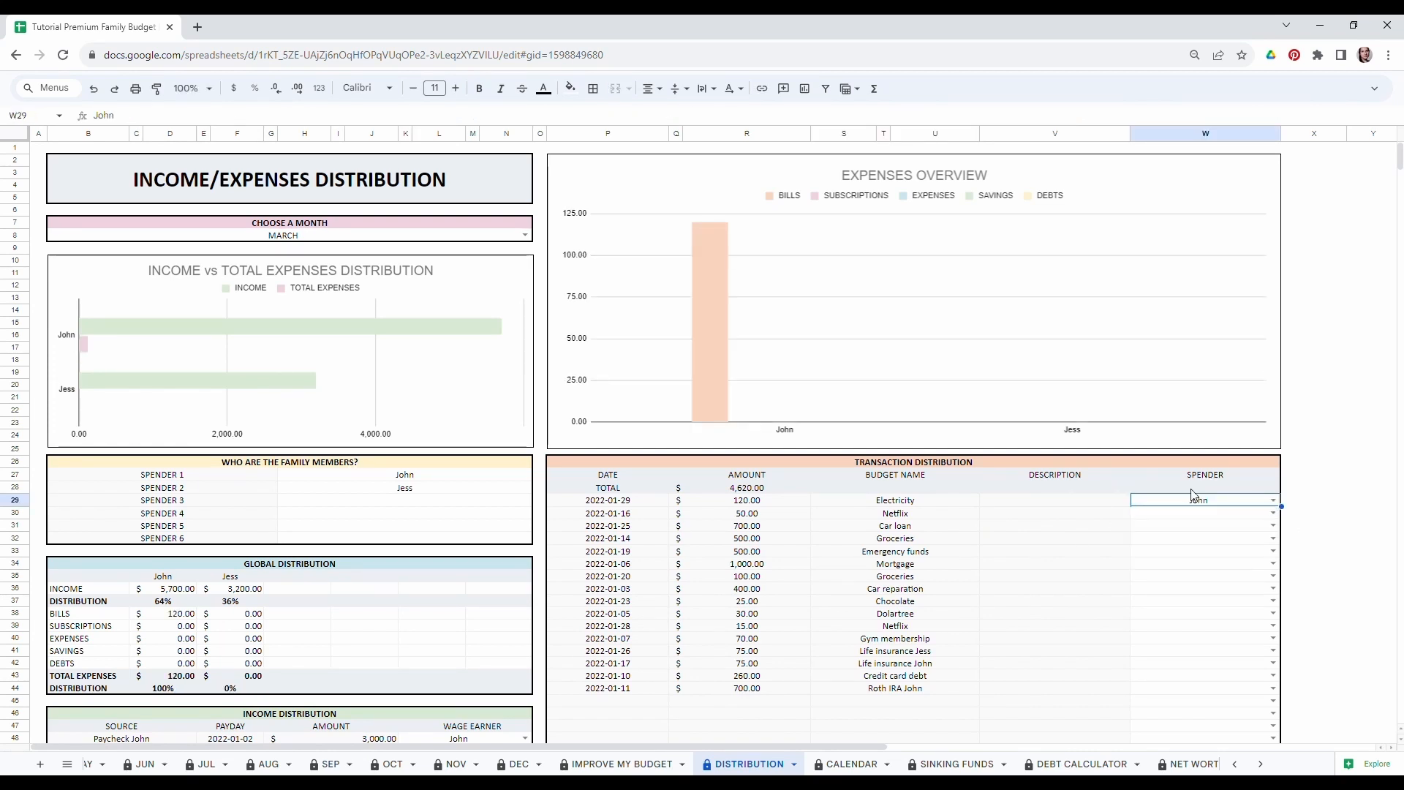
{"action": "left_click", "coordinate": [1273, 514]}
{"action": "left_click", "coordinate": [1196, 549]}
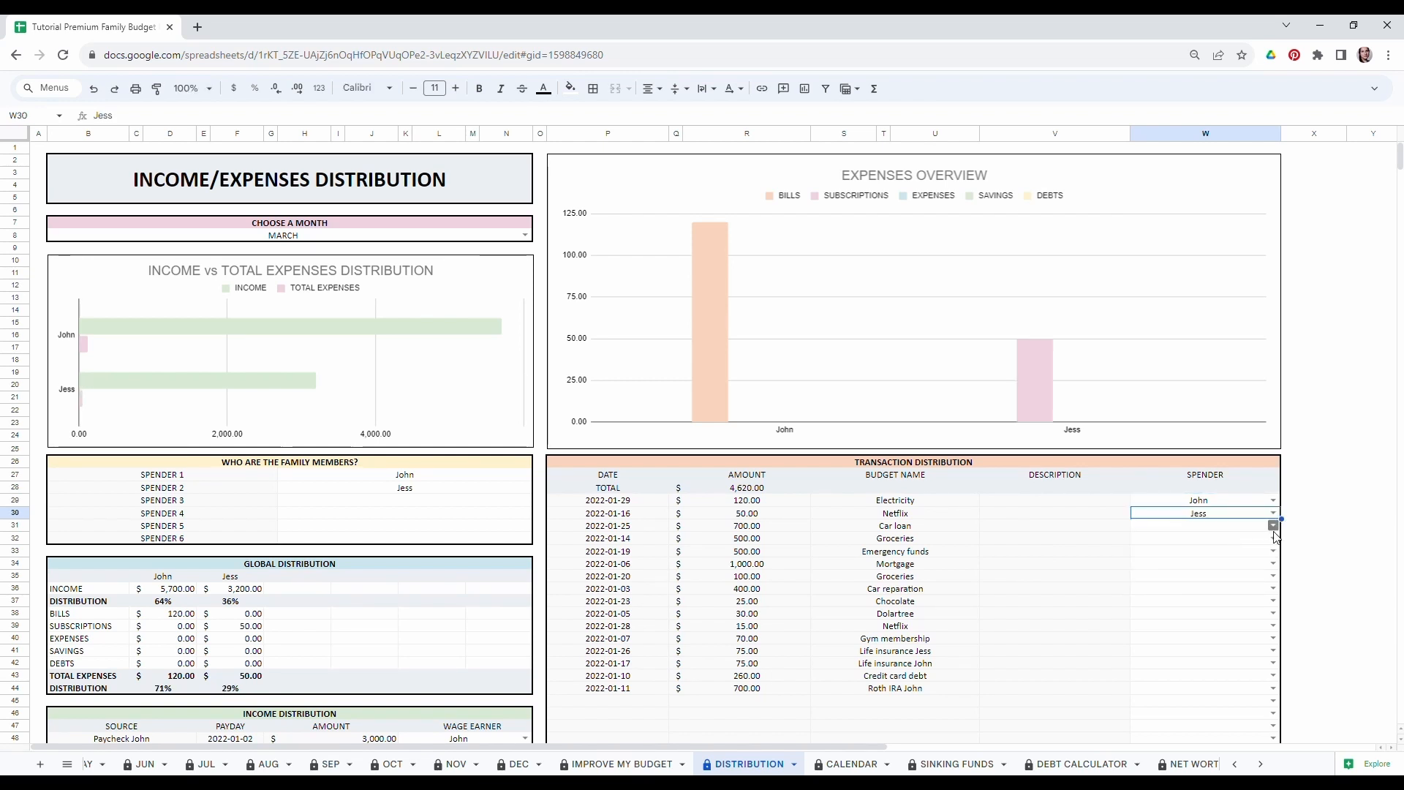
Assign the Car loan, $500 Groceries and Mortgage transactions to Spender 1, and Emergency funds to Spender 2.
{"action": "left_click", "coordinate": [1272, 526]}
{"action": "left_click", "coordinate": [1207, 543]}
{"action": "left_click", "coordinate": [1272, 539]}
{"action": "left_click", "coordinate": [1207, 556]}
{"action": "left_click", "coordinate": [1271, 551]}
{"action": "left_click", "coordinate": [1216, 587]}
{"action": "left_click", "coordinate": [1271, 564]}
{"action": "left_click", "coordinate": [1216, 581]}
Assign the $100 Groceries, Chocolate and $15 Netflix transactions to Spender 2, and Car reparation and Dolartree to Spender 1.
{"action": "left_click", "coordinate": [1271, 576]}
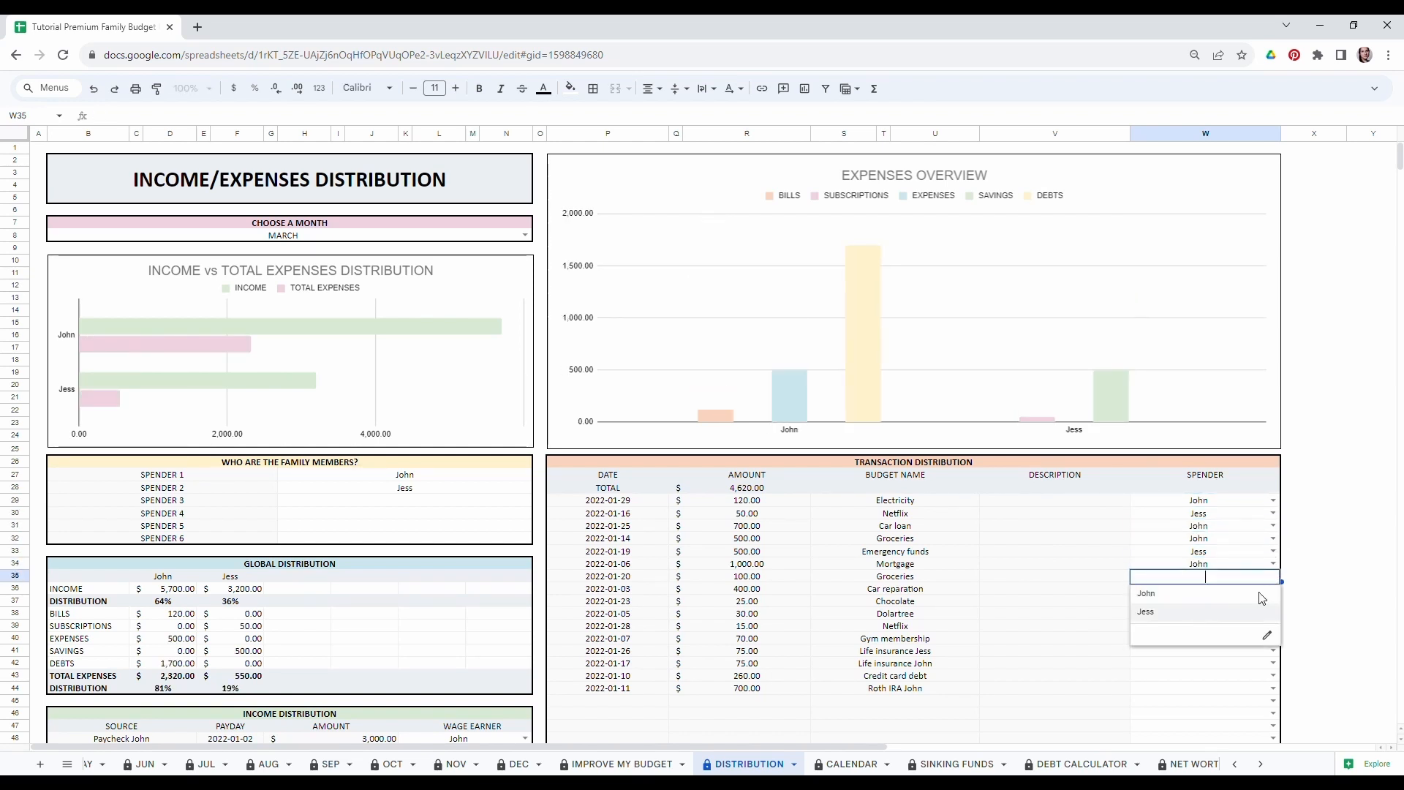
{"action": "left_click", "coordinate": [1216, 611]}
{"action": "left_click", "coordinate": [1271, 589]}
{"action": "left_click", "coordinate": [1216, 606]}
{"action": "left_click", "coordinate": [1217, 630]}
{"action": "left_click", "coordinate": [1273, 626]}
{"action": "left_click", "coordinate": [1220, 661]}
Assign Gym membership, Roth IRA and the empty row below it to Spender 1, and both life insurances and Credit card debt to Spender 2.
{"action": "left_click", "coordinate": [1273, 638]}
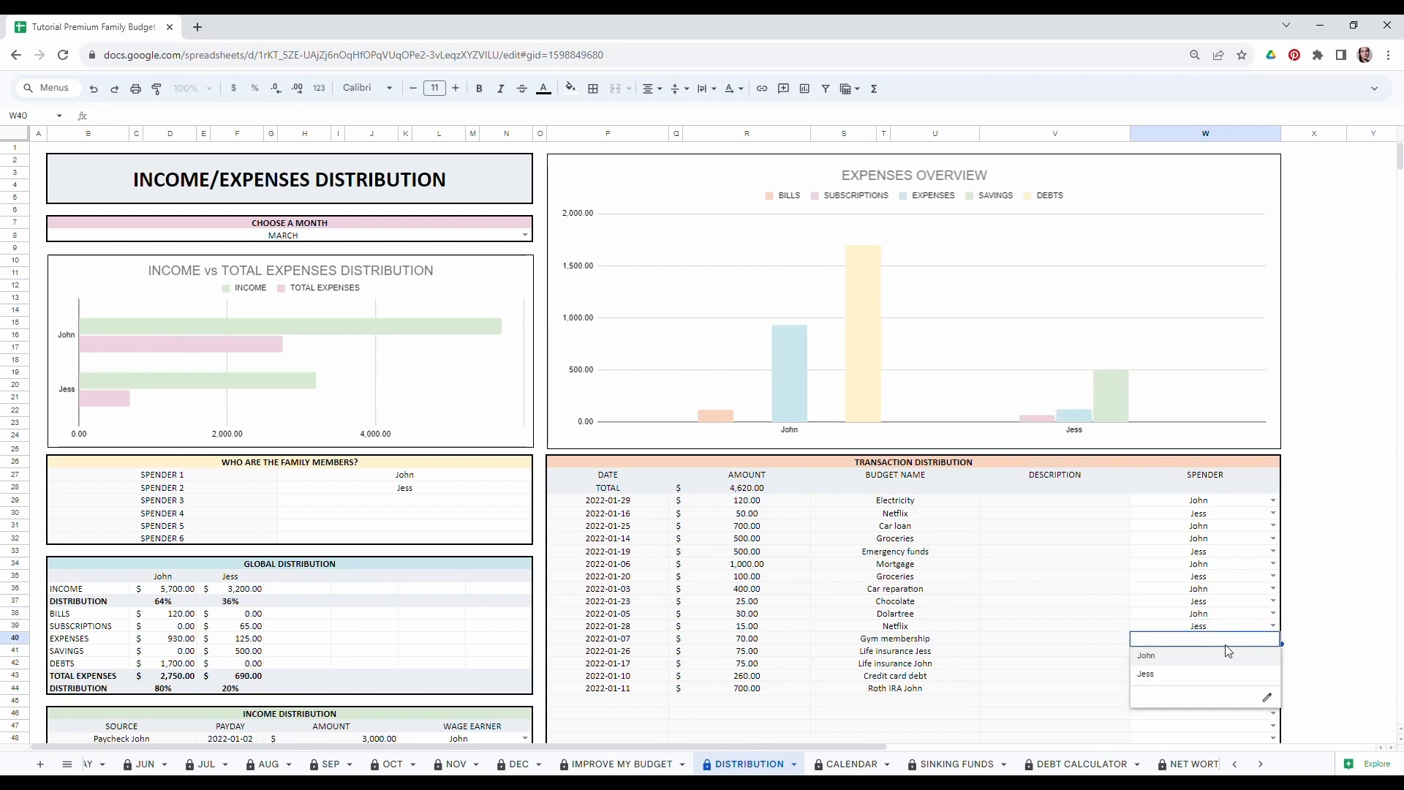
{"action": "left_click", "coordinate": [1225, 653]}
{"action": "scroll", "coordinate": [1226, 652], "scroll_direction": "down", "scroll_amount": 1}
{"action": "left_click", "coordinate": [1273, 563]}
{"action": "left_click", "coordinate": [1220, 599]}
{"action": "left_click", "coordinate": [1274, 575]}
{"action": "left_click", "coordinate": [1216, 624]}
{"action": "left_click", "coordinate": [1273, 588]}
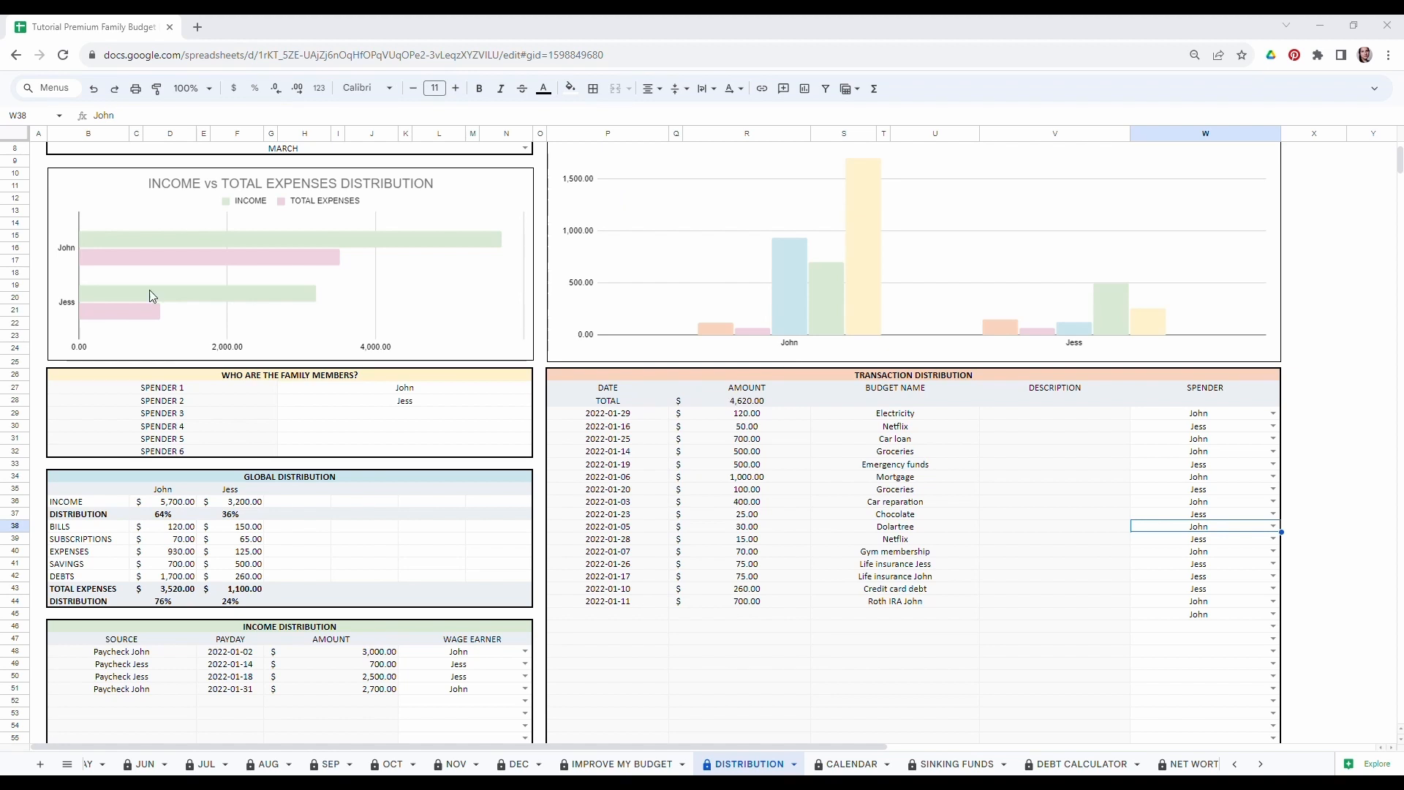
{"action": "scroll", "coordinate": [126, 378], "scroll_direction": "up", "scroll_amount": 3}
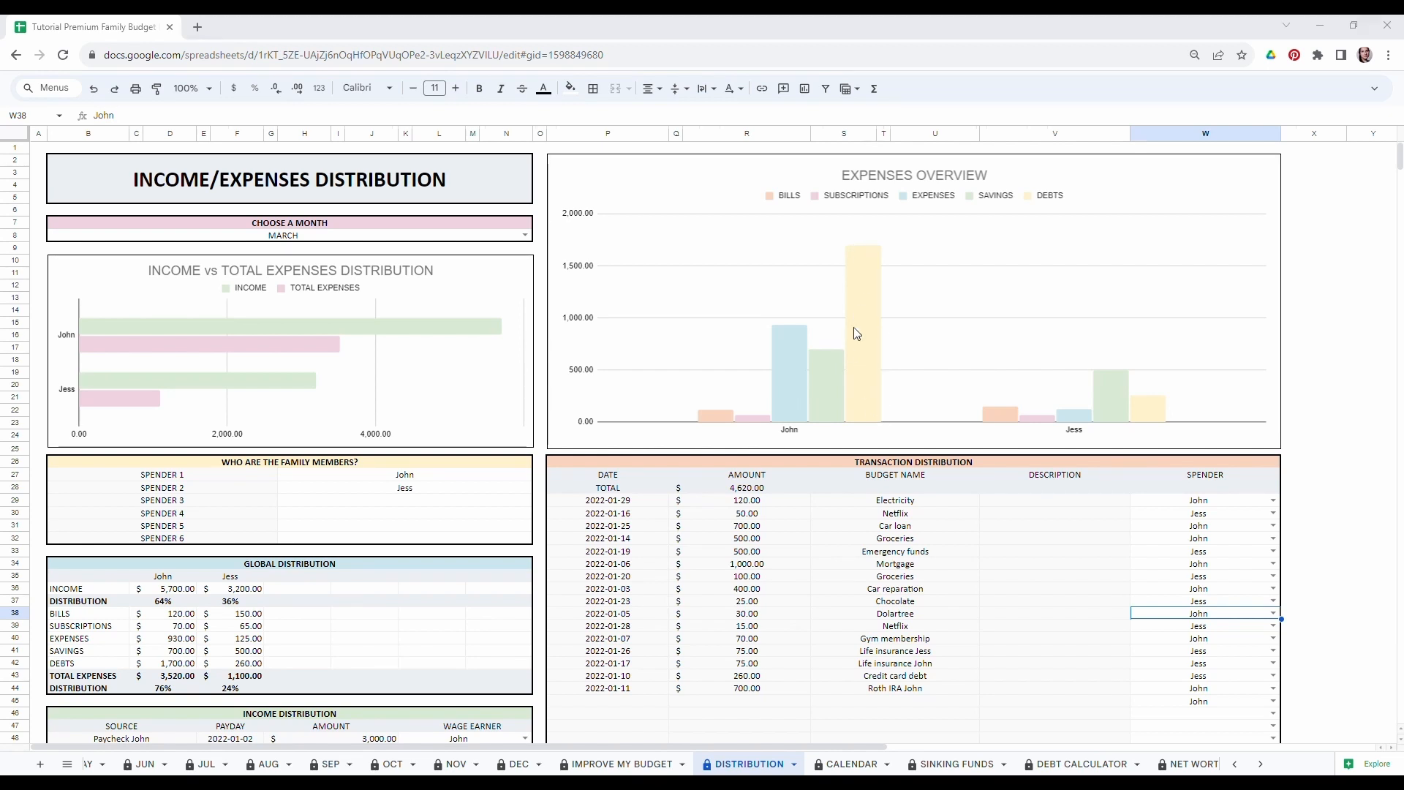
Open the calendar sheet, clear its year and enter 2023.
{"action": "key", "text": "ctrl+Page_Down"}
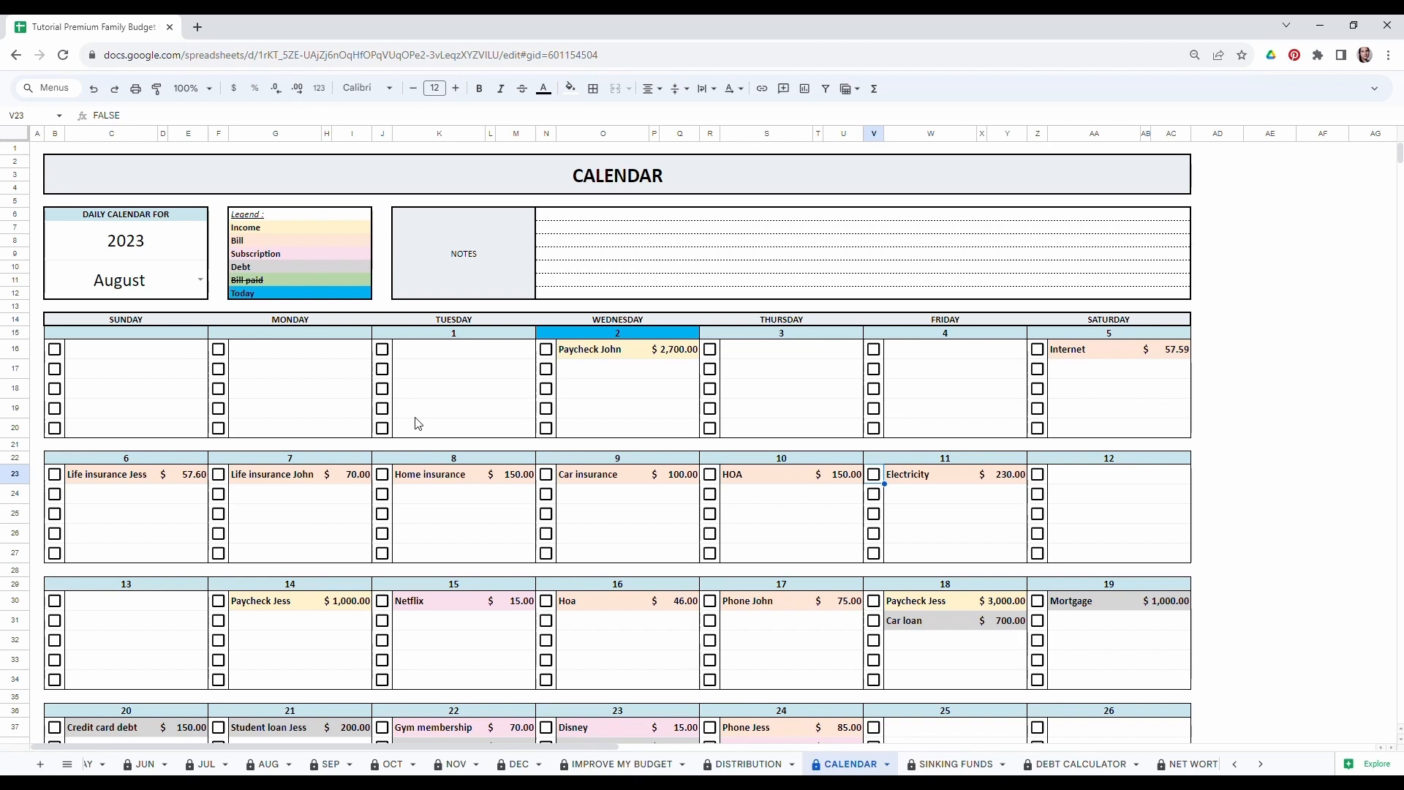
{"action": "left_click", "coordinate": [163, 253]}
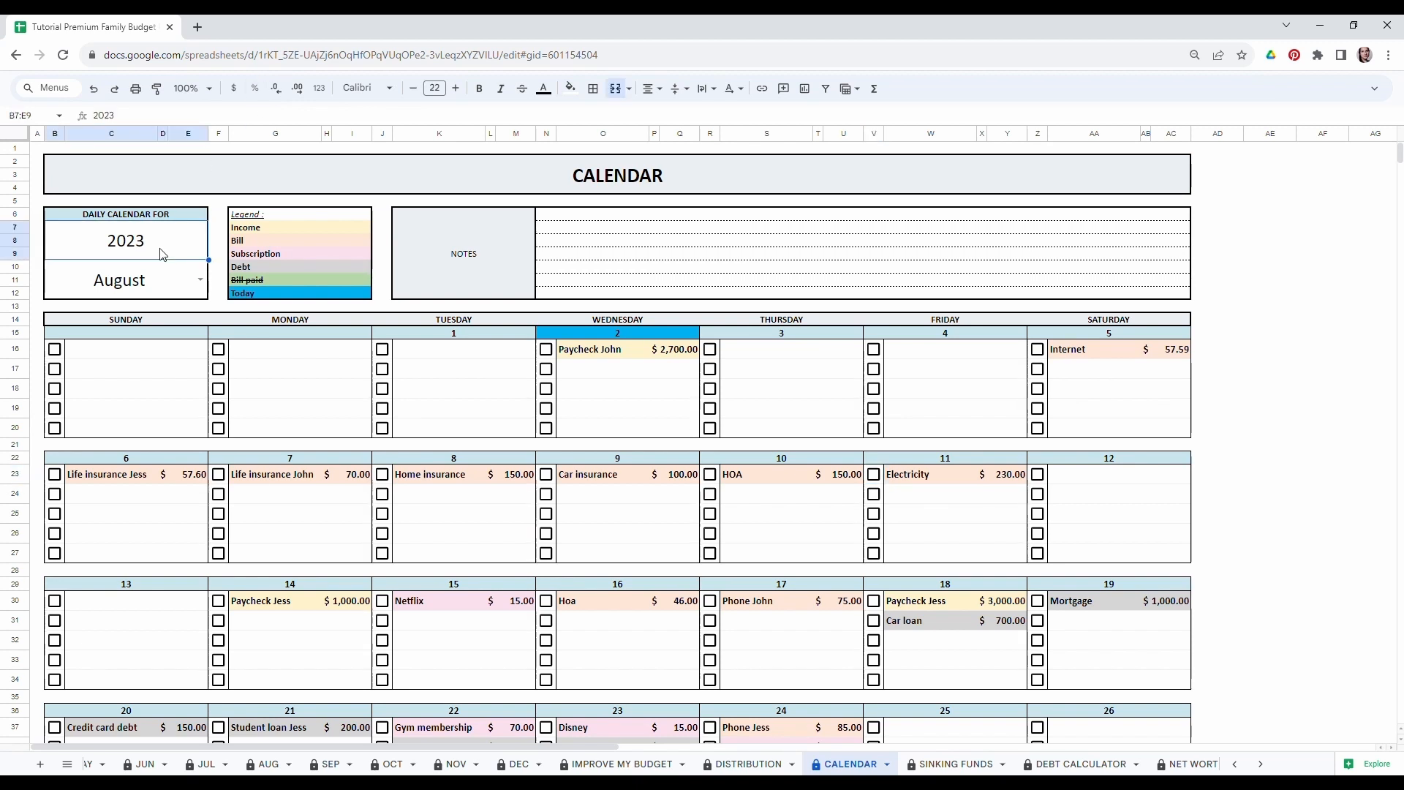
{"action": "key", "text": "Delete"}
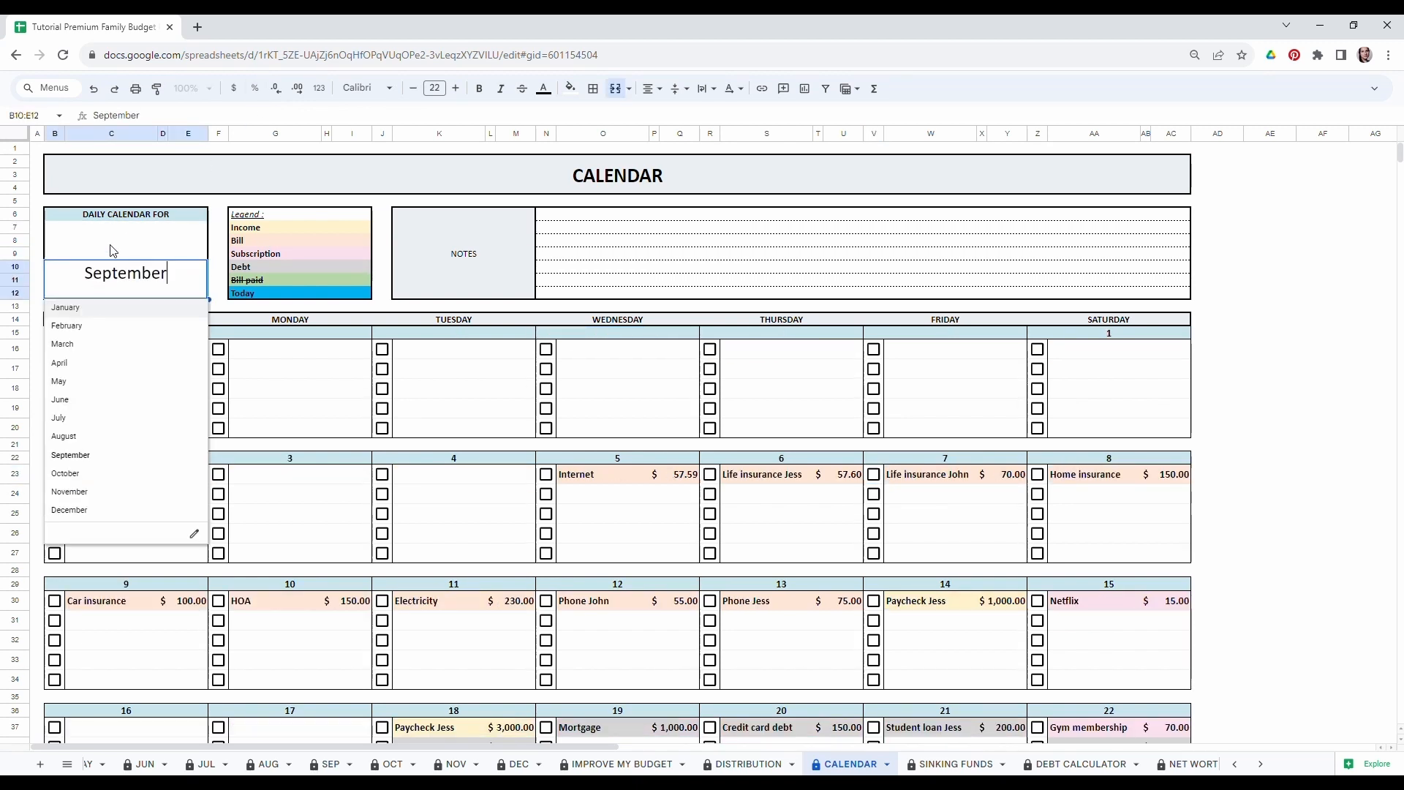
{"action": "left_click", "coordinate": [112, 251]}
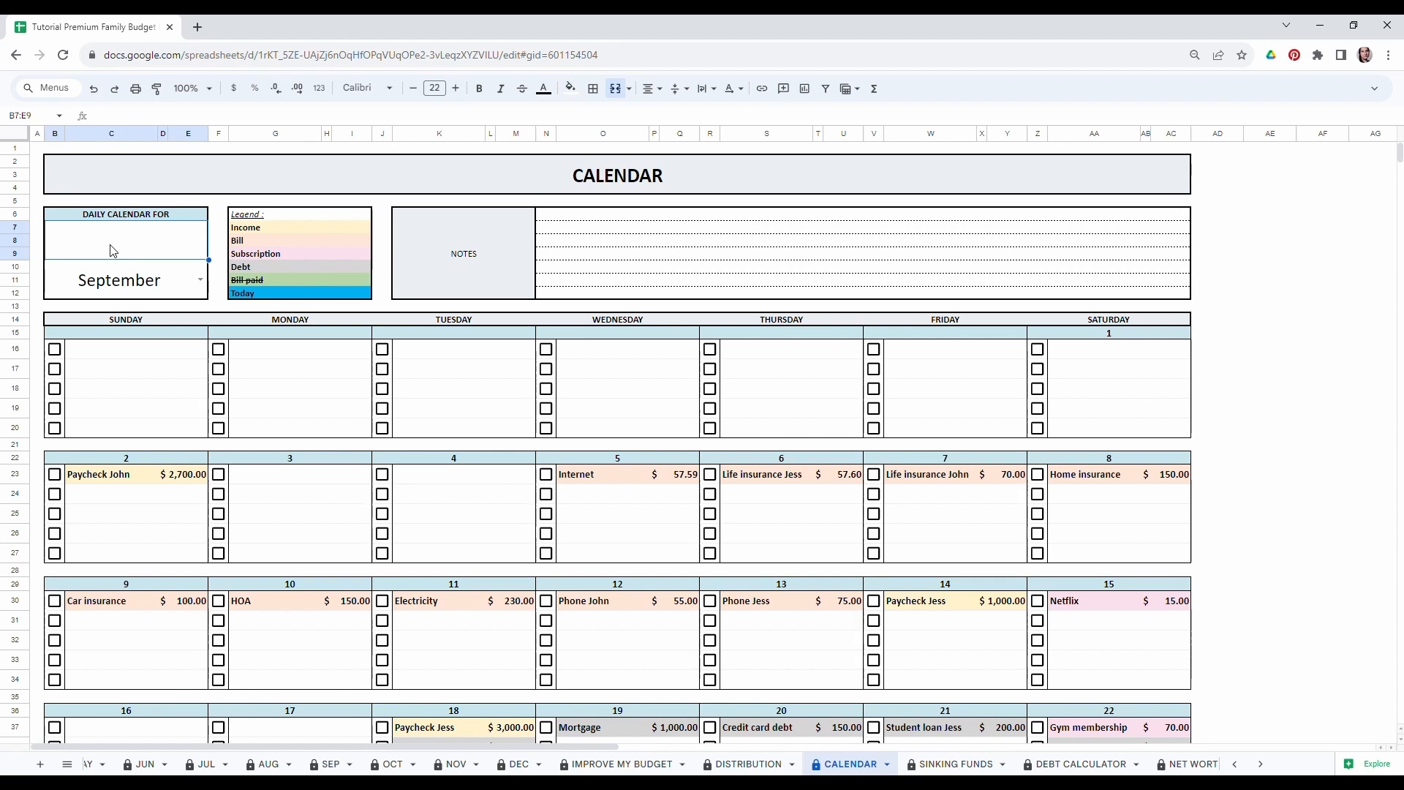
{"action": "type", "text": "2023"}
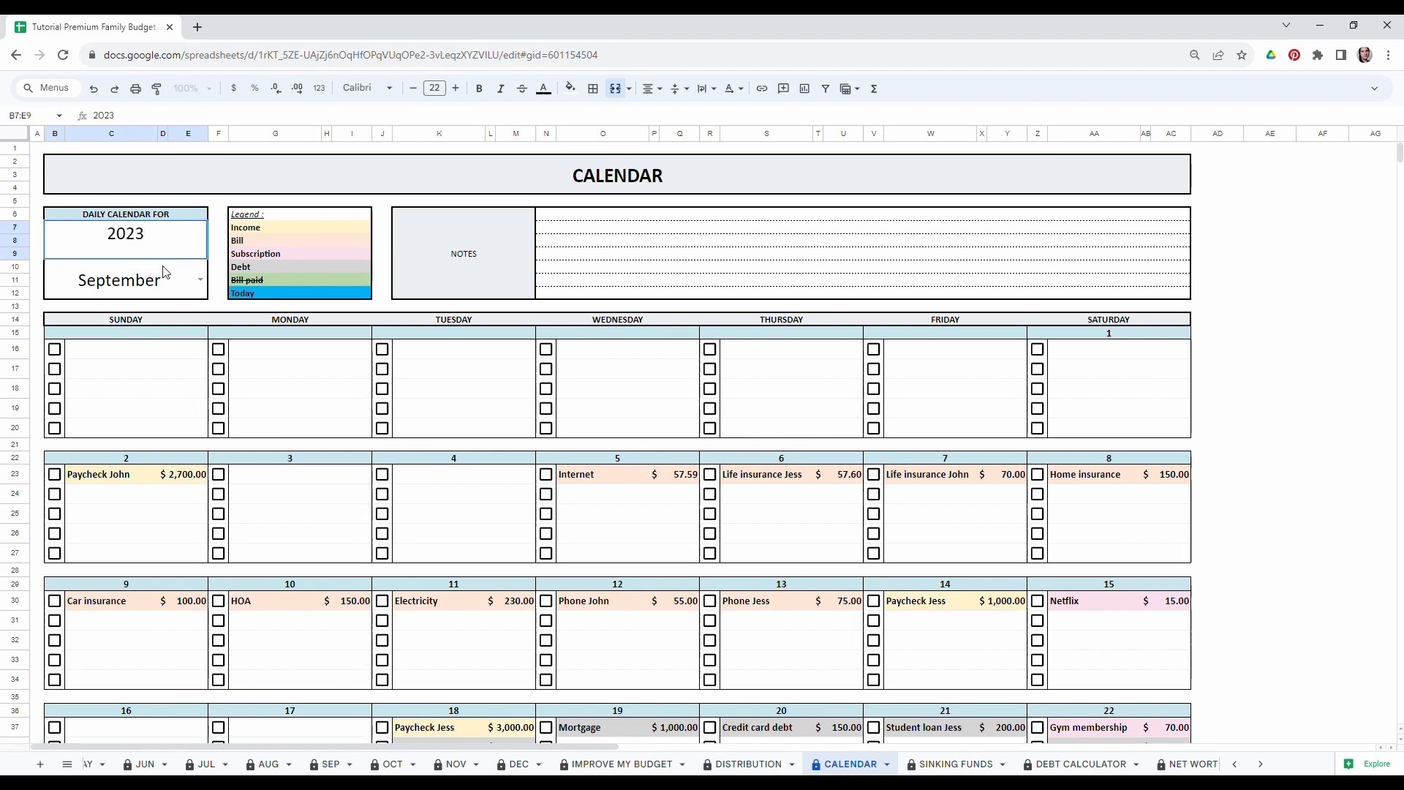
Set the calendar's month to August and select the highlighted date cell for Wednesday the 2nd.
{"action": "left_click", "coordinate": [200, 280]}
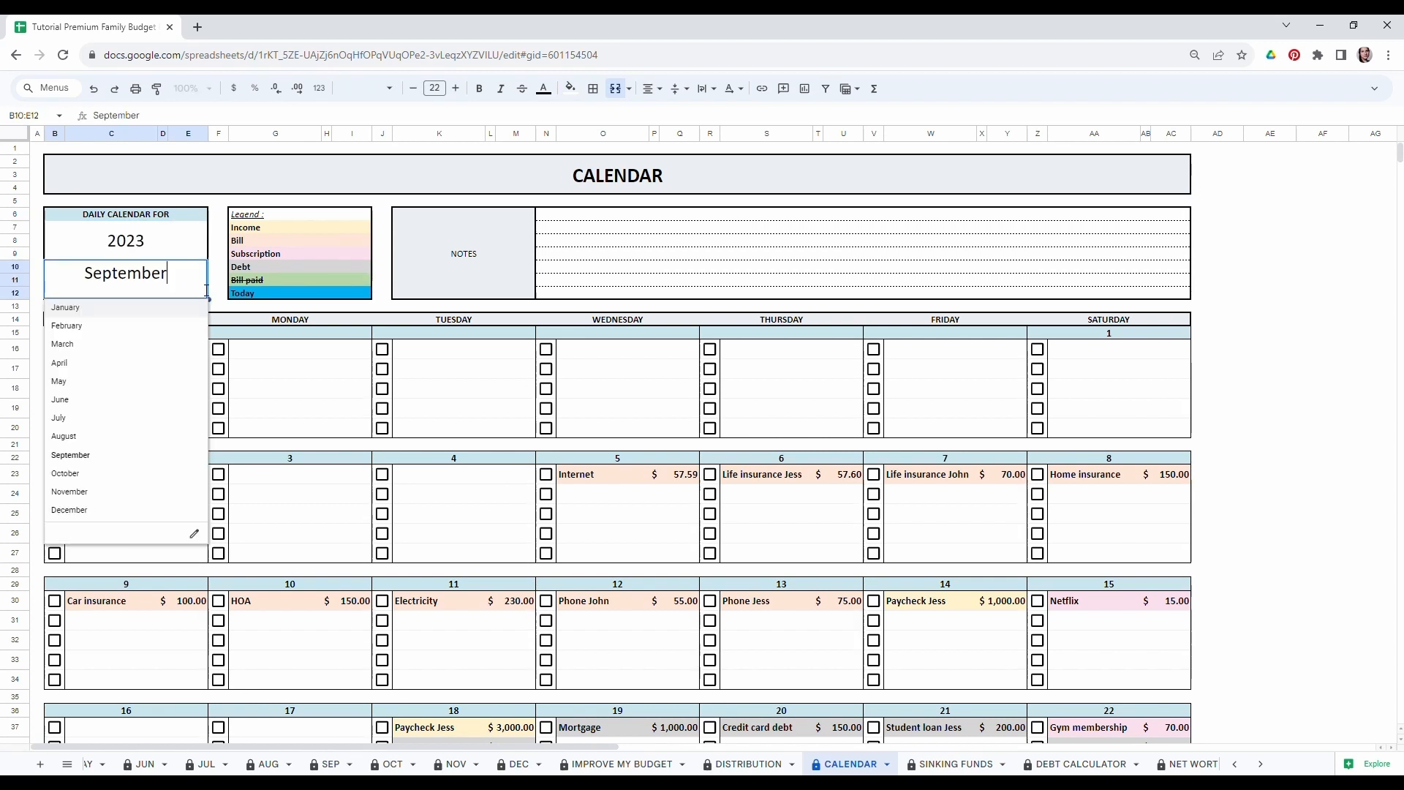
{"action": "left_click", "coordinate": [63, 439]}
{"action": "scroll", "coordinate": [656, 559], "scroll_direction": "down", "scroll_amount": 3}
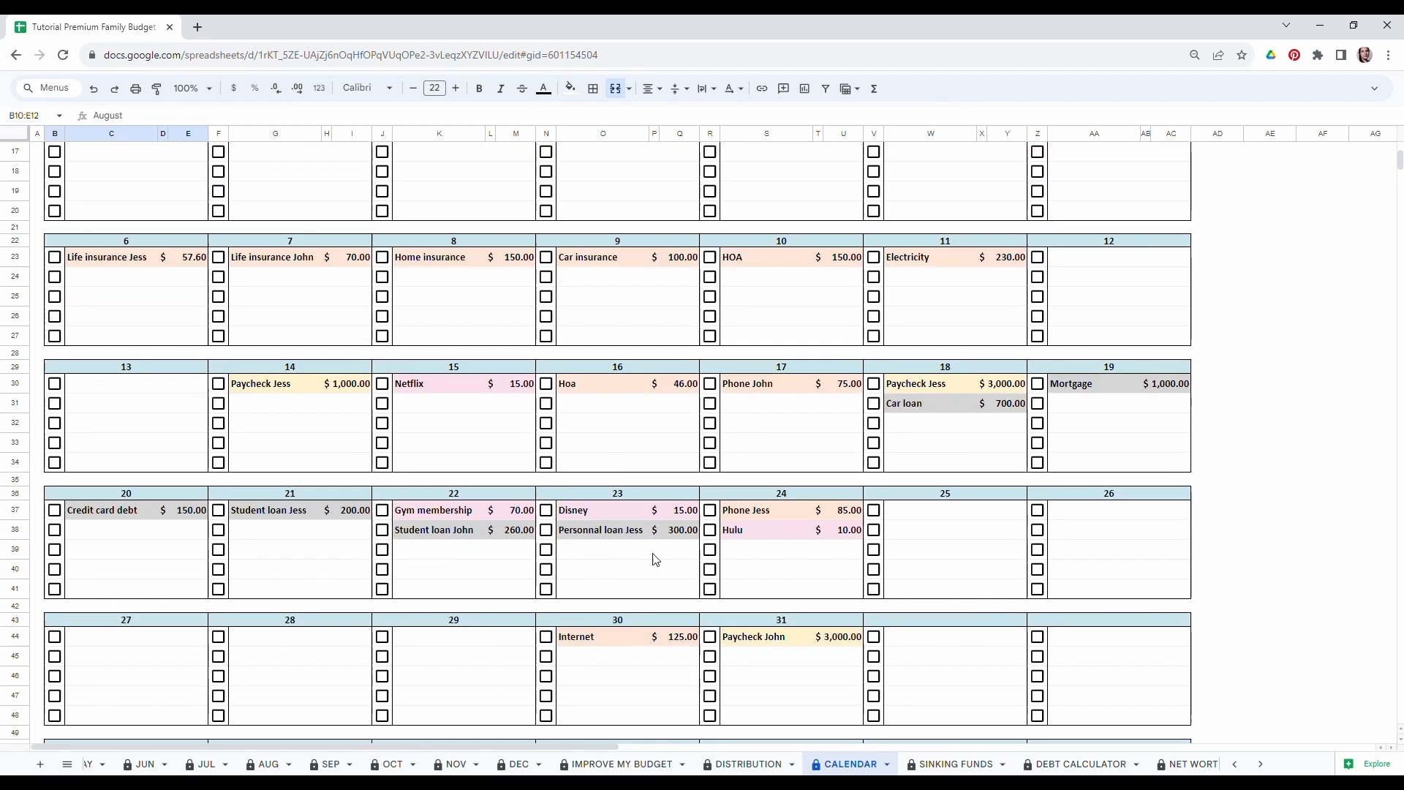
{"action": "scroll", "coordinate": [656, 559], "scroll_direction": "up", "scroll_amount": 3}
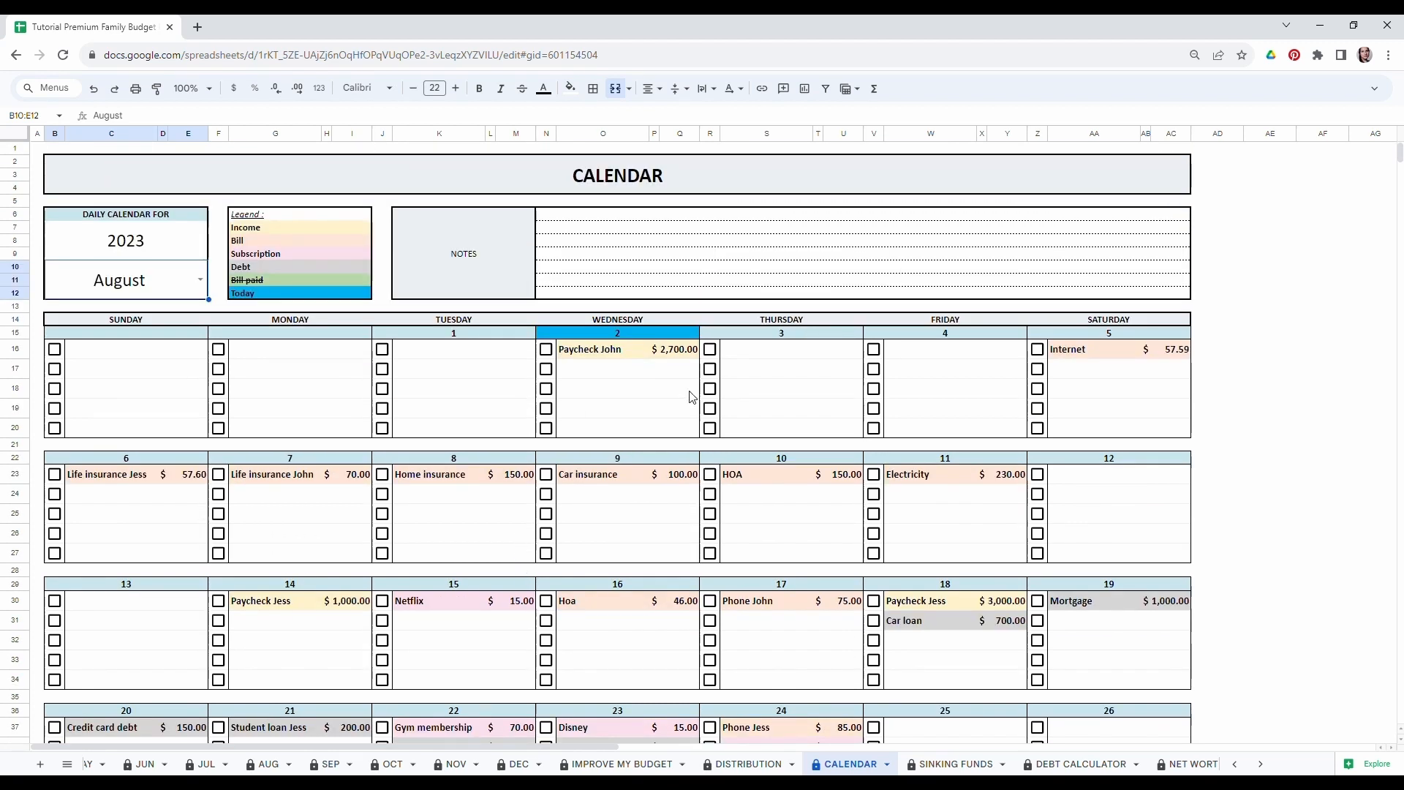
{"action": "left_click", "coordinate": [620, 335]}
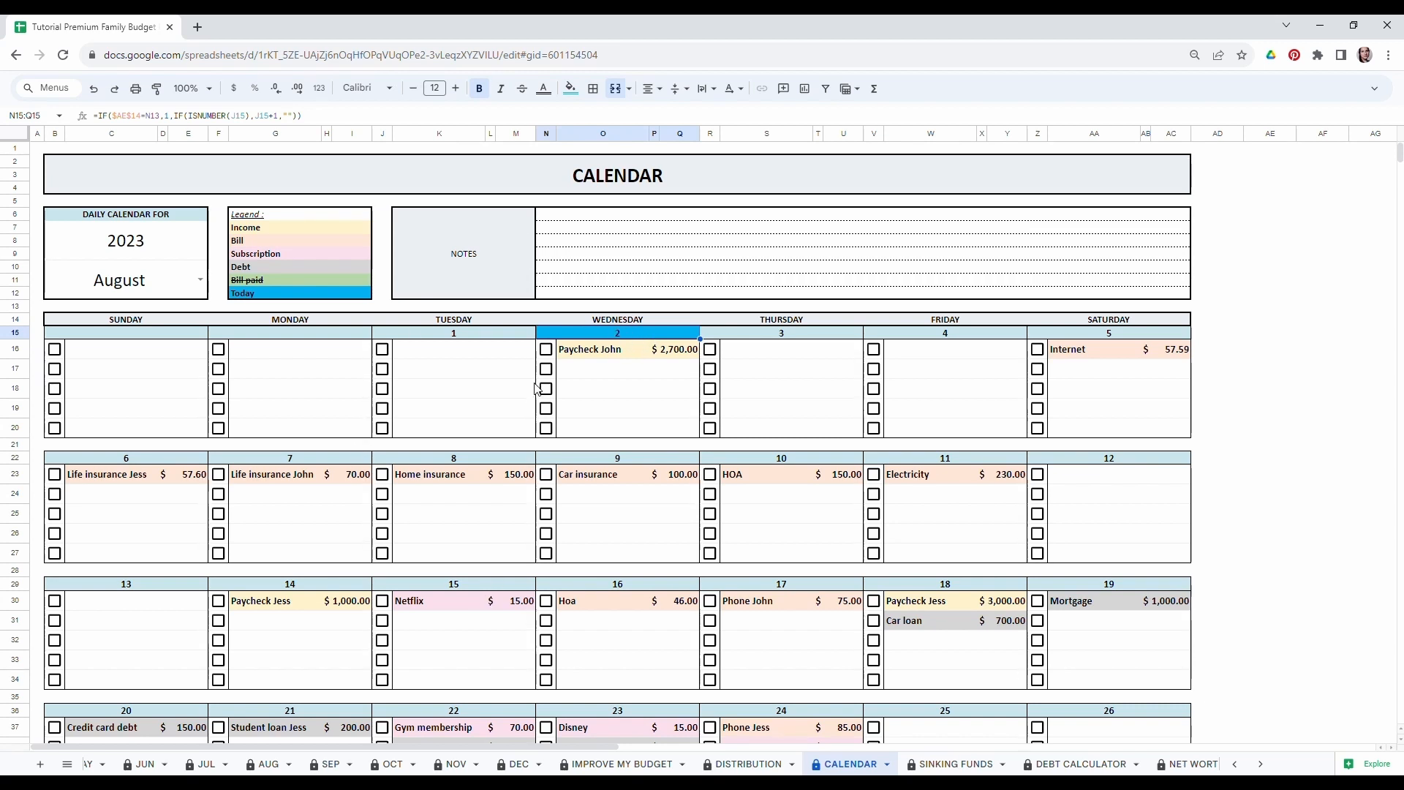
Mark the Internet bill on August 5 and the two life insurance bills on the 6th and 7th as paid.
{"action": "left_click", "coordinate": [553, 357]}
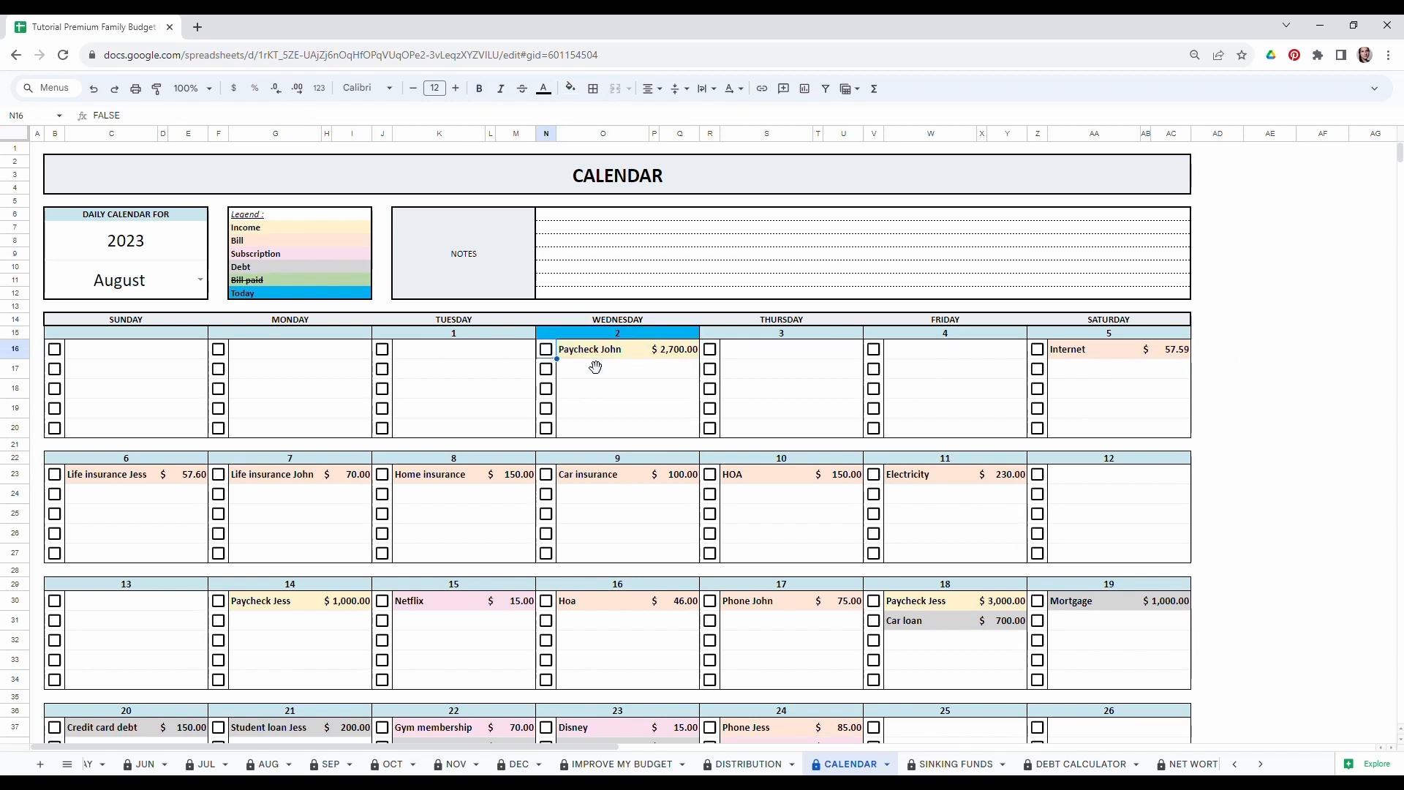
{"action": "left_click", "coordinate": [1037, 348]}
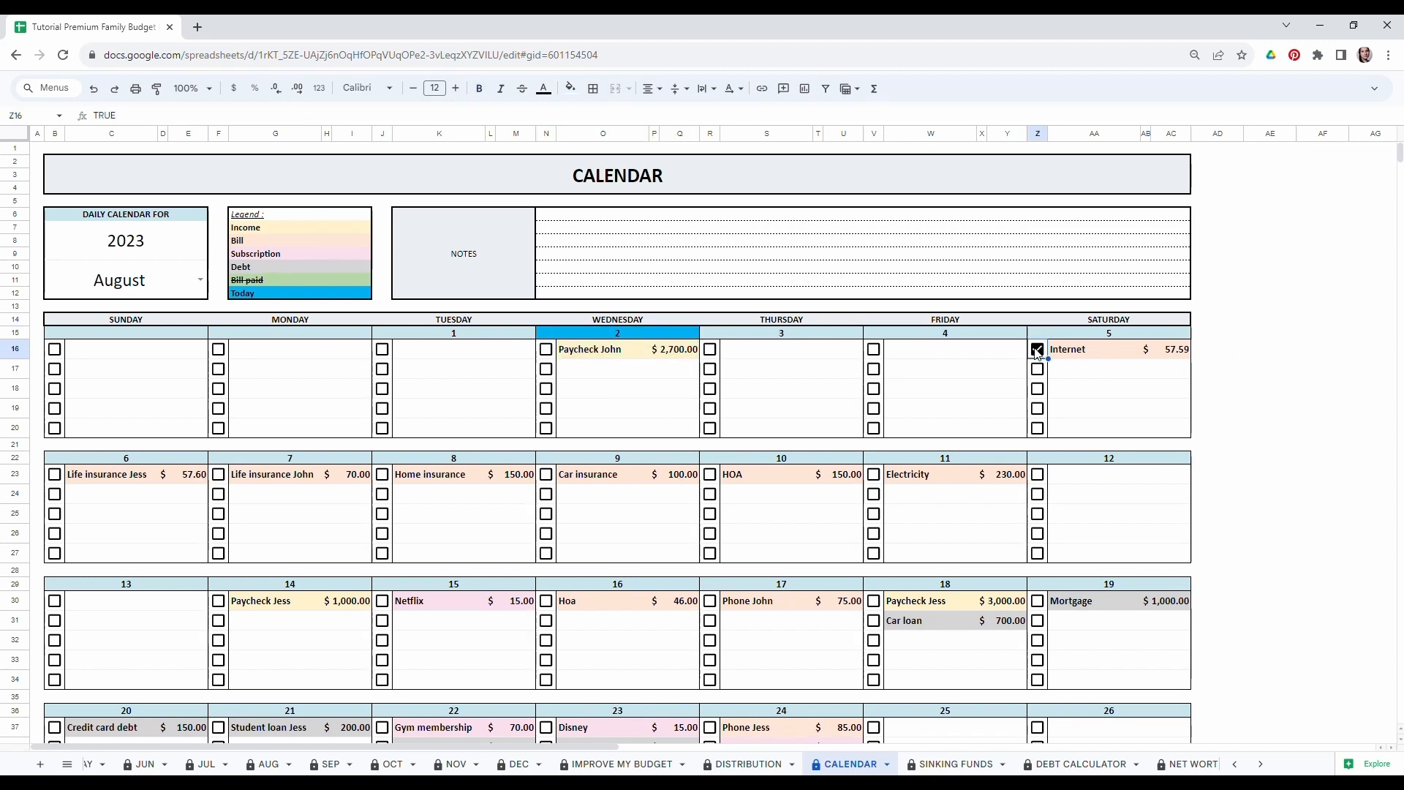
{"action": "left_click", "coordinate": [55, 474]}
{"action": "left_click", "coordinate": [219, 476]}
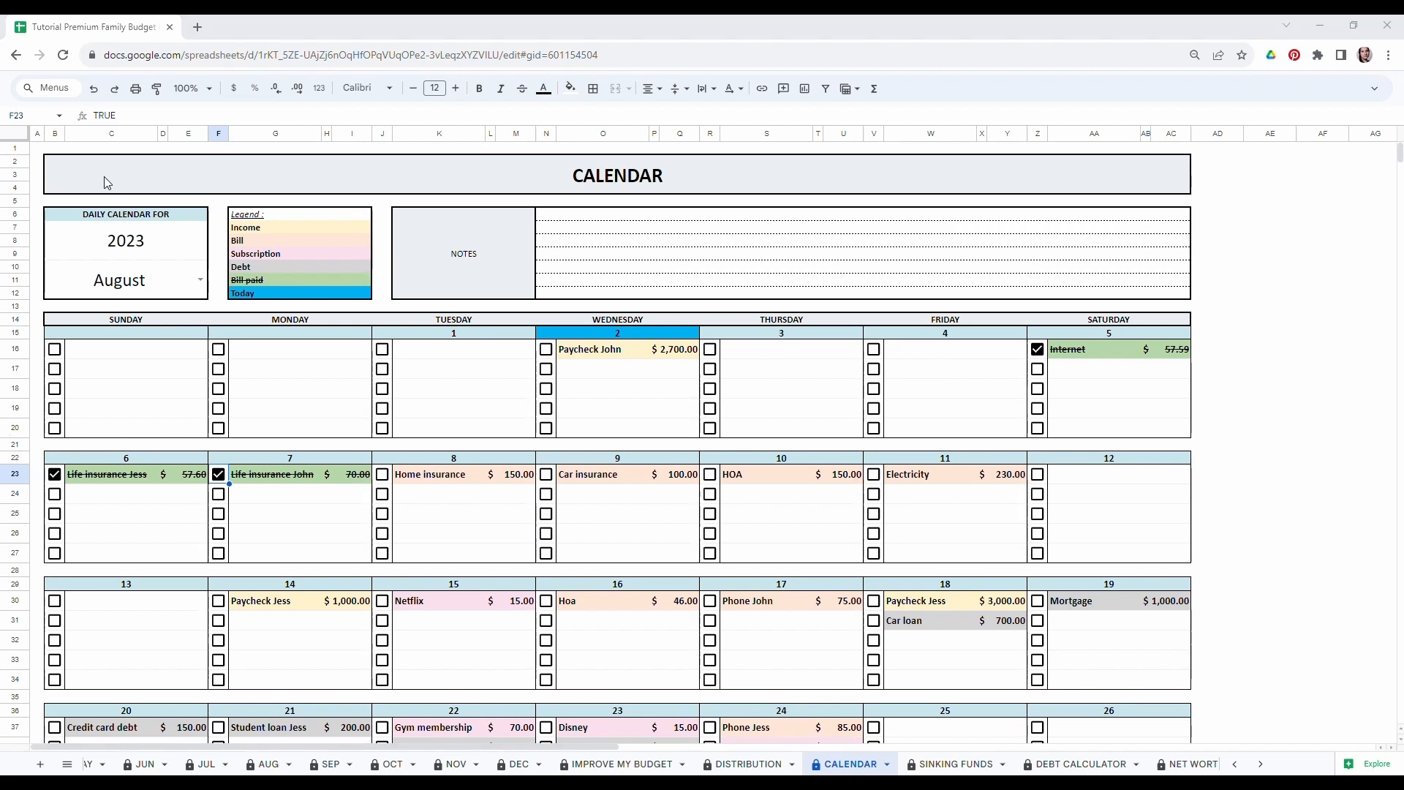
Select the whole calendar range B2:AC55 and limit the print settings to the selected cells.
{"action": "left_click_drag", "start_coordinate": [103, 172], "coordinate": [759, 363]}
{"action": "scroll", "coordinate": [761, 439], "scroll_direction": "up", "scroll_amount": 10}
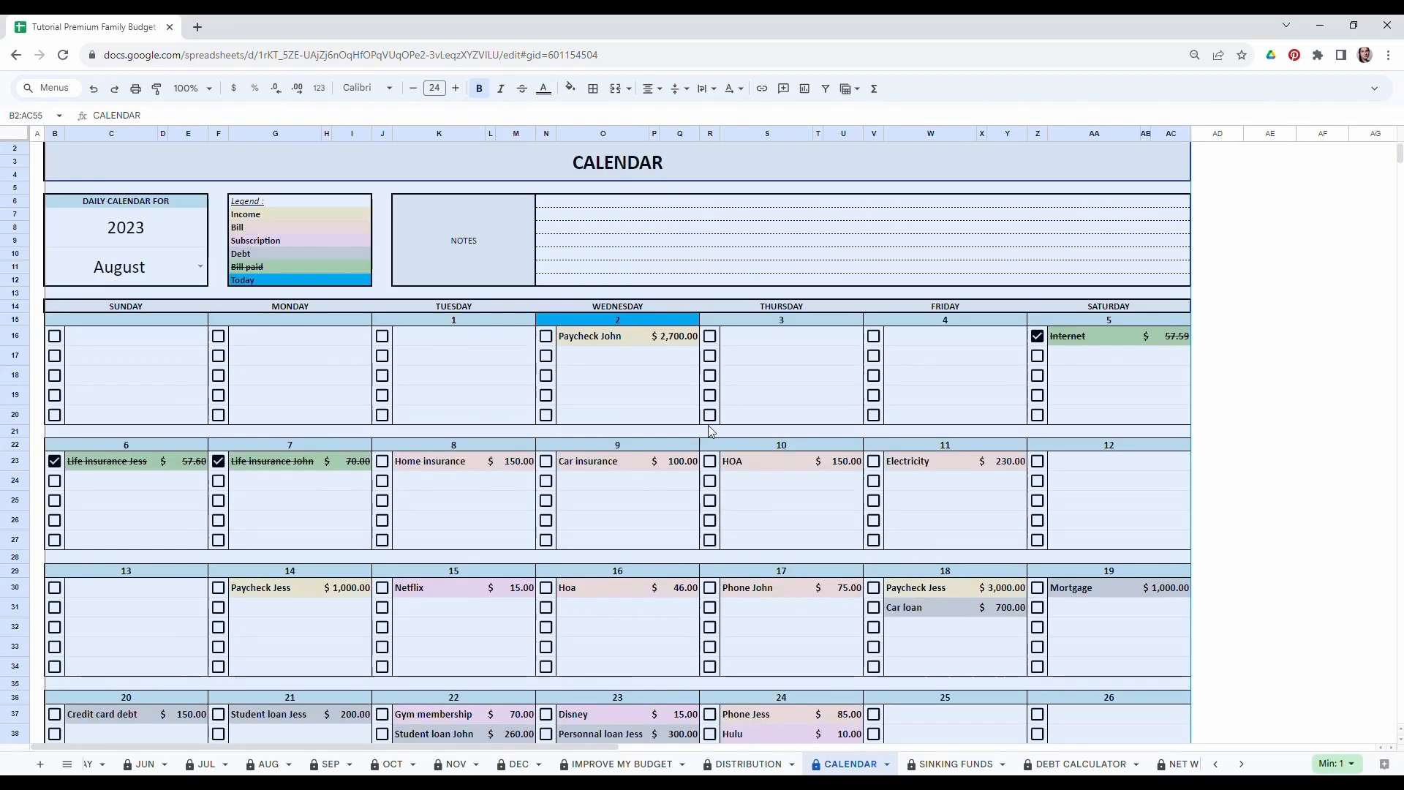
{"action": "scroll", "coordinate": [711, 431], "scroll_direction": "up", "scroll_amount": 1}
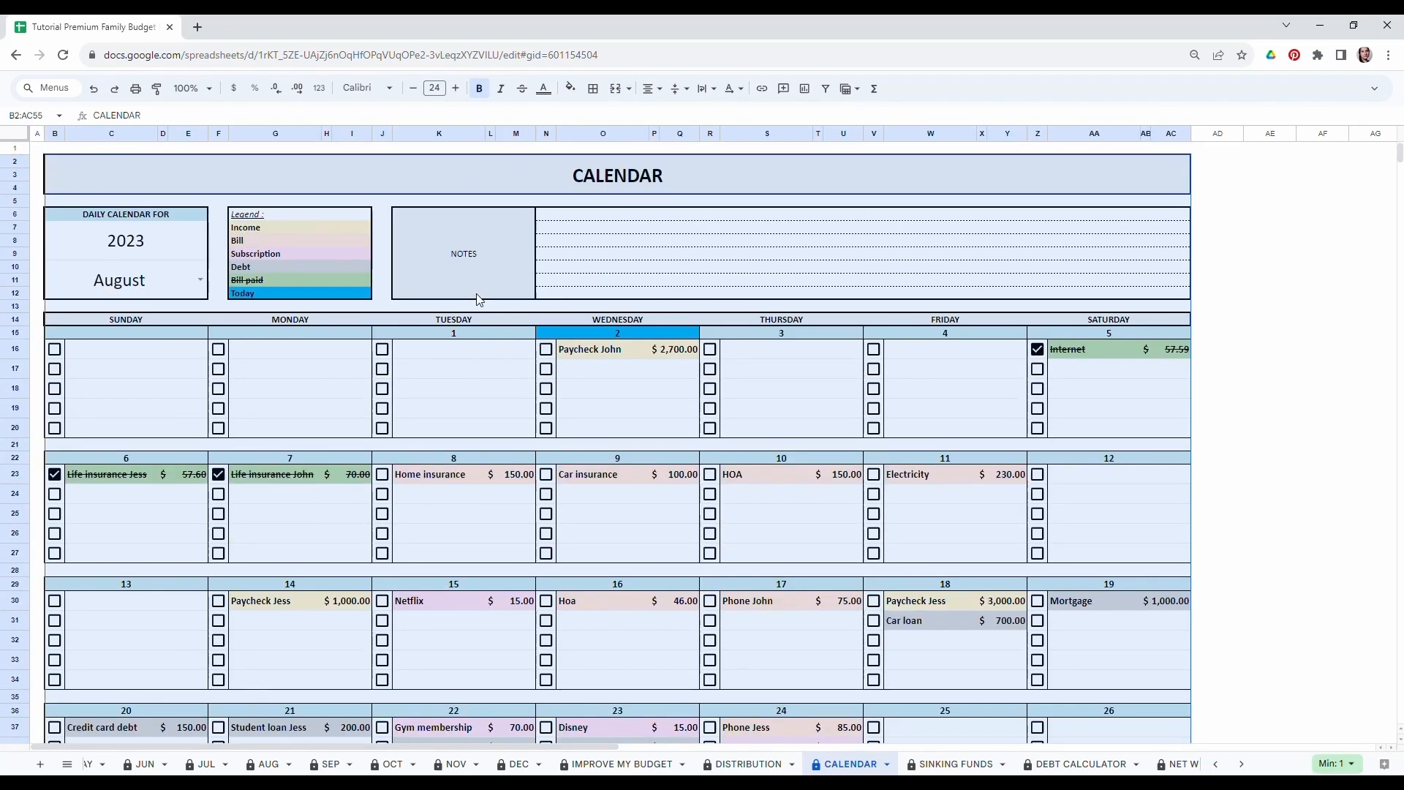
{"action": "left_click", "coordinate": [137, 91]}
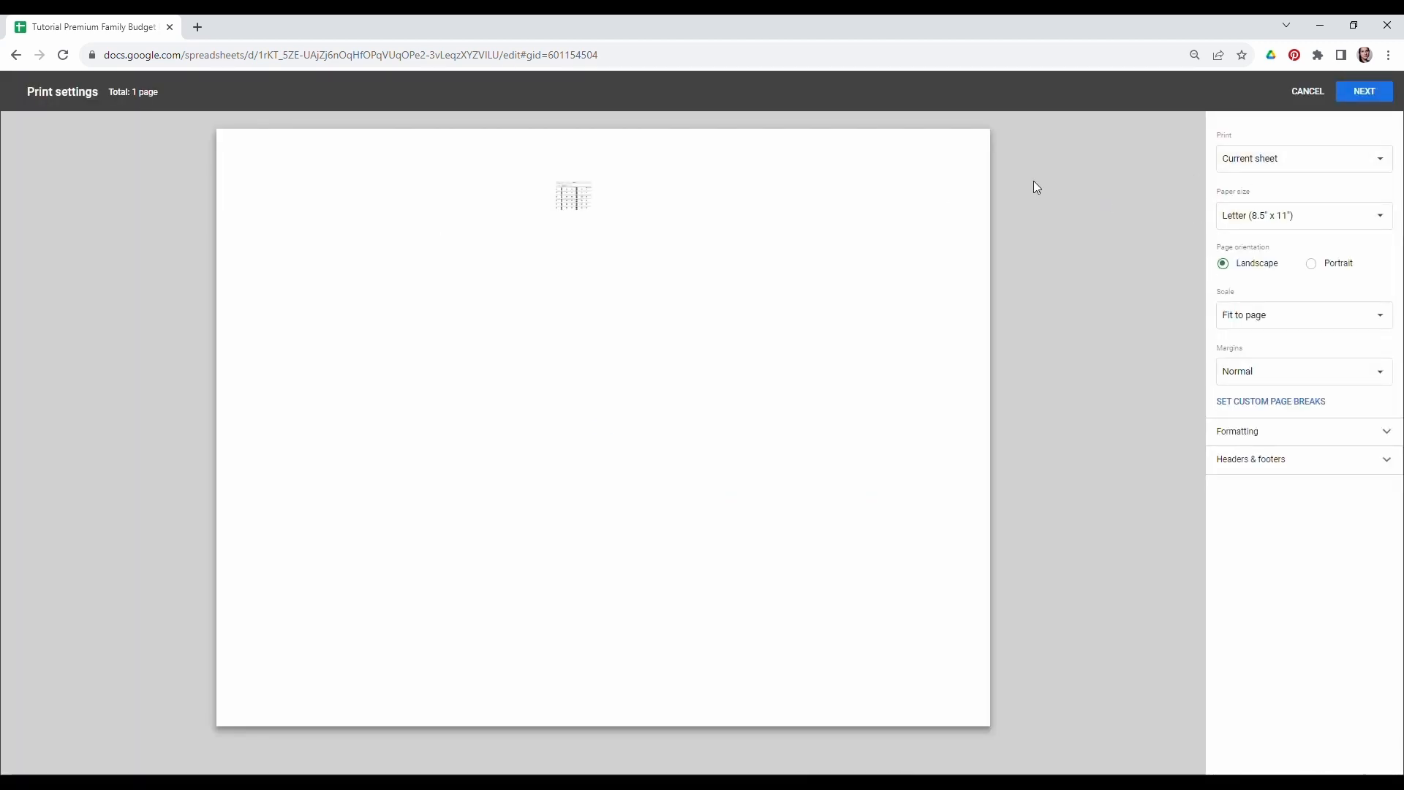
{"action": "left_click", "coordinate": [1346, 159]}
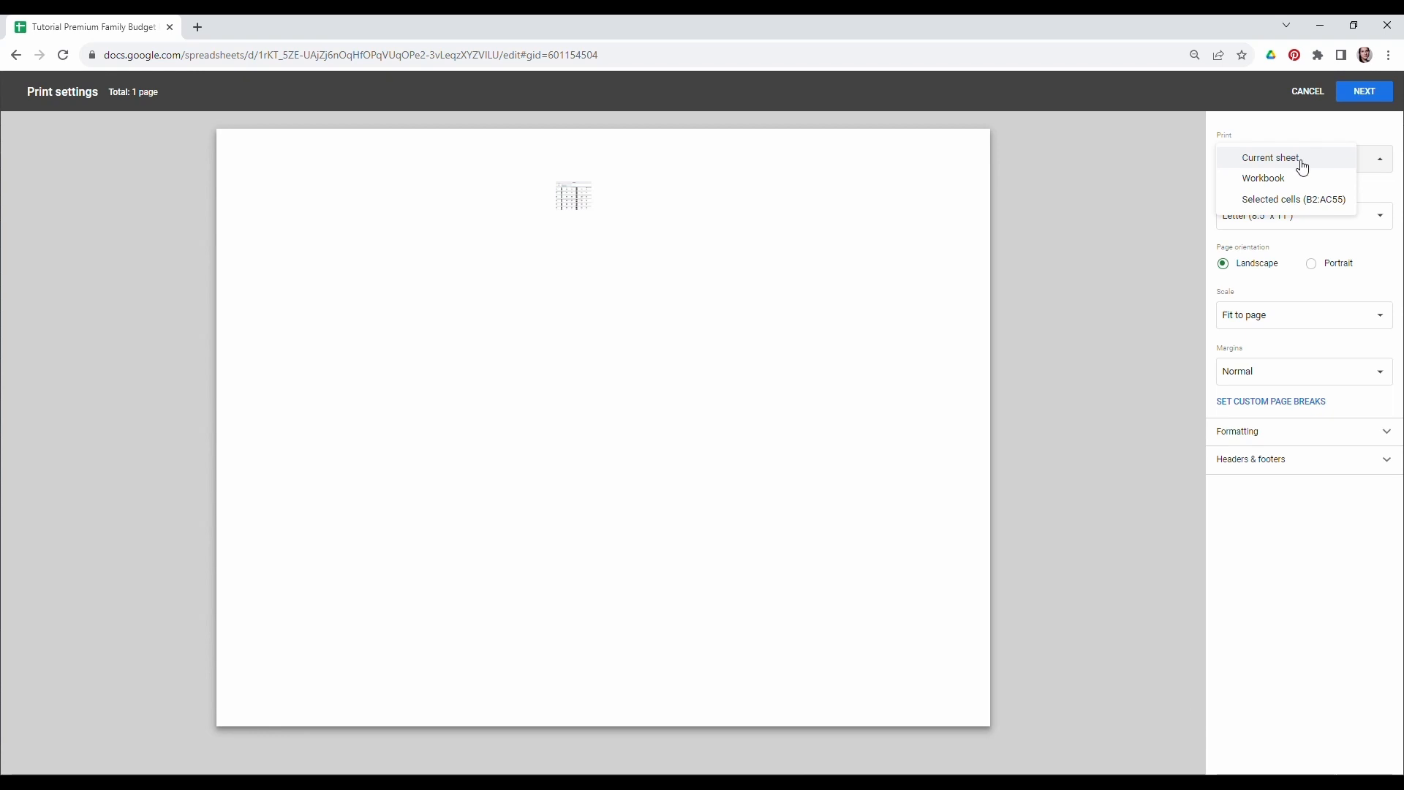
{"action": "left_click", "coordinate": [1264, 202]}
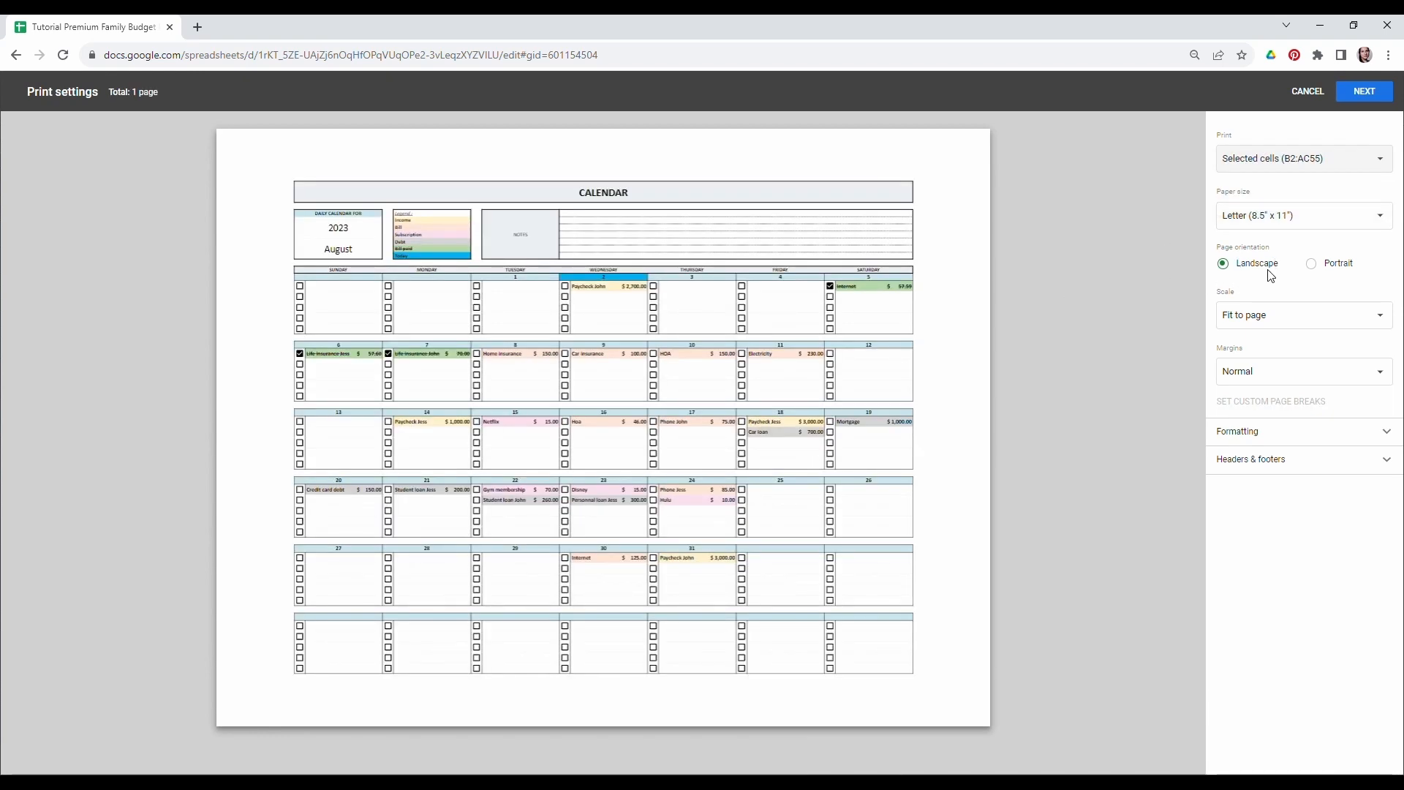
Proceed to the print preview, switch the destination to the HP OfficeJet printer, and cancel printing and the protected-range edit.
{"action": "left_click", "coordinate": [1364, 92]}
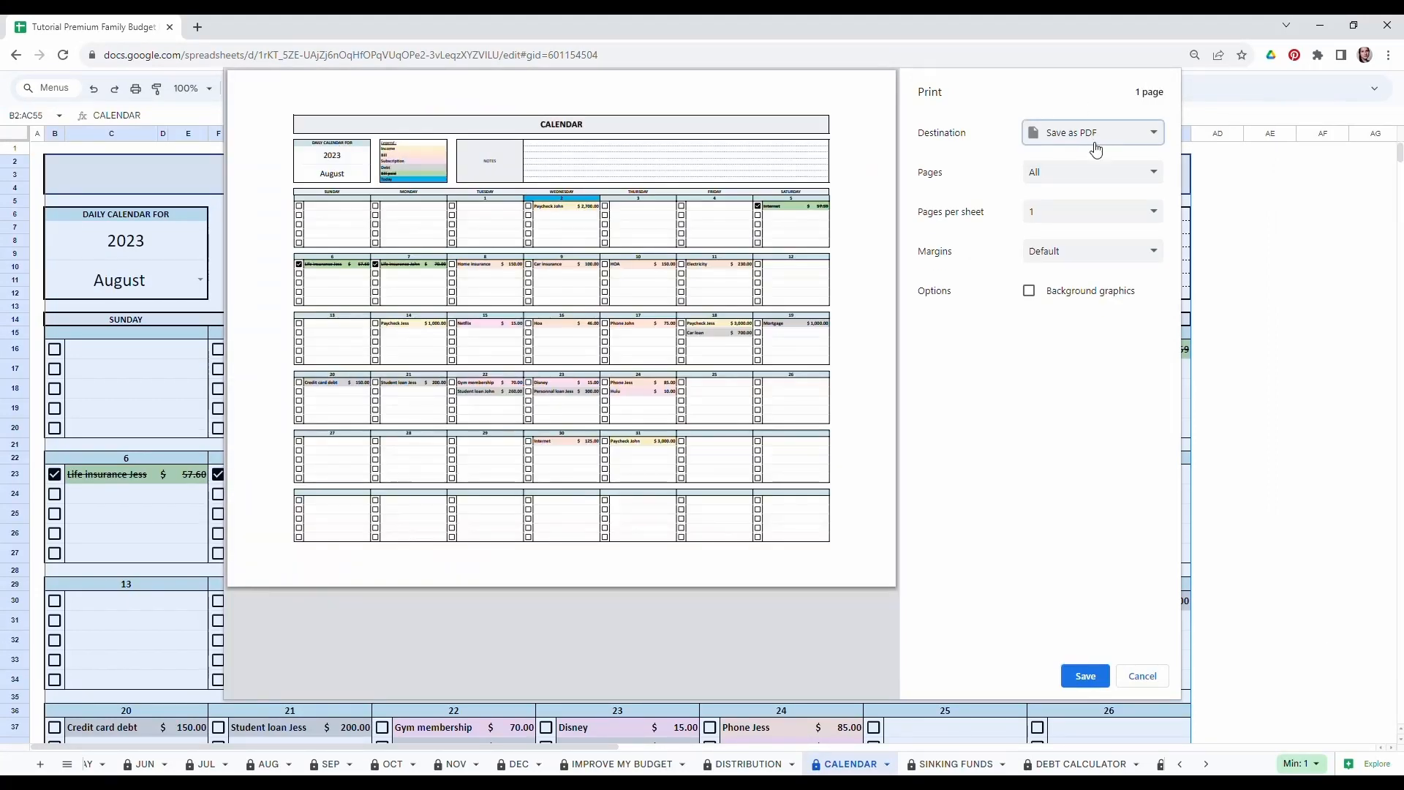
{"action": "left_click", "coordinate": [1094, 133]}
{"action": "left_click", "coordinate": [1091, 162]}
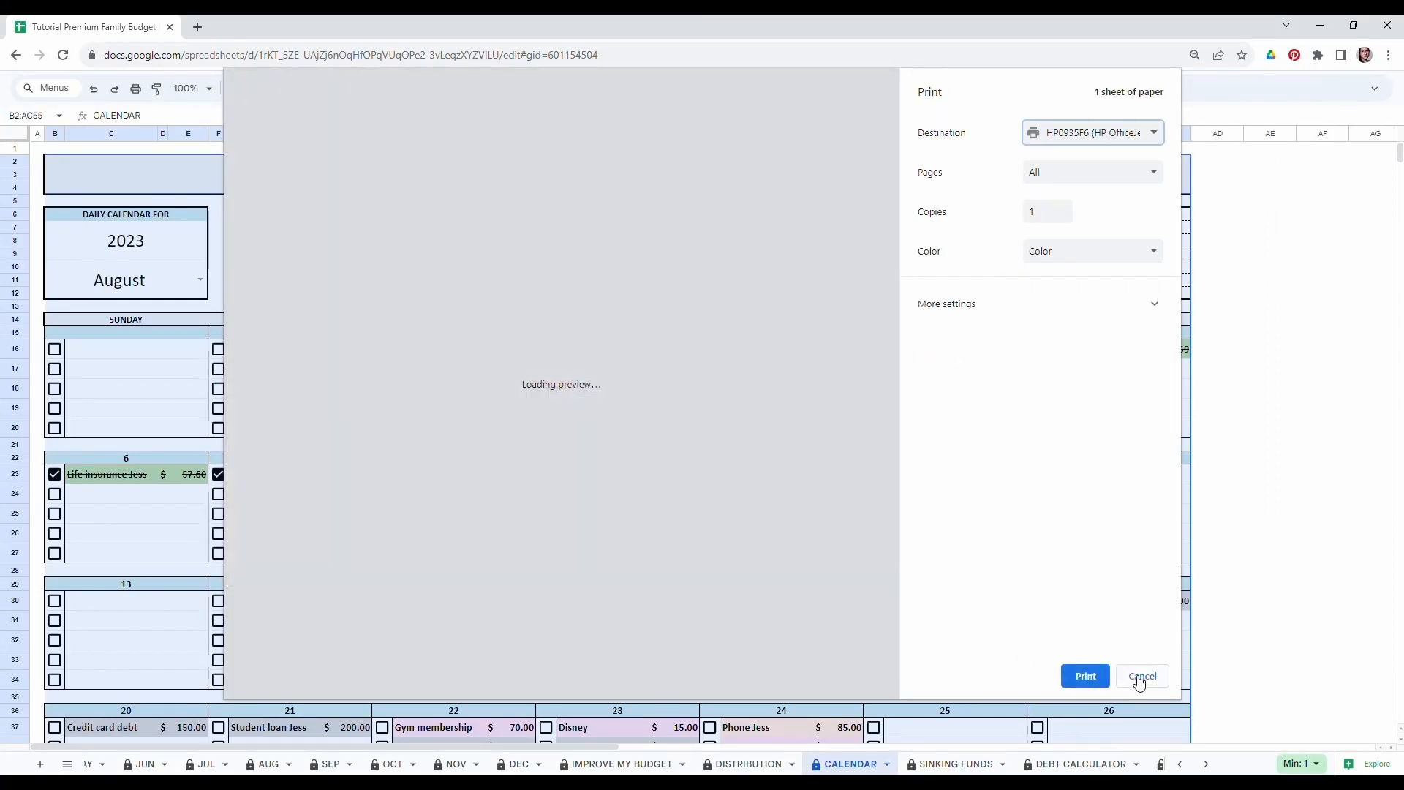
{"action": "left_click", "coordinate": [1141, 677]}
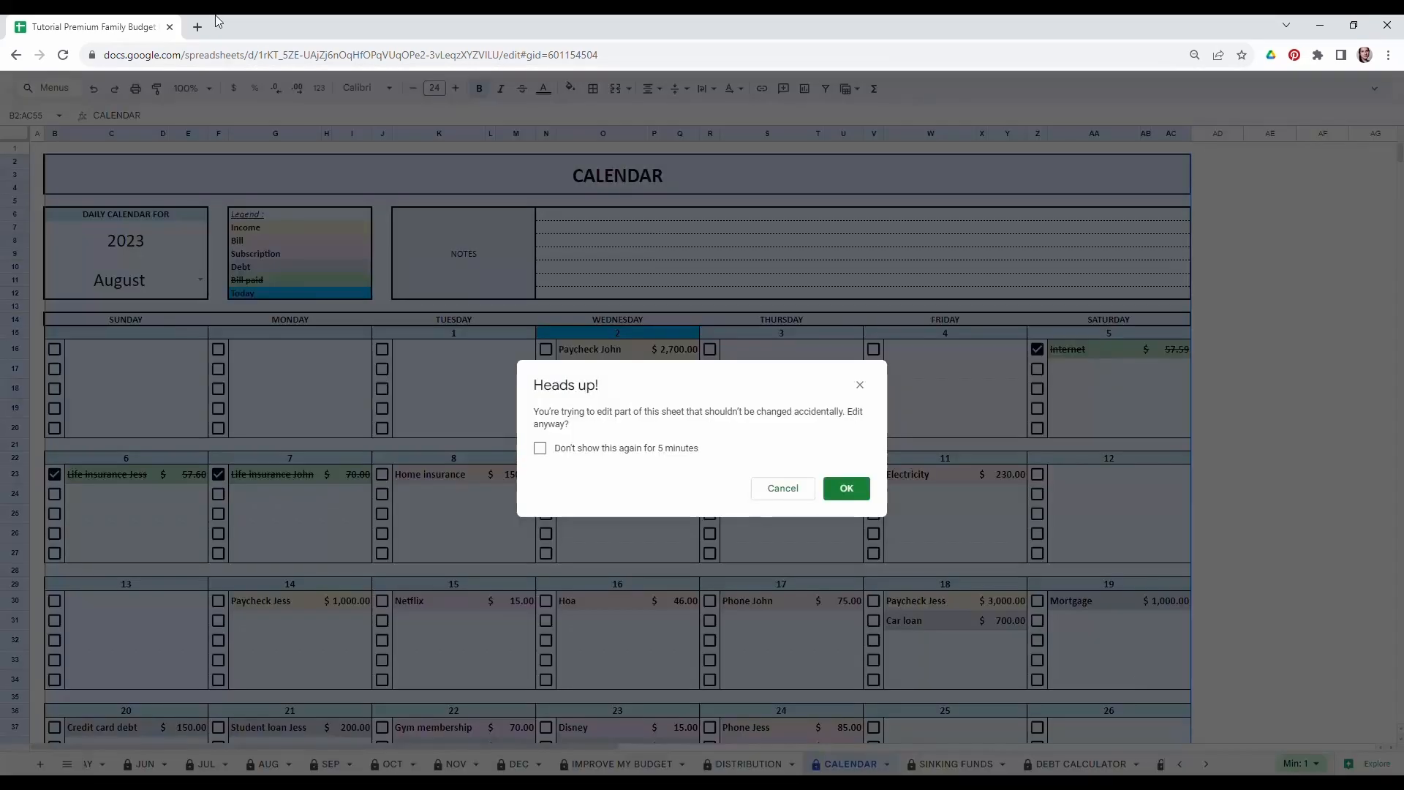
{"action": "left_click", "coordinate": [804, 490]}
Open the Sinking Funds sheet and enter a first fund named Weddind with a goal of 10000 in the funds overview.
{"action": "left_click", "coordinate": [925, 765]}
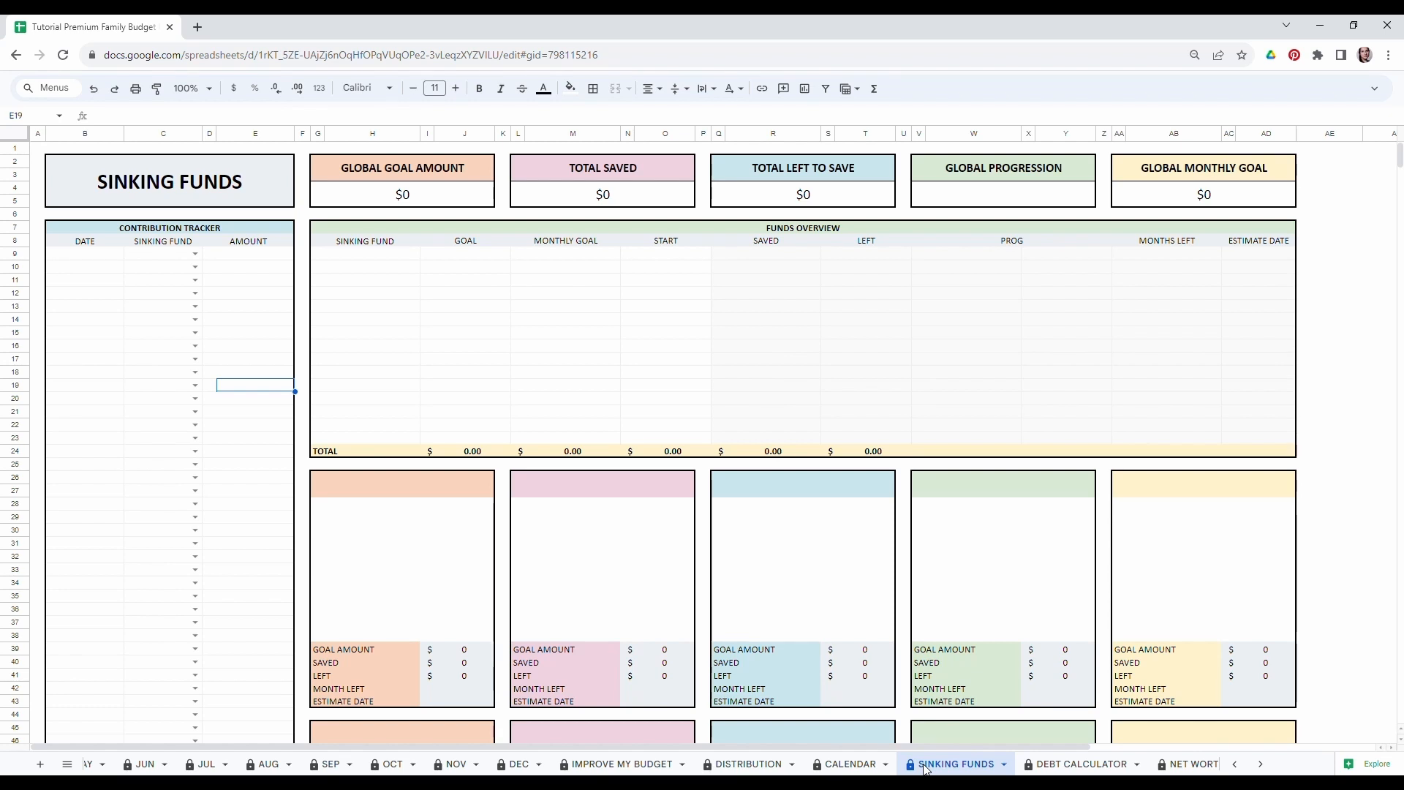
{"action": "left_click", "coordinate": [359, 292]}
{"action": "left_click", "coordinate": [355, 256]}
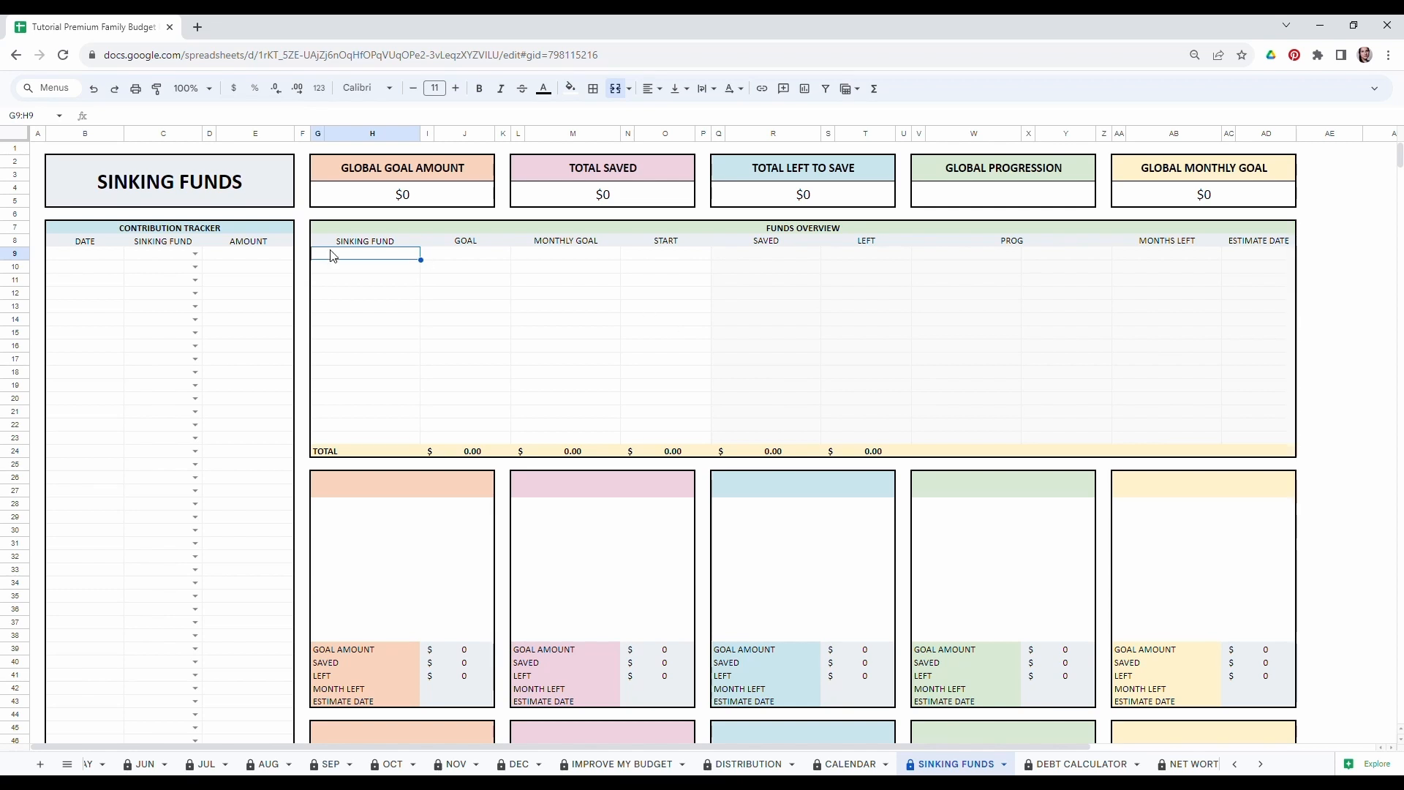
{"action": "type", "text": "Weddind"}
{"action": "key", "text": "Tab"}
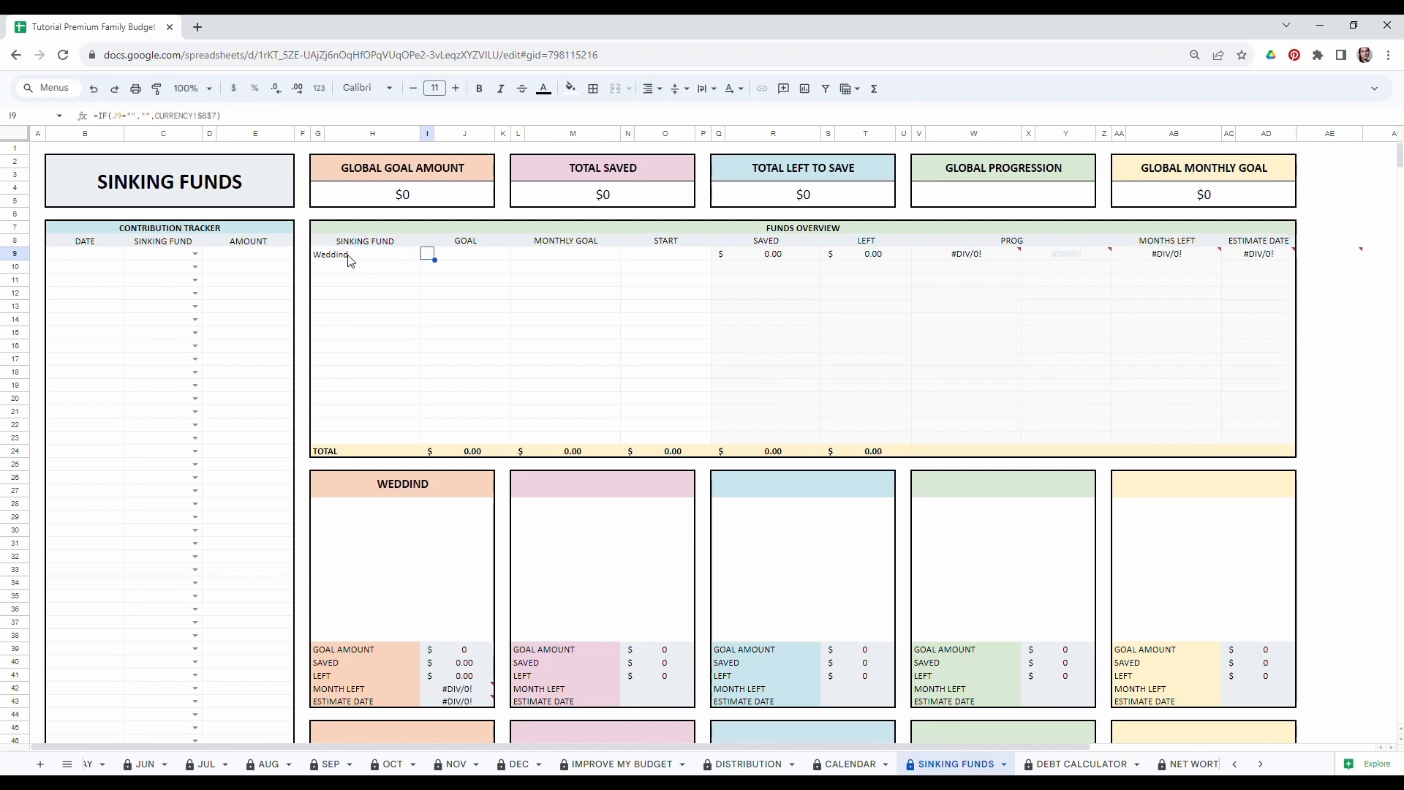
{"action": "key", "text": "Tab"}
{"action": "type", "text": "10,00"}
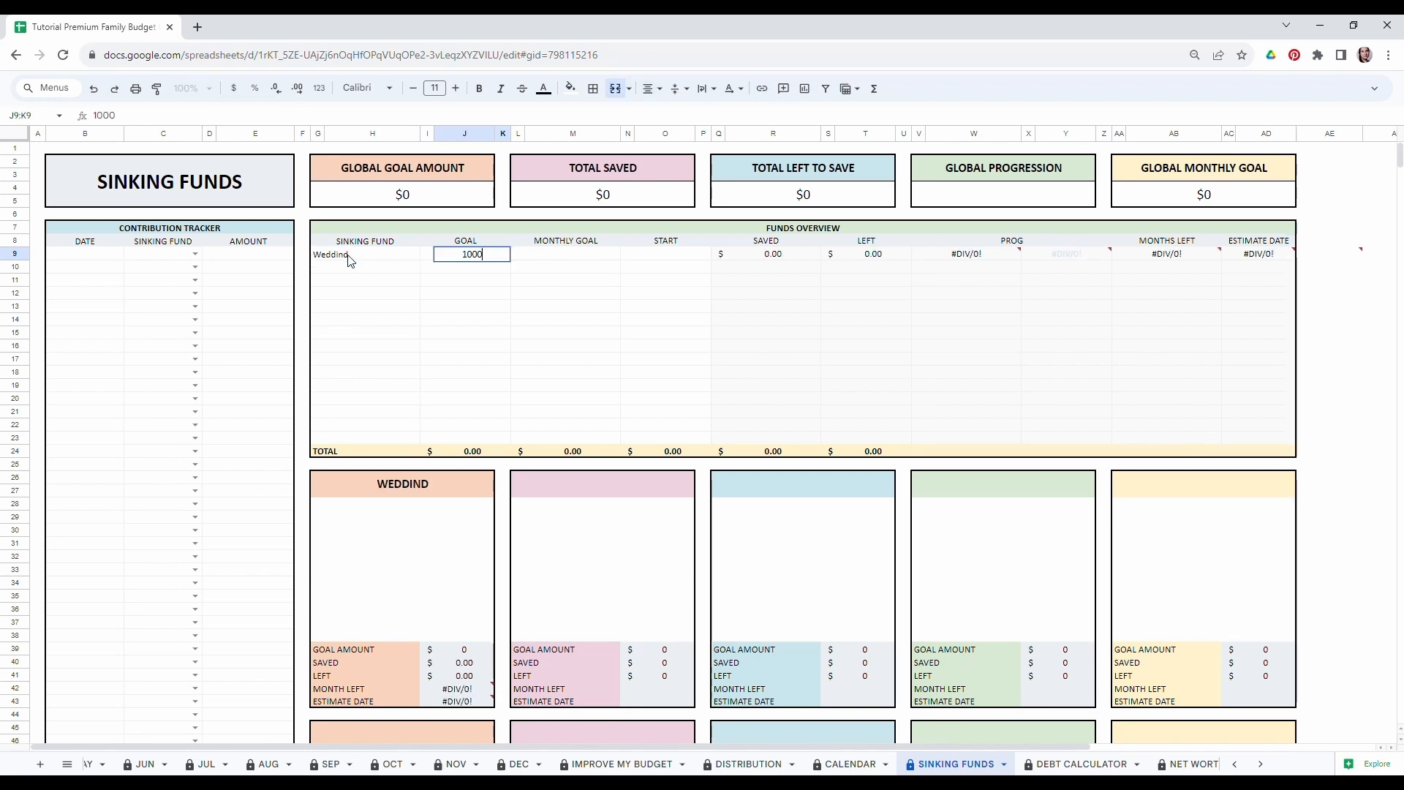
{"action": "type", "text": "0"}
Give the Weddind fund a monthly goal of 250 and a start amount of 500.
{"action": "left_click", "coordinate": [541, 262]}
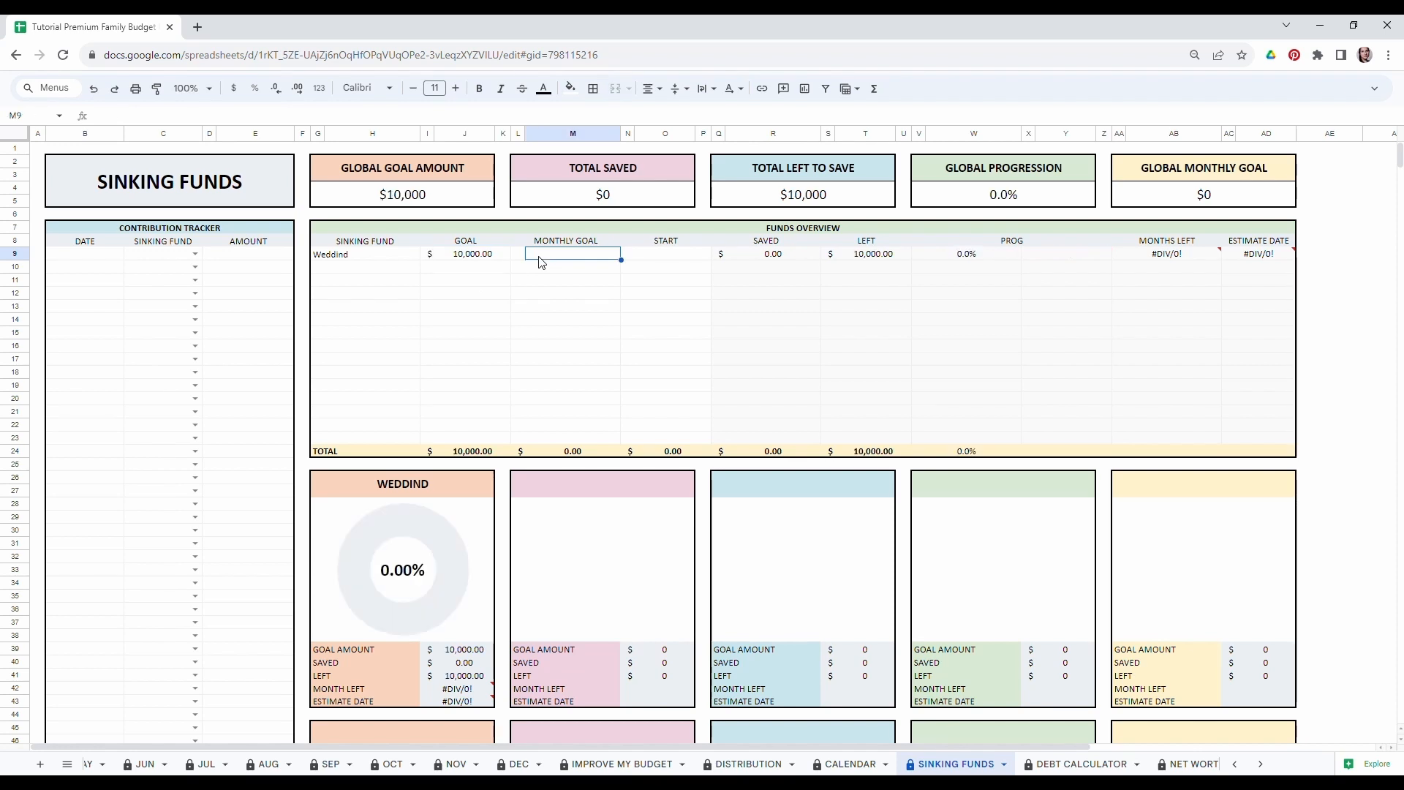
{"action": "double_click", "coordinate": [555, 256]}
{"action": "type", "text": "250"}
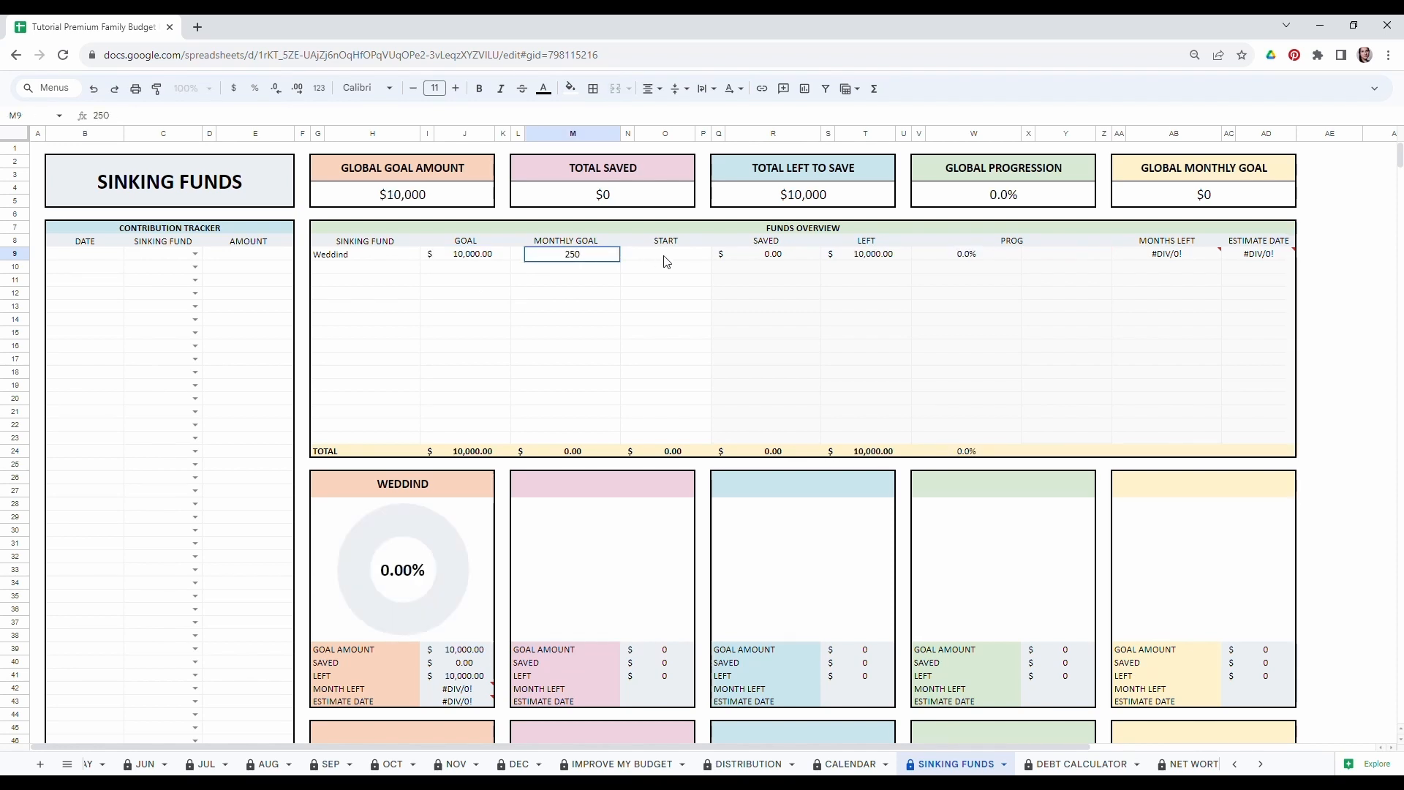
{"action": "left_click", "coordinate": [667, 257]}
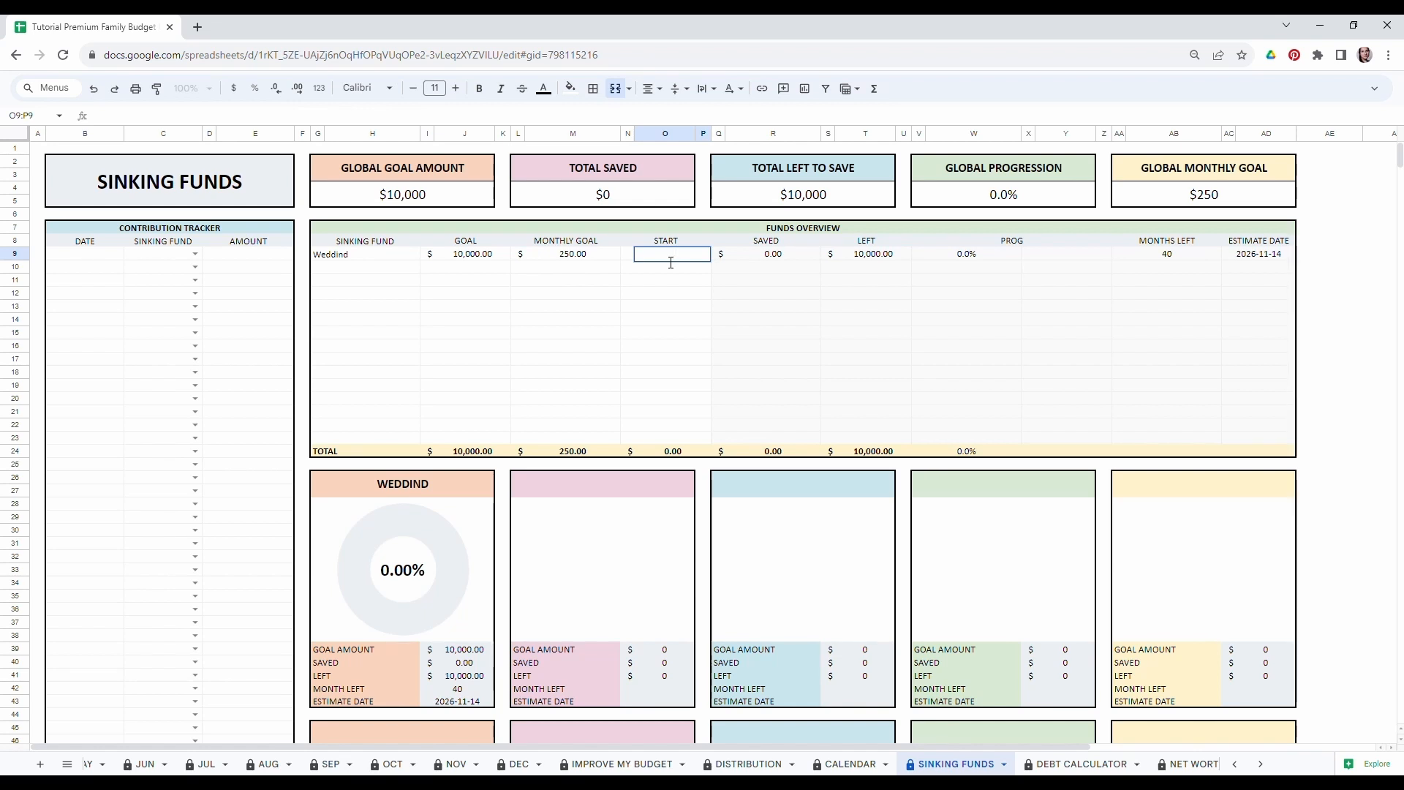
{"action": "type", "text": "500"}
{"action": "left_click", "coordinate": [668, 298]}
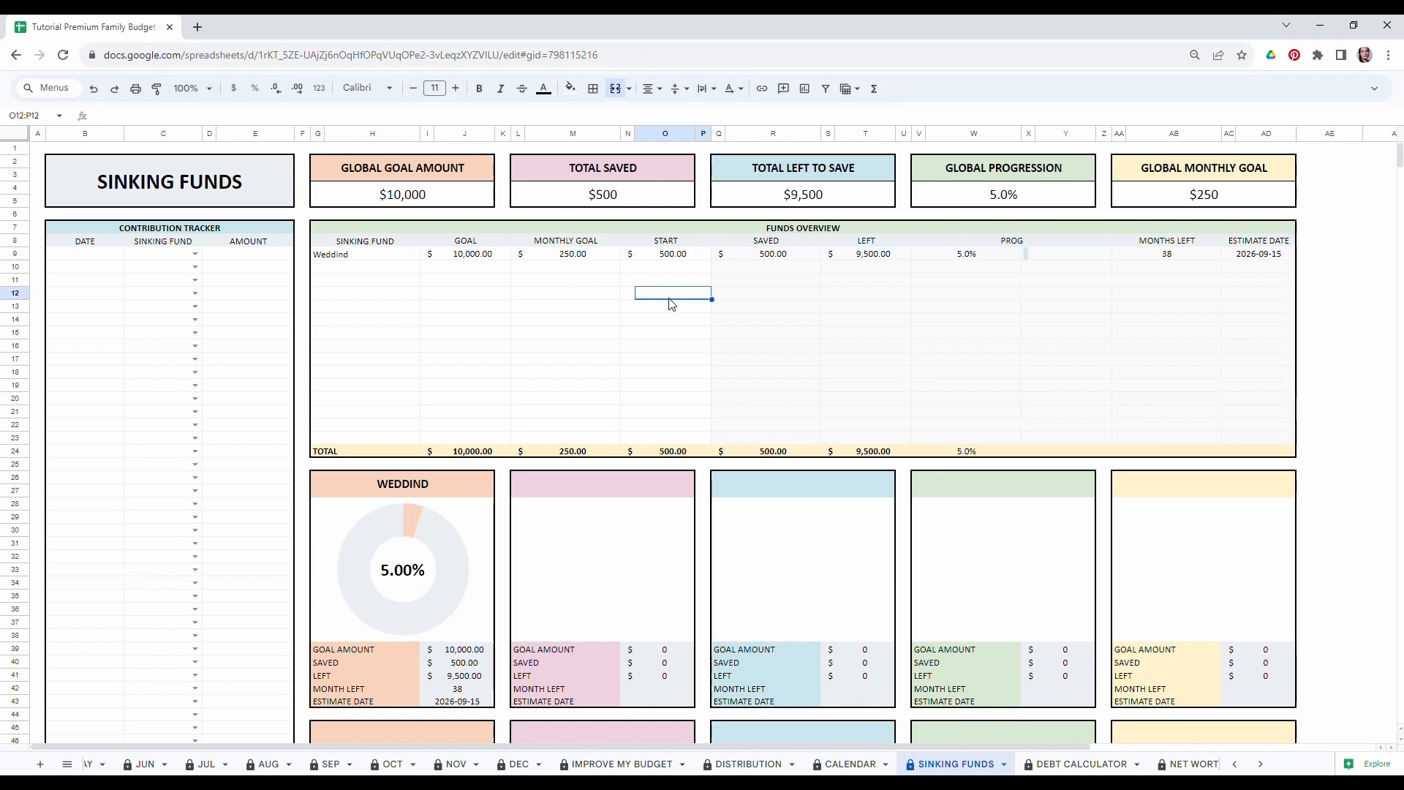
Add a Honey Moon fund with a goal of 5000, a monthly goal of 250 and a start amount of 0.
{"action": "left_click", "coordinate": [382, 271]}
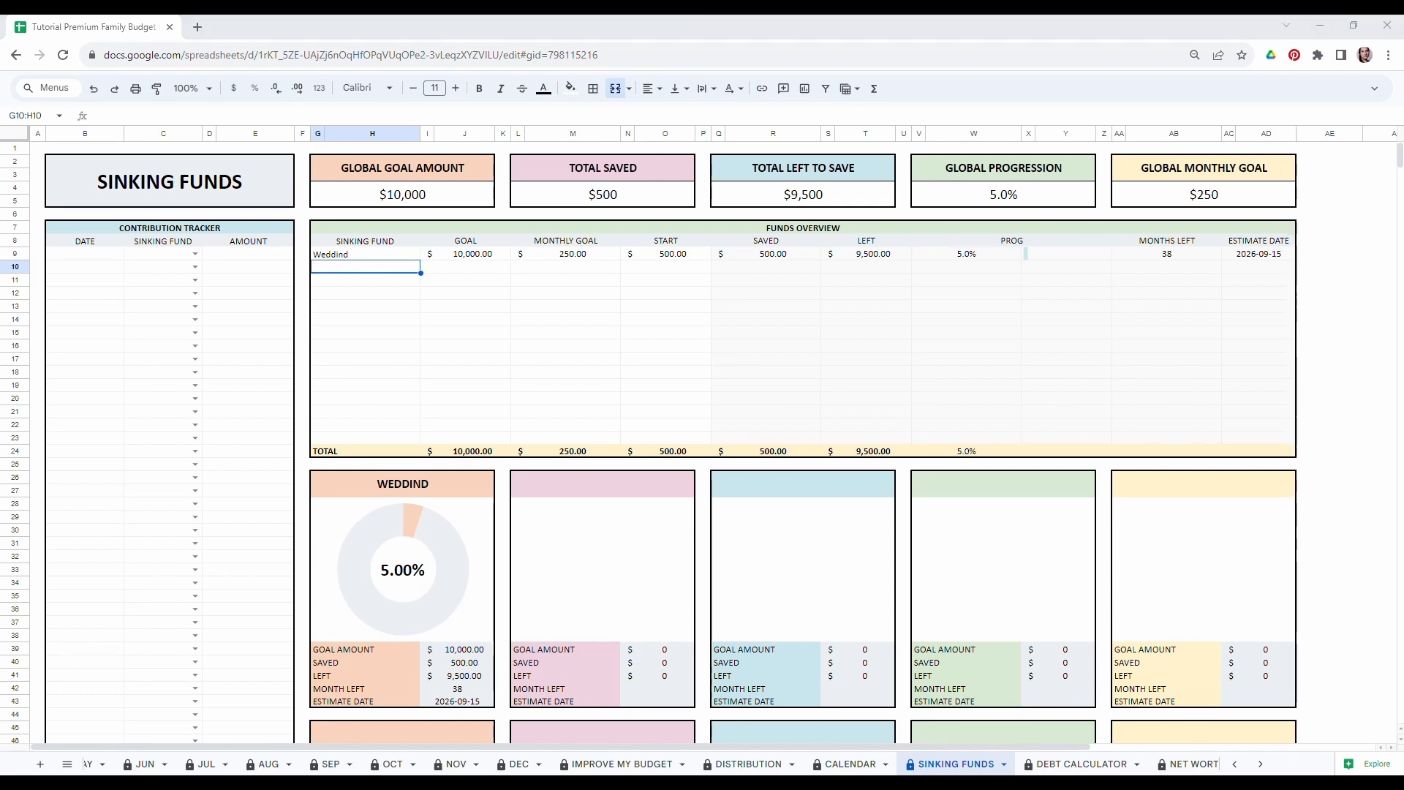
{"action": "type", "text": "Honey Moon"}
{"action": "key", "text": "Tab"}
{"action": "type", "text": "5000"}
{"action": "key", "text": "Tab"}
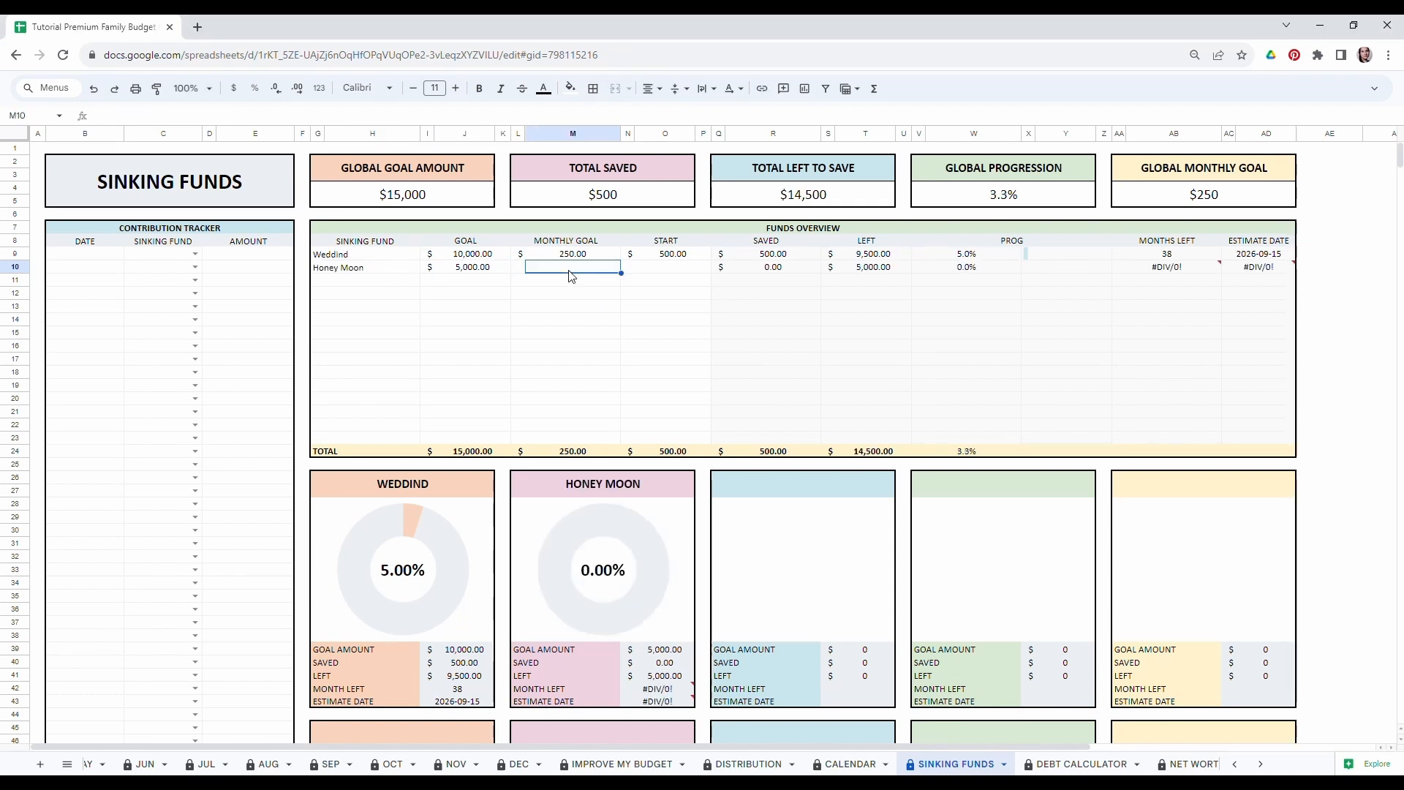
{"action": "type", "text": "250"}
{"action": "key", "text": "Tab"}
{"action": "type", "text": "0"}
{"action": "key", "text": "Return"}
Add a New Car fund with a goal of 20000, a monthly goal of 500 and a start amount of 1000.
{"action": "type", "text": "New Car"}
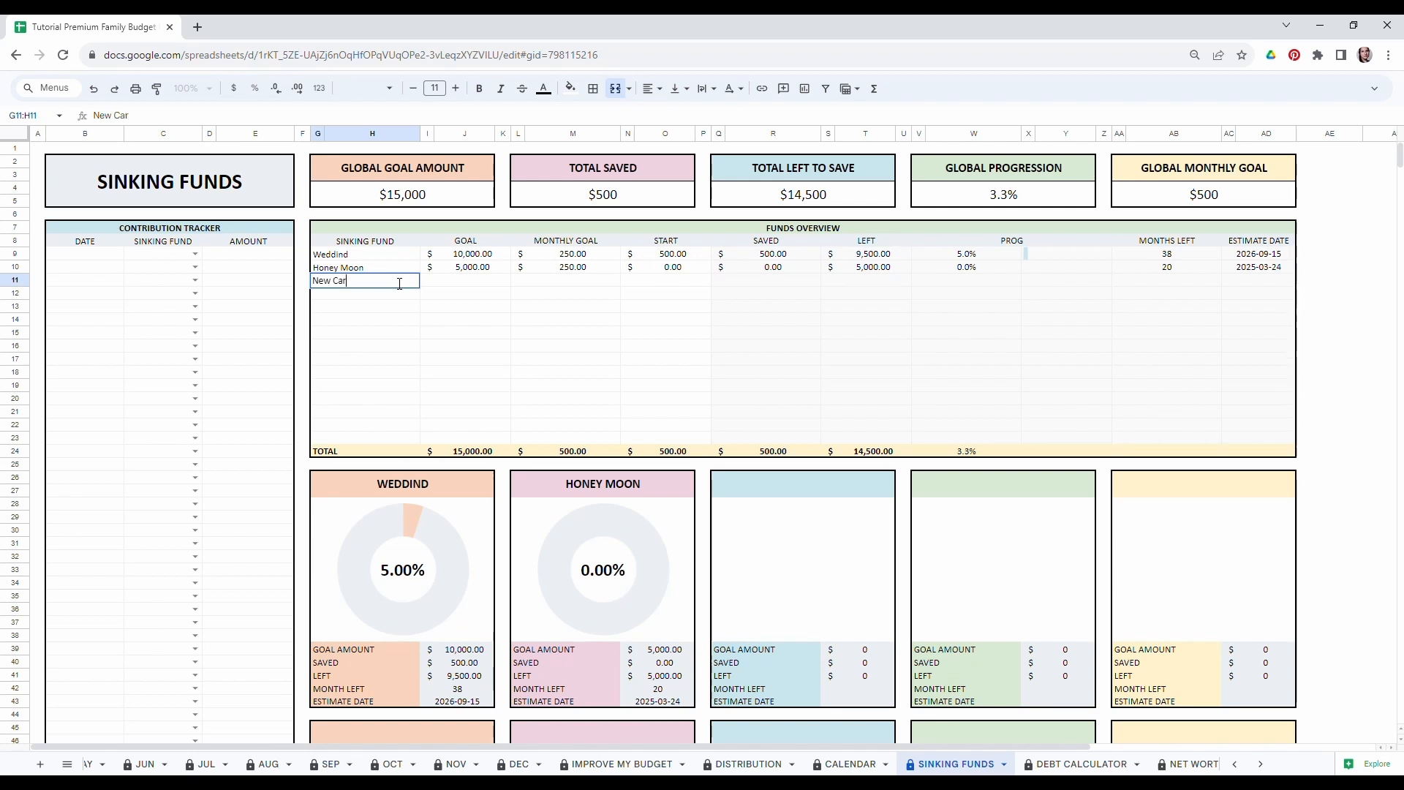
{"action": "key", "text": "Tab"}
{"action": "type", "text": "20000"}
{"action": "left_click", "coordinate": [577, 286]}
{"action": "type", "text": "500"}
{"action": "key", "text": "Tab"}
{"action": "type", "text": "1000"}
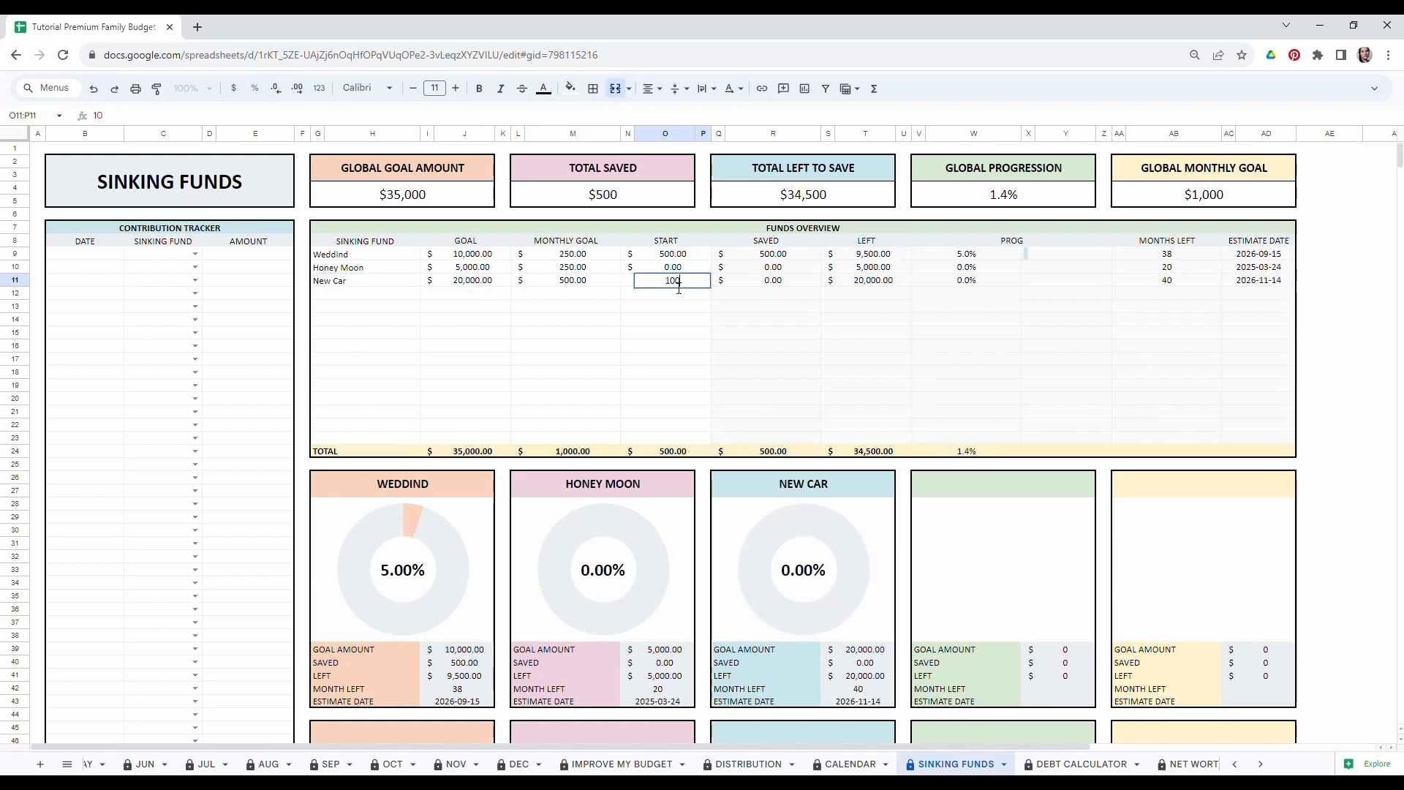
{"action": "key", "text": "Return"}
Add a New Phone fund with a goal of 800, a monthly goal of 100 and a start amount of 25.
{"action": "type", "text": "New Phone"}
{"action": "key", "text": "Tab"}
{"action": "type", "text": "800"}
{"action": "key", "text": "Tab"}
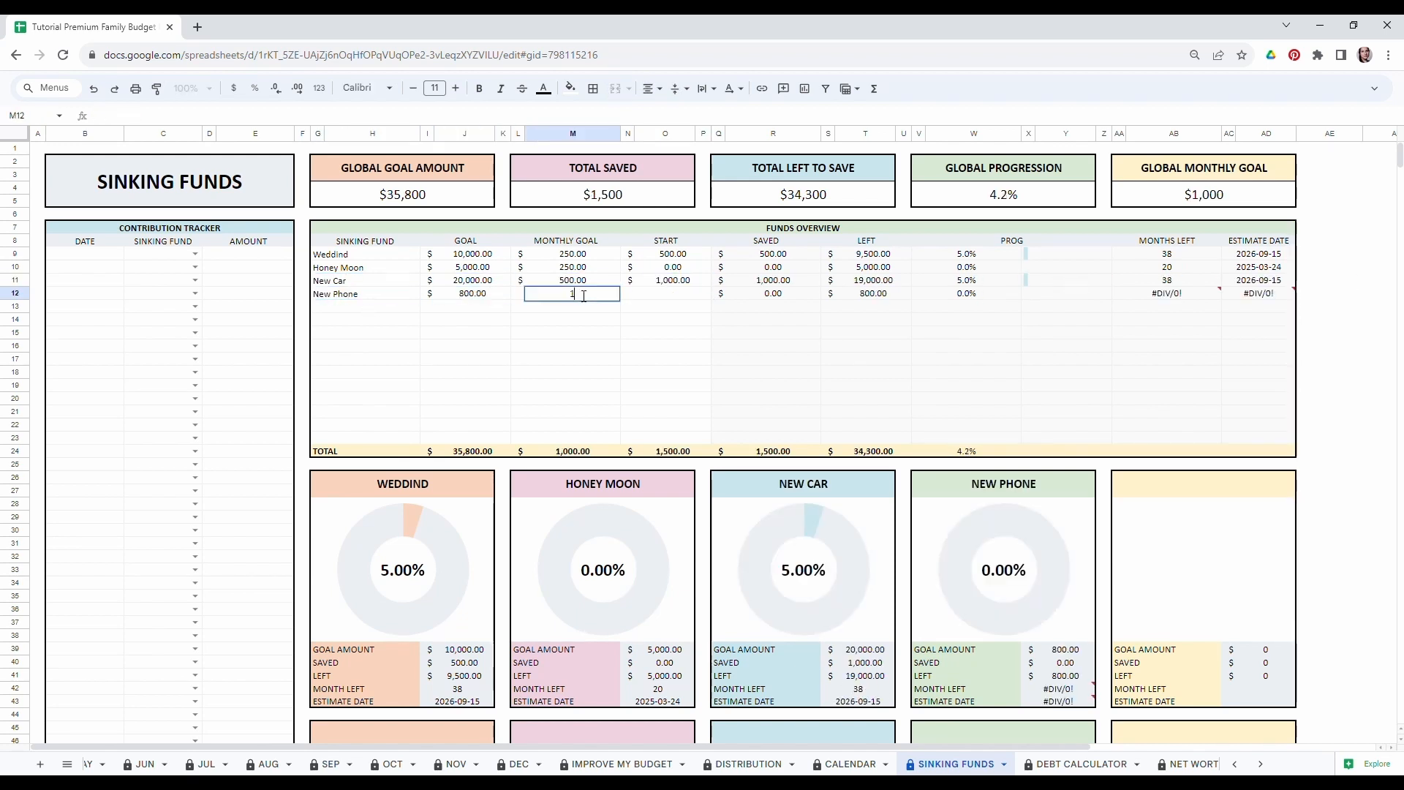
{"action": "type", "text": "100"}
{"action": "key", "text": "Tab"}
{"action": "type", "text": "25"}
{"action": "key", "text": "Return"}
Add a Kids College Tuition fund with a goal of 100000, a monthly goal of 750 and a start amount of 2,500.
{"action": "type", "text": "Kids College Tuition"}
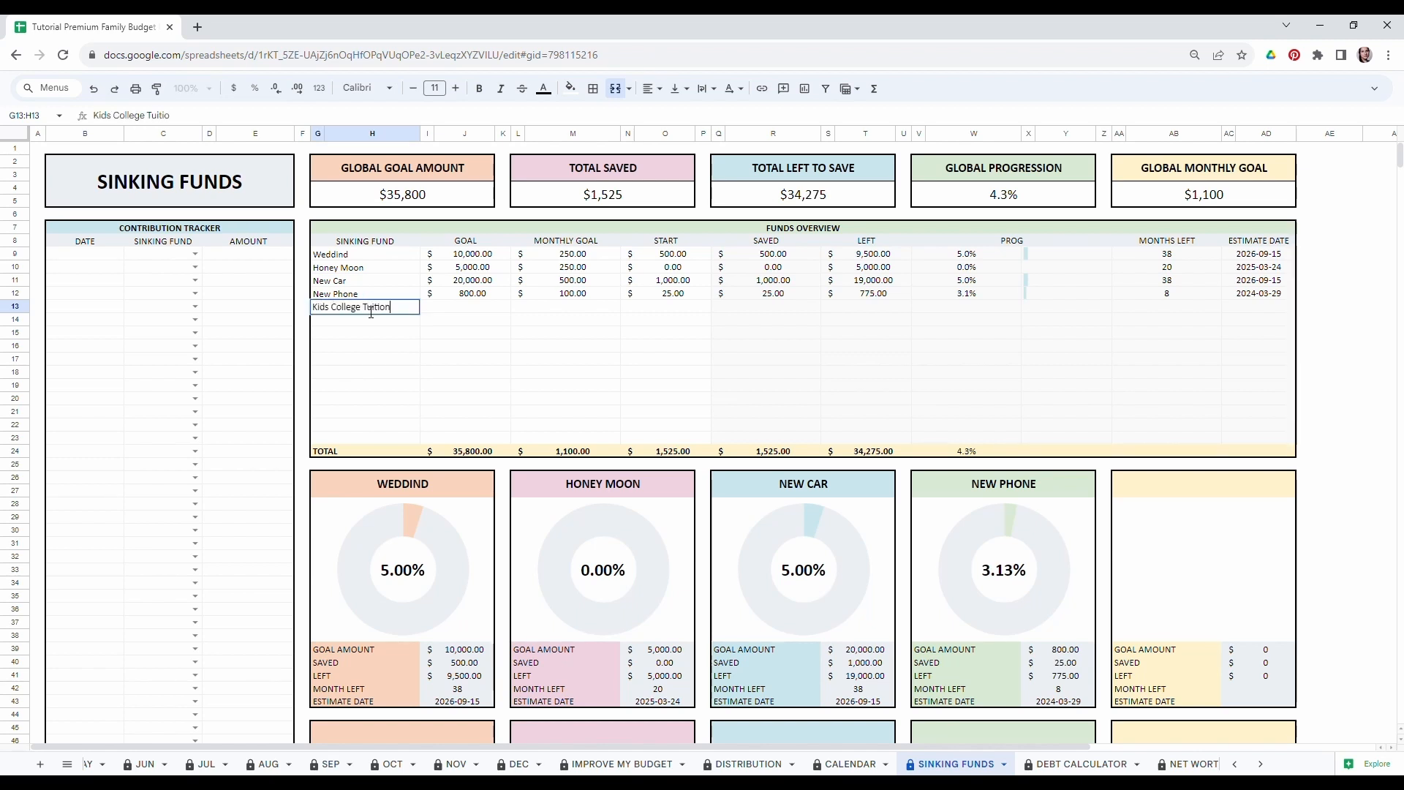
{"action": "left_click", "coordinate": [474, 313]}
{"action": "type", "text": "100000"}
{"action": "left_click", "coordinate": [578, 309]}
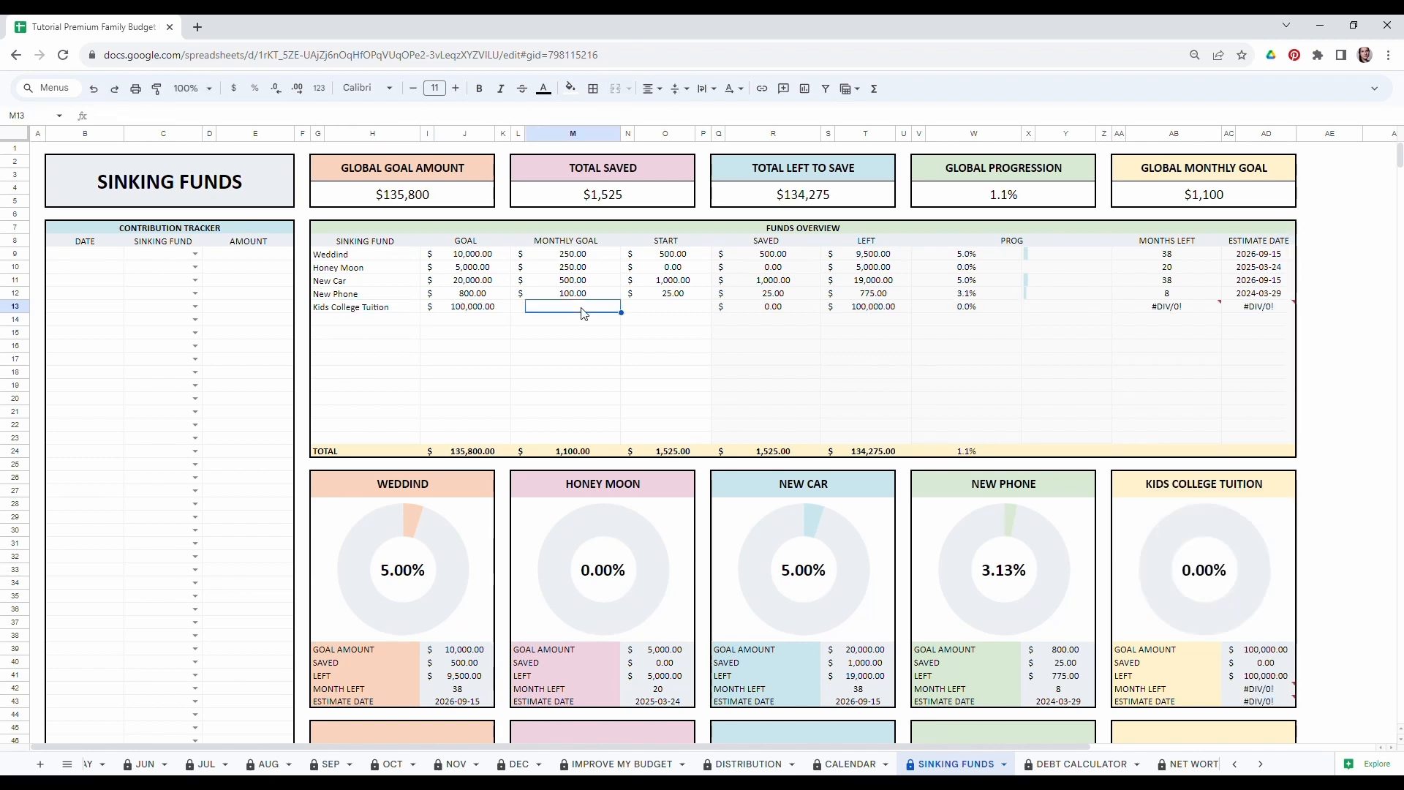
{"action": "type", "text": "750"}
{"action": "left_click", "coordinate": [653, 312]}
{"action": "type", "text": "2,500"}
{"action": "key", "text": "Return"}
Add a Family Vacation fund with a goal of 6500, a monthly goal of 500 and a start amount of 3,000.
{"action": "left_click", "coordinate": [389, 322]}
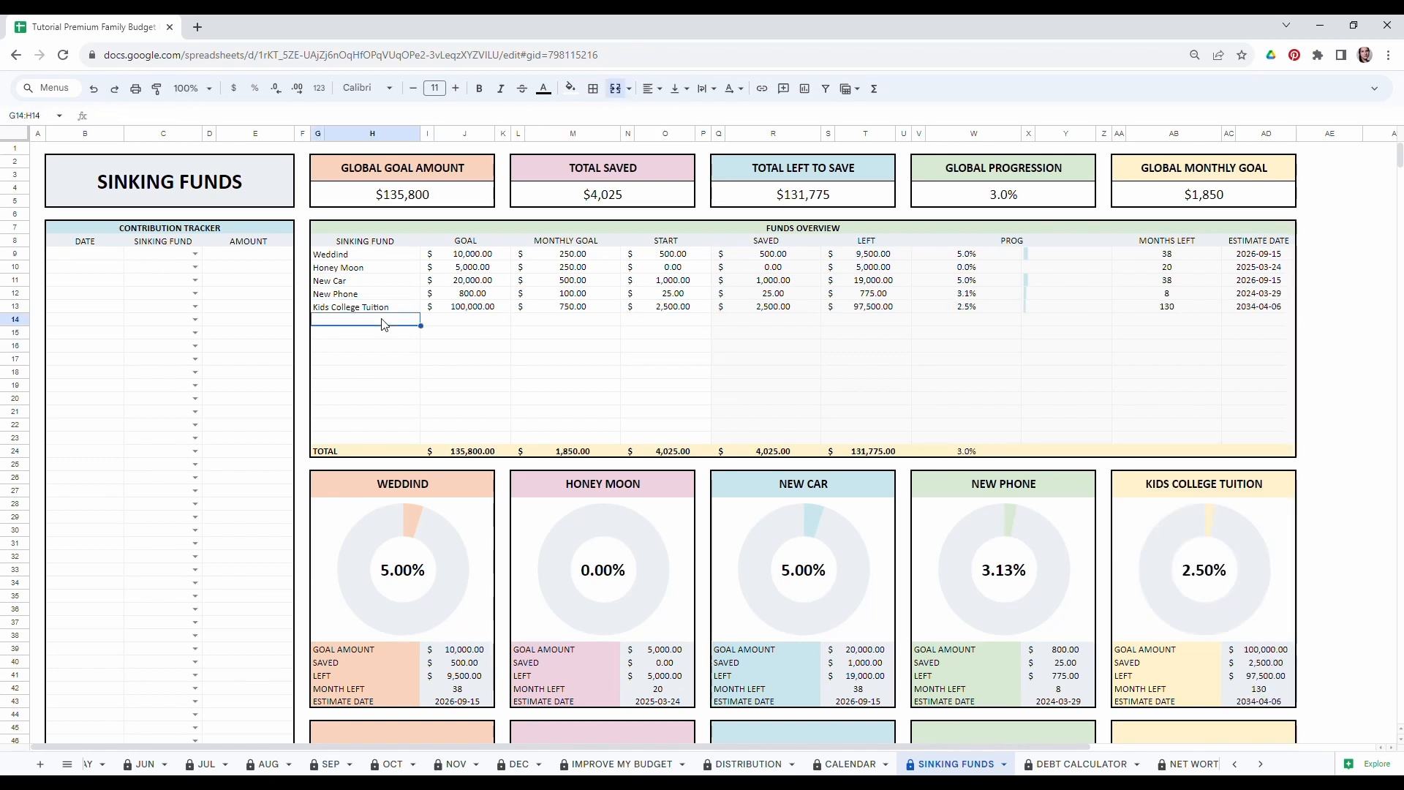
{"action": "type", "text": "Family Vacation"}
{"action": "left_click", "coordinate": [479, 321]}
{"action": "type", "text": "6500"}
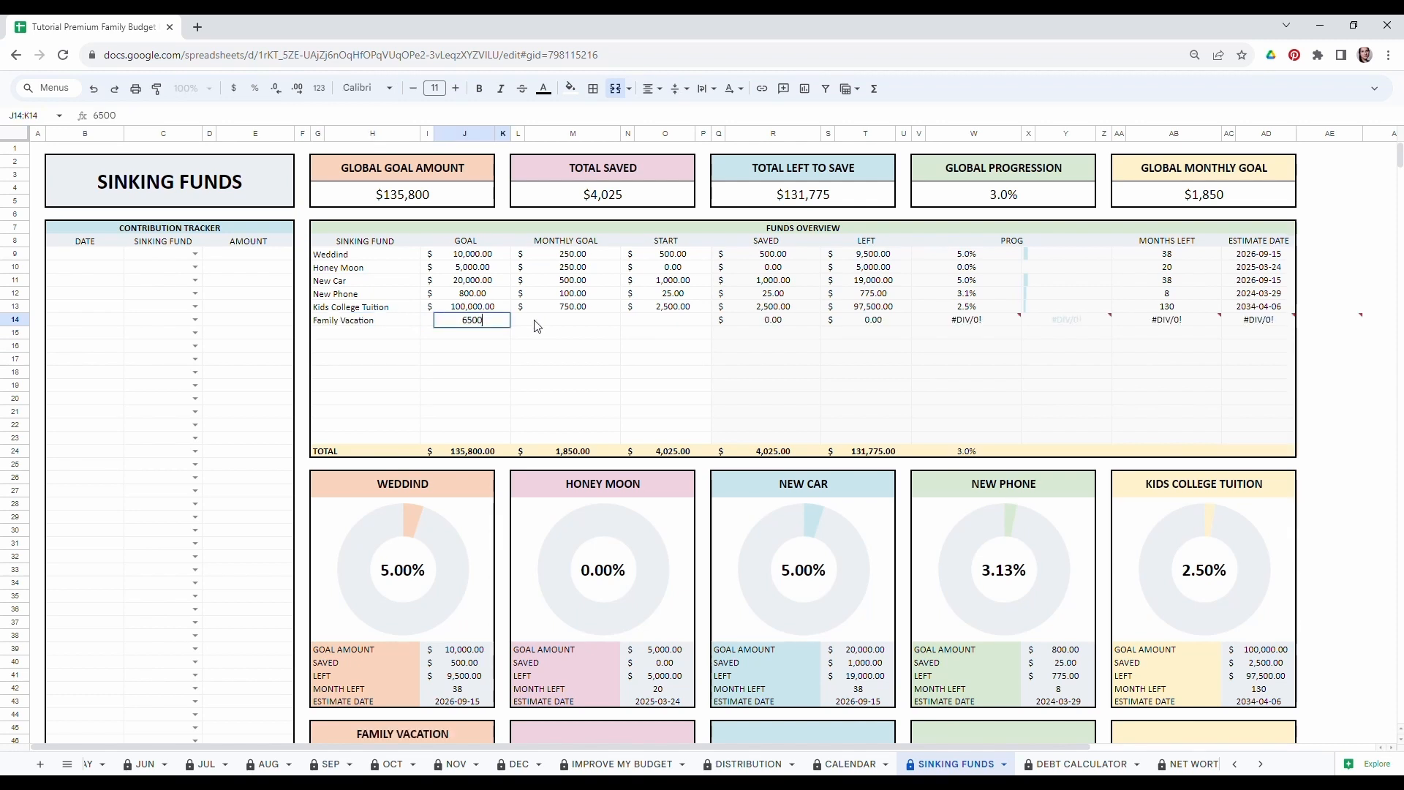
{"action": "left_click", "coordinate": [574, 322]}
{"action": "type", "text": "500"}
{"action": "left_click", "coordinate": [672, 326]}
{"action": "type", "text": "3,000"}
{"action": "left_click", "coordinate": [672, 358]}
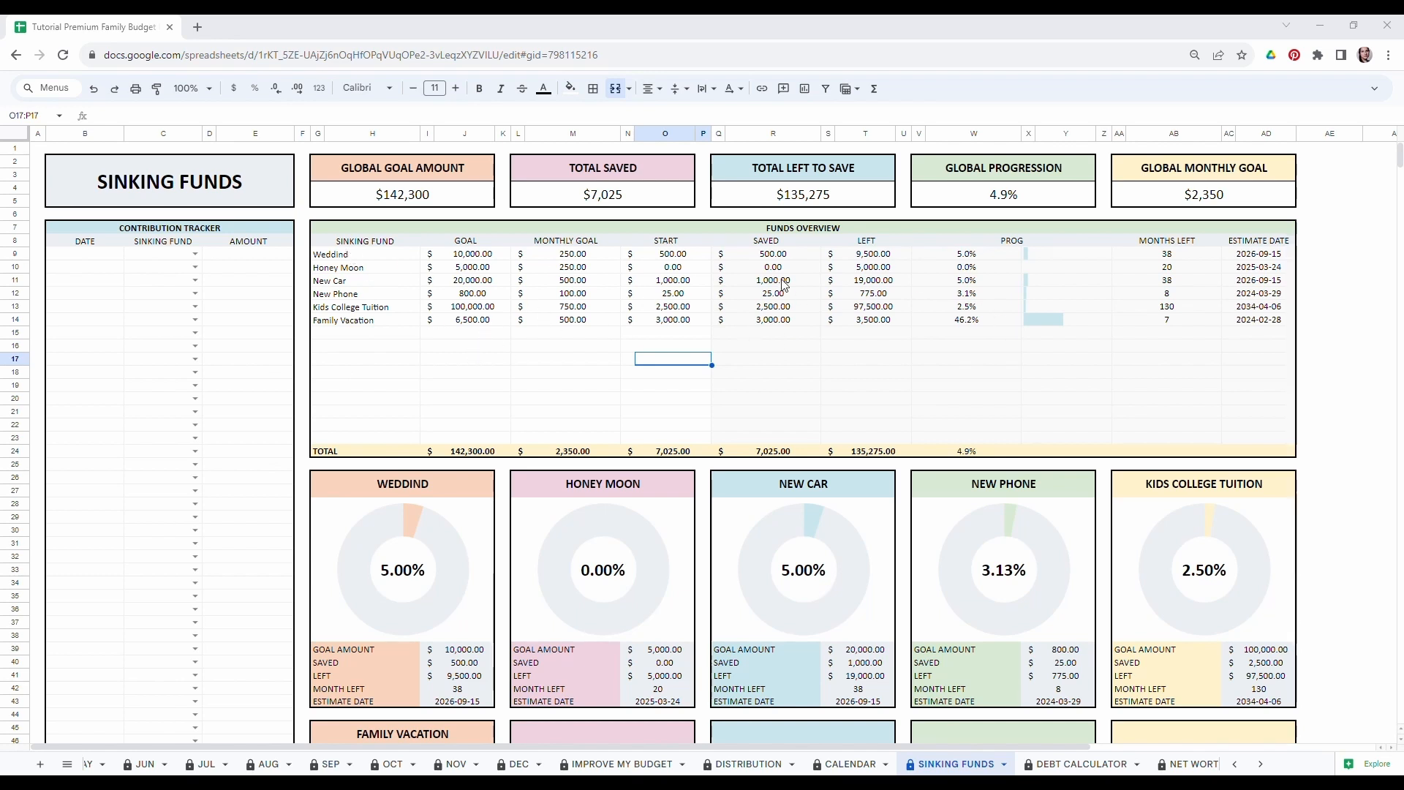
Examine the calculated saved, left, progress, months left and estimate date columns for all the sinking funds.
{"action": "left_click_drag", "start_coordinate": [772, 255], "coordinate": [1170, 347]}
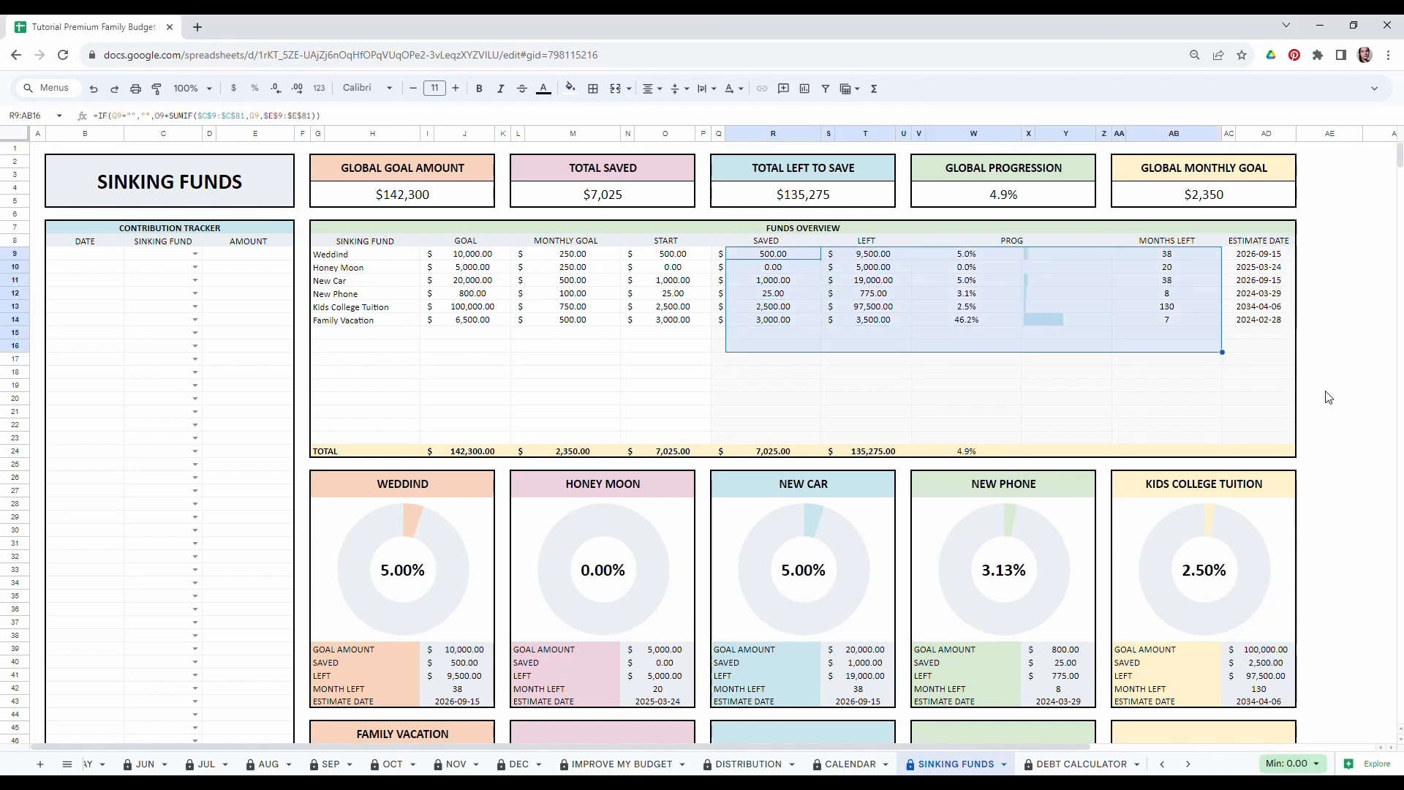
{"action": "left_click", "coordinate": [1326, 388]}
{"action": "left_click", "coordinate": [771, 245]}
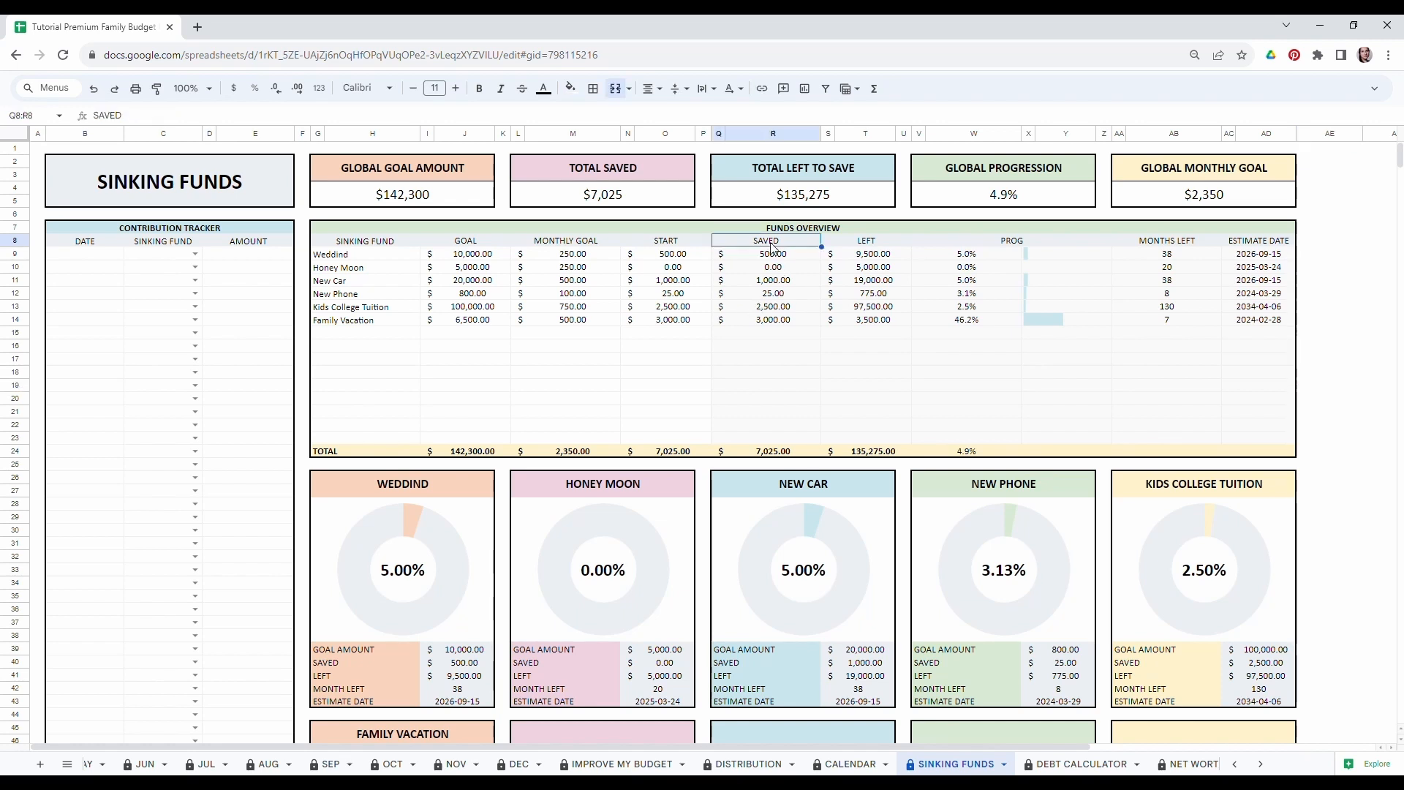
{"action": "left_click_drag", "start_coordinate": [772, 255], "coordinate": [775, 322]}
{"action": "left_click_drag", "start_coordinate": [870, 254], "coordinate": [869, 322]}
{"action": "left_click_drag", "start_coordinate": [948, 256], "coordinate": [994, 312]}
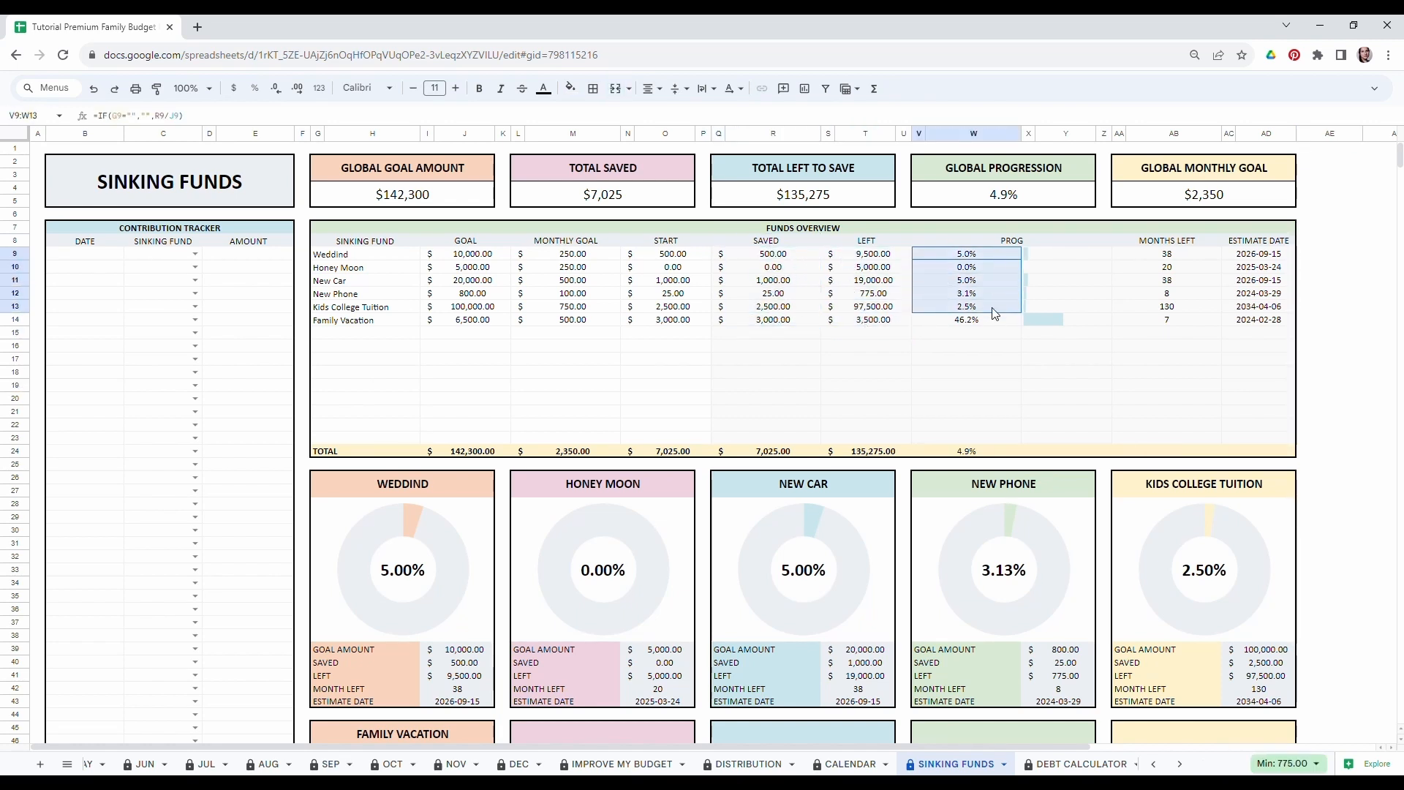
{"action": "left_click_drag", "start_coordinate": [1148, 259], "coordinate": [1163, 322]}
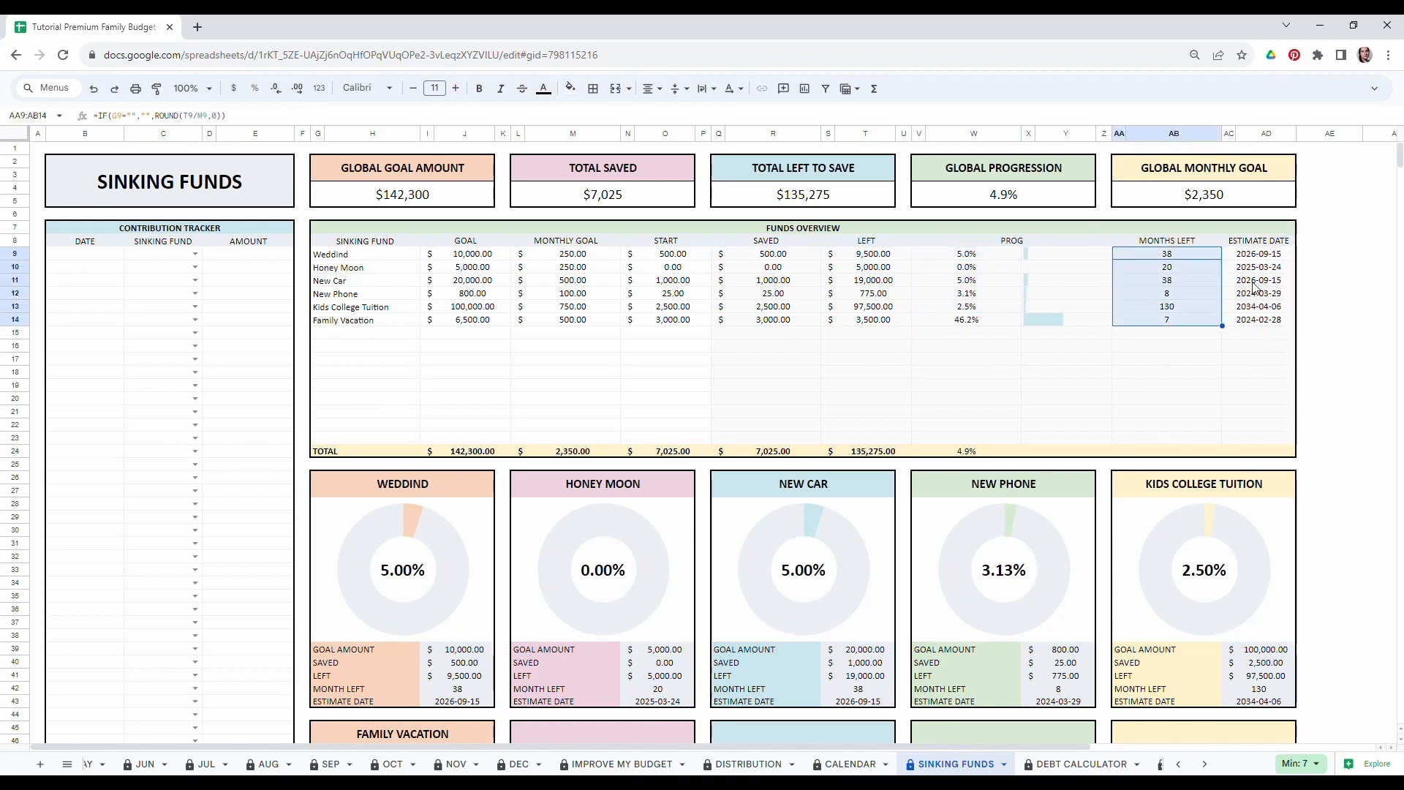
{"action": "left_click_drag", "start_coordinate": [1251, 260], "coordinate": [1260, 320]}
{"action": "left_click", "coordinate": [1330, 369]}
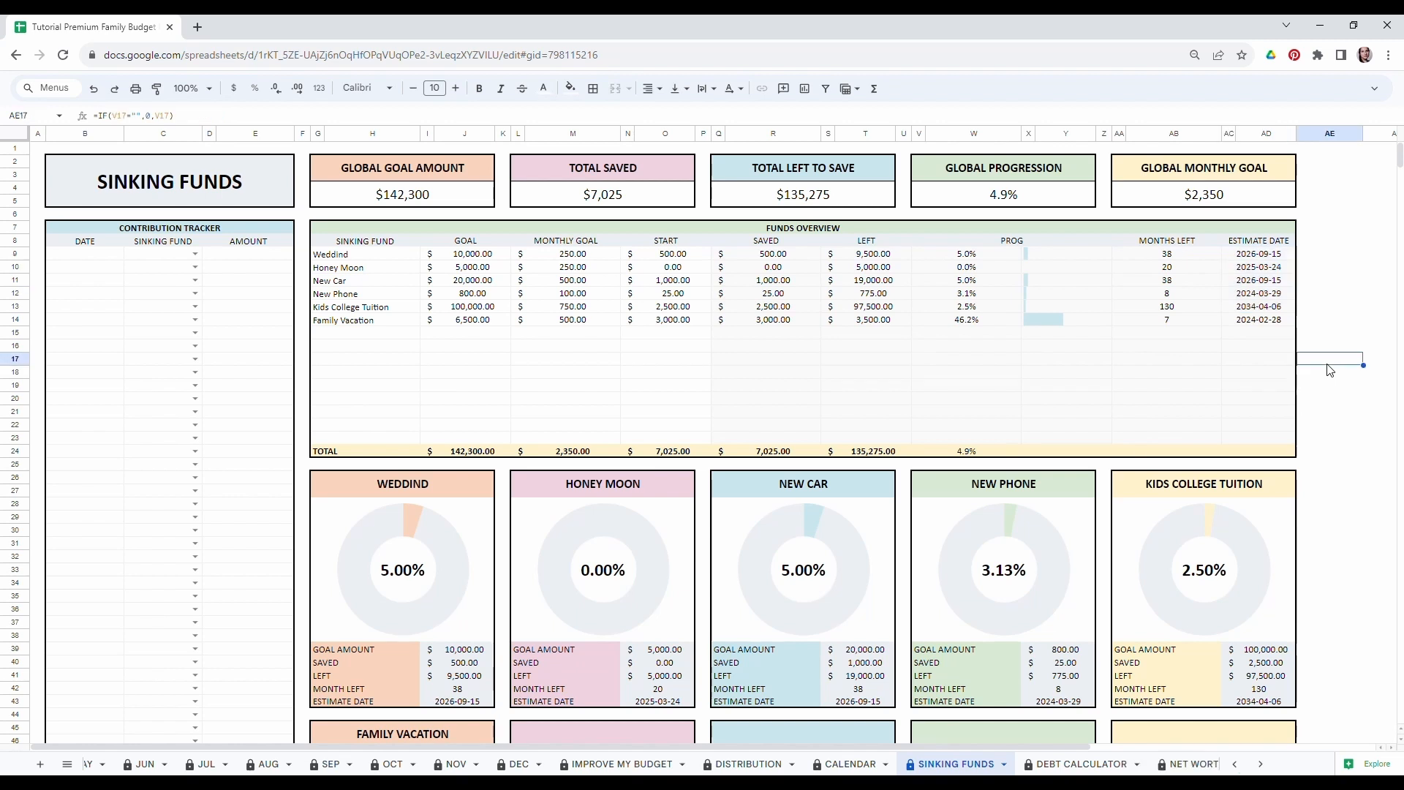
Log a 500 contribution to the Wedding fund dated 2023-08-02 in the first row of the contribution tracker.
{"action": "left_click", "coordinate": [84, 260]}
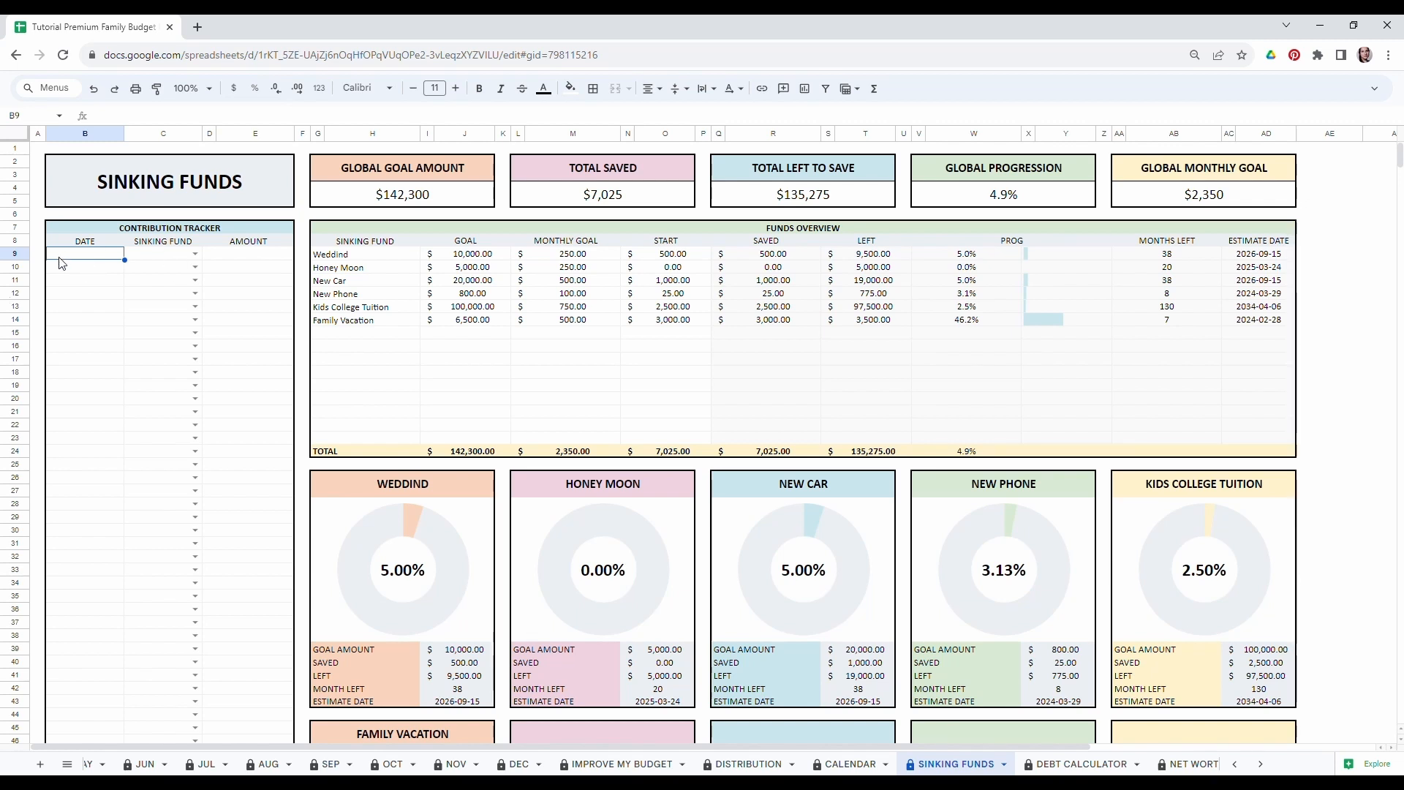
{"action": "double_click", "coordinate": [66, 261]}
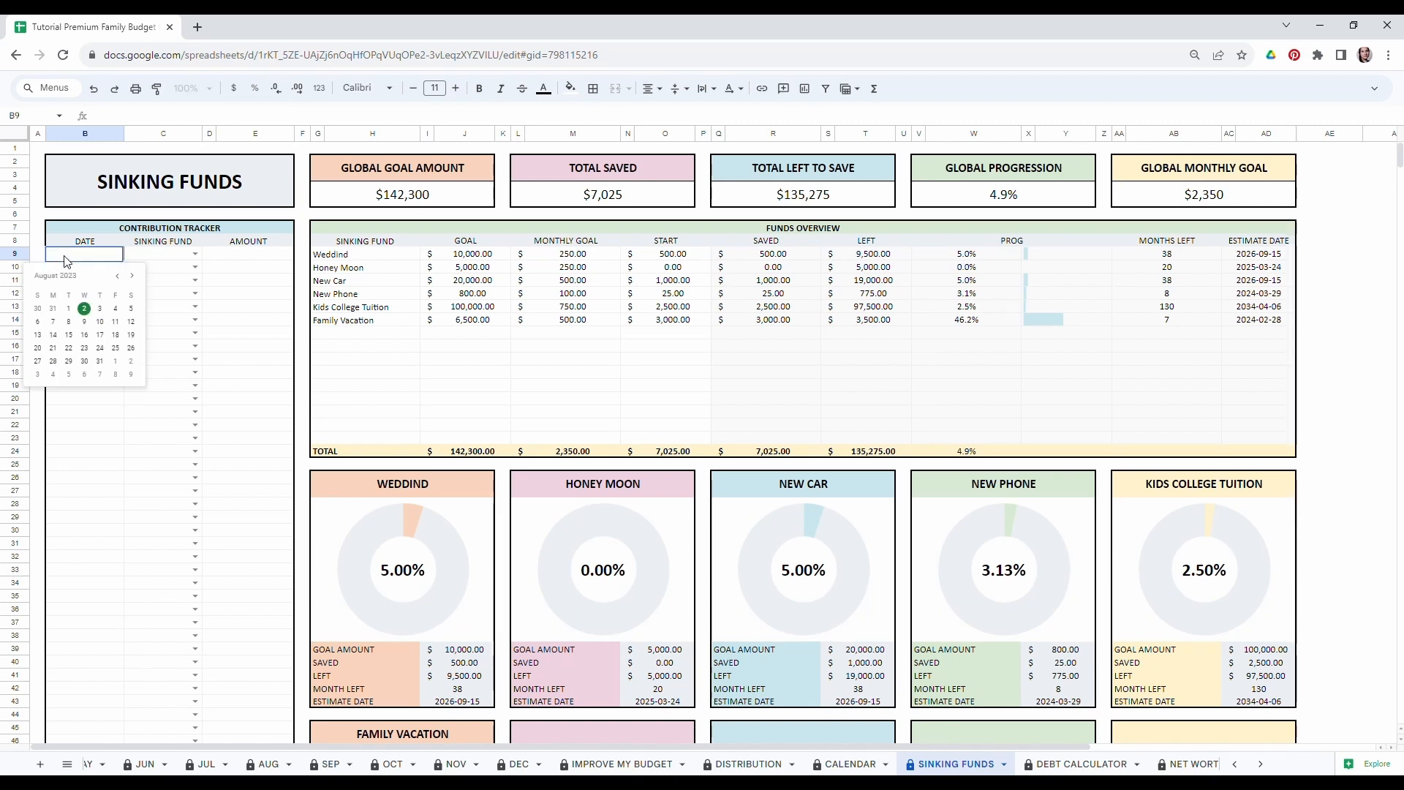
{"action": "left_click", "coordinate": [91, 312]}
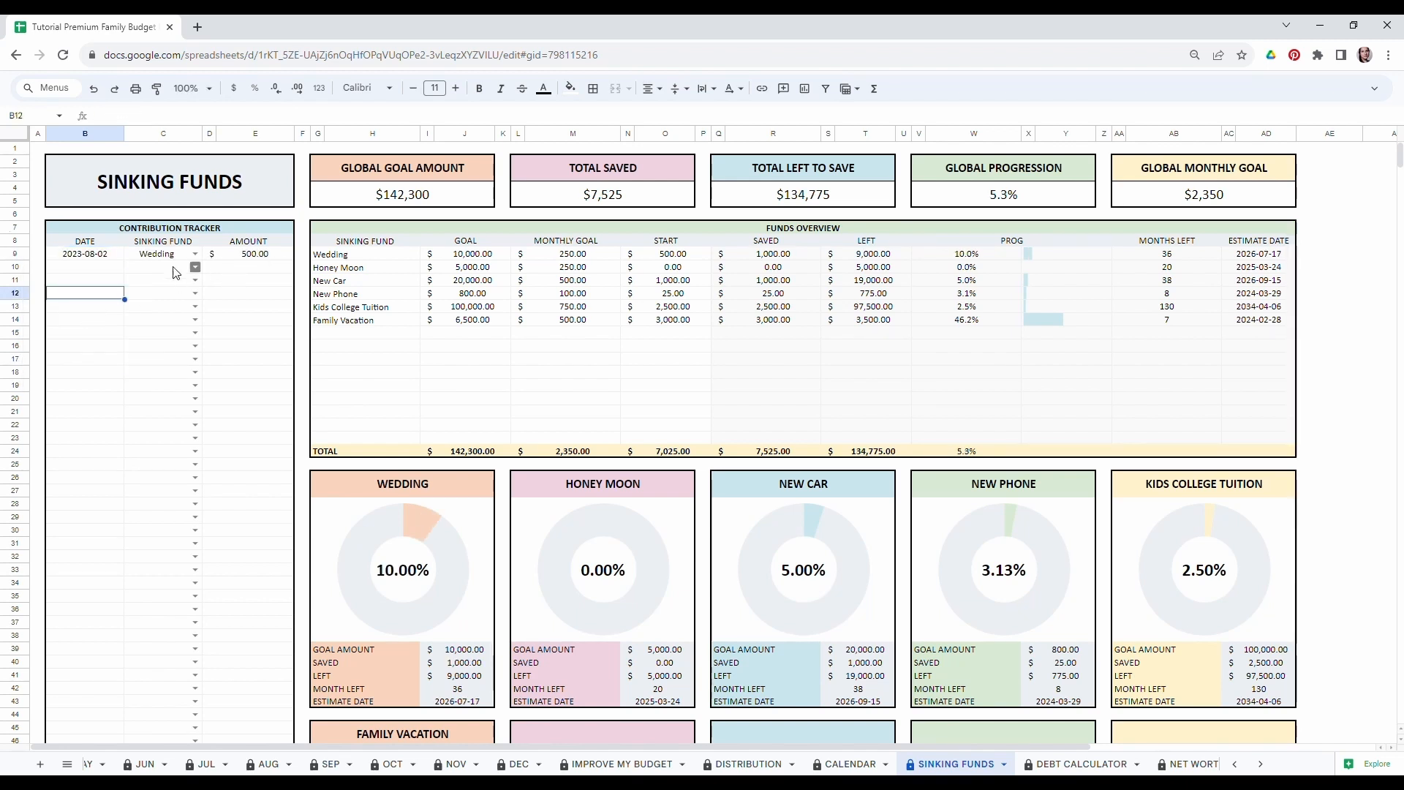
Log a 50 contribution to the New Car fund dated 2023-08-03 in the contribution tracker.
{"action": "double_click", "coordinate": [108, 268]}
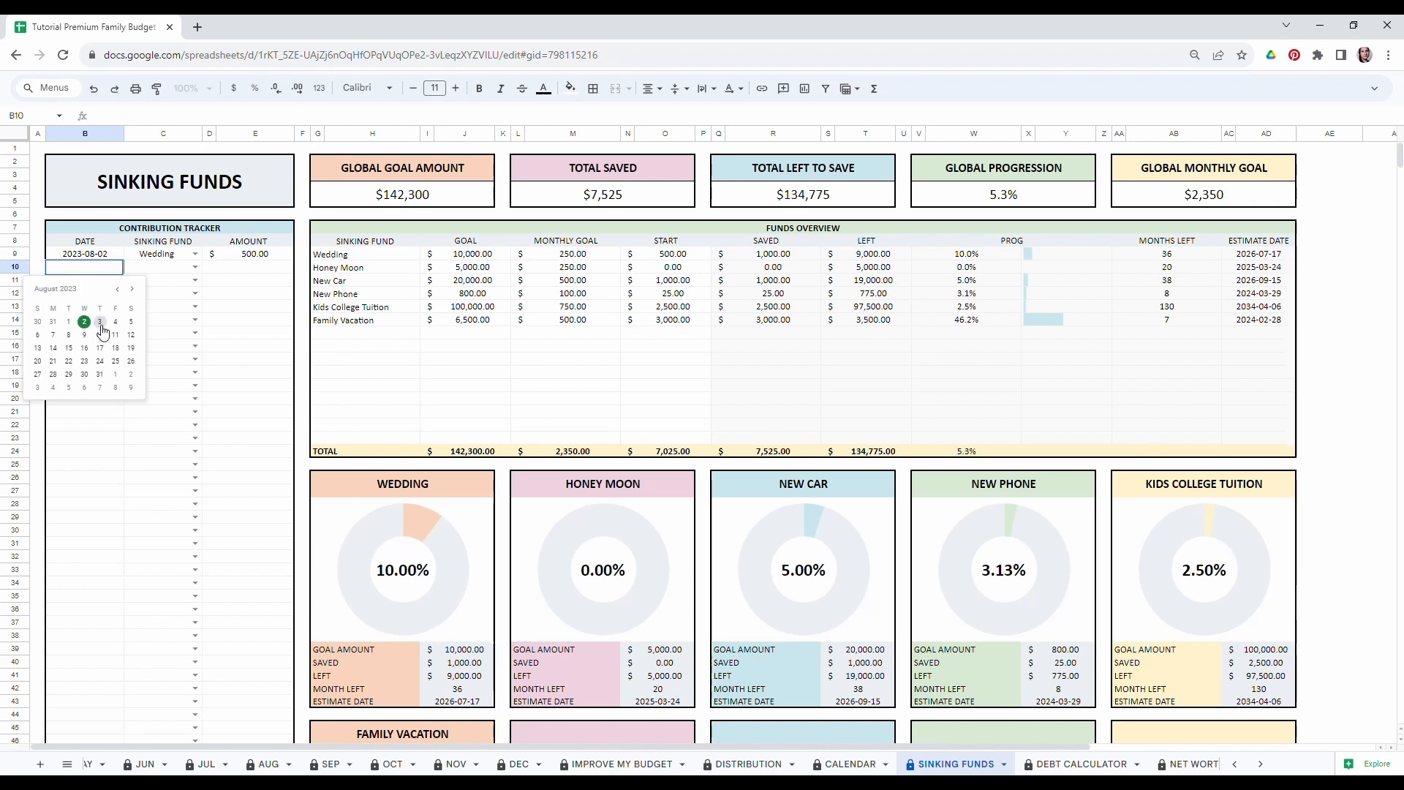
{"action": "left_click", "coordinate": [100, 321]}
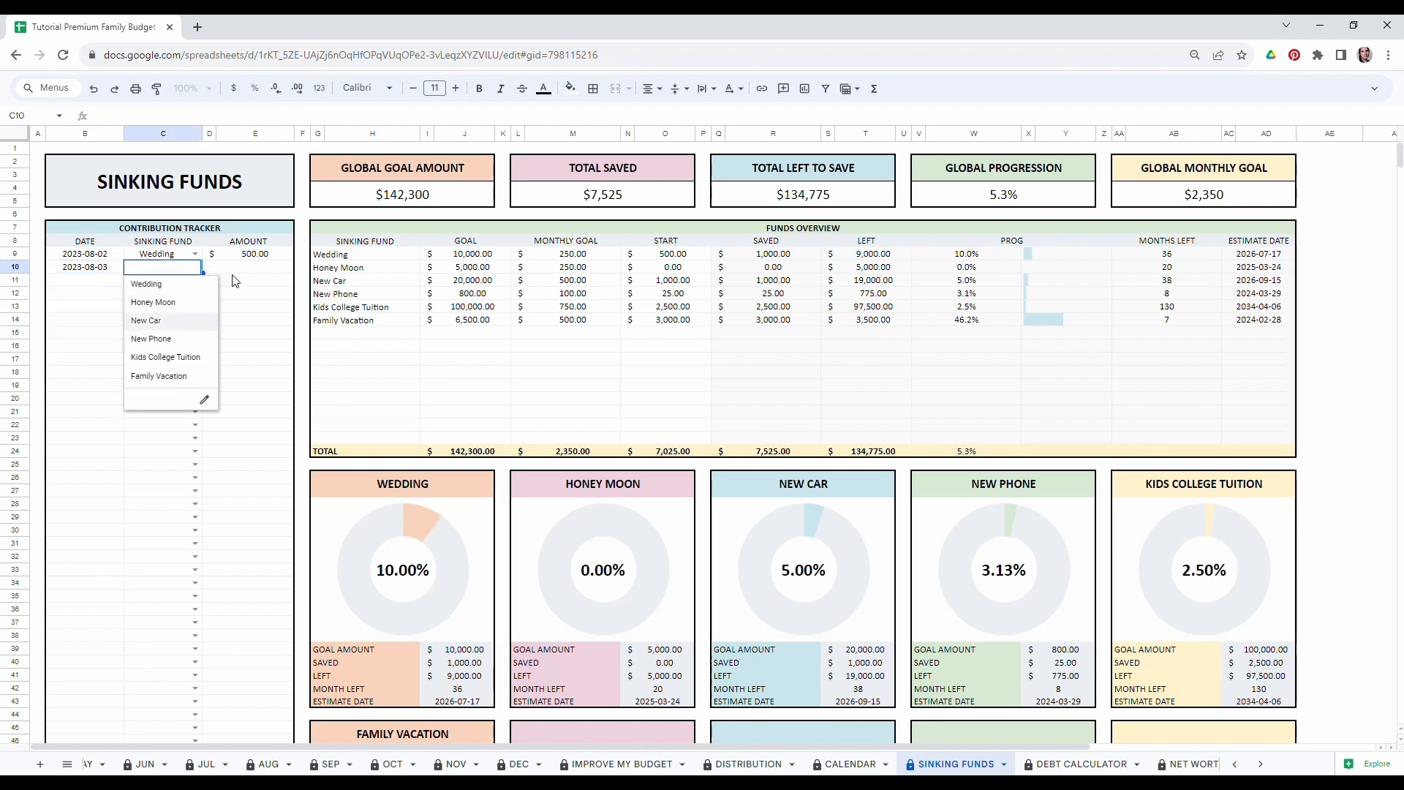
{"action": "left_click", "coordinate": [142, 320]}
{"action": "left_click", "coordinate": [243, 269]}
{"action": "type", "text": "50"}
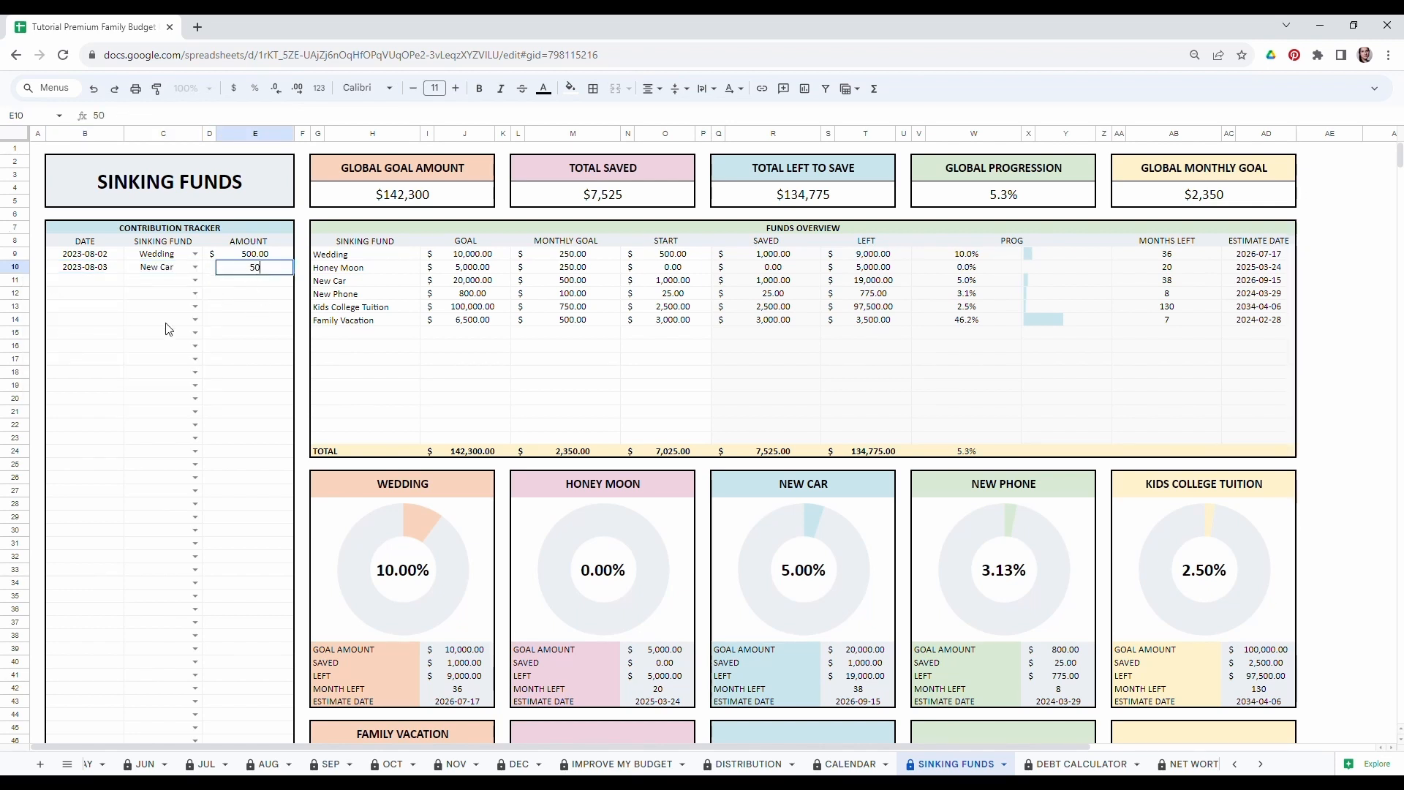
{"action": "left_click", "coordinate": [118, 321]}
{"action": "left_click_drag", "start_coordinate": [109, 282], "coordinate": [253, 371]}
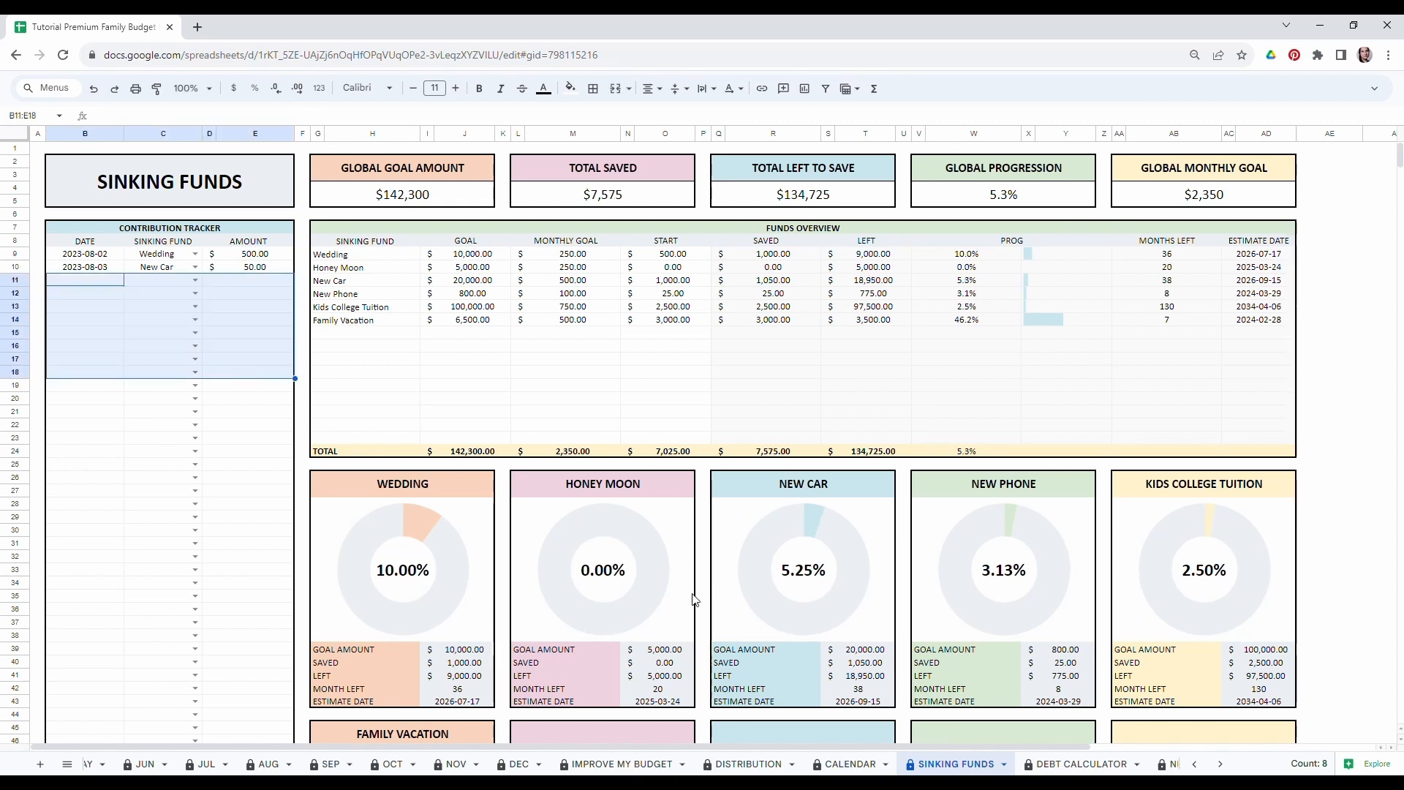
{"action": "left_click", "coordinate": [73, 359]}
Log a 250 contribution to the Honey Moon fund dated 2023-08-23 in the contribution tracker.
{"action": "double_click", "coordinate": [83, 281]}
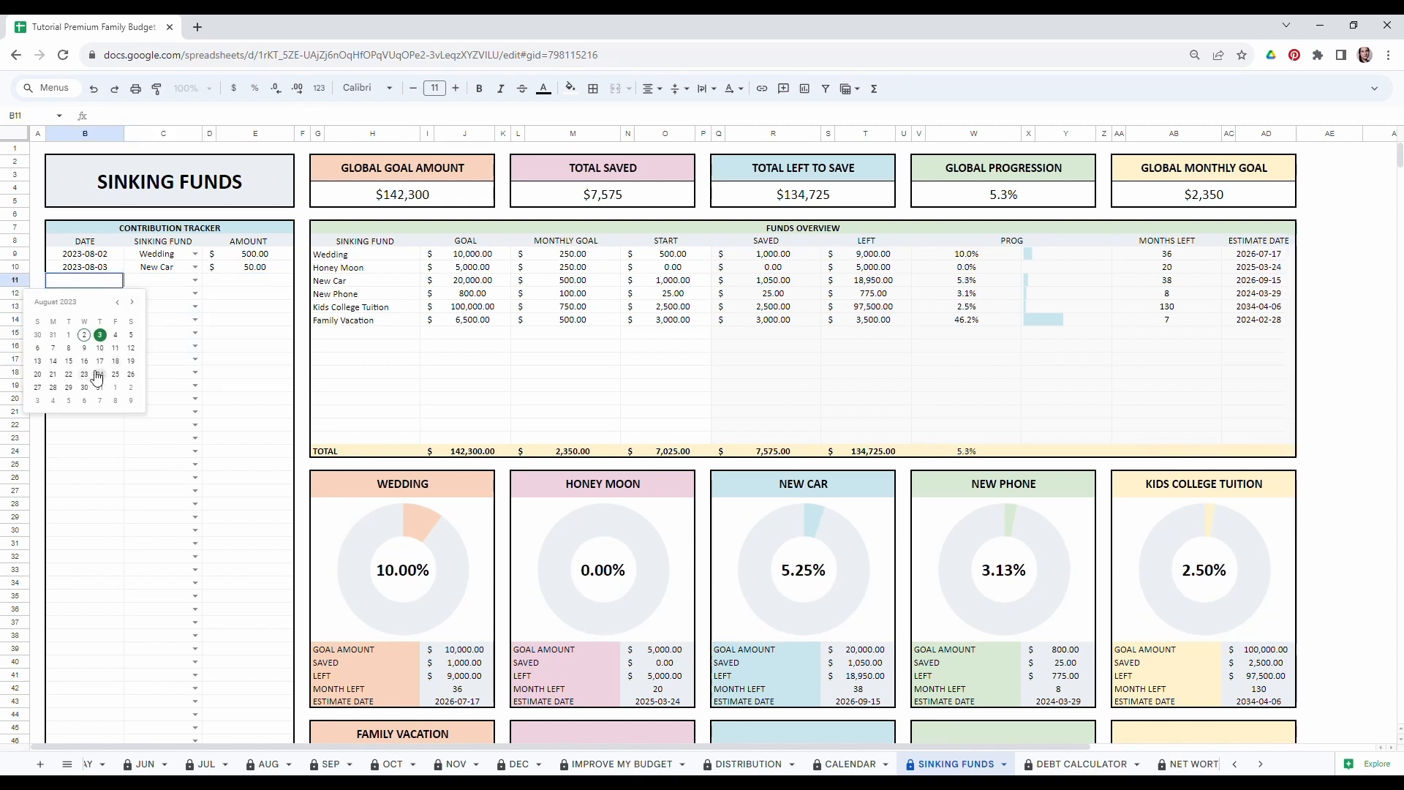
{"action": "left_click", "coordinate": [94, 376]}
{"action": "left_click", "coordinate": [195, 280]}
{"action": "left_click", "coordinate": [183, 316]}
{"action": "left_click", "coordinate": [259, 282]}
{"action": "type", "text": "250"}
Log a 1000 contribution to the Kids College Tuition fund dated 2023-08-15 in the contribution tracker.
{"action": "double_click", "coordinate": [84, 293]}
{"action": "left_click", "coordinate": [69, 373]}
{"action": "left_click", "coordinate": [195, 293]}
{"action": "left_click", "coordinate": [165, 384]}
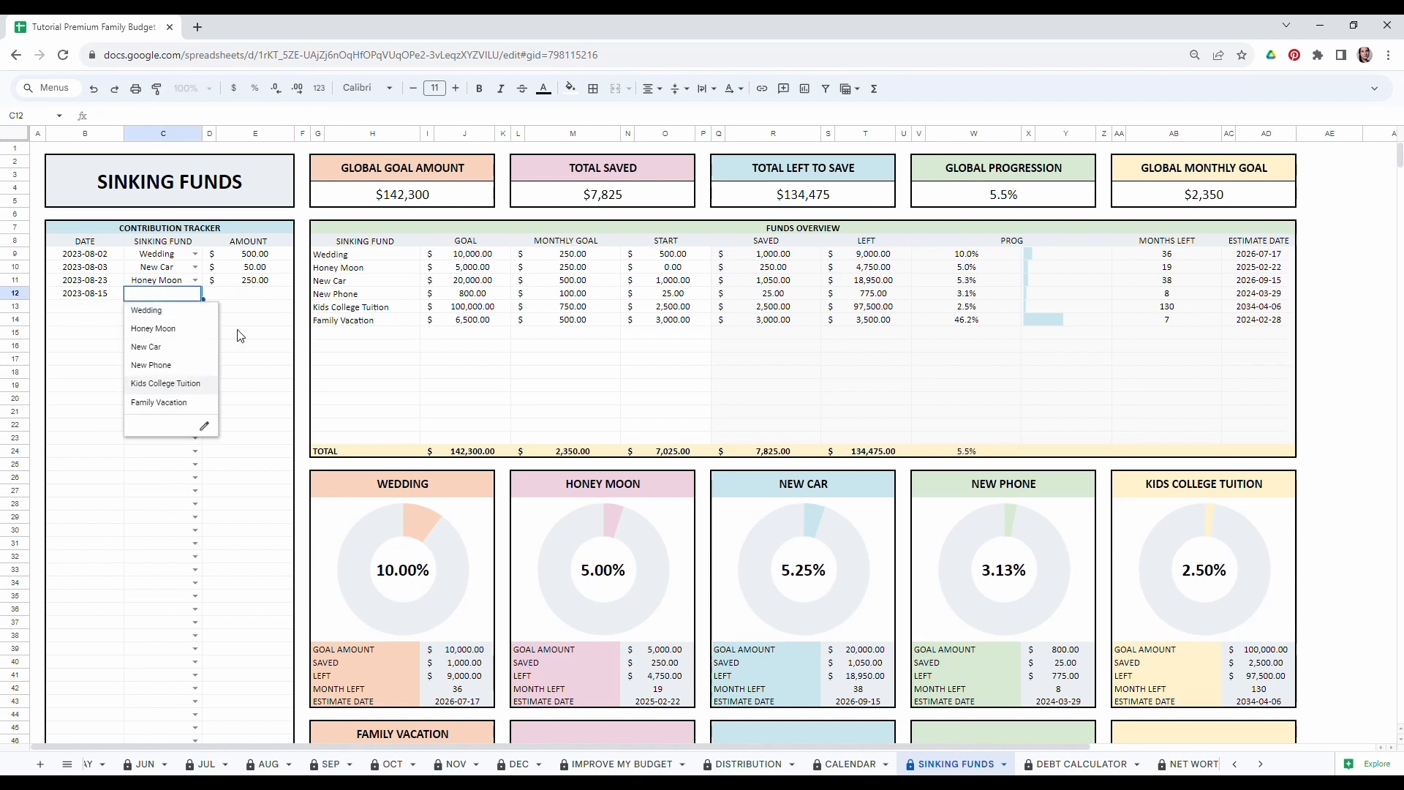
{"action": "left_click", "coordinate": [252, 294]}
{"action": "type", "text": "1000"}
Log a 500 contribution to the Family Vacation fund dated 2023-09-04 in the contribution tracker.
{"action": "double_click", "coordinate": [84, 306]}
{"action": "left_click", "coordinate": [134, 329]}
{"action": "left_click", "coordinate": [53, 374]}
{"action": "left_click", "coordinate": [194, 306]}
{"action": "left_click", "coordinate": [166, 416]}
{"action": "left_click", "coordinate": [256, 307]}
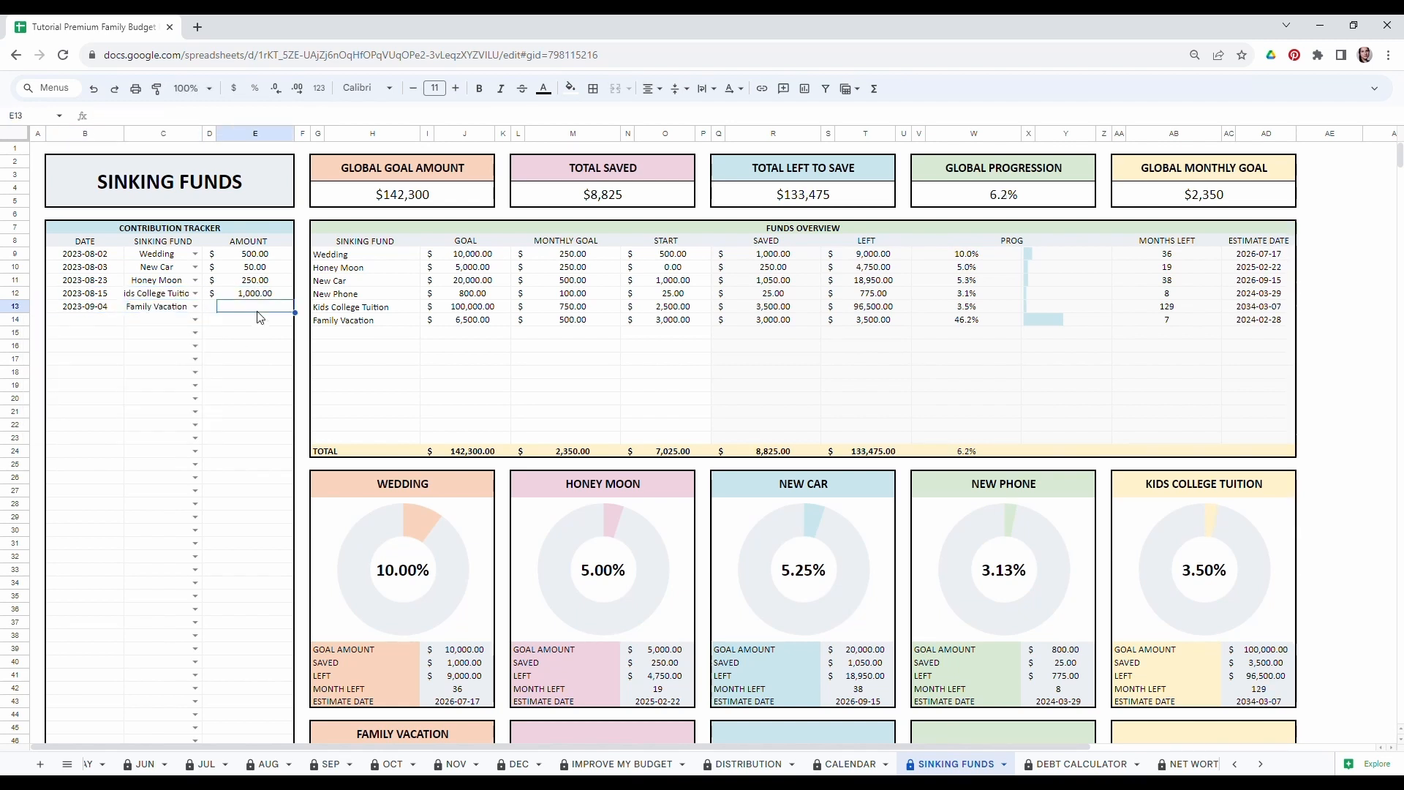
{"action": "type", "text": "500"}
Log a 500 contribution to the Wedding fund dated 2023-09-12 in the contribution tracker.
{"action": "double_click", "coordinate": [90, 320]}
{"action": "left_click", "coordinate": [68, 400]}
{"action": "left_click", "coordinate": [195, 320]}
{"action": "left_click", "coordinate": [147, 336]}
{"action": "left_click", "coordinate": [256, 320]}
{"action": "type", "text": "500"}
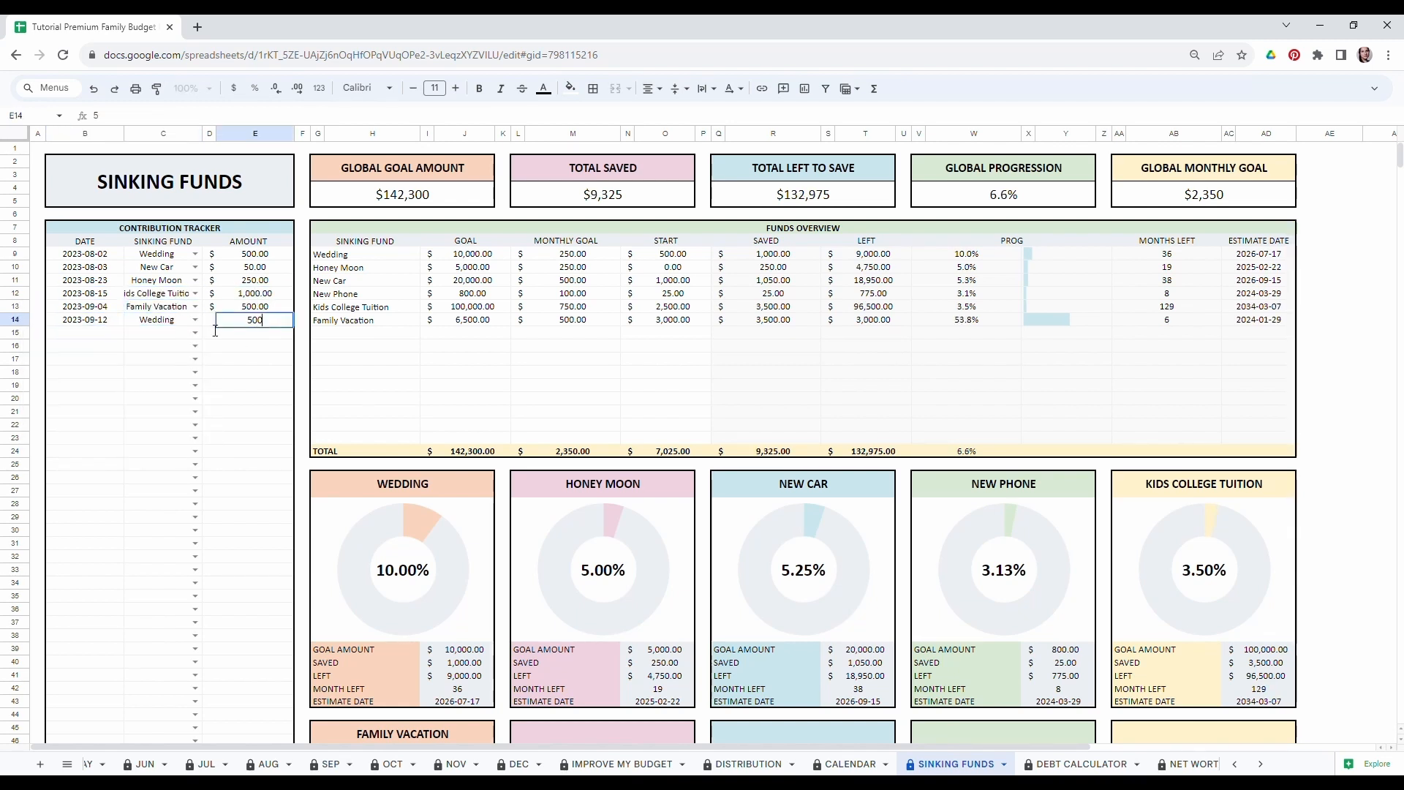
Log a 250 contribution to the Honey Moon fund dated 2023-09-27 in the contribution tracker.
{"action": "double_click", "coordinate": [84, 332]}
{"action": "left_click", "coordinate": [86, 453]}
{"action": "left_click", "coordinate": [194, 333]}
{"action": "left_click", "coordinate": [152, 368]}
{"action": "left_click", "coordinate": [256, 333]}
{"action": "type", "text": "250"}
Log a 350 contribution to the New Car fund dated 2023-10-09 in the contribution tracker.
{"action": "double_click", "coordinate": [84, 346]}
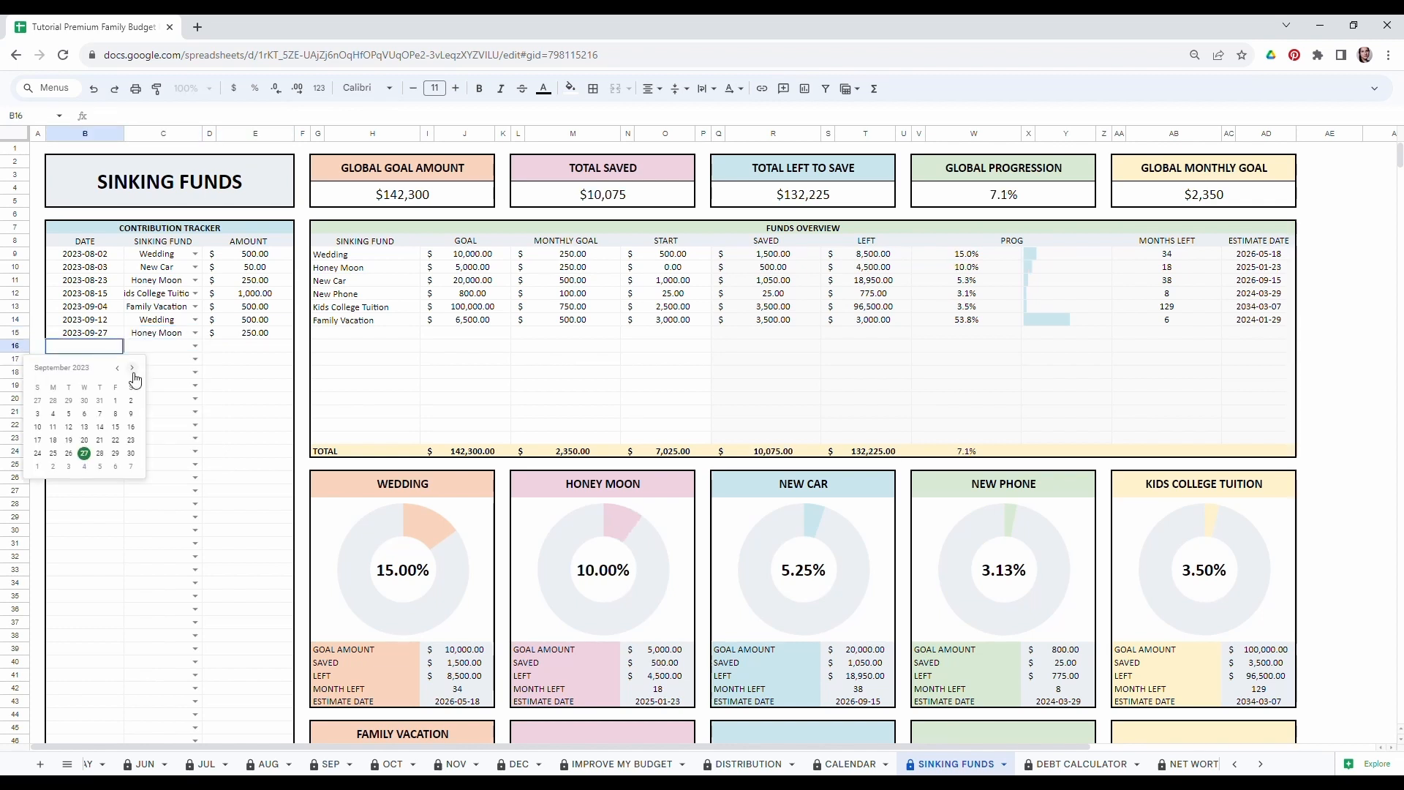
{"action": "left_click", "coordinate": [53, 419]}
{"action": "left_click", "coordinate": [194, 346]}
{"action": "left_click", "coordinate": [140, 399]}
{"action": "left_click", "coordinate": [245, 348]}
{"action": "type", "text": "350"}
Log a 150 contribution to the New Phone fund dated 2023-10-11 in the contribution tracker.
{"action": "double_click", "coordinate": [86, 359]}
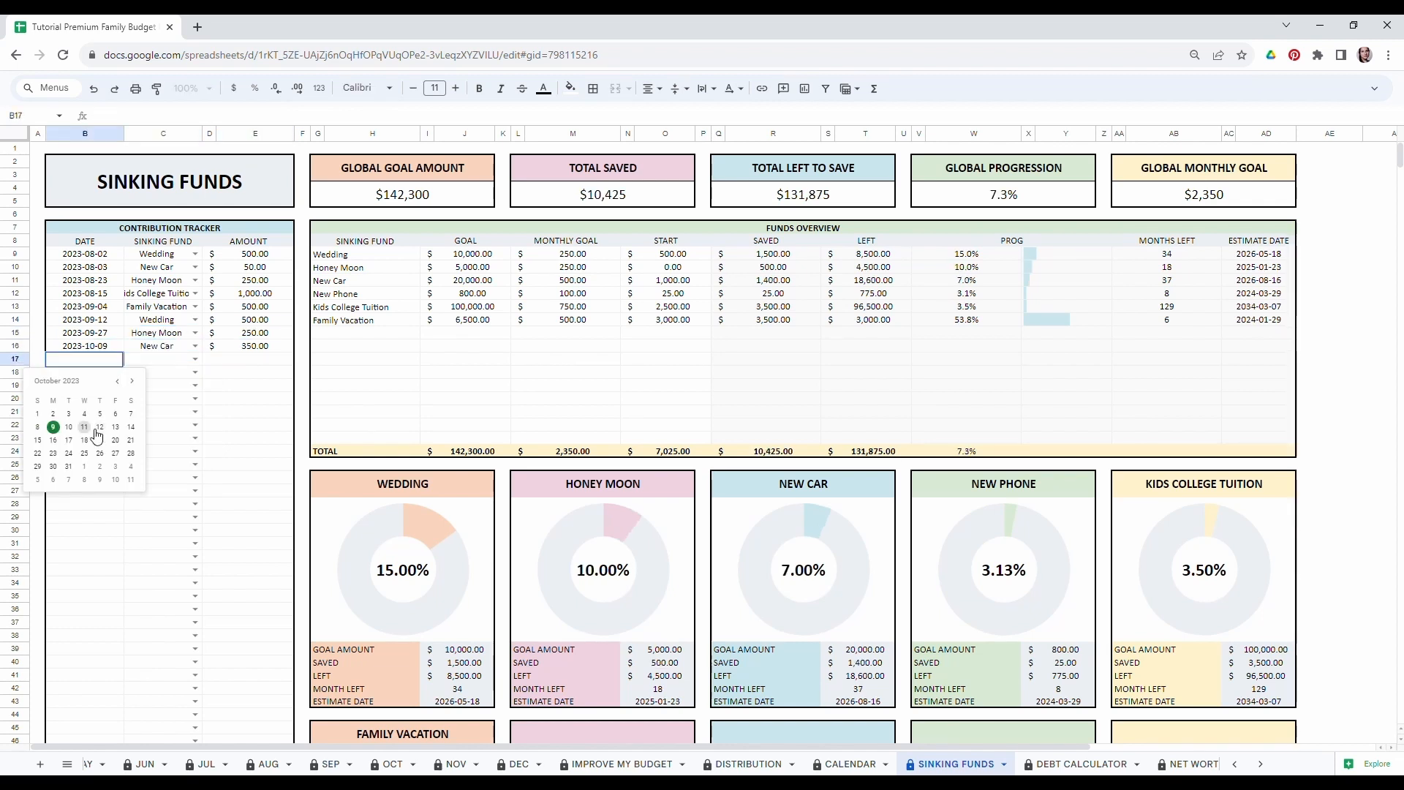
{"action": "left_click", "coordinate": [88, 433]}
{"action": "left_click", "coordinate": [195, 359]}
{"action": "left_click", "coordinate": [150, 431]}
{"action": "left_click", "coordinate": [244, 360]}
{"action": "type", "text": "150"}
Log a 1450 contribution to the Kids College Tuition fund dated 2023-10-12 in the contribution tracker.
{"action": "double_click", "coordinate": [111, 373]}
{"action": "left_click", "coordinate": [103, 440]}
{"action": "left_click", "coordinate": [195, 372]}
{"action": "left_click", "coordinate": [153, 461]}
{"action": "left_click", "coordinate": [251, 372]}
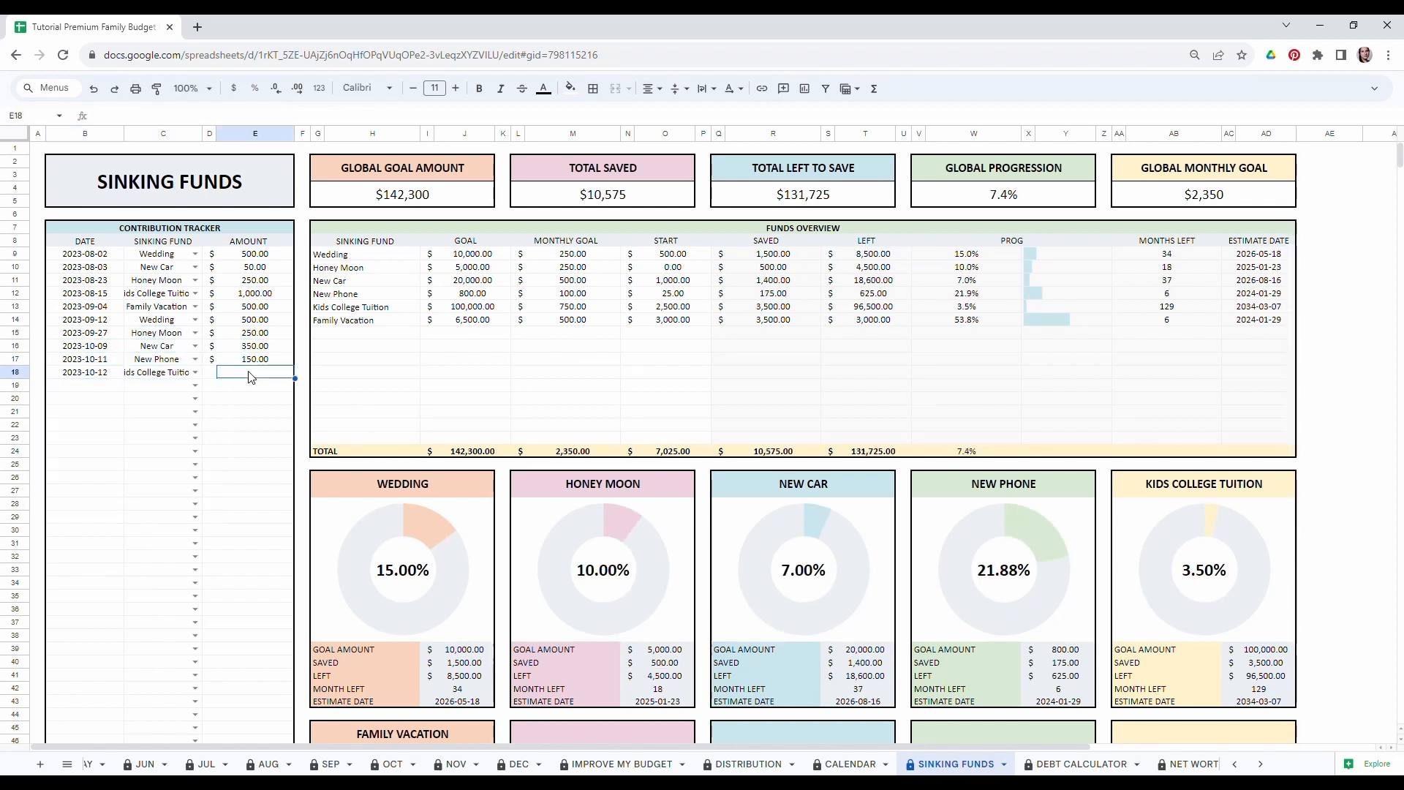
{"action": "type", "text": "1450"}
Log a 550 contribution to the Honey Moon fund dated 2023-10-18 in the contribution tracker.
{"action": "double_click", "coordinate": [101, 386]}
{"action": "left_click", "coordinate": [88, 468]}
{"action": "left_click", "coordinate": [195, 385]}
{"action": "left_click", "coordinate": [156, 421]}
{"action": "left_click", "coordinate": [243, 387]}
{"action": "type", "text": "550"}
Log a 345 contribution to the New Car fund dated 2023-10-19 in the contribution tracker.
{"action": "double_click", "coordinate": [110, 399]}
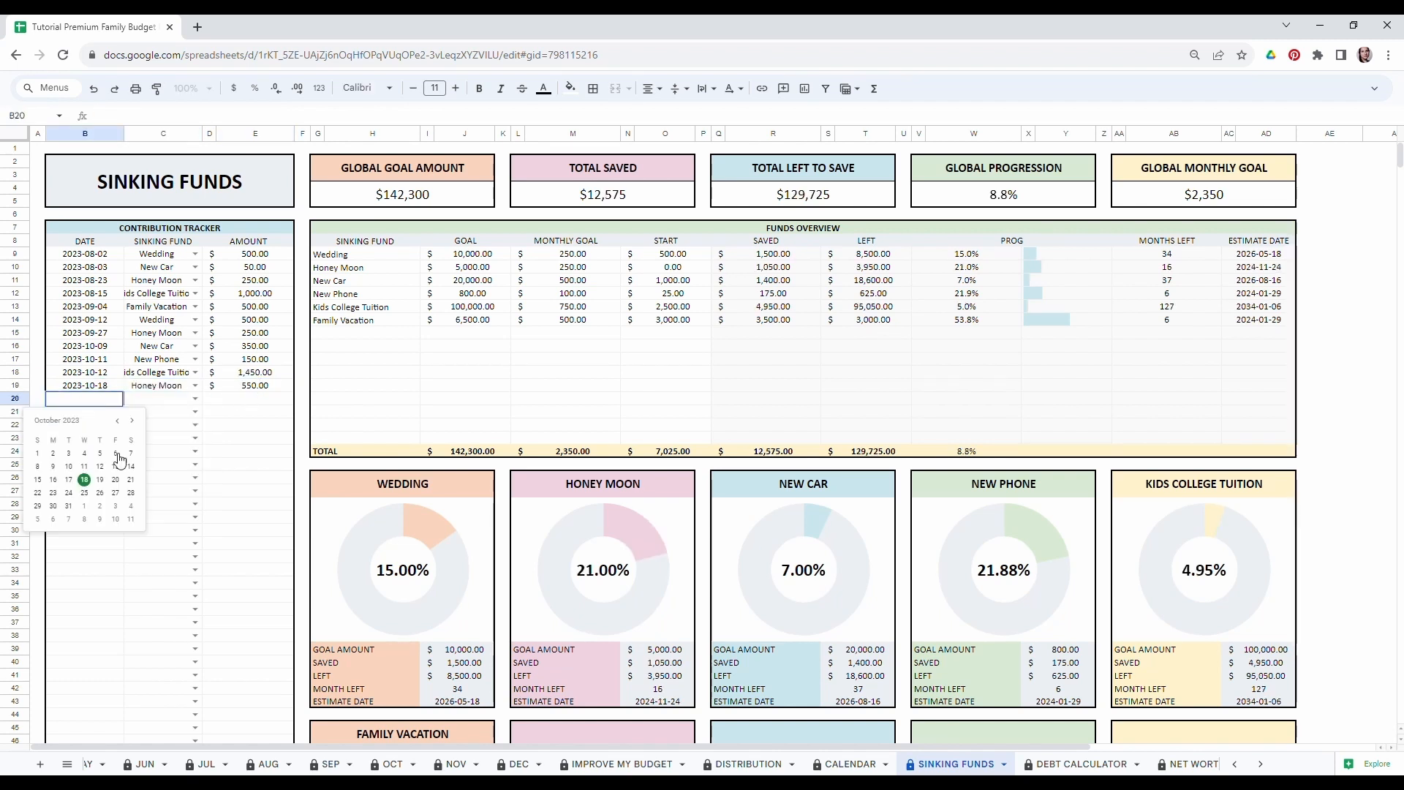
{"action": "left_click", "coordinate": [103, 477]}
{"action": "left_click", "coordinate": [194, 398]}
{"action": "left_click", "coordinate": [155, 452]}
{"action": "type", "text": "345"}
Log a 245 contribution to the Wedding fund dated 2023-10-26 in the contribution tracker.
{"action": "double_click", "coordinate": [86, 412]}
{"action": "left_click", "coordinate": [103, 503]}
{"action": "left_click", "coordinate": [195, 412]}
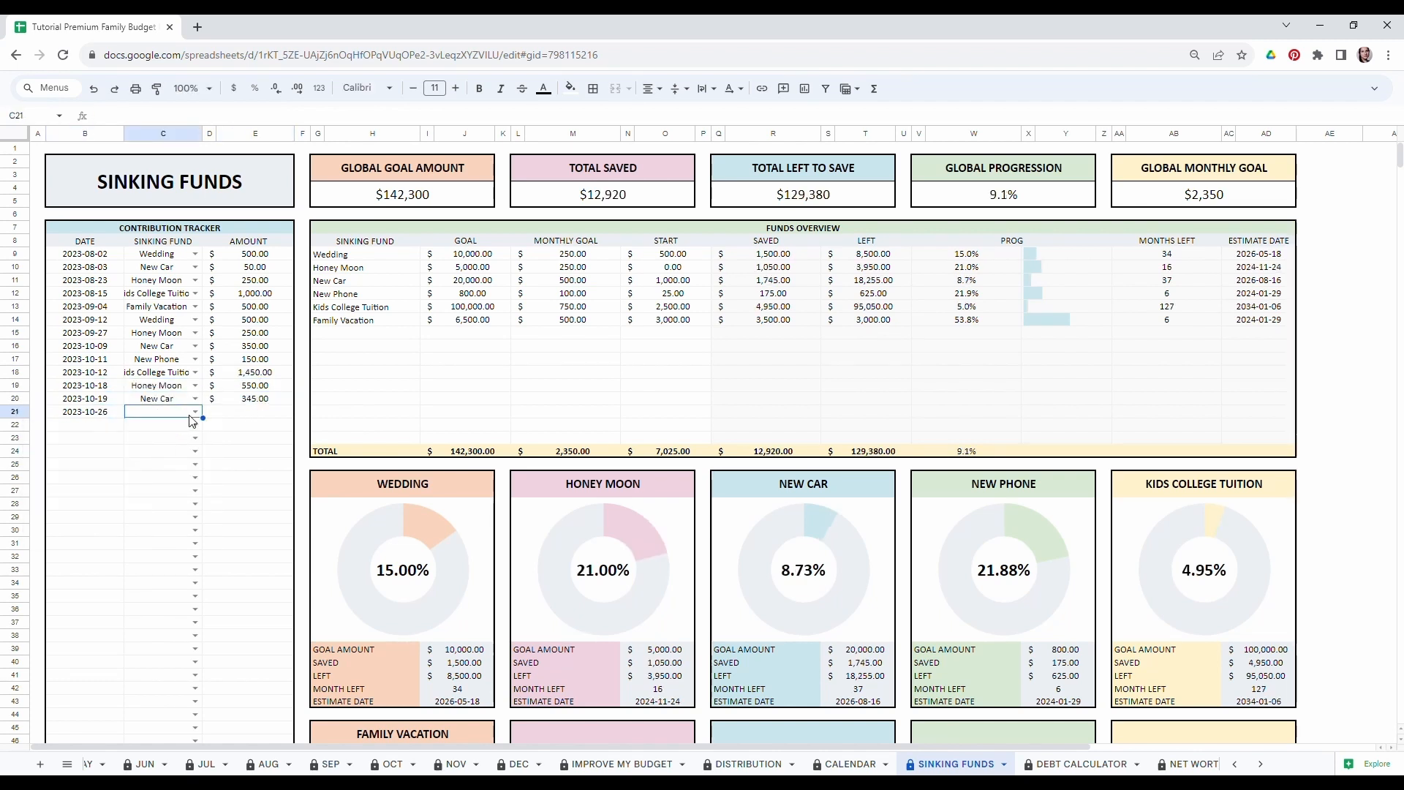
{"action": "left_click", "coordinate": [156, 430]}
{"action": "left_click", "coordinate": [248, 412]}
{"action": "type", "text": "245"}
Log a 345 contribution to the Honey Moon fund dated 2023-11-05 in the contribution tracker.
{"action": "double_click", "coordinate": [85, 425]}
{"action": "left_click", "coordinate": [58, 497]}
{"action": "left_click", "coordinate": [194, 424]}
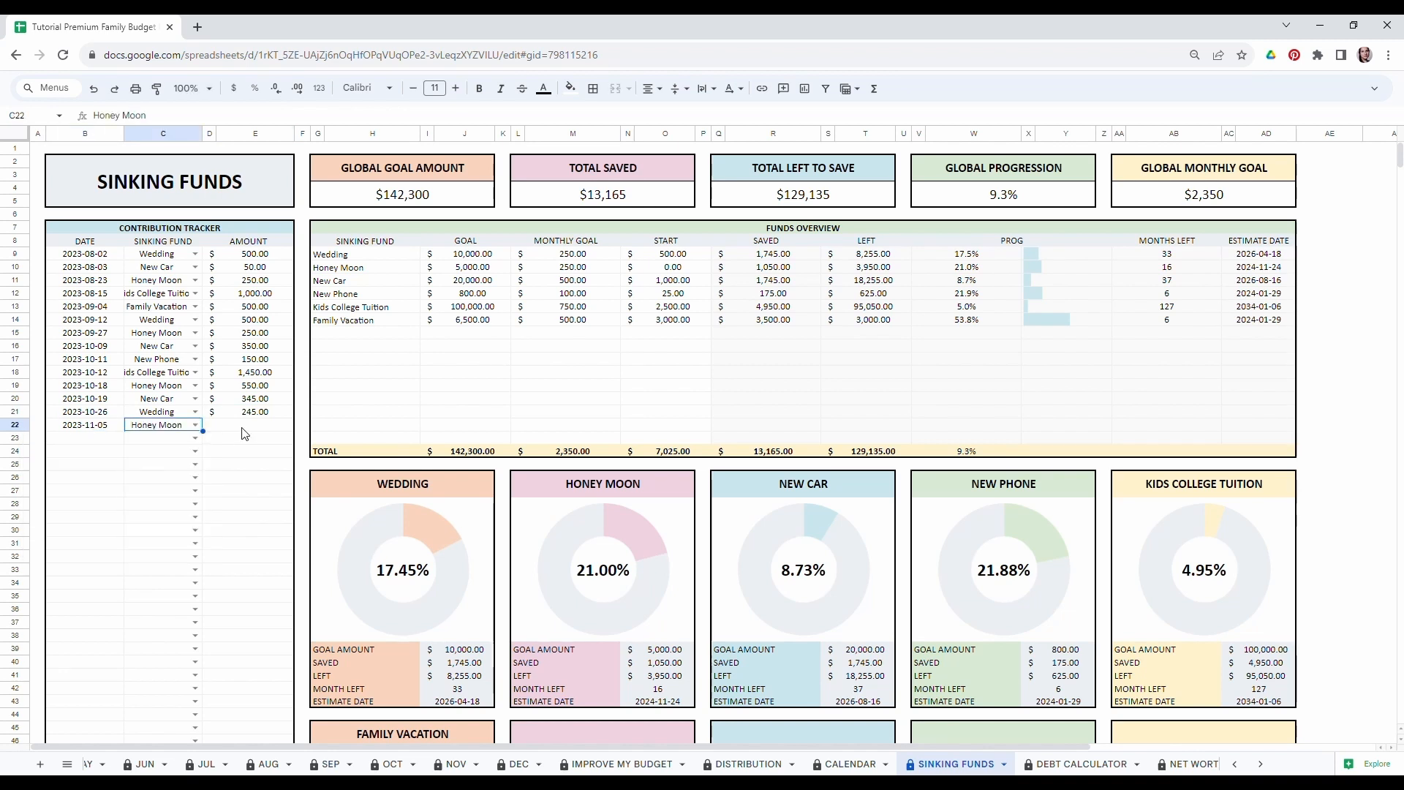
{"action": "left_click", "coordinate": [157, 461]}
{"action": "left_click", "coordinate": [249, 425]}
{"action": "type", "text": "345"}
Log a 350 contribution to the Family Vacation fund dated 2023-11-08 in the contribution tracker.
{"action": "double_click", "coordinate": [85, 438]}
{"action": "left_click", "coordinate": [106, 512]}
{"action": "left_click", "coordinate": [195, 438]}
{"action": "left_click", "coordinate": [156, 549]}
{"action": "left_click", "coordinate": [249, 438]}
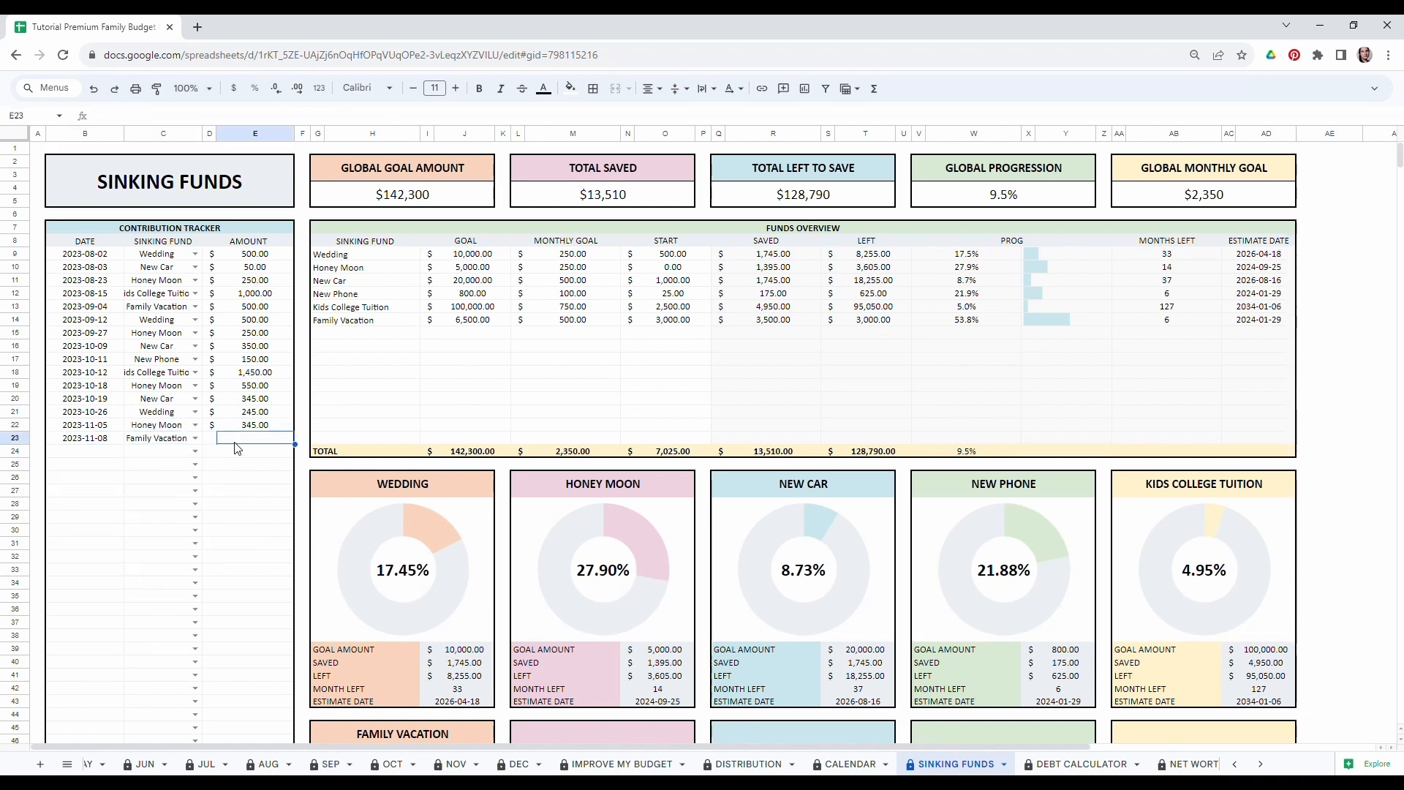
{"action": "type", "text": "350"}
{"action": "left_click", "coordinate": [86, 477]}
Examine the logged contributions, the funds overview and the progress chart and summary of each sinking fund.
{"action": "left_click_drag", "start_coordinate": [86, 254], "coordinate": [270, 439]}
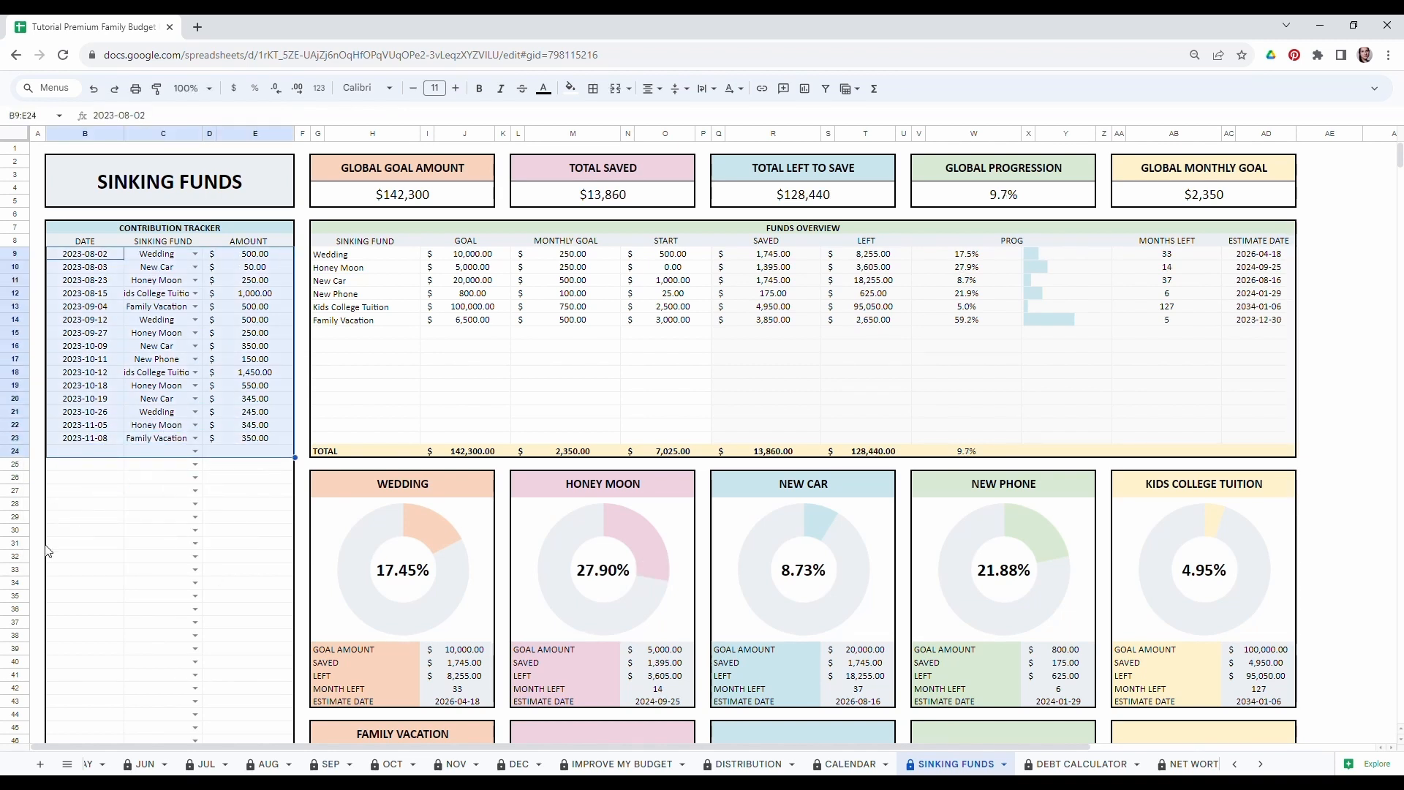
{"action": "left_click", "coordinate": [78, 533]}
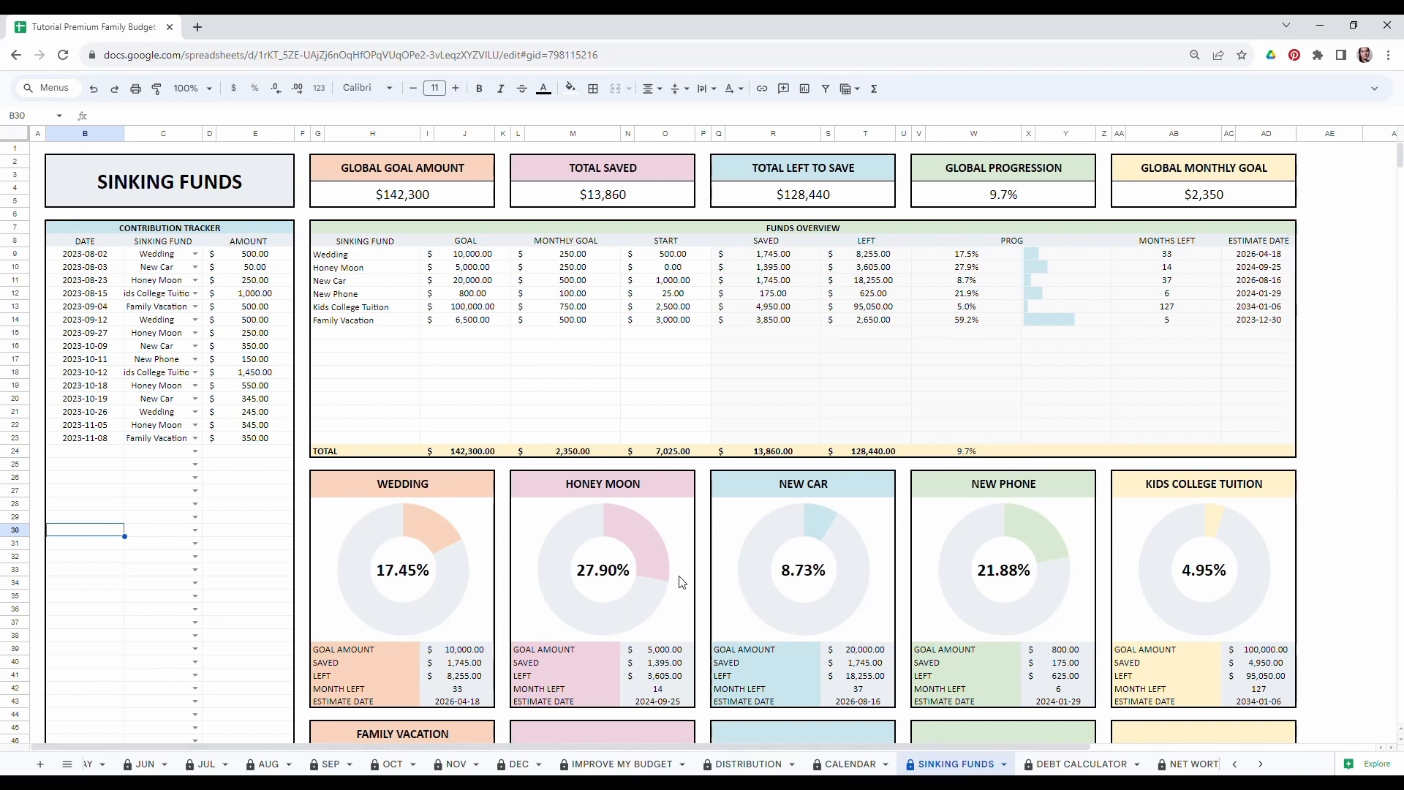
{"action": "scroll", "coordinate": [680, 581], "scroll_direction": "down", "scroll_amount": 1}
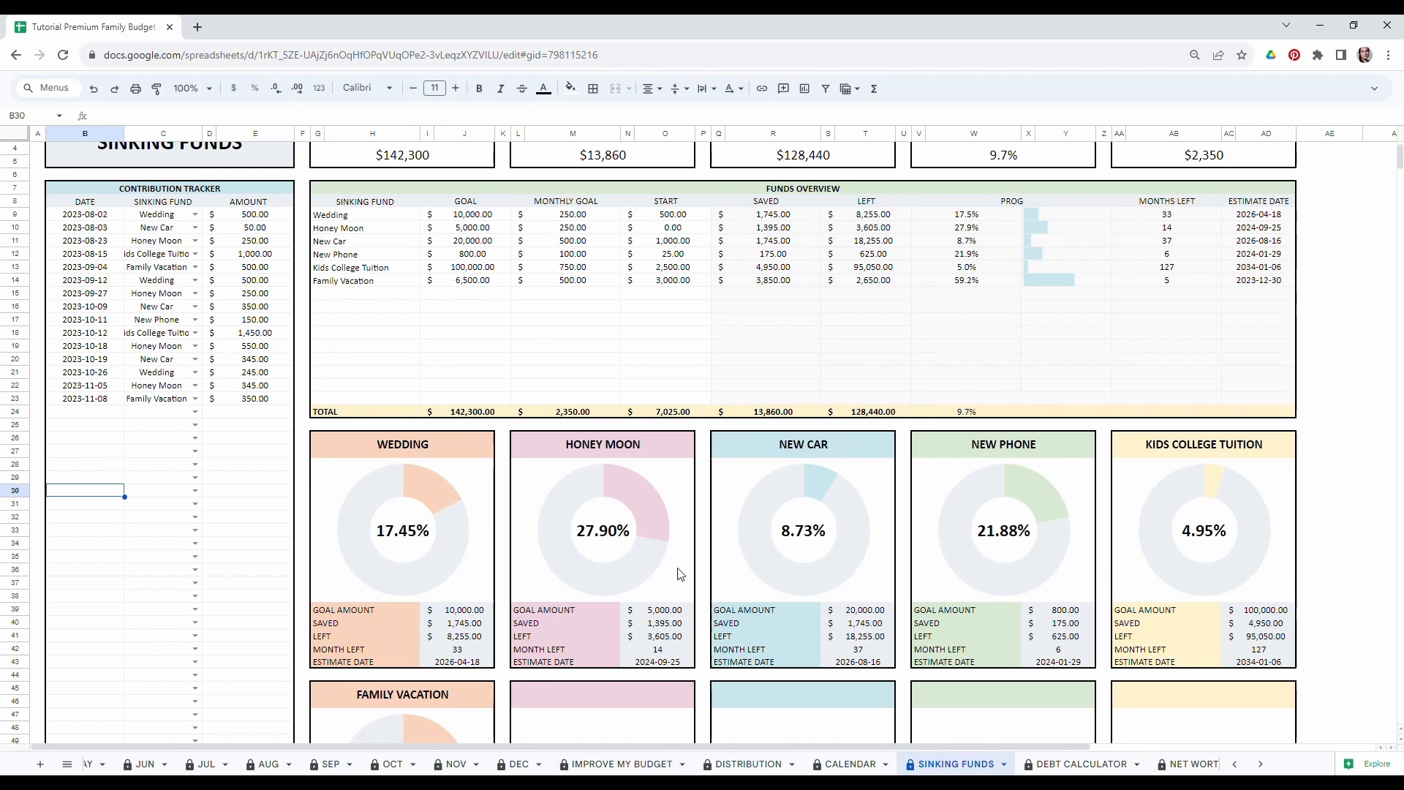
{"action": "scroll", "coordinate": [680, 574], "scroll_direction": "up", "scroll_amount": 1}
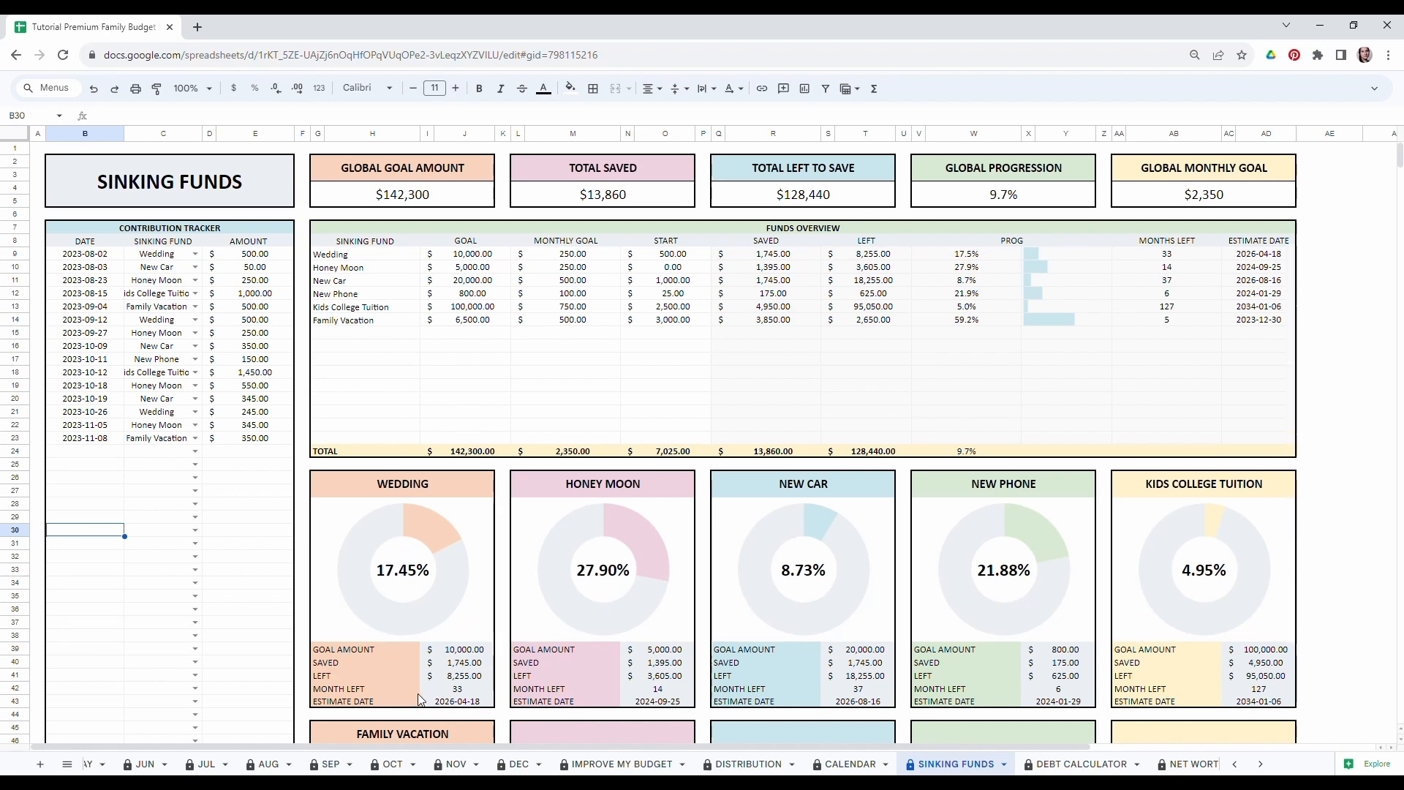
{"action": "scroll", "coordinate": [681, 493], "scroll_direction": "down", "scroll_amount": 3}
{"action": "scroll", "coordinate": [676, 493], "scroll_direction": "down", "scroll_amount": 1}
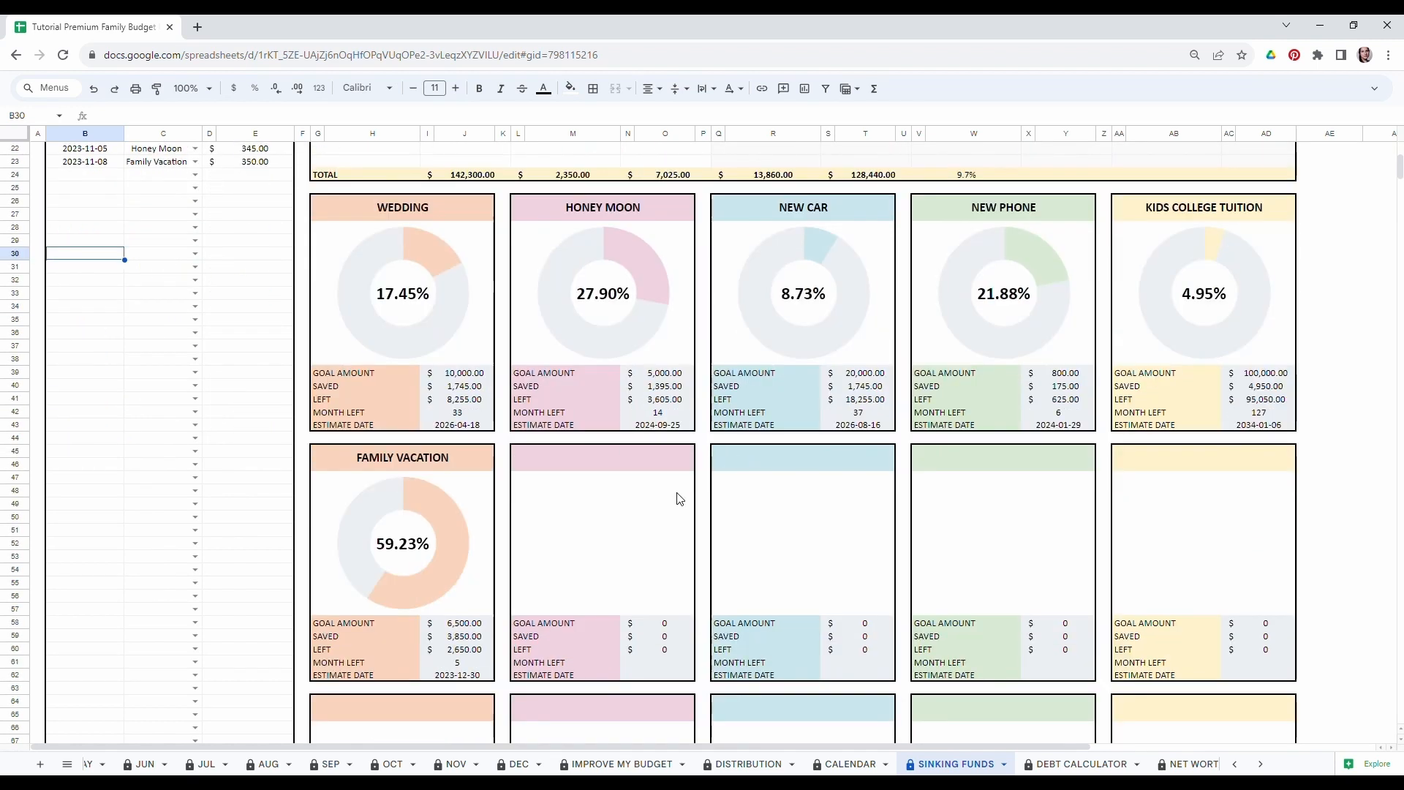
{"action": "scroll", "coordinate": [615, 459], "scroll_direction": "down", "scroll_amount": 3}
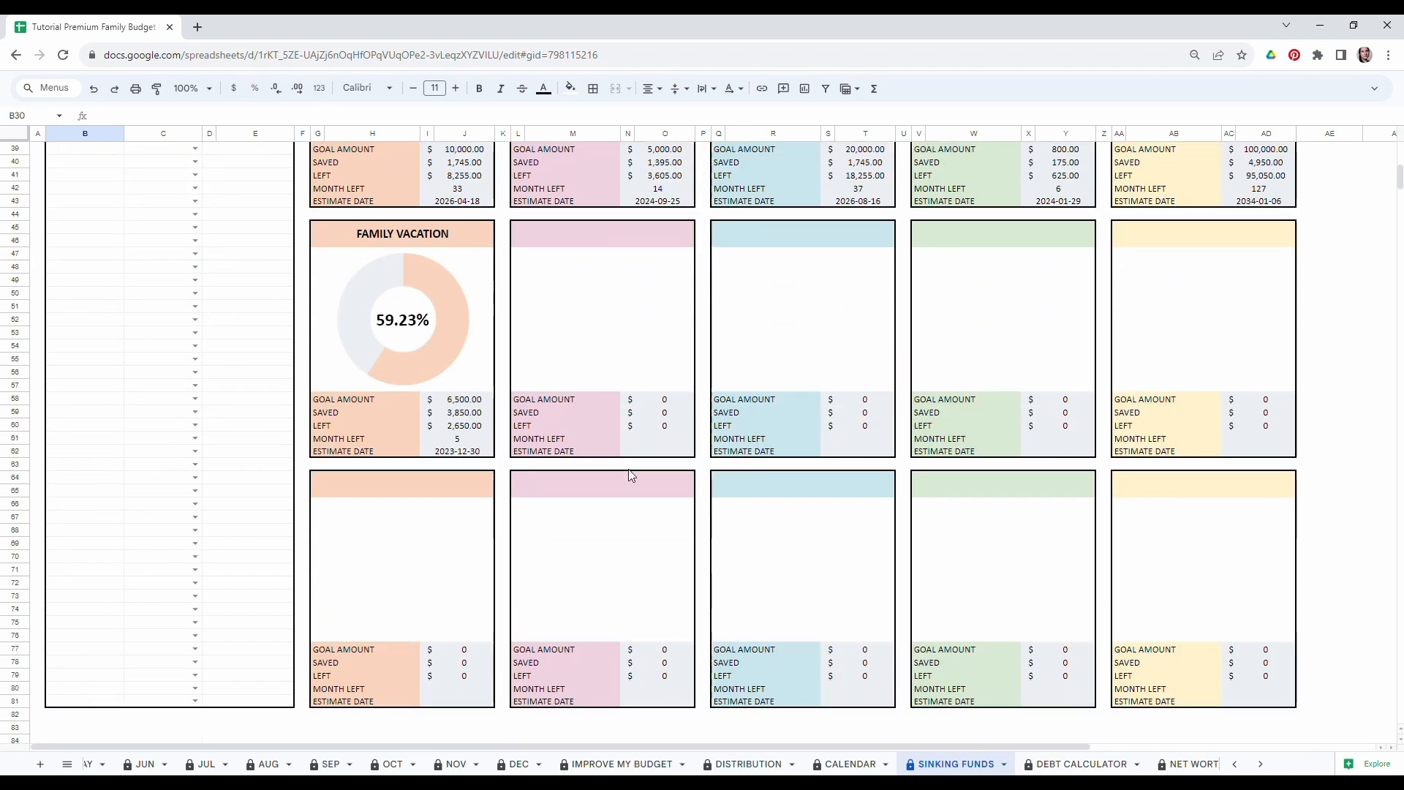
{"action": "scroll", "coordinate": [640, 521], "scroll_direction": "down", "scroll_amount": 1}
{"action": "scroll", "coordinate": [640, 520], "scroll_direction": "up", "scroll_amount": 3}
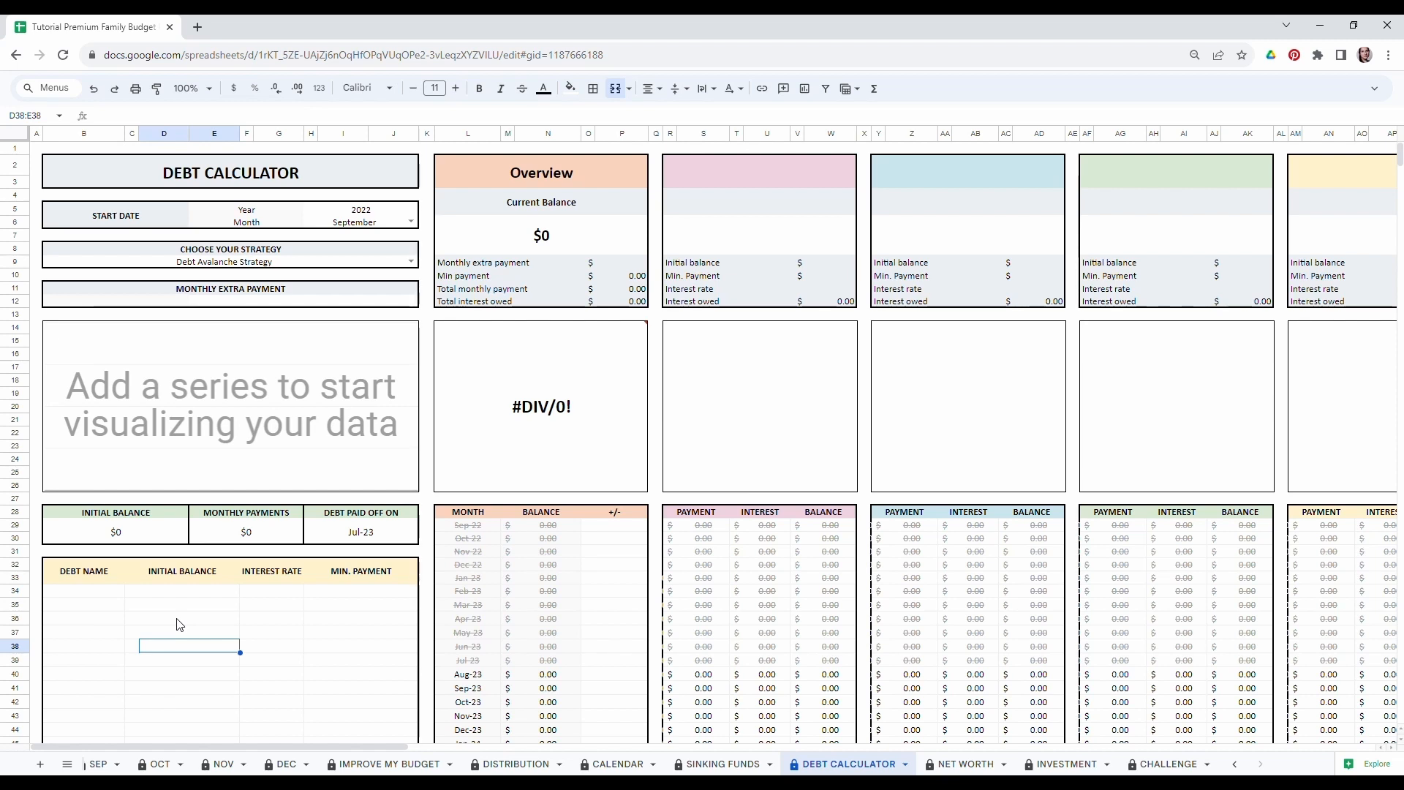
On the DEBT CALCULATOR sheet, set the start month to November and the payoff strategy to Debt Snowball Strategy.
{"action": "left_click", "coordinate": [384, 212]}
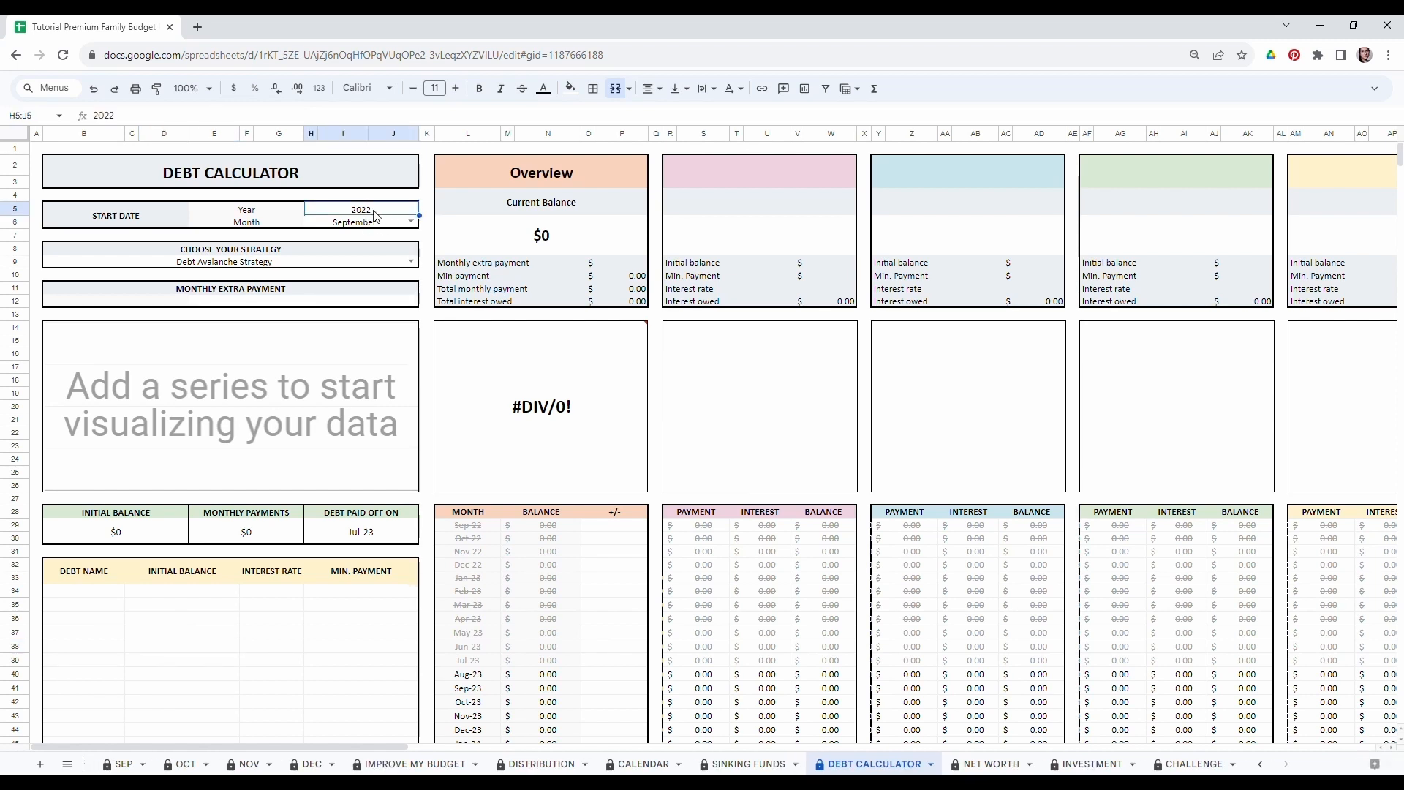
{"action": "left_click", "coordinate": [412, 222]}
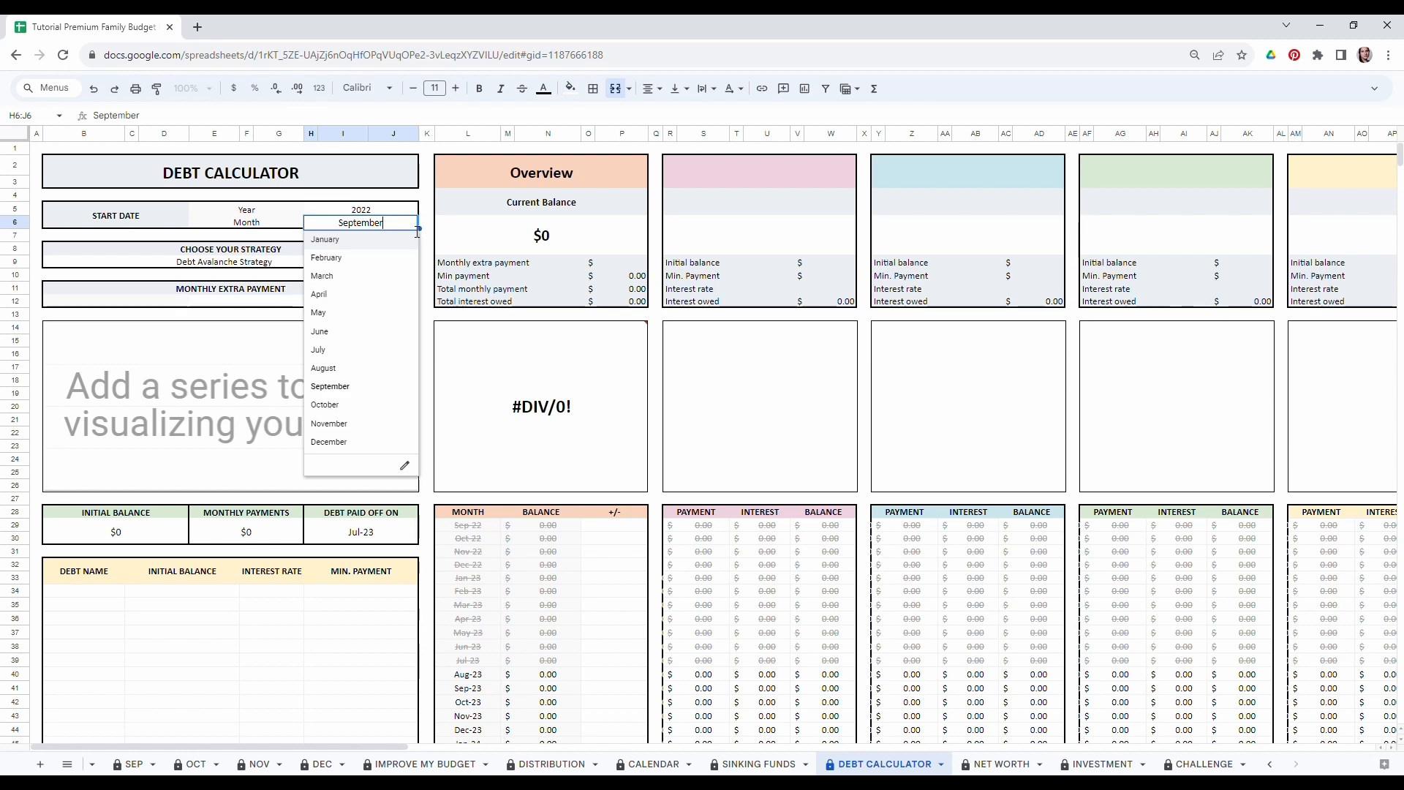
{"action": "left_click", "coordinate": [337, 430]}
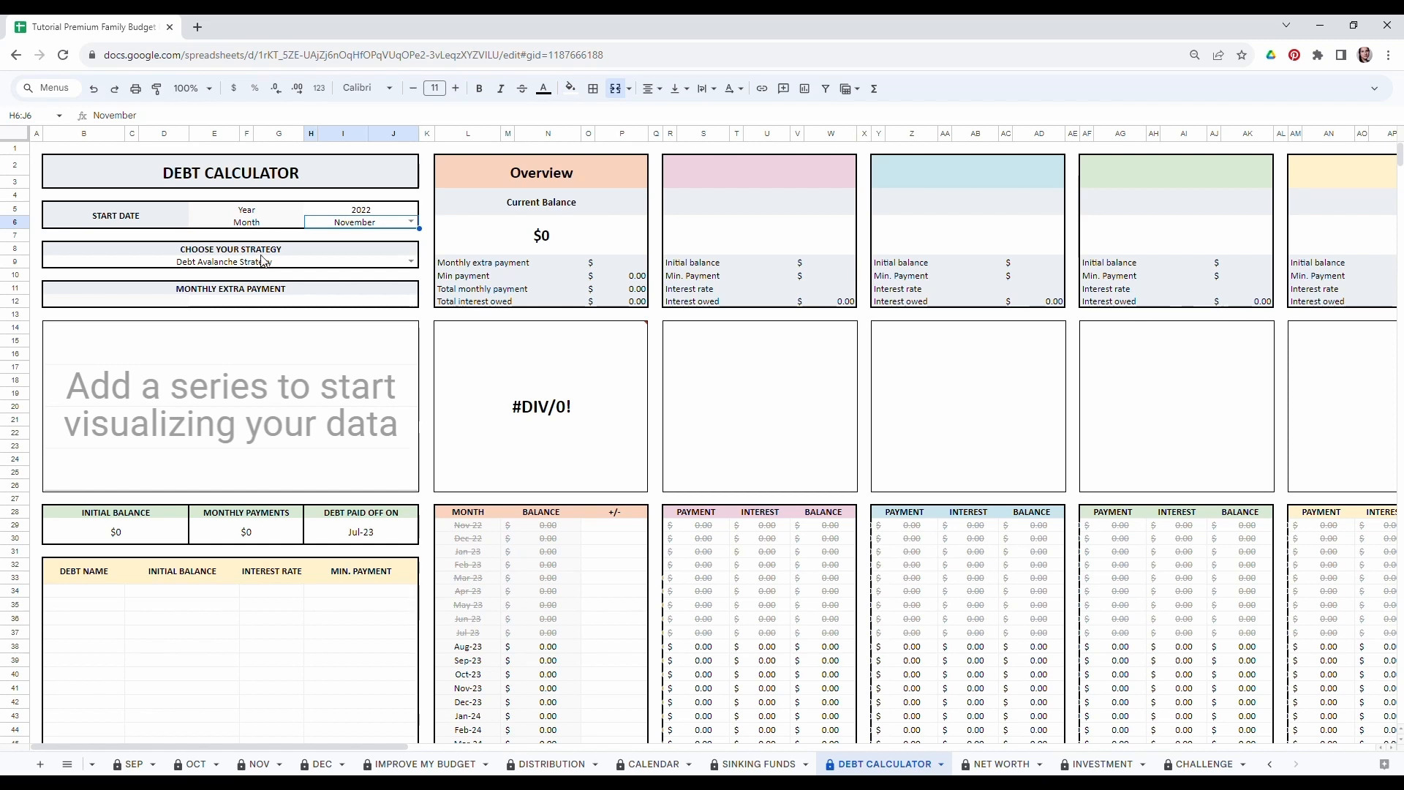
{"action": "left_click", "coordinate": [261, 263]}
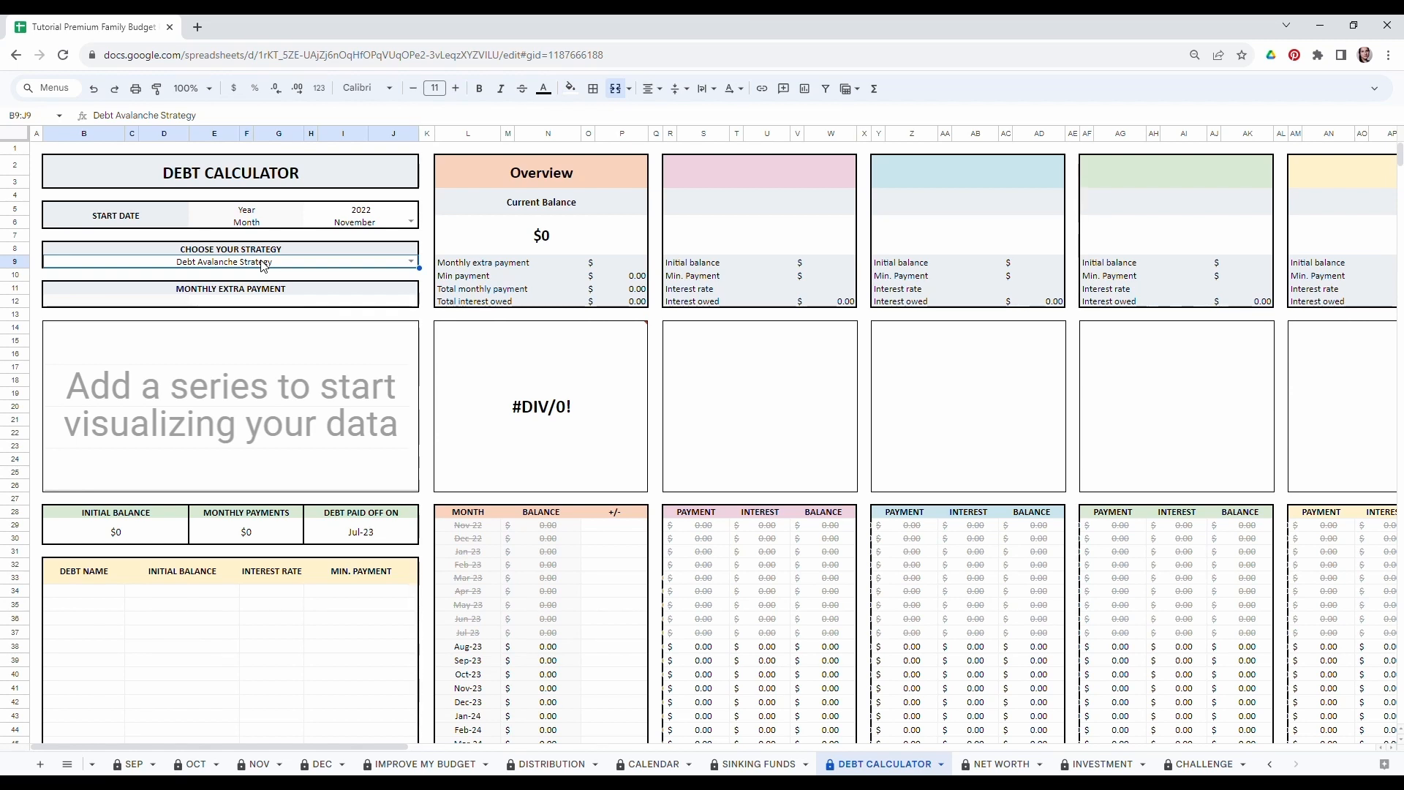
{"action": "left_click", "coordinate": [264, 265]}
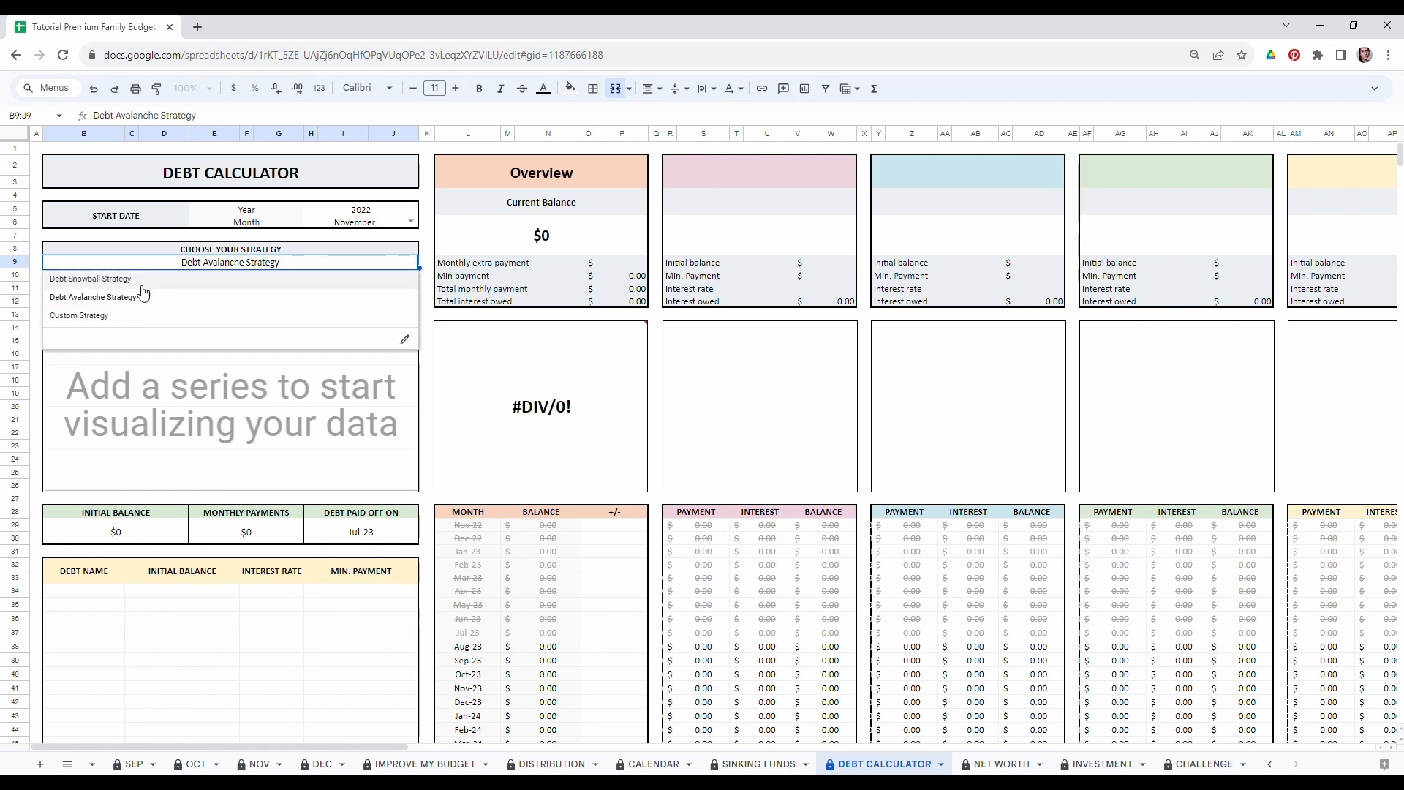
{"action": "left_click", "coordinate": [112, 280]}
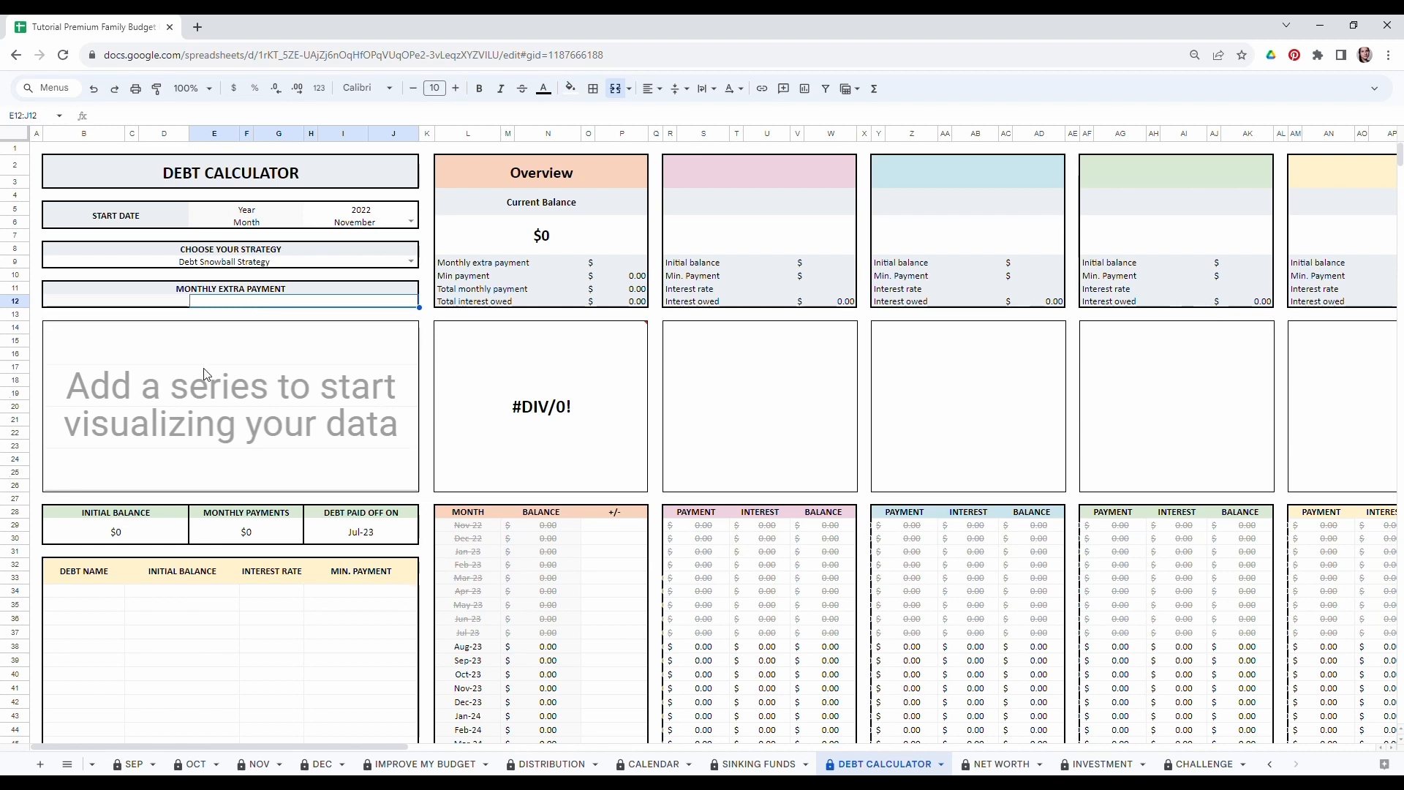
Set the debt calculator's monthly extra payment to 50 and select the debt name column of the debt table.
{"action": "left_click", "coordinate": [192, 603]}
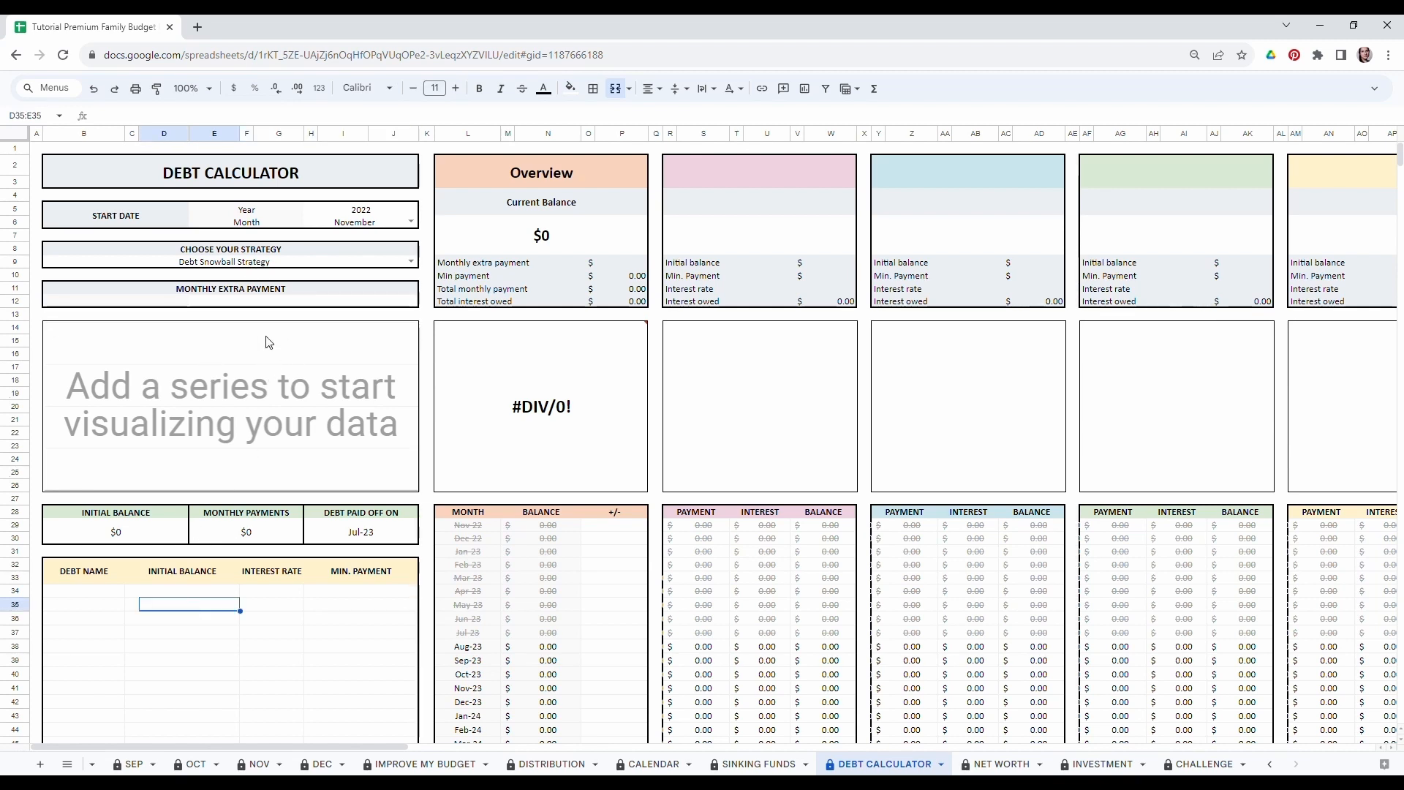
{"action": "left_click", "coordinate": [265, 302]}
{"action": "type", "text": "50"}
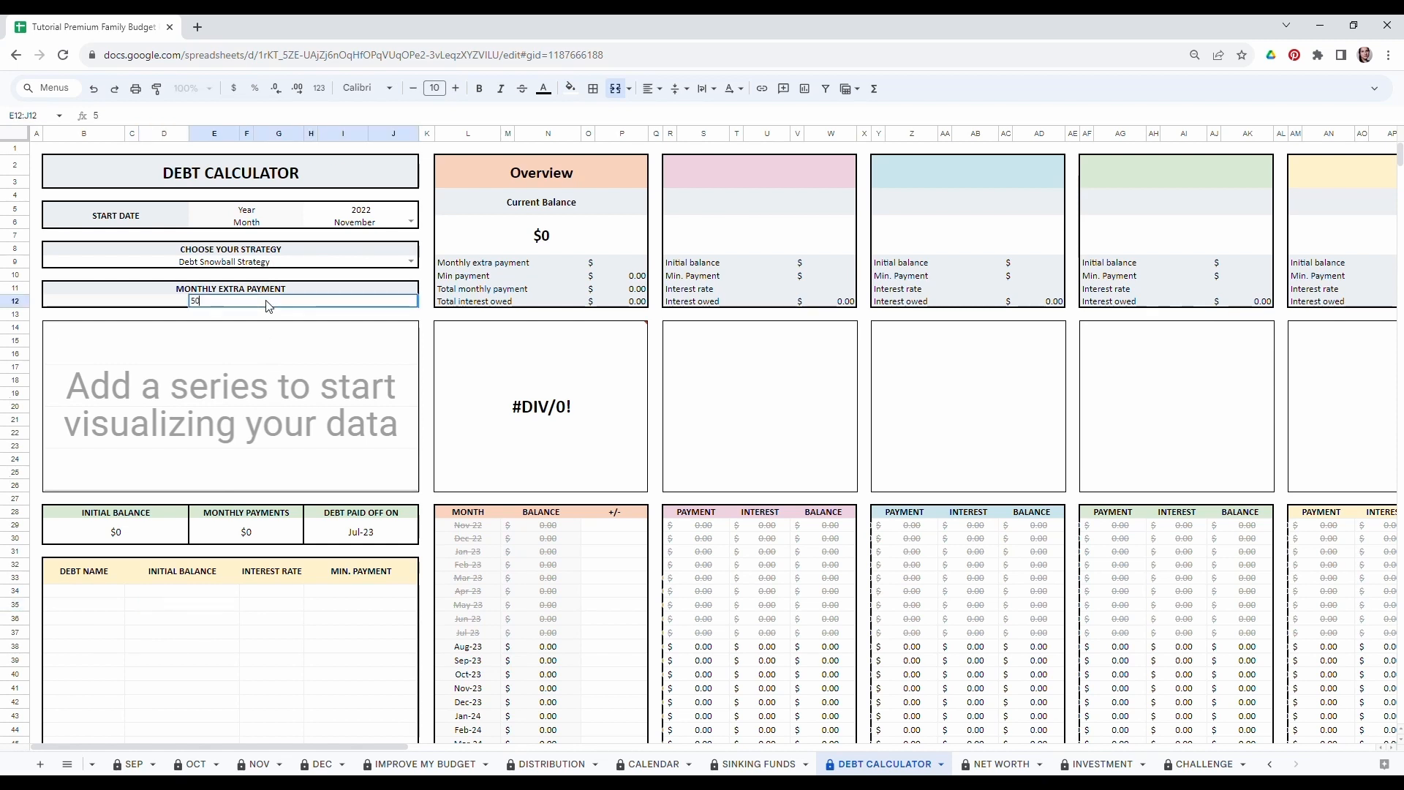
{"action": "left_click", "coordinate": [301, 644]}
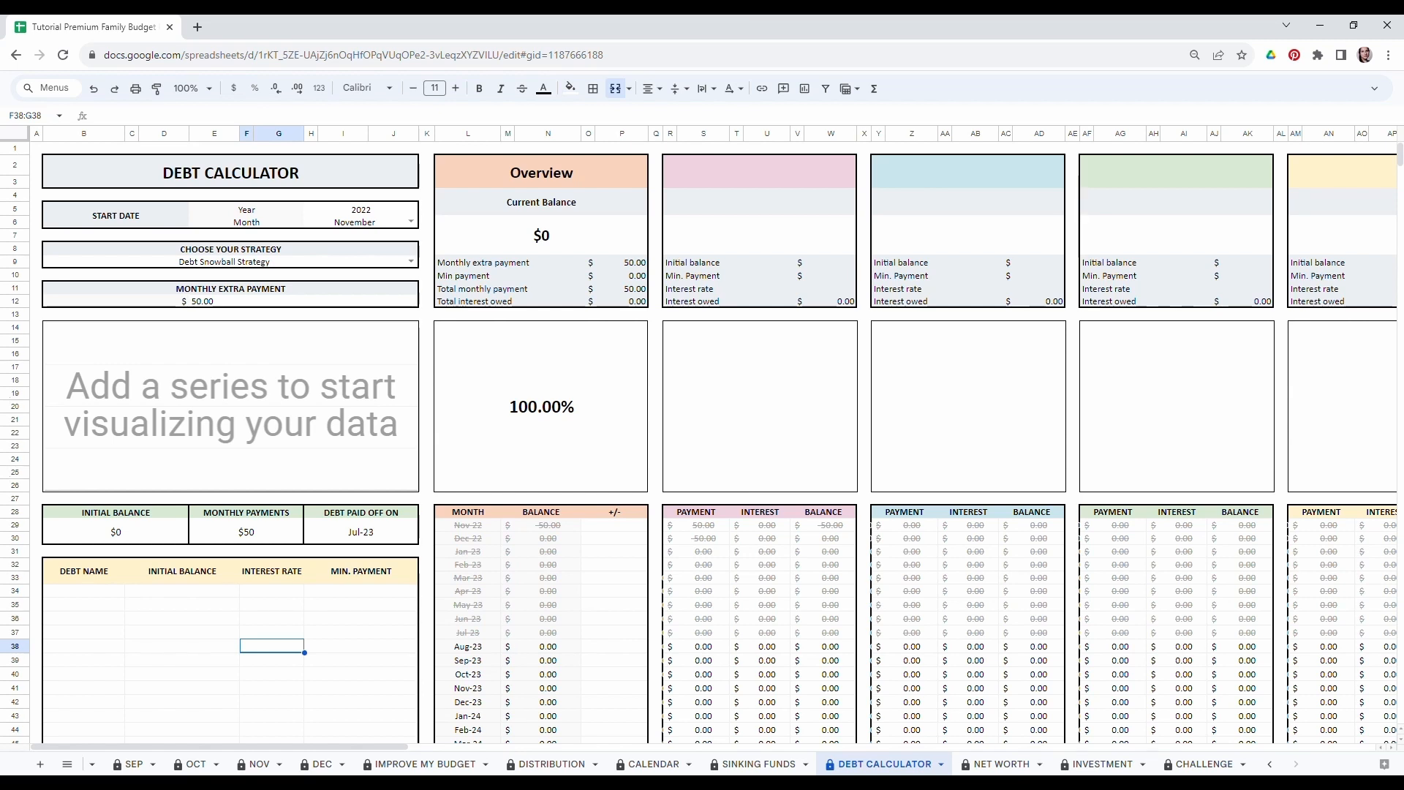
{"action": "left_click_drag", "start_coordinate": [70, 589], "coordinate": [94, 652]}
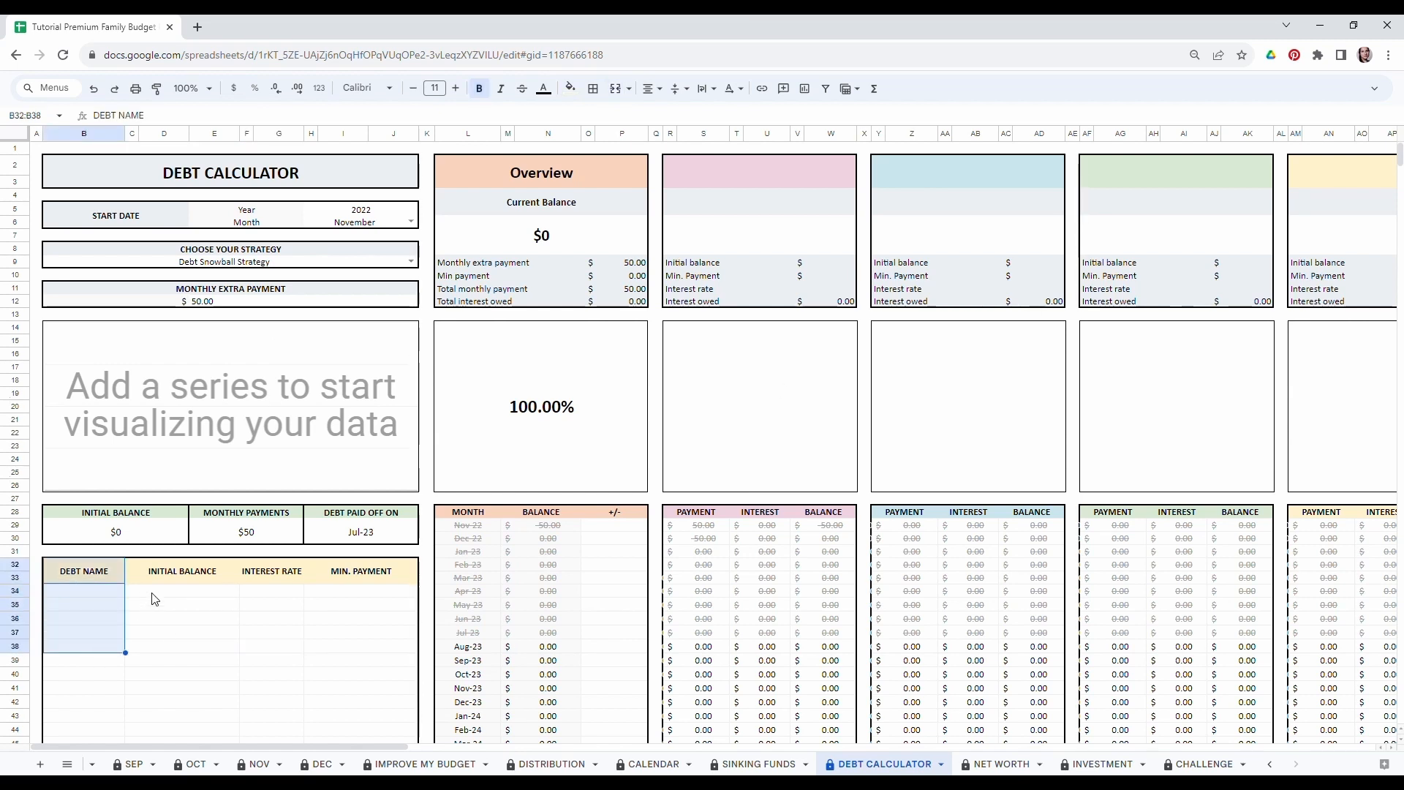
{"action": "left_click_drag", "start_coordinate": [147, 595], "coordinate": [161, 660]}
{"action": "left_click_drag", "start_coordinate": [275, 604], "coordinate": [252, 662]}
{"action": "left_click_drag", "start_coordinate": [326, 604], "coordinate": [408, 662]}
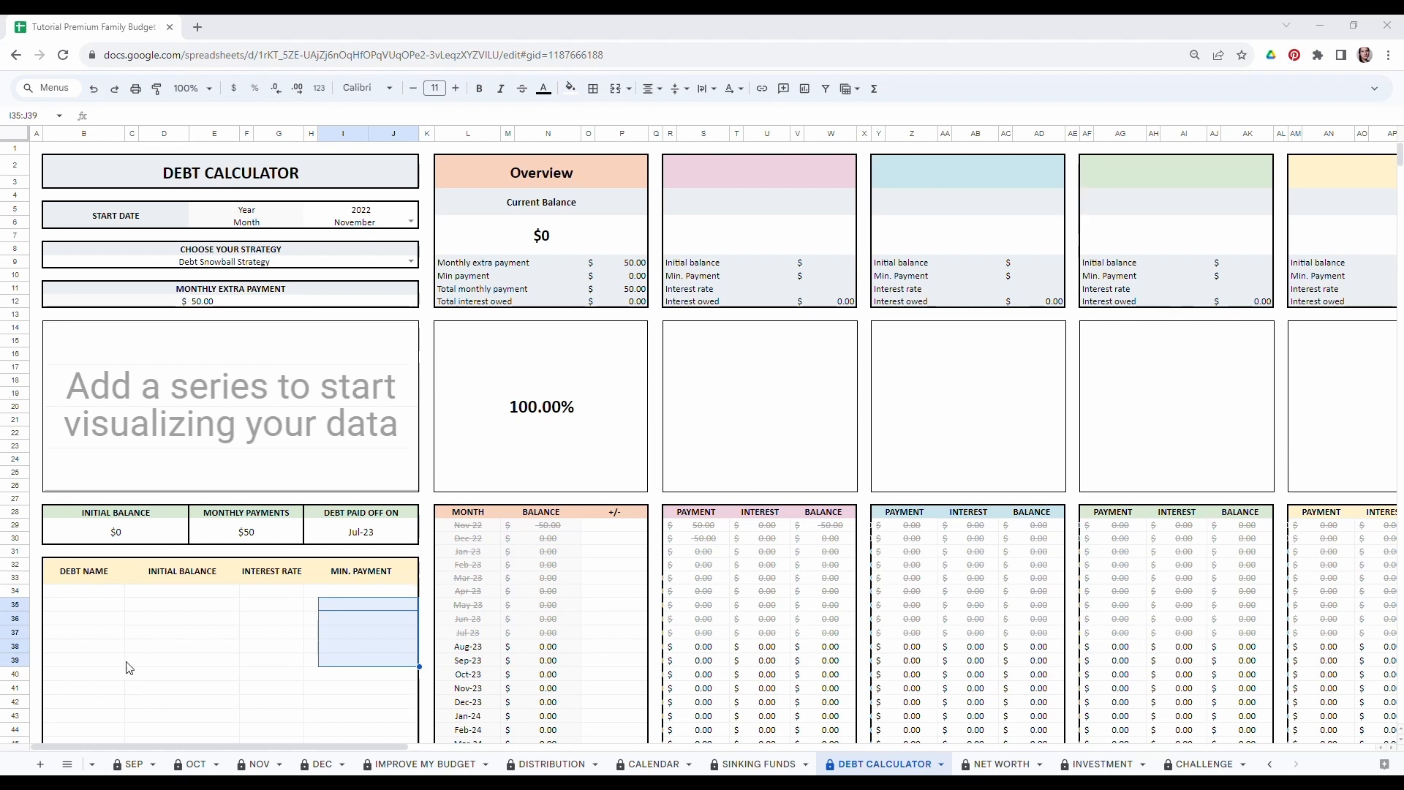
Add the Visa debt to the debt table with an initial balance of 5,000, 24% interest and a 75 minimum payment.
{"action": "left_click", "coordinate": [81, 594]}
{"action": "type", "text": "Visa"}
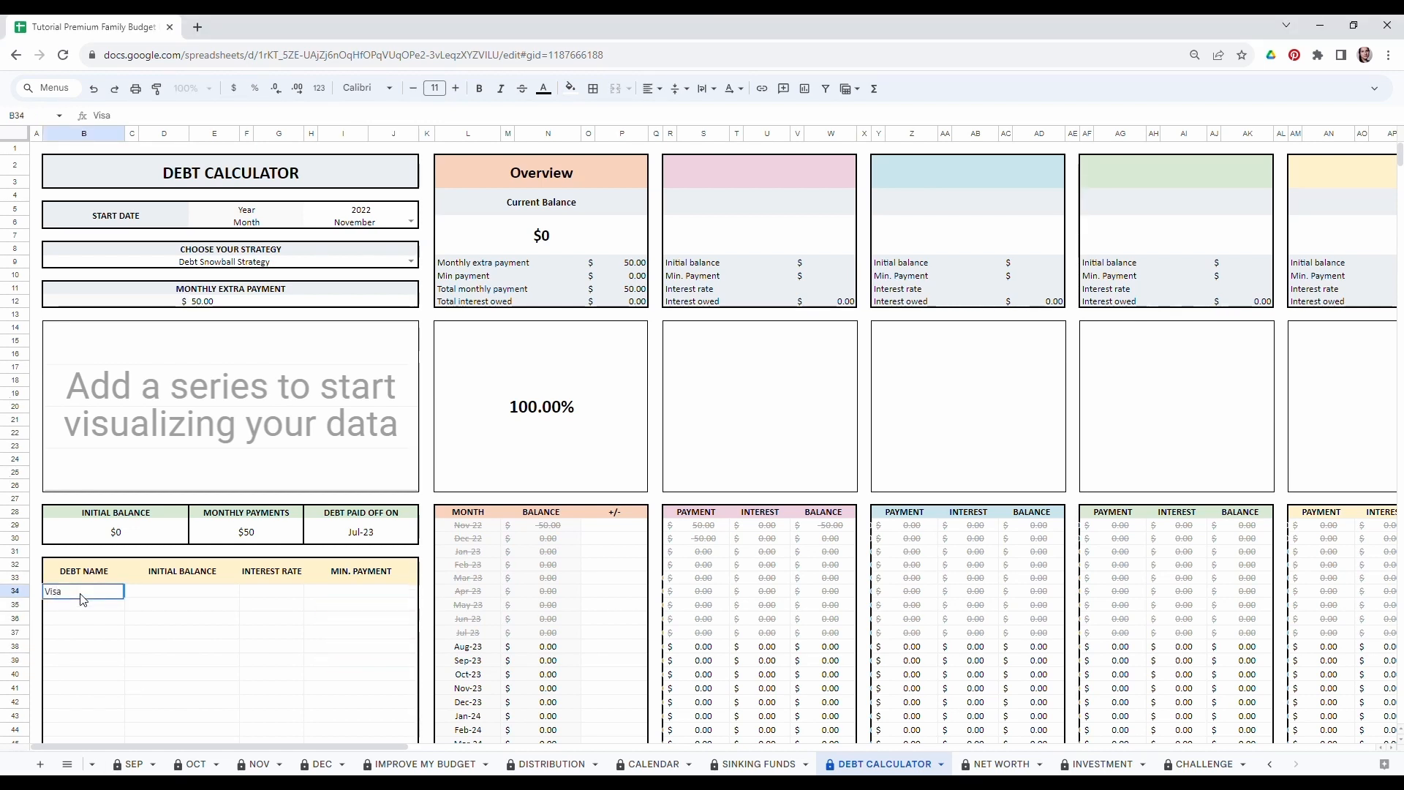
{"action": "key", "text": "Tab"}
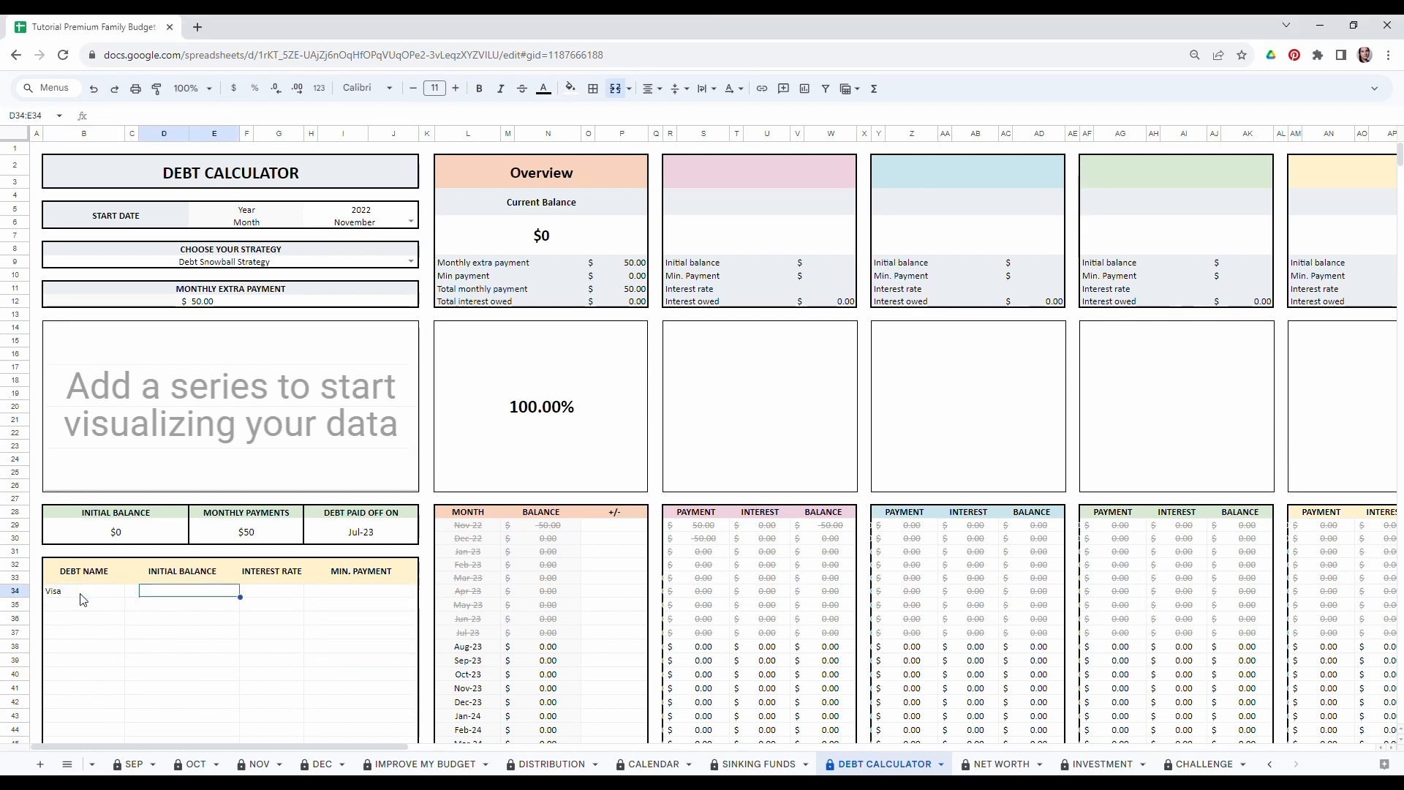
{"action": "type", "text": "5,"}
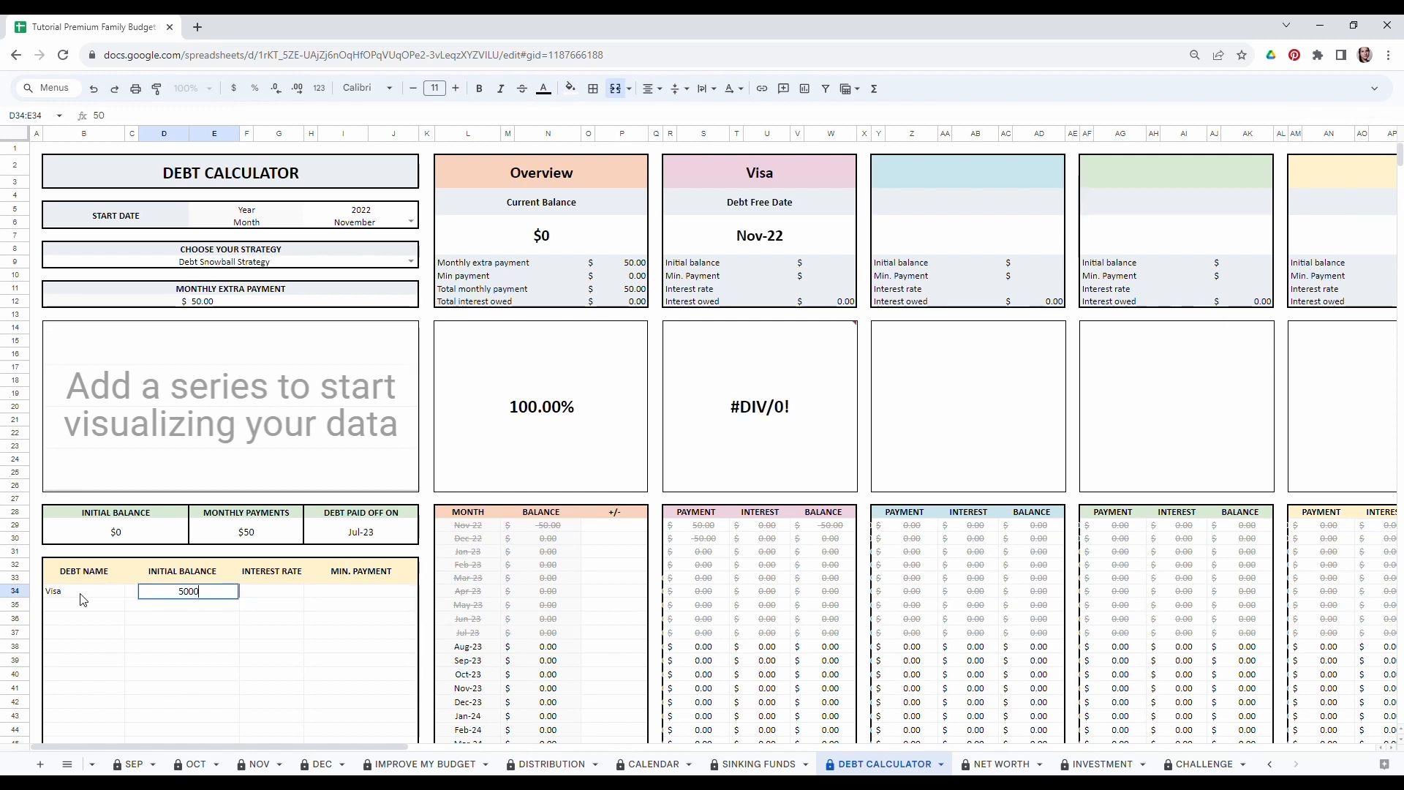
{"action": "type", "text": "000"}
{"action": "key", "text": "Tab"}
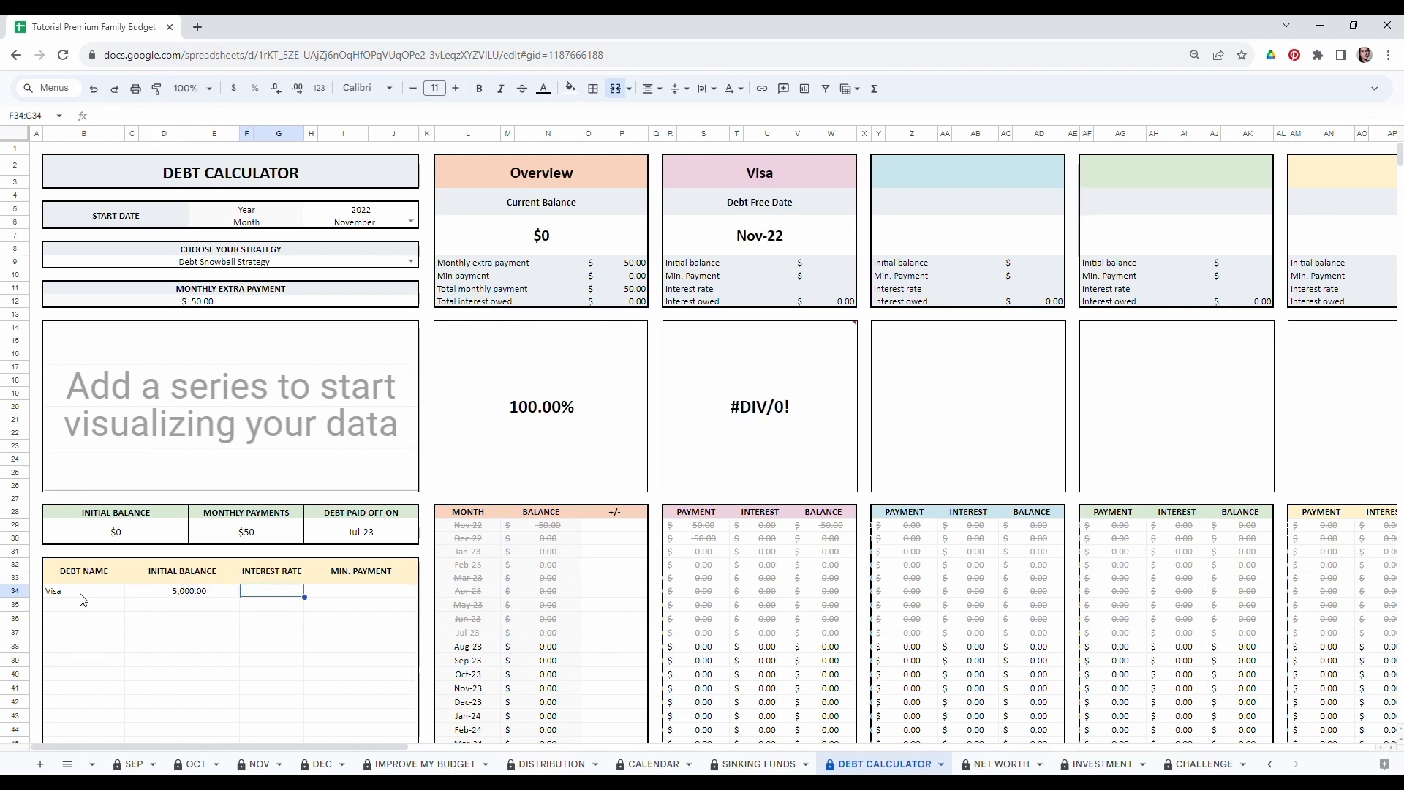
{"action": "type", "text": "24"}
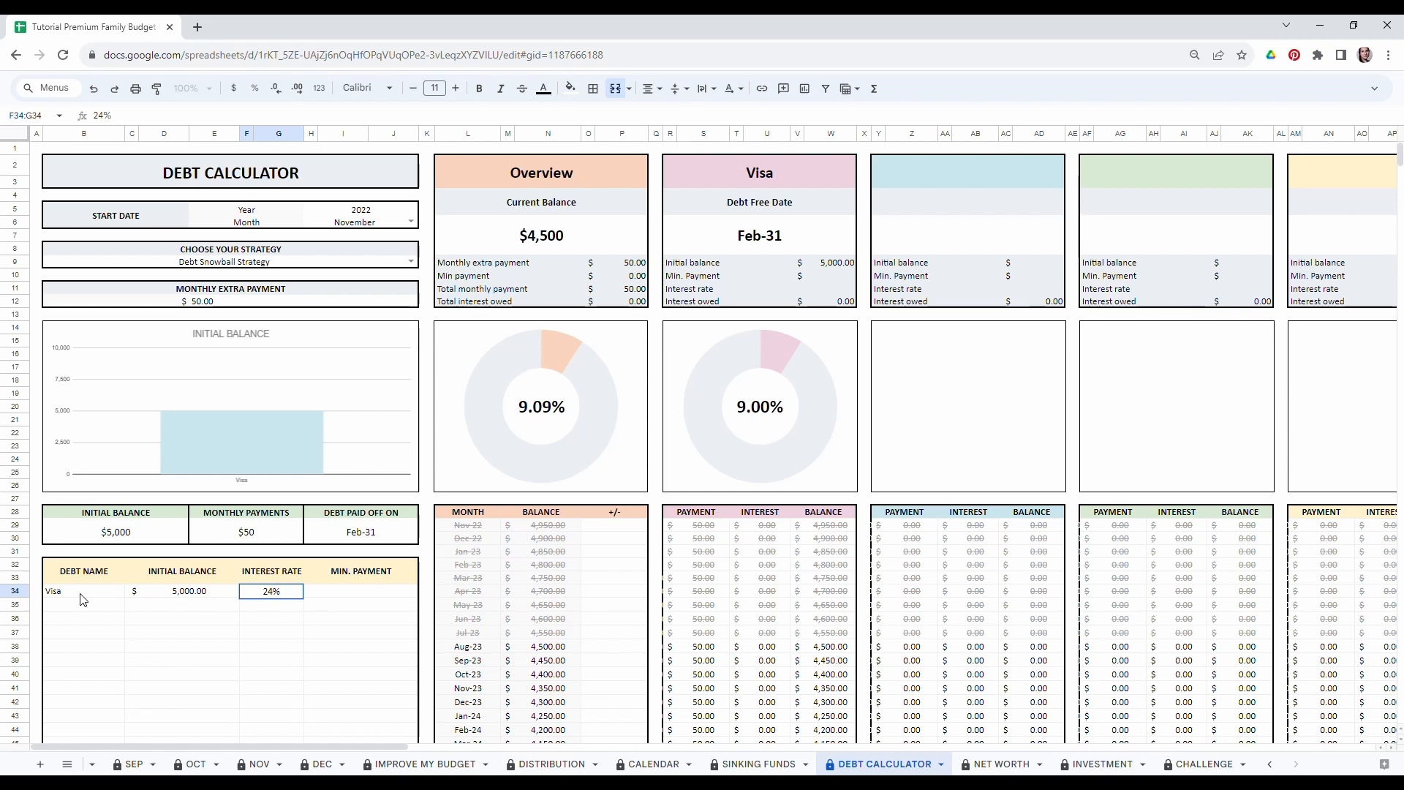
{"action": "key", "text": "Tab"}
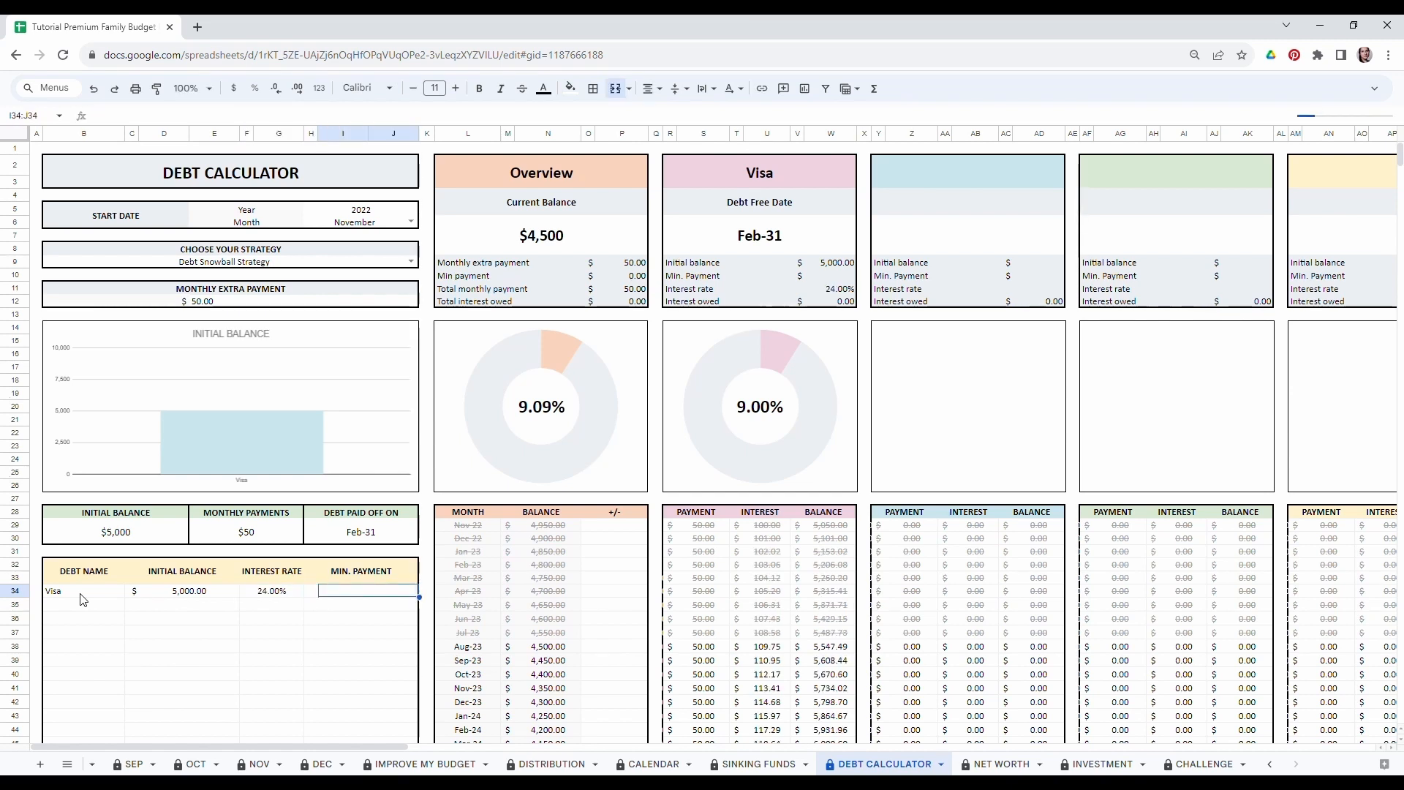
{"action": "type", "text": "75"}
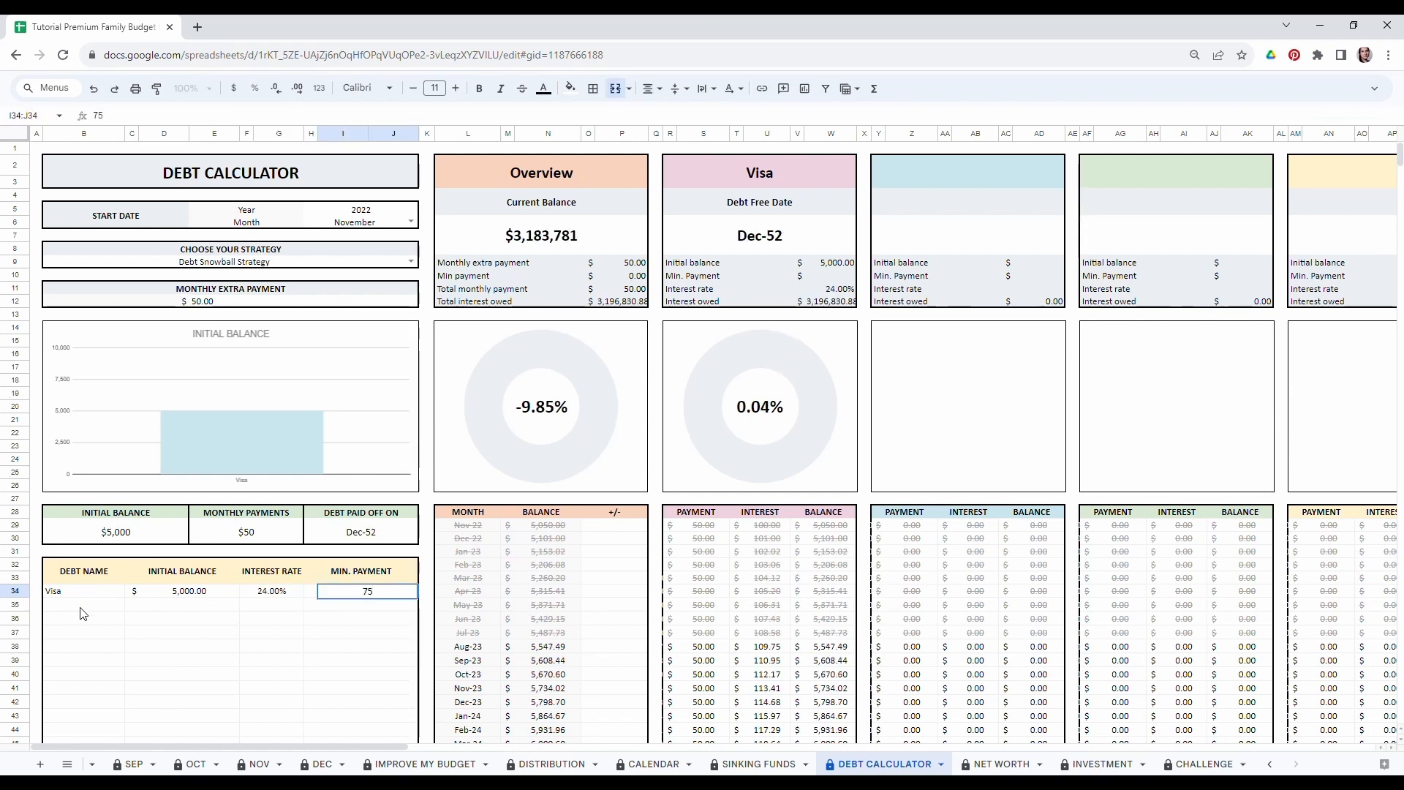
Add the Hyundai Kona debt with an initial balance of 17,689, 7.48% interest and a 458 minimum payment.
{"action": "left_click", "coordinate": [80, 608]}
{"action": "left_click_drag", "start_coordinate": [98, 609], "coordinate": [141, 674]}
{"action": "left_click", "coordinate": [100, 609]}
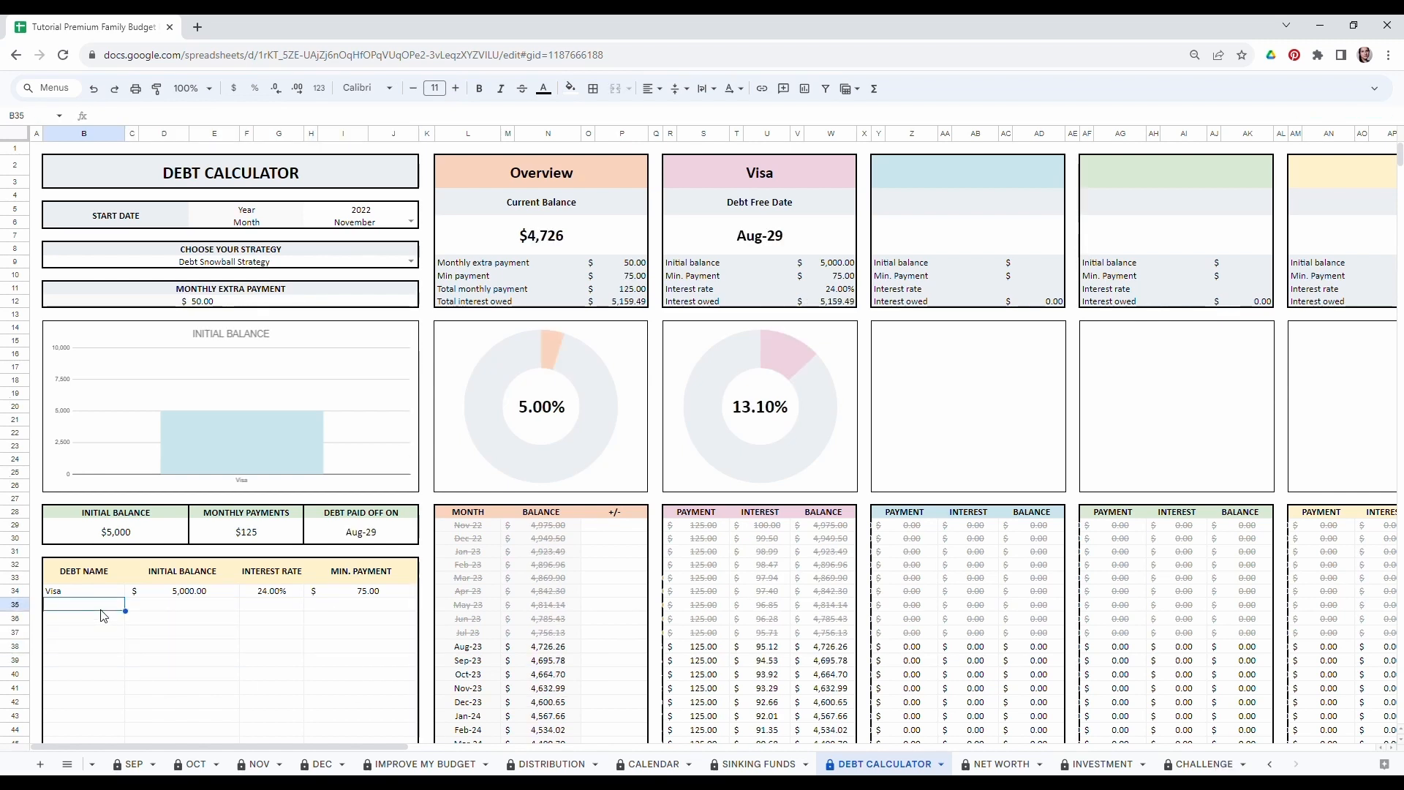
{"action": "type", "text": "Hyundai Kona"}
{"action": "key", "text": "Tab"}
{"action": "type", "text": "17689"}
{"action": "left_click", "coordinate": [285, 608]}
{"action": "type", "text": "7.48"}
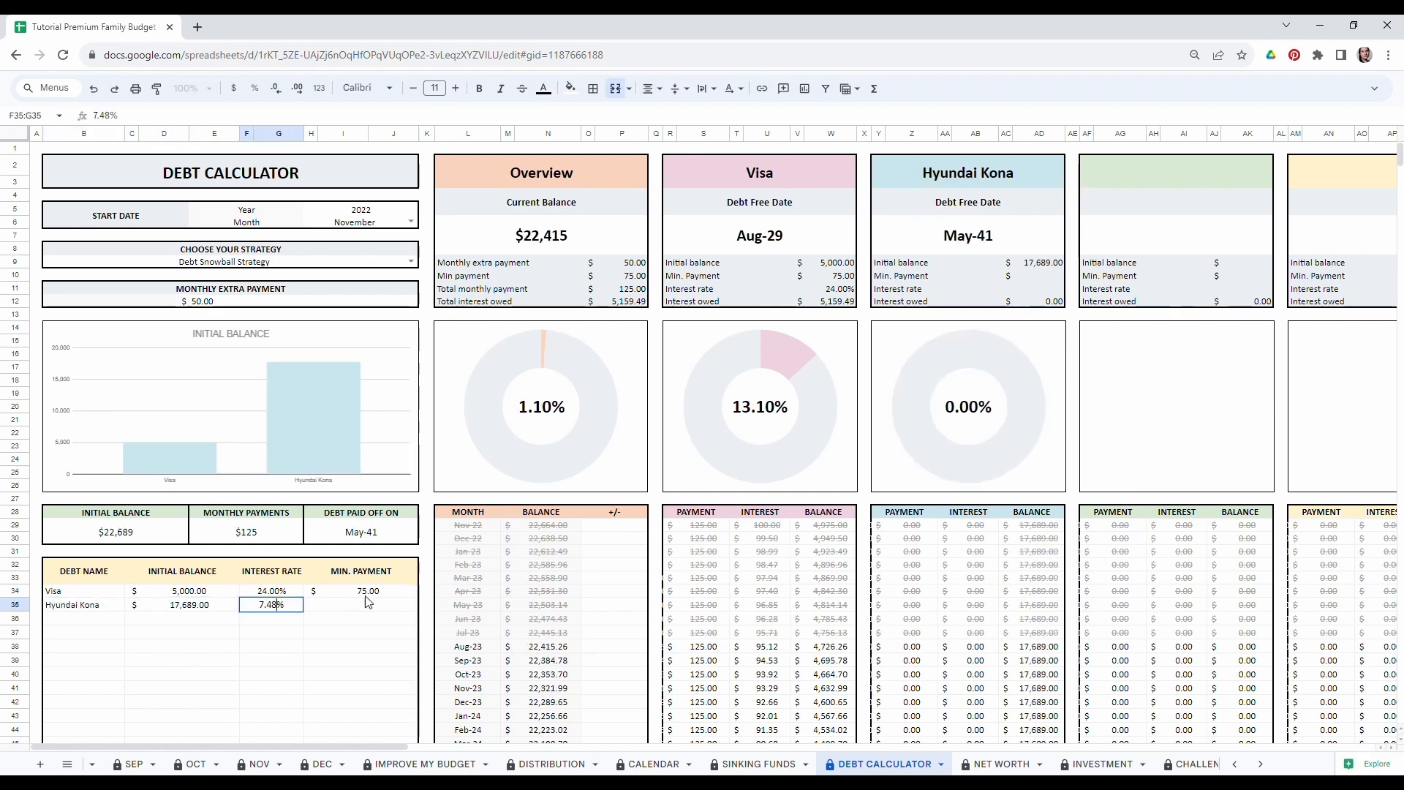
{"action": "key", "text": "Tab"}
{"action": "type", "text": "458"}
Add the House debt with an initial balance of 78,000, 4% interest and a 950 minimum payment.
{"action": "left_click", "coordinate": [85, 620]}
{"action": "type", "text": "House"}
{"action": "key", "text": "Tab"}
{"action": "type", "text": "78000"}
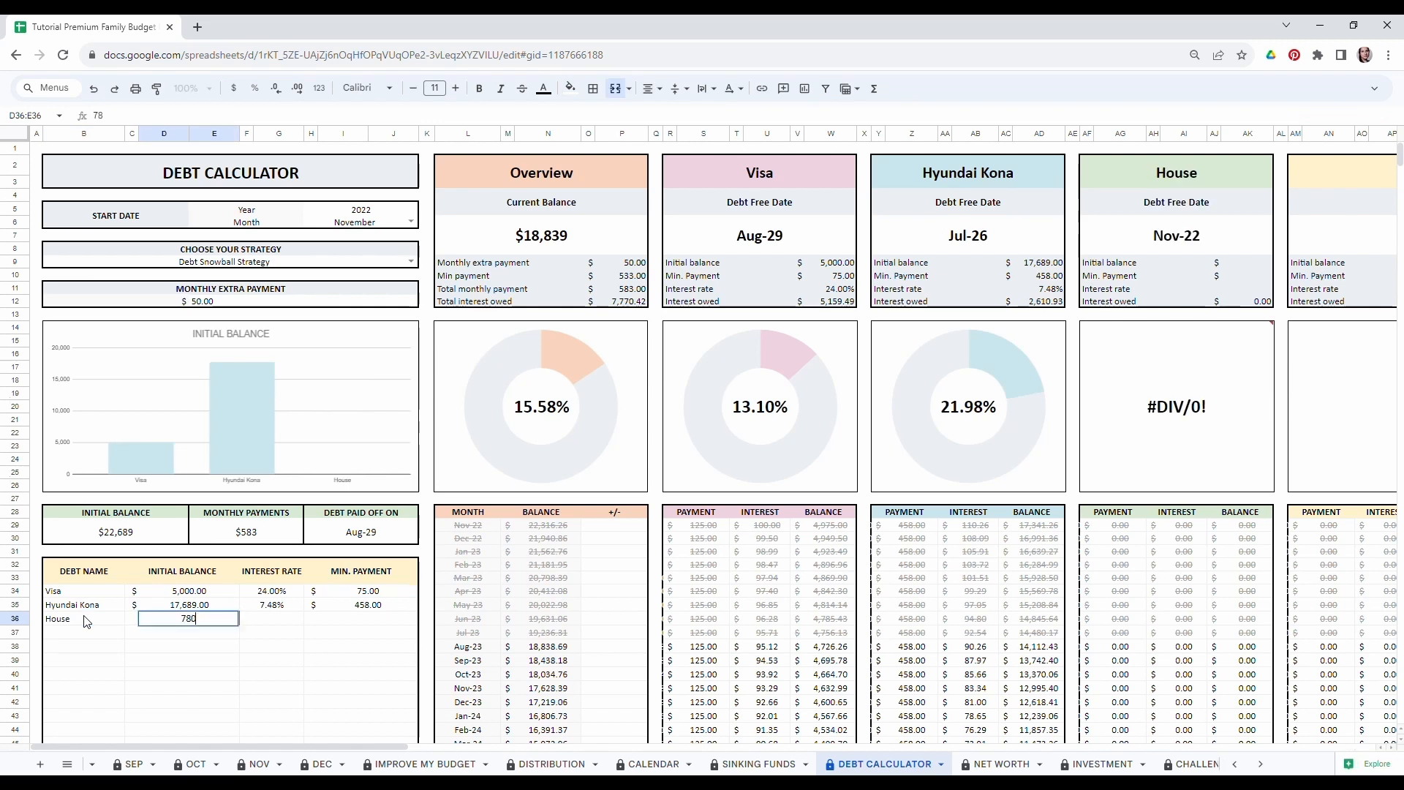
{"action": "left_click", "coordinate": [253, 621]}
{"action": "type", "text": "4"}
{"action": "left_click", "coordinate": [384, 620]}
{"action": "type", "text": "950"}
Add the Toyota Corolla debt with an initial balance of 5,600, 8.69% interest and a 250 minimum payment.
{"action": "left_click", "coordinate": [84, 633]}
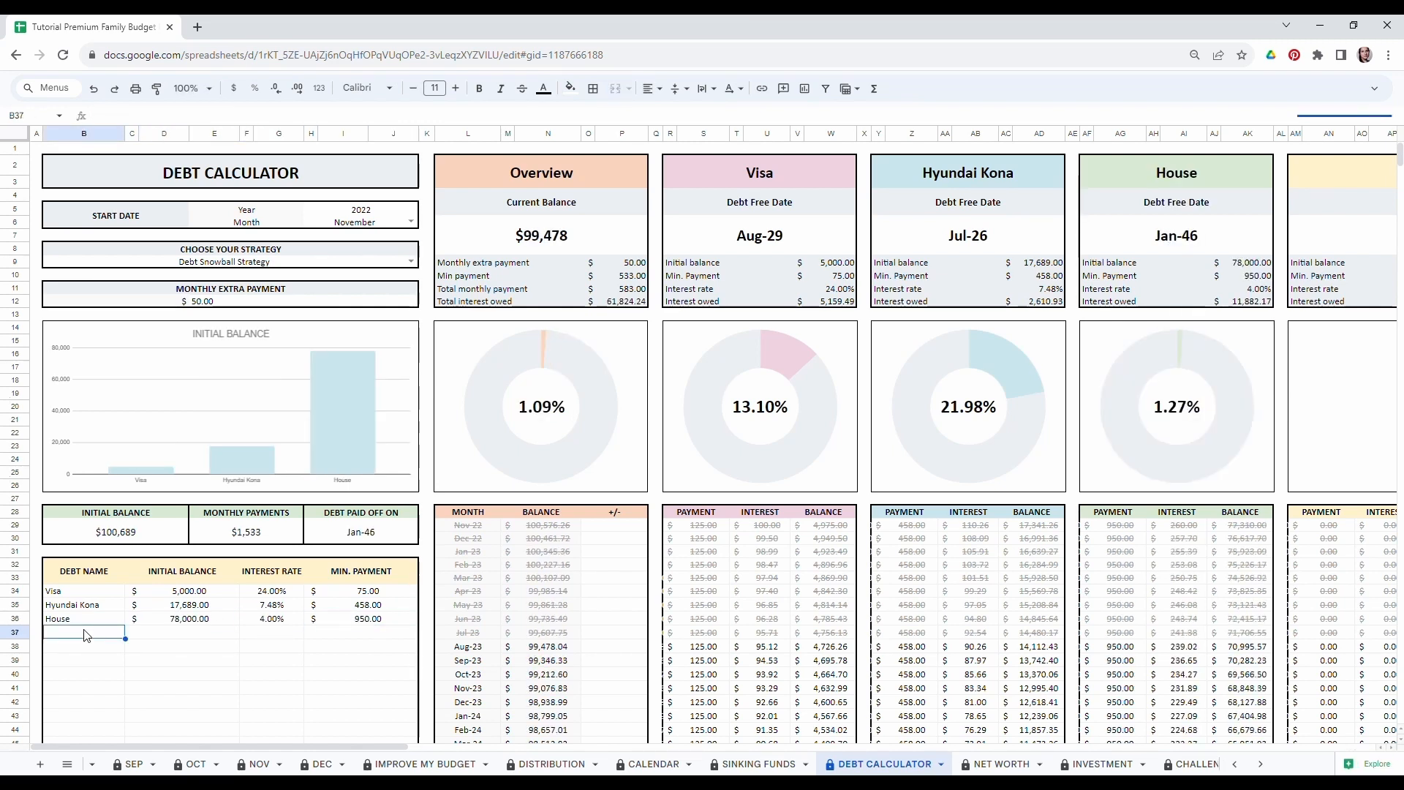
{"action": "type", "text": "Toyota Corolla"}
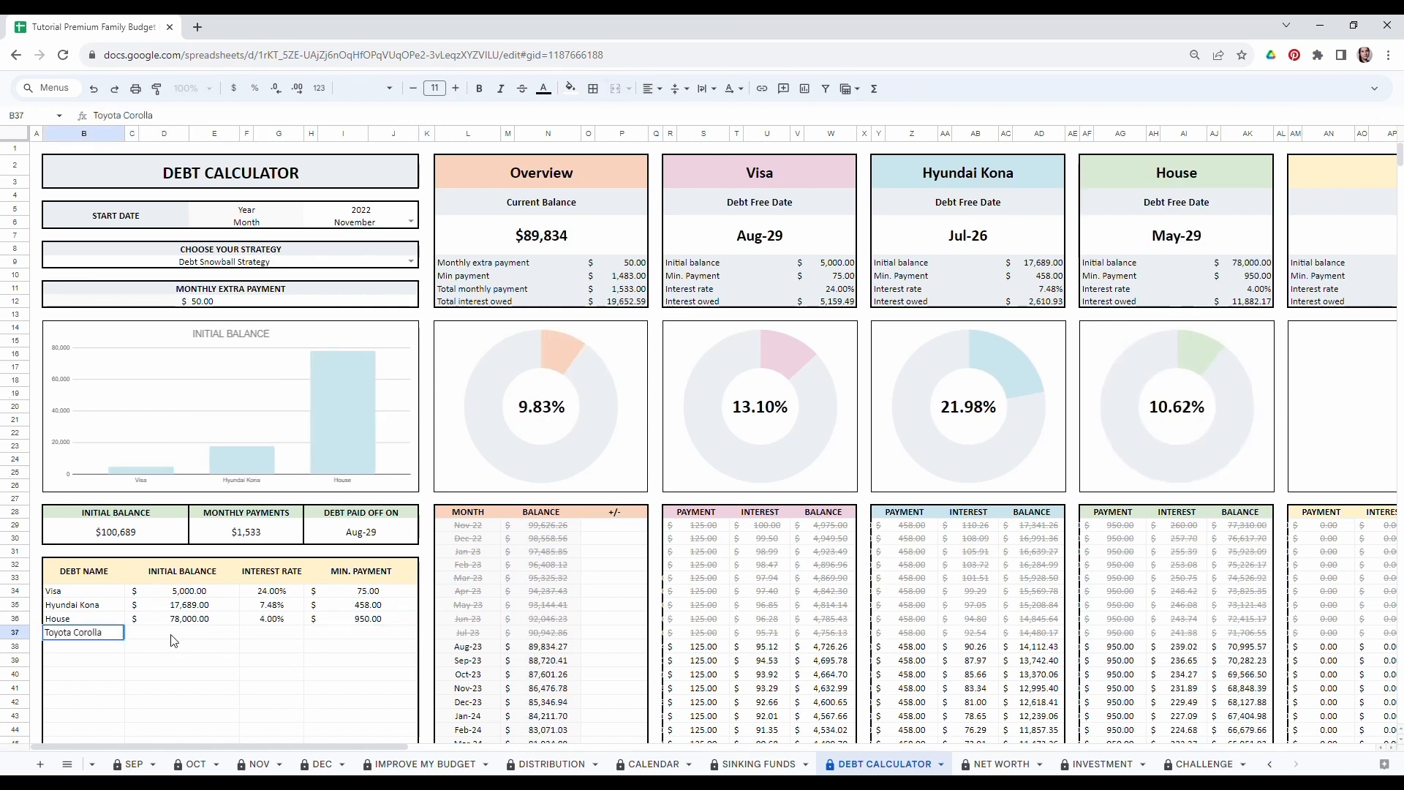
{"action": "left_click", "coordinate": [173, 641]}
{"action": "type", "text": "5600"}
{"action": "left_click", "coordinate": [278, 635]}
{"action": "type", "text": "8.69"}
{"action": "left_click", "coordinate": [358, 641]}
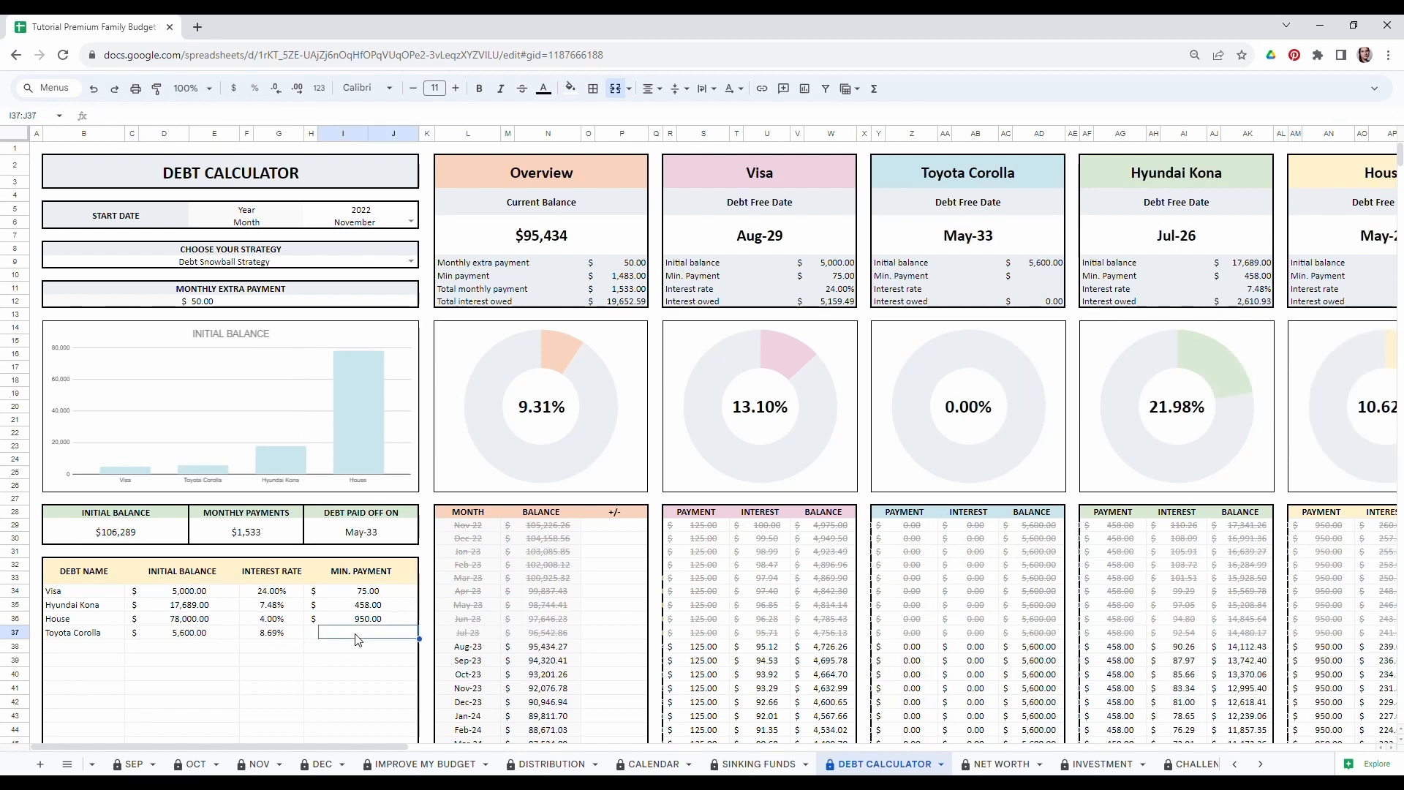
{"action": "type", "text": "250"}
Add the Jet Blue debt with an initial balance of 7,000, 19% interest and a 142 minimum payment.
{"action": "left_click", "coordinate": [88, 648]}
{"action": "type", "text": "Jet Blue"}
{"action": "key", "text": "Tab"}
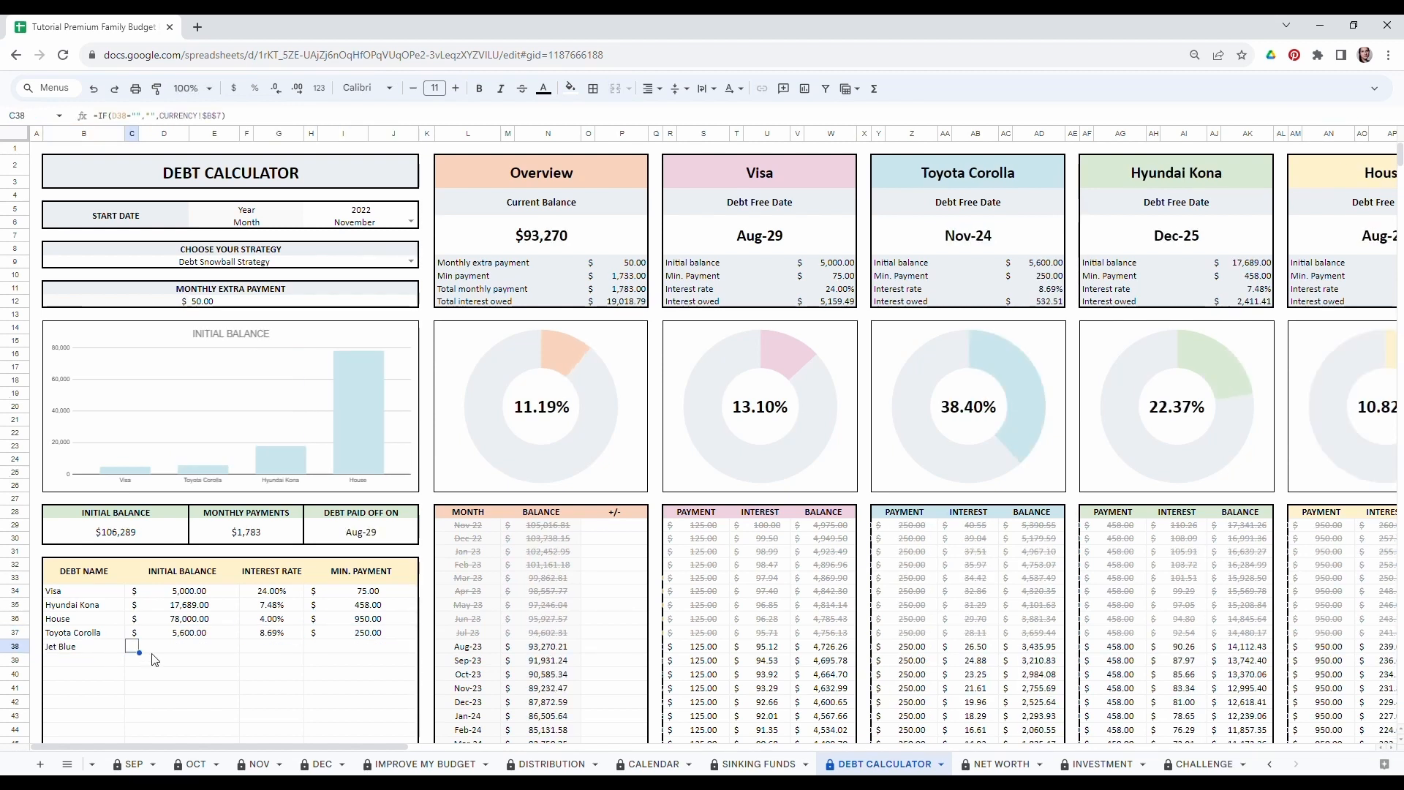
{"action": "left_click", "coordinate": [173, 647]}
{"action": "type", "text": "7000"}
{"action": "left_click", "coordinate": [273, 646]}
{"action": "type", "text": "19"}
{"action": "left_click", "coordinate": [398, 648]}
{"action": "type", "text": "142"}
Add the Fidelity debt with an initial balance of 3,327, 19.71% interest and a 62 minimum payment.
{"action": "left_click", "coordinate": [89, 659]}
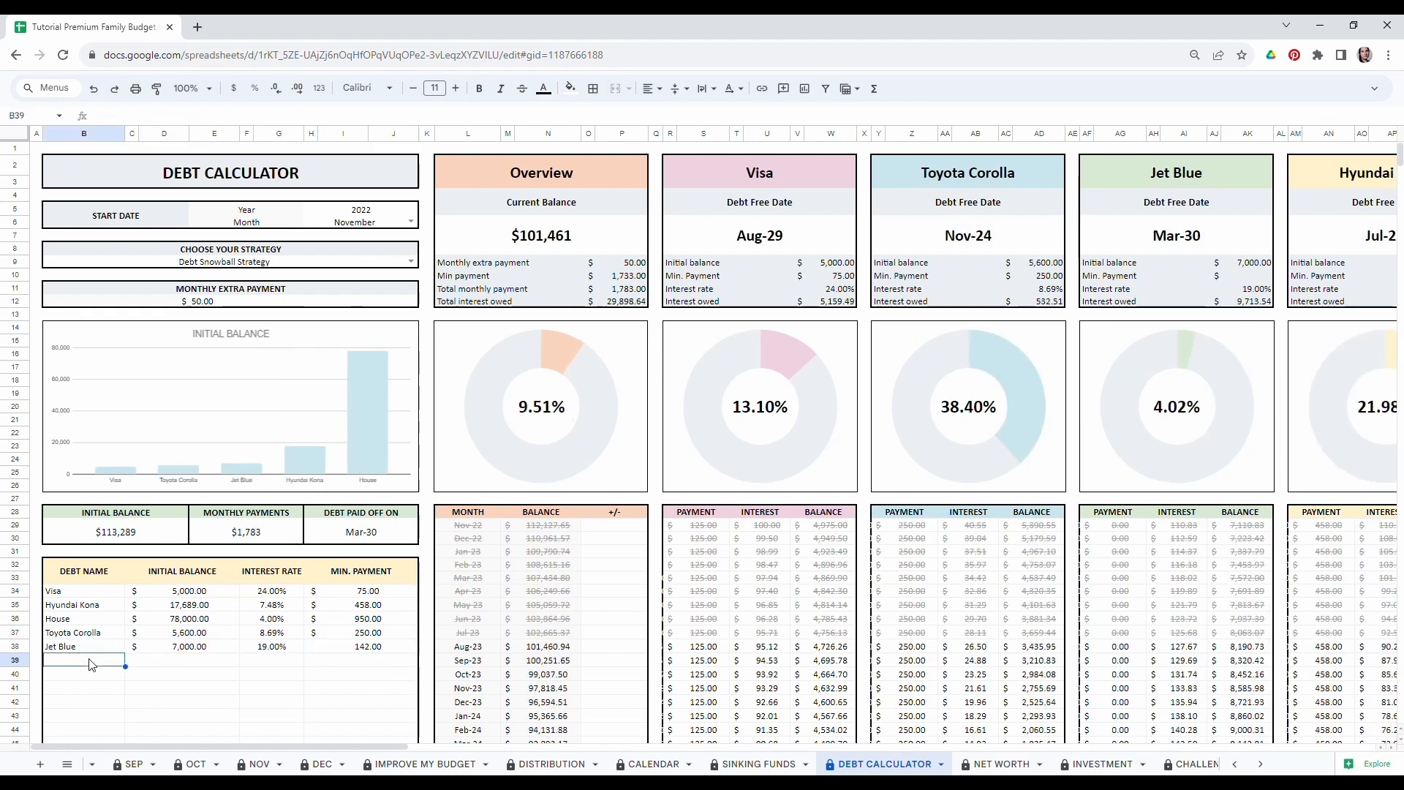
{"action": "type", "text": "Fidelity"}
{"action": "key", "text": "Tab"}
{"action": "key", "text": "Tab"}
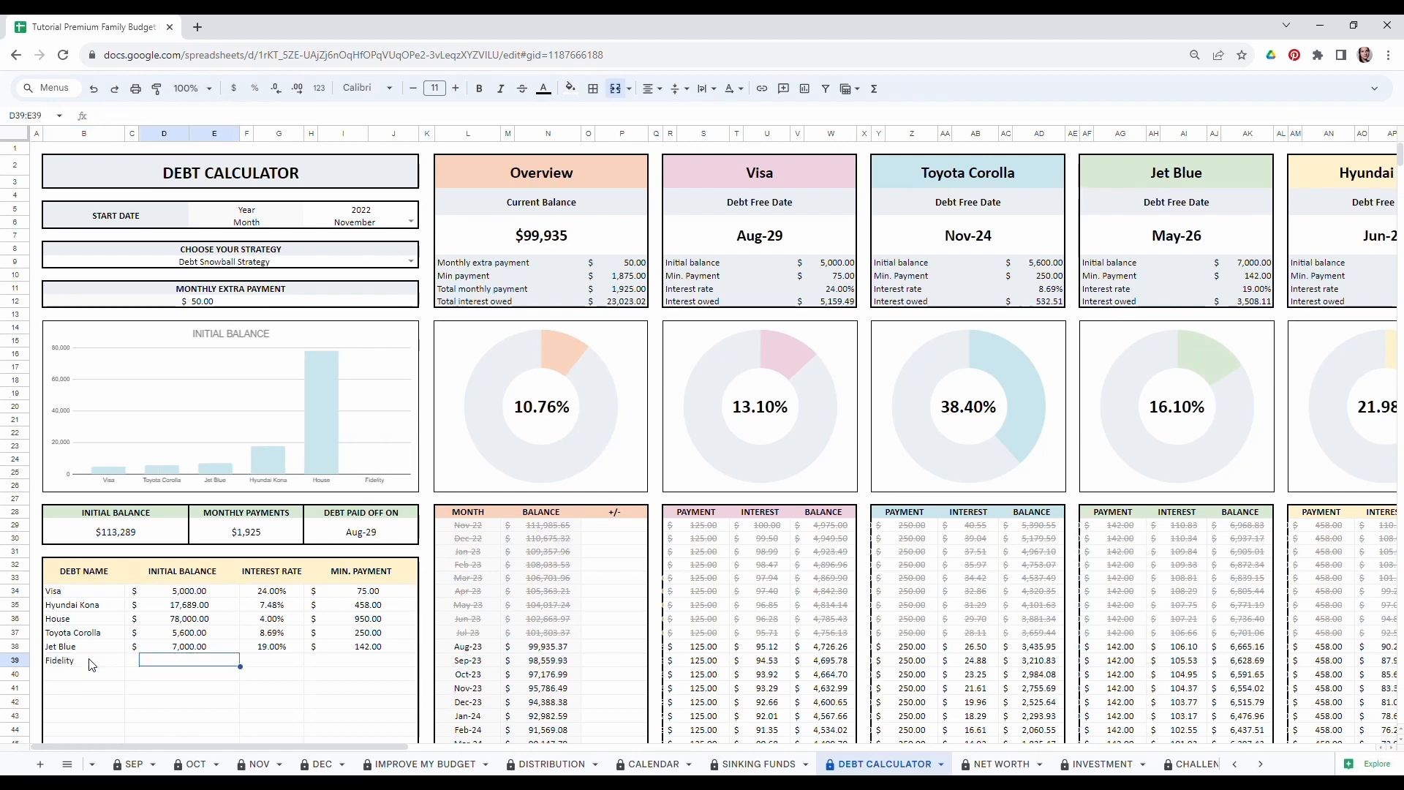
{"action": "type", "text": "3327"}
{"action": "left_click", "coordinate": [273, 661]}
{"action": "type", "text": "19.71"}
{"action": "left_click", "coordinate": [372, 662]}
{"action": "type", "text": "62"}
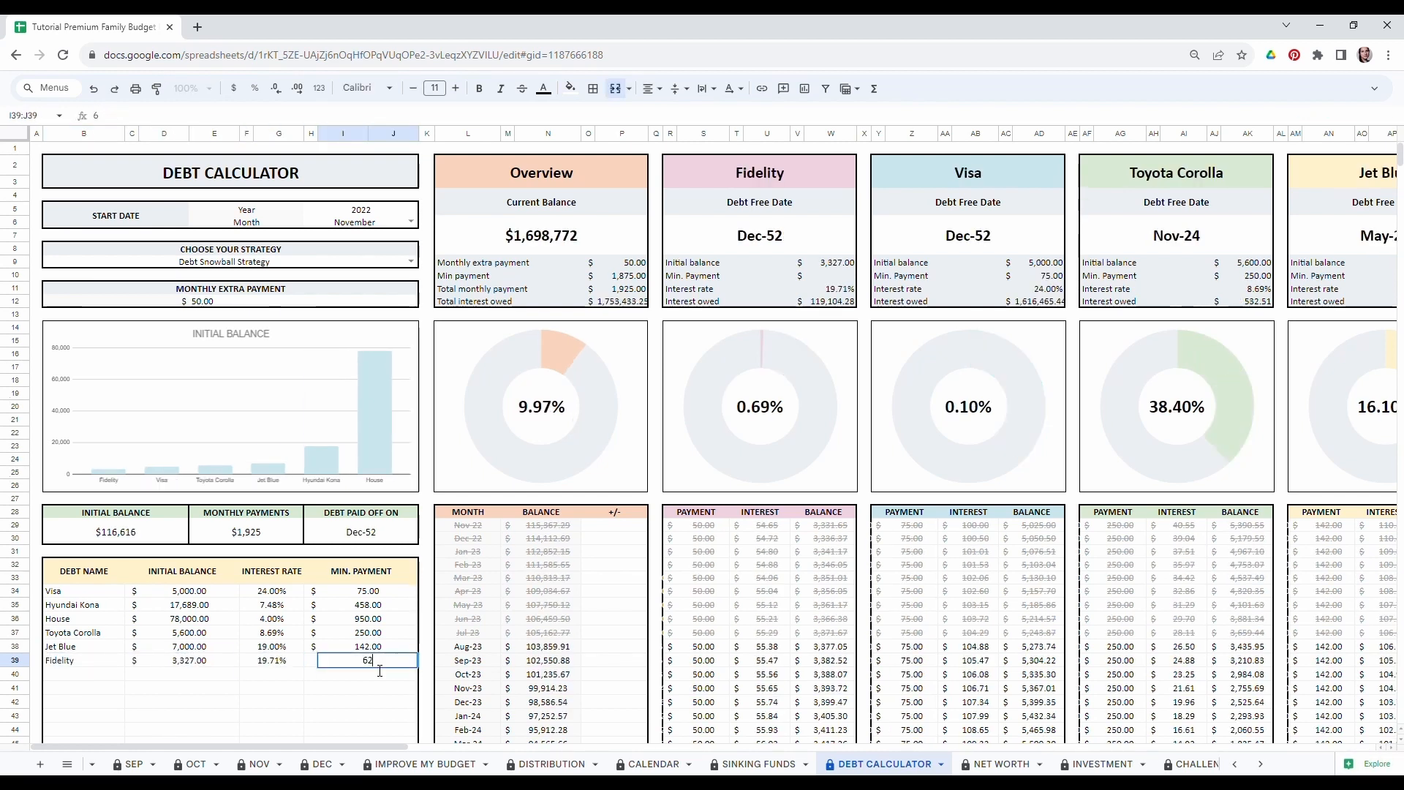
Add the Costco debt with an initial balance of 7,000, 7% interest and a 125 minimum payment.
{"action": "left_click", "coordinate": [93, 673]}
{"action": "type", "text": "Cotsco"}
{"action": "type", "text": "ostco"}
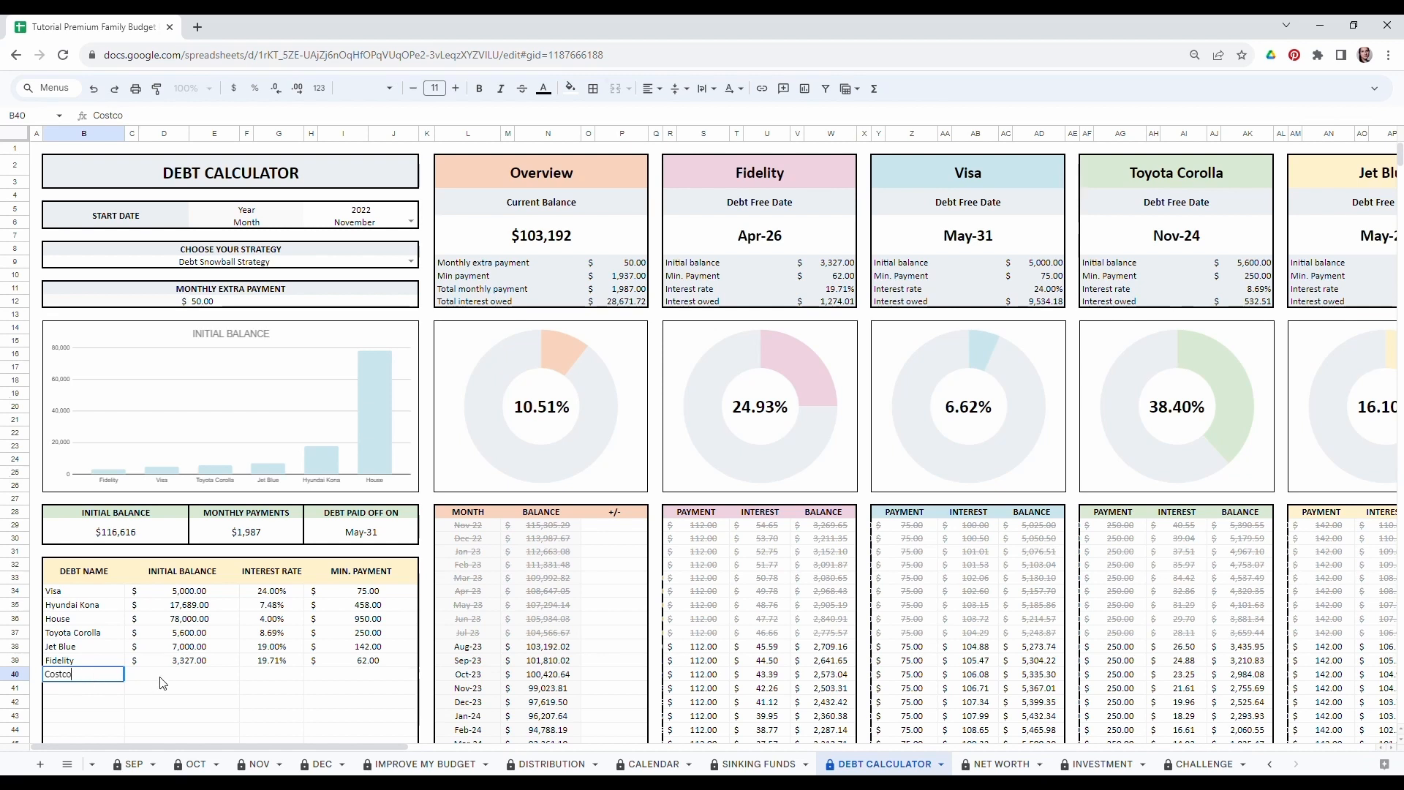
{"action": "left_click", "coordinate": [160, 676]}
{"action": "type", "text": "7000"}
{"action": "left_click", "coordinate": [300, 675]}
{"action": "type", "text": "7"}
{"action": "left_click", "coordinate": [352, 675]}
{"action": "type", "text": "125"}
{"action": "key", "text": "Return"}
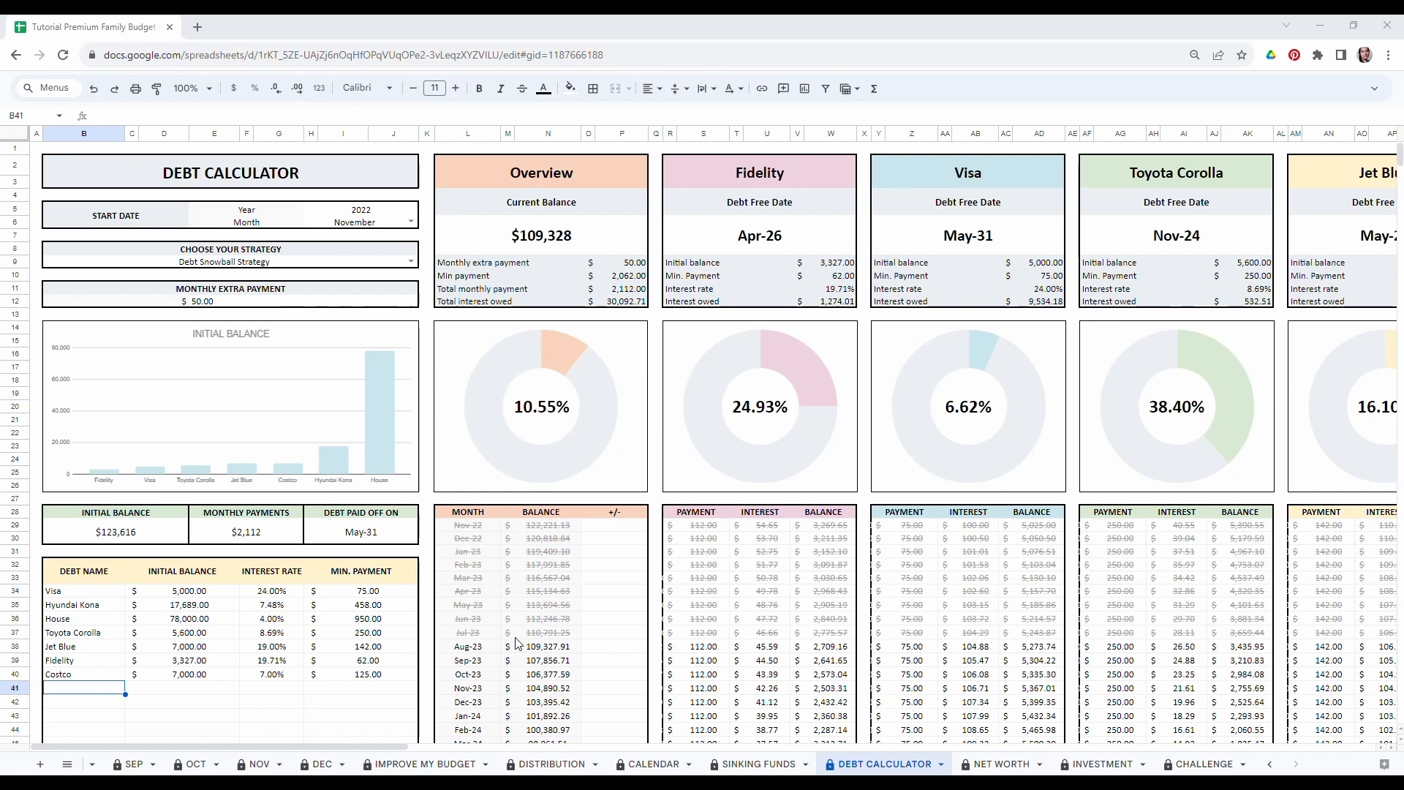
Enter payment adjustments in the Overview's +/- column: 25 for Mar-23, 300 for Jun-23 and -100 for Aug-23.
{"action": "left_click", "coordinate": [602, 581]}
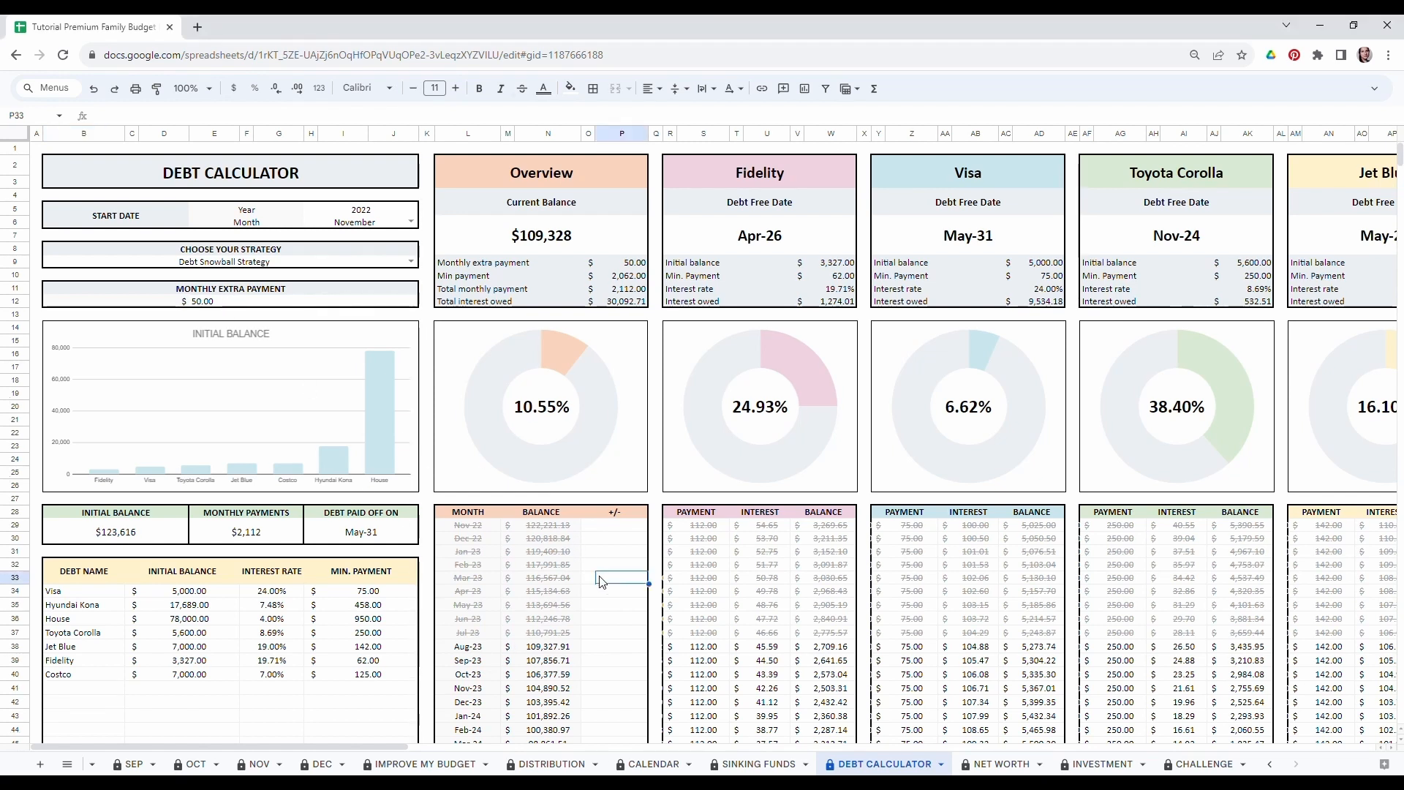
{"action": "type", "text": "25"}
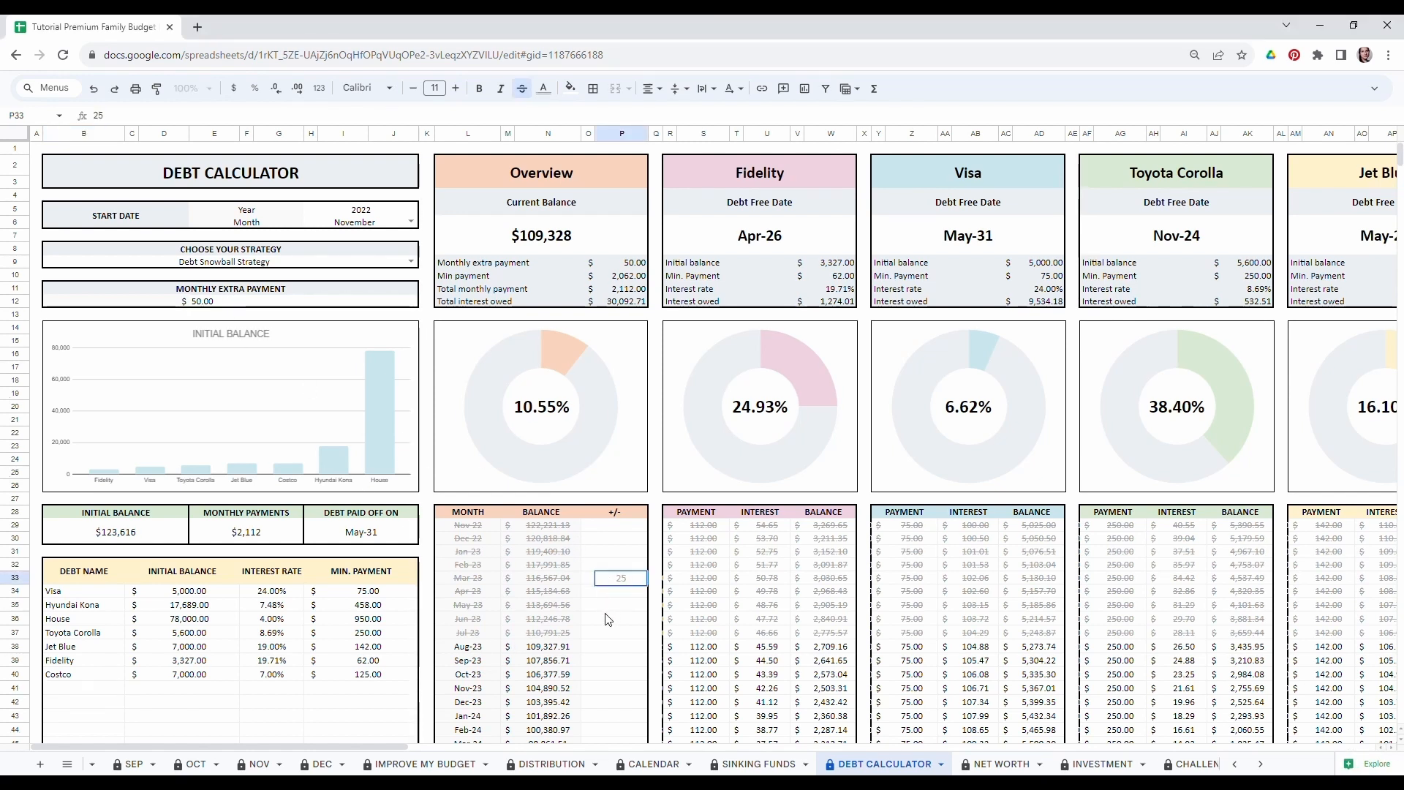
{"action": "left_click", "coordinate": [606, 620]}
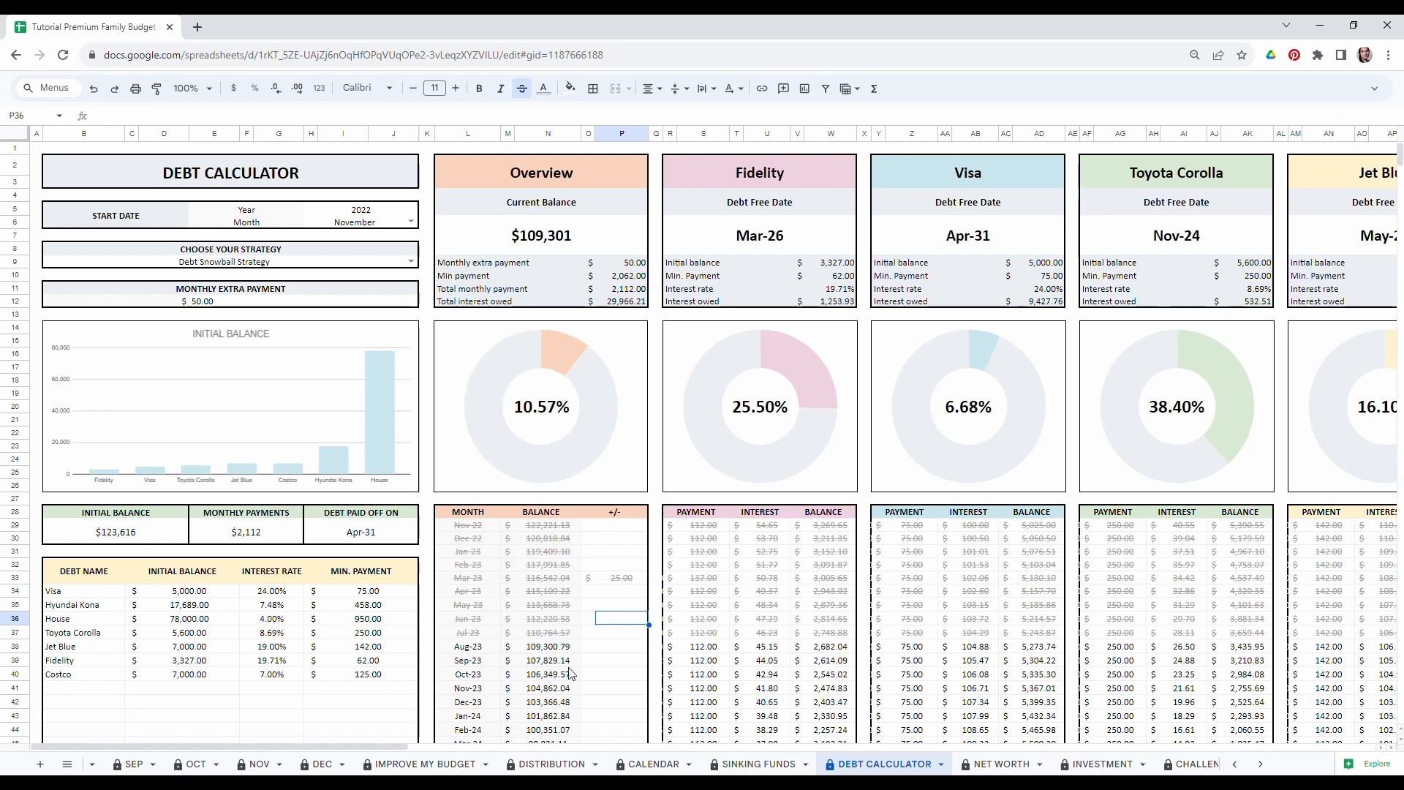
{"action": "type", "text": "300"}
{"action": "left_click", "coordinate": [590, 673]}
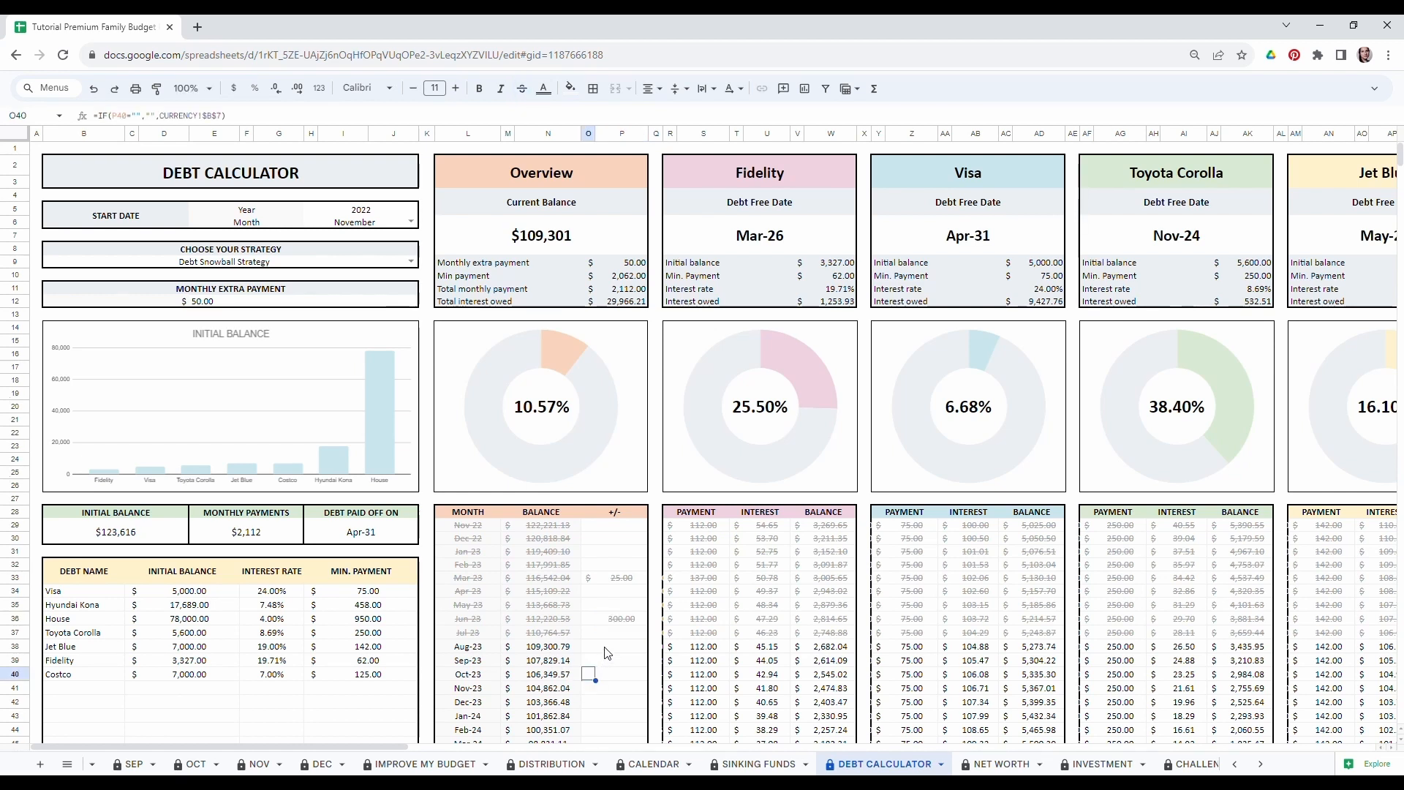
{"action": "left_click", "coordinate": [605, 649]}
{"action": "type", "text": "-"}
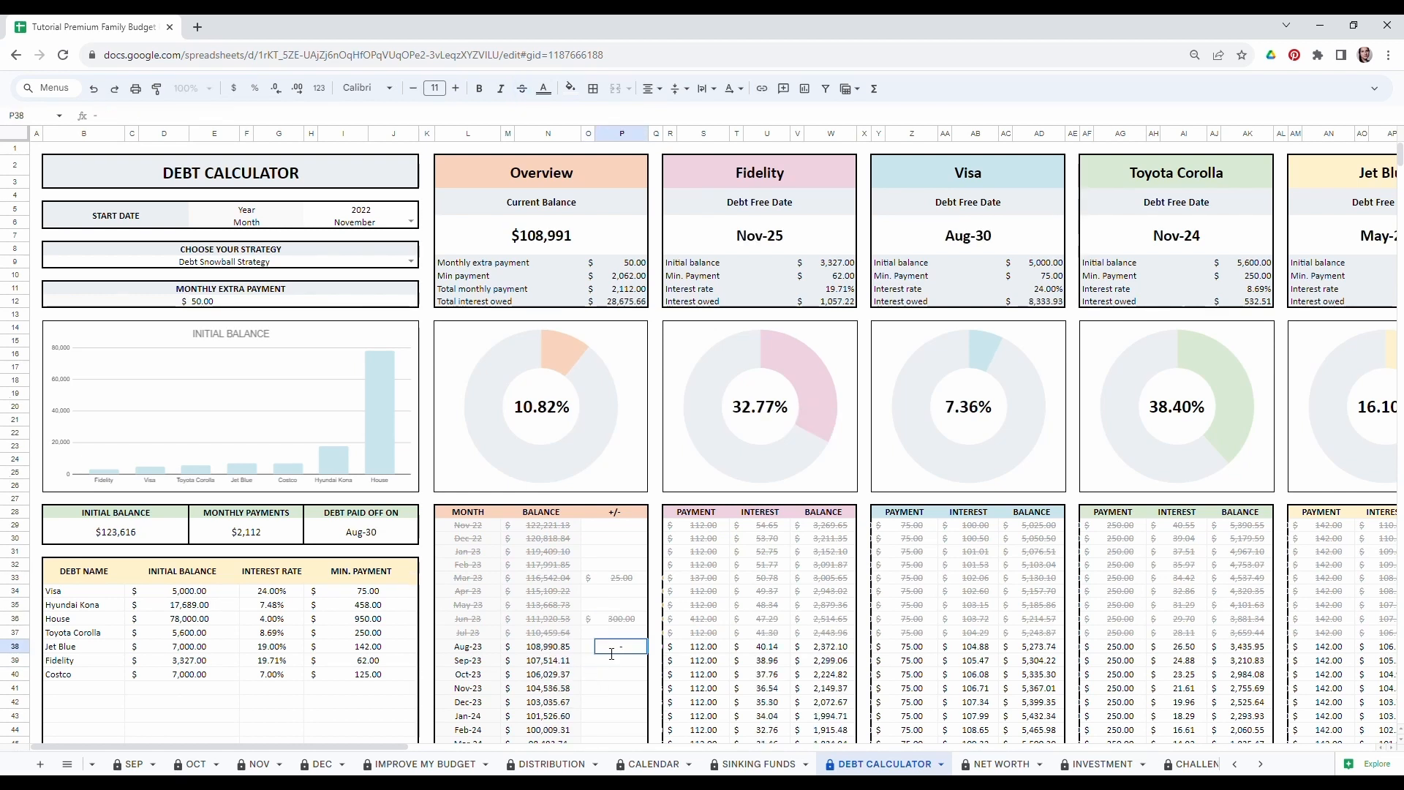
{"action": "type", "text": "100"}
{"action": "left_click", "coordinate": [618, 677]}
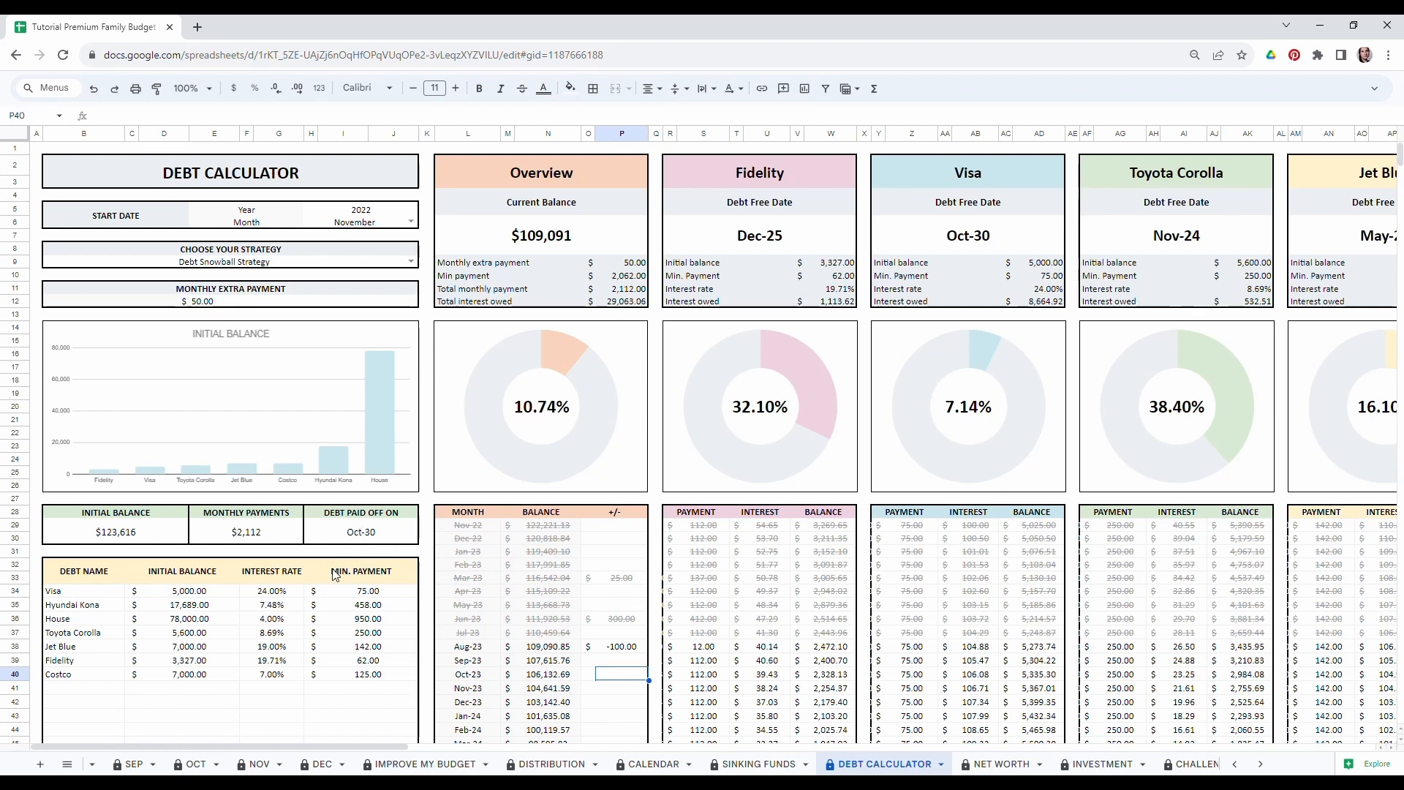
Change the payoff strategy to Debt Avalanche Strategy and look over the recalculated debt schedules.
{"action": "left_click", "coordinate": [412, 261]}
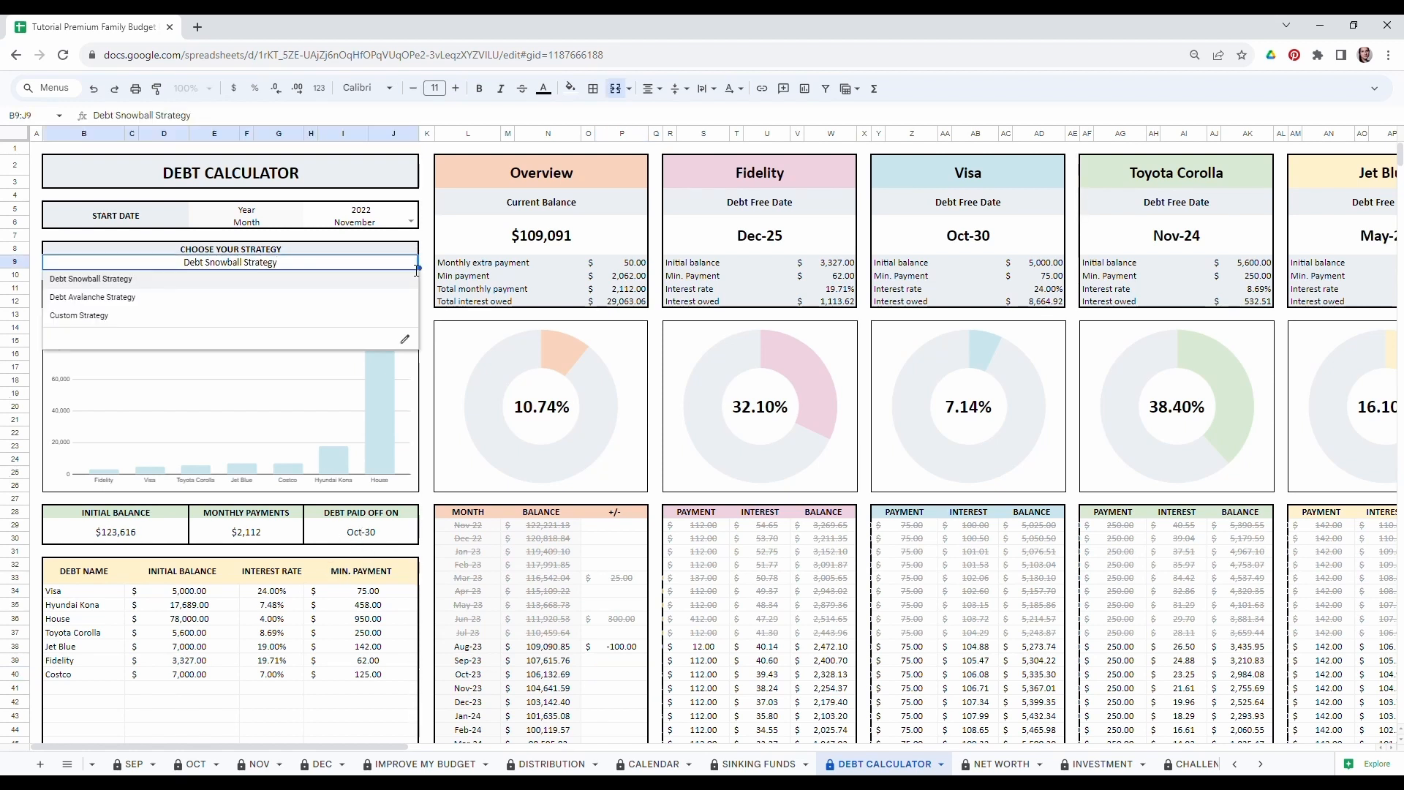
{"action": "left_click", "coordinate": [98, 295]}
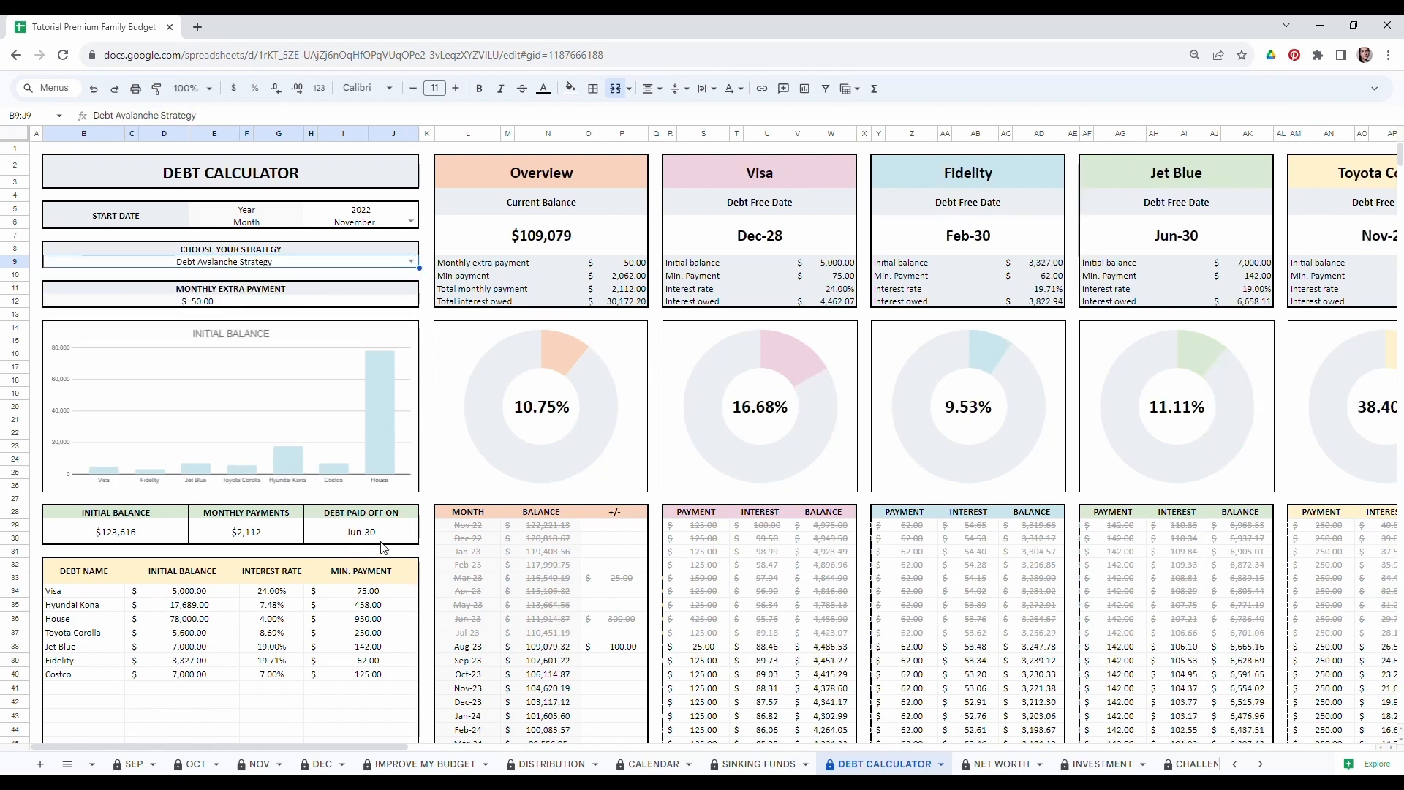
{"action": "scroll", "coordinate": [366, 560], "scroll_direction": "down", "scroll_amount": 3}
{"action": "scroll", "coordinate": [340, 574], "scroll_direction": "up", "scroll_amount": 3}
On the NET WORTH sheet, enter the May cash and bank values: Bank 3,000, Checking Account 30,000 and Emergency Fund 6,000.
{"action": "key", "text": "ctrl+shift+Page_Down"}
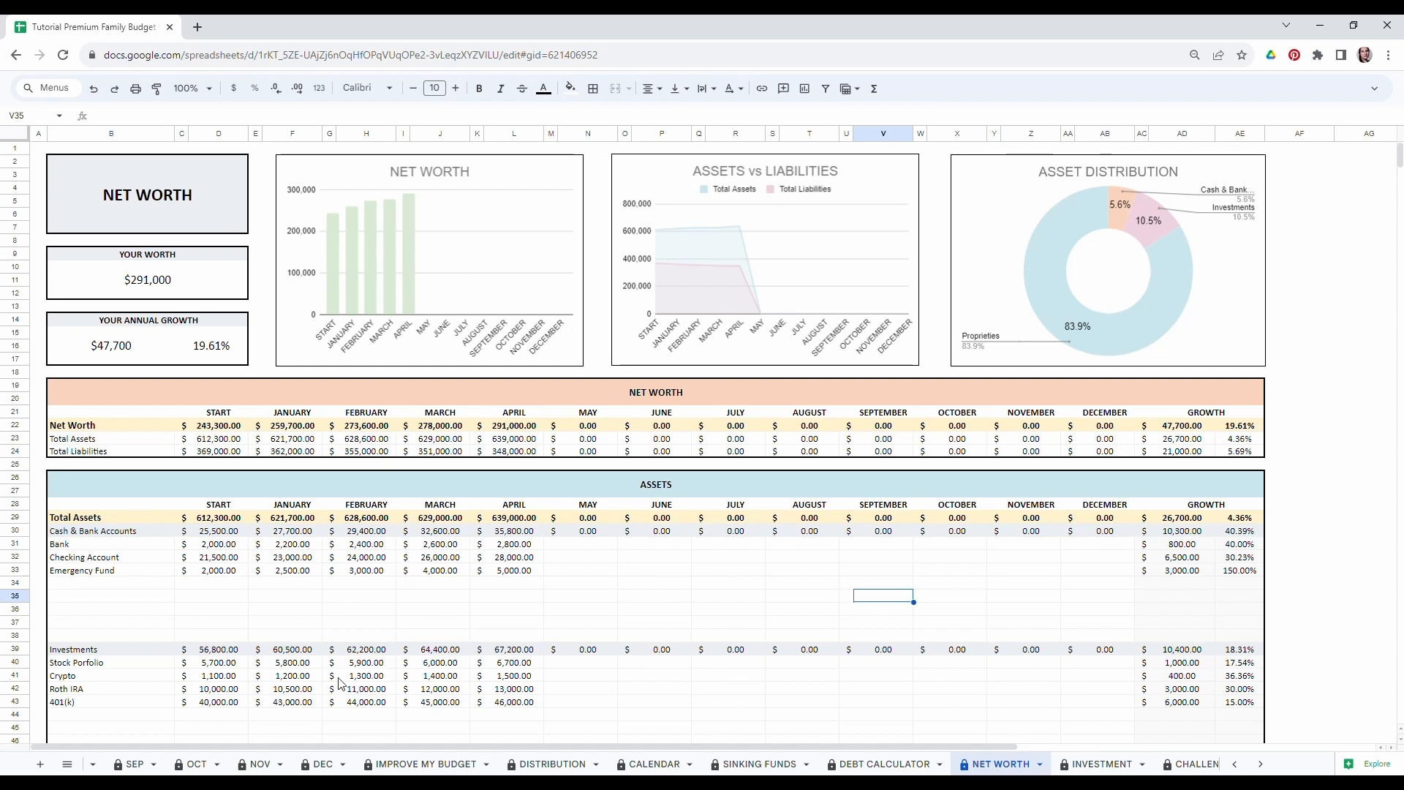
{"action": "left_click", "coordinate": [588, 582]}
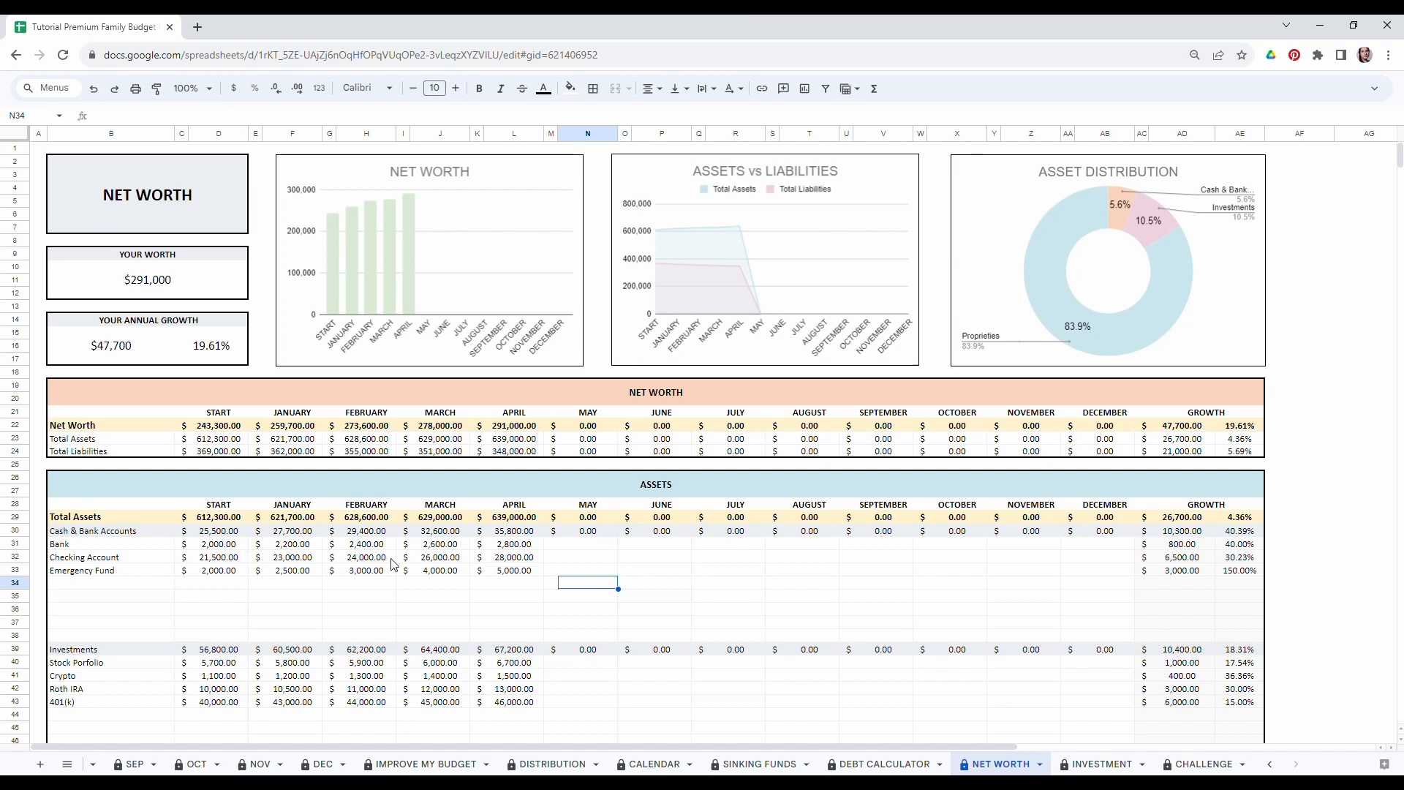
{"action": "left_click", "coordinate": [585, 550]}
{"action": "type", "text": "2"}
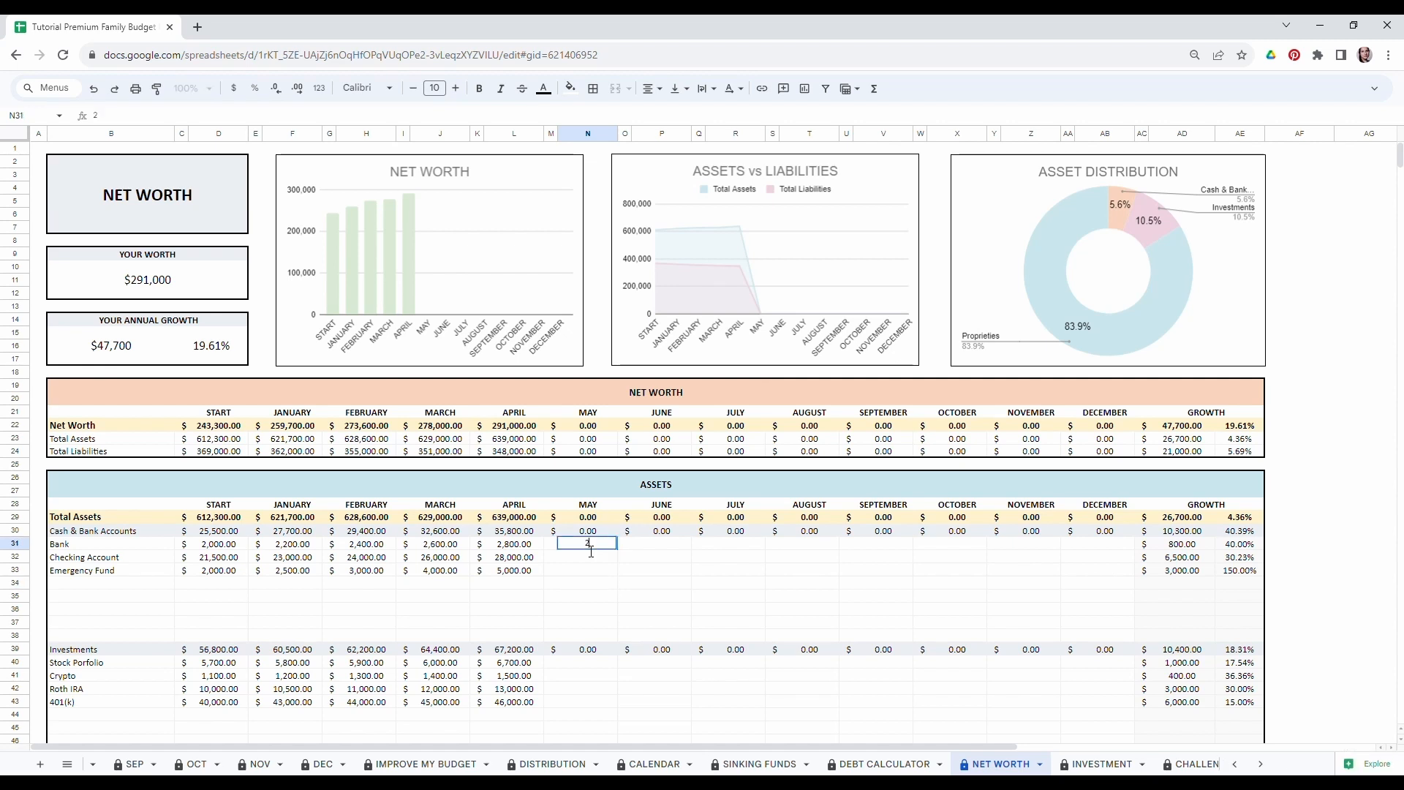
{"action": "type", "text": "3000"}
{"action": "key", "text": "Return"}
{"action": "type", "text": "30000"}
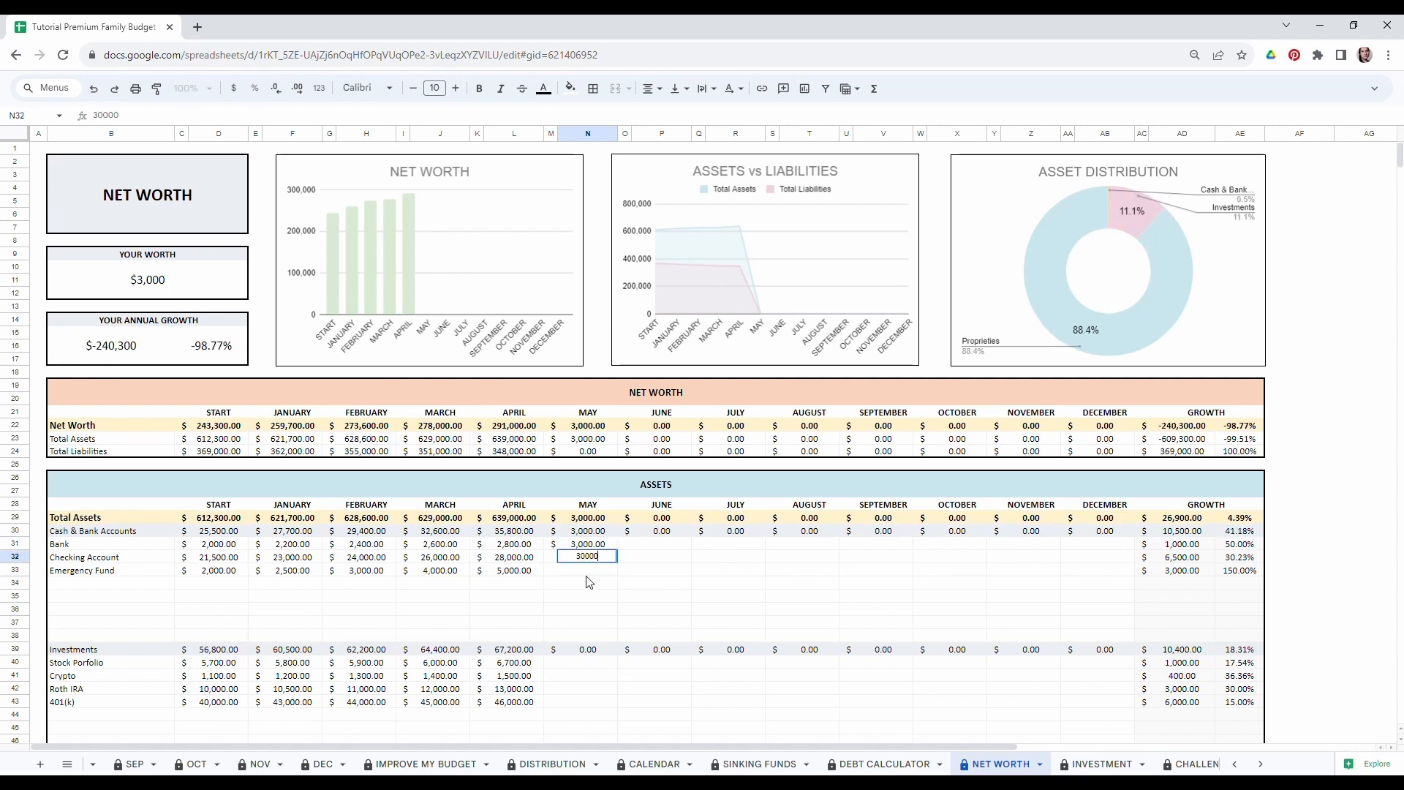
{"action": "key", "text": "Return"}
{"action": "type", "text": "6000"}
Enter the May investment values: stock portfolio 6,800, Crypto 1,600, Roth IRA 14,000 and 401(k) 47,000.
{"action": "left_click", "coordinate": [588, 662]}
{"action": "type", "text": "6800"}
{"action": "key", "text": "Return"}
{"action": "type", "text": "1600"}
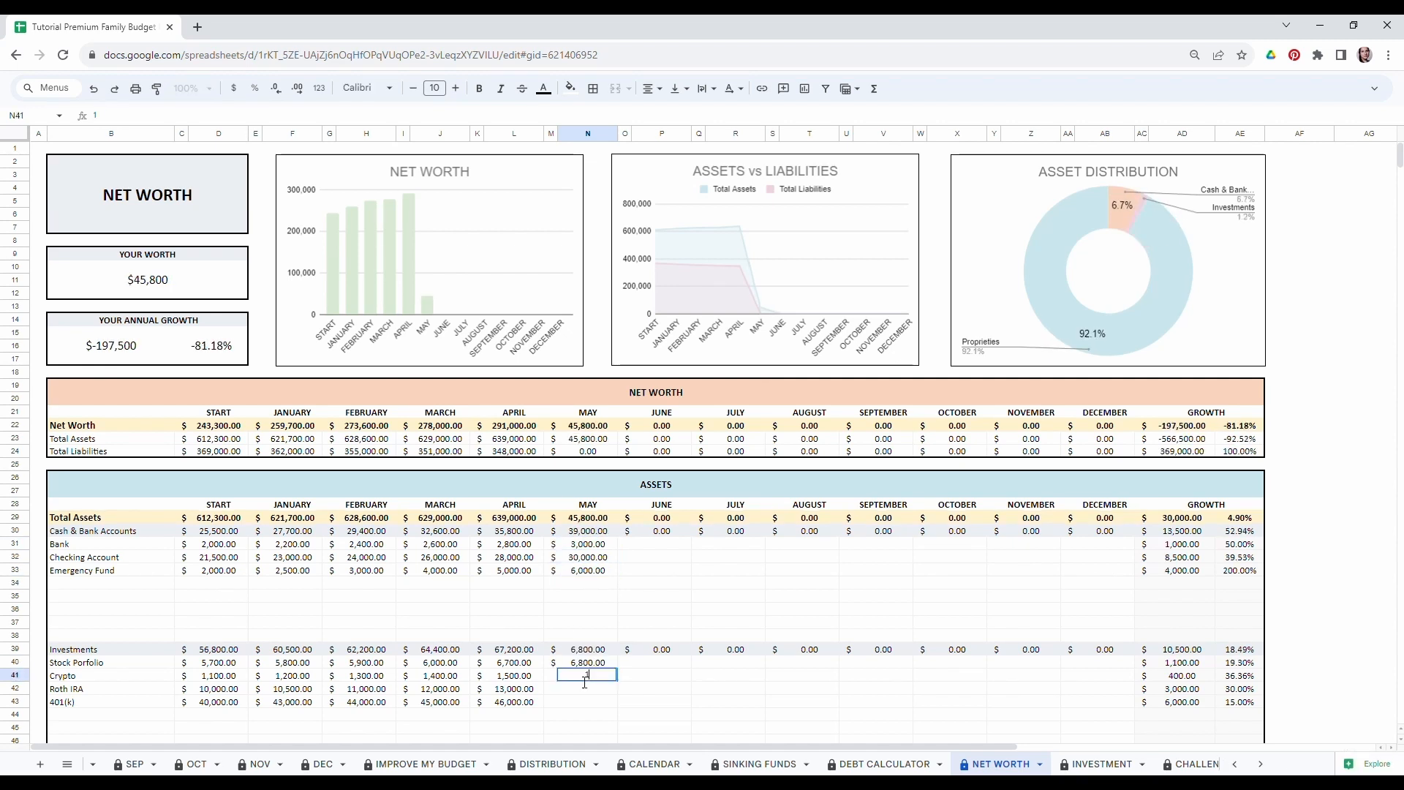
{"action": "key", "text": "Return"}
{"action": "type", "text": "14000"}
{"action": "key", "text": "Return"}
{"action": "type", "text": "47000"}
{"action": "key", "text": "Return"}
Enter the May property values: House 259,000, Rental Properties 247,000 and Car #1 33,000.
{"action": "scroll", "coordinate": [581, 511], "scroll_direction": "down", "scroll_amount": 4}
{"action": "left_click", "coordinate": [571, 518]}
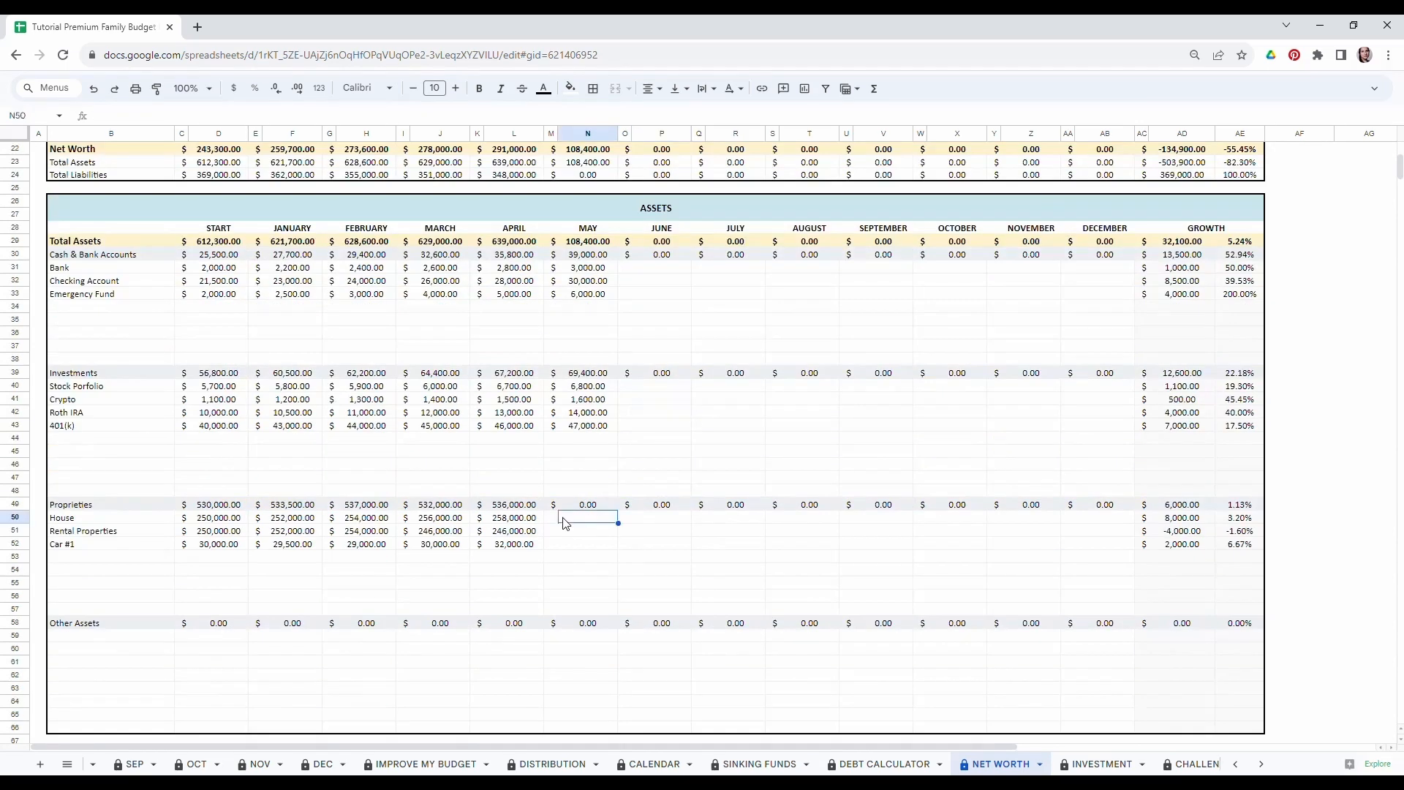
{"action": "type", "text": "259,000"}
{"action": "key", "text": "Return"}
{"action": "type", "text": "247000"}
{"action": "key", "text": "Return"}
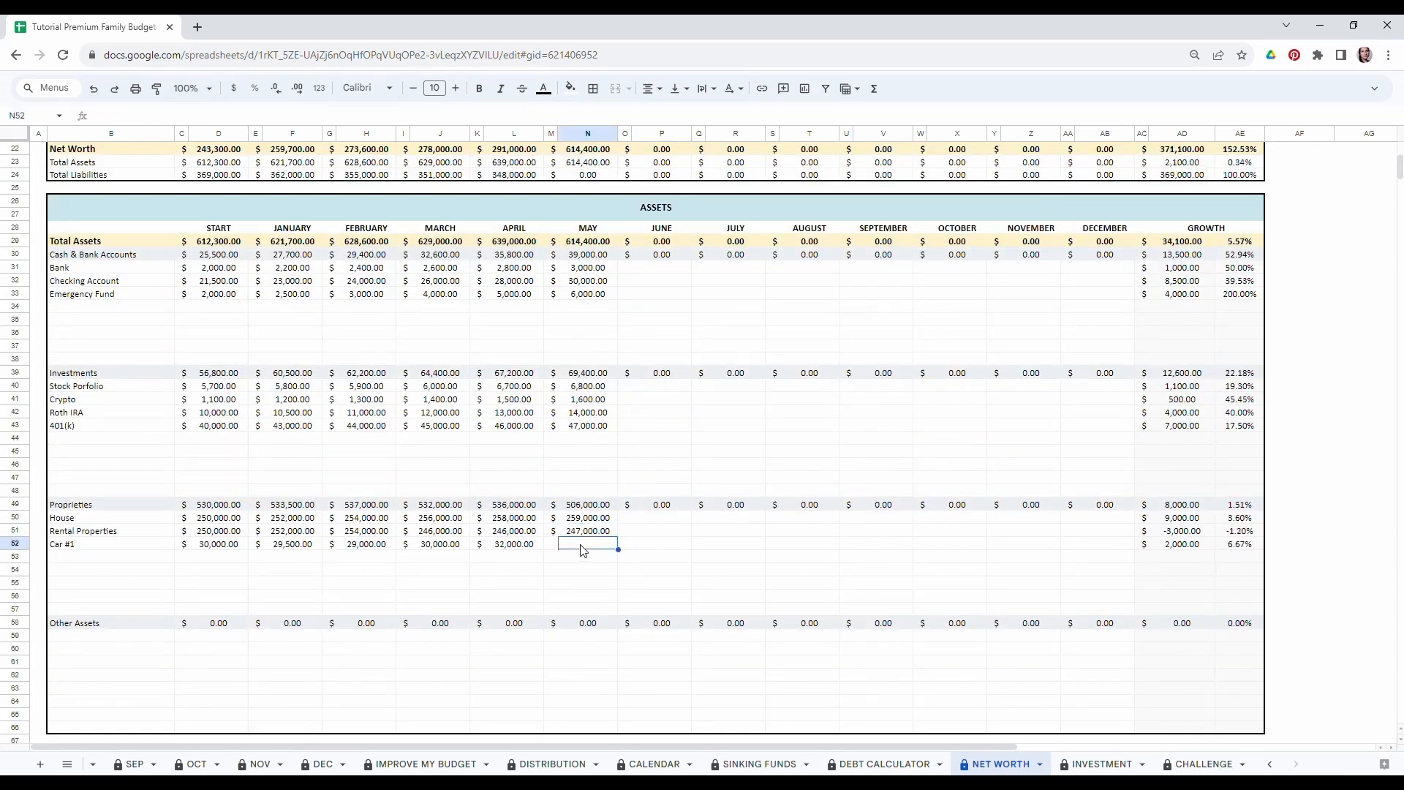
{"action": "type", "text": "33000"}
{"action": "key", "text": "Return"}
In the LIABILITIES section, enter 10,000 as the May short-term debt for Credit Card #1.
{"action": "scroll", "coordinate": [542, 514], "scroll_direction": "down", "scroll_amount": 3}
{"action": "scroll", "coordinate": [543, 514], "scroll_direction": "down", "scroll_amount": 1}
{"action": "left_click", "coordinate": [583, 545]}
{"action": "type", "text": "10000"}
Enter the May long-term debts: House Mortgage 123,000, Rental Properties Mortgage 195,000 and Car Loan #1 16,000.
{"action": "scroll", "coordinate": [578, 571], "scroll_direction": "down", "scroll_amount": 2}
{"action": "left_click", "coordinate": [585, 519]}
{"action": "type", "text": "123000"}
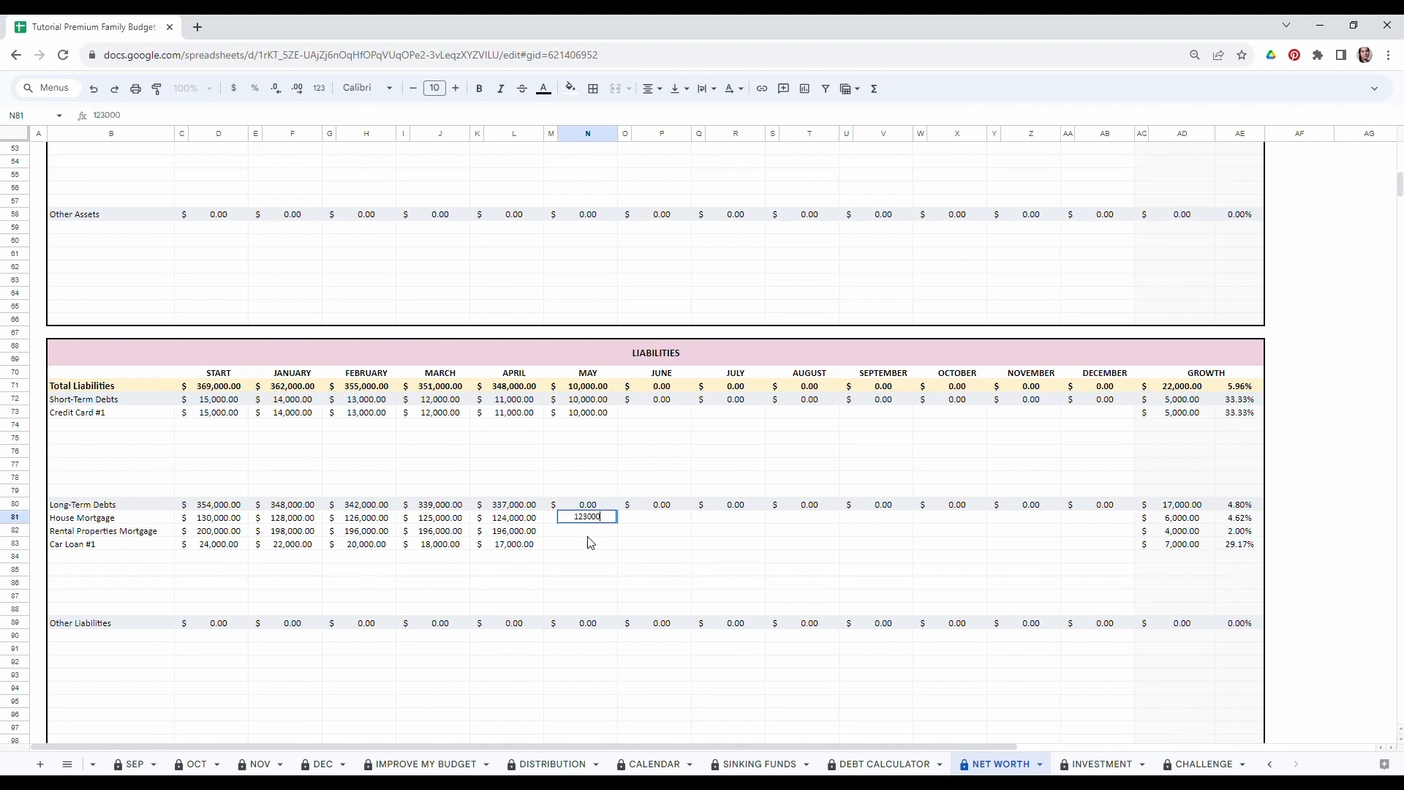
{"action": "key", "text": "Return"}
{"action": "type", "text": "196000"}
{"action": "key", "text": "Return"}
{"action": "type", "text": "15000"}
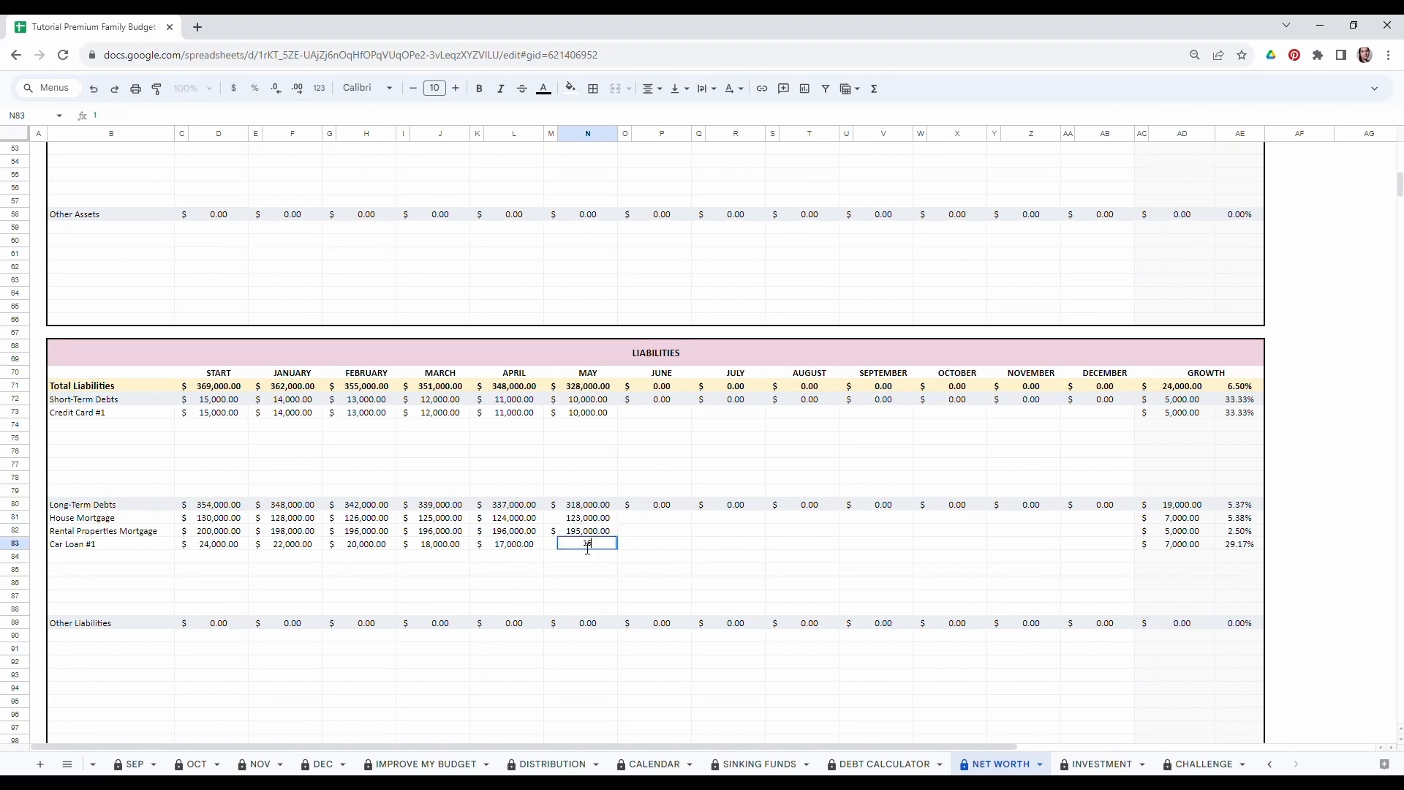
{"action": "key", "text": "Return"}
{"action": "scroll", "coordinate": [578, 541], "scroll_direction": "up", "scroll_amount": 10}
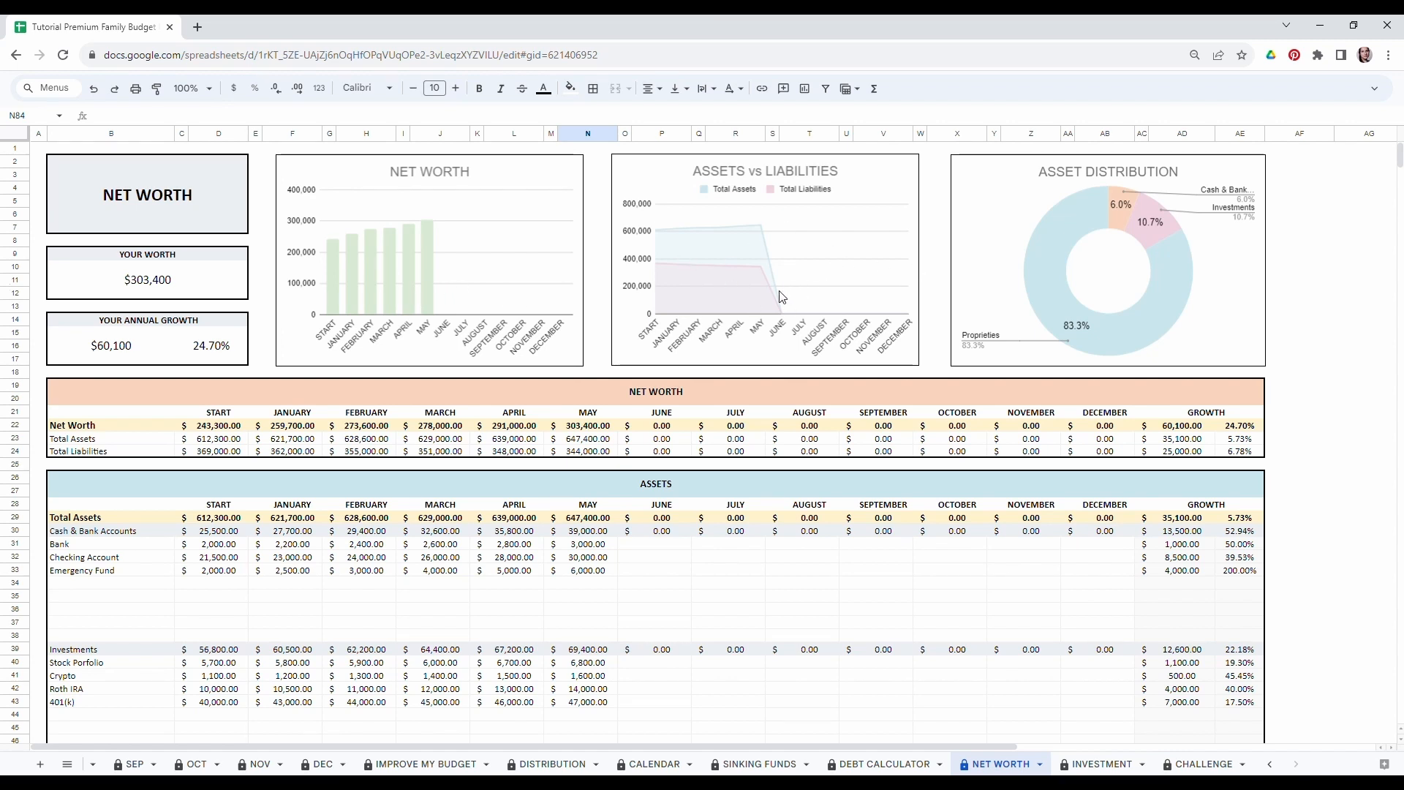
On the INVESTMENT sheet, set the forecast's start date to year 2023 and month February.
{"action": "key", "text": "ctrl+Page_Down"}
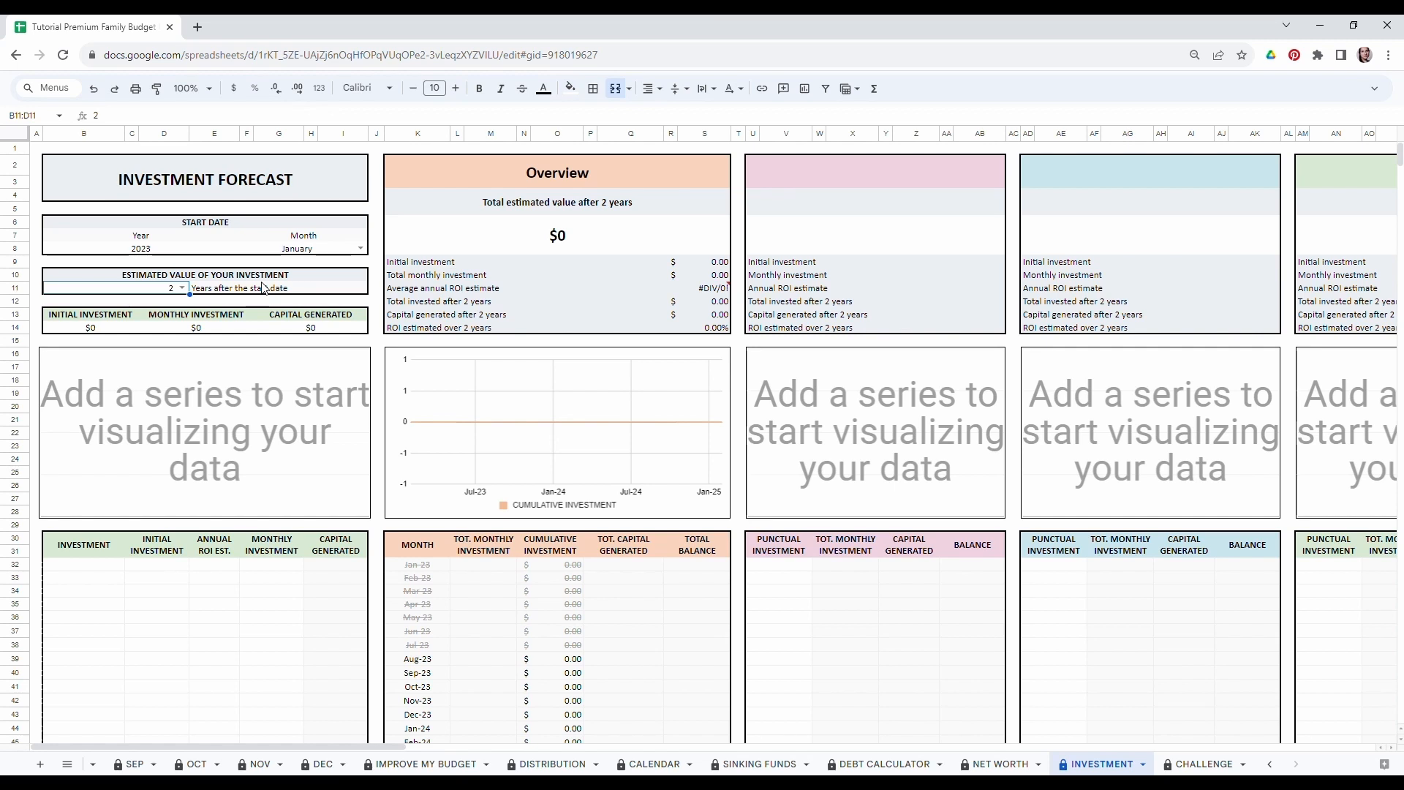
{"action": "left_click", "coordinate": [129, 253]}
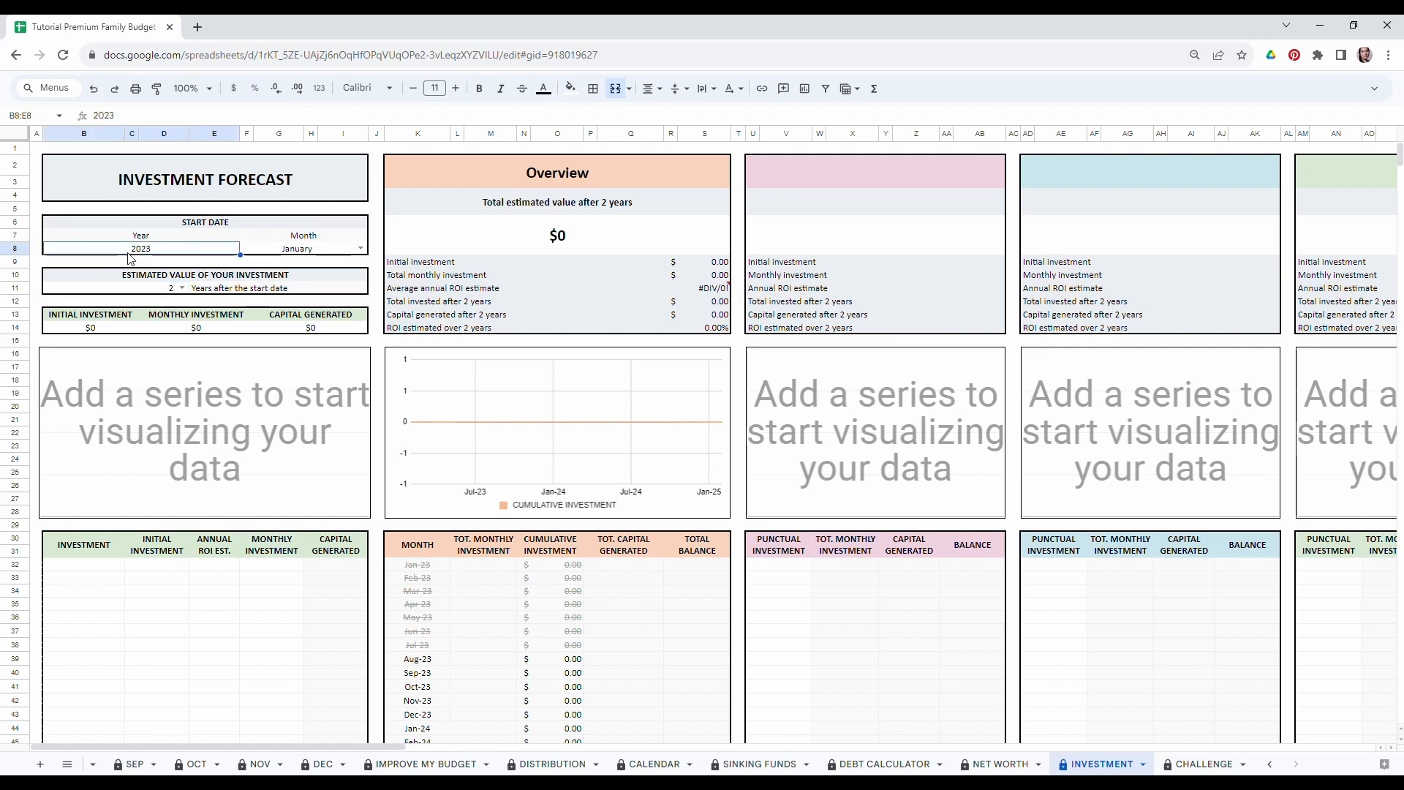
{"action": "double_click", "coordinate": [152, 255]}
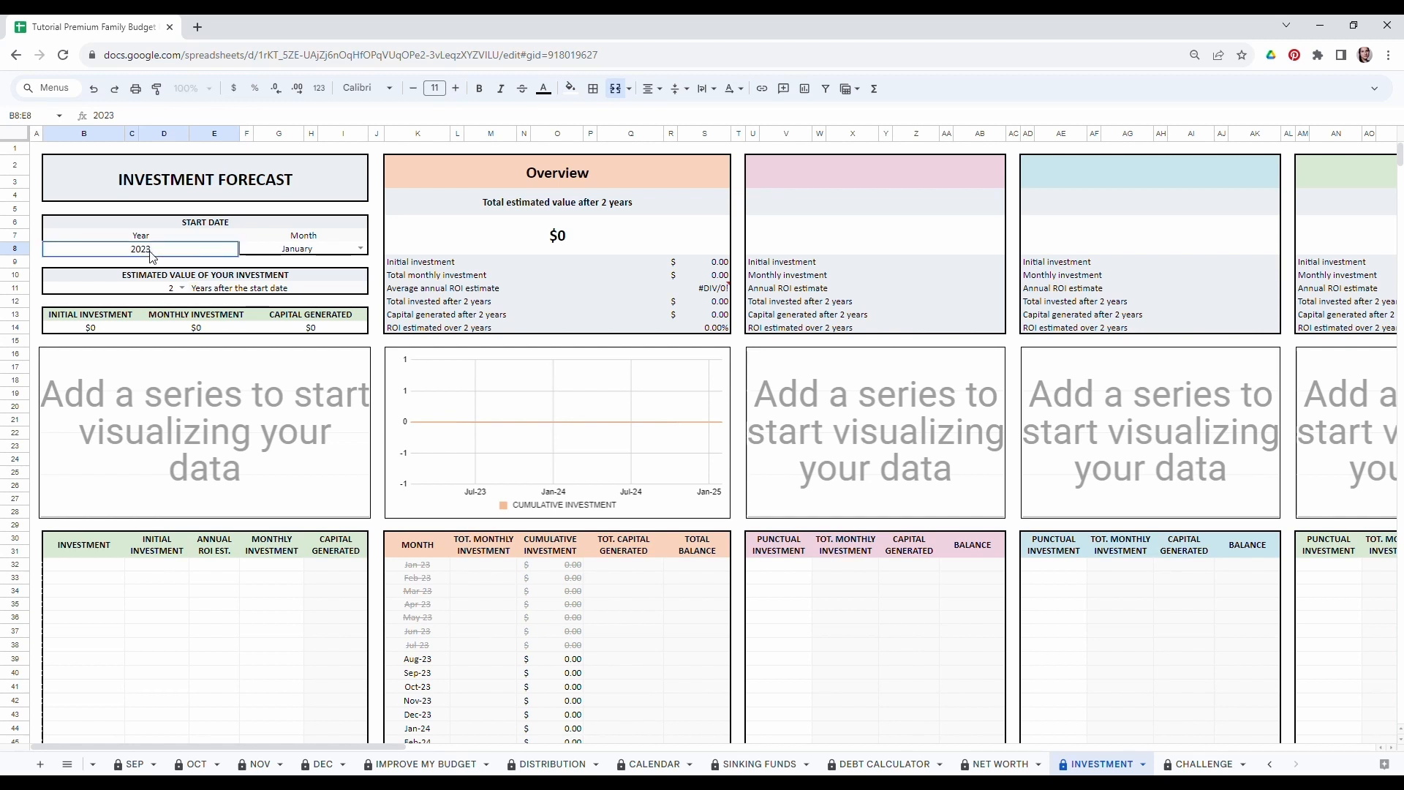
{"action": "key", "text": "BackSpace"}
{"action": "key", "text": "BackSpace"}
{"action": "key", "text": "BackSpace"}
{"action": "key", "text": "BackSpace"}
{"action": "type", "text": "2023"}
{"action": "left_click", "coordinate": [359, 250]}
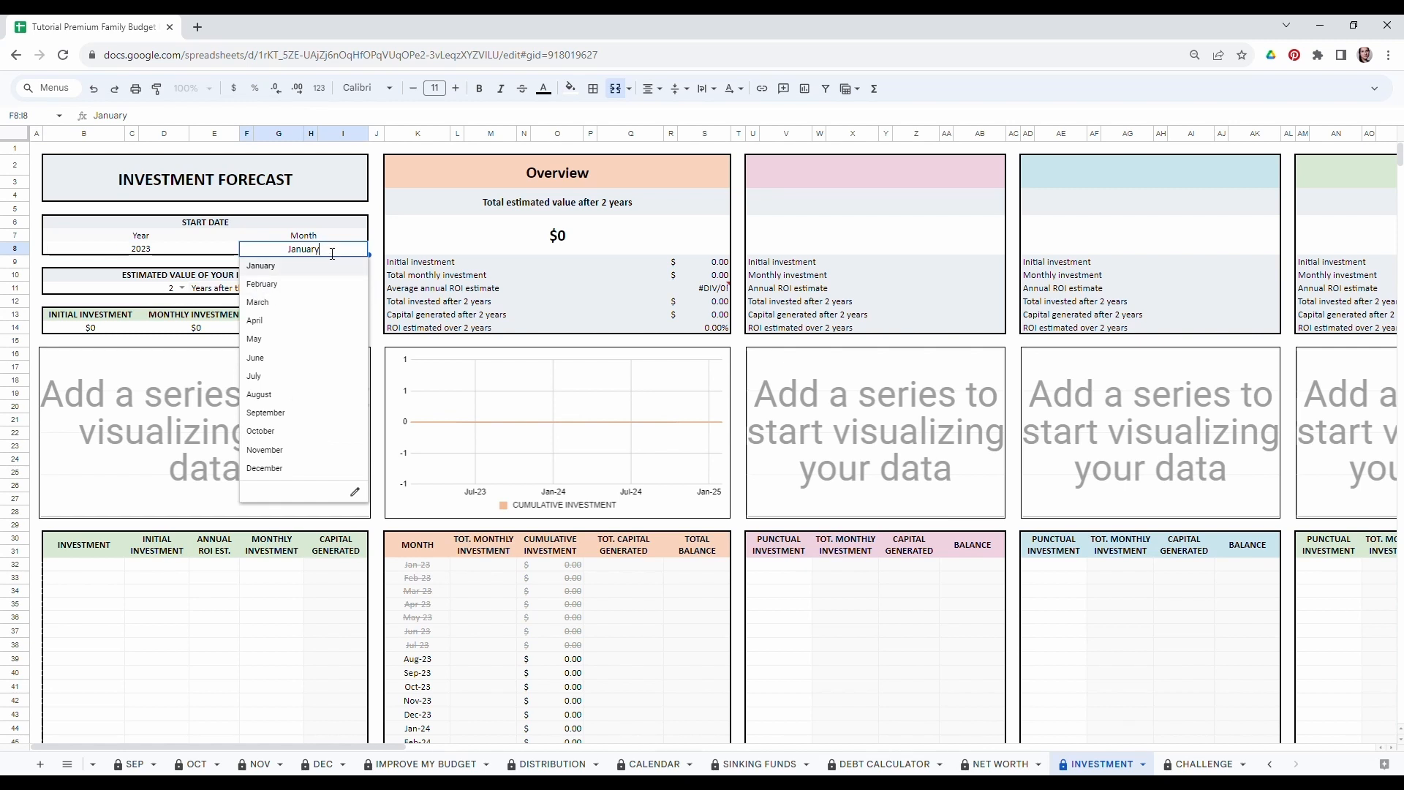
{"action": "left_click", "coordinate": [280, 292]}
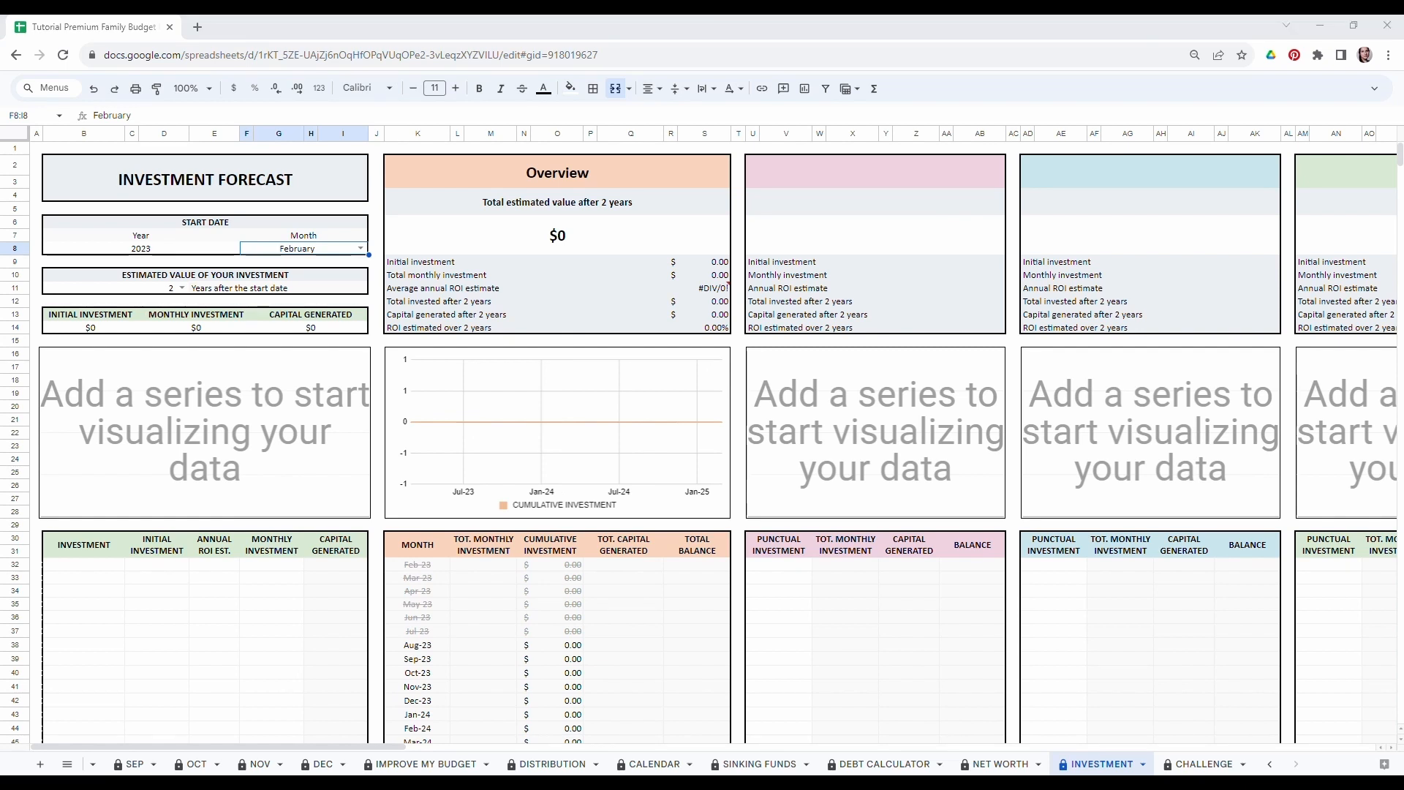
Set the estimated value of the investment to 10 years after the start date.
{"action": "left_click", "coordinate": [181, 288]}
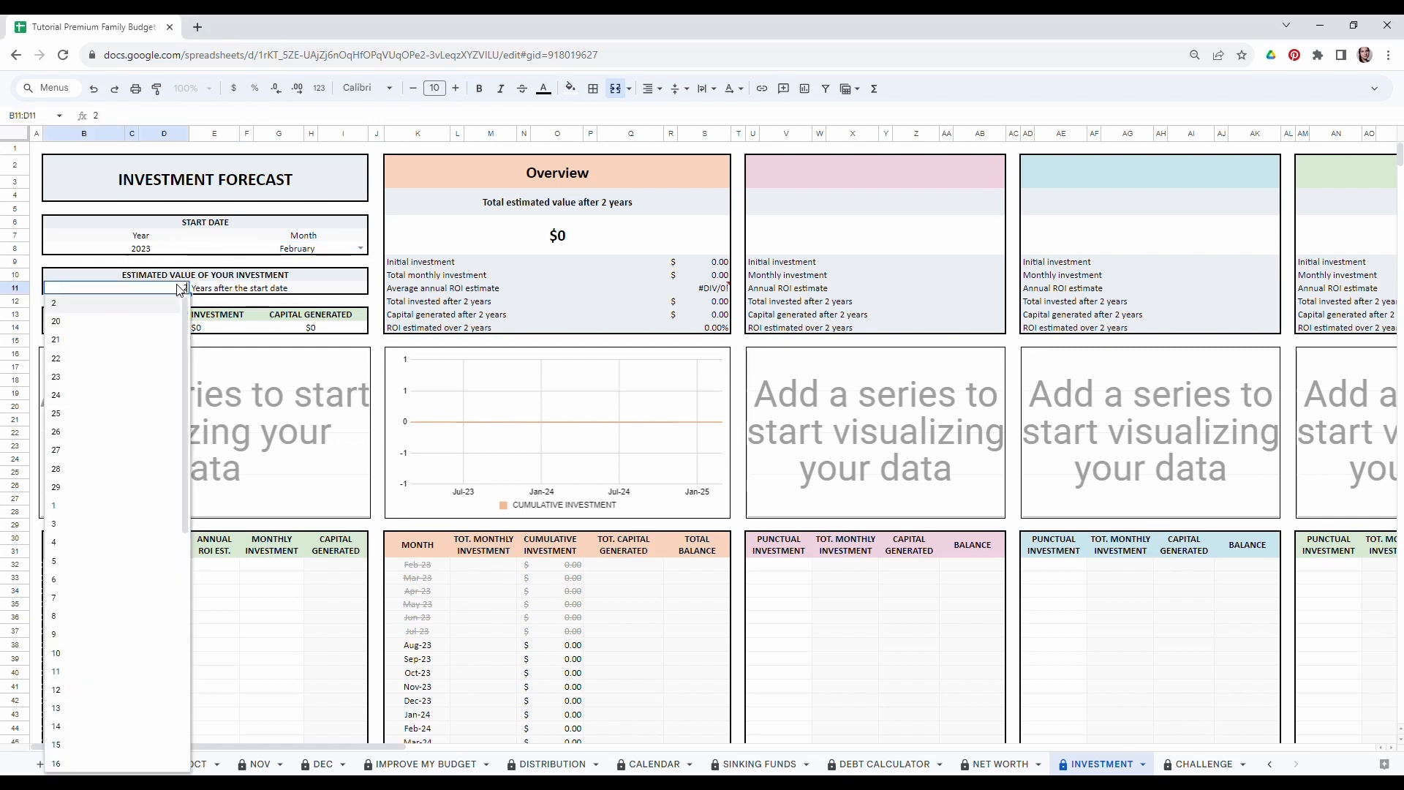
{"action": "scroll", "coordinate": [108, 636], "scroll_direction": "down", "scroll_amount": 2}
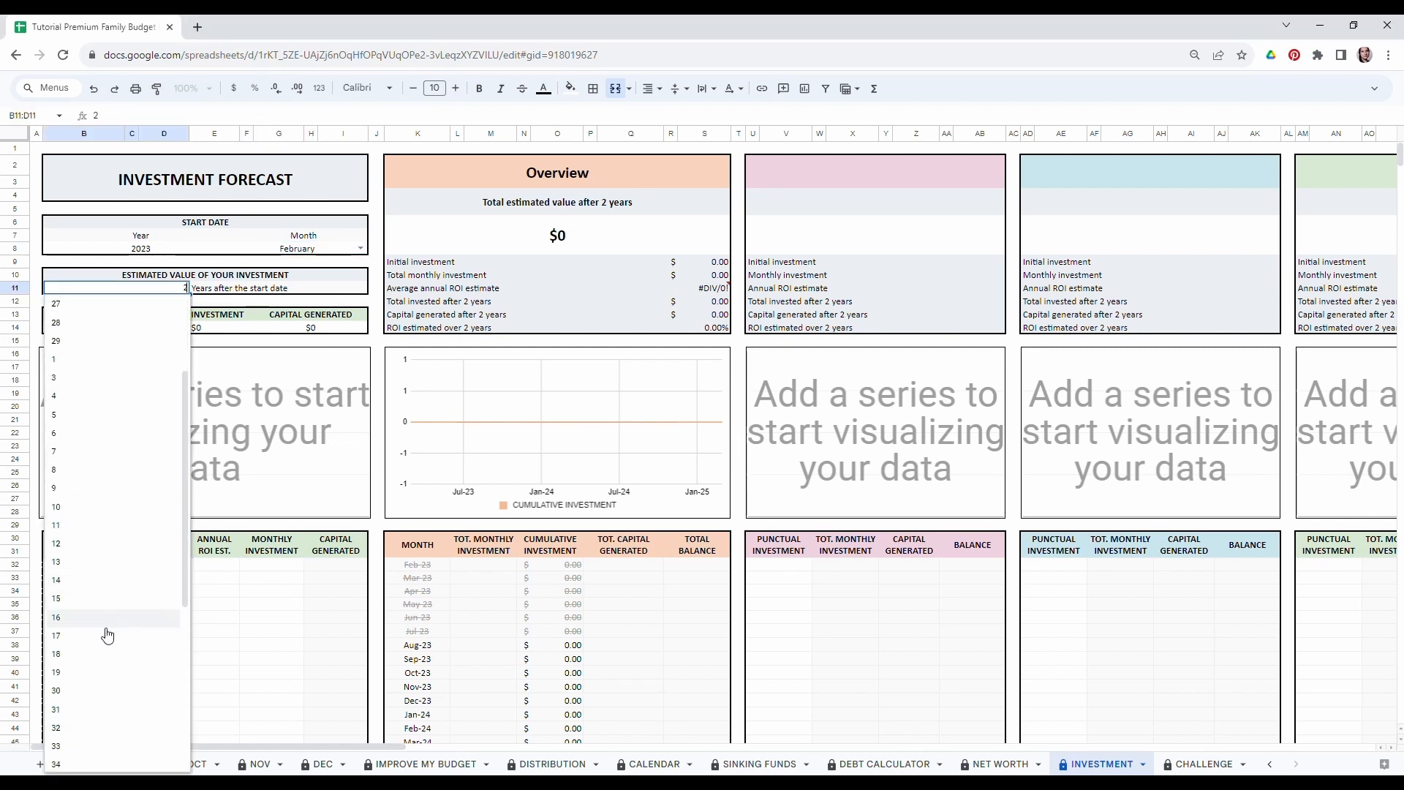
{"action": "left_click", "coordinate": [69, 507]}
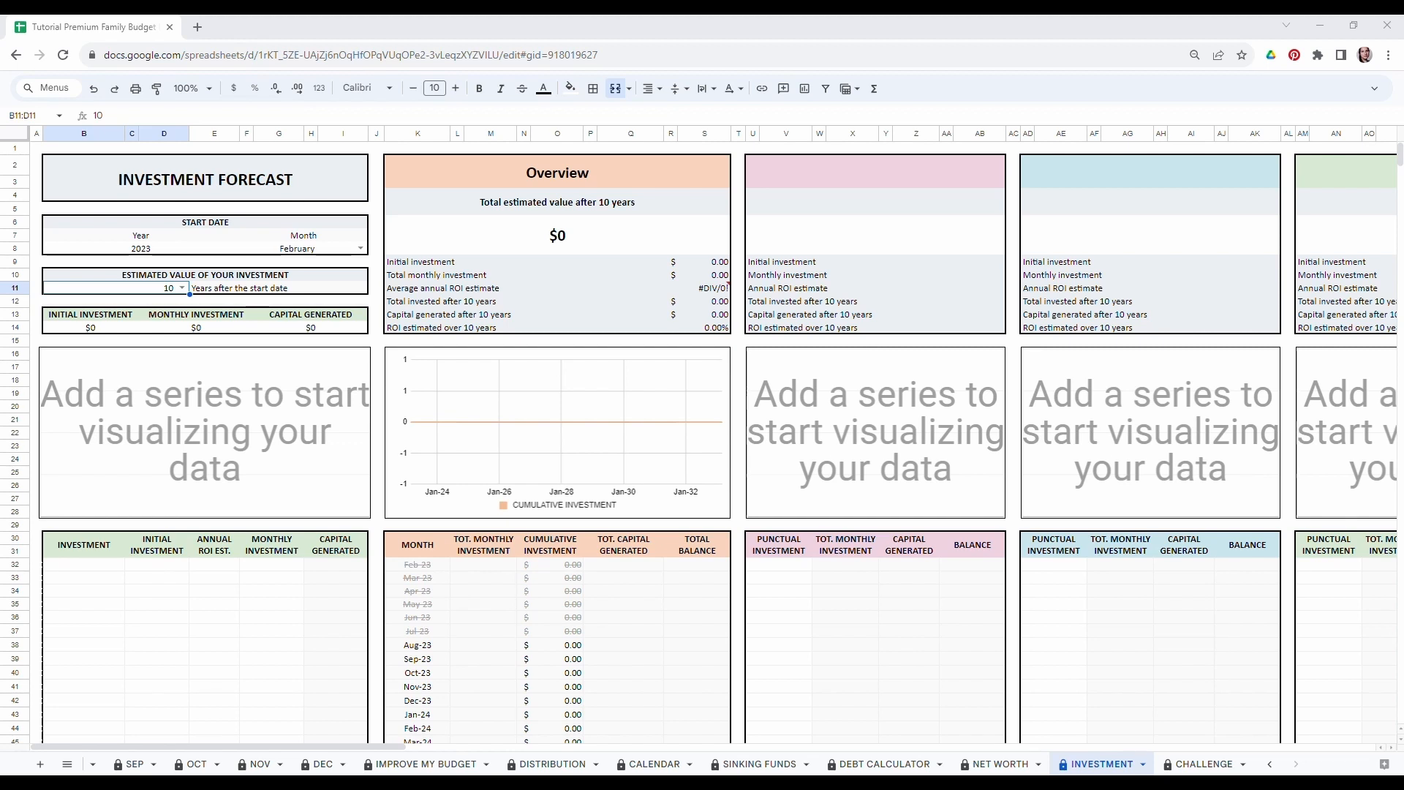
Add the S&P500 investment with an initial investment of 1,000, an 8% annual ROI and 200 monthly.
{"action": "left_click", "coordinate": [63, 567]}
{"action": "type", "text": "S&P500"}
{"action": "key", "text": "Tab"}
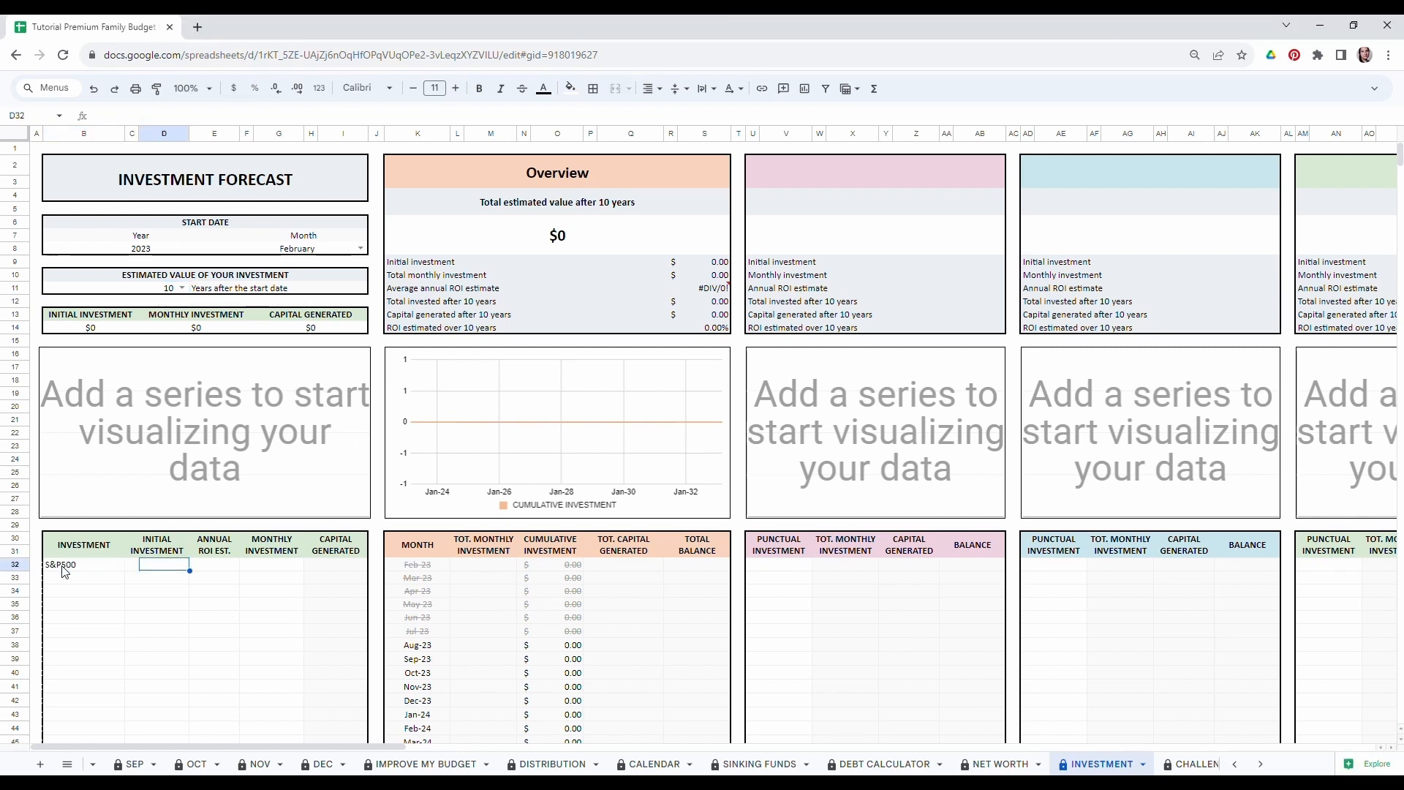
{"action": "type", "text": "1000"}
{"action": "key", "text": "Tab"}
{"action": "type", "text": "8"}
{"action": "key", "text": "Tab"}
{"action": "type", "text": "200"}
{"action": "key", "text": "Return"}
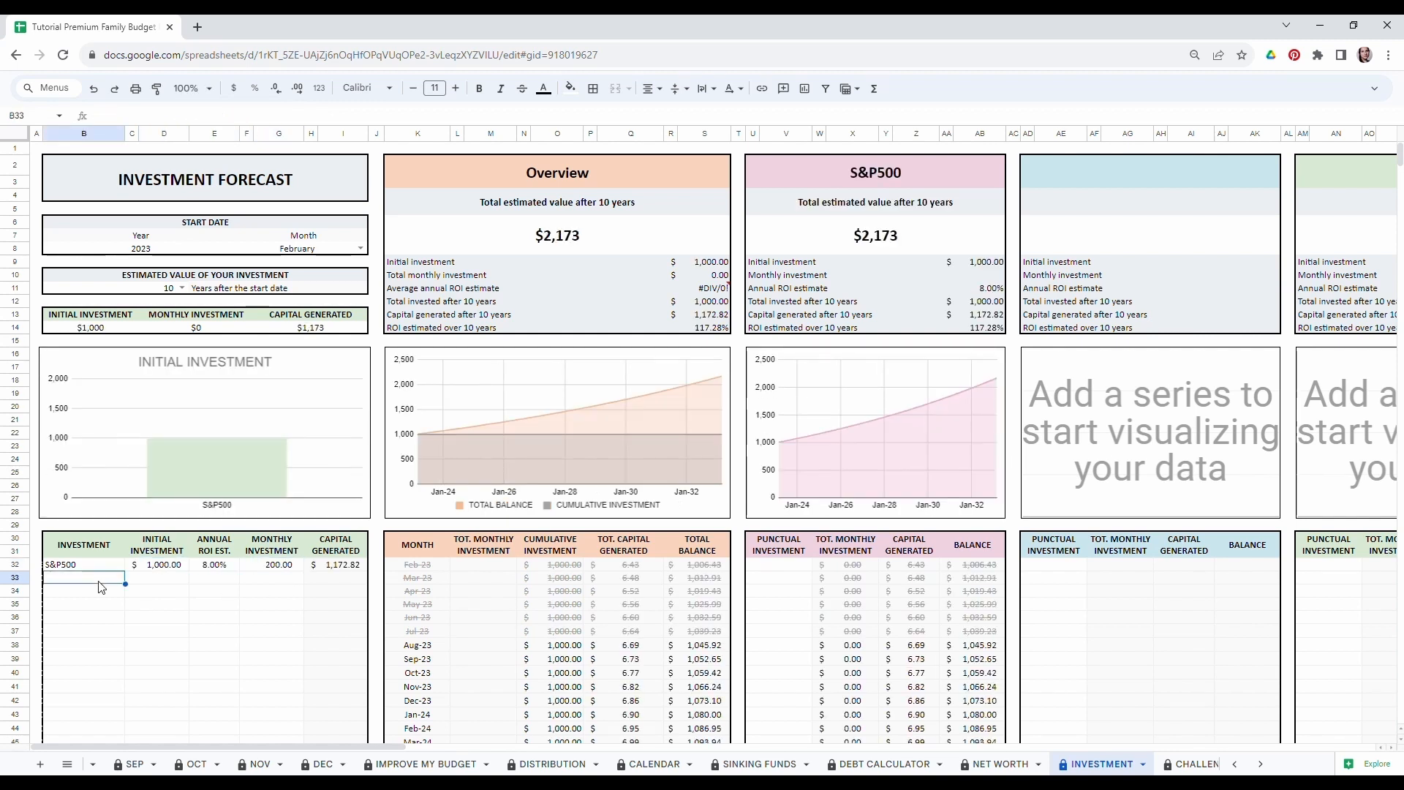
Add the NASDAQ investment with an initial investment of 5,000, a 10% annual ROI and 500 monthly.
{"action": "type", "text": "NASDAQ"}
{"action": "key", "text": "Tab"}
{"action": "type", "text": "5000"}
{"action": "key", "text": "Tab"}
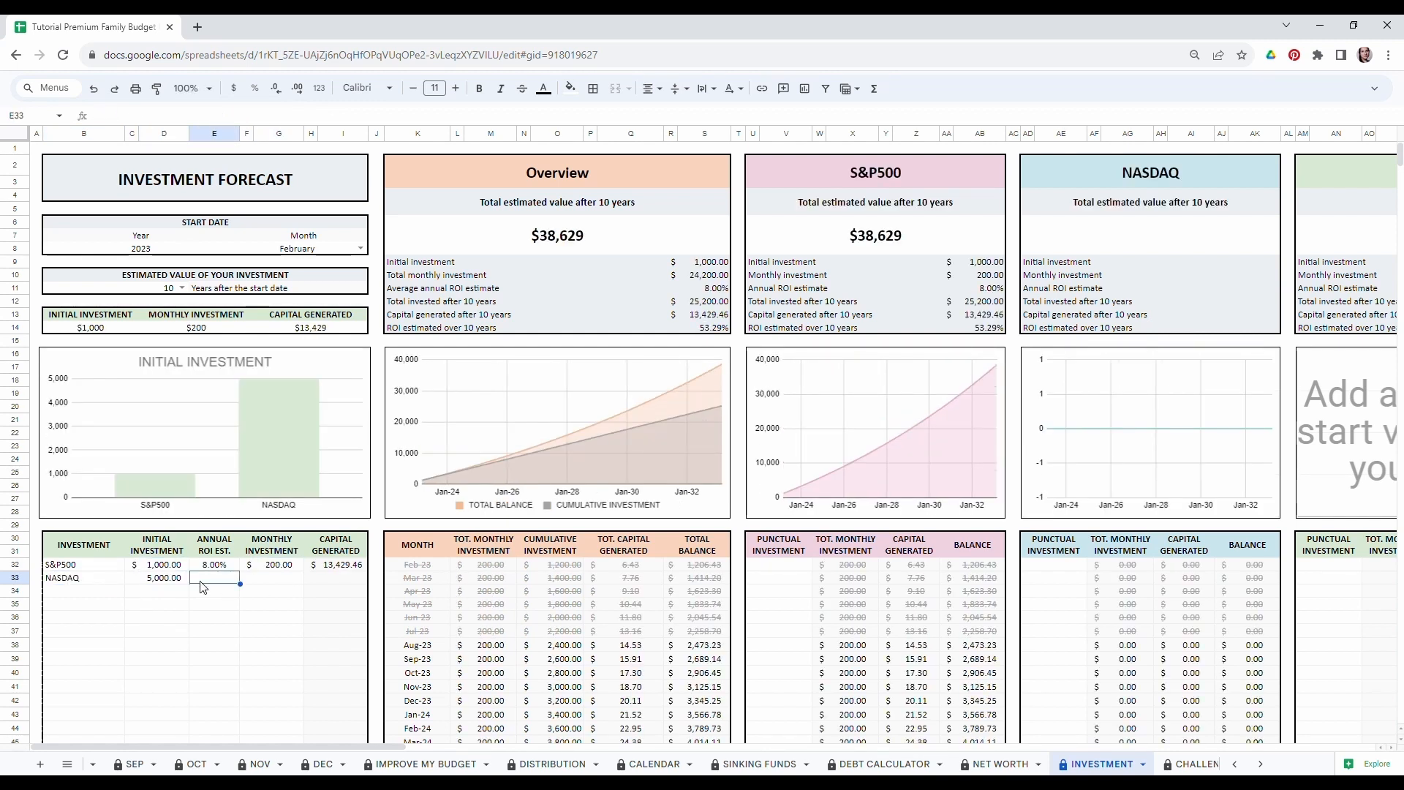
{"action": "type", "text": "10"}
{"action": "key", "text": "Tab"}
{"action": "type", "text": "500"}
{"action": "key", "text": "Return"}
Add the Bitcoin investment with an initial investment of 15,000, a 15% annual ROI and 50 monthly.
{"action": "type", "text": "Bits"}
{"action": "key", "text": "BackSpace"}
{"action": "type", "text": "coin"}
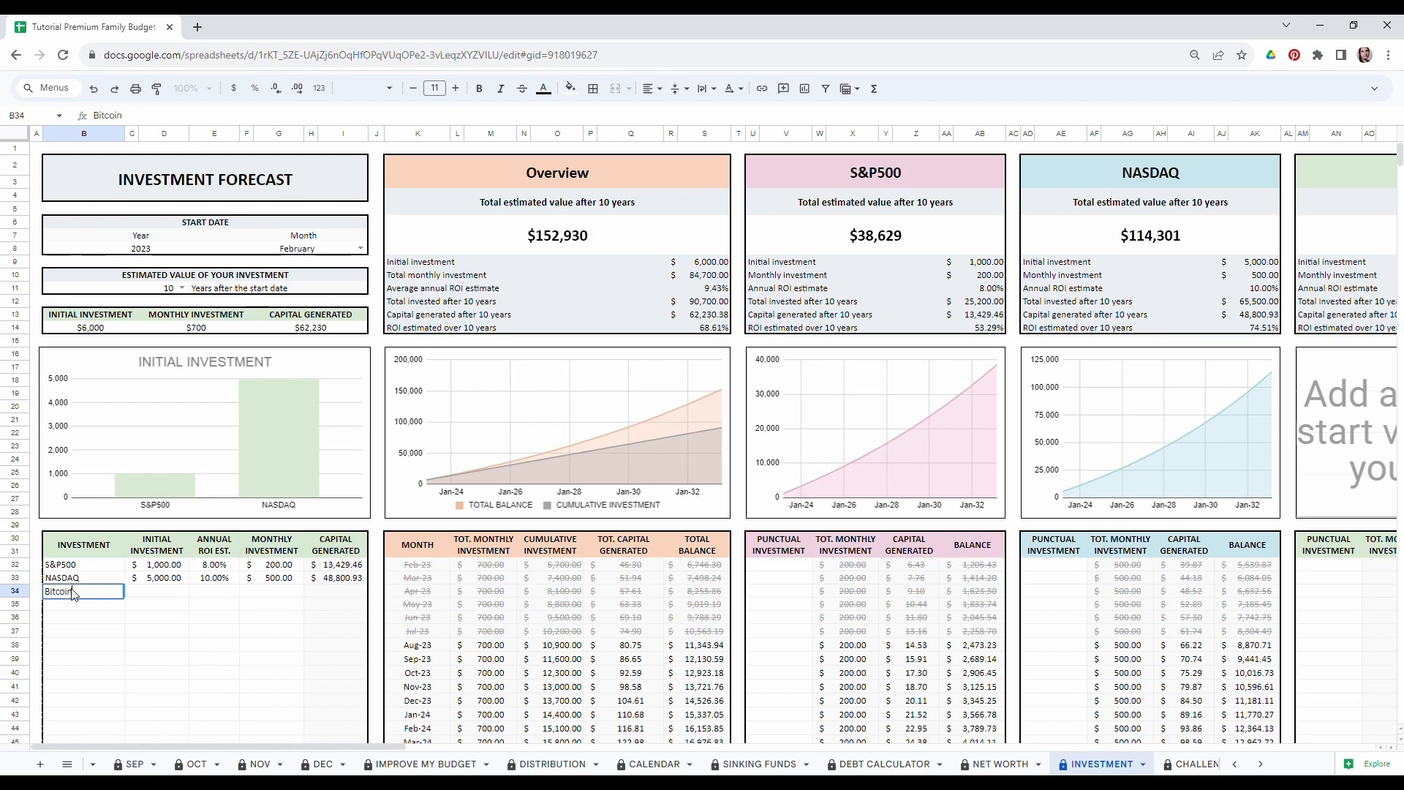
{"action": "key", "text": "Tab"}
{"action": "type", "text": "15000"}
{"action": "key", "text": "Tab"}
{"action": "type", "text": "15"}
{"action": "key", "text": "Tab"}
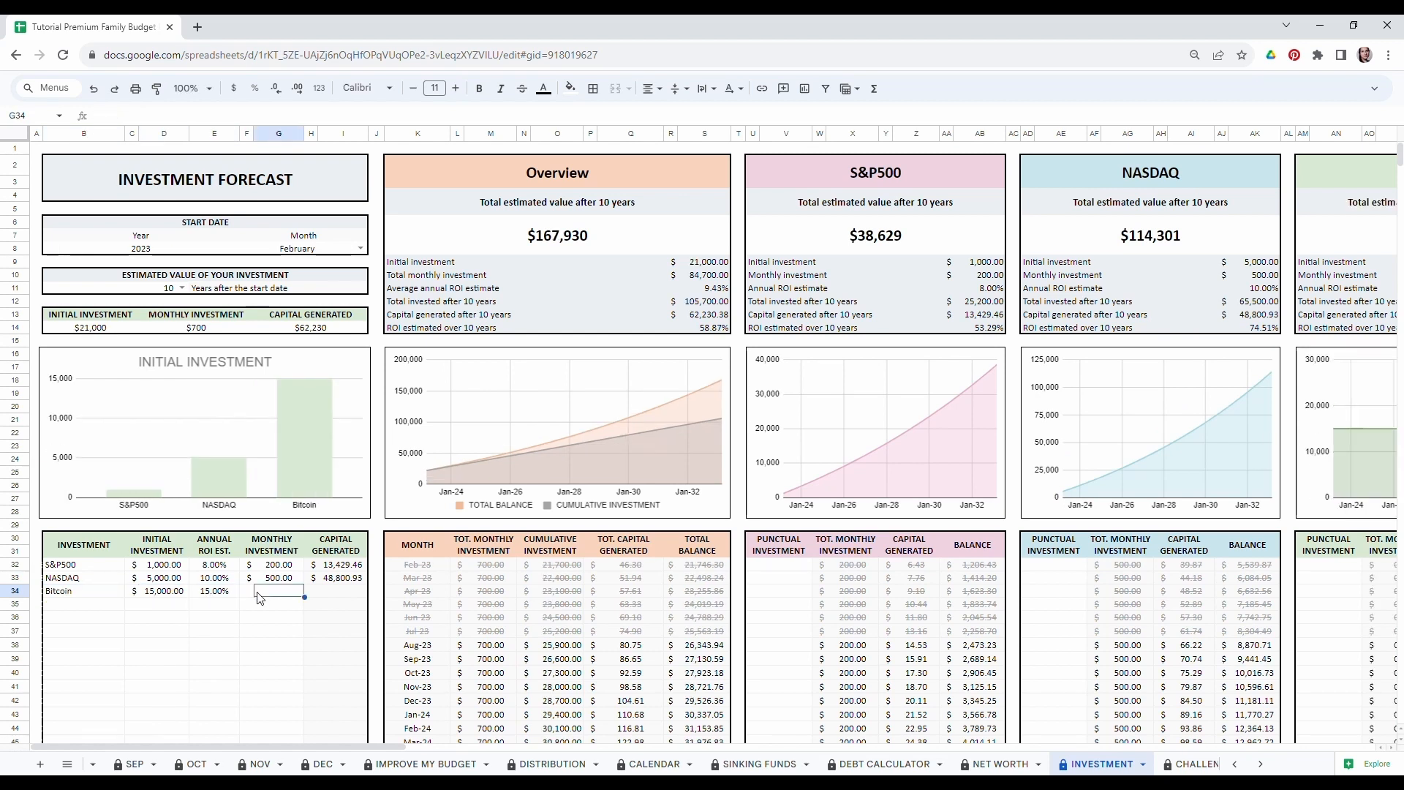
{"action": "type", "text": "50"}
{"action": "key", "text": "Return"}
Add the Dow investment with an initial investment of 1,500, a 5% annual ROI and 100 monthly.
{"action": "type", "text": "Dow"}
{"action": "key", "text": "Tab"}
{"action": "type", "text": "1500"}
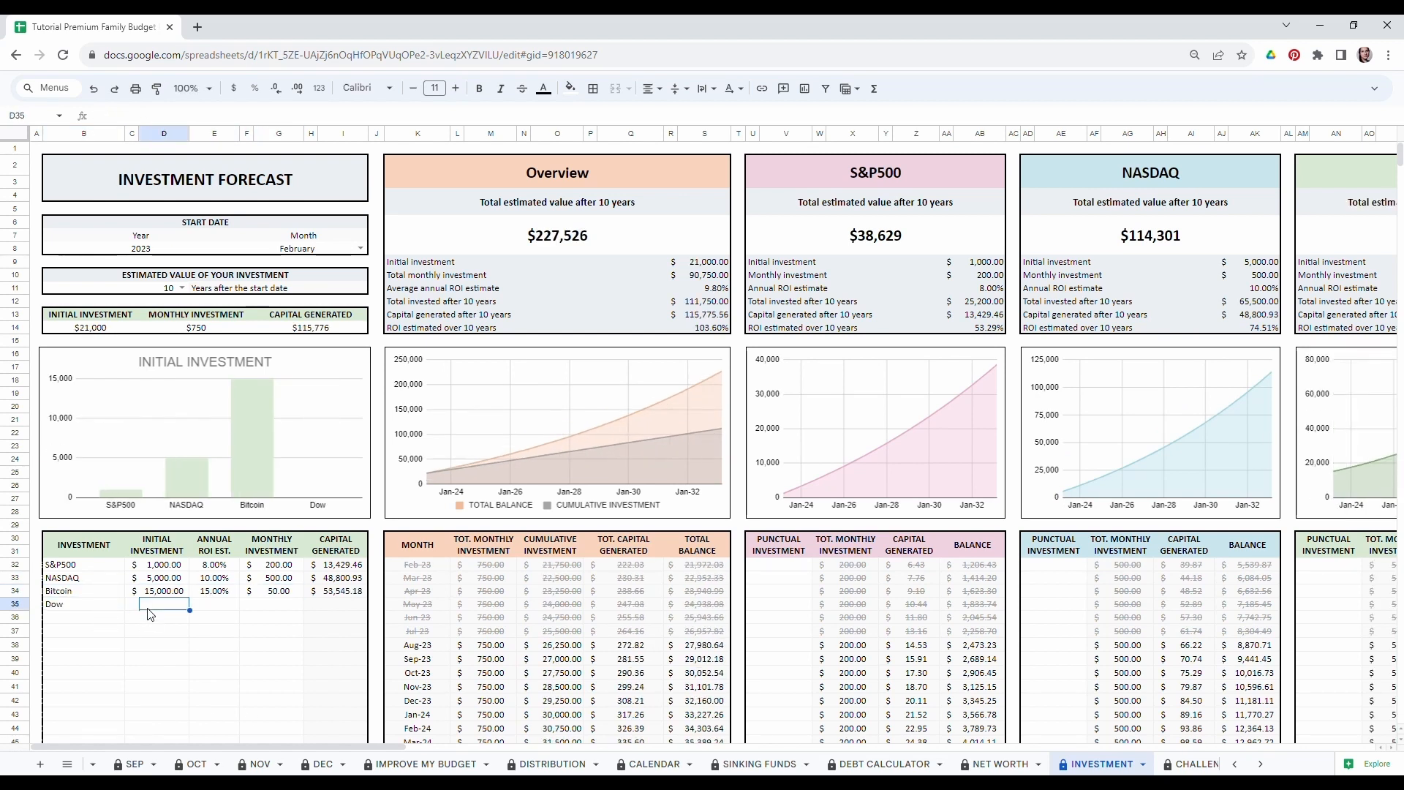
{"action": "key", "text": "Tab"}
{"action": "type", "text": "5"}
{"action": "key", "text": "Tab"}
{"action": "type", "text": "100"}
{"action": "key", "text": "Return"}
Add the Bonds investment with an initial investment of 7,000, a 3% annual ROI and 50 monthly.
{"action": "type", "text": "Bonds"}
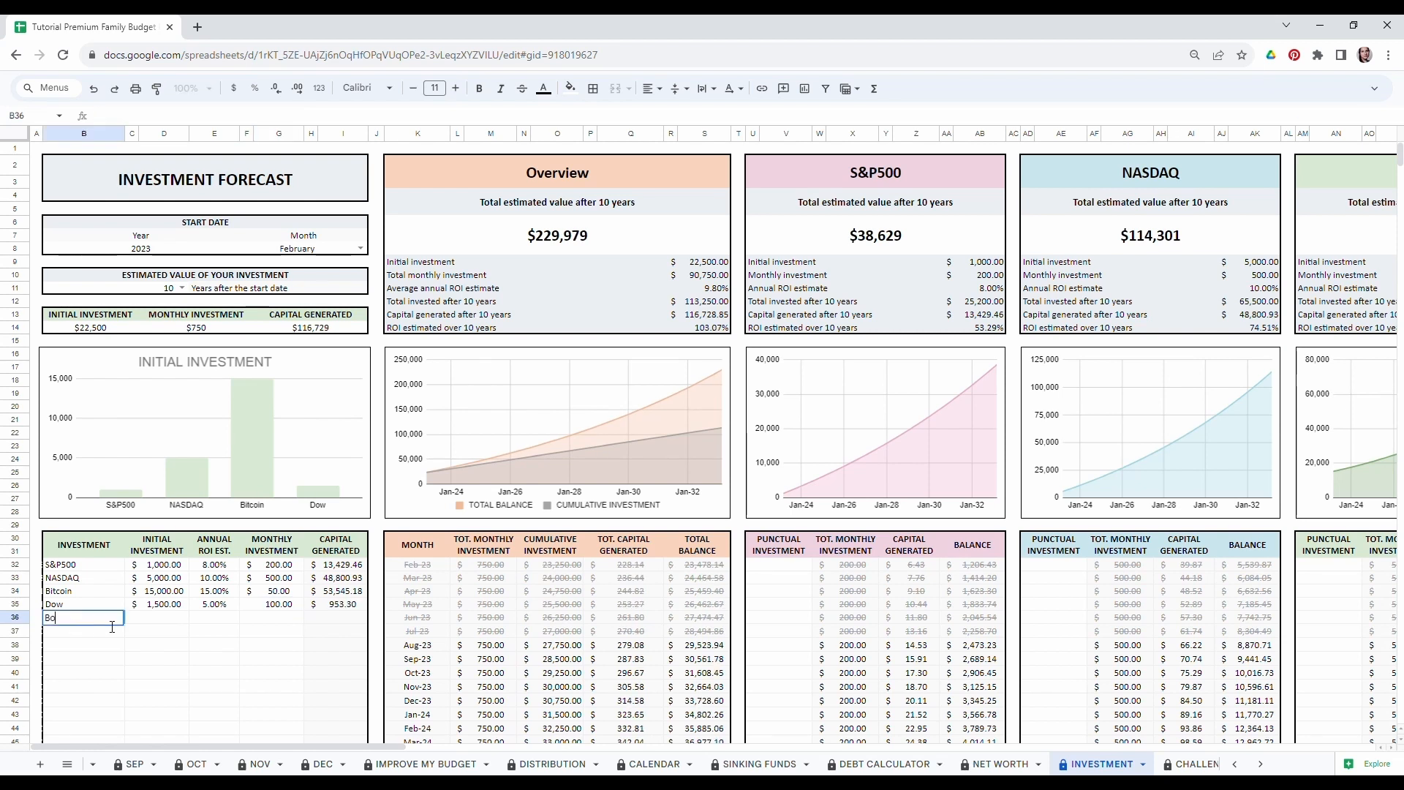
{"action": "key", "text": "Tab"}
{"action": "type", "text": "7000"}
{"action": "key", "text": "Tab"}
{"action": "type", "text": "3"}
{"action": "left_click", "coordinate": [285, 619]}
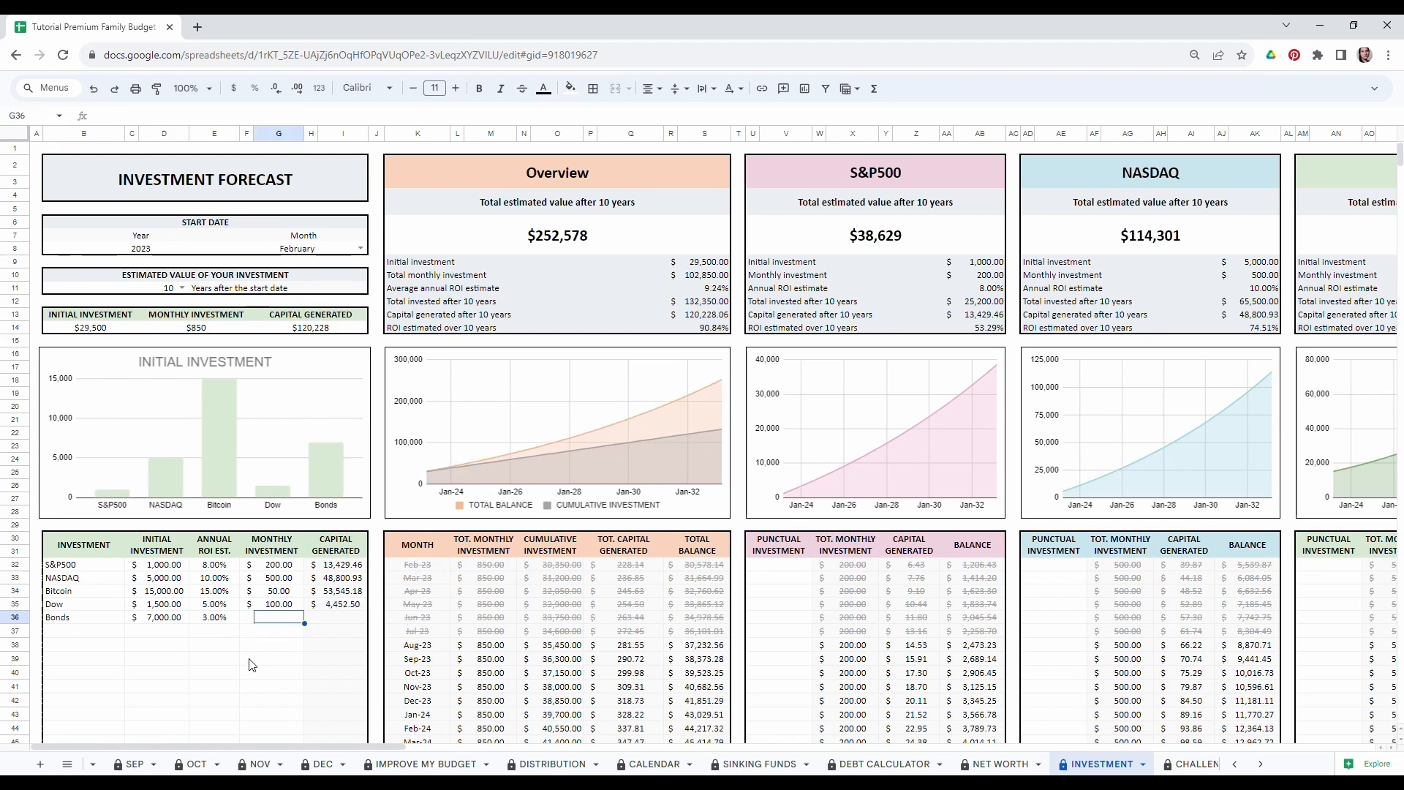
{"action": "type", "text": "50"}
{"action": "left_click", "coordinate": [230, 658]}
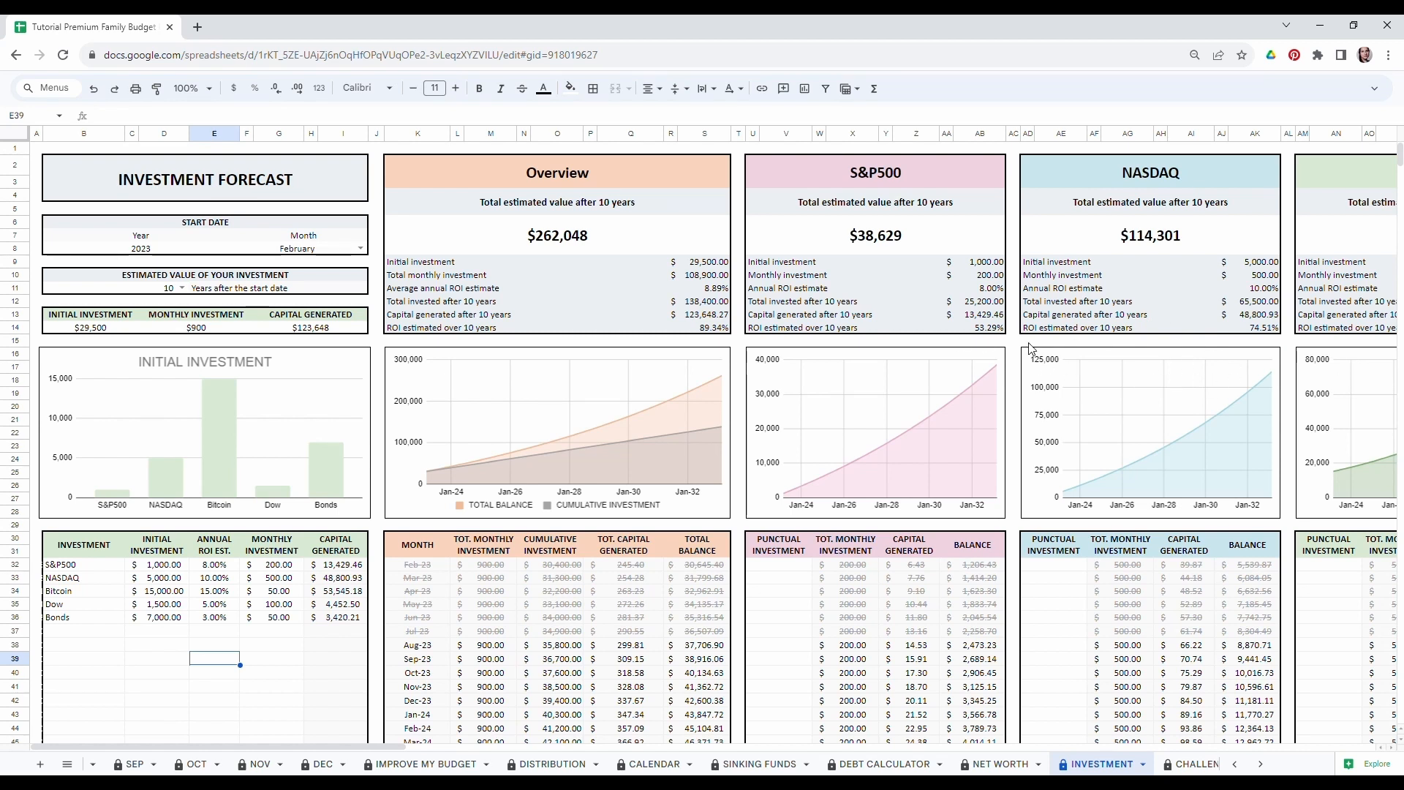
Enter punctual investments of 50 for S&P500 in Jul-23 and 100 for NASDAQ in Sep-23.
{"action": "scroll", "coordinate": [838, 430], "scroll_direction": "down", "scroll_amount": 2}
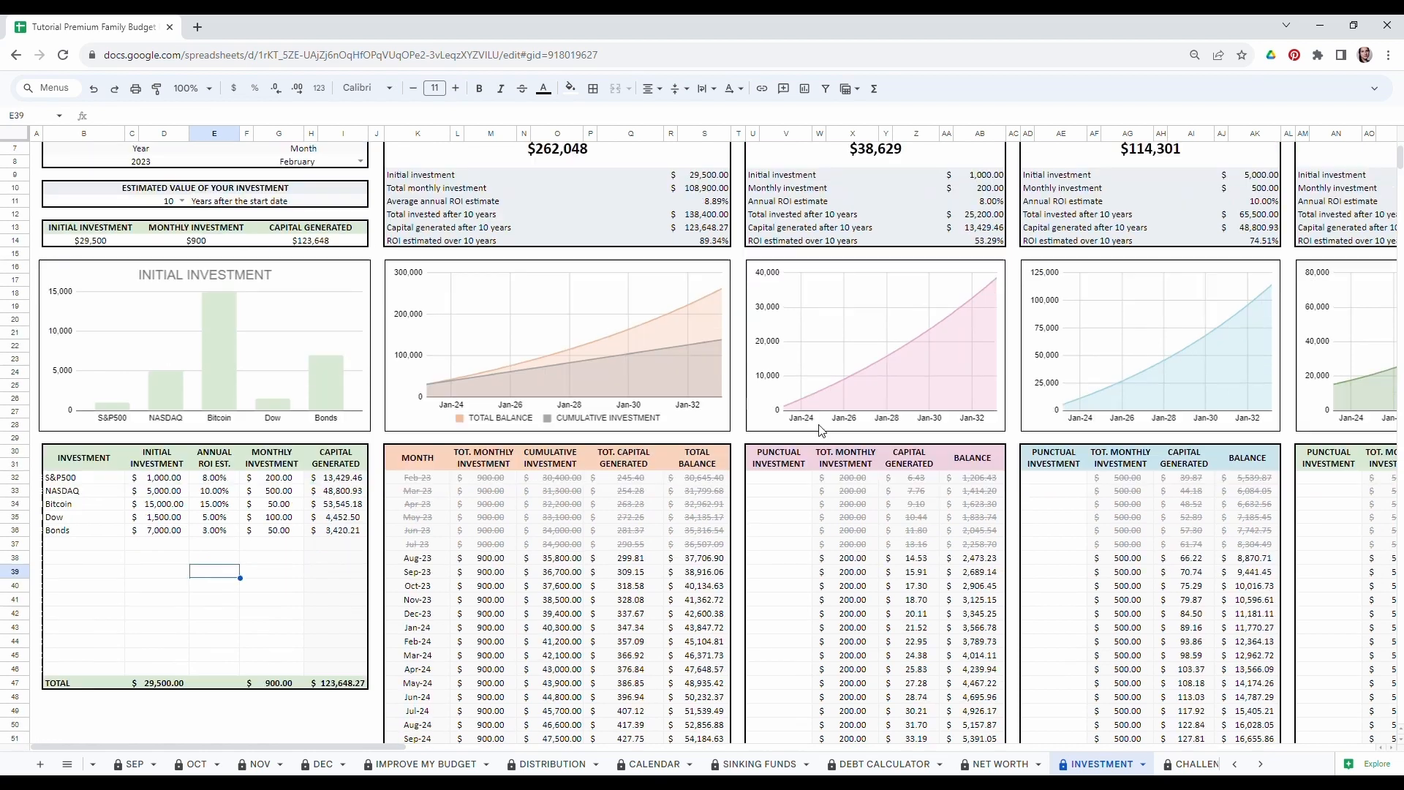
{"action": "left_click", "coordinate": [785, 544]}
{"action": "scroll", "coordinate": [981, 436], "scroll_direction": "up", "scroll_amount": 2}
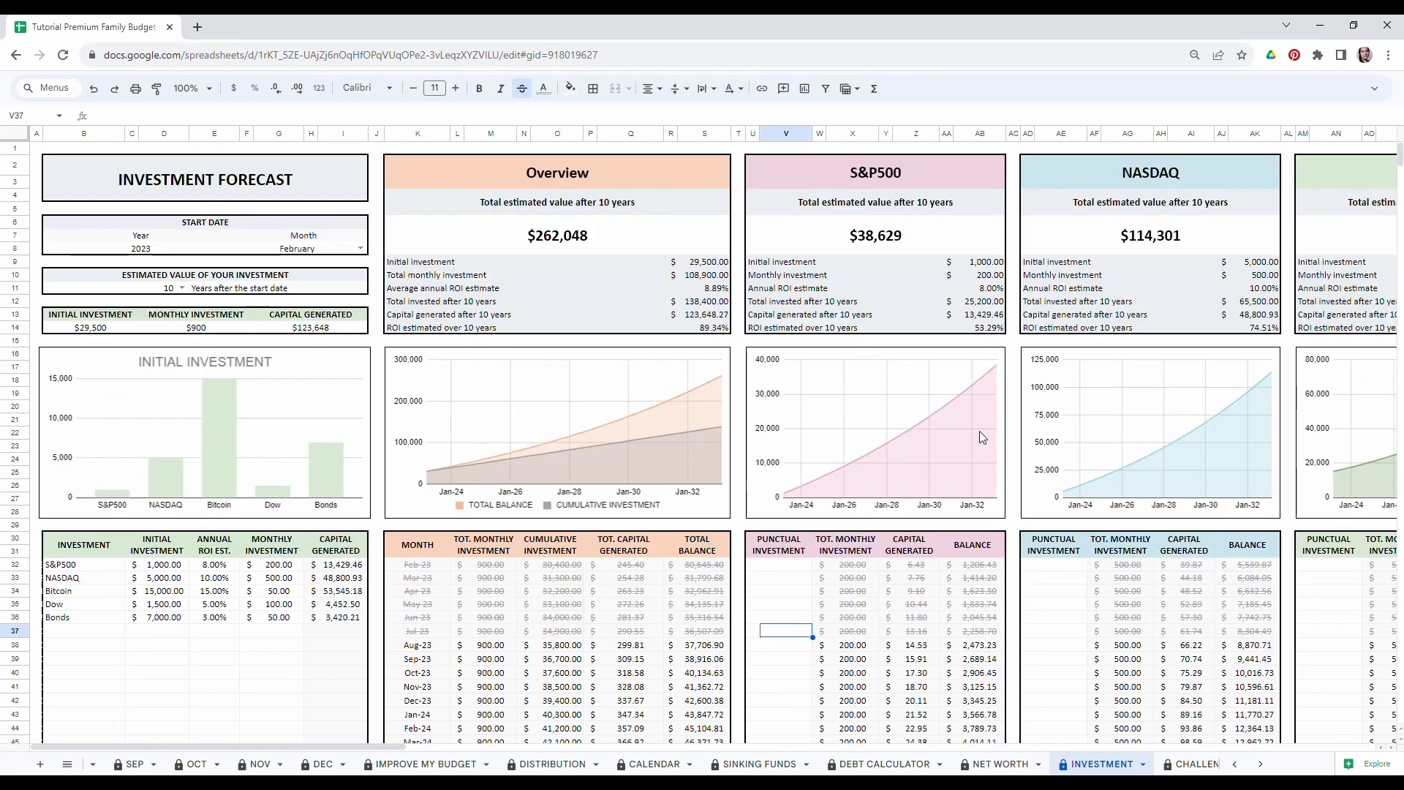
{"action": "type", "text": "4"}
{"action": "type", "text": "0"}
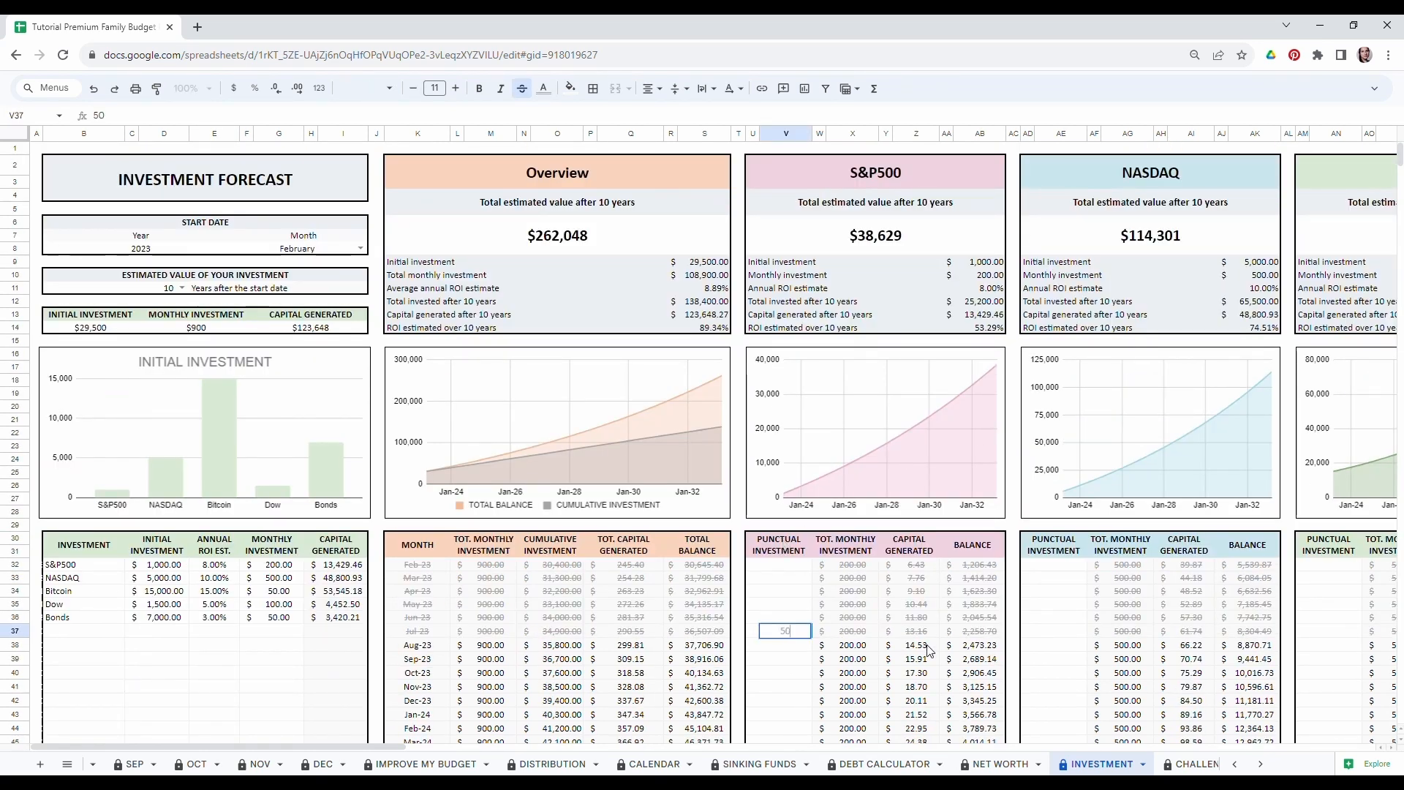
{"action": "left_click", "coordinate": [1066, 665]}
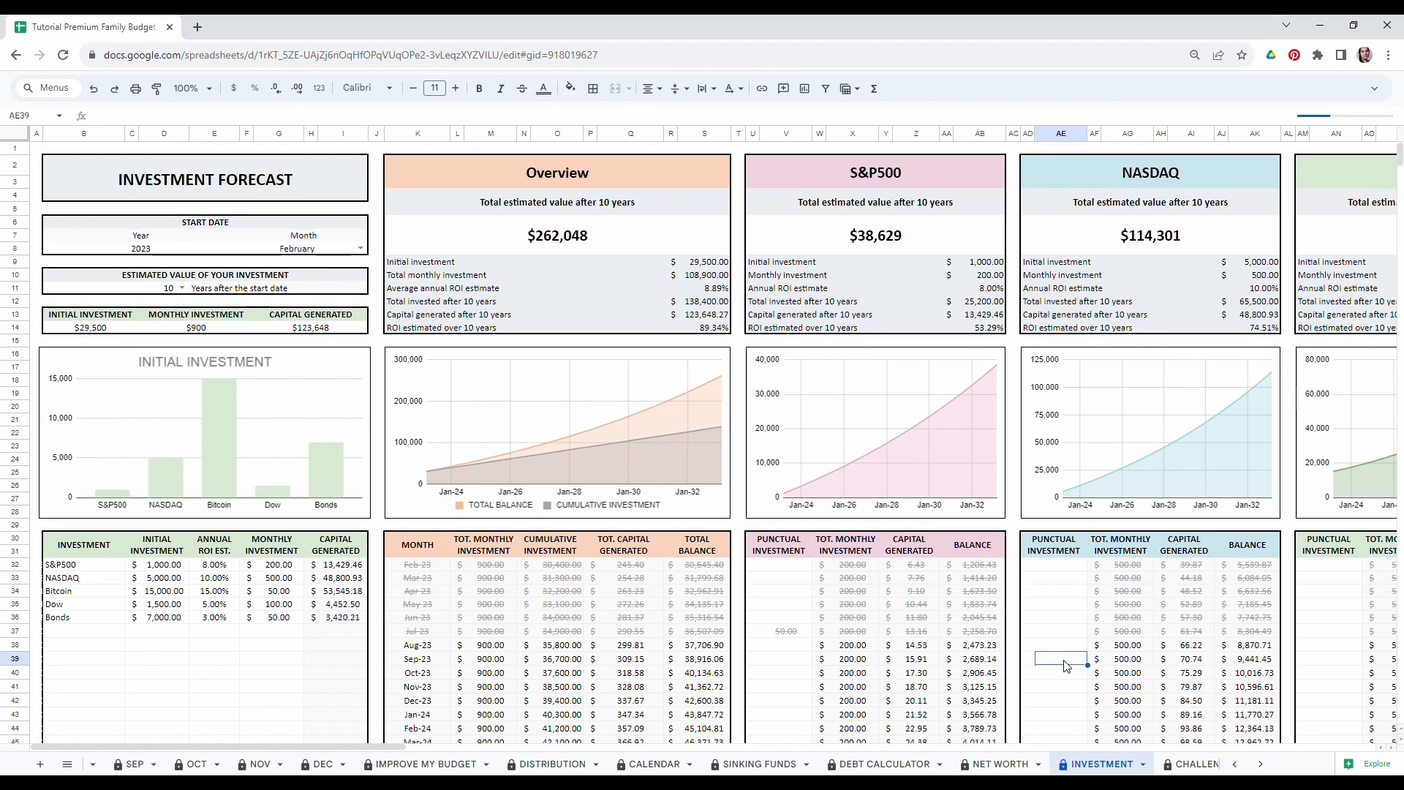
{"action": "type", "text": "100"}
{"action": "left_click", "coordinate": [1058, 687]}
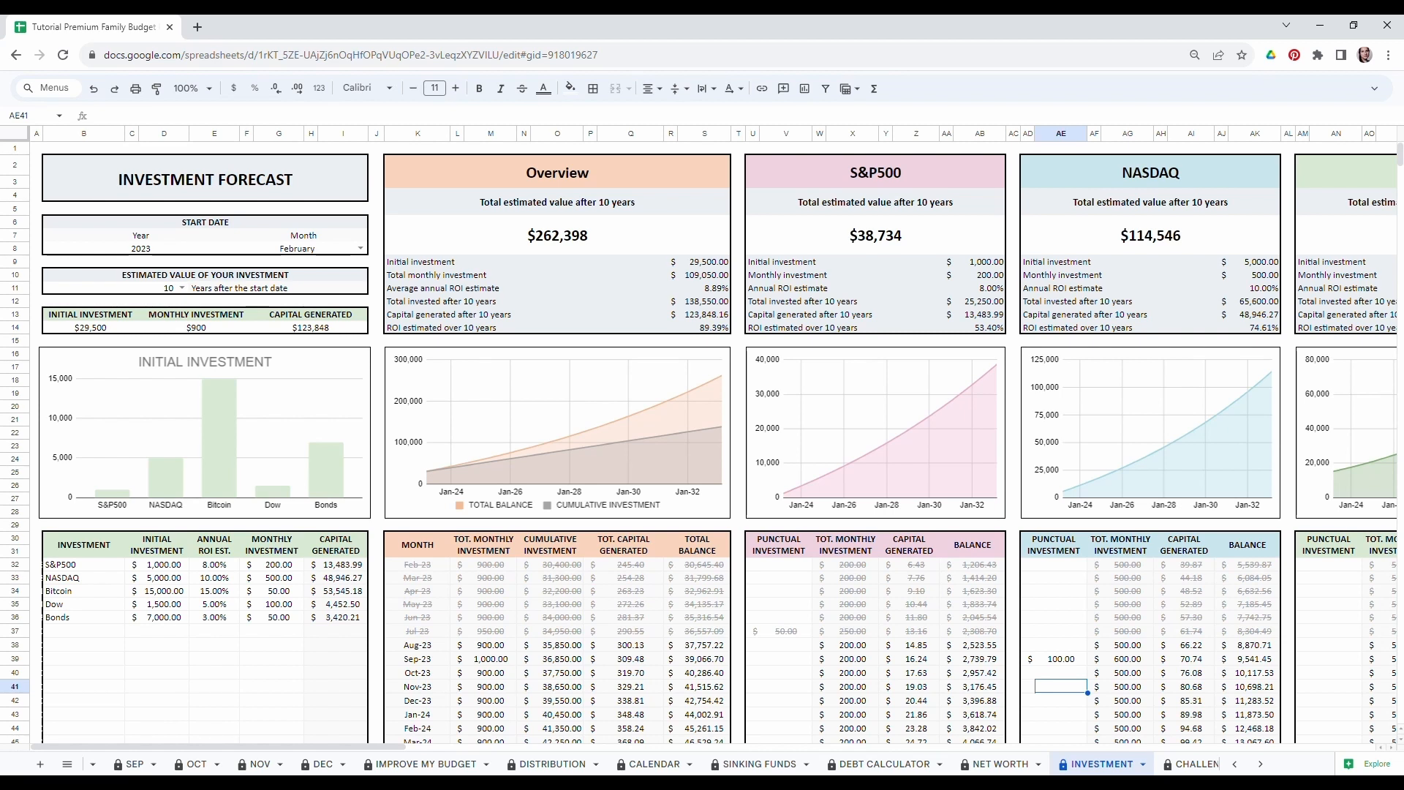
On the CHALLENGE sheet, set the No Spending Challenge goals to 10 for January, 10 for February and 15 for March.
{"action": "key", "text": "ctrl+shift+Page_Down"}
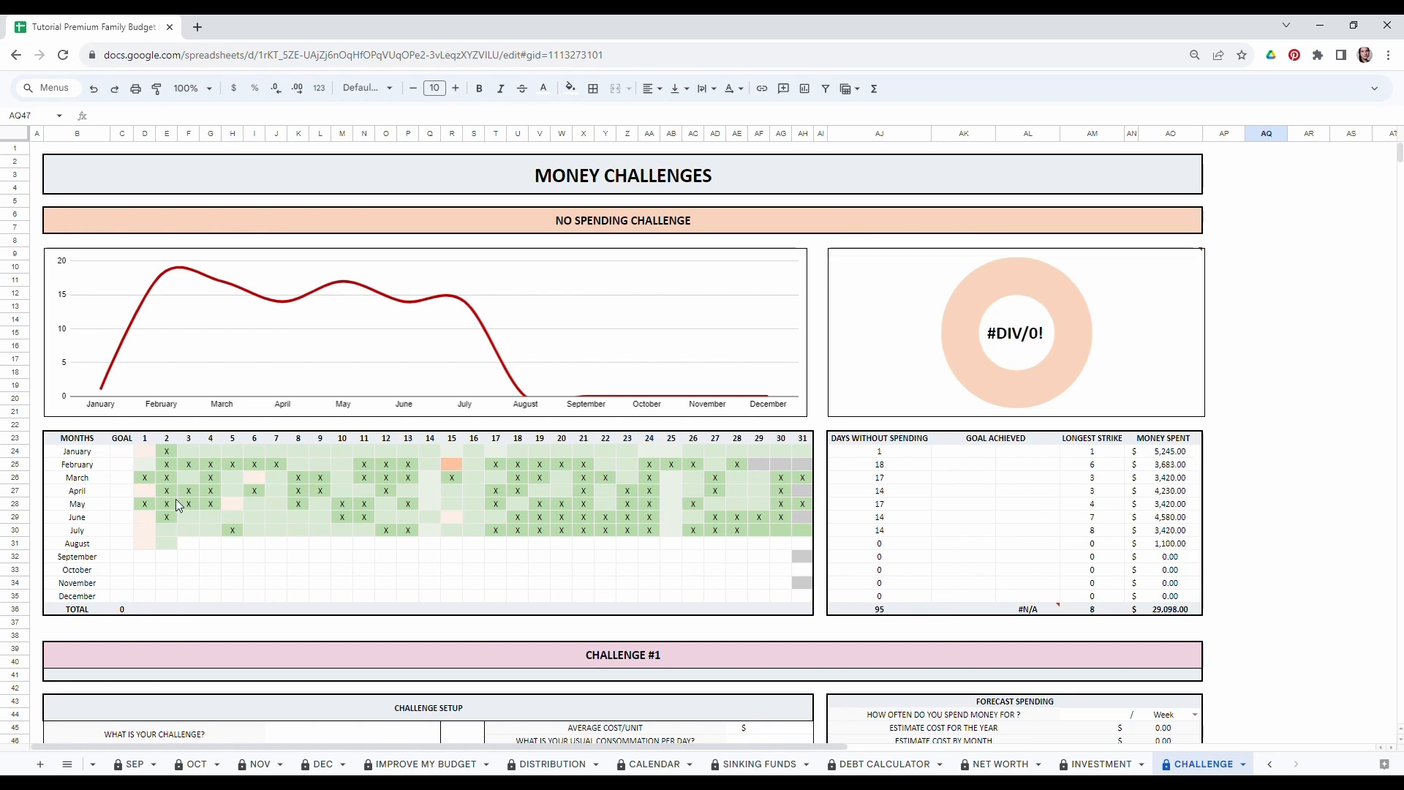
{"action": "left_click_drag", "start_coordinate": [142, 458], "coordinate": [738, 560]}
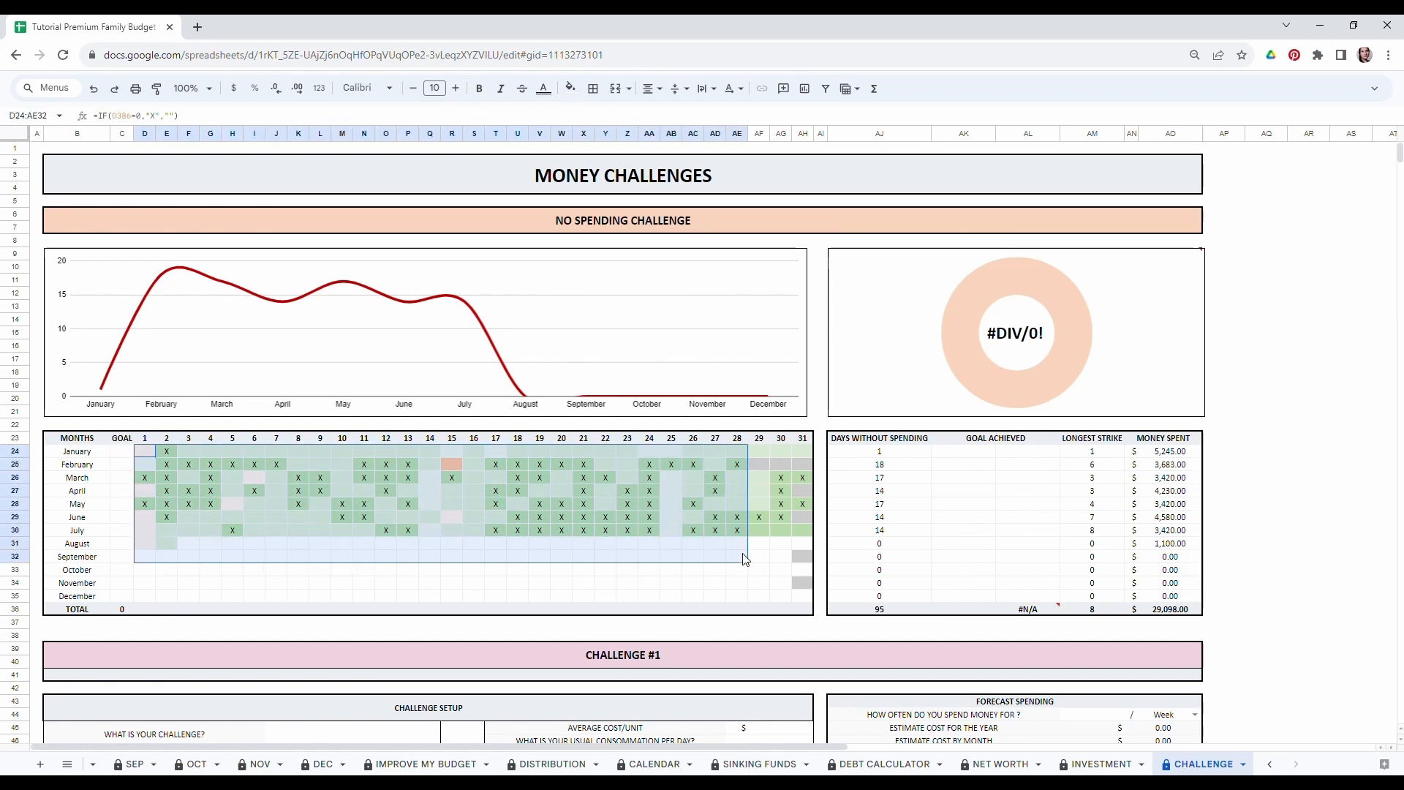
{"action": "left_click", "coordinate": [720, 590]}
{"action": "left_click", "coordinate": [127, 453]}
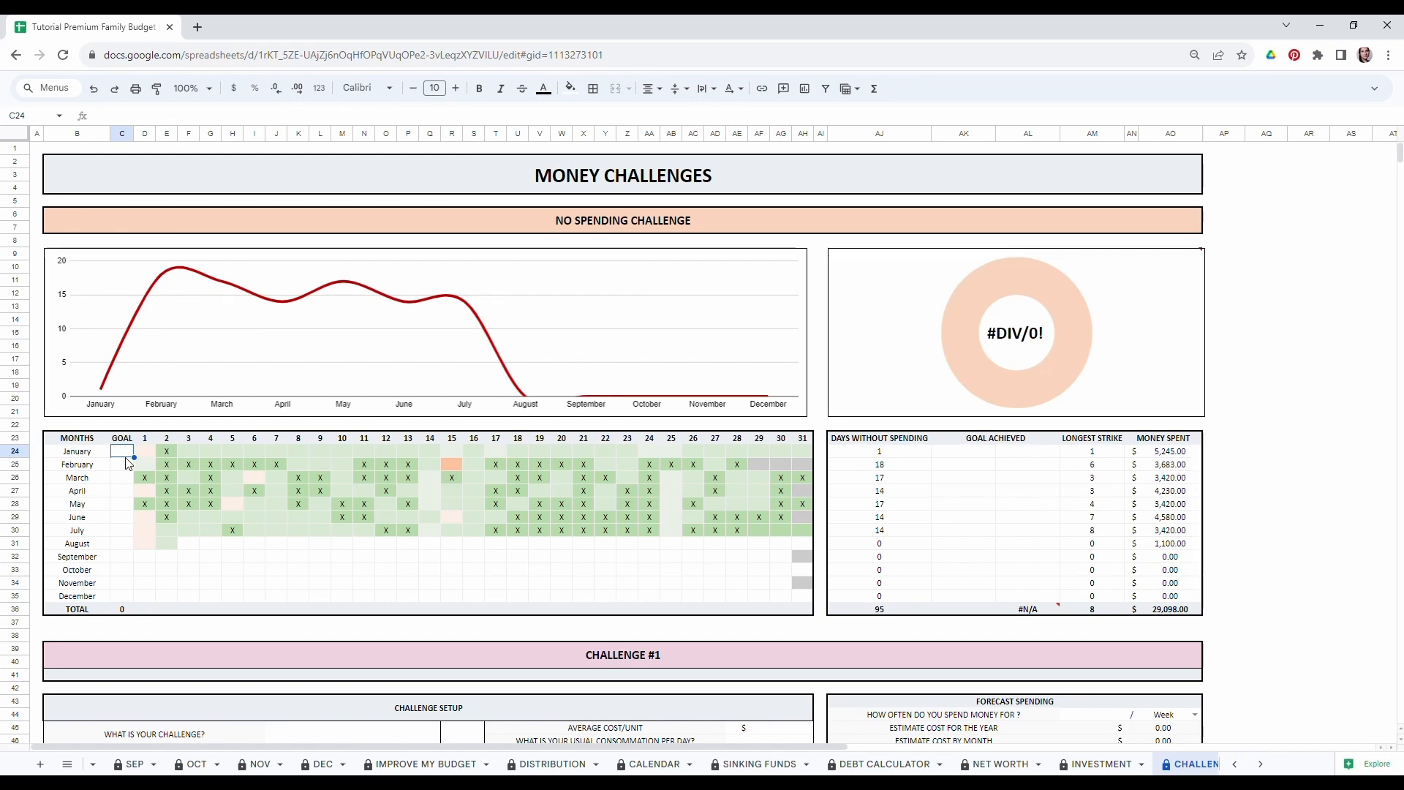
{"action": "type", "text": "1"}
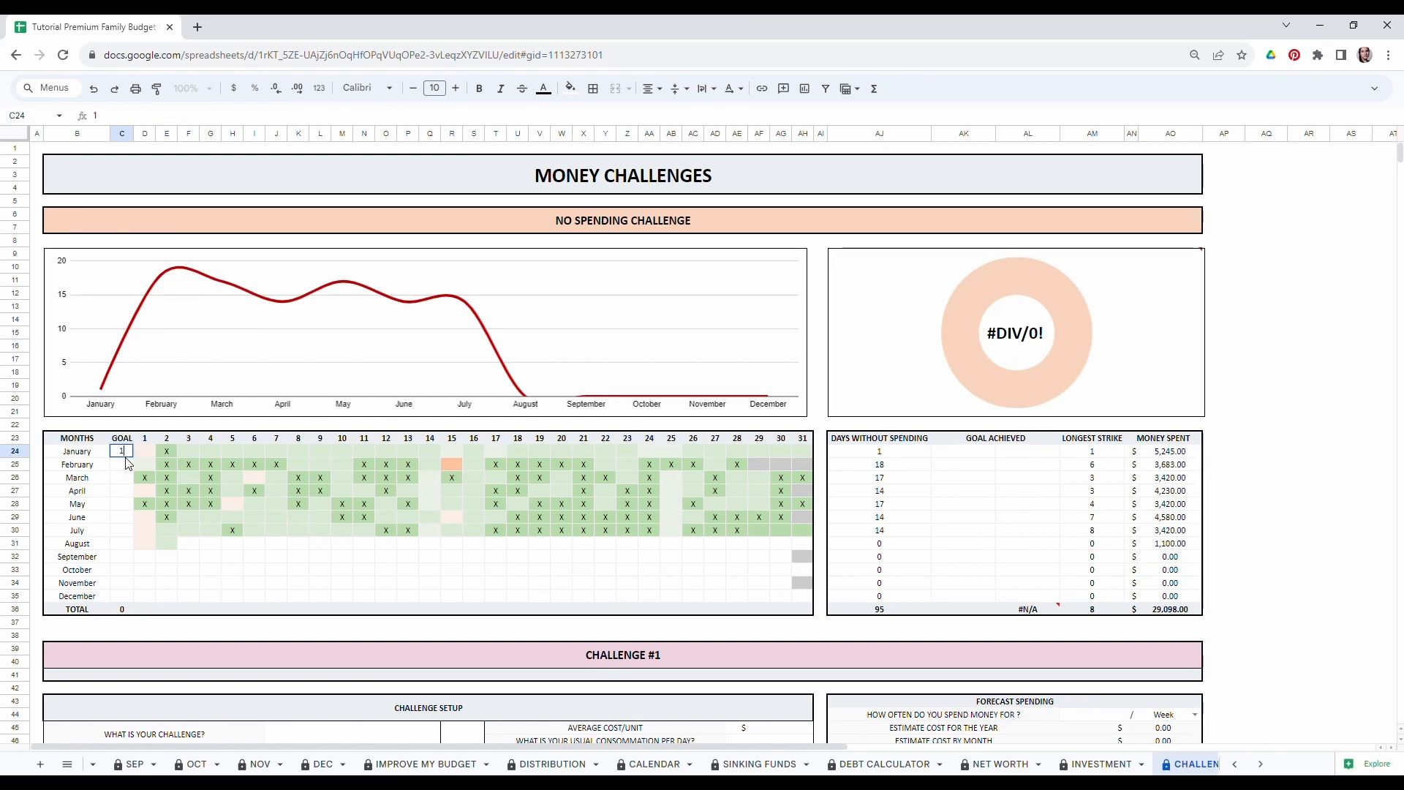
{"action": "type", "text": "0"}
{"action": "key", "text": "Return"}
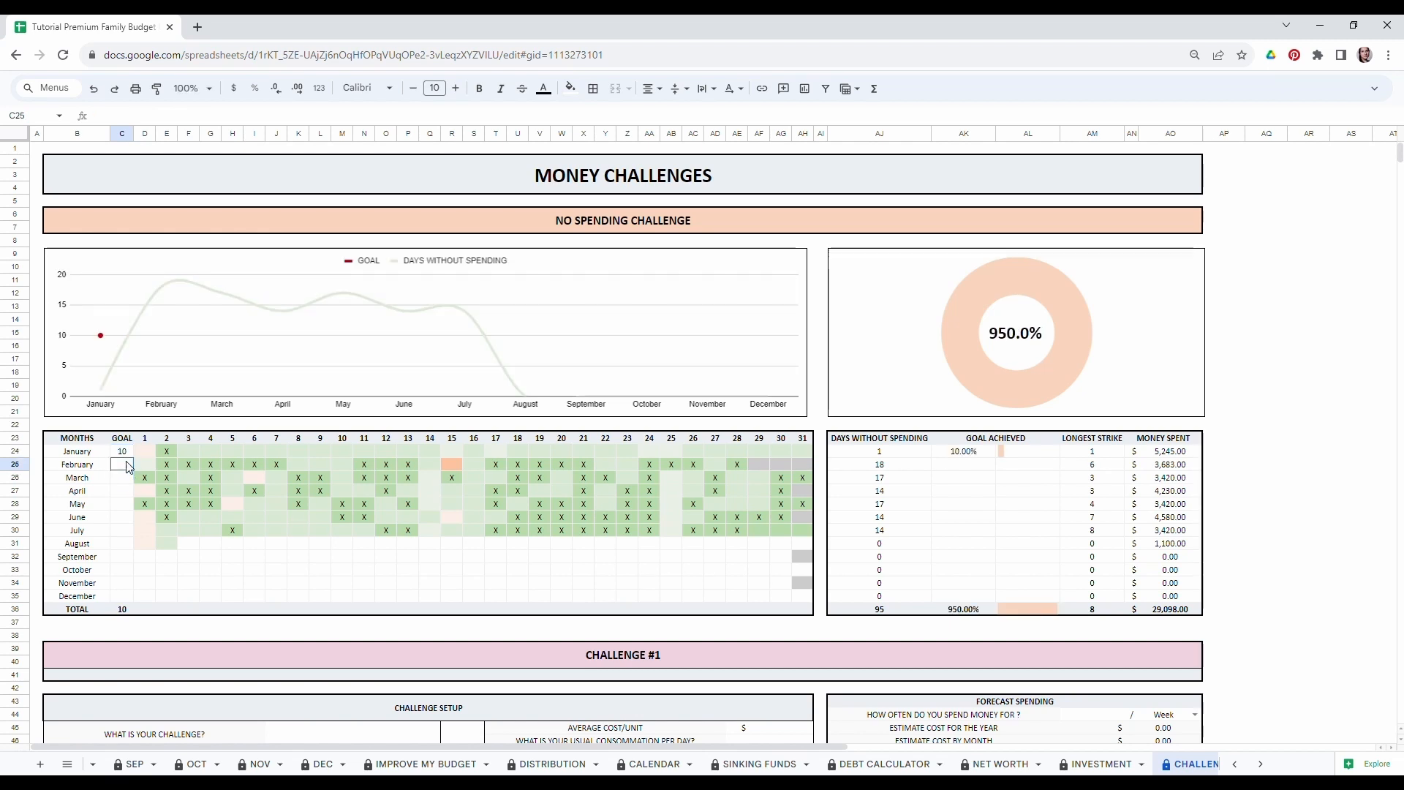
{"action": "type", "text": "10"}
{"action": "key", "text": "Return"}
{"action": "type", "text": "15"}
{"action": "key", "text": "Return"}
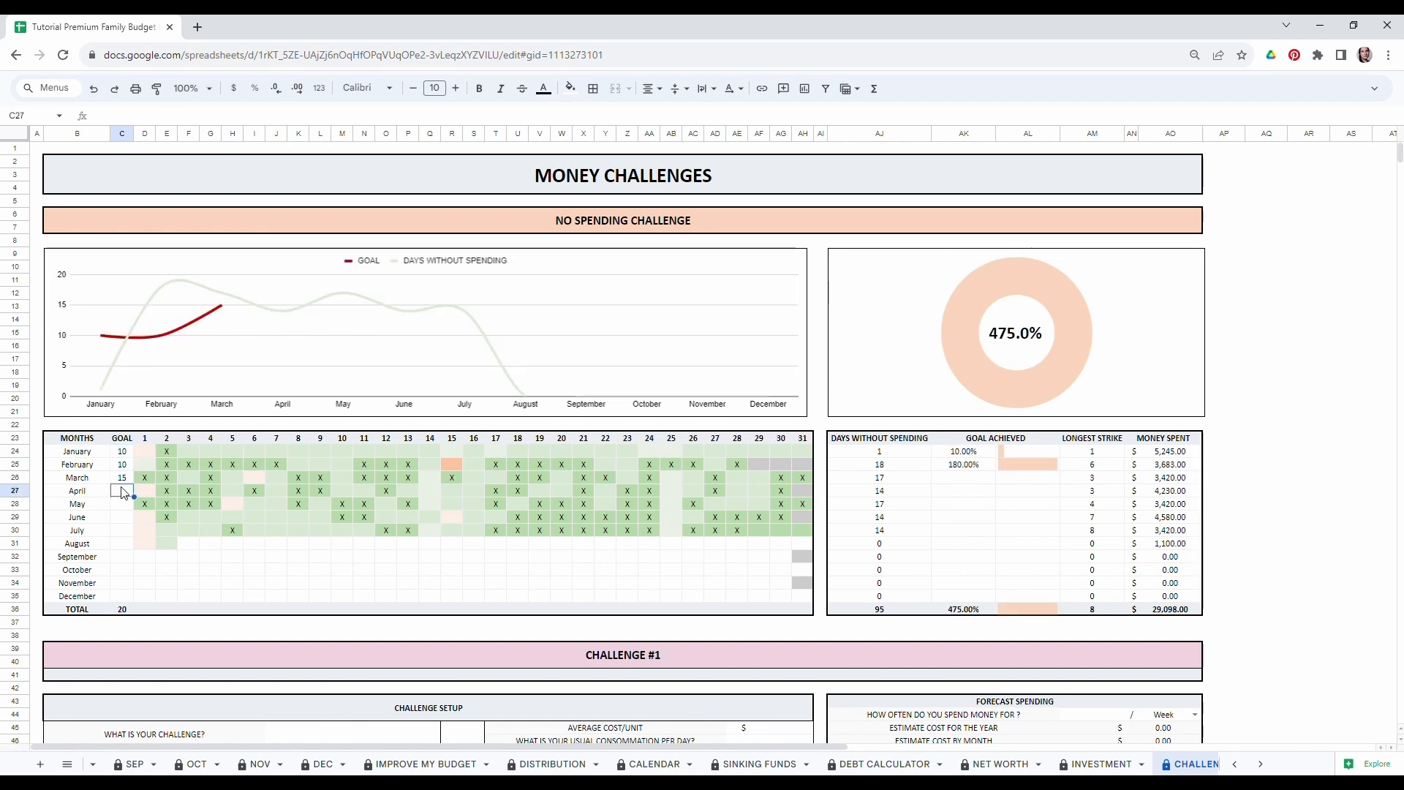
Set the No Spending Challenge goals to 15 for April, 10 for May, 10 for June, 5 for July and 20 for August.
{"action": "type", "text": "15"}
{"action": "key", "text": "Return"}
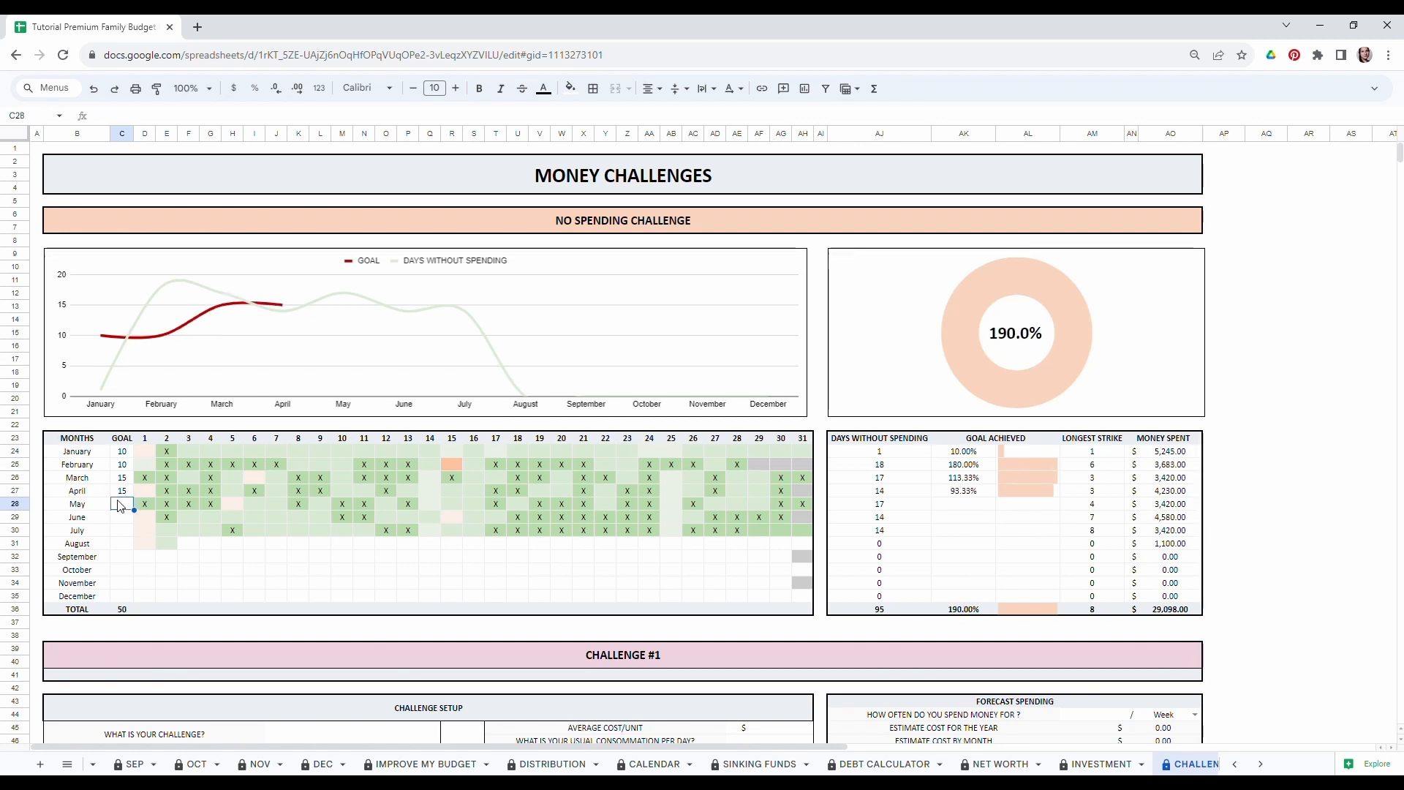
{"action": "type", "text": "10"}
{"action": "key", "text": "Return"}
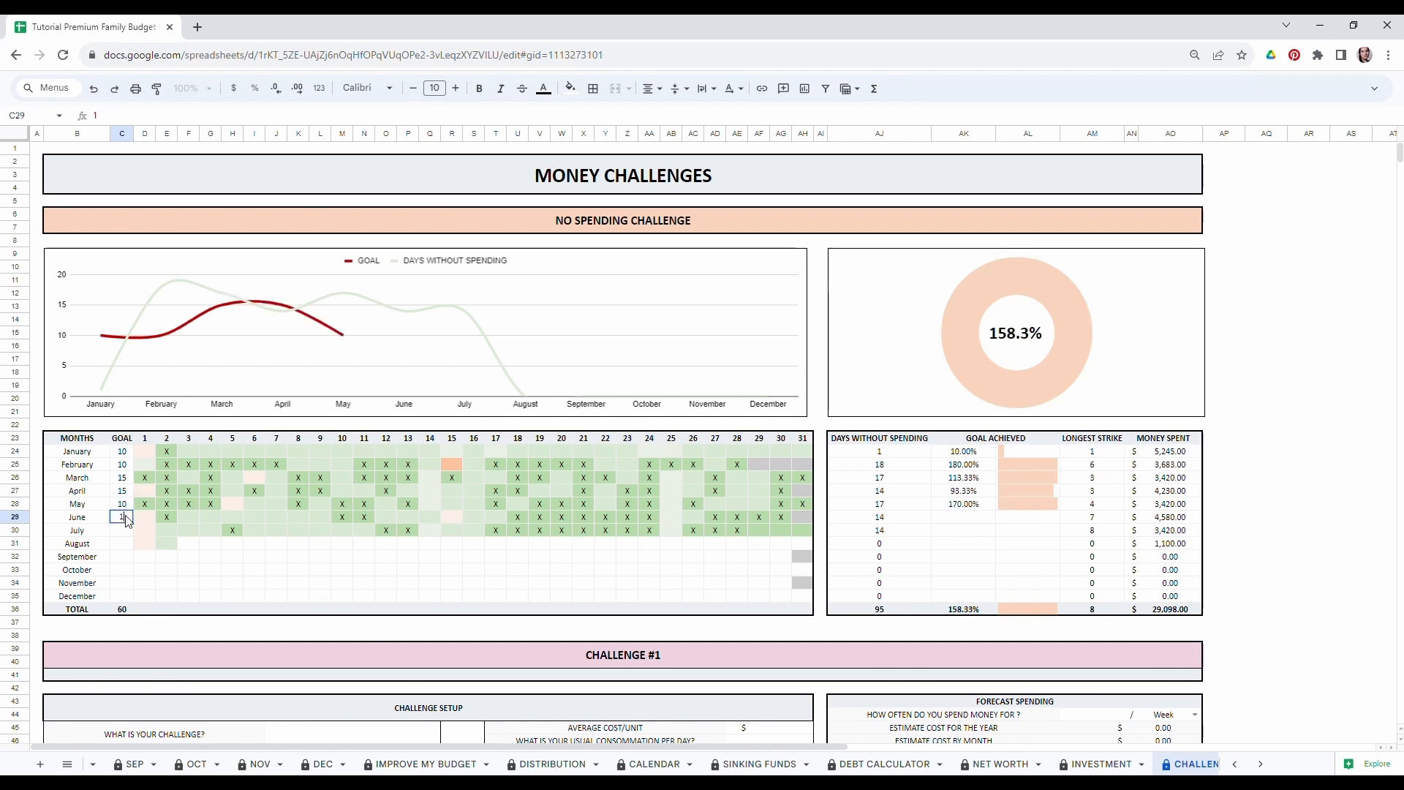
{"action": "type", "text": "10"}
{"action": "key", "text": "Return"}
{"action": "type", "text": "5"}
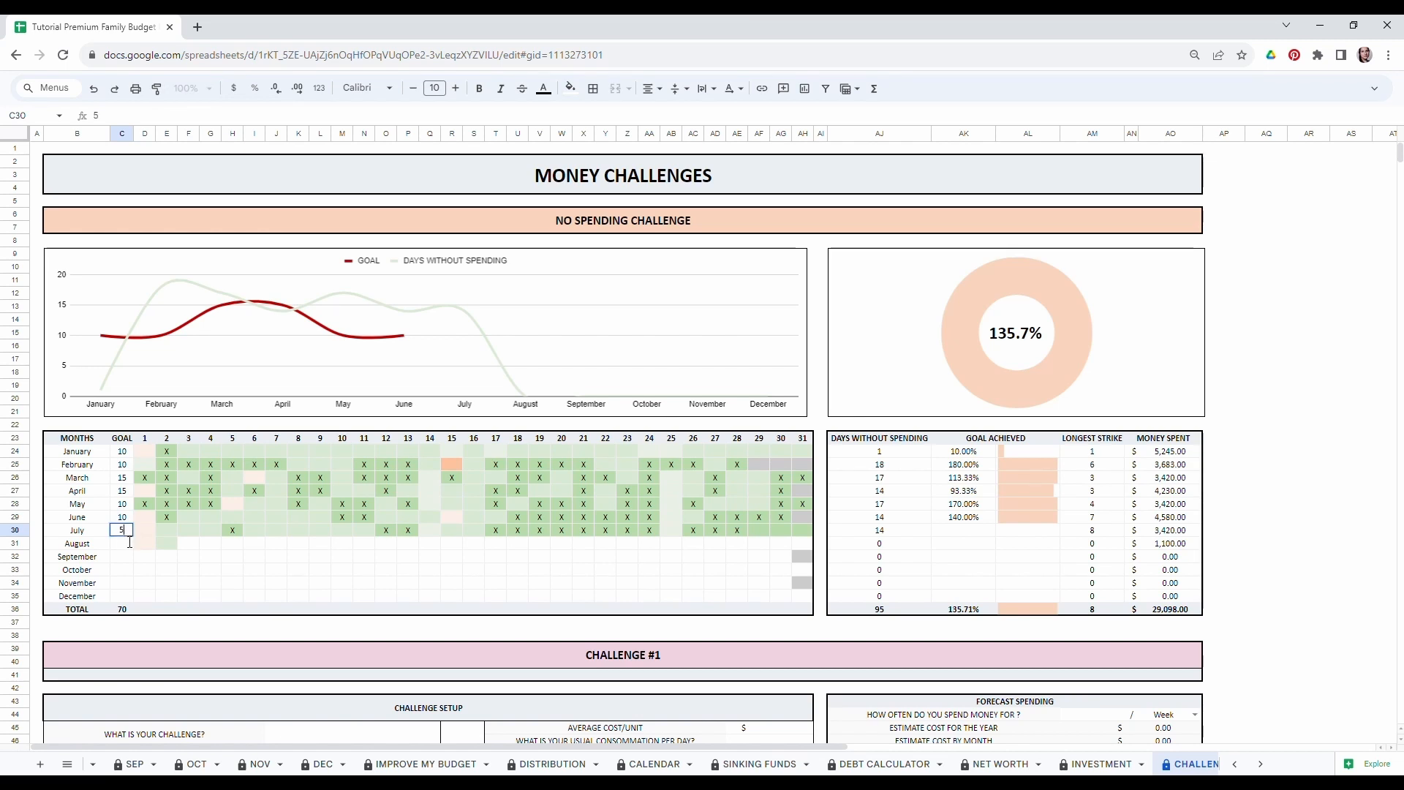
{"action": "key", "text": "Return"}
{"action": "type", "text": "20"}
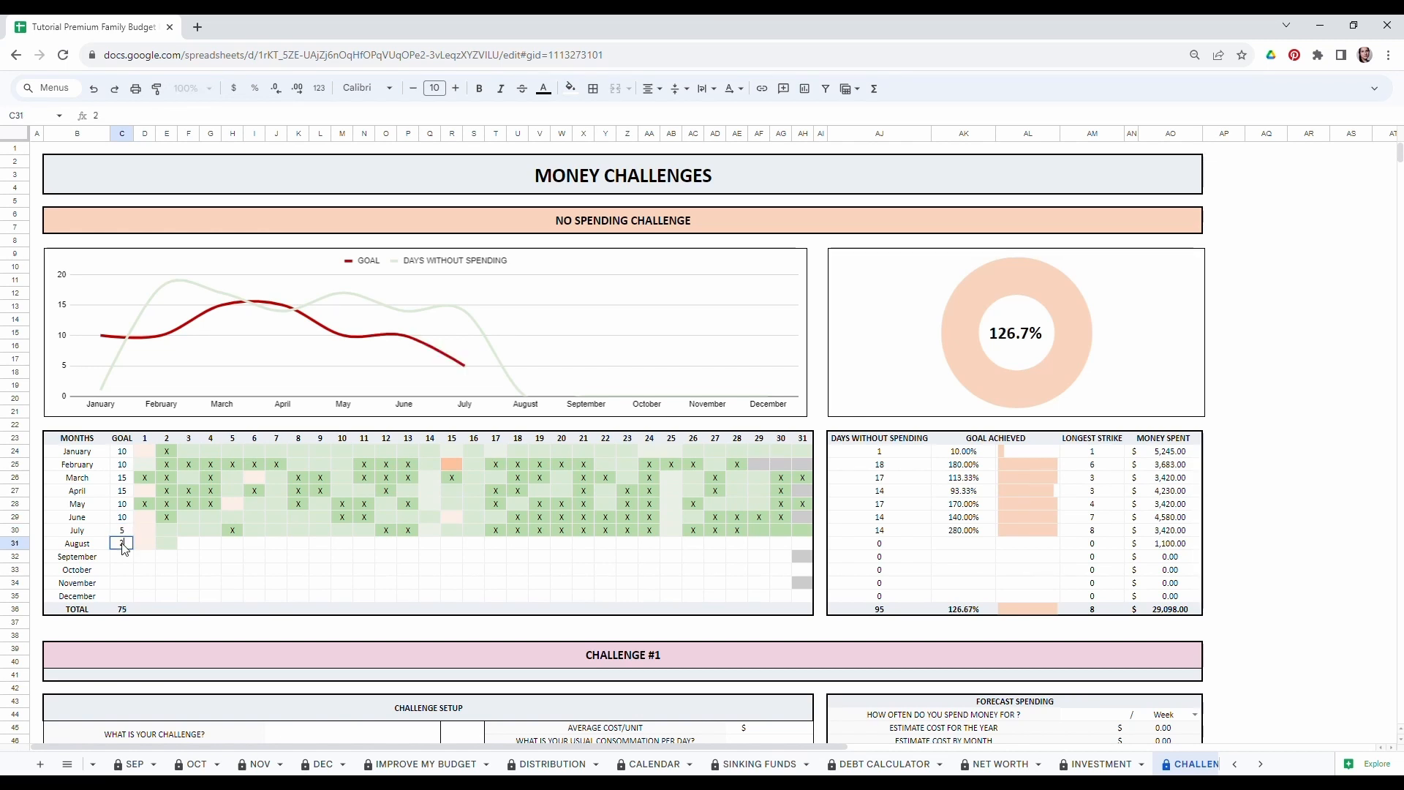
{"action": "left_click", "coordinate": [150, 569]}
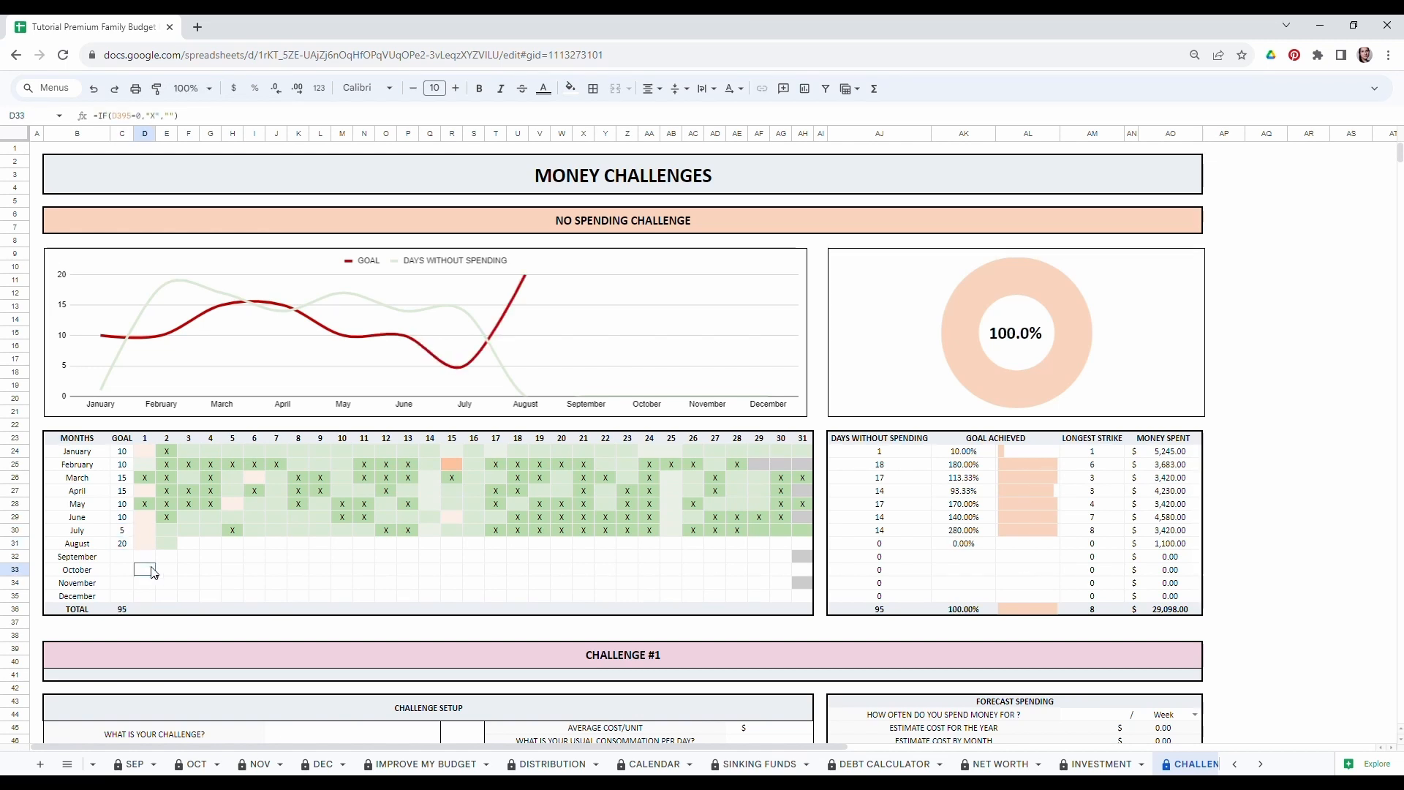
Examine the daily no-spending marks for January and February in the No Spending Challenge grid.
{"action": "key", "text": "Right"}
{"action": "key", "text": "Right"}
{"action": "key", "text": "Right"}
{"action": "key", "text": "Right"}
{"action": "key", "text": "Right"}
{"action": "key", "text": "Right"}
{"action": "key", "text": "Right"}
{"action": "key", "text": "Right"}
{"action": "key", "text": "Right"}
{"action": "key", "text": "Right"}
{"action": "key", "text": "Right"}
{"action": "key", "text": "Right"}
{"action": "key", "text": "Right"}
{"action": "key", "text": "Right"}
{"action": "key", "text": "Right"}
{"action": "key", "text": "Right"}
{"action": "key", "text": "Right"}
{"action": "key", "text": "Right"}
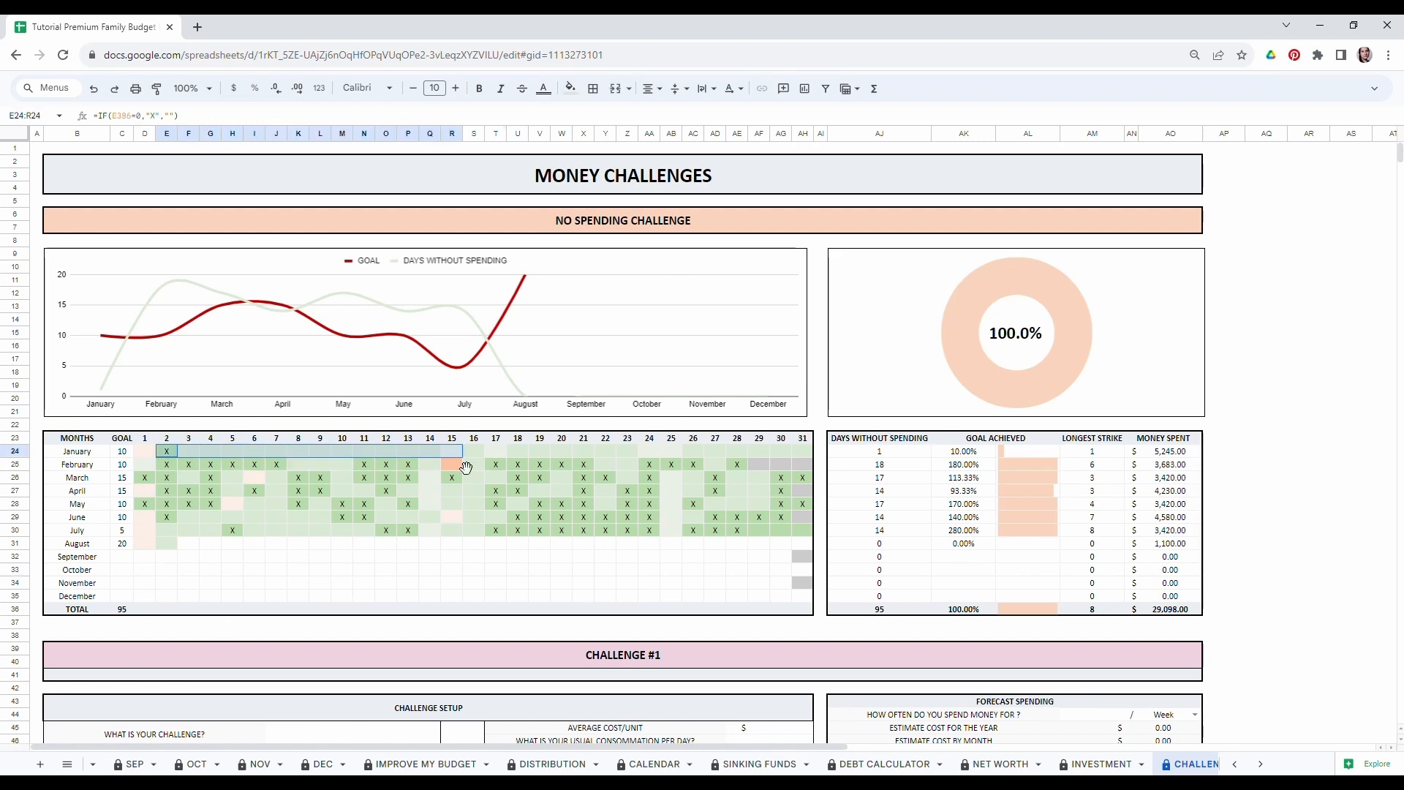
{"action": "left_click", "coordinate": [171, 467]}
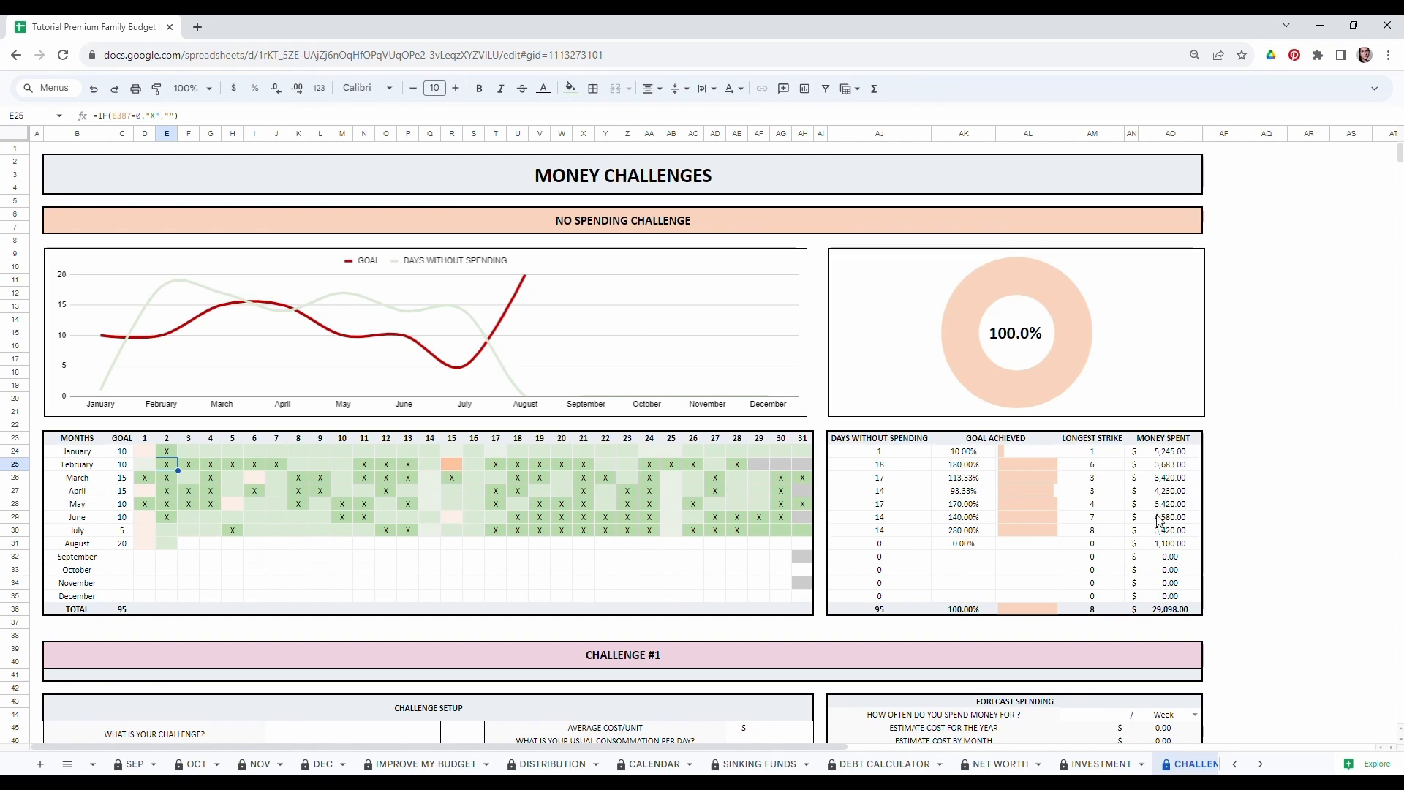
Compare the monthly goals with the days without spending, goal achieved, longest strike and money spent in the No Spending Challenge.
{"action": "left_click_drag", "start_coordinate": [962, 451], "coordinate": [971, 532]}
{"action": "left_click", "coordinate": [973, 550]}
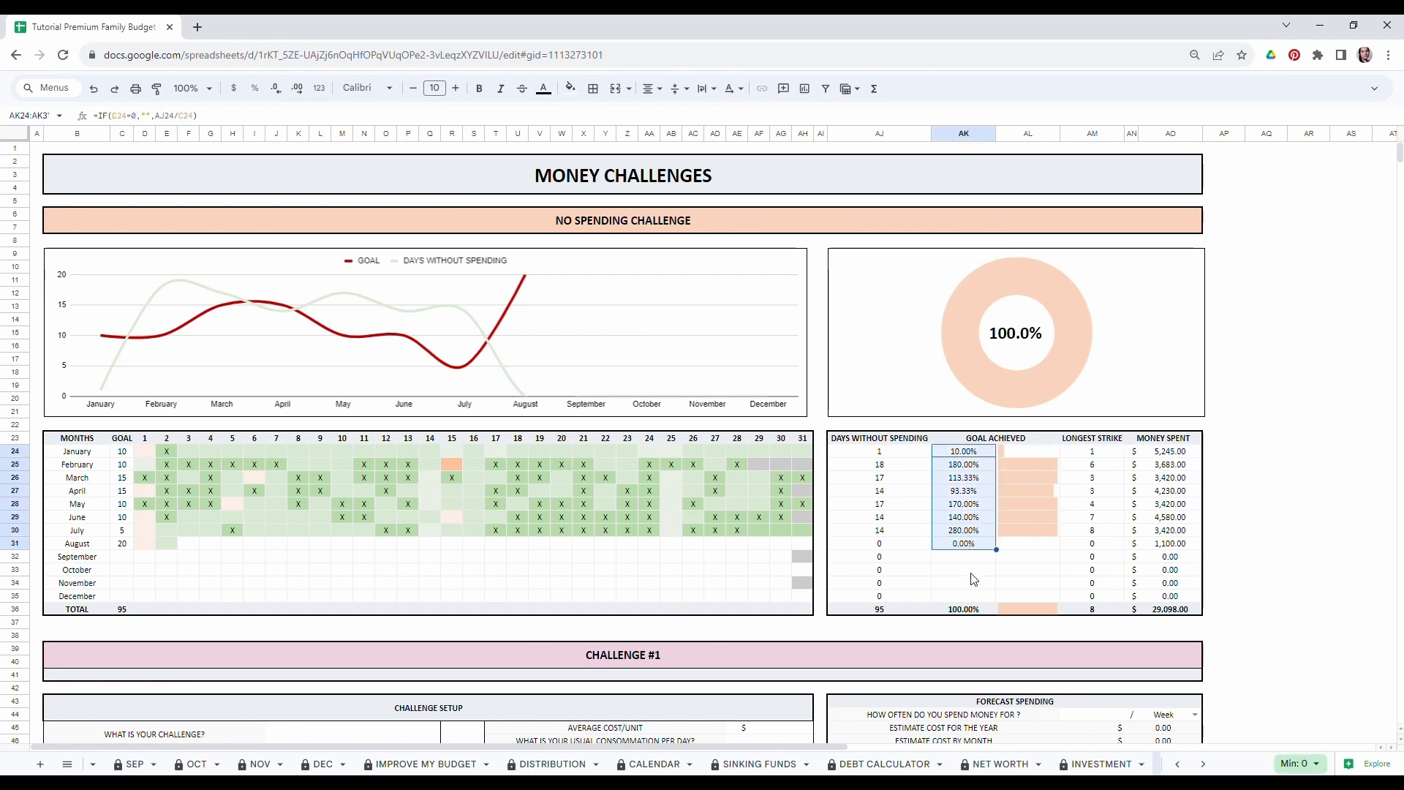
{"action": "left_click_drag", "start_coordinate": [880, 451], "coordinate": [885, 541]}
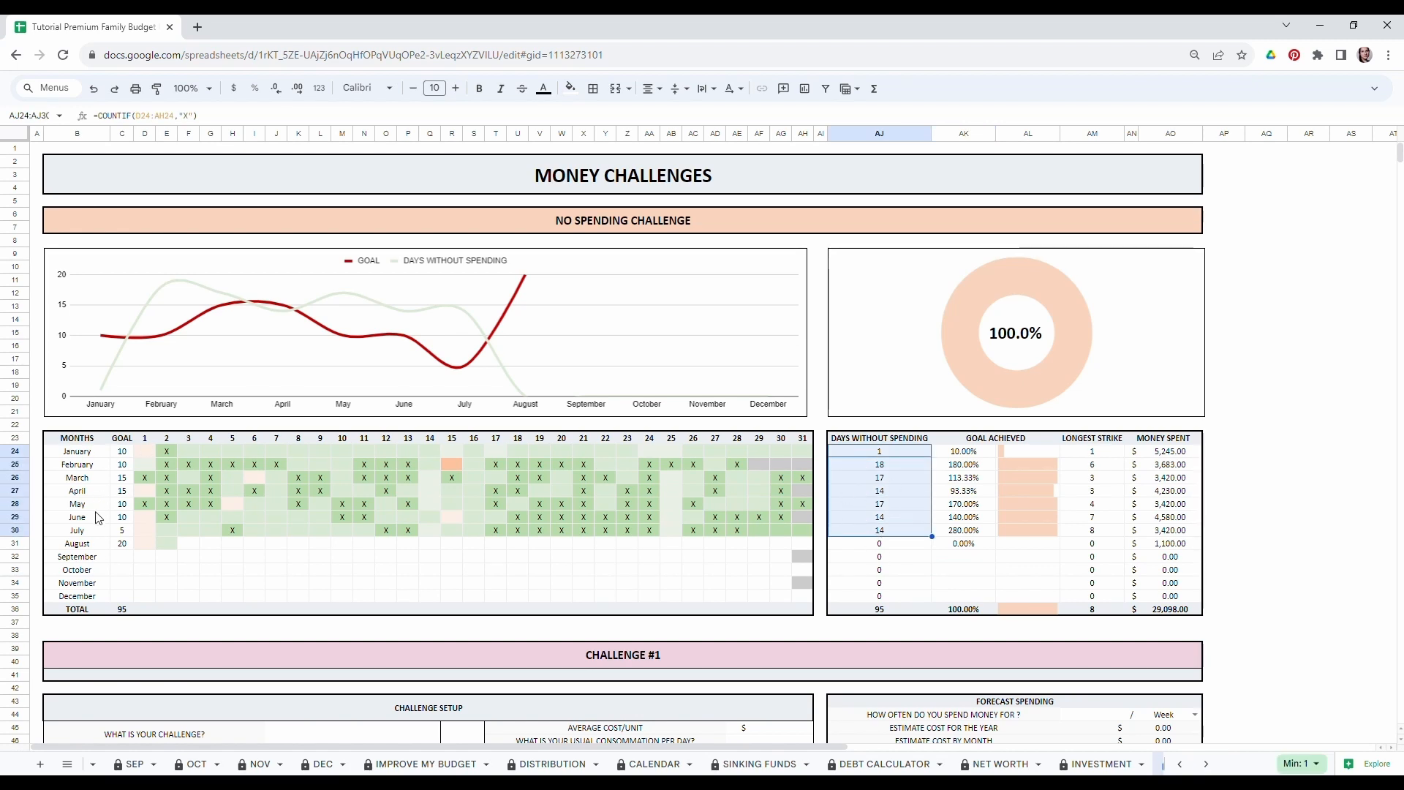
{"action": "left_click", "coordinate": [123, 478]}
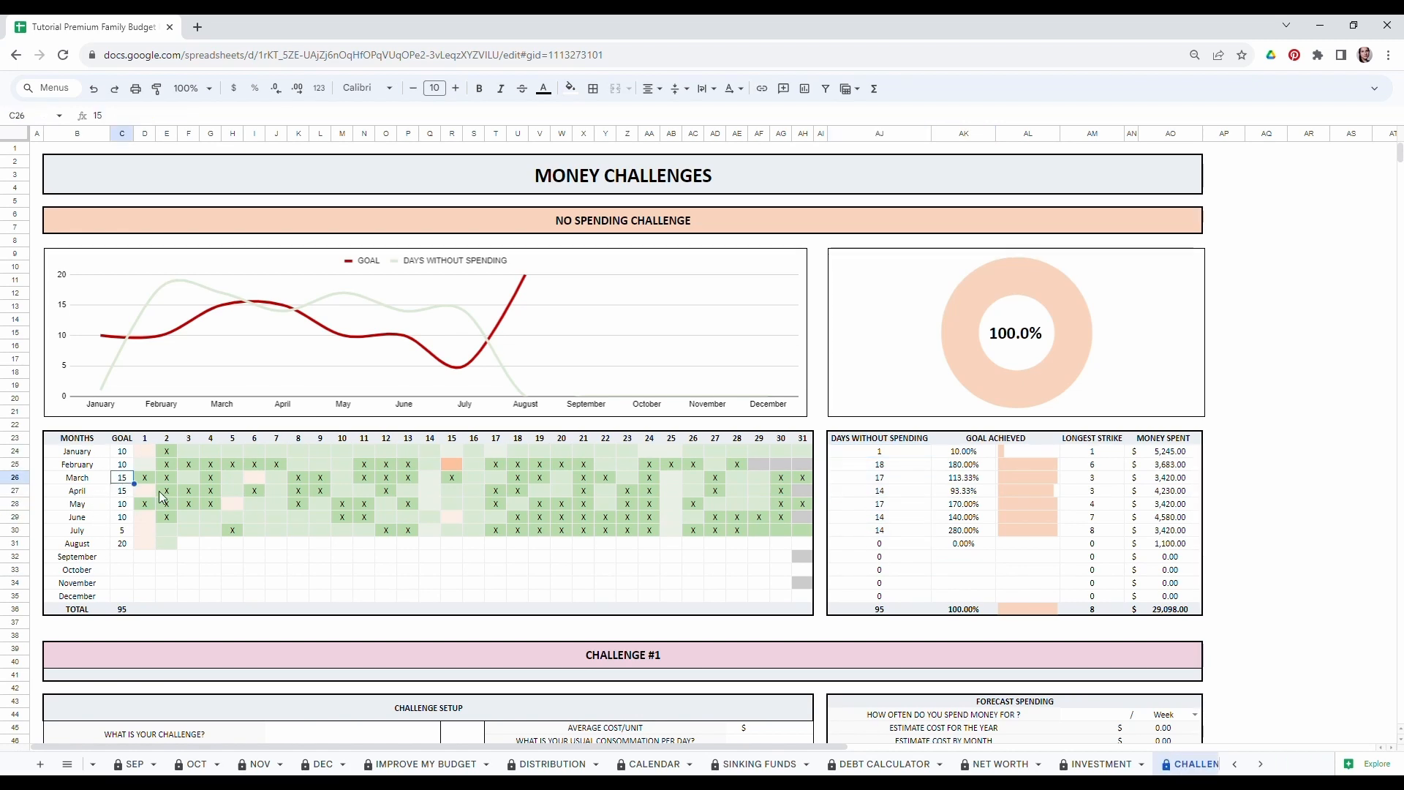
{"action": "left_click_drag", "start_coordinate": [963, 451], "coordinate": [964, 530]}
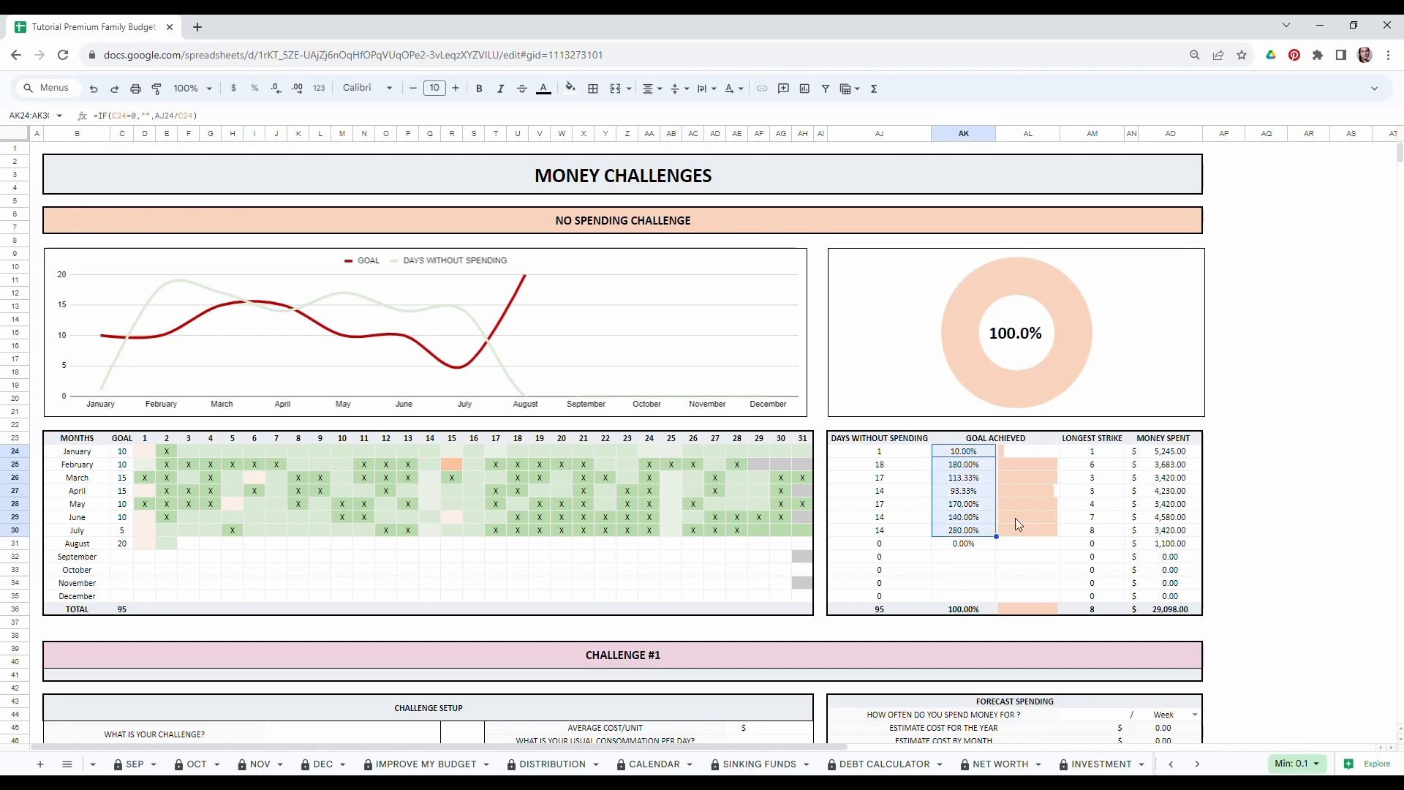
{"action": "left_click", "coordinate": [961, 517]}
{"action": "left_click_drag", "start_coordinate": [1094, 468], "coordinate": [1110, 521]}
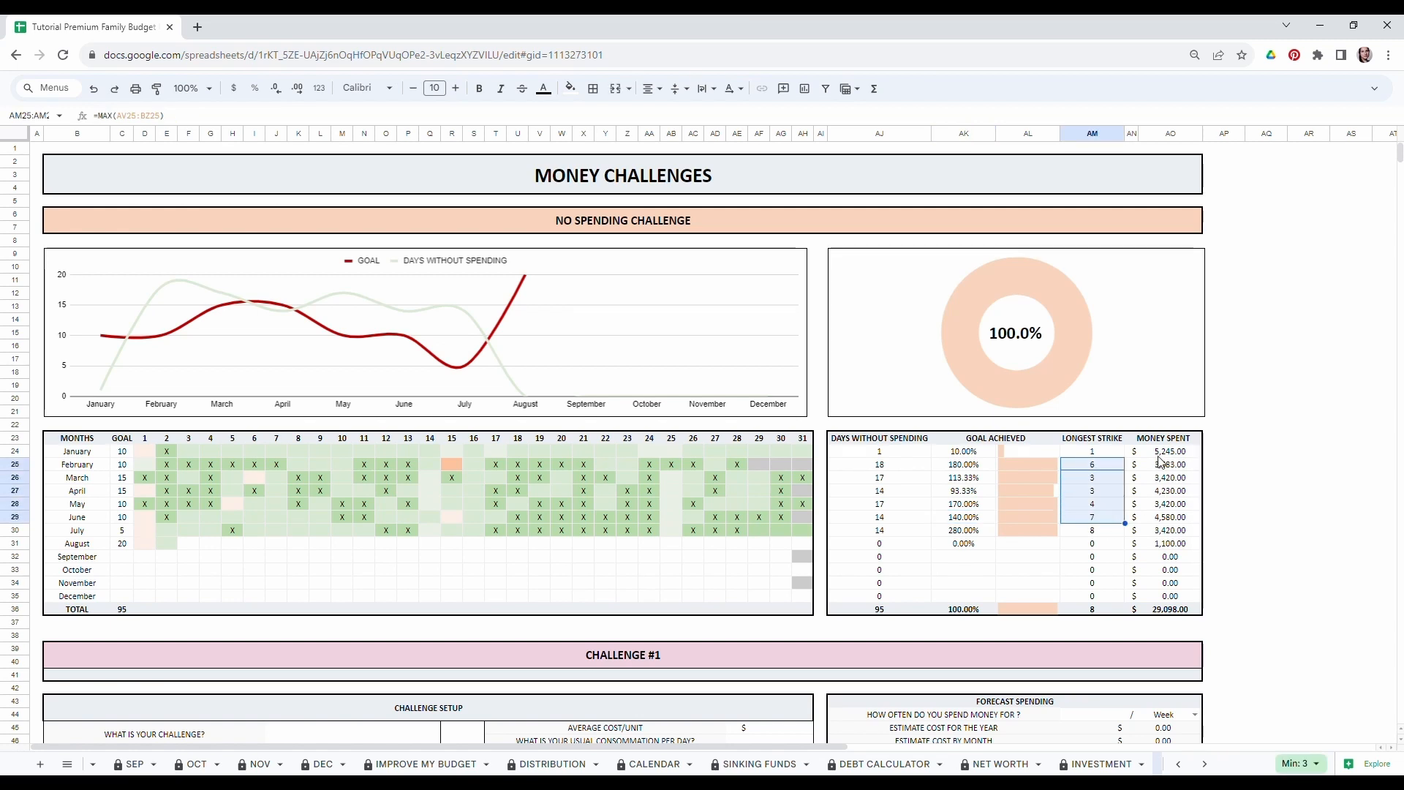
{"action": "left_click_drag", "start_coordinate": [1161, 455], "coordinate": [1164, 545]}
{"action": "left_click", "coordinate": [1253, 533]}
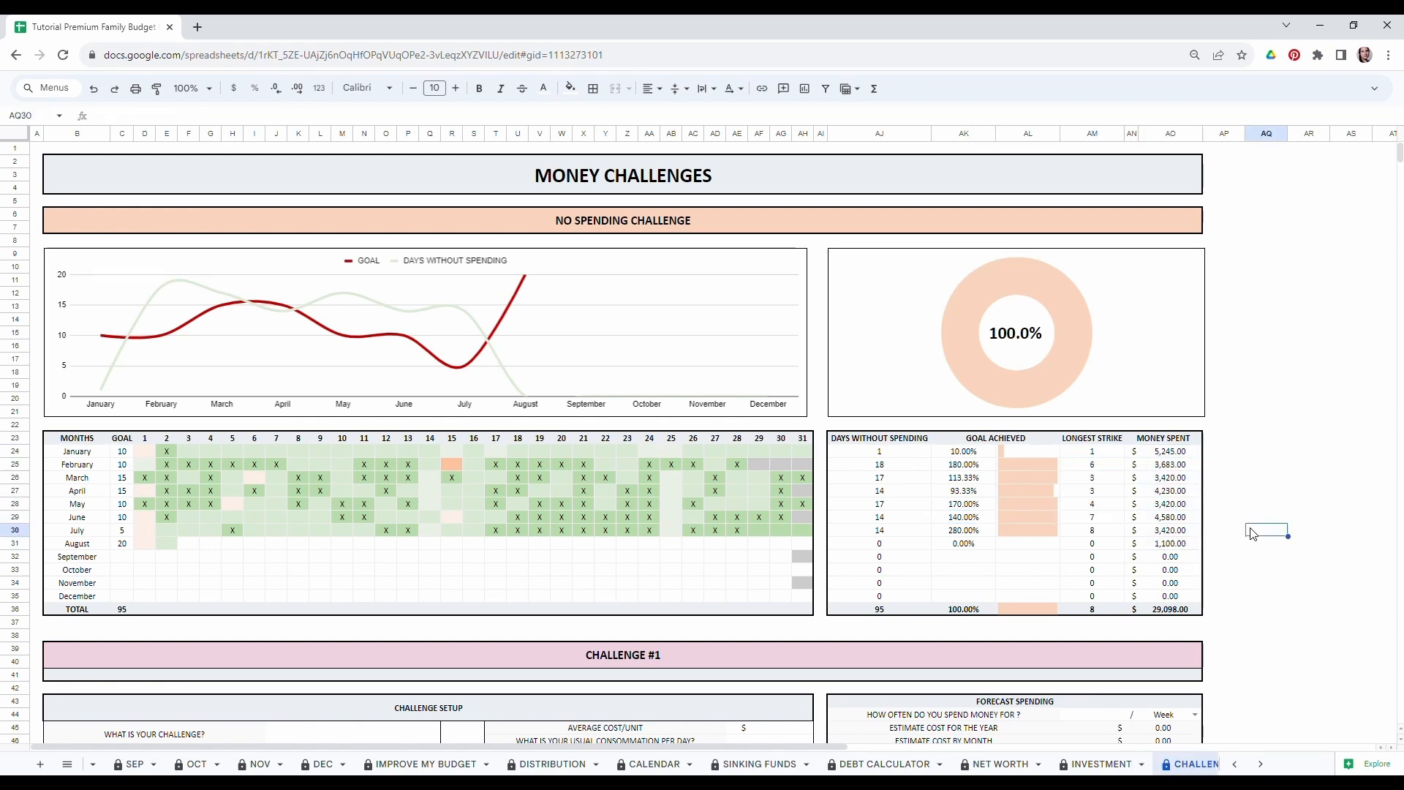
Enter "coffee" as the challenge in the Challenge #1 setup.
{"action": "scroll", "coordinate": [446, 479], "scroll_direction": "down", "scroll_amount": 4}
{"action": "scroll", "coordinate": [449, 472], "scroll_direction": "down", "scroll_amount": 3}
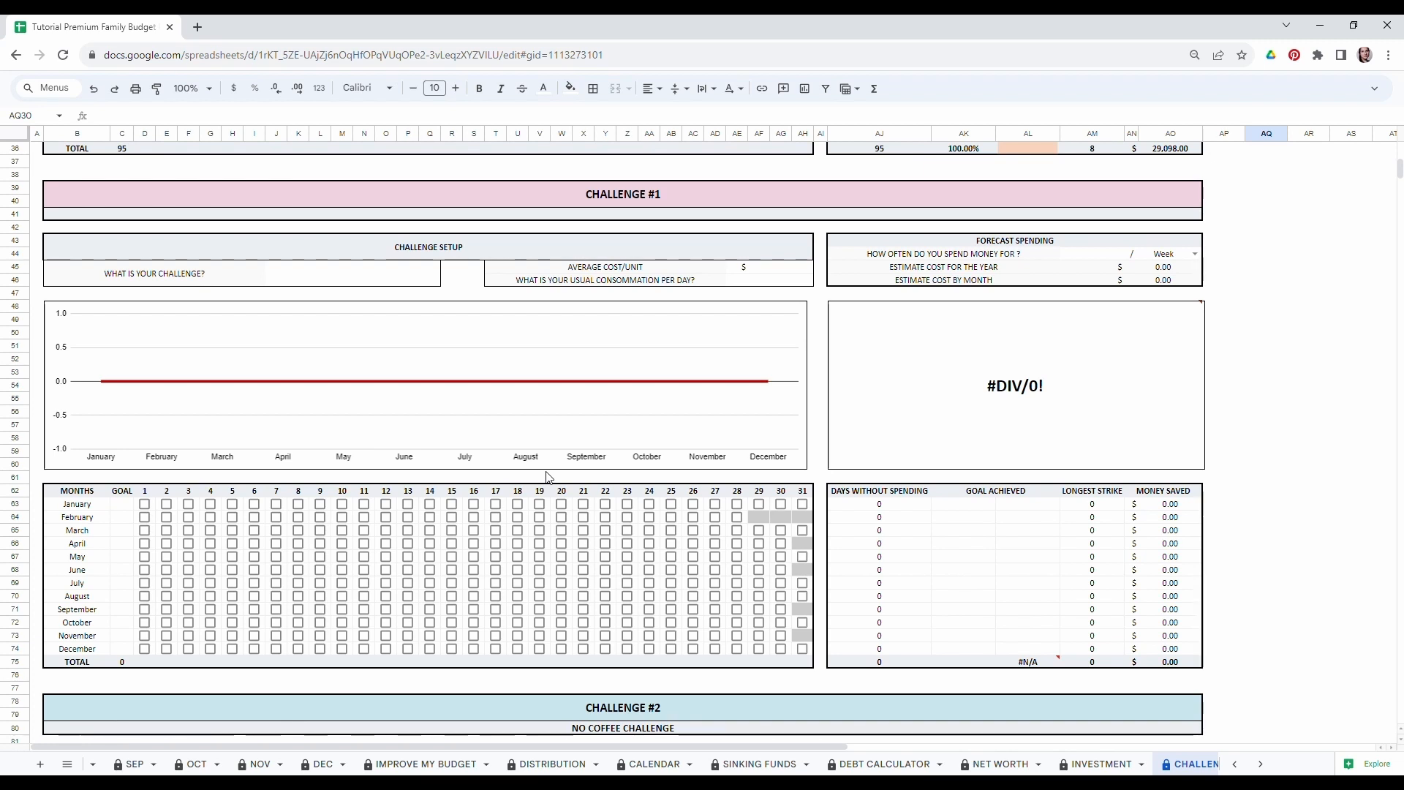
{"action": "left_click", "coordinate": [278, 264]}
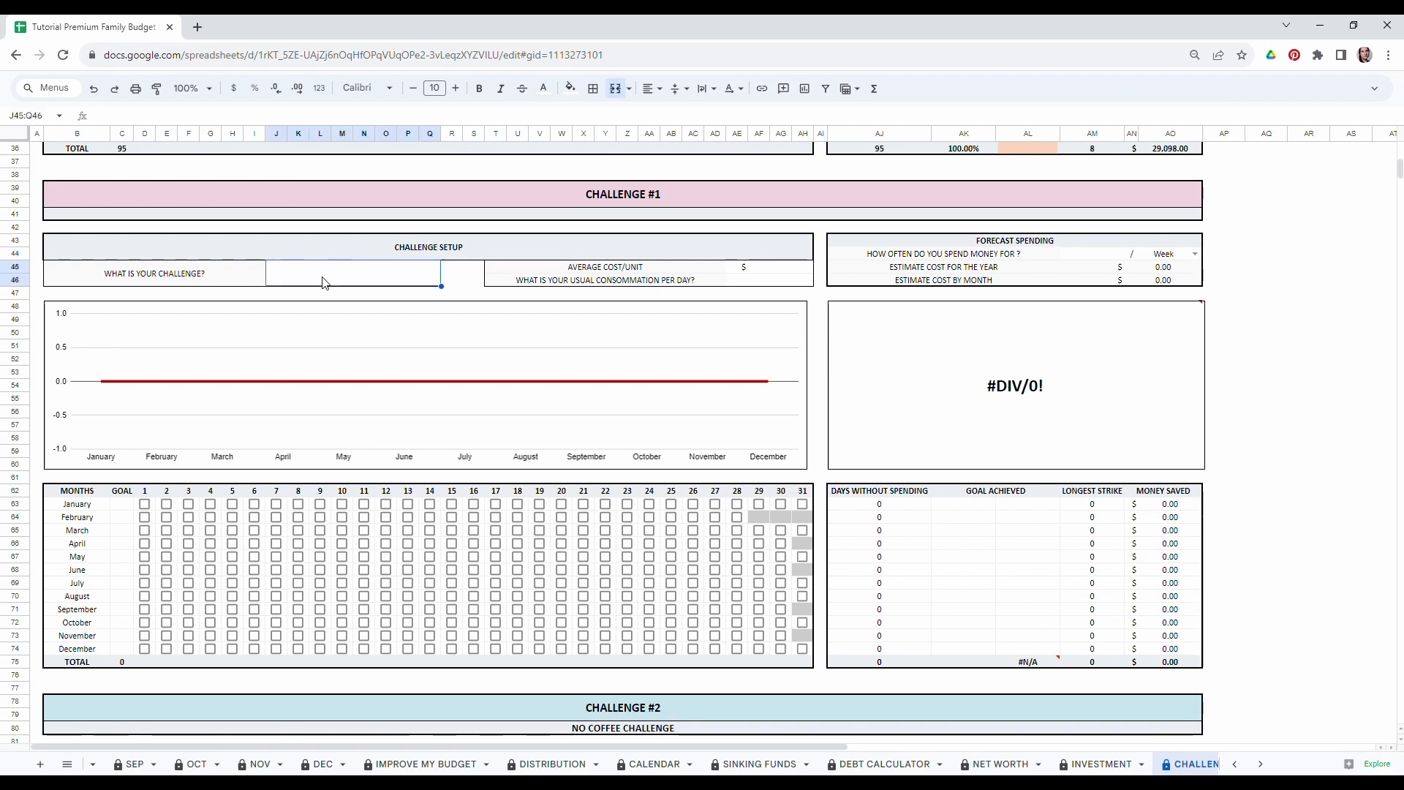
{"action": "type", "text": "cofee"}
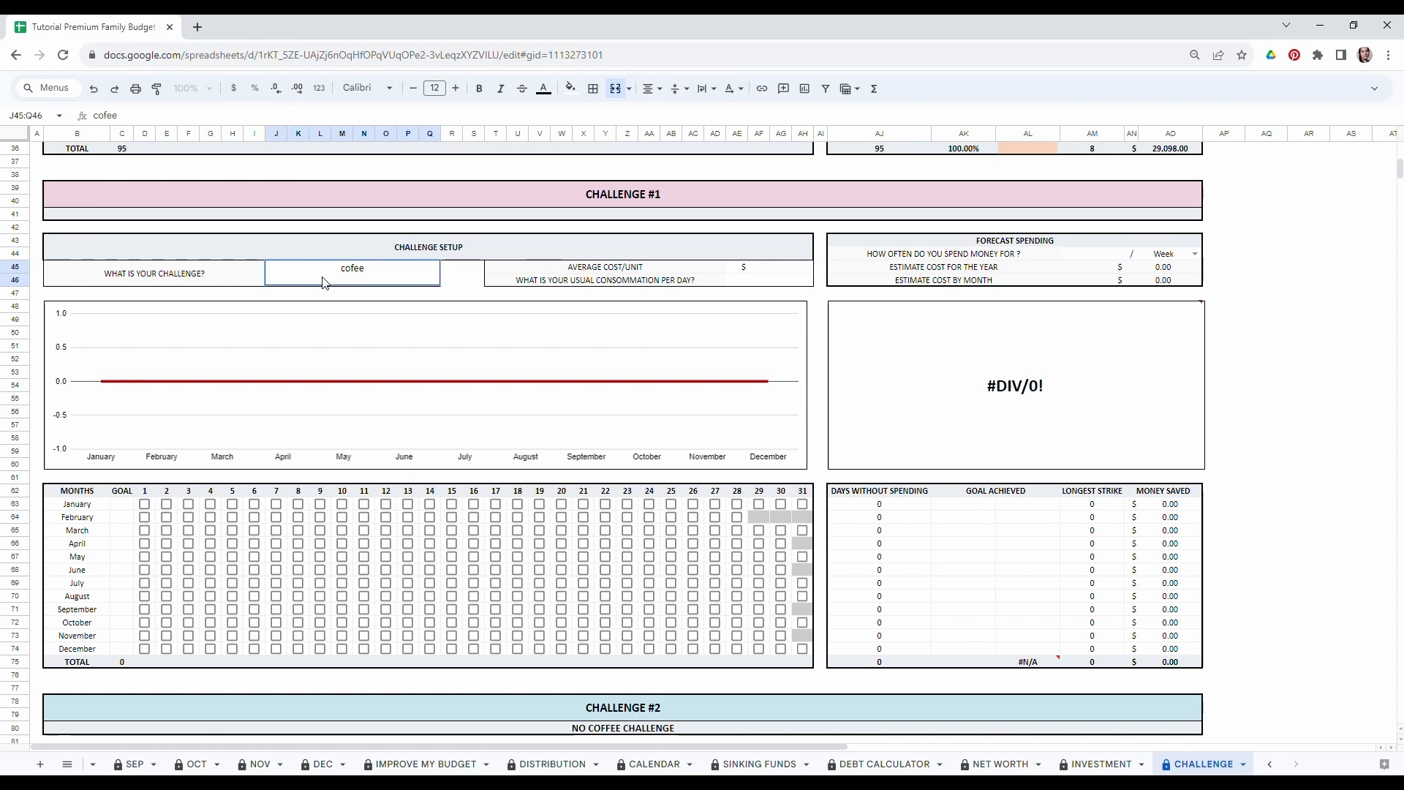
{"action": "key", "text": "BackSpace"}
{"action": "key", "text": "BackSpace"}
{"action": "type", "text": "fee"}
Set the coffee challenge's average cost per unit to $3.00 and the usual consumption per day to 2.
{"action": "left_click", "coordinate": [738, 282]}
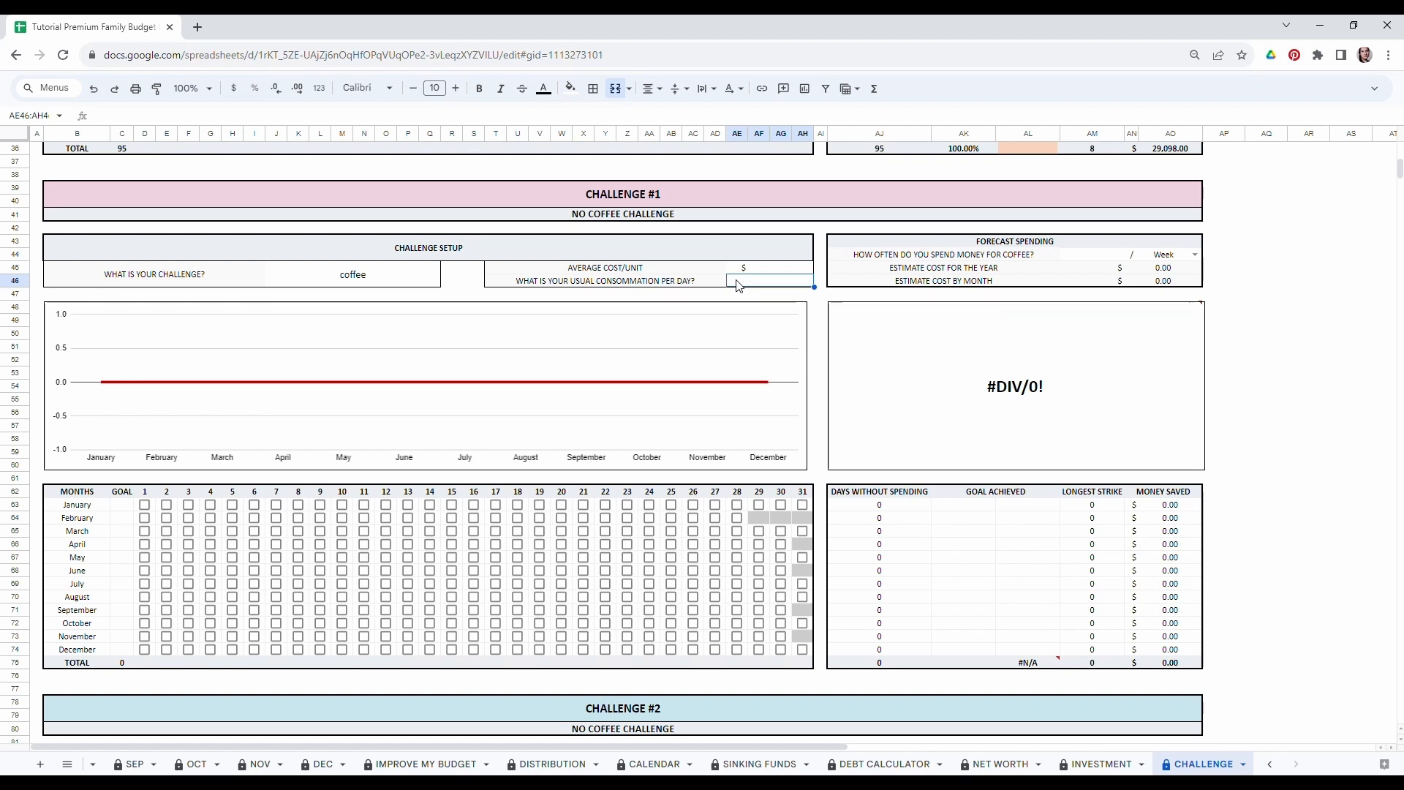
{"action": "left_click", "coordinate": [764, 272]}
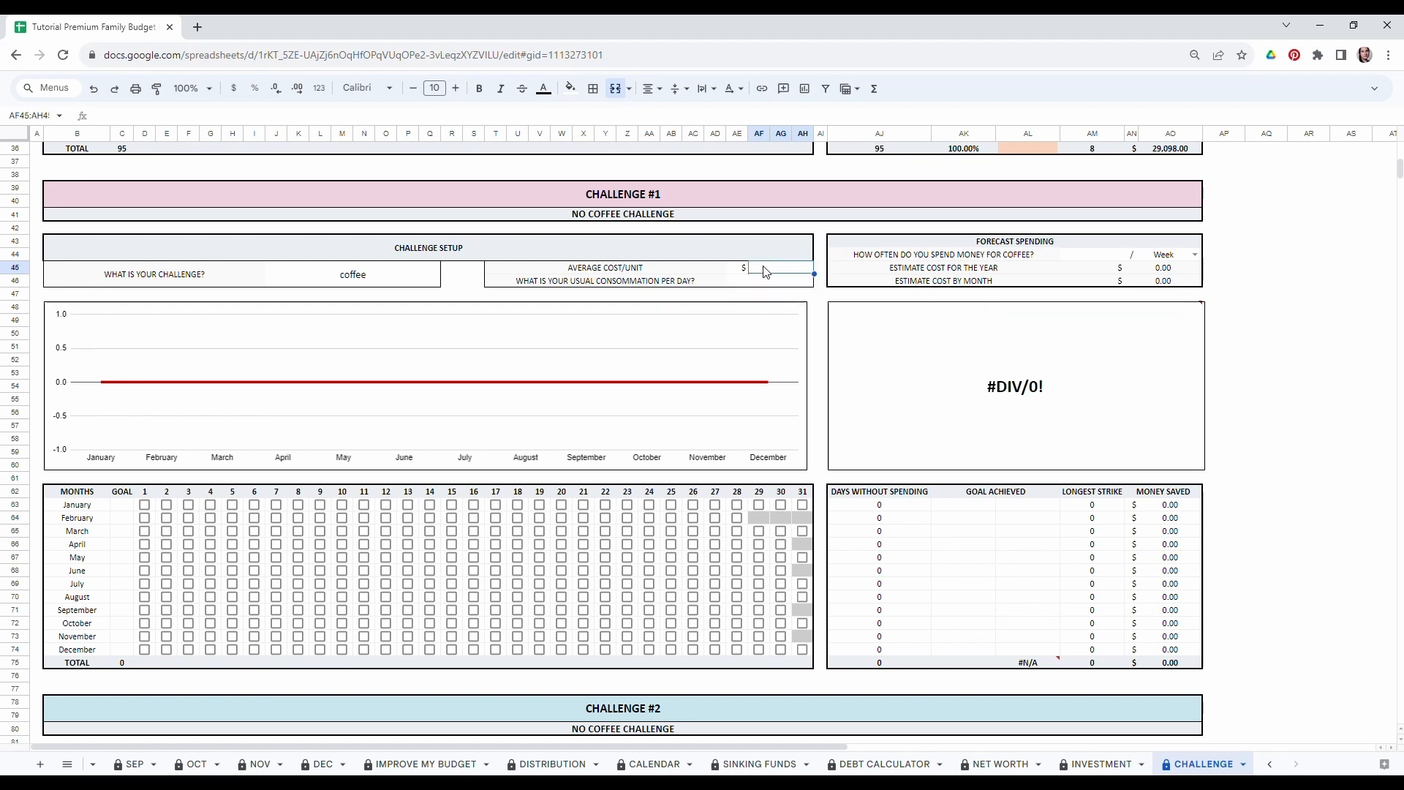
{"action": "type", "text": "3"}
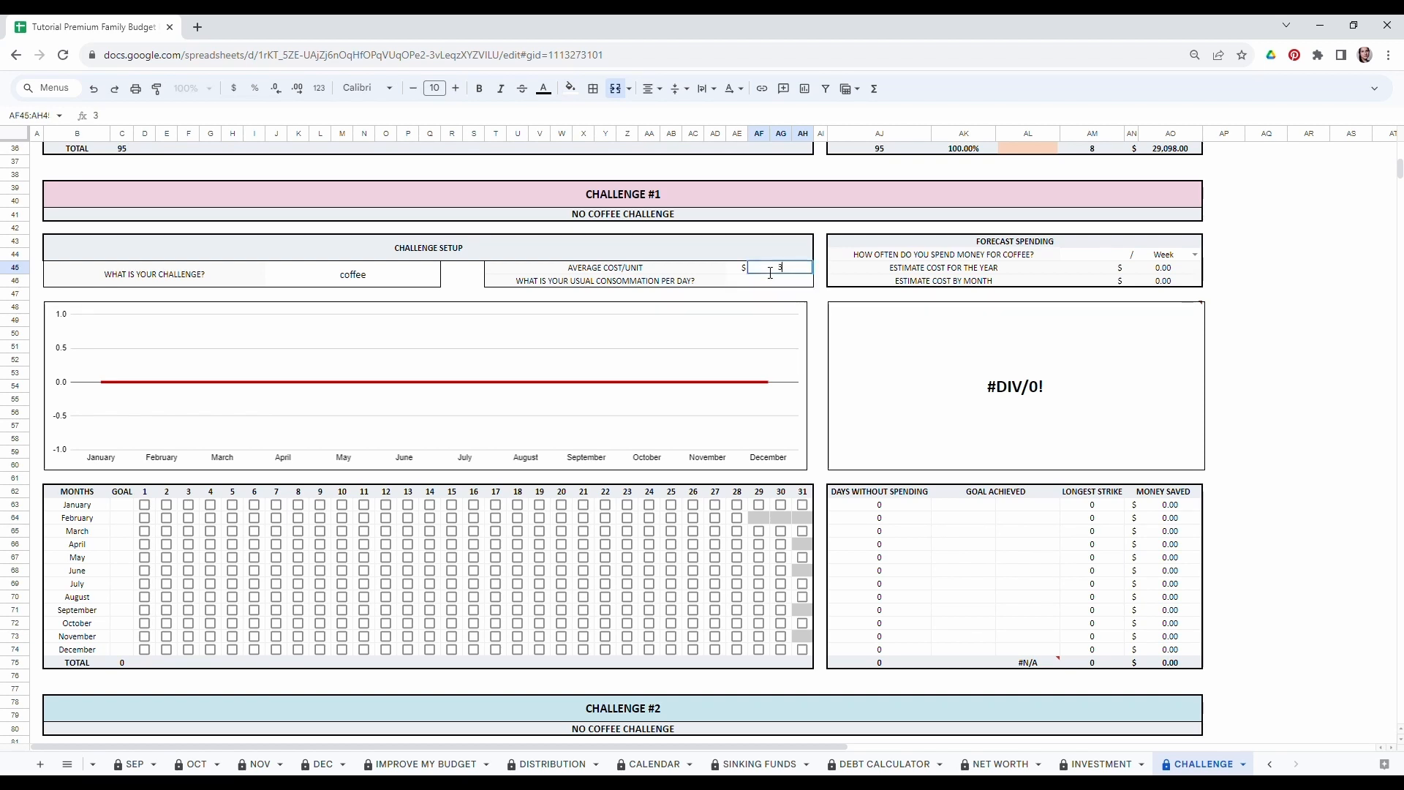
{"action": "type", "text": "00"}
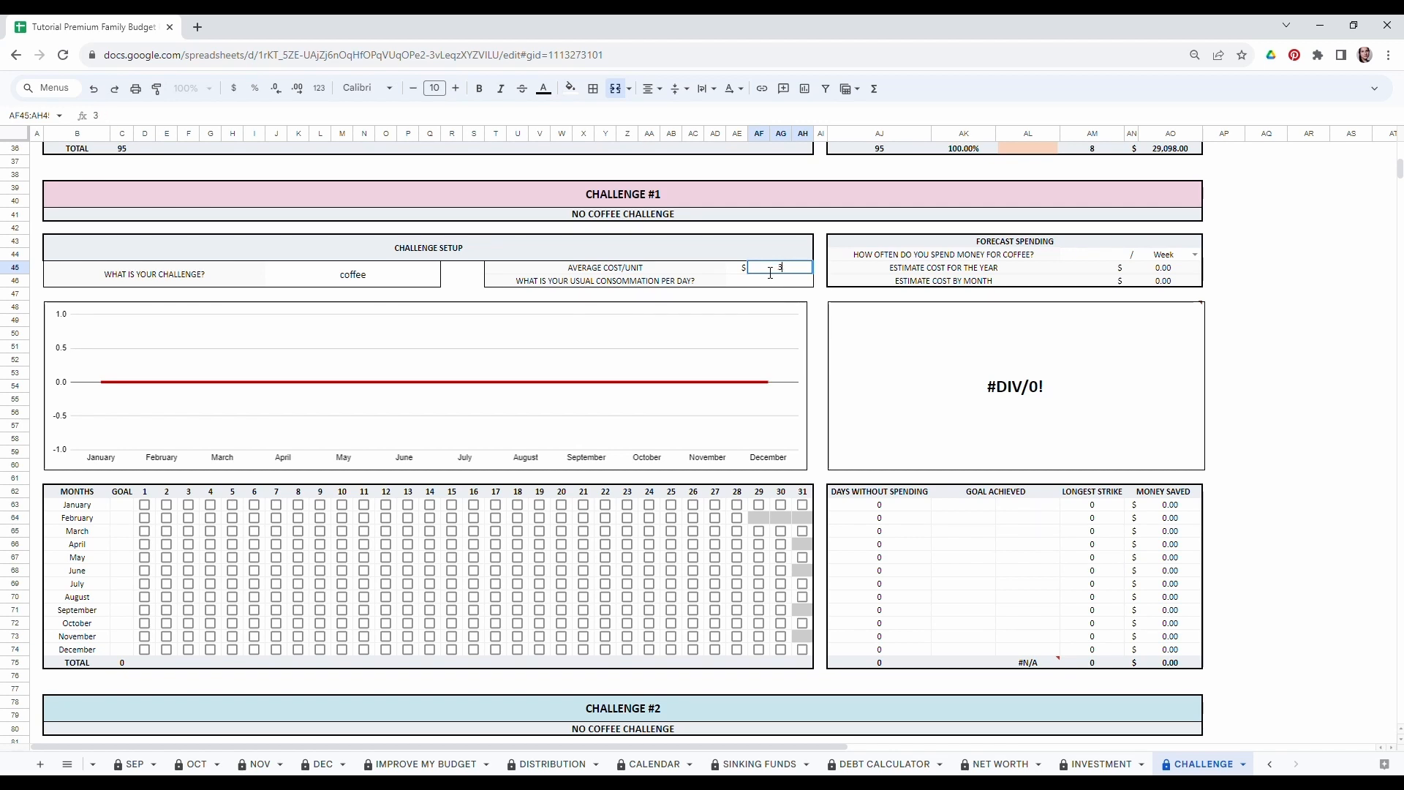
{"action": "key", "text": "Return"}
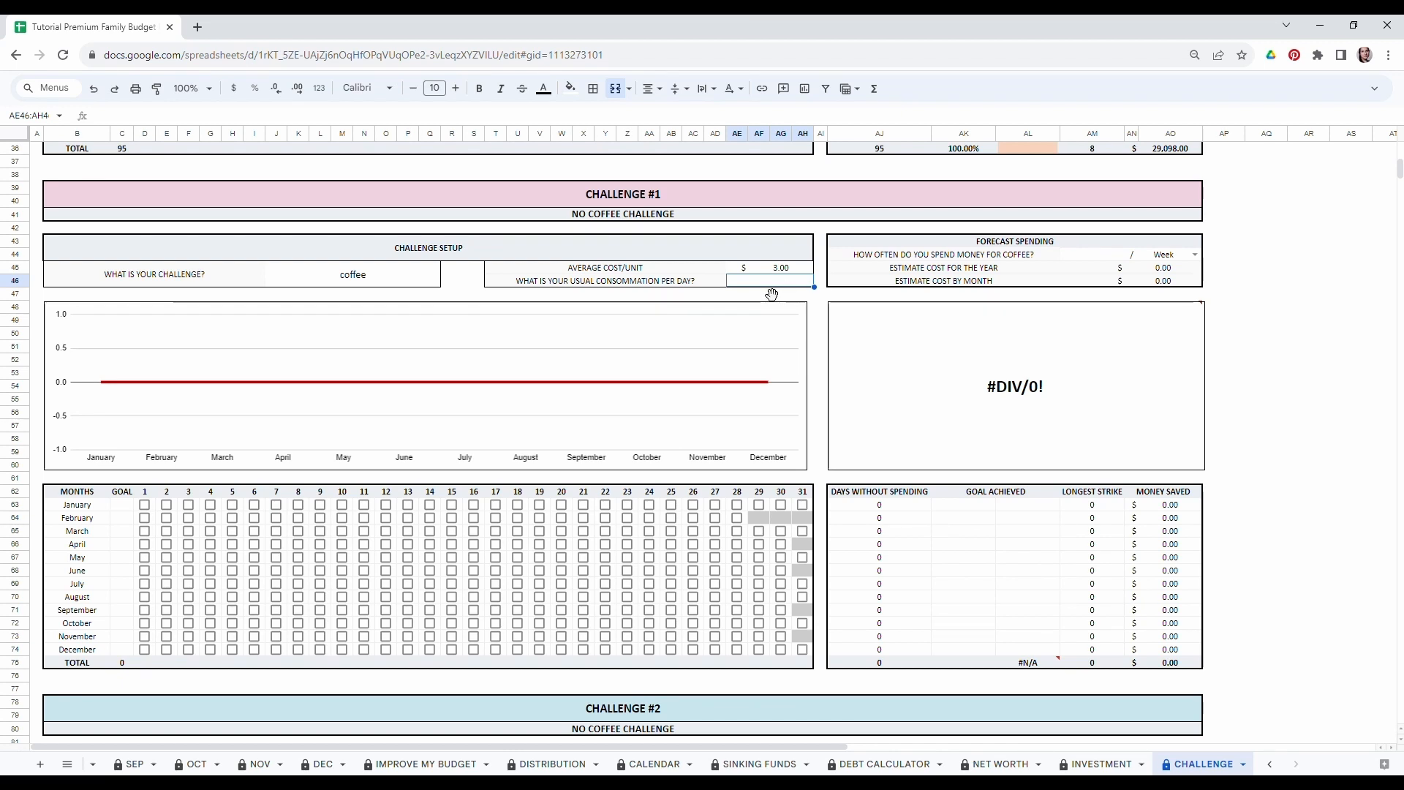
{"action": "type", "text": "2"}
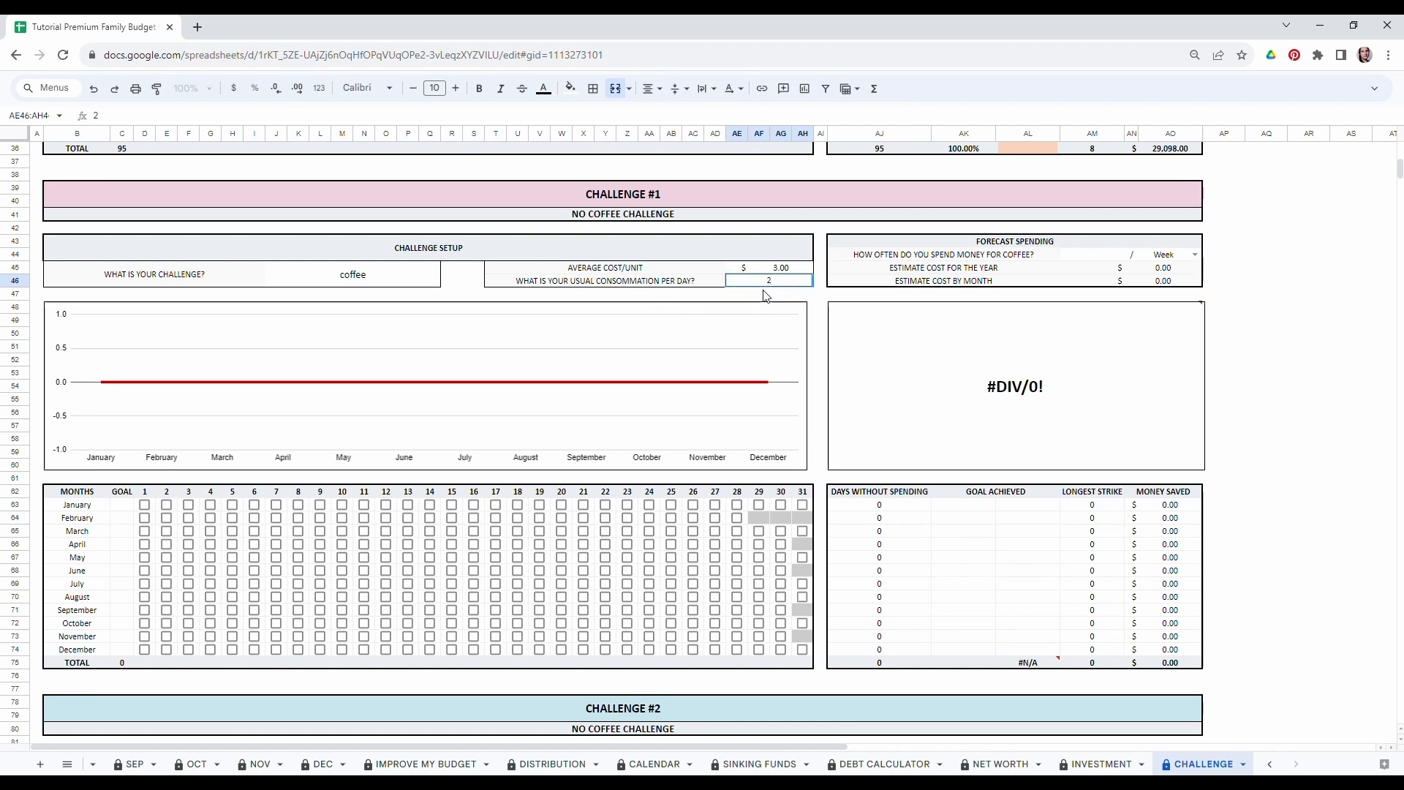
{"action": "key", "text": "Return"}
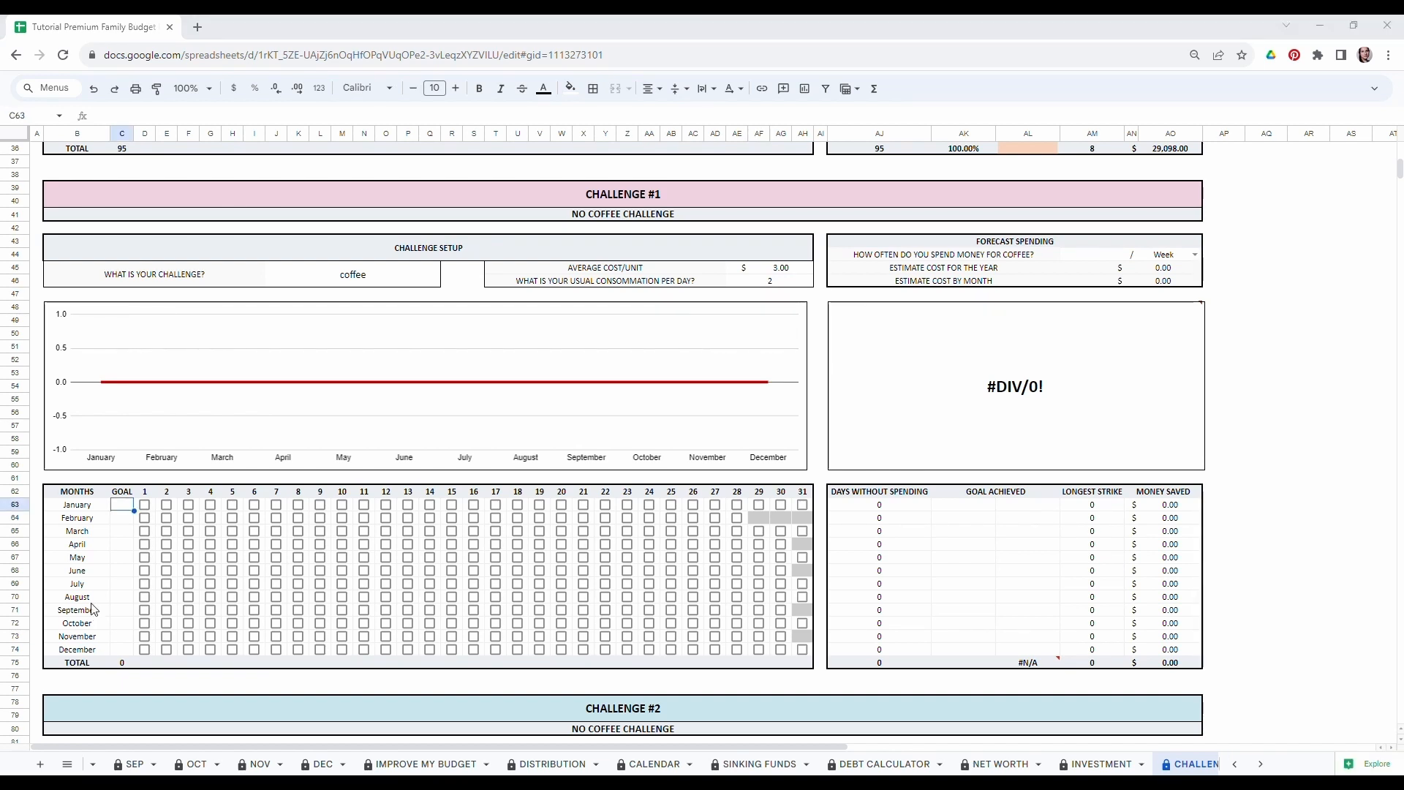
Set the coffee challenge goals to 10 for January, 15 for February, 15 for March and 20 for April.
{"action": "left_click", "coordinate": [130, 524]}
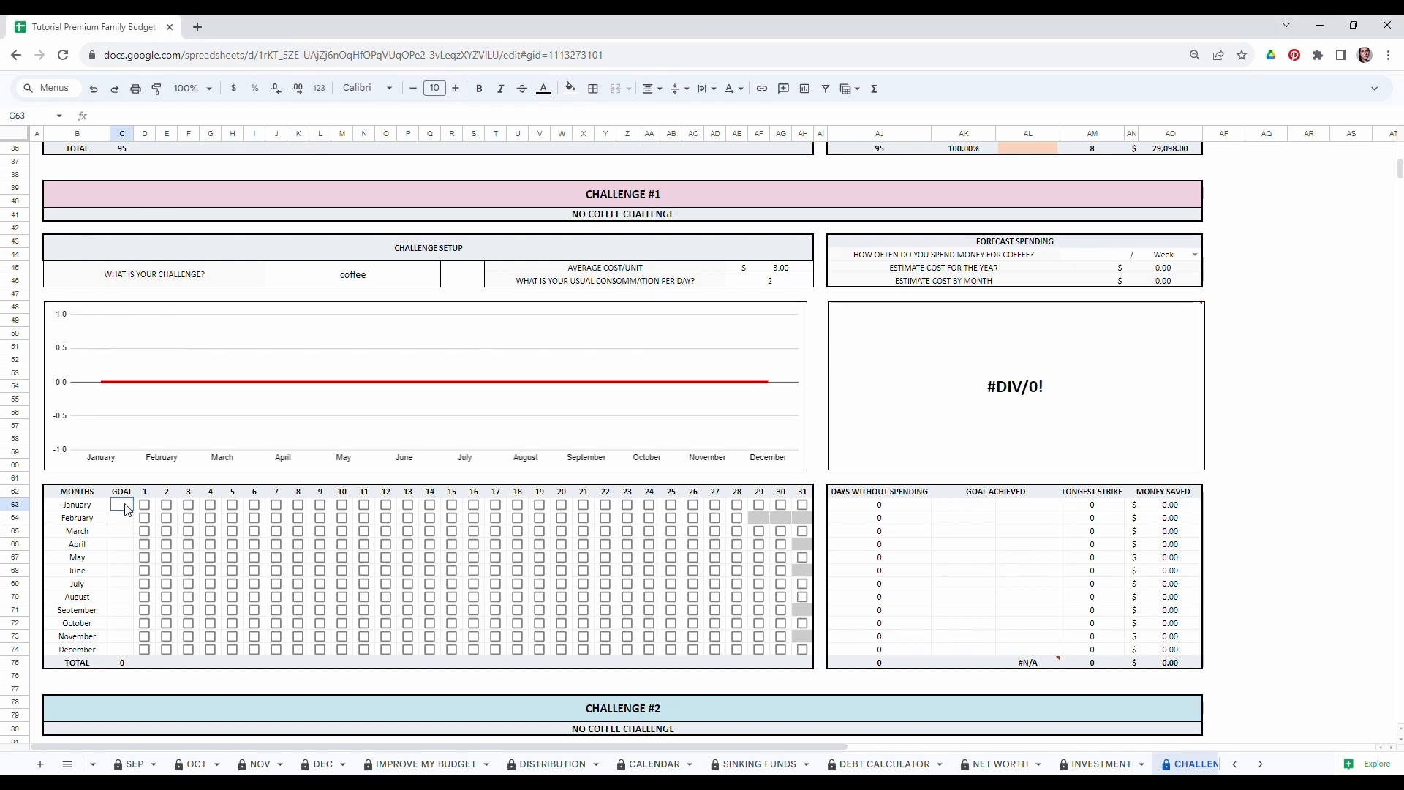
{"action": "type", "text": "10"}
{"action": "left_click", "coordinate": [129, 524]}
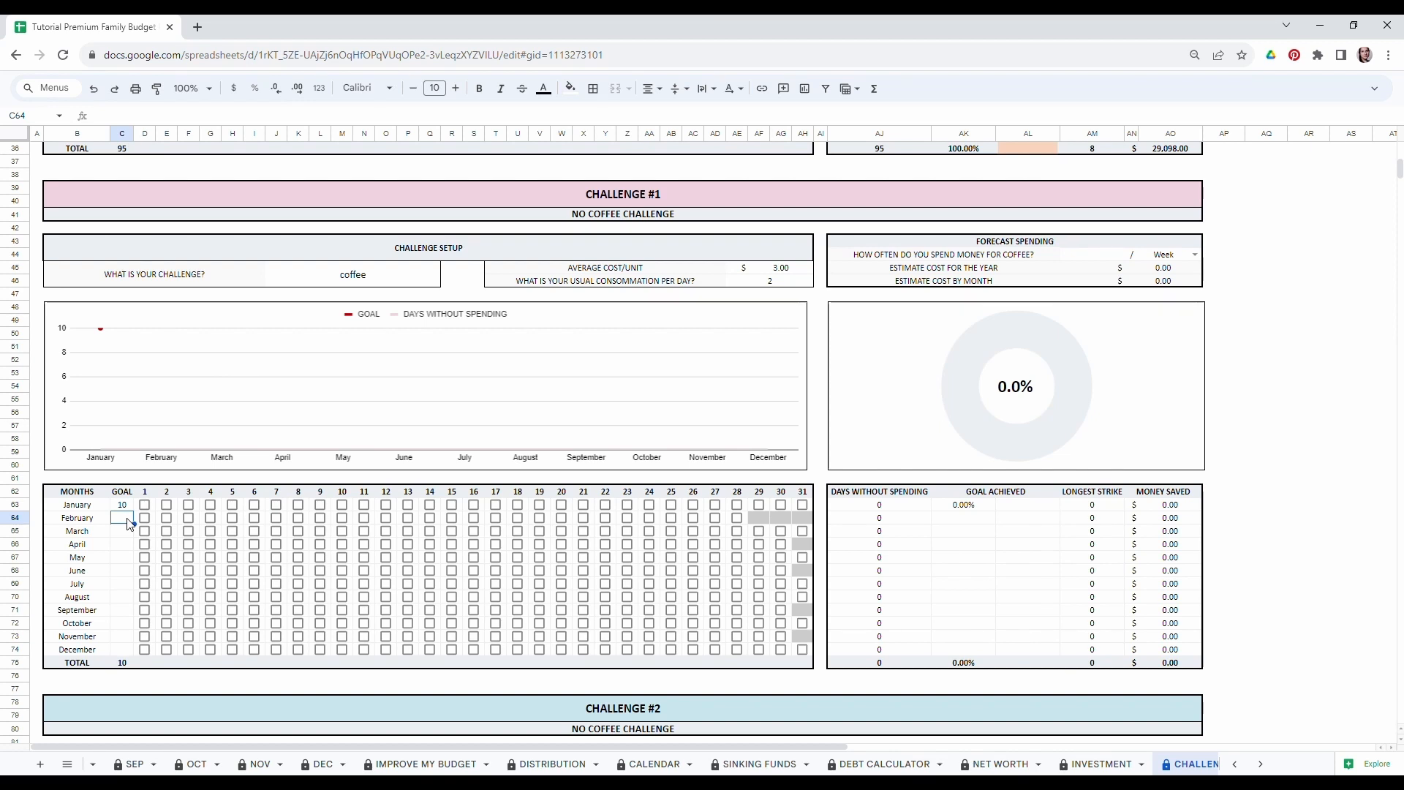
{"action": "type", "text": "15"}
{"action": "key", "text": "Return"}
{"action": "type", "text": "15"}
{"action": "key", "text": "Return"}
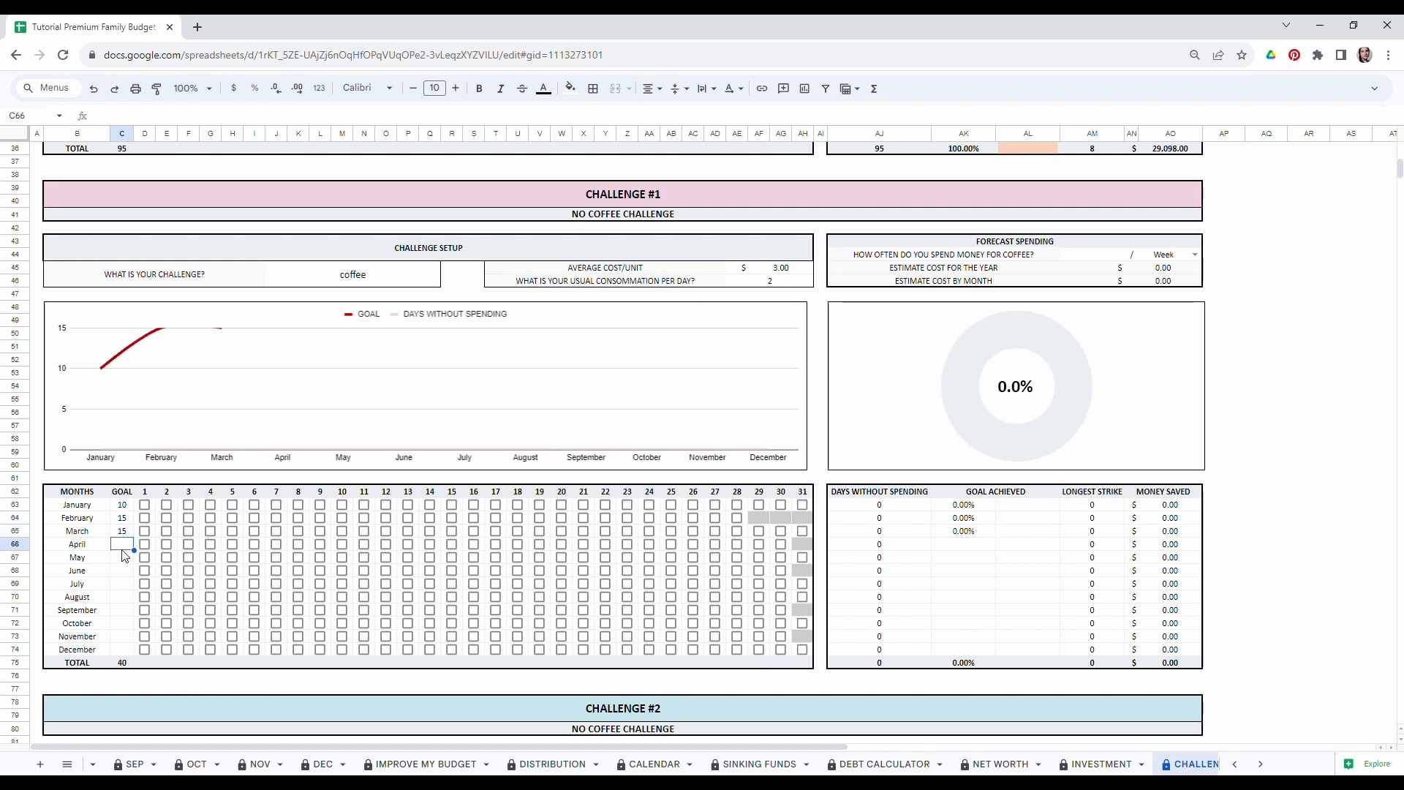
{"action": "type", "text": "20"}
{"action": "left_click", "coordinate": [127, 572]}
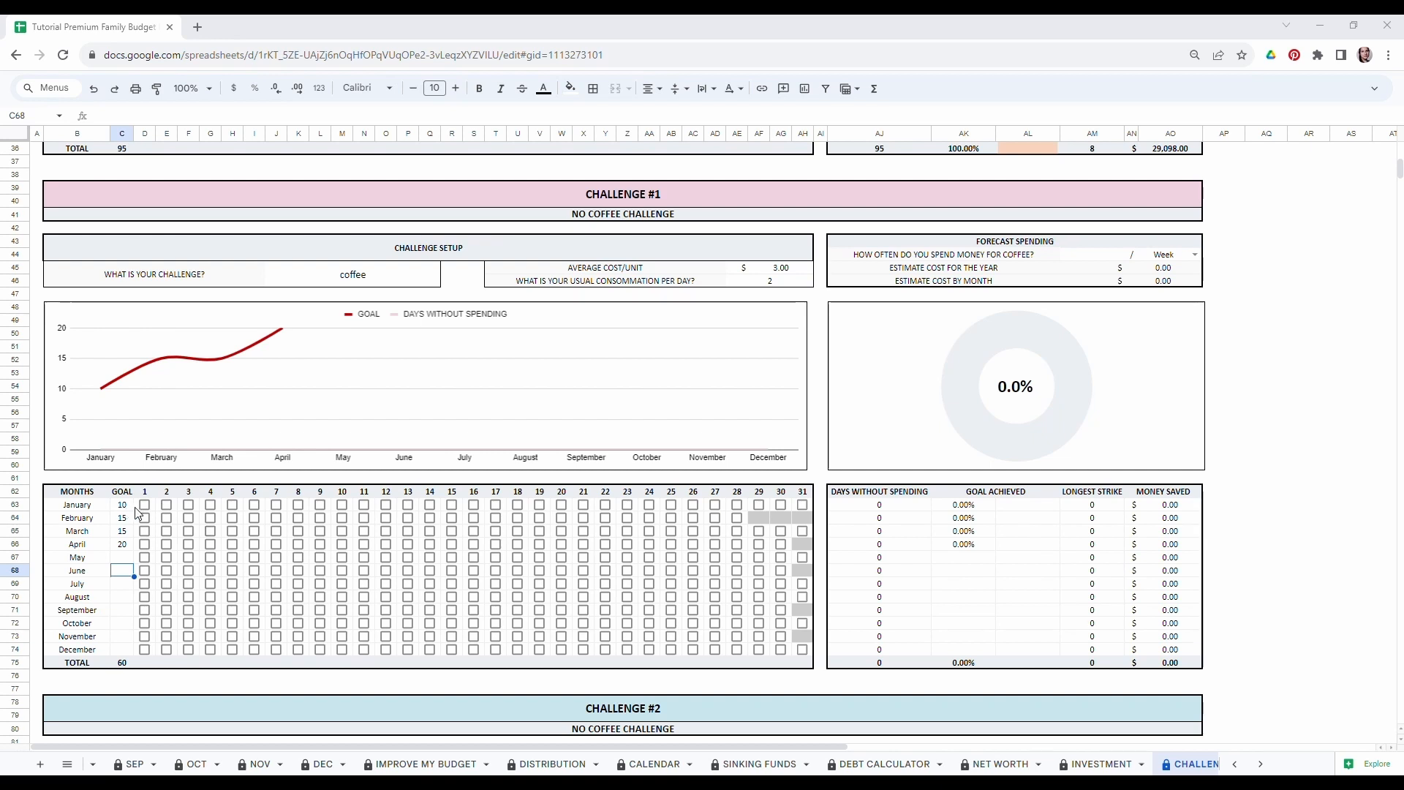
Check off January days 2, 3, 5, 7, 10–12, 14, 16–18, 20–22 and 24 in the coffee challenge tracker.
{"action": "left_click", "coordinate": [170, 506]}
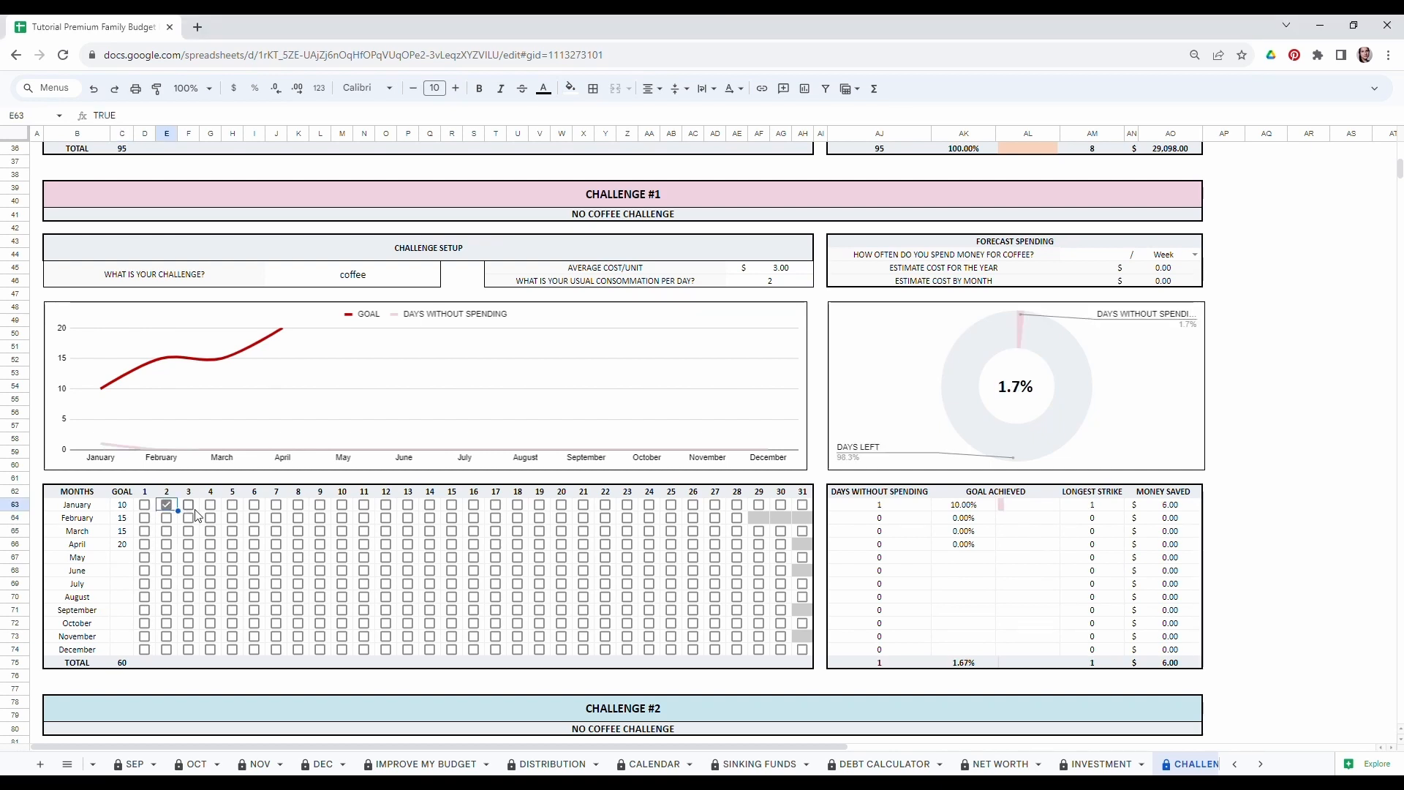
{"action": "left_click", "coordinate": [189, 505]}
{"action": "left_click", "coordinate": [232, 505]}
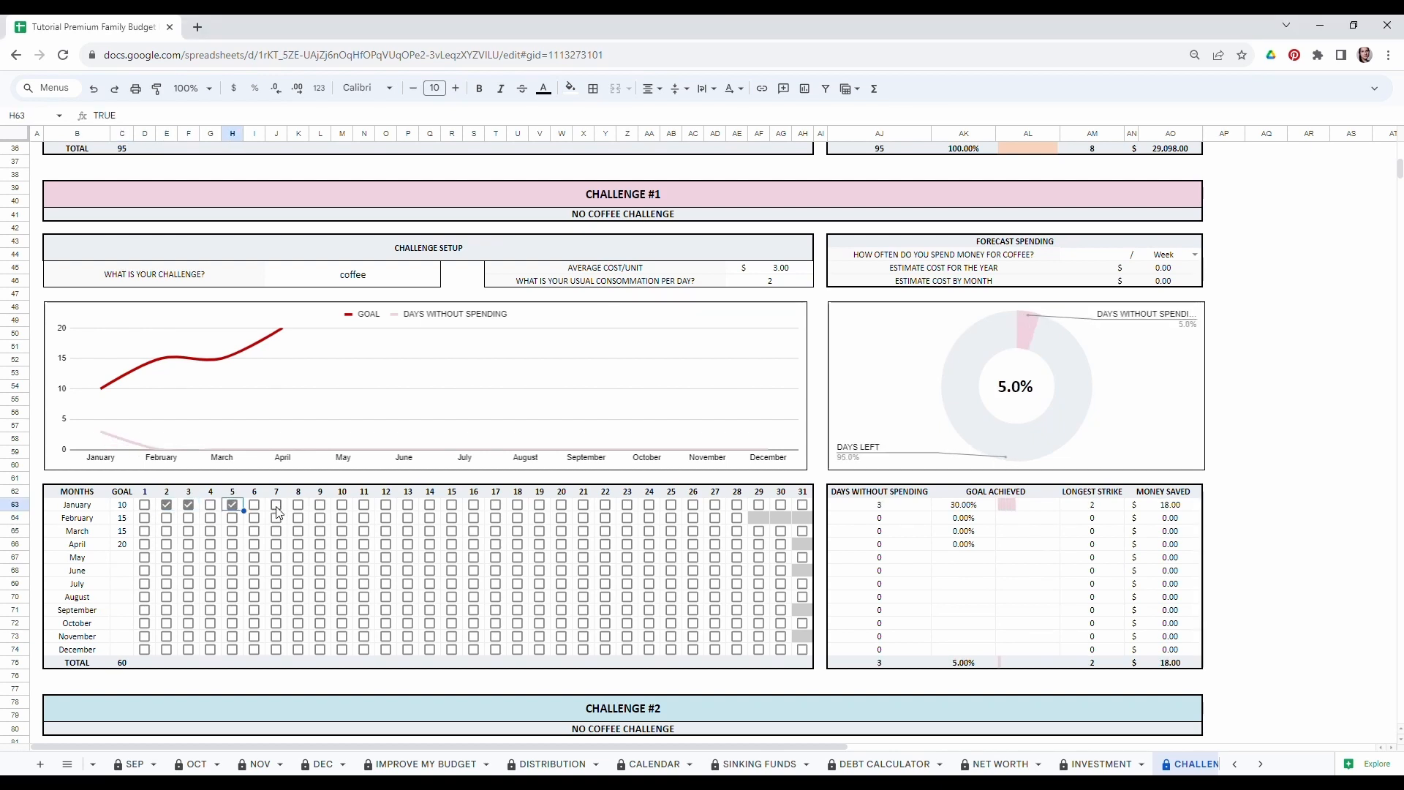
{"action": "left_click", "coordinate": [276, 504]}
{"action": "left_click", "coordinate": [342, 505]}
{"action": "left_click", "coordinate": [364, 505]}
{"action": "left_click", "coordinate": [386, 505]}
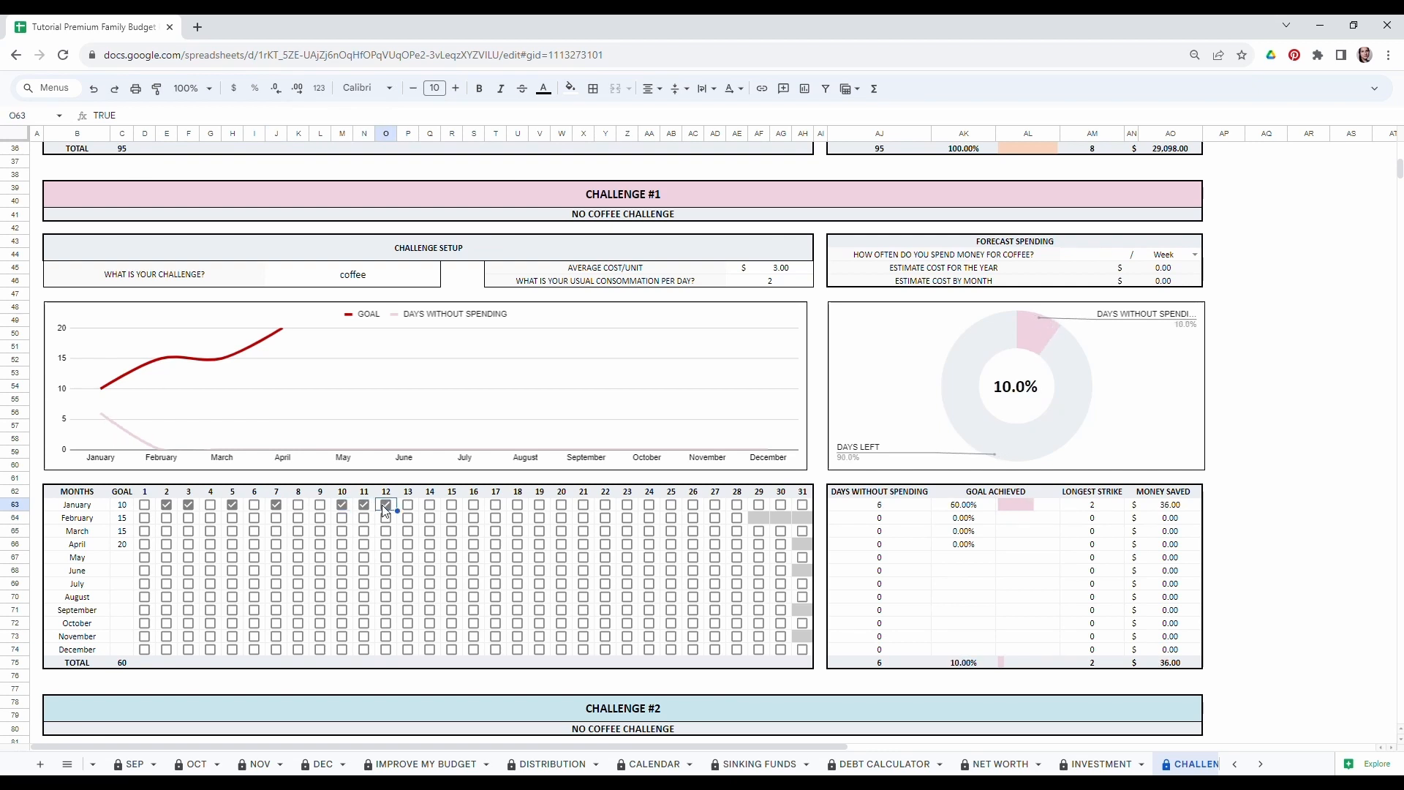
{"action": "left_click", "coordinate": [430, 505]}
{"action": "left_click", "coordinate": [474, 505]}
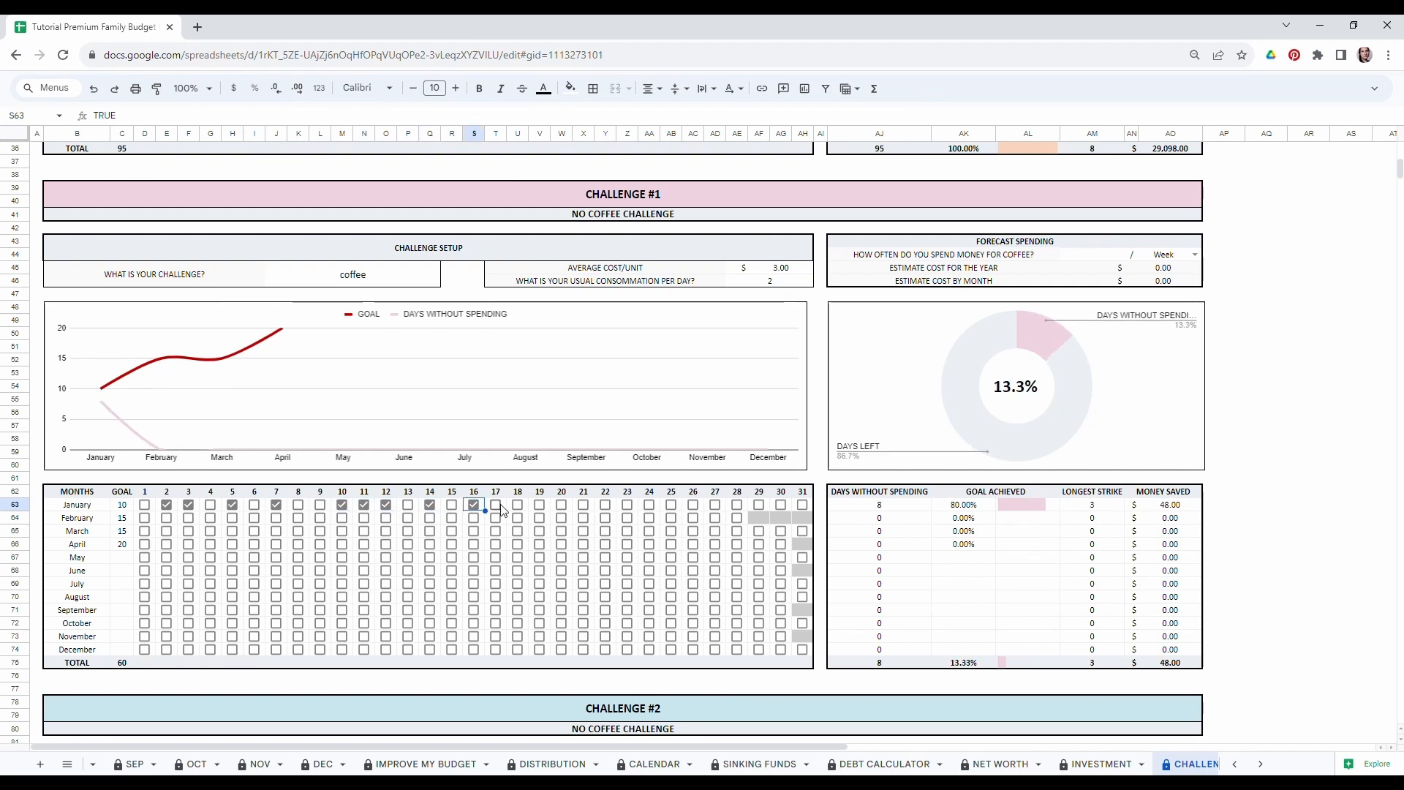
{"action": "left_click", "coordinate": [496, 505]}
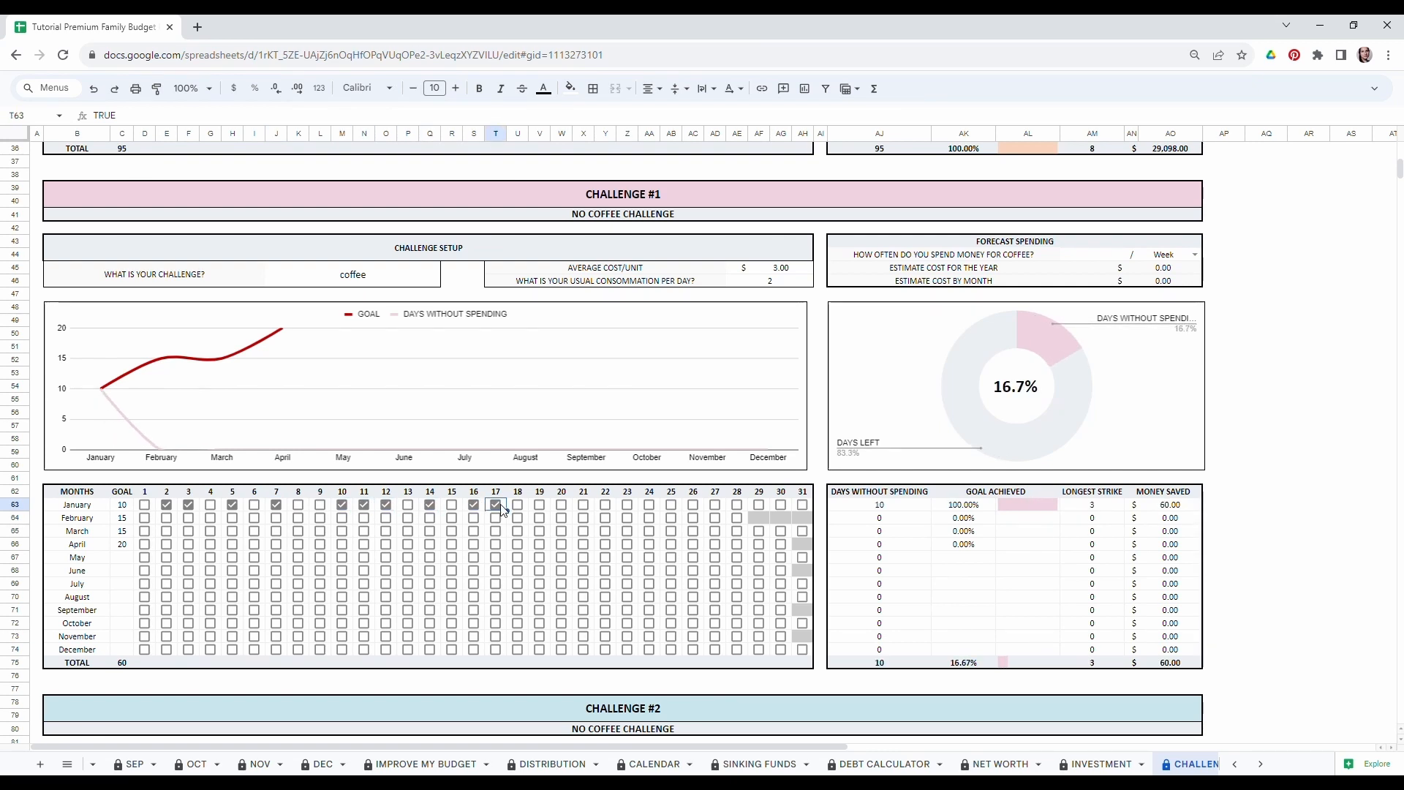
{"action": "left_click", "coordinate": [517, 505]}
{"action": "left_click", "coordinate": [606, 505]}
{"action": "left_click", "coordinate": [650, 504]}
Check off February days 2, 3, 6, 11, 15 and 19 in the coffee challenge tracker.
{"action": "left_click", "coordinate": [166, 518]}
{"action": "left_click", "coordinate": [189, 518]}
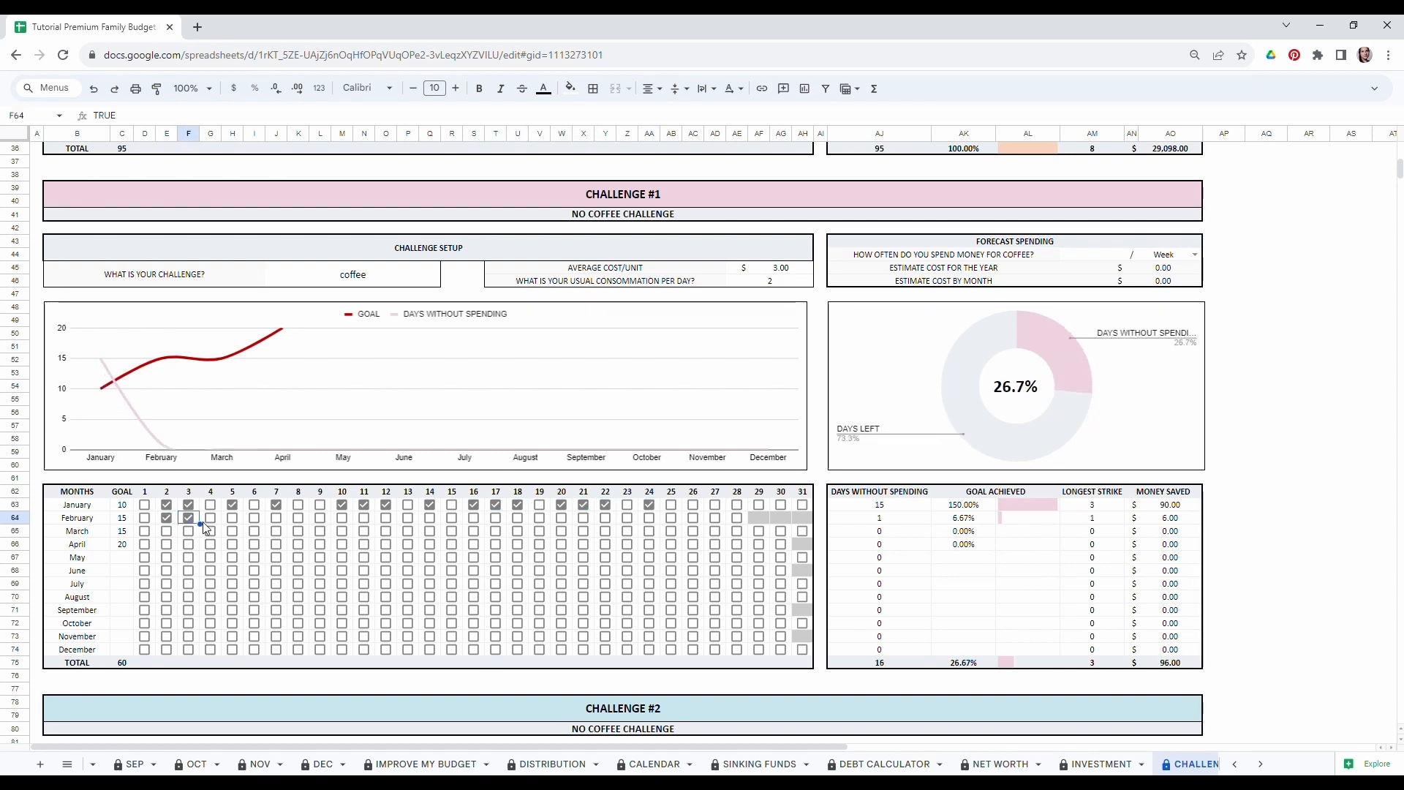
{"action": "left_click", "coordinate": [254, 518]}
{"action": "left_click", "coordinate": [364, 517]}
{"action": "left_click", "coordinate": [452, 517]}
{"action": "left_click", "coordinate": [540, 518]}
Check off March days 2–4, 10–12, 16, 17, 23 and 27 in the coffee challenge tracker.
{"action": "left_click", "coordinate": [167, 531]}
{"action": "left_click", "coordinate": [188, 531]}
{"action": "left_click", "coordinate": [211, 531]}
{"action": "left_click", "coordinate": [343, 531]}
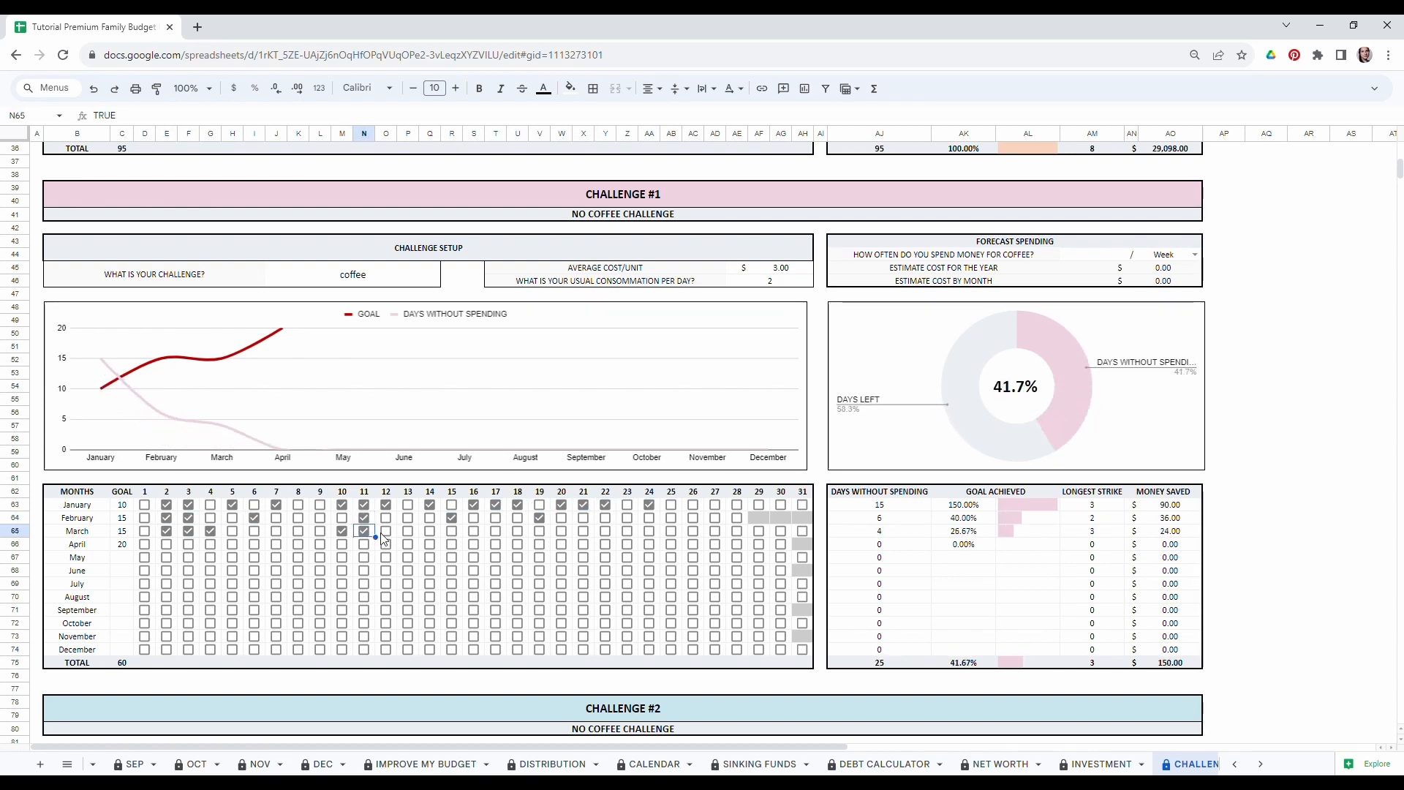
{"action": "left_click", "coordinate": [364, 531]}
{"action": "left_click", "coordinate": [474, 530]}
{"action": "left_click", "coordinate": [496, 530]}
{"action": "left_click", "coordinate": [627, 531]}
{"action": "left_click", "coordinate": [715, 530]}
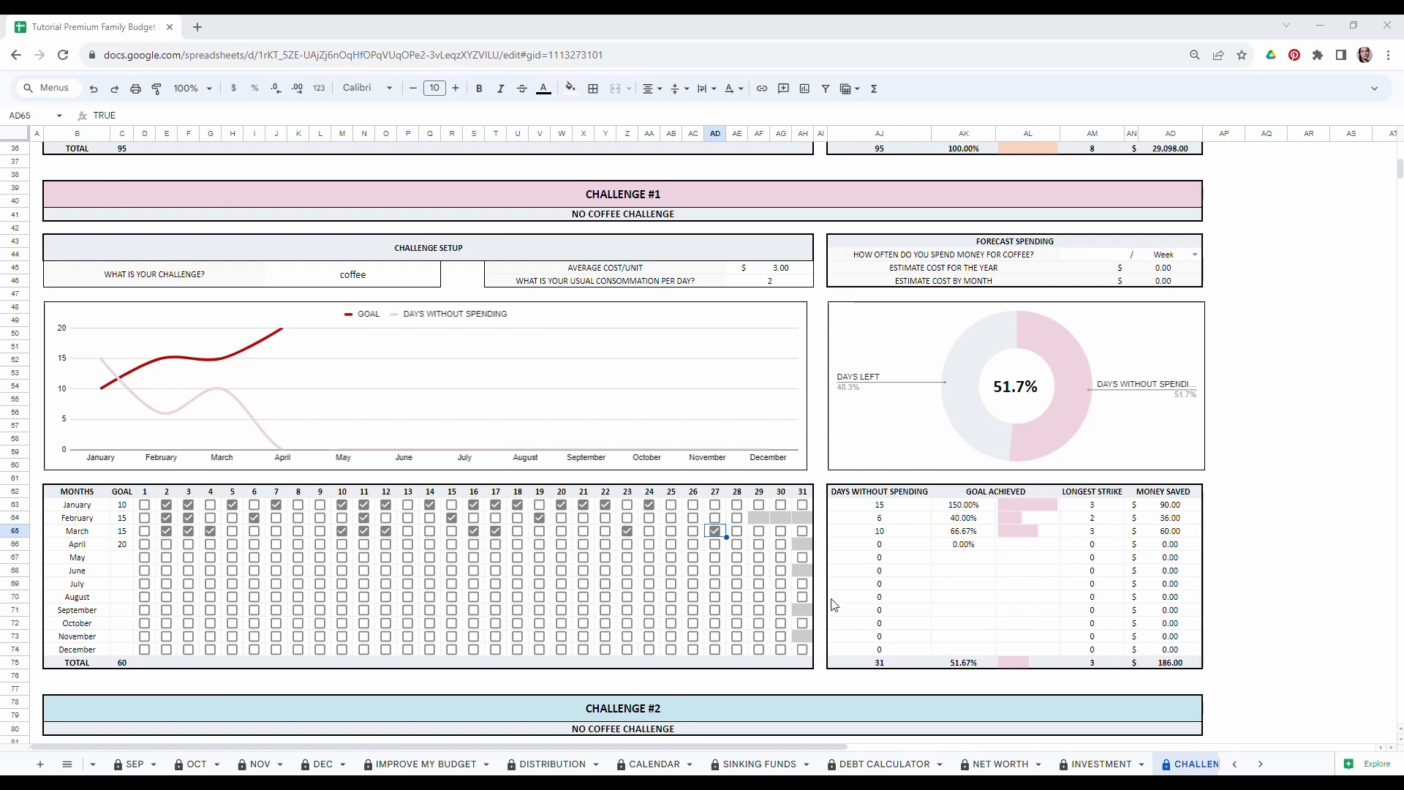
Review the goal achieved, longest strike and money saved for the first months of the coffee challenge.
{"action": "left_click_drag", "start_coordinate": [875, 519], "coordinate": [966, 545]}
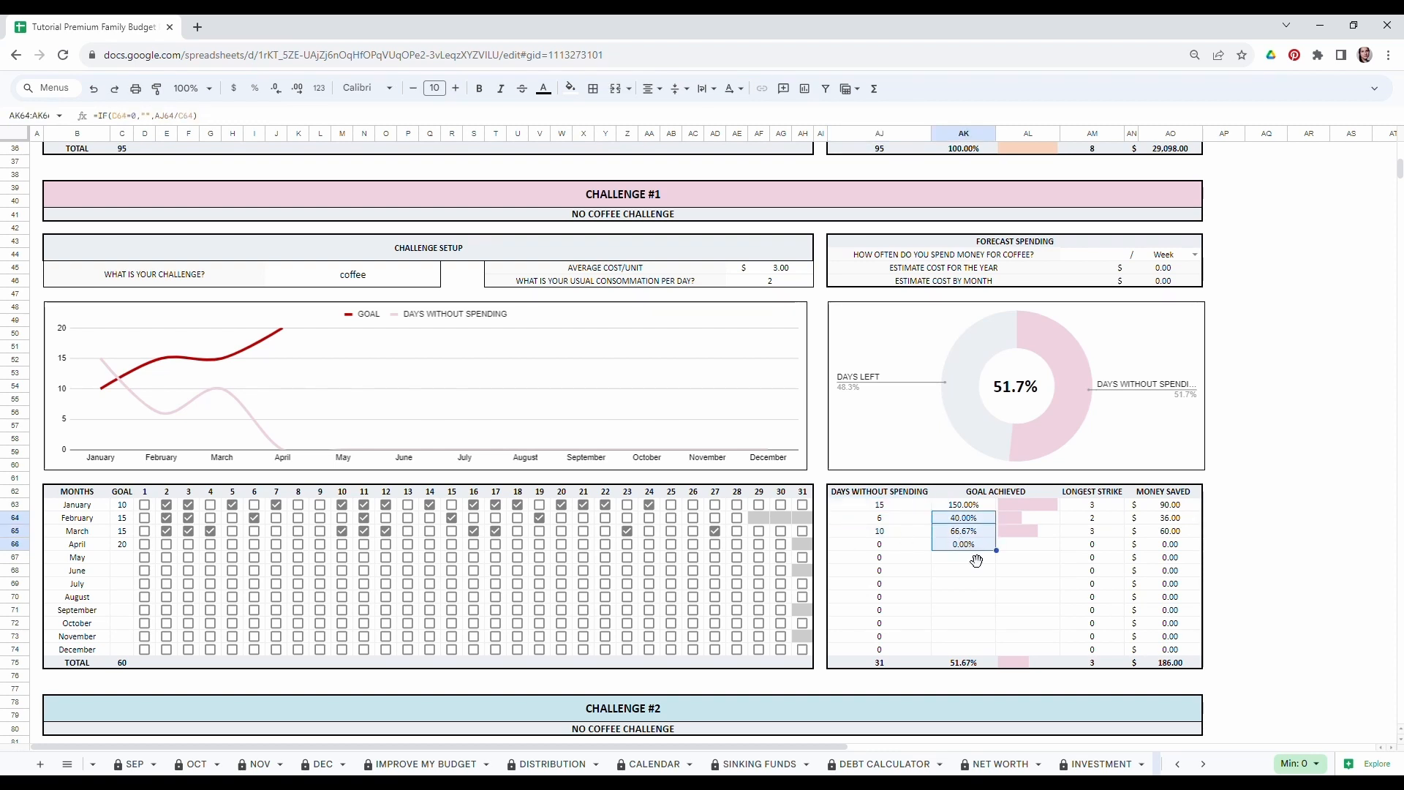
{"action": "left_click_drag", "start_coordinate": [1092, 505], "coordinate": [1092, 531]}
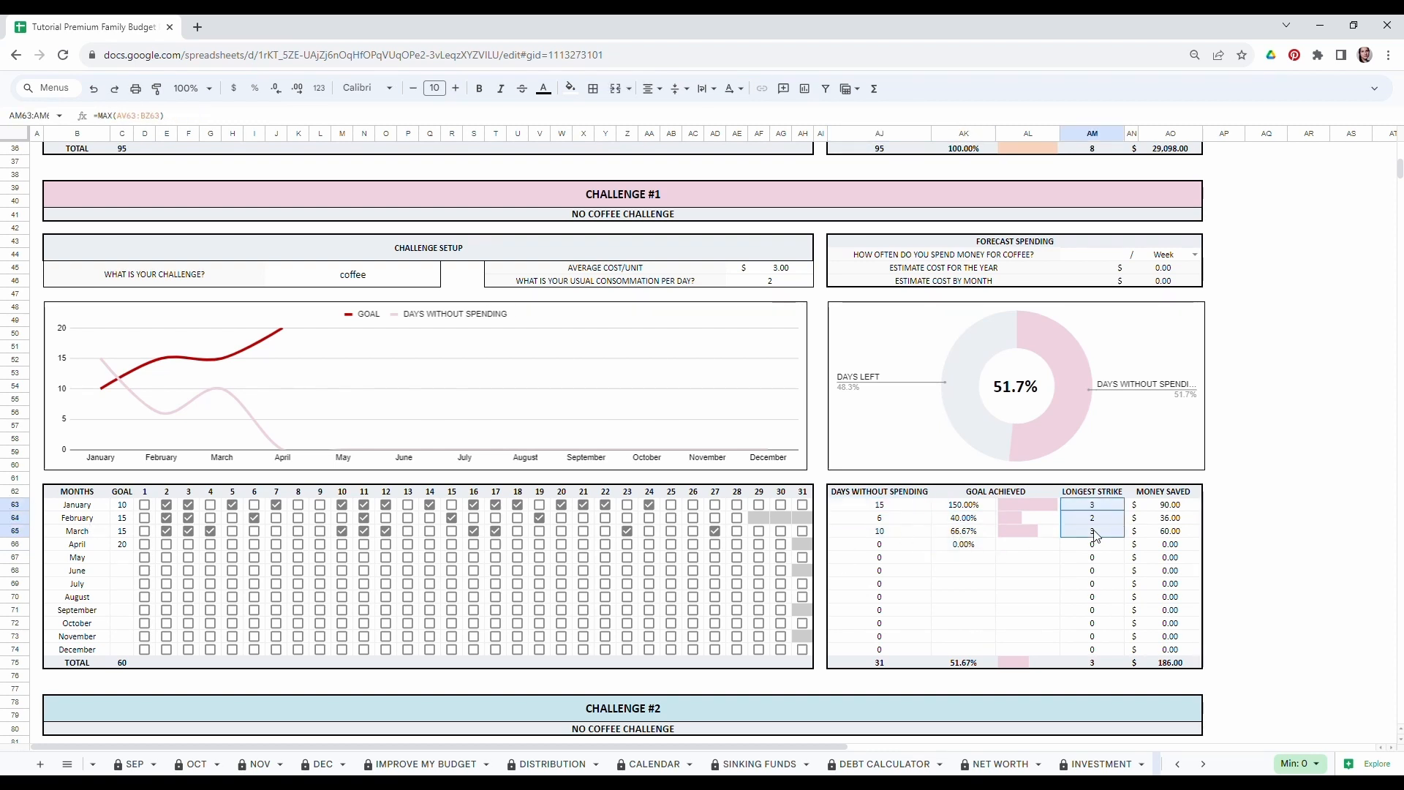
{"action": "left_click_drag", "start_coordinate": [1170, 505], "coordinate": [1170, 531]}
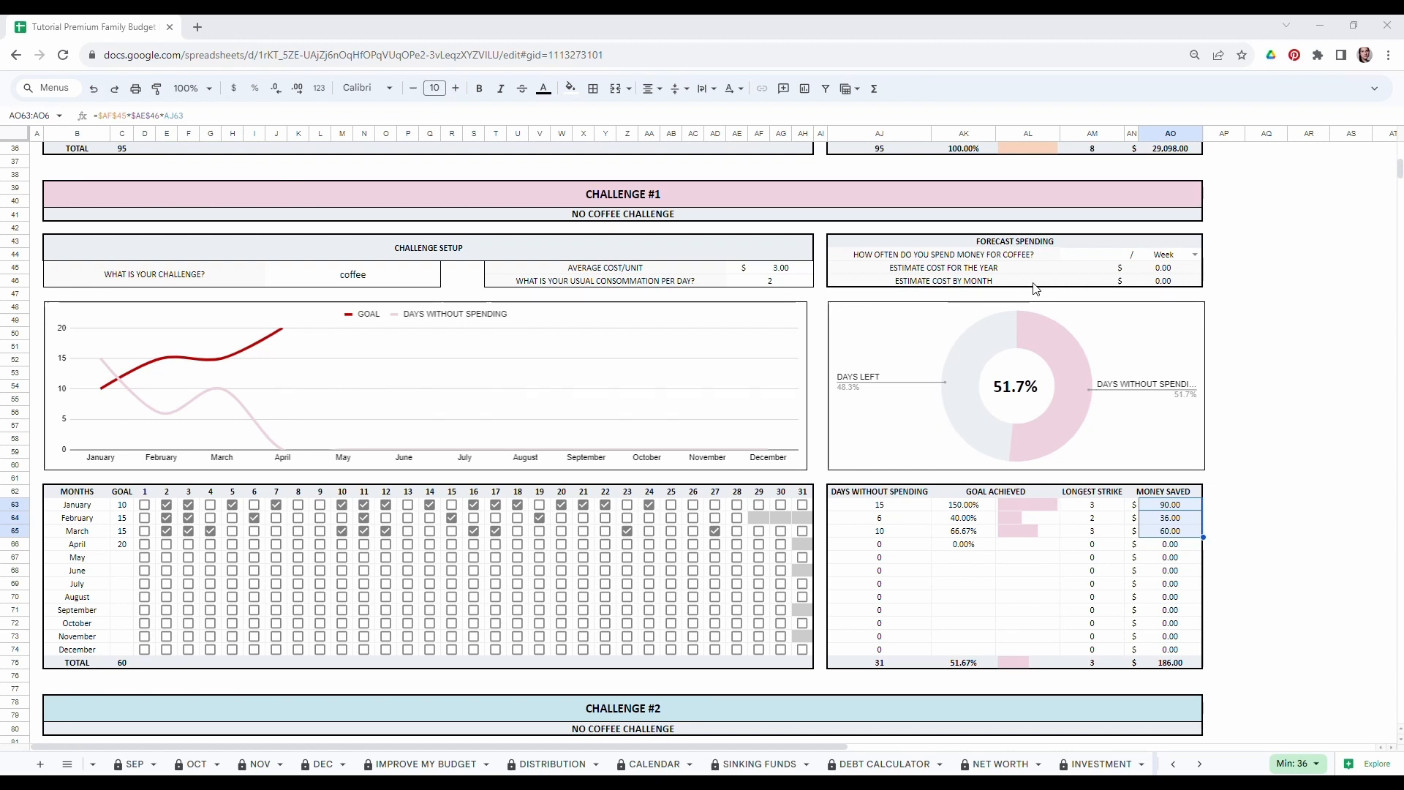
{"action": "left_click", "coordinate": [1274, 384]}
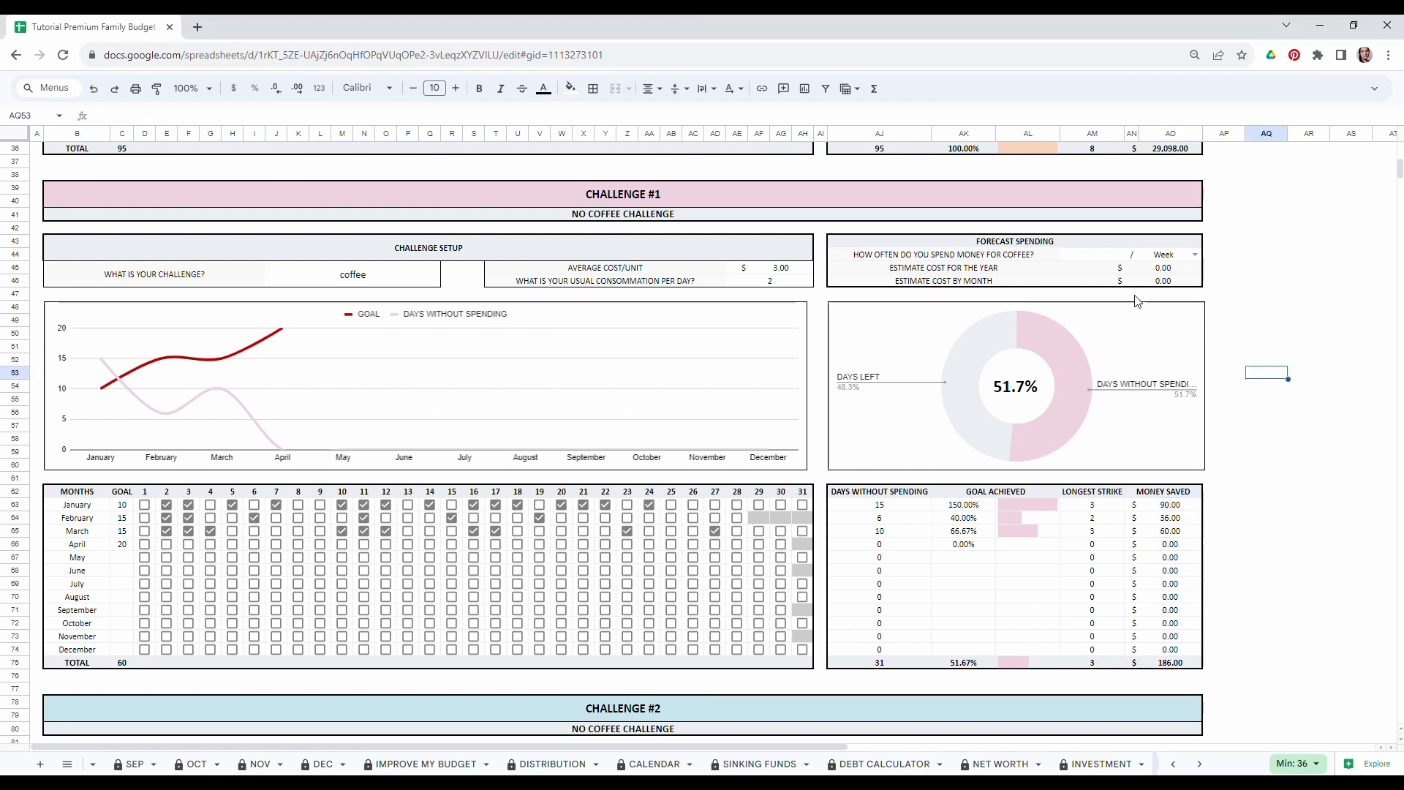
Set how often money is spent for coffee to 5 per week in the Challenge #1 spending forecast.
{"action": "left_click", "coordinate": [1111, 257]}
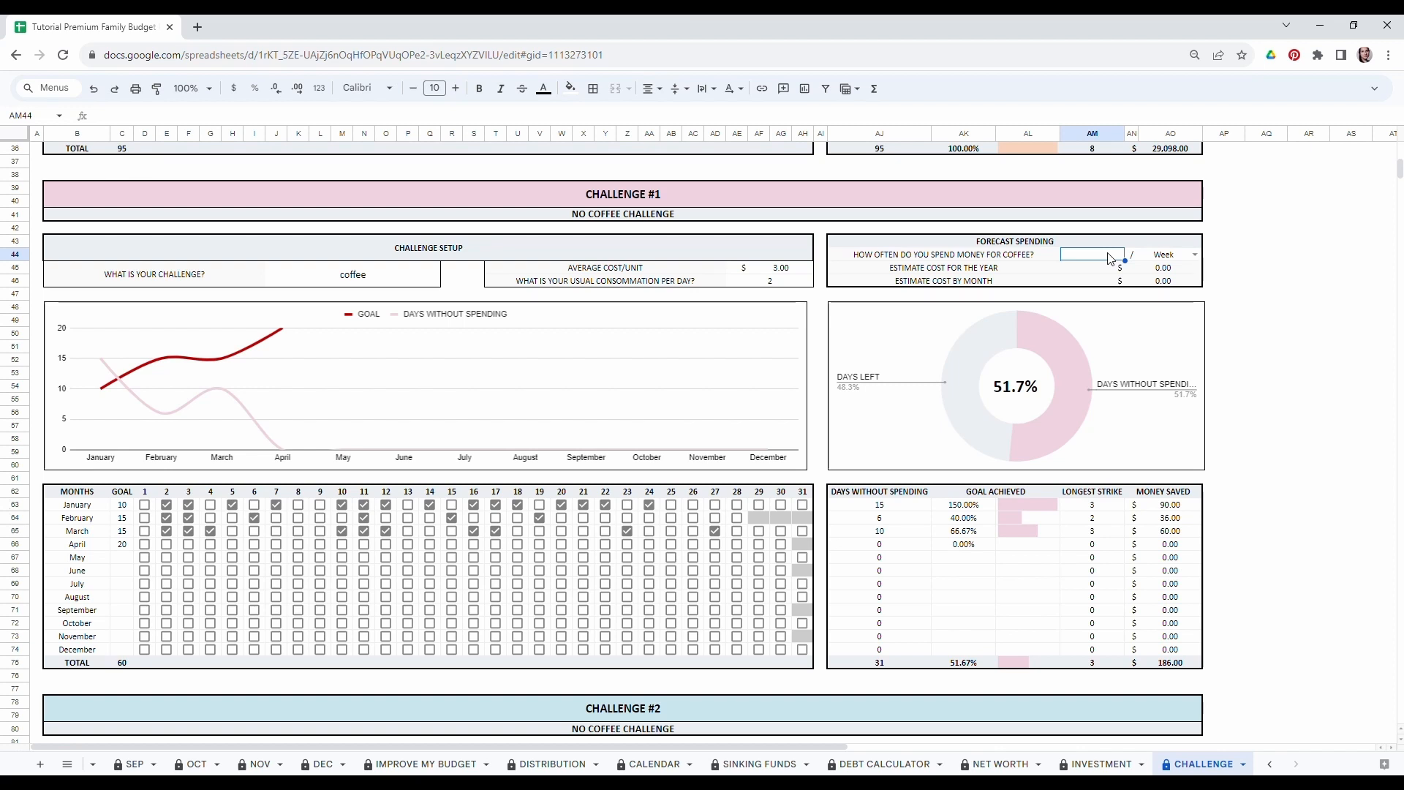
{"action": "type", "text": "5"}
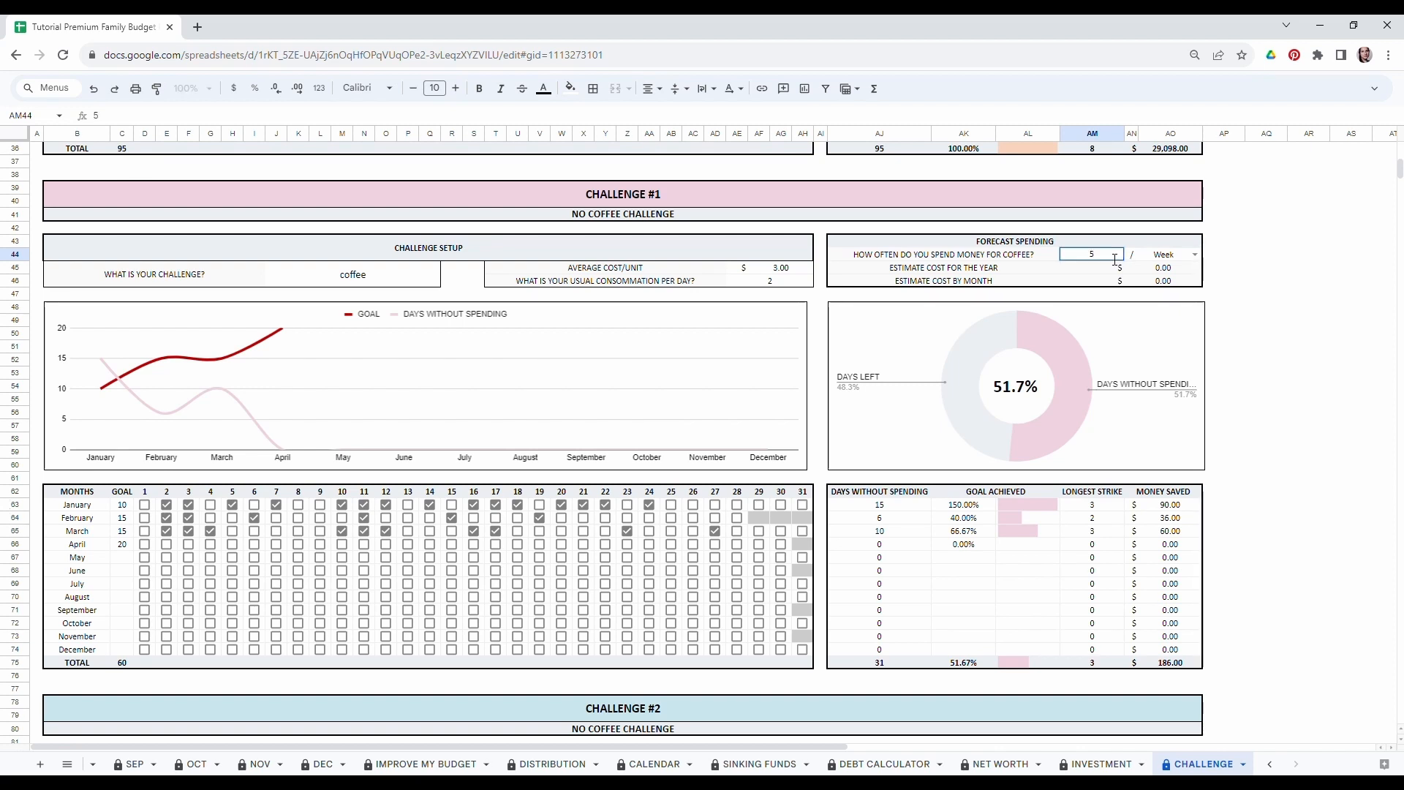
{"action": "left_click", "coordinate": [1241, 308]}
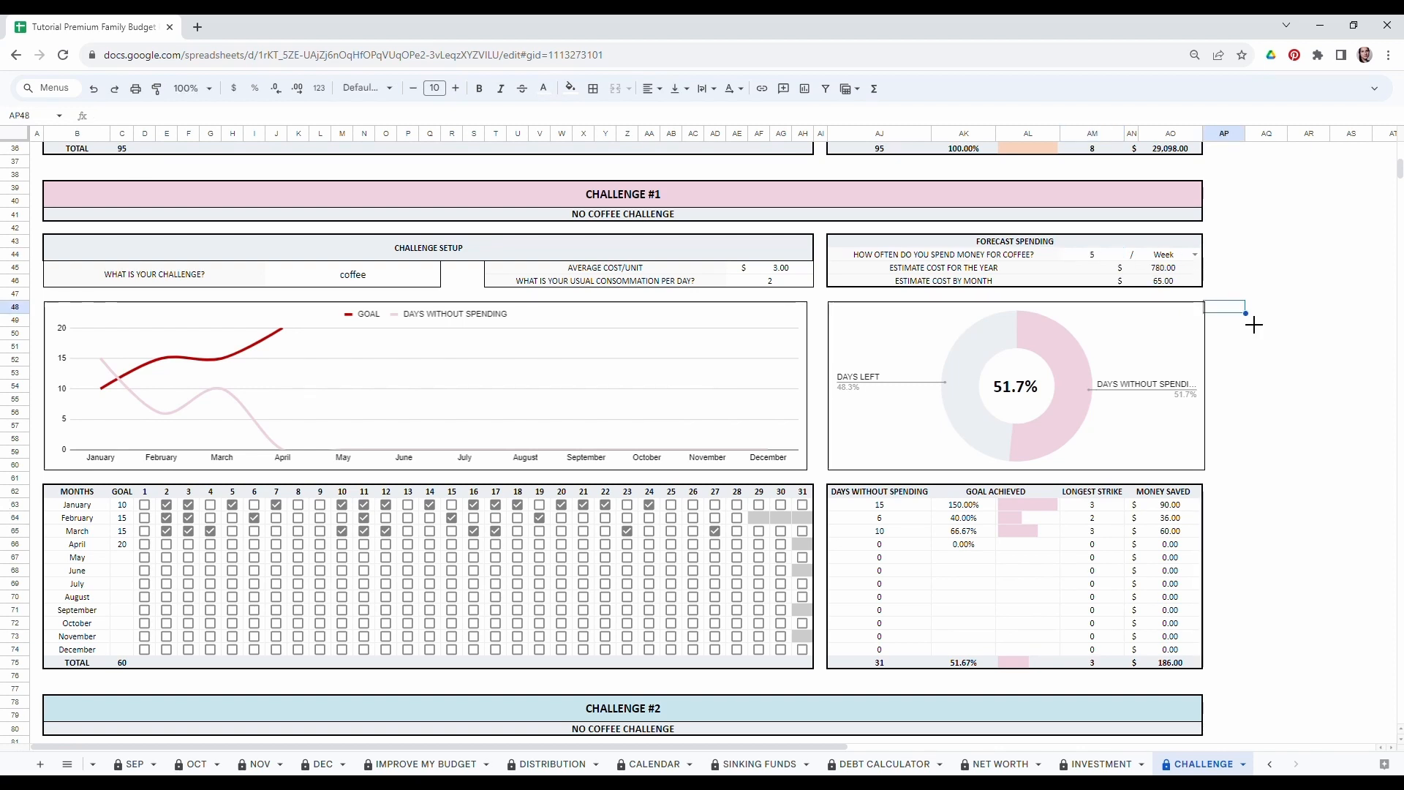
Compare the coffee spending frequency with the estimated yearly cost and the usual consumption per day.
{"action": "left_click", "coordinate": [1090, 257]}
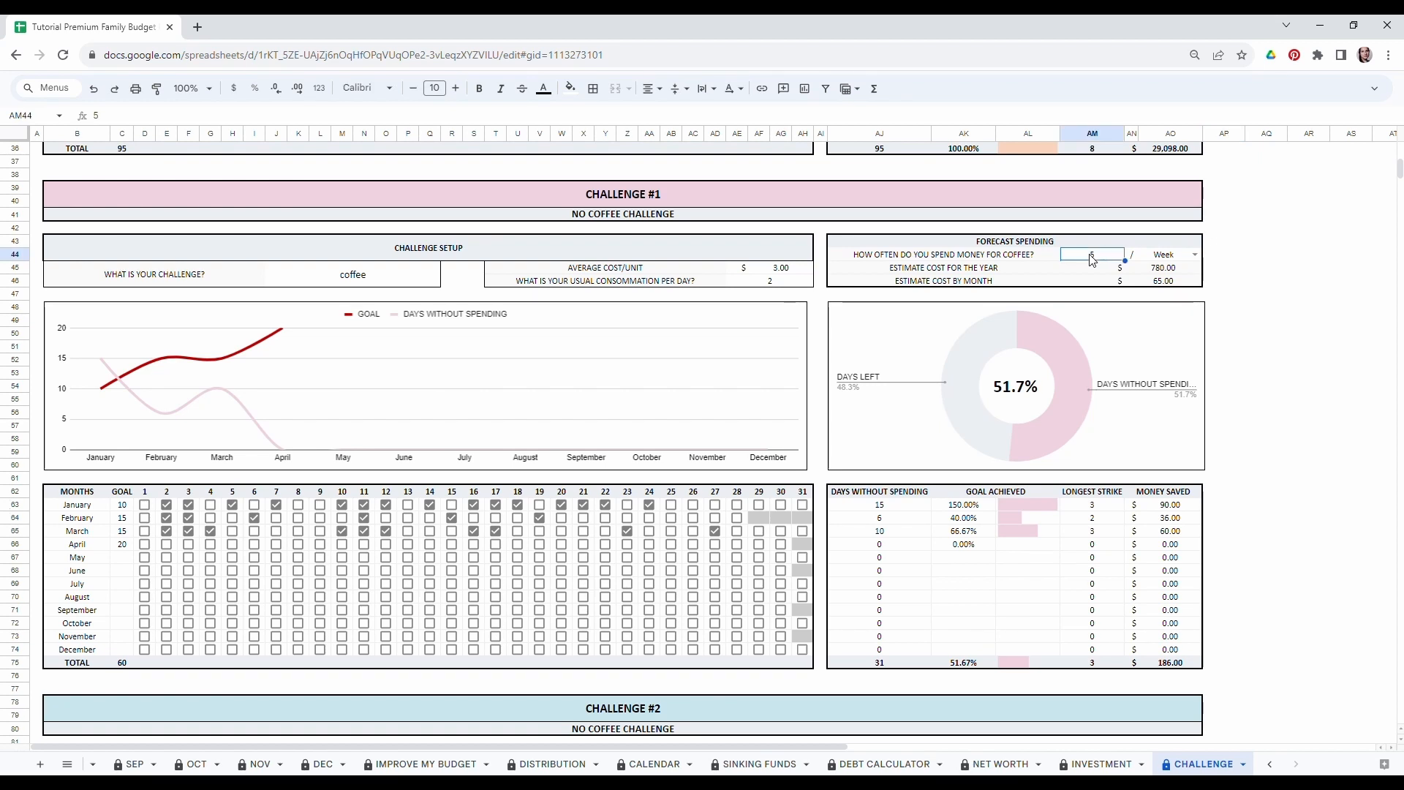
{"action": "left_click", "coordinate": [1144, 272]}
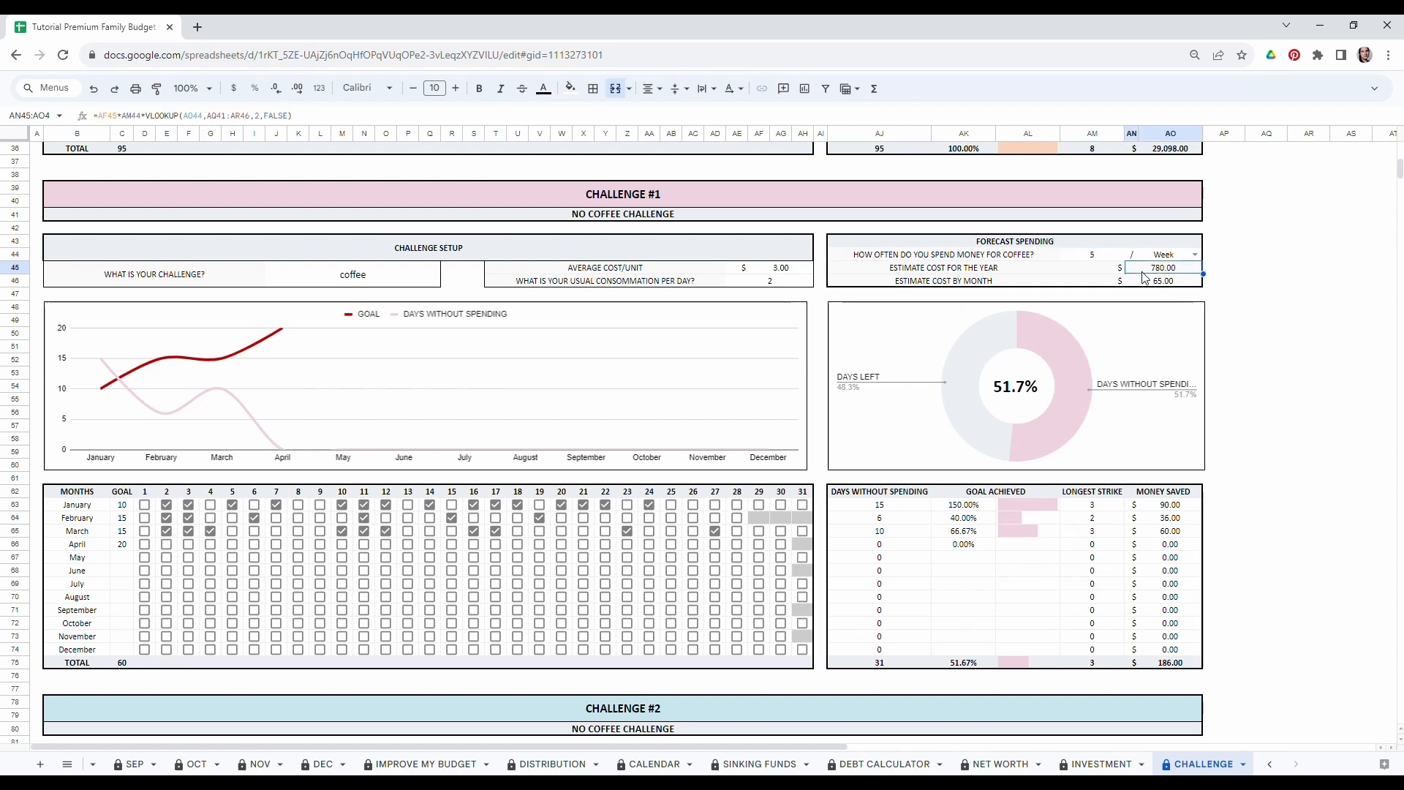
{"action": "left_click", "coordinate": [1284, 324]}
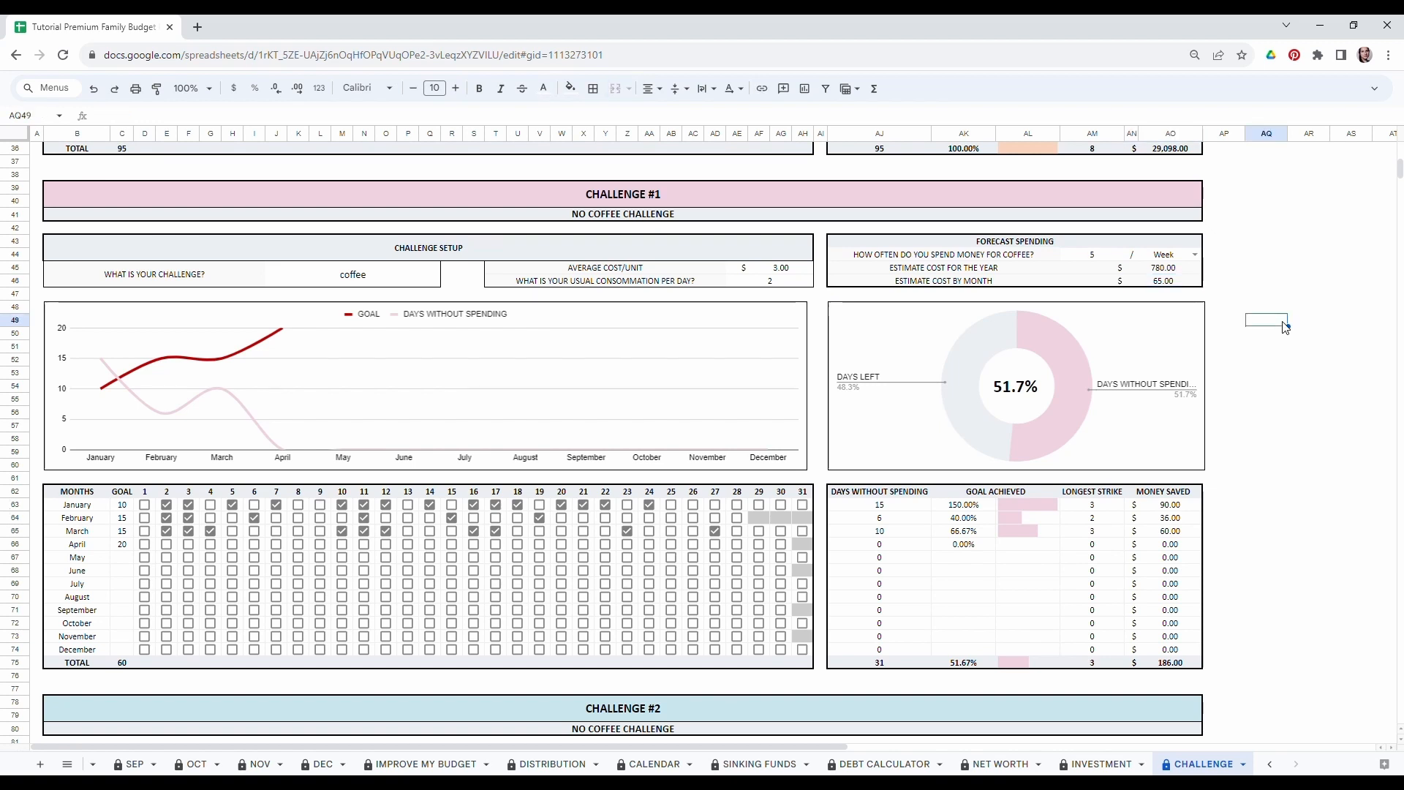
{"action": "left_click", "coordinate": [770, 280]}
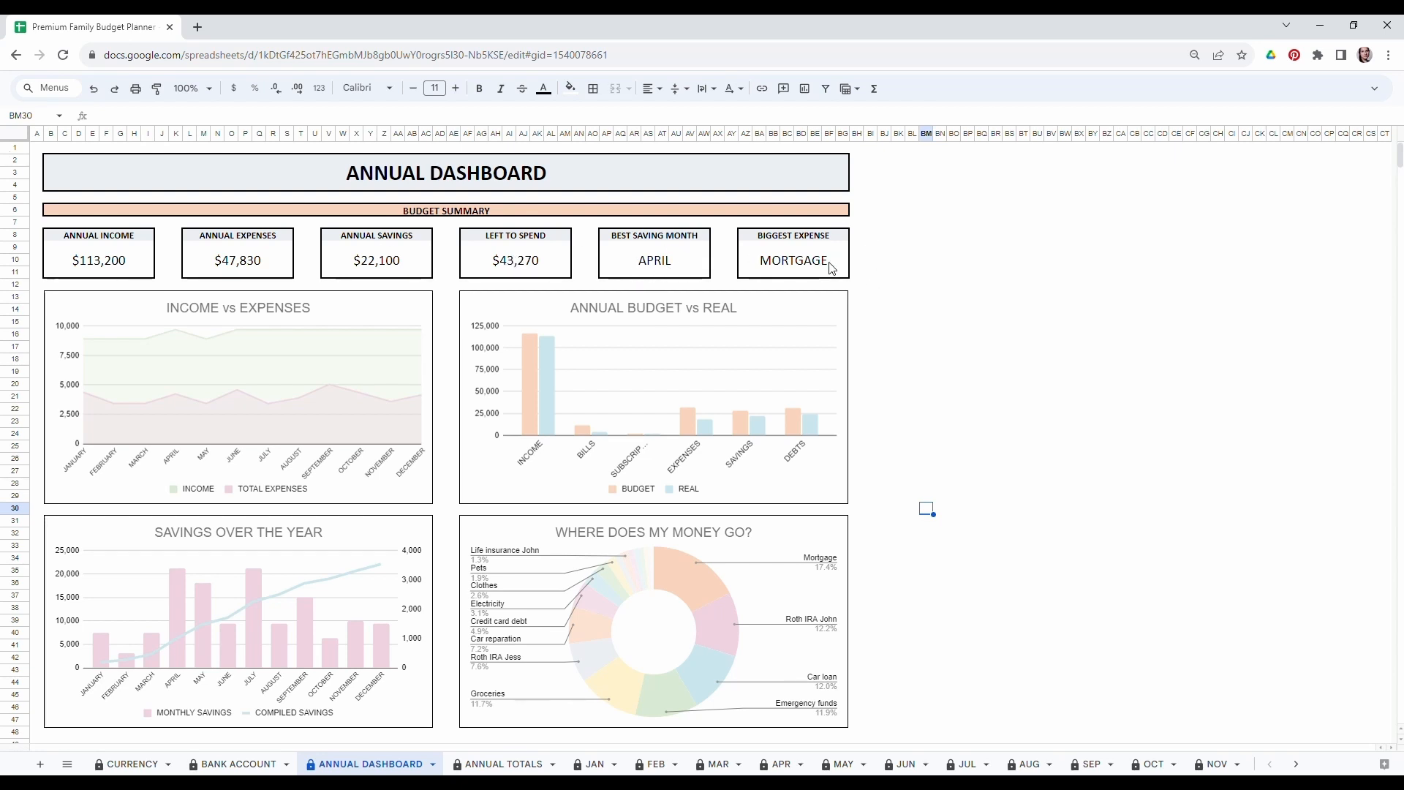
Examine the annual dashboard's budget, sinking funds, debt, net worth, investment forecast and no spending challenge summaries in the completed planner.
{"action": "scroll", "coordinate": [447, 495], "scroll_direction": "down", "scroll_amount": 3}
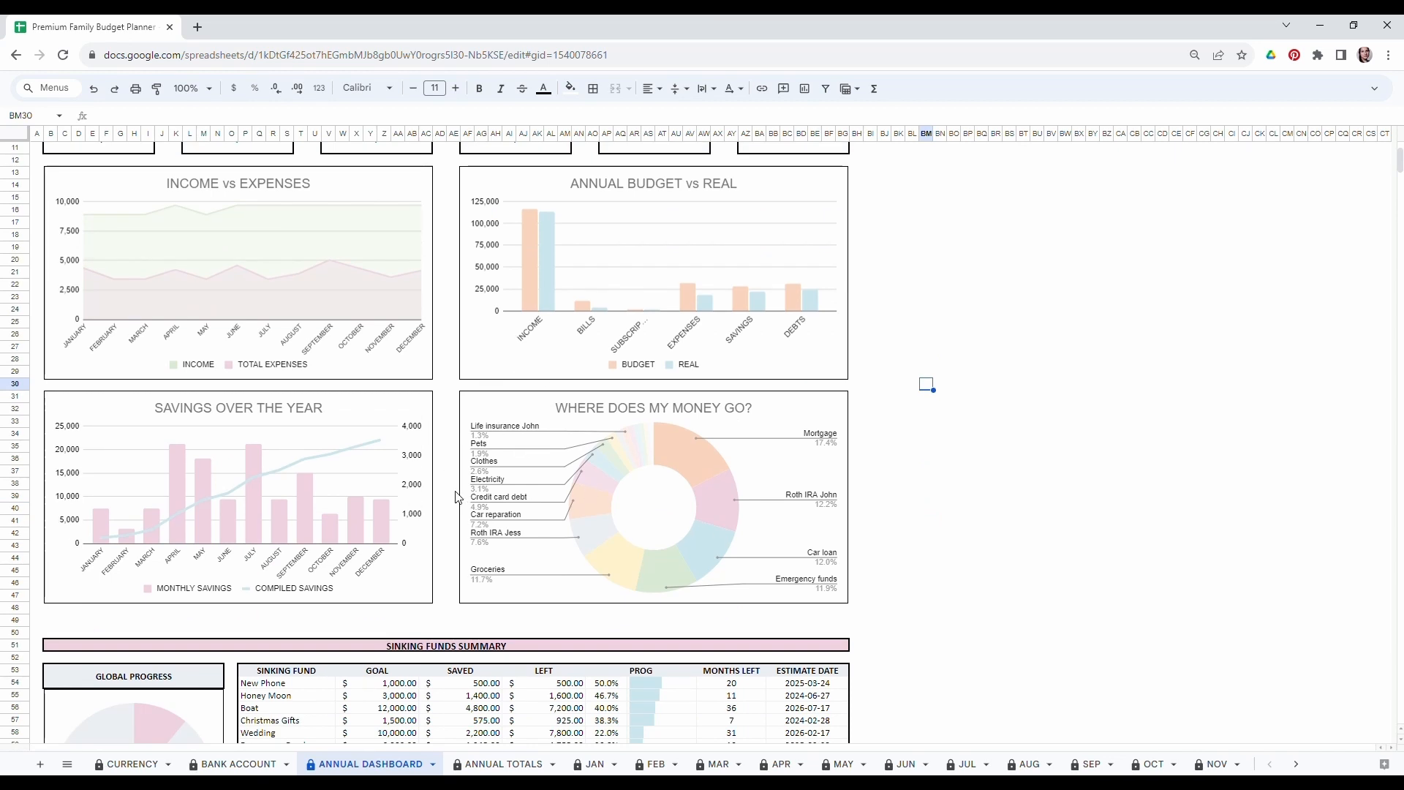
{"action": "scroll", "coordinate": [457, 497], "scroll_direction": "up", "scroll_amount": 3}
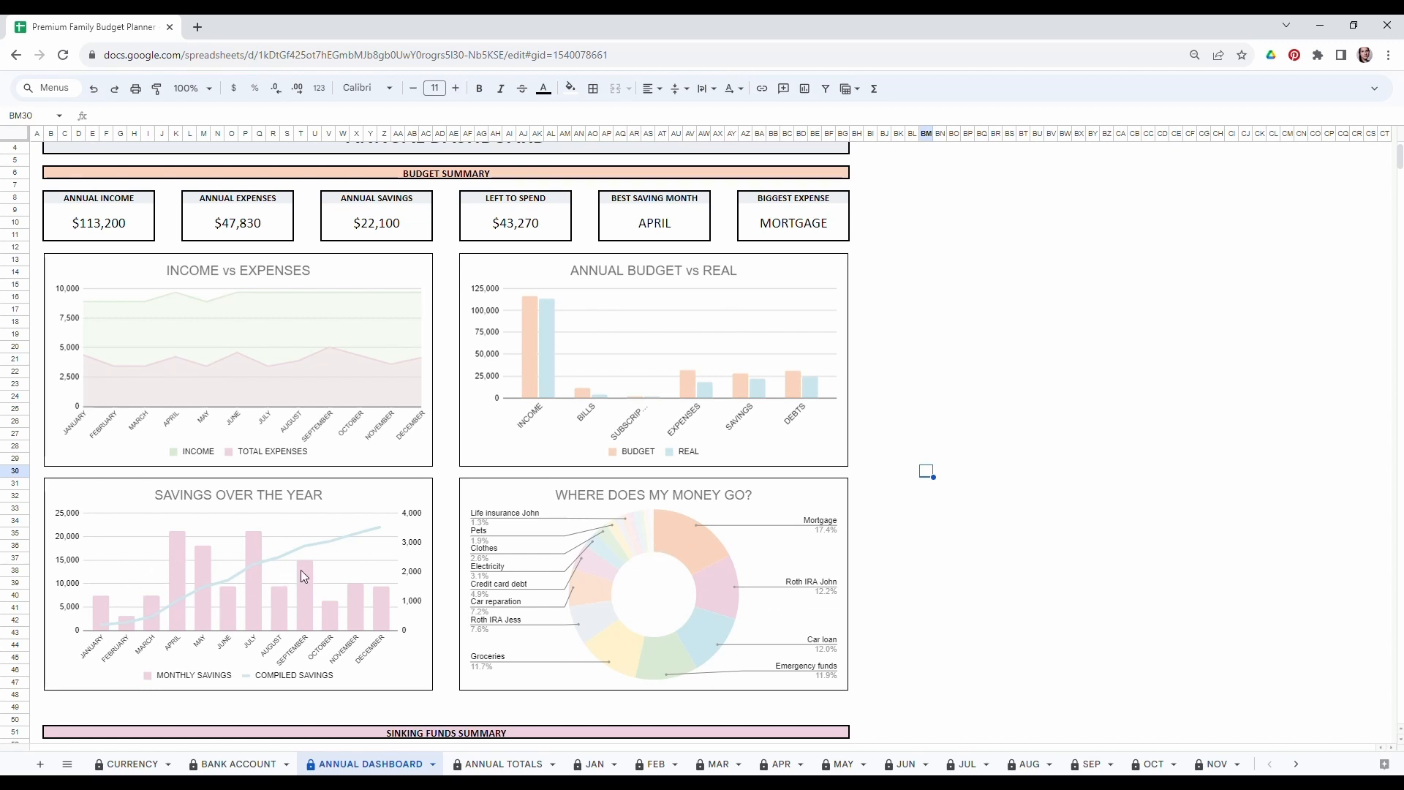
{"action": "scroll", "coordinate": [585, 446], "scroll_direction": "down", "scroll_amount": 3}
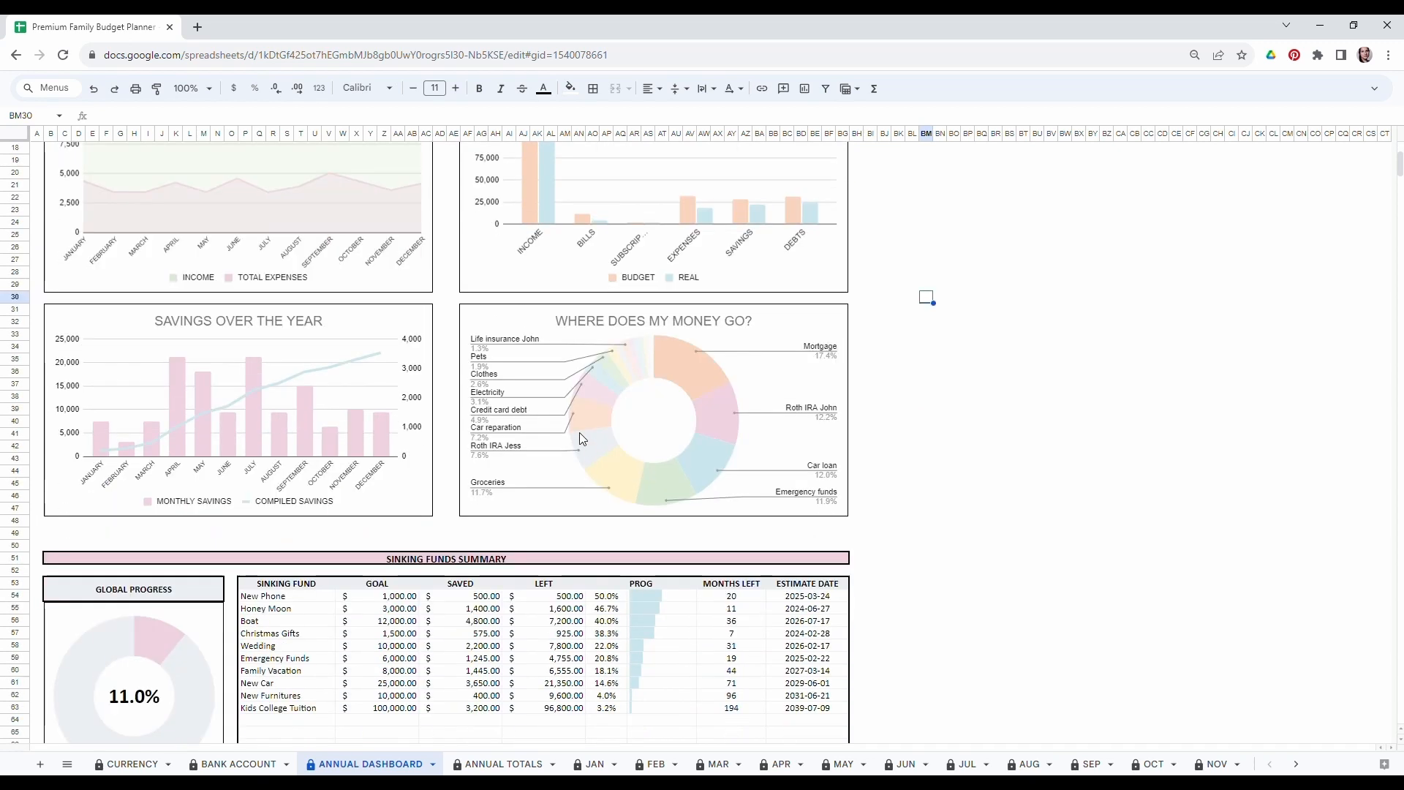
{"action": "scroll", "coordinate": [582, 437], "scroll_direction": "down", "scroll_amount": 6}
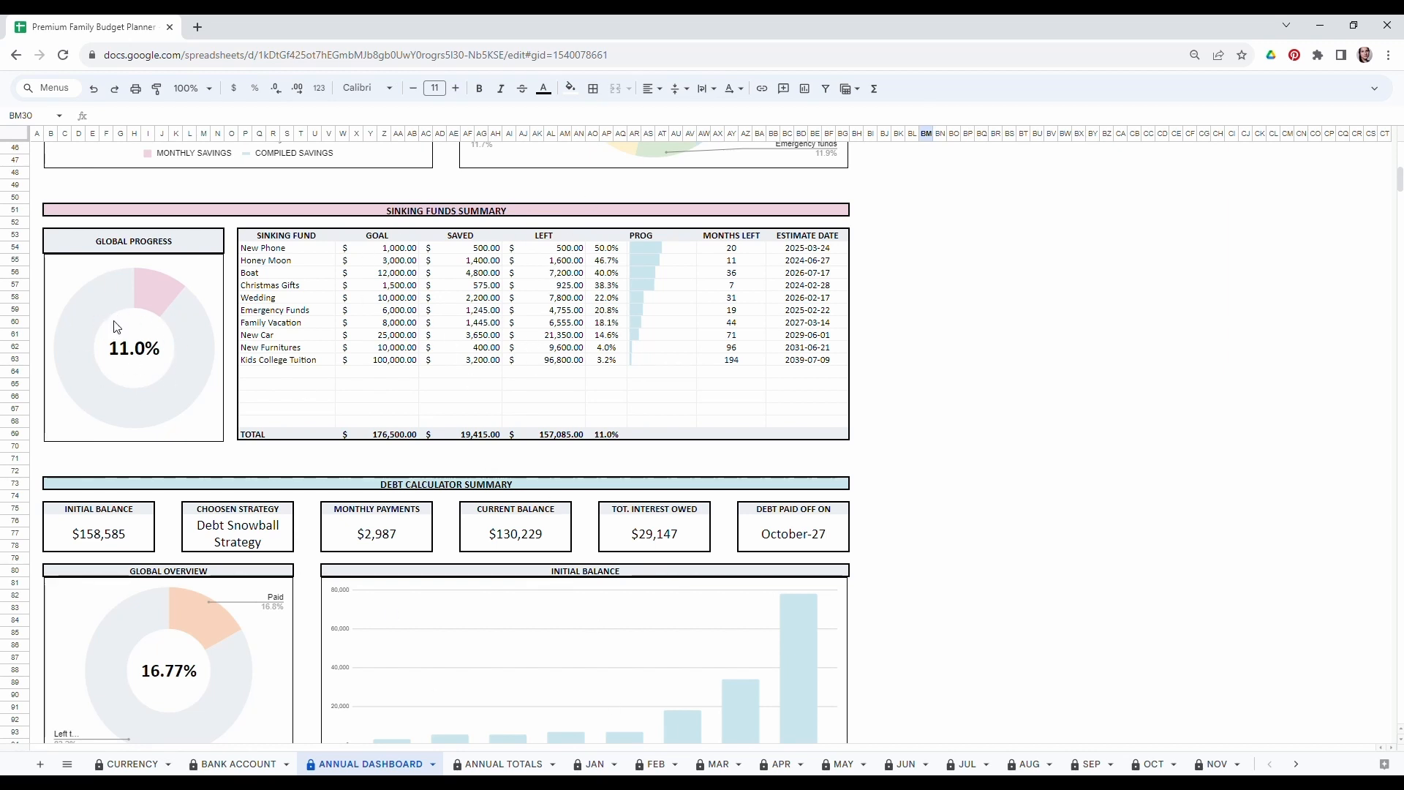
{"action": "scroll", "coordinate": [98, 371], "scroll_direction": "down", "scroll_amount": 3}
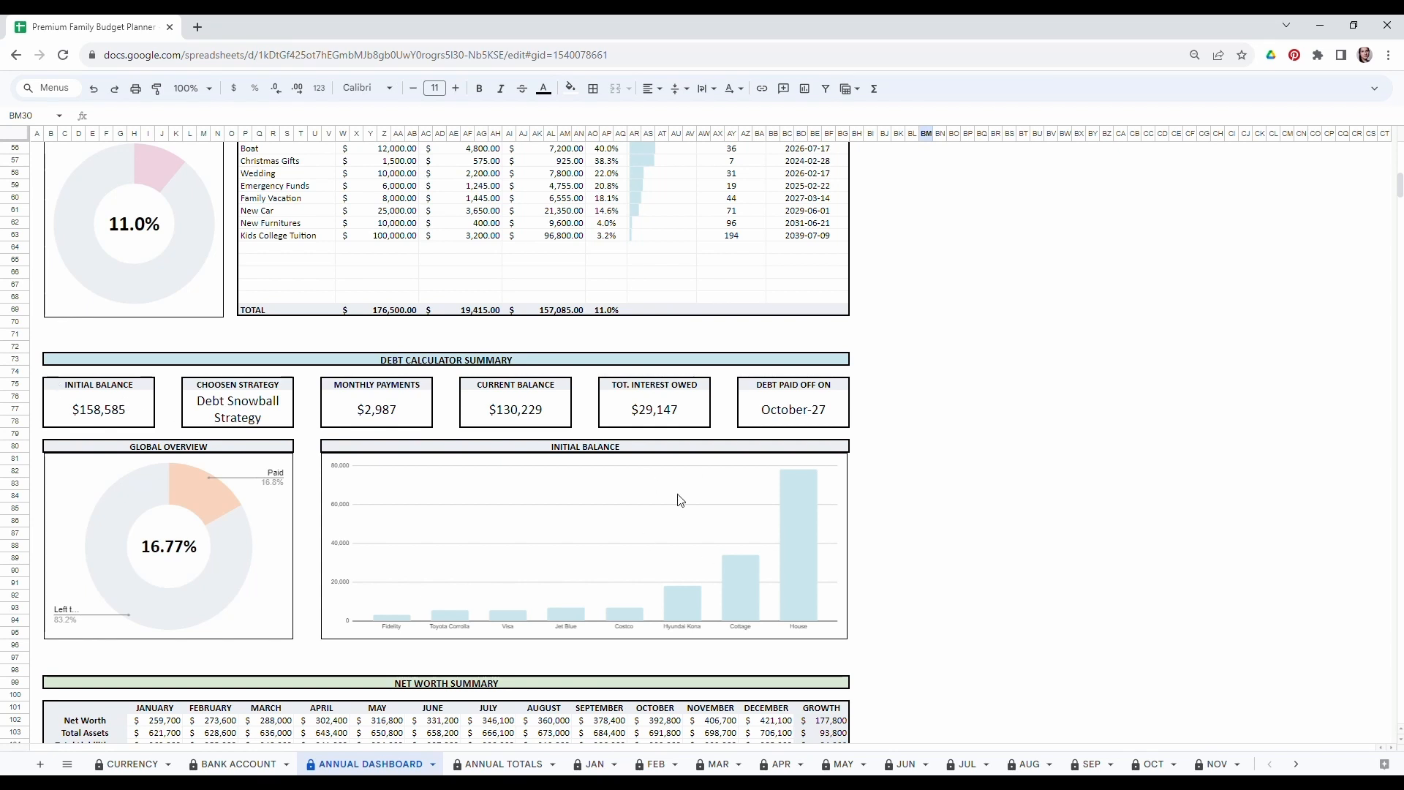
{"action": "scroll", "coordinate": [401, 455], "scroll_direction": "down", "scroll_amount": 7}
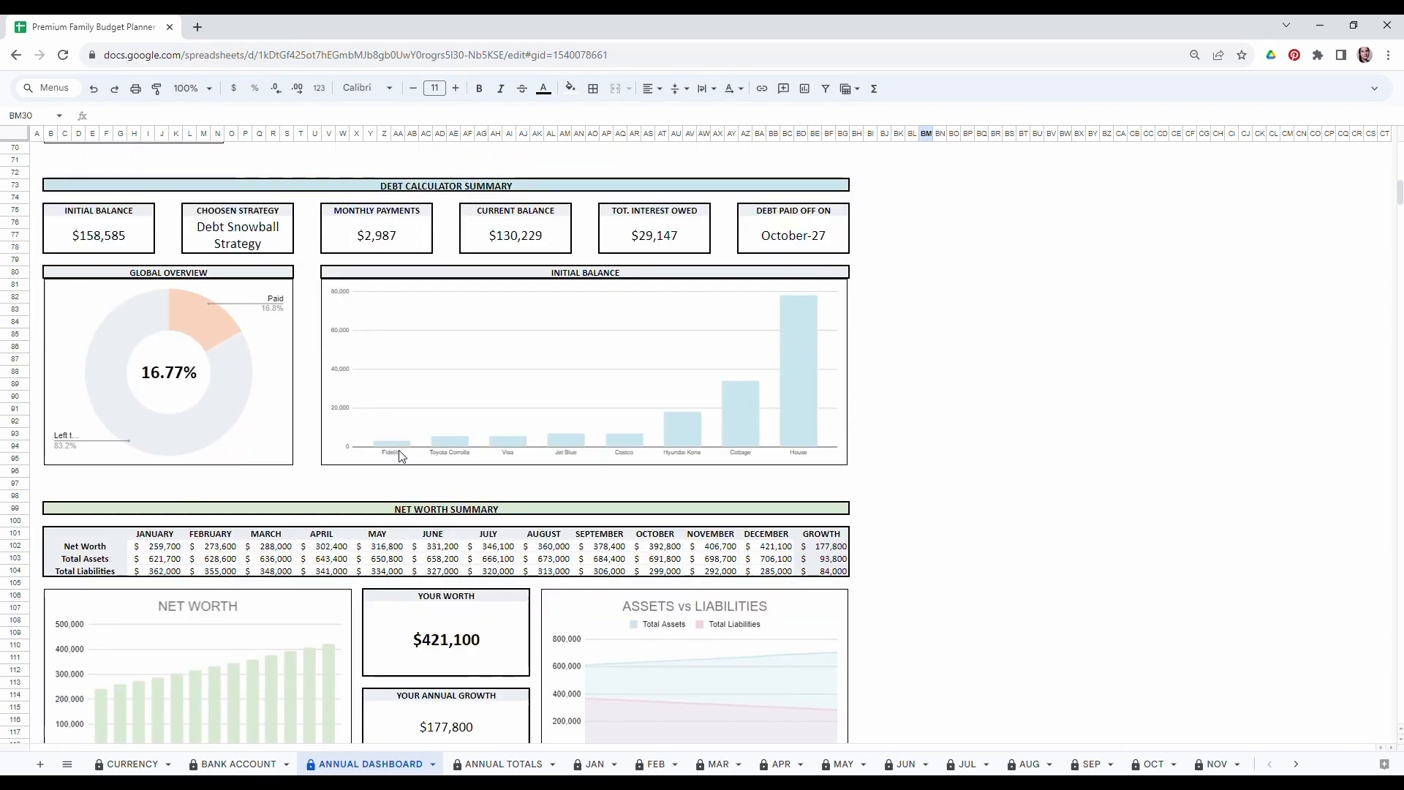
{"action": "scroll", "coordinate": [400, 455], "scroll_direction": "down", "scroll_amount": 3}
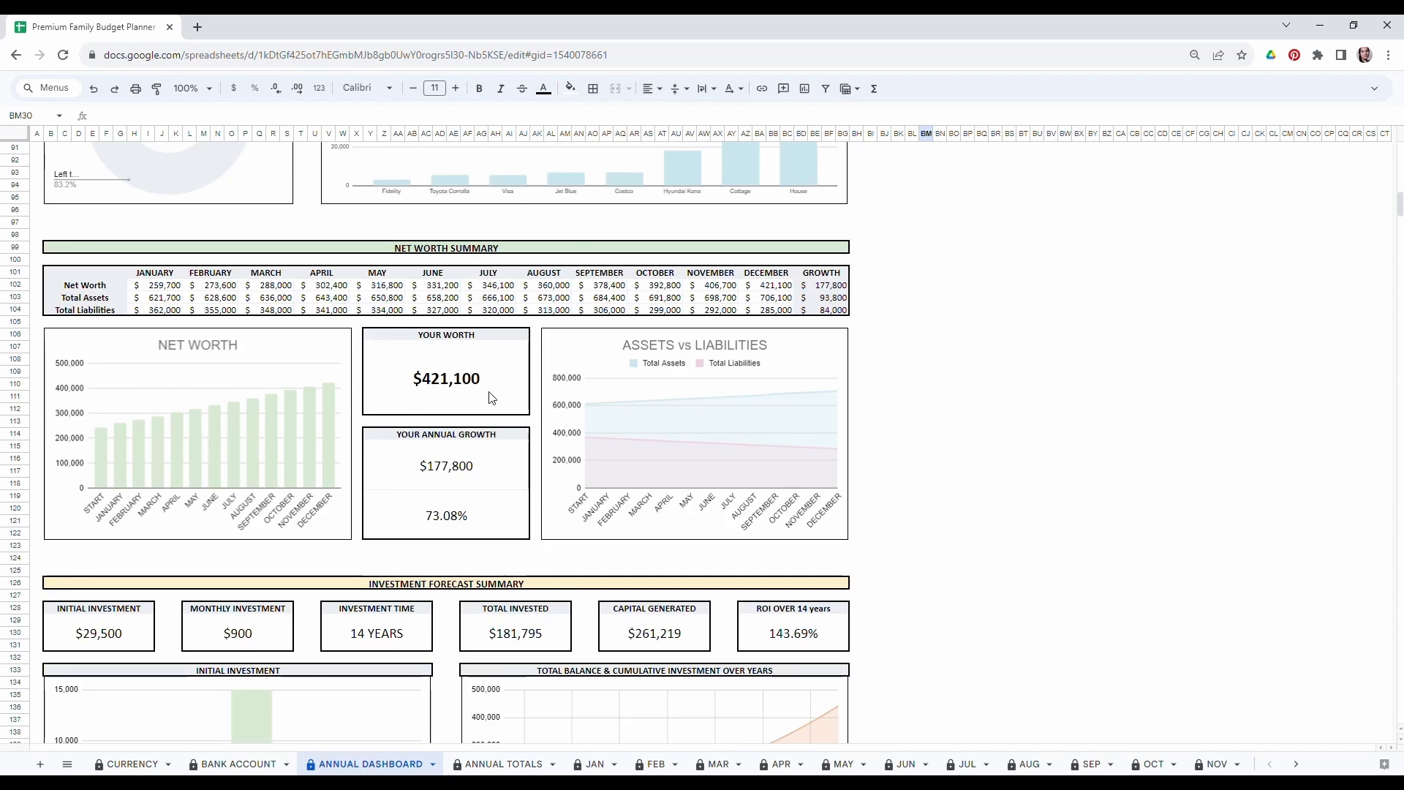
{"action": "scroll", "coordinate": [394, 397], "scroll_direction": "down", "scroll_amount": 5}
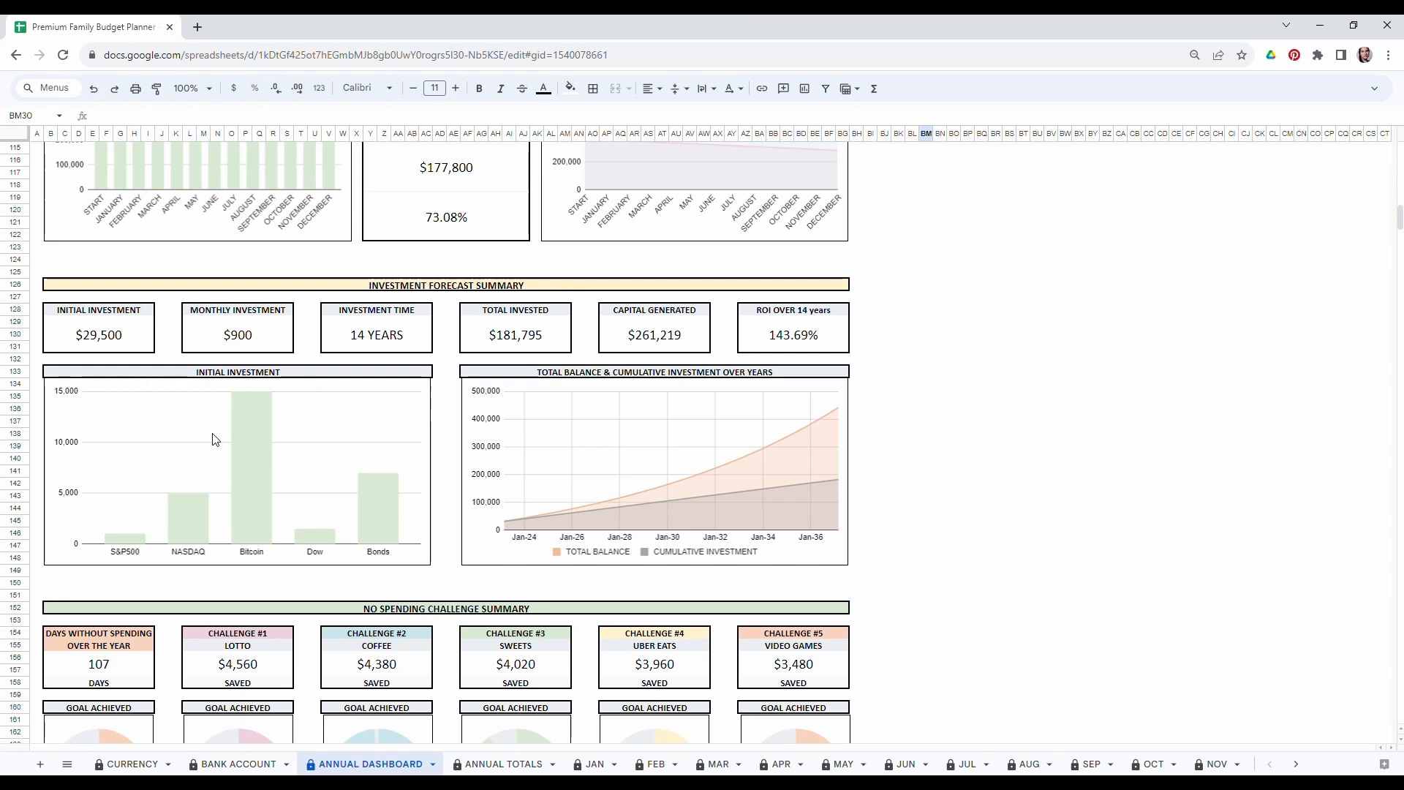
{"action": "scroll", "coordinate": [217, 443], "scroll_direction": "down", "scroll_amount": 5}
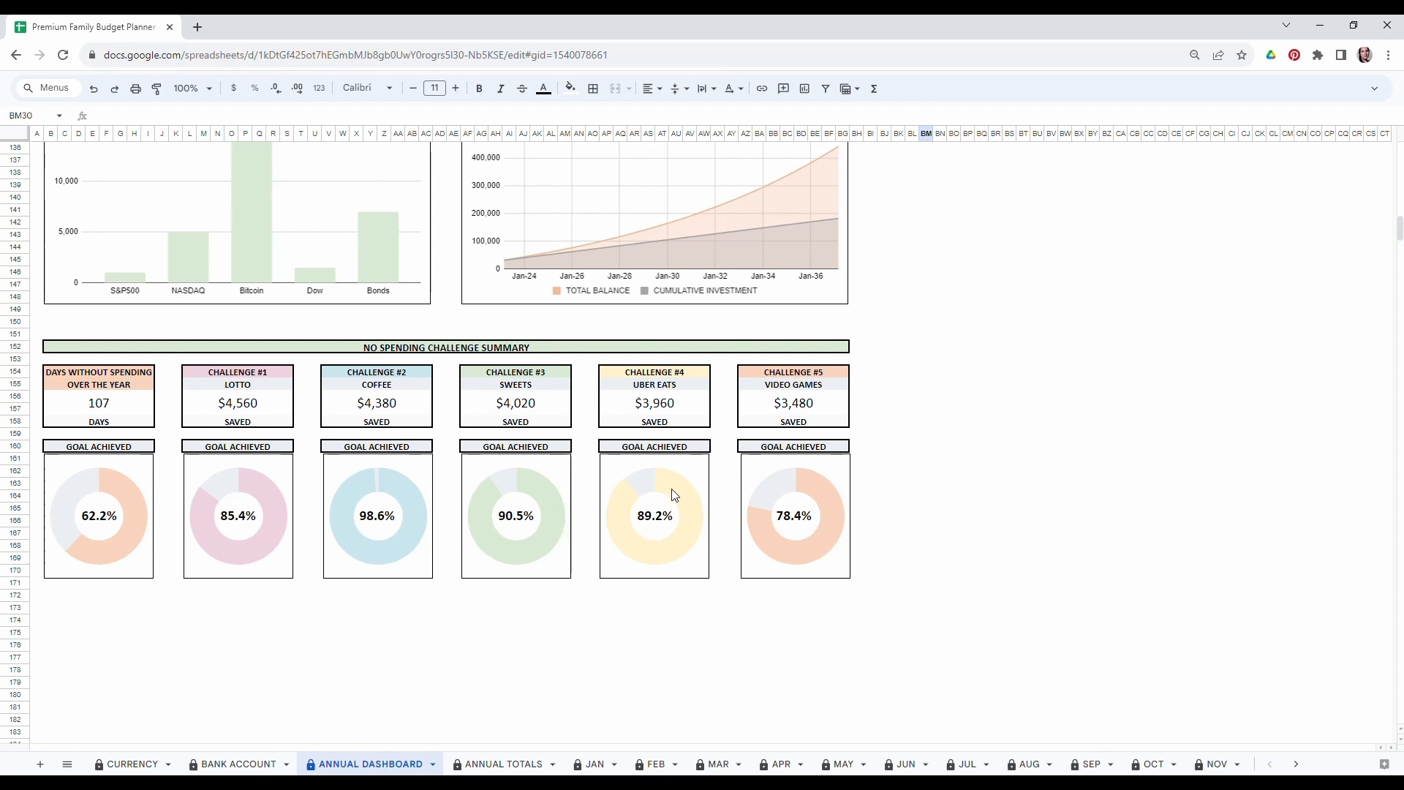
{"action": "scroll", "coordinate": [675, 505], "scroll_direction": "up", "scroll_amount": 20}
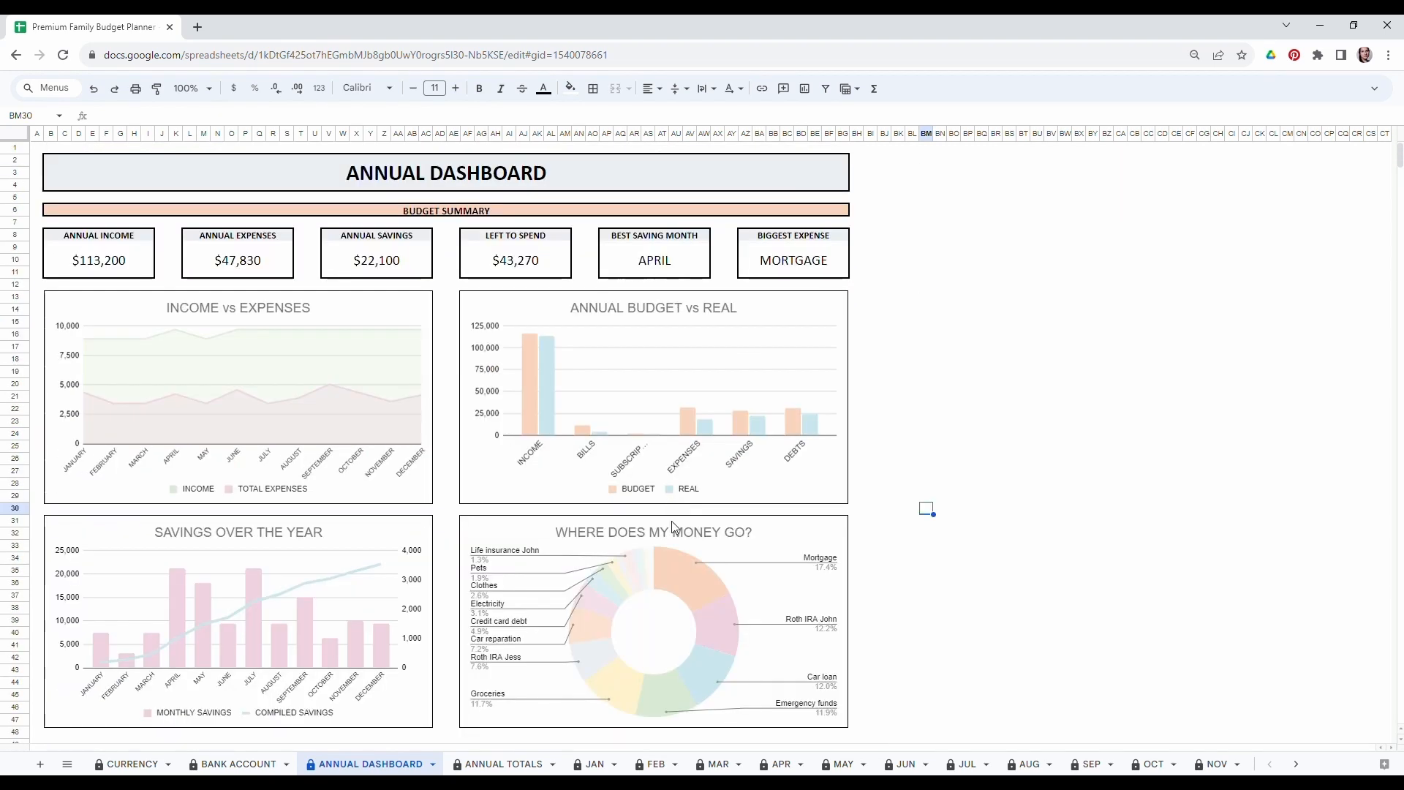